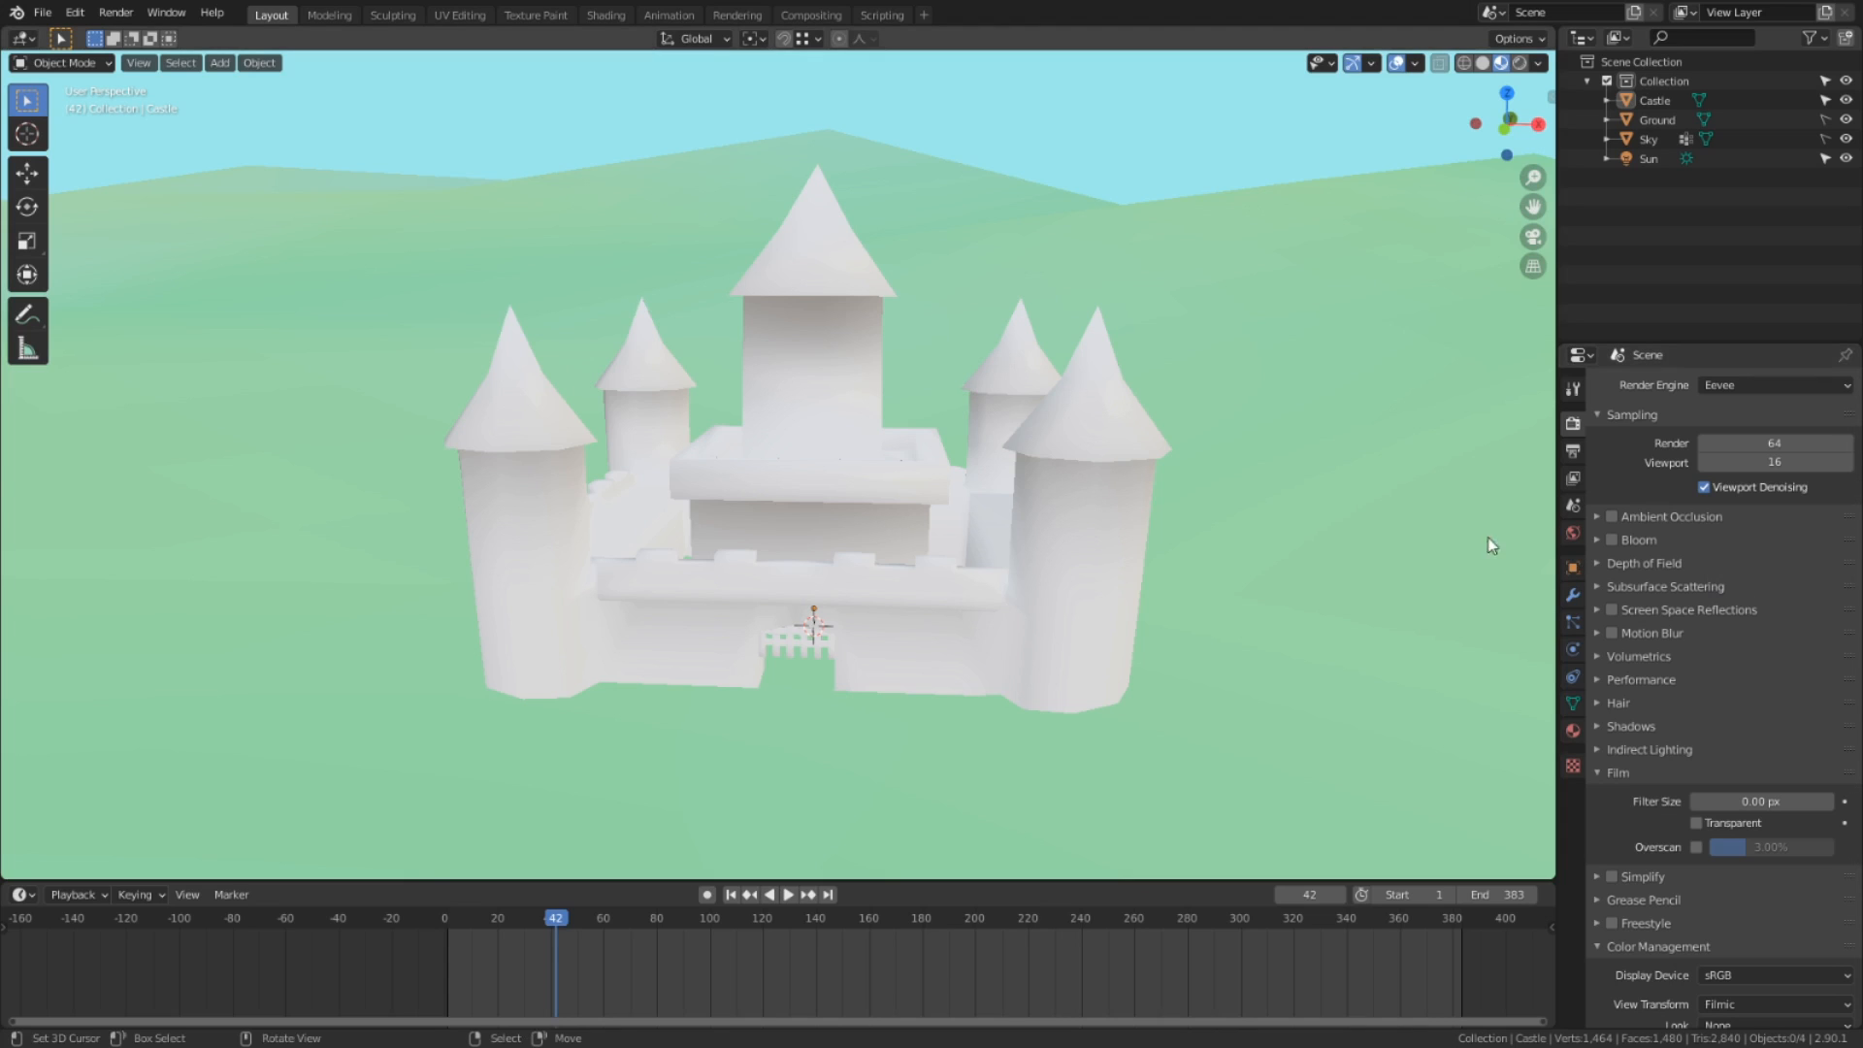
Look at the node choices for the red cube's Color input and read through the Shimering Pool material's surface settings.
{"action": "middle_click_drag", "start_coordinate": [1480, 533], "coordinate": [1471, 621]}
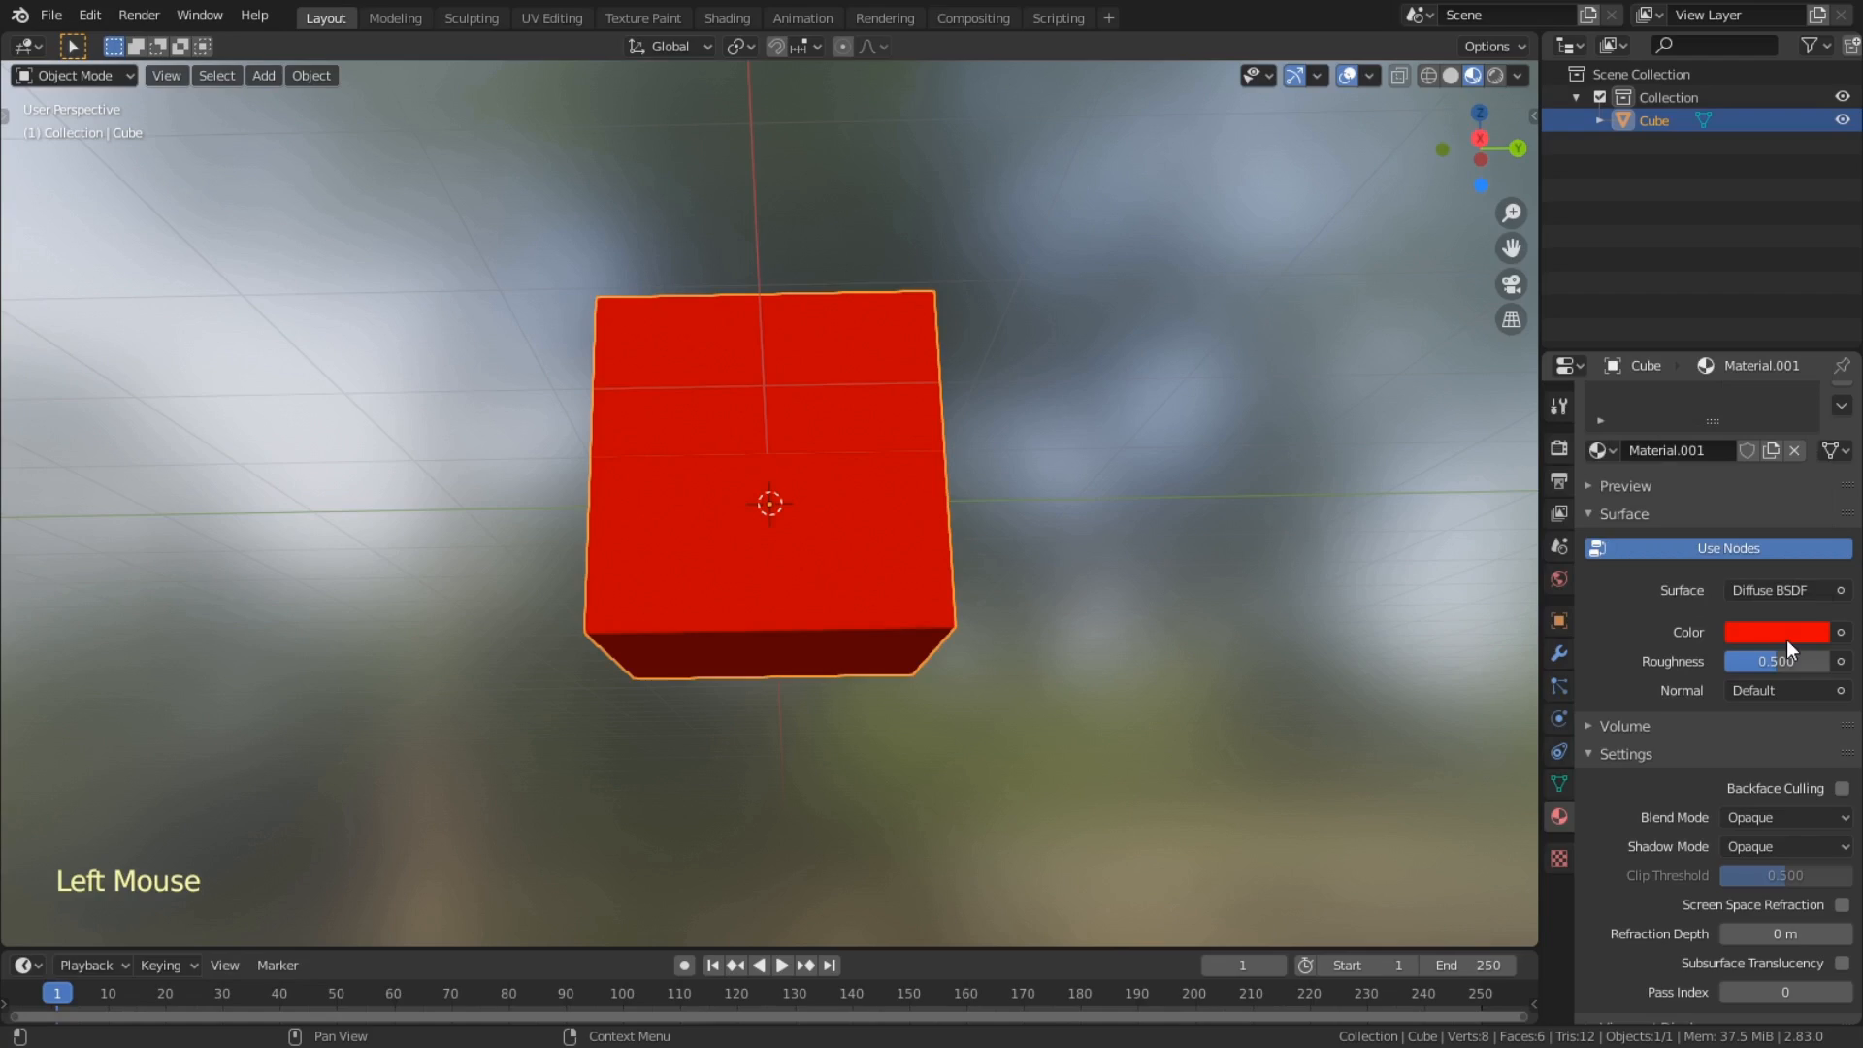
{"action": "left_click", "coordinate": [1839, 633]}
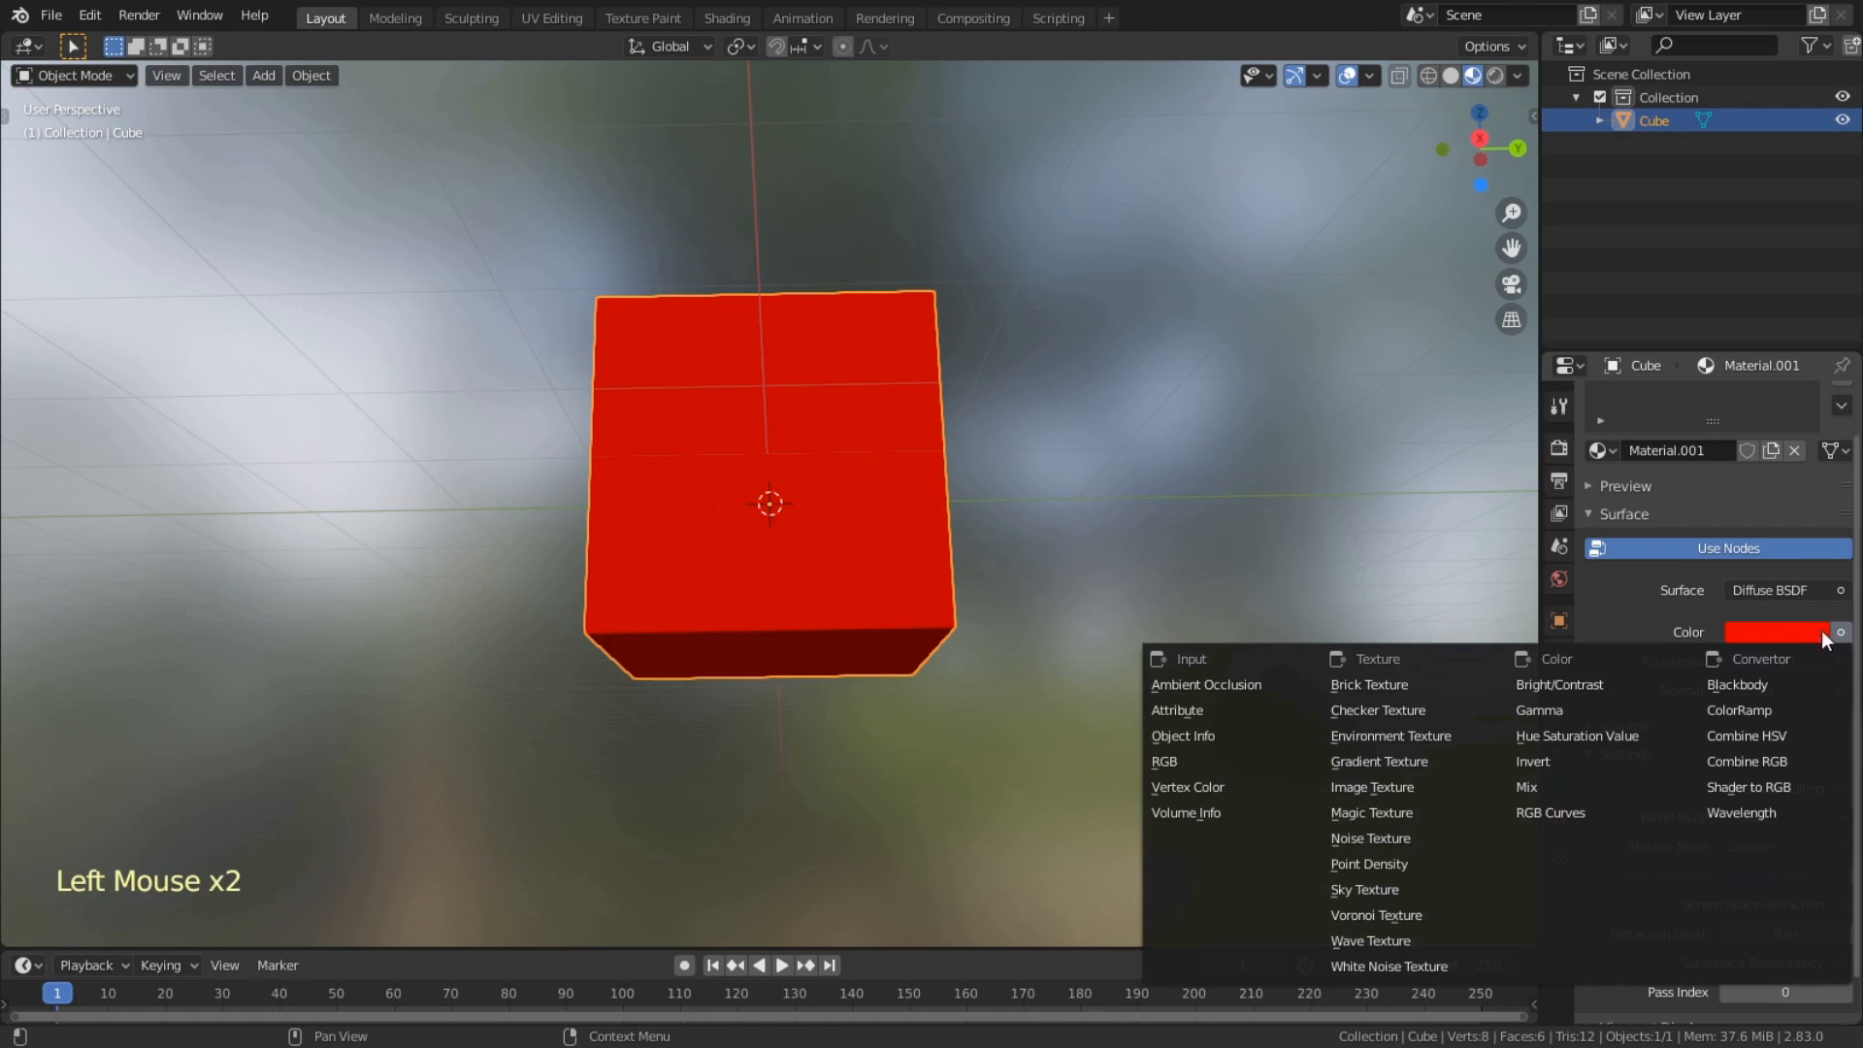
{"action": "key", "text": "t"}
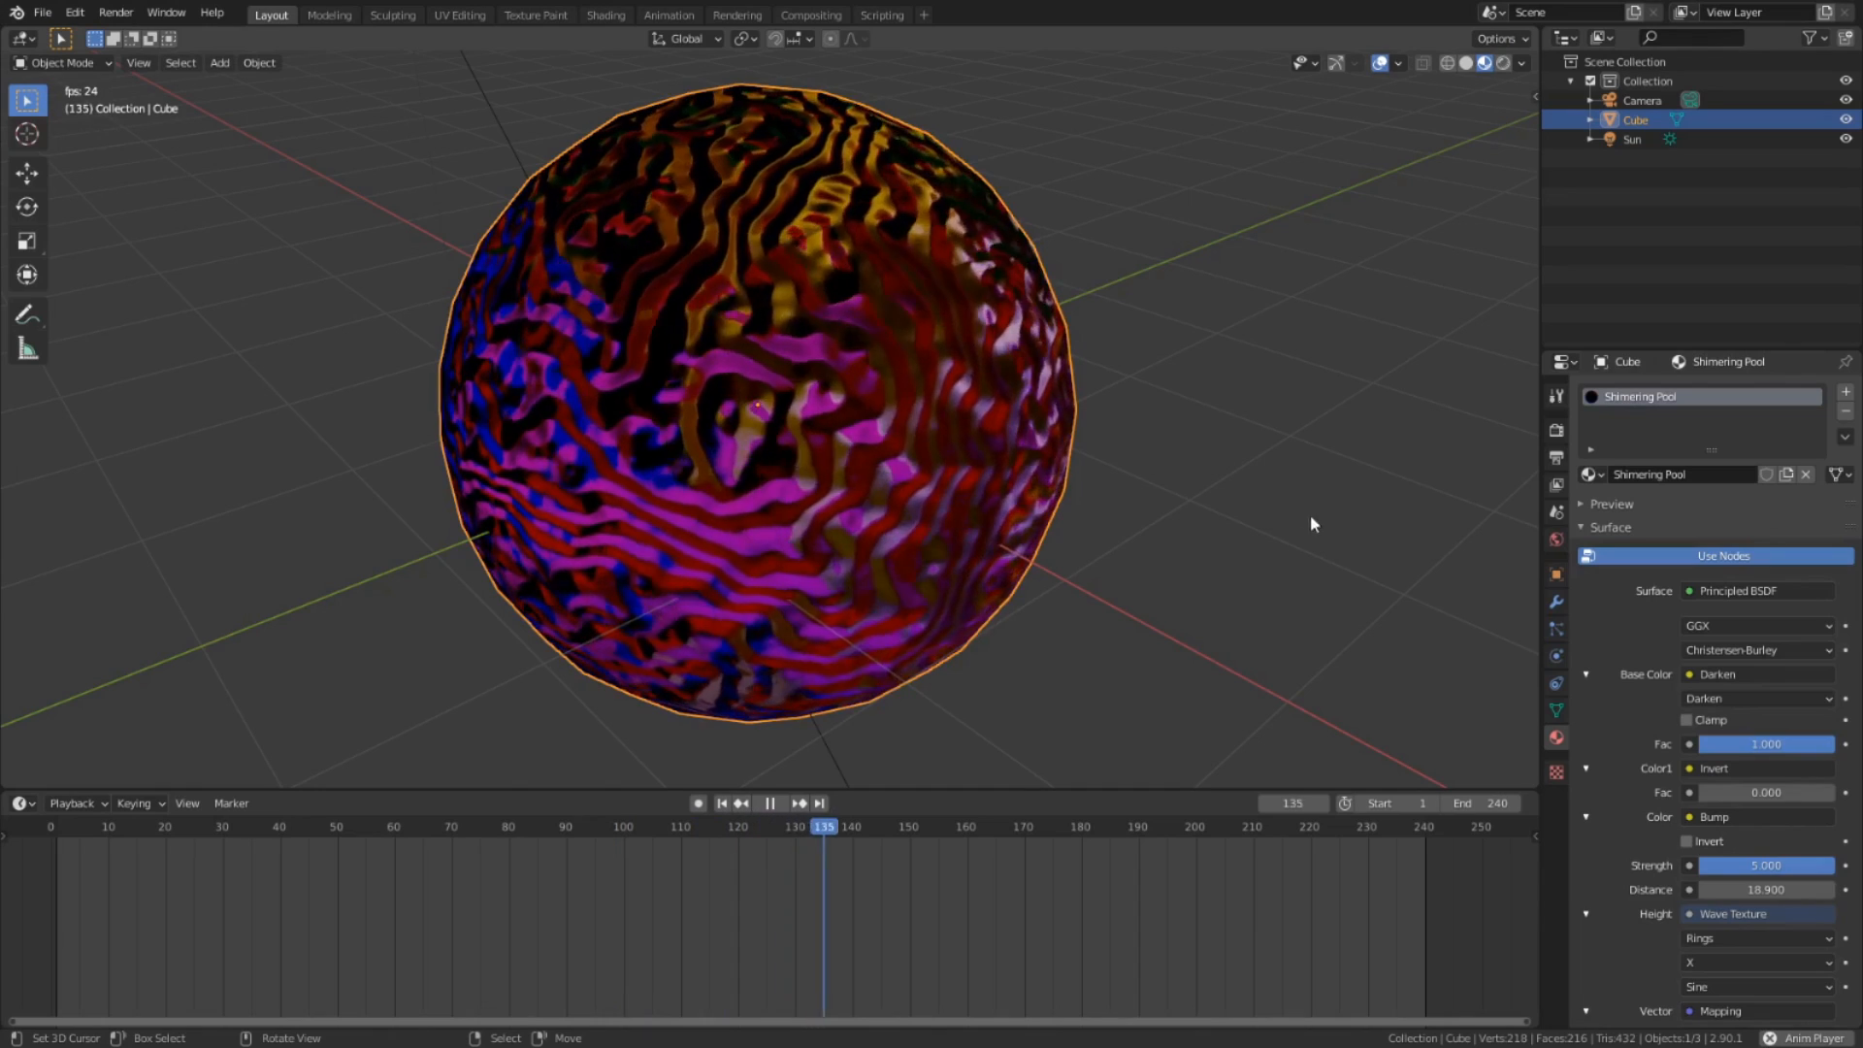
{"action": "scroll", "coordinate": [1733, 586], "scroll_direction": "down", "scroll_amount": 2}
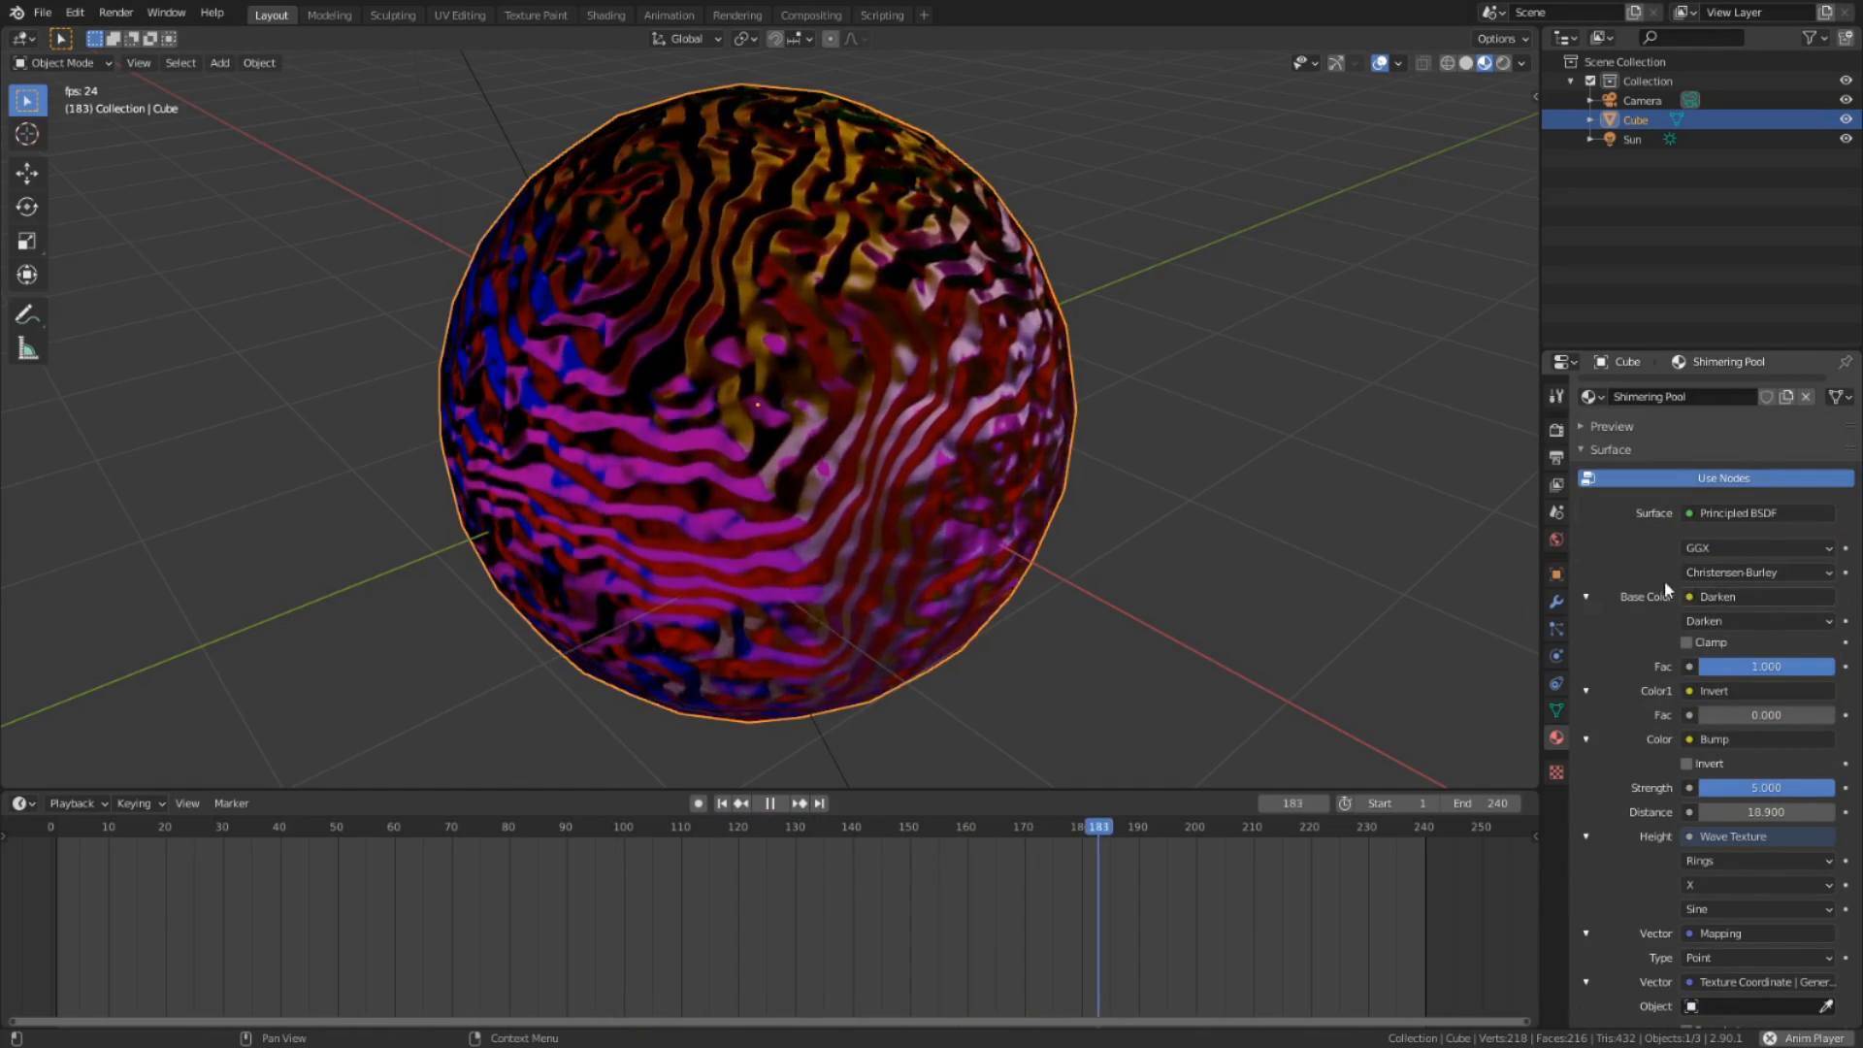
{"action": "scroll", "coordinate": [1650, 583], "scroll_direction": "down", "scroll_amount": 6}
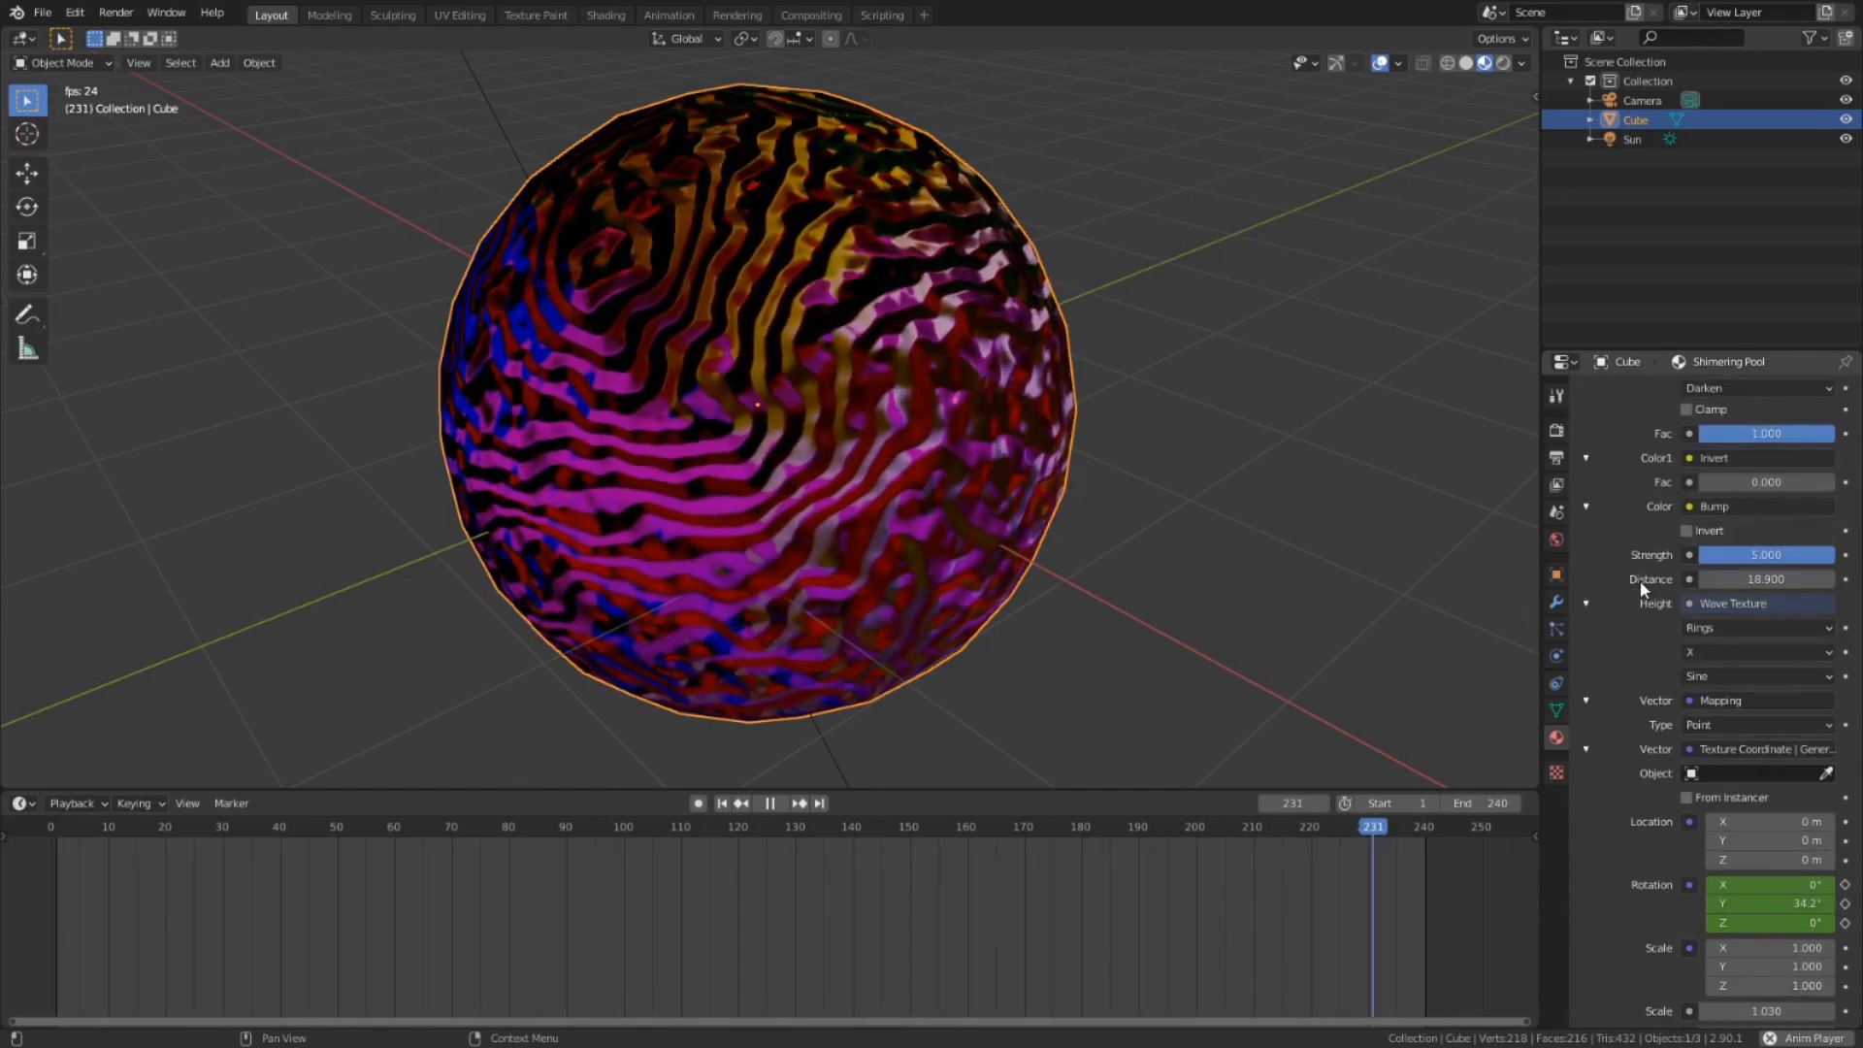
{"action": "scroll", "coordinate": [1642, 587], "scroll_direction": "down", "scroll_amount": 6}
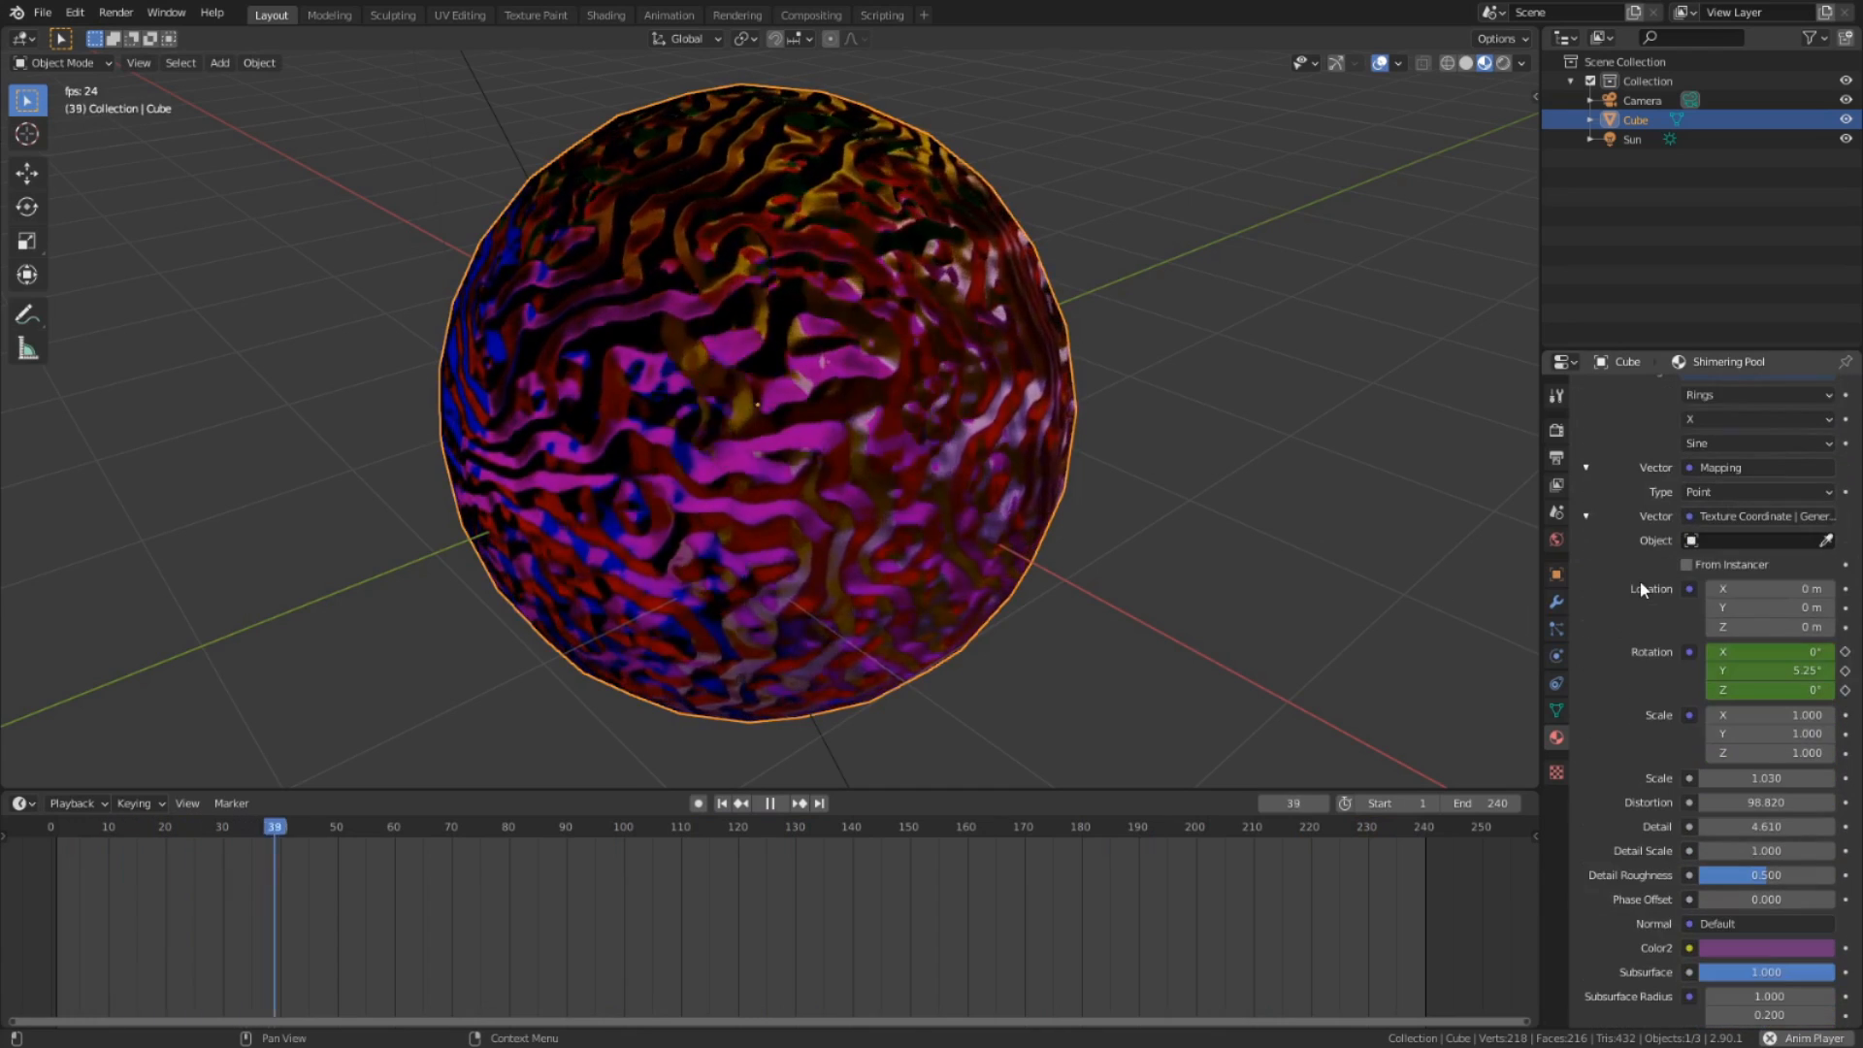
{"action": "scroll", "coordinate": [1642, 589], "scroll_direction": "down", "scroll_amount": 5}
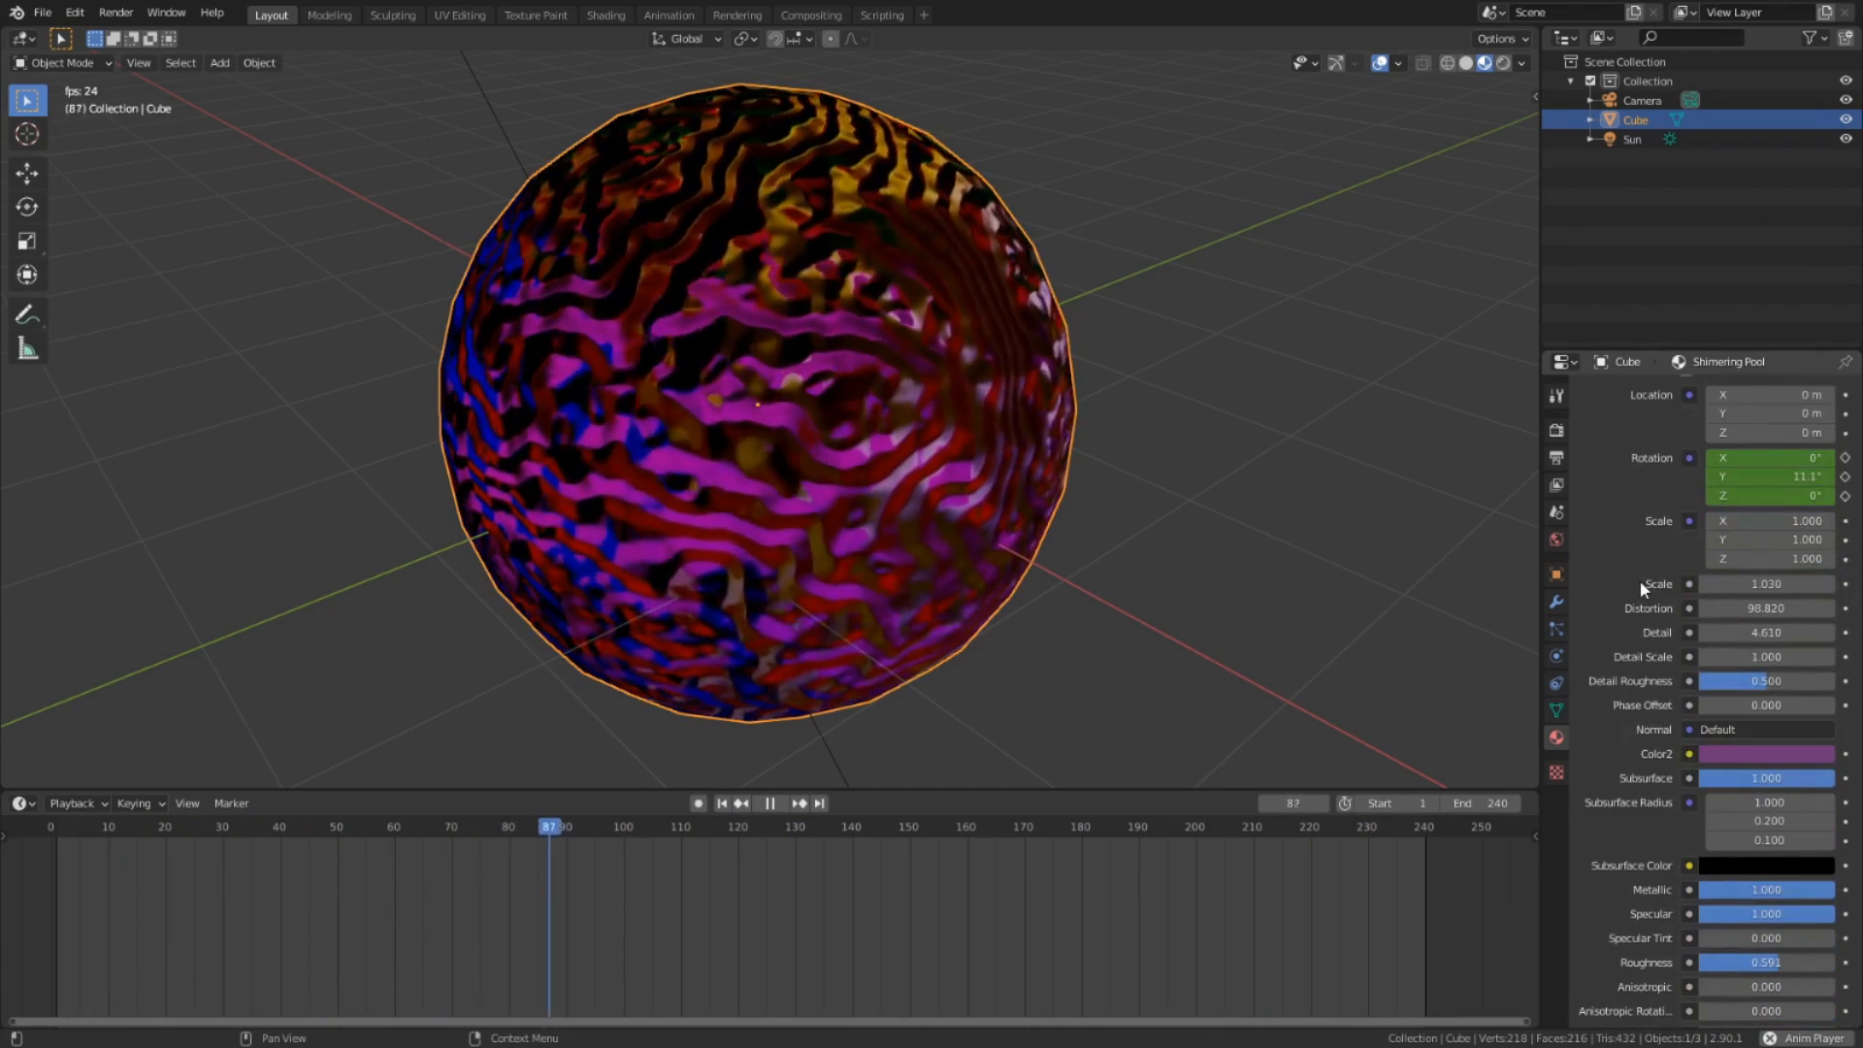
{"action": "scroll", "coordinate": [1642, 584], "scroll_direction": "down", "scroll_amount": 5}
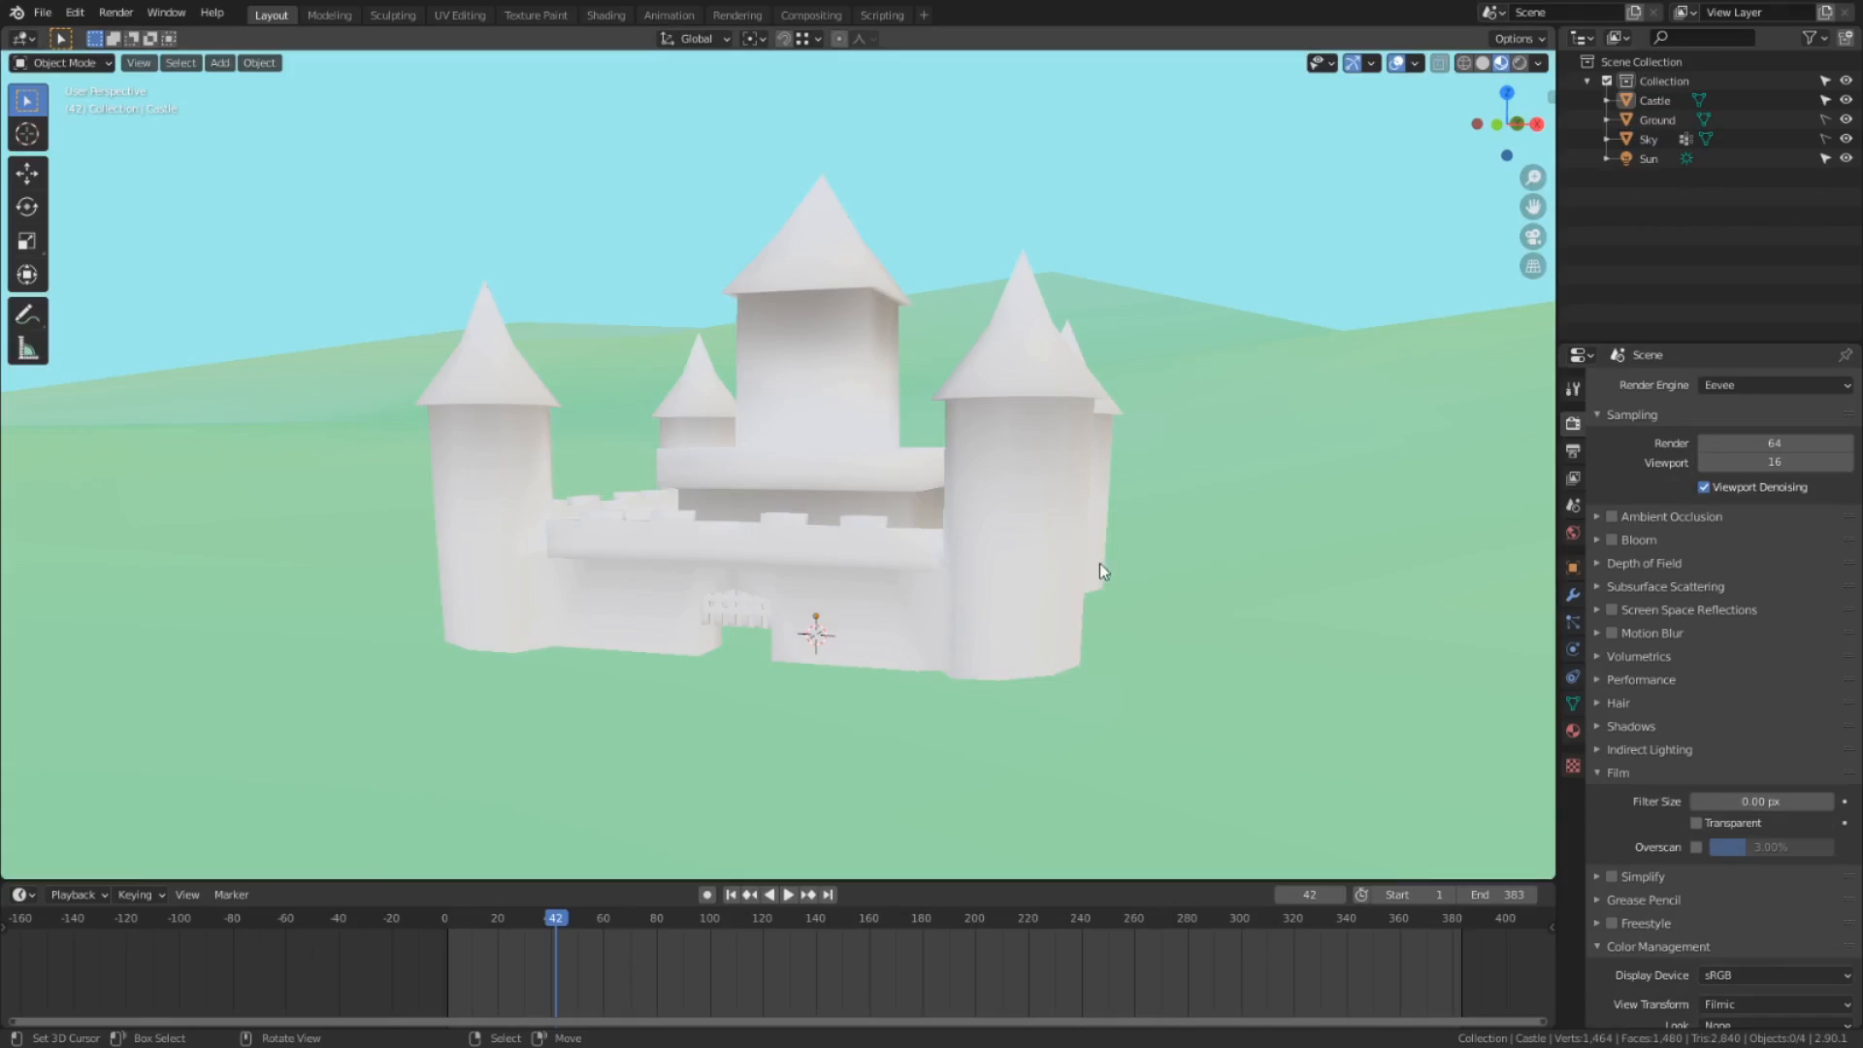
Switch to the Shading workspace with the castle selected and merge away the file browser and image editor areas.
{"action": "left_click", "coordinate": [1048, 570]}
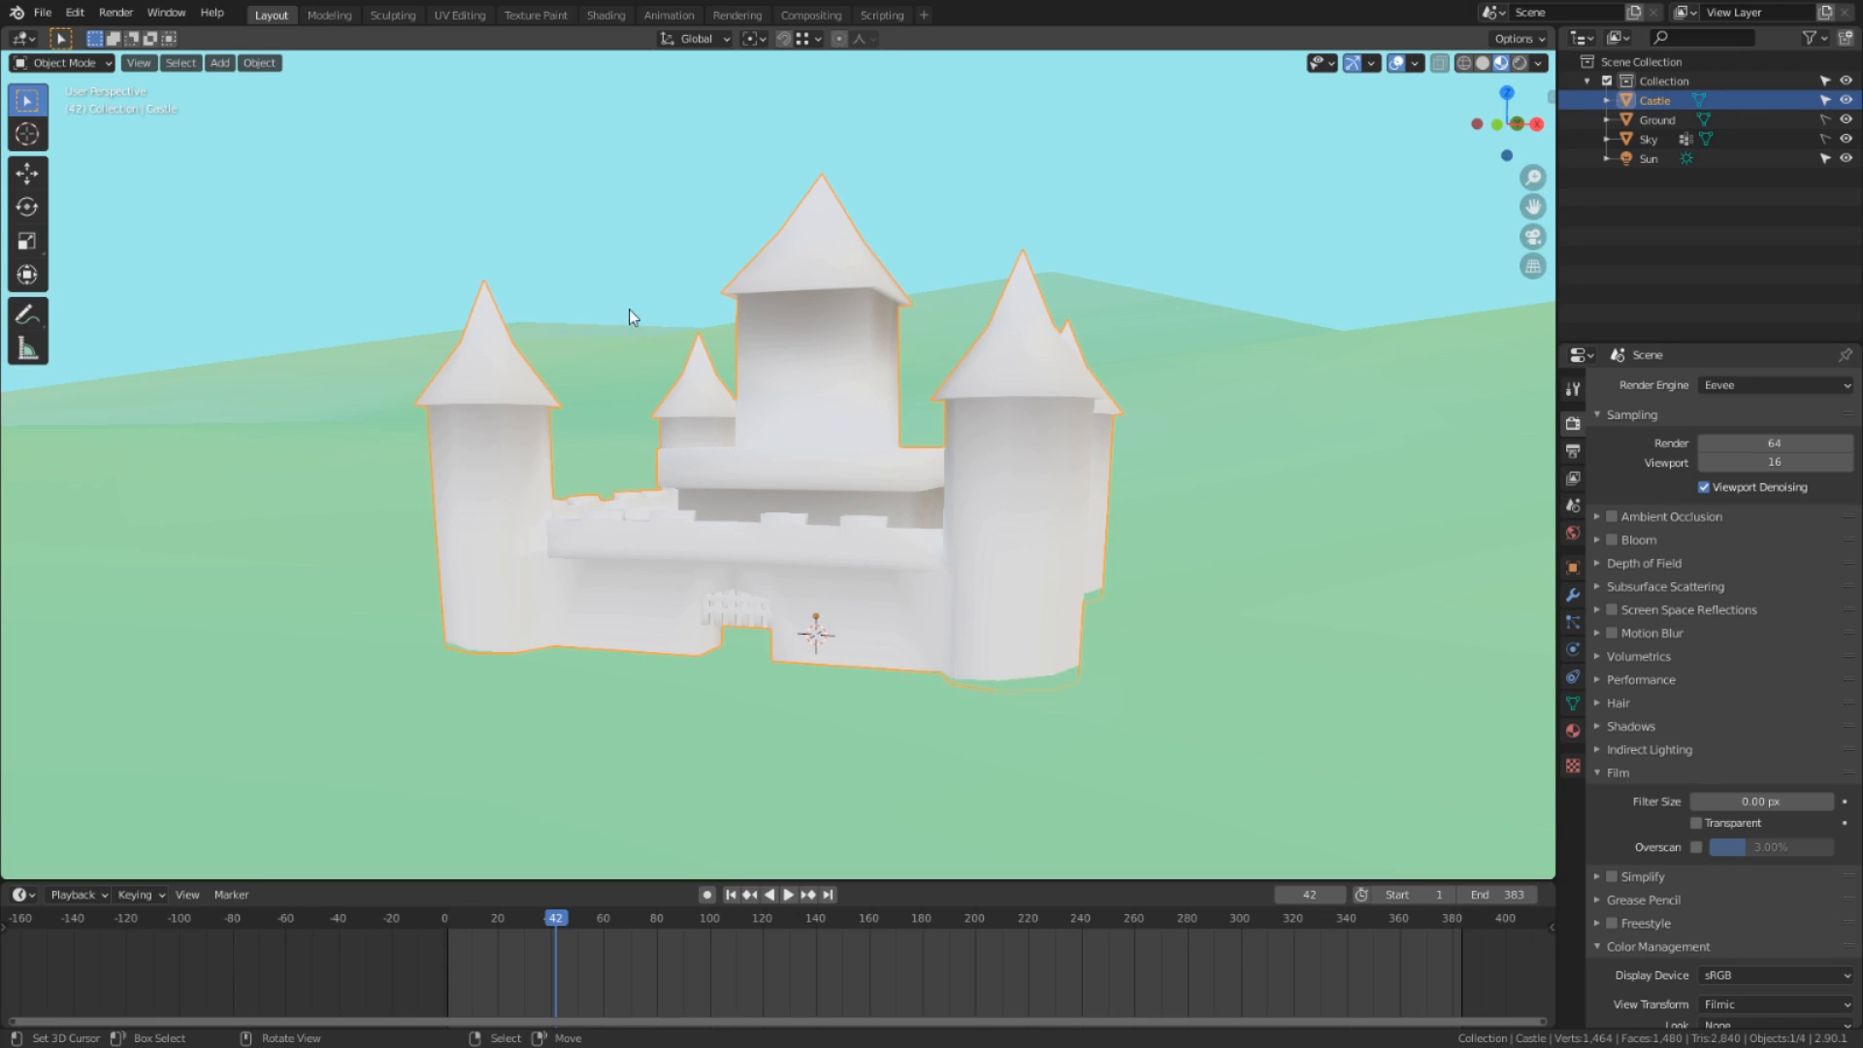
{"action": "left_click", "coordinate": [612, 17]}
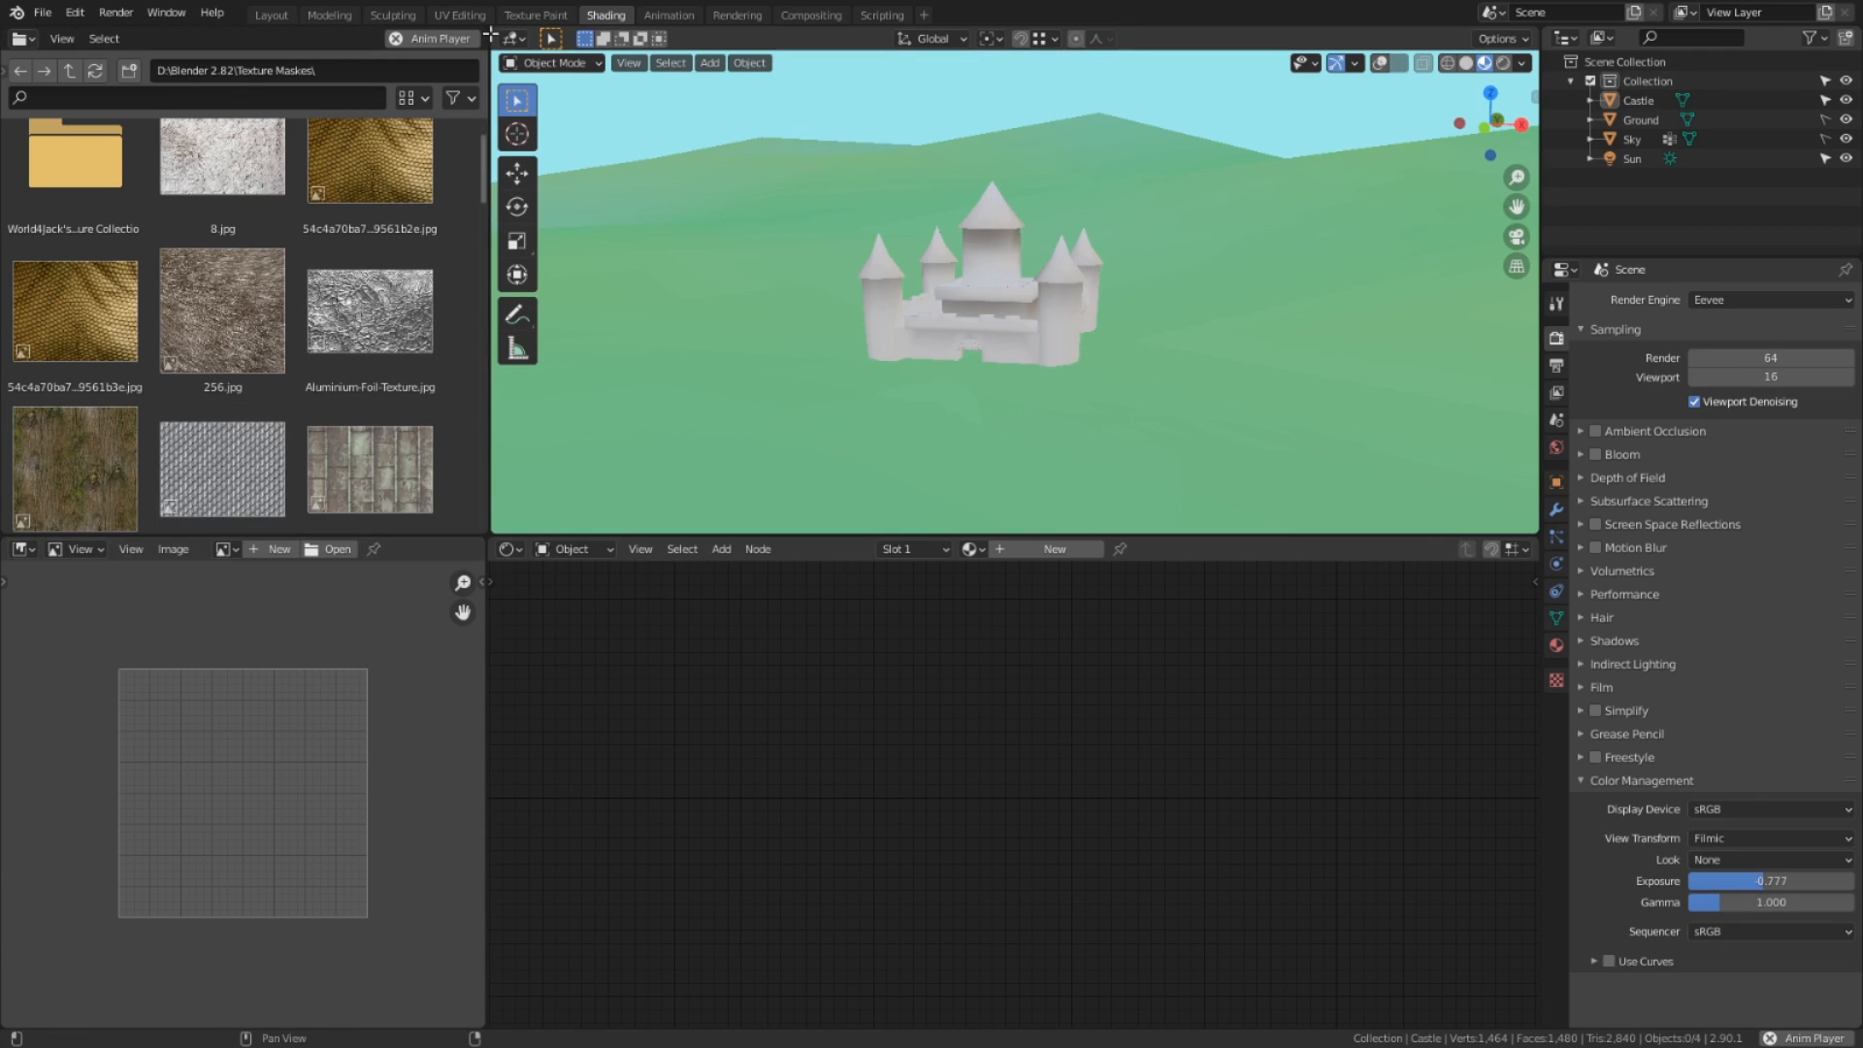
{"action": "left_click_drag", "start_coordinate": [476, 37], "coordinate": [434, 224]}
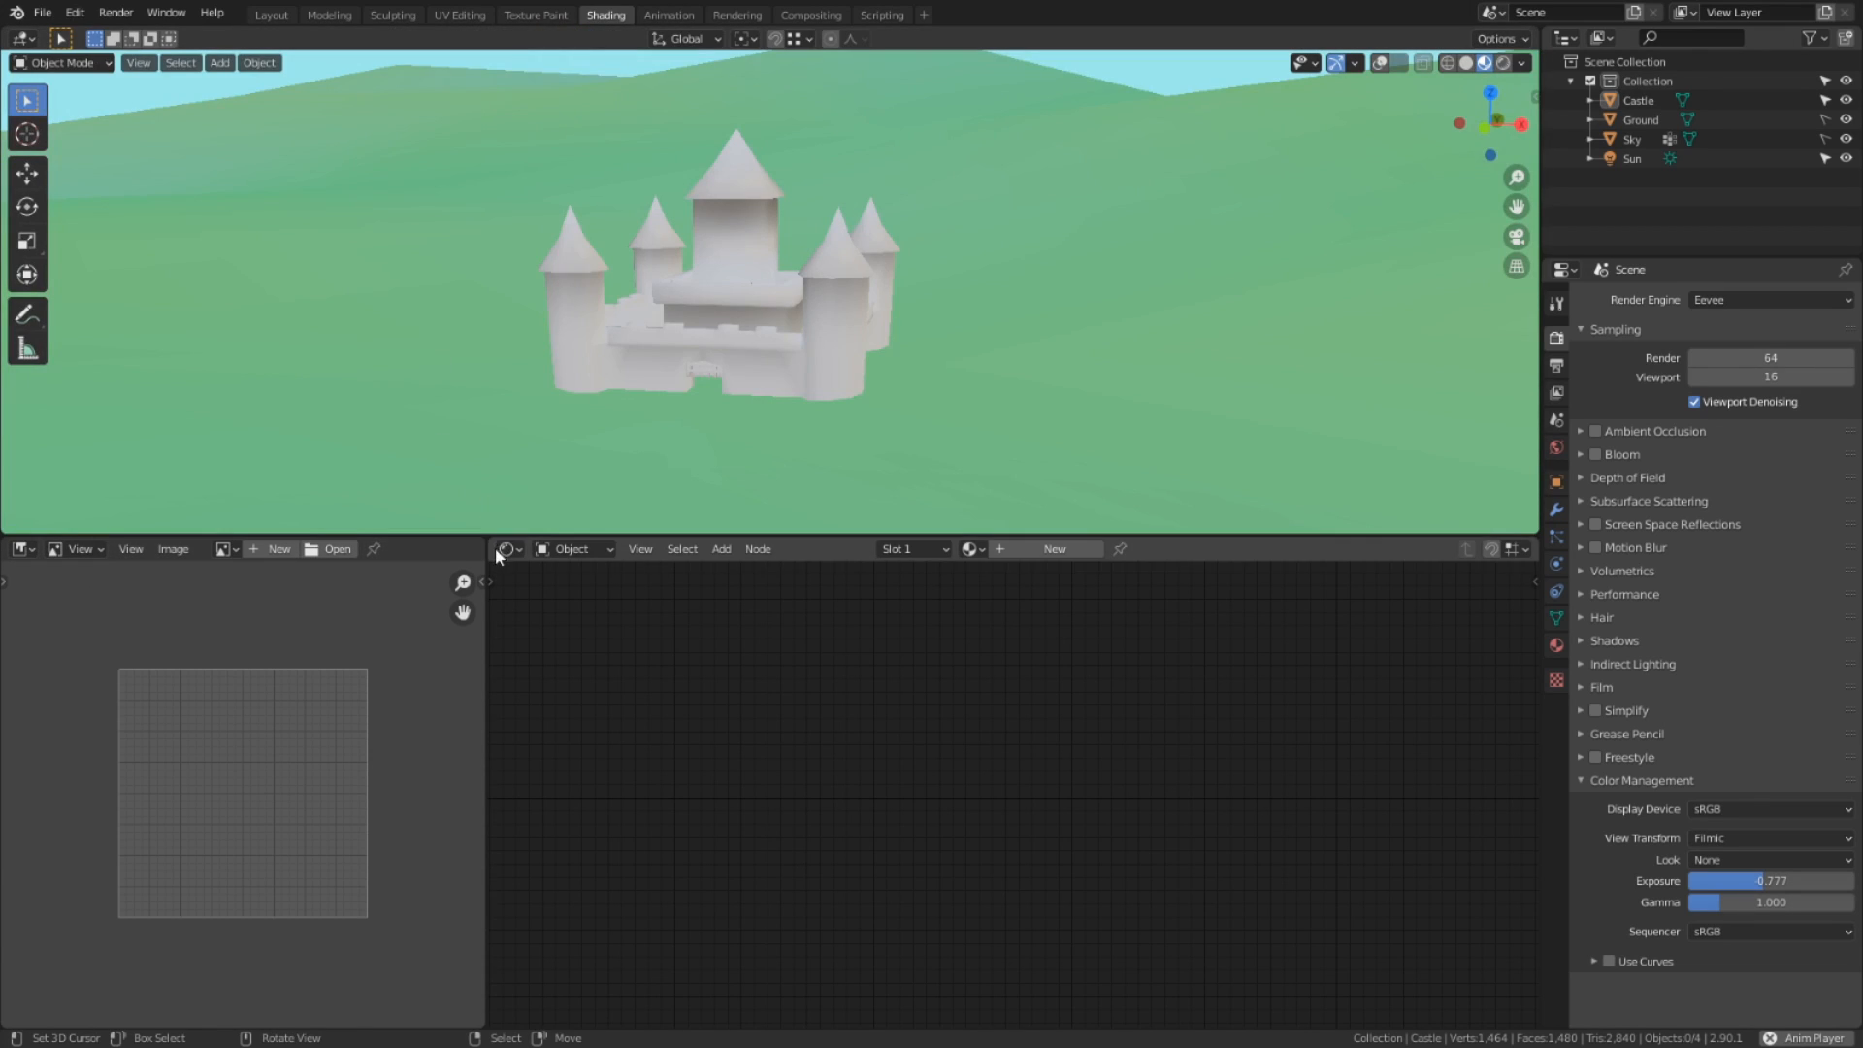
{"action": "left_click_drag", "start_coordinate": [495, 547], "coordinate": [571, 570]}
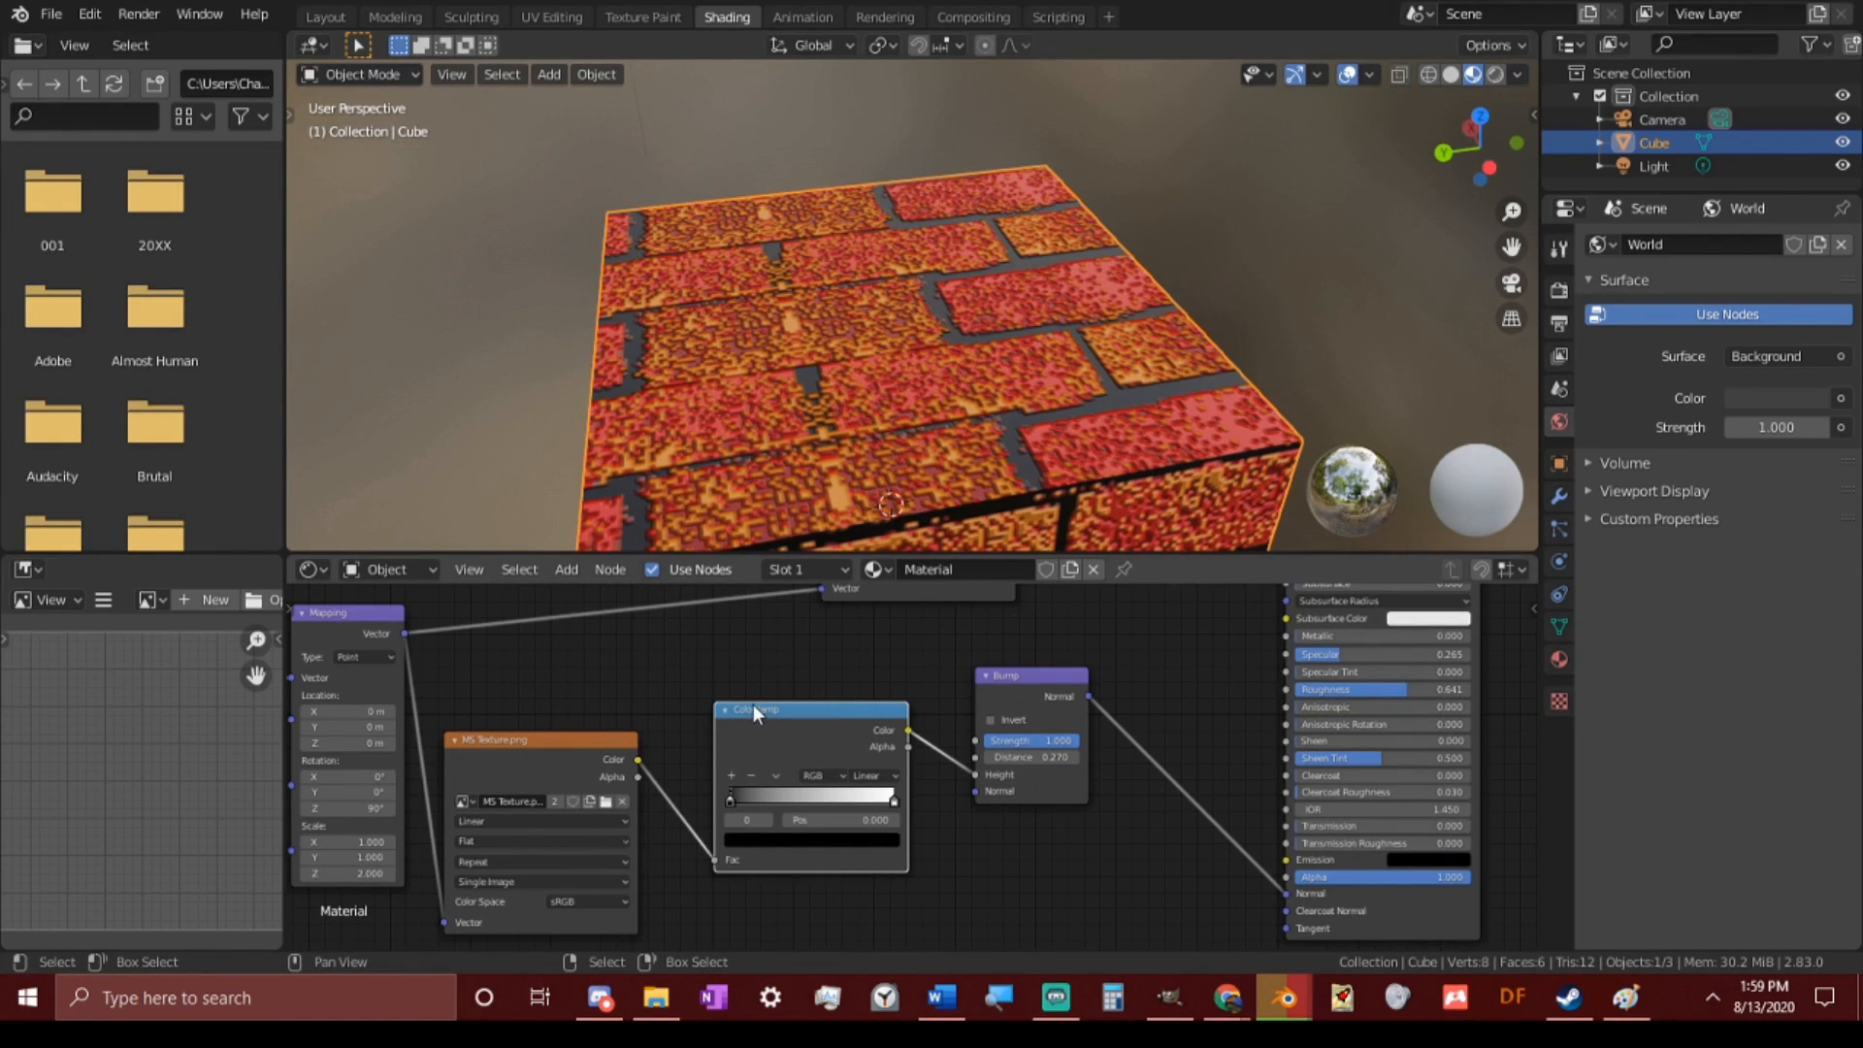
Examine the example node setups of the brick cube and the striped sphere, including the Mapping, Wave Texture and Bump nodes.
{"action": "middle_click_drag", "start_coordinate": [757, 703], "coordinate": [679, 767]}
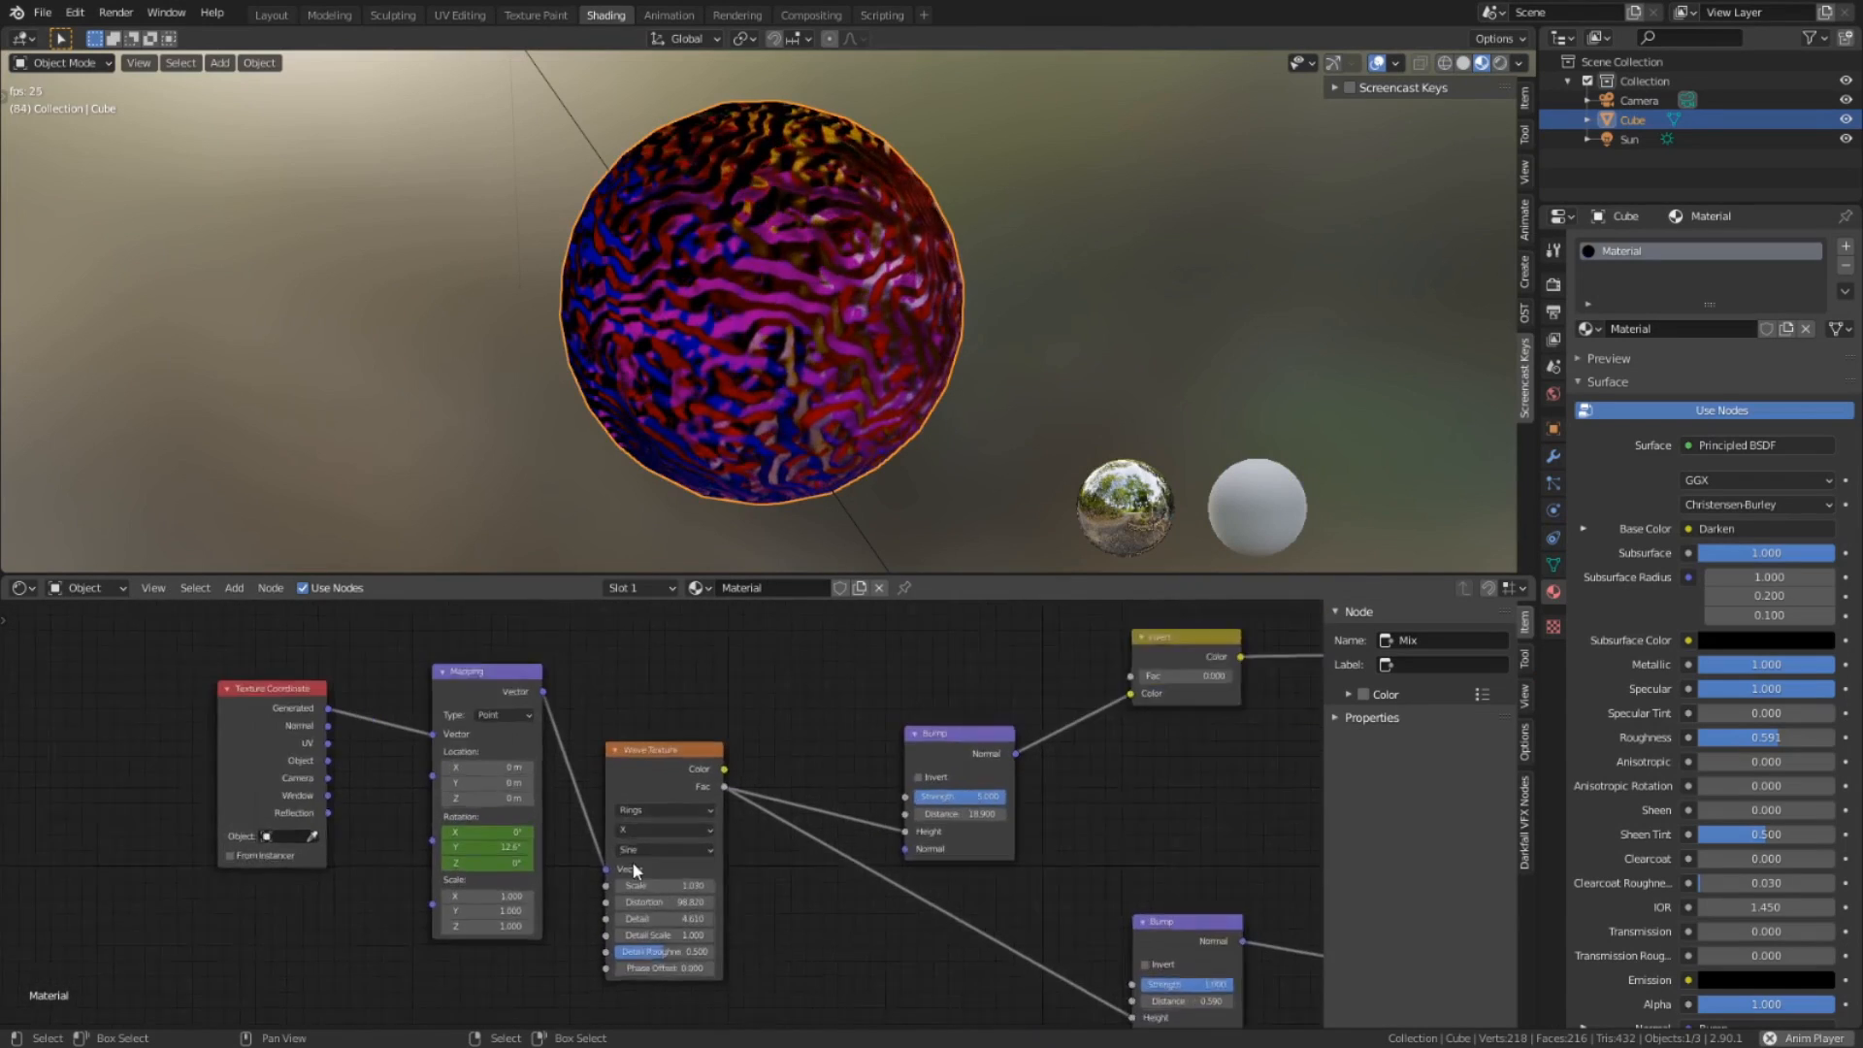
{"action": "scroll", "coordinate": [627, 865], "scroll_direction": "up", "scroll_amount": 3}
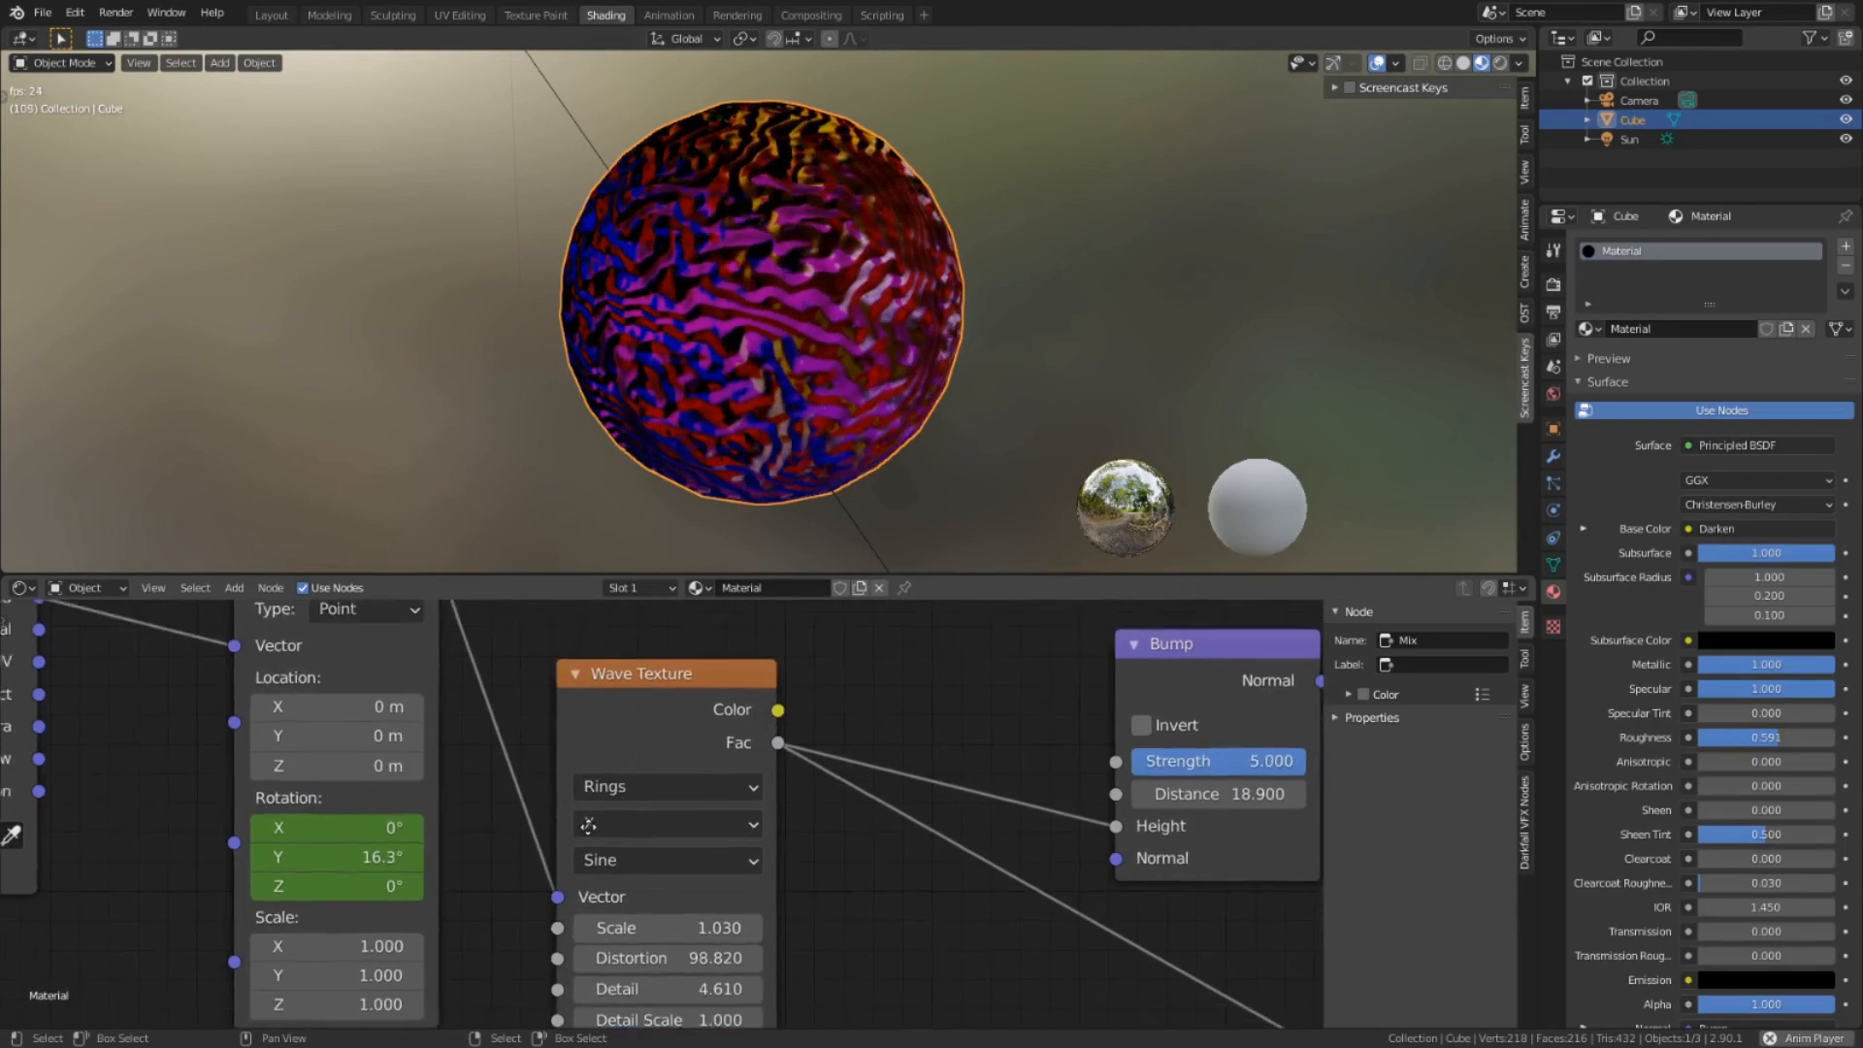
{"action": "middle_click_drag", "start_coordinate": [588, 825], "coordinate": [1283, 910]}
{"action": "scroll", "coordinate": [1282, 910], "scroll_direction": "down", "scroll_amount": 6}
{"action": "middle_click_drag", "start_coordinate": [1093, 887], "coordinate": [740, 981]}
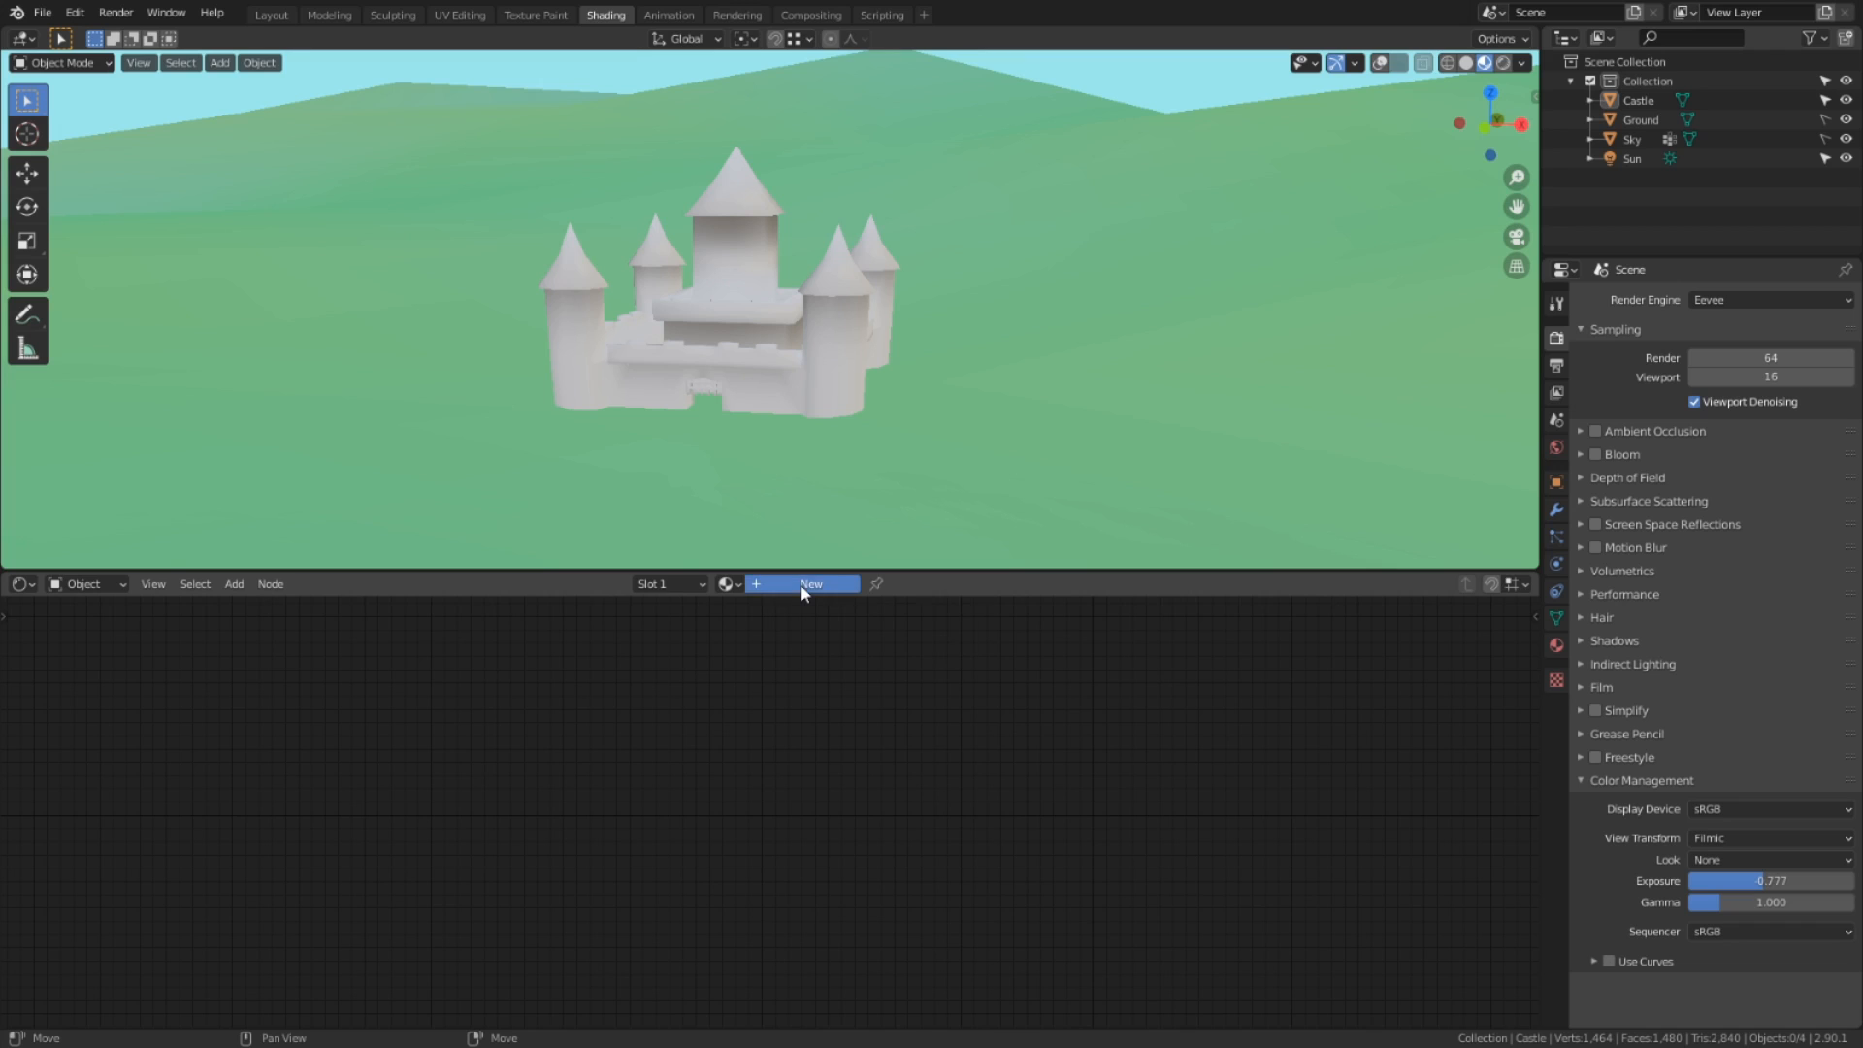
Create a new material for the castle and delete the unconnected Diffuse BSDF node.
{"action": "left_click", "coordinate": [802, 588]}
{"action": "middle_click_drag", "start_coordinate": [853, 657], "coordinate": [515, 745]}
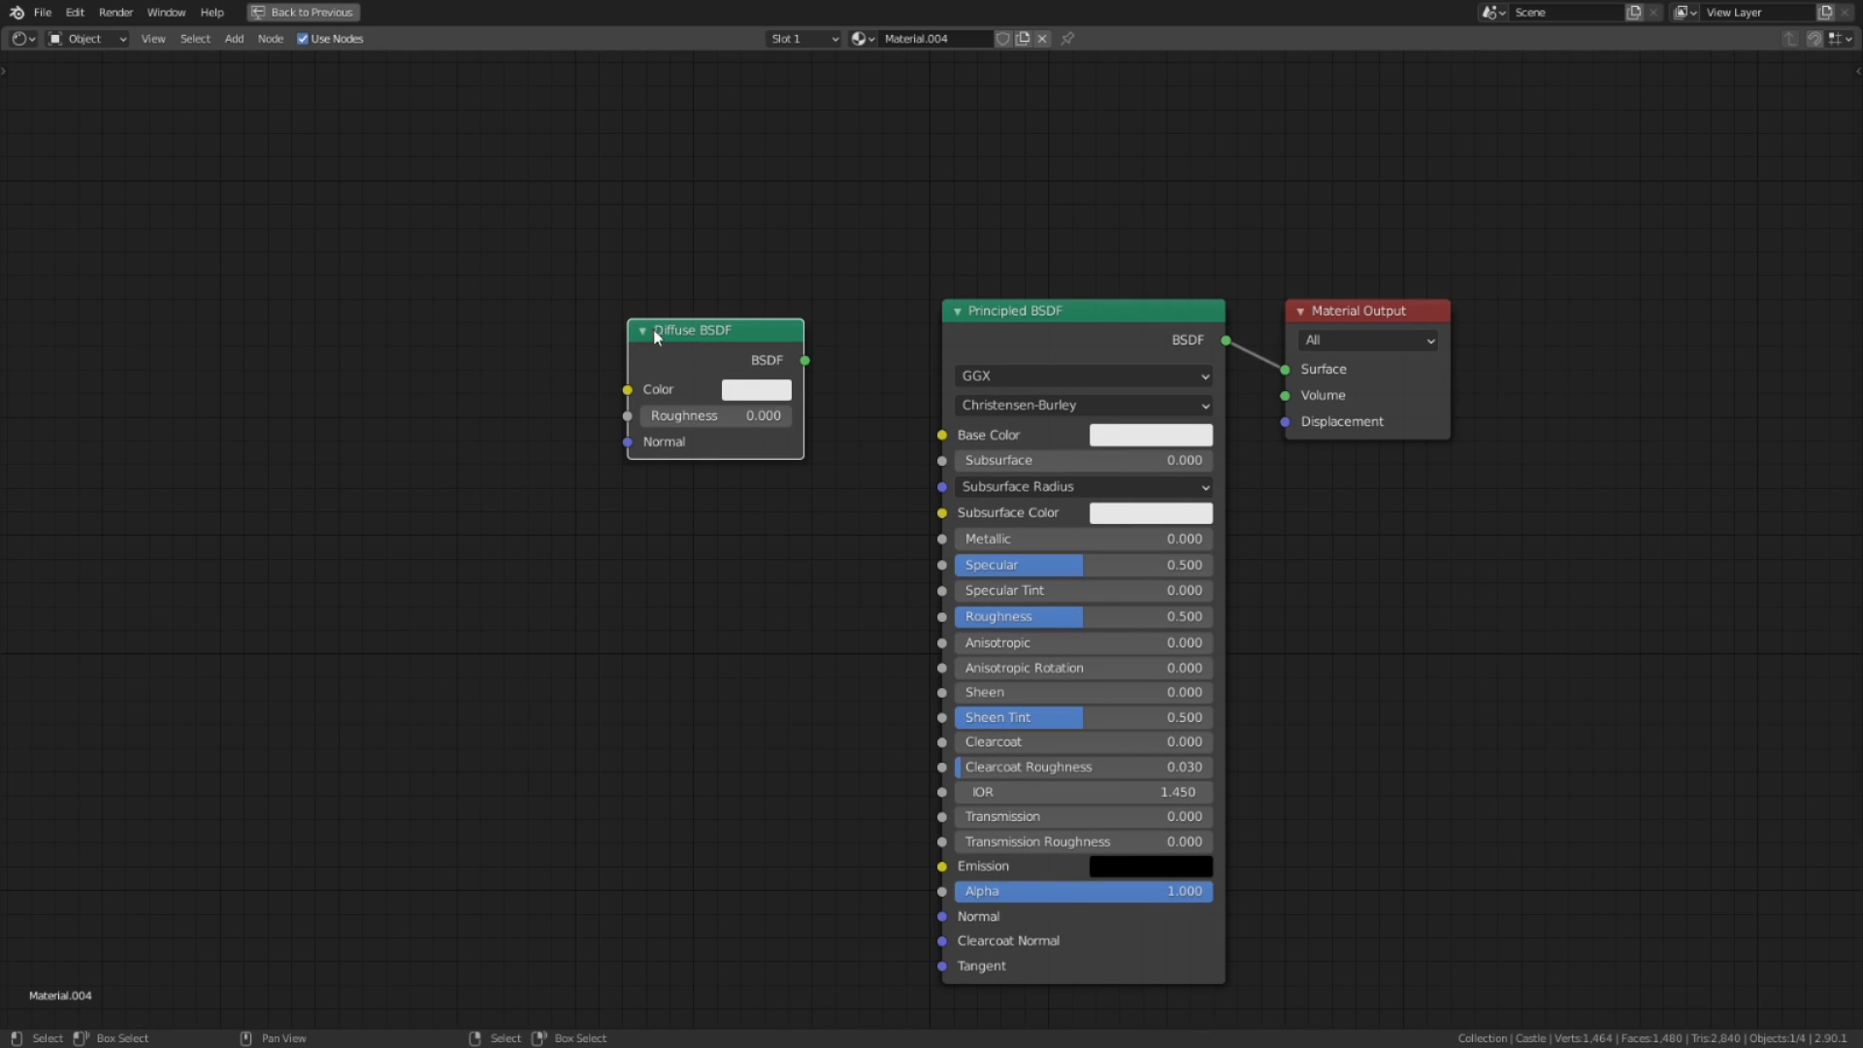
{"action": "key", "text": "x"}
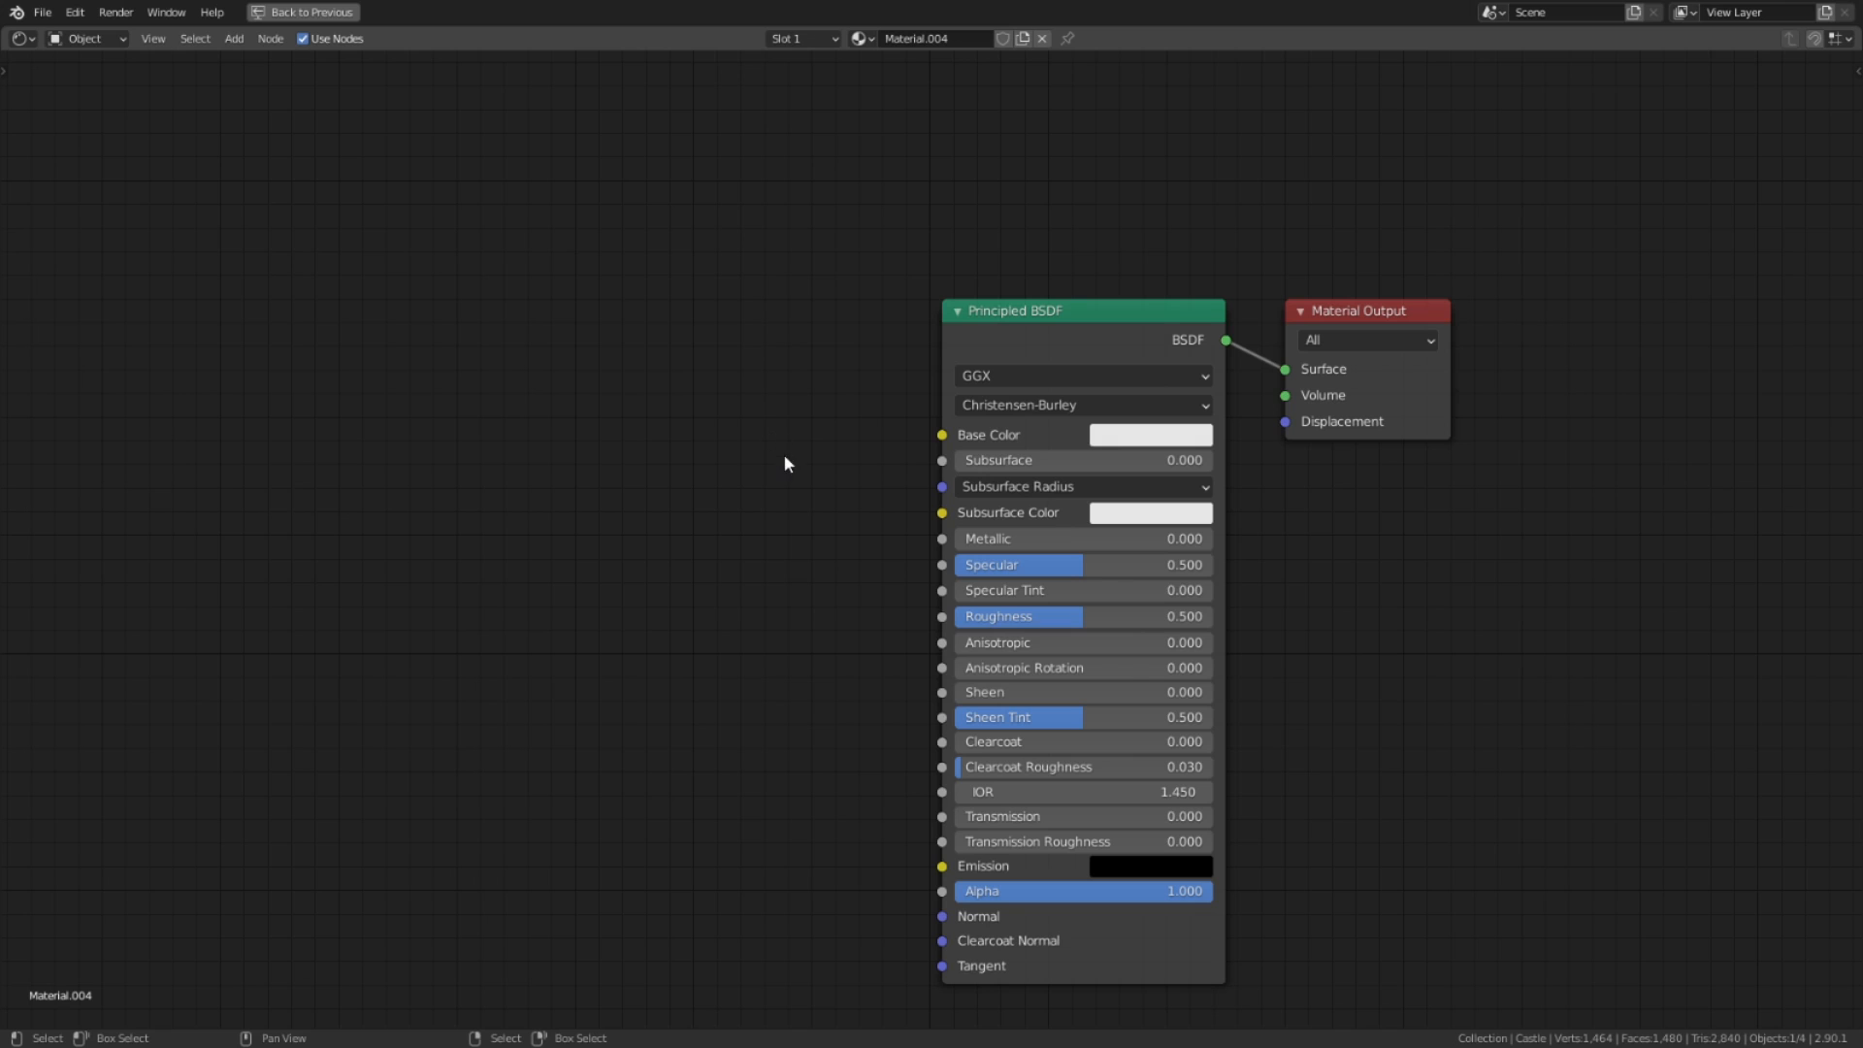
Set the Principled BSDF's Metallic, Specular, Sheen Tint and IOR to 0 and Roughness to 1, and restore the normal layout.
{"action": "middle_click_drag", "start_coordinate": [784, 469], "coordinate": [594, 467]}
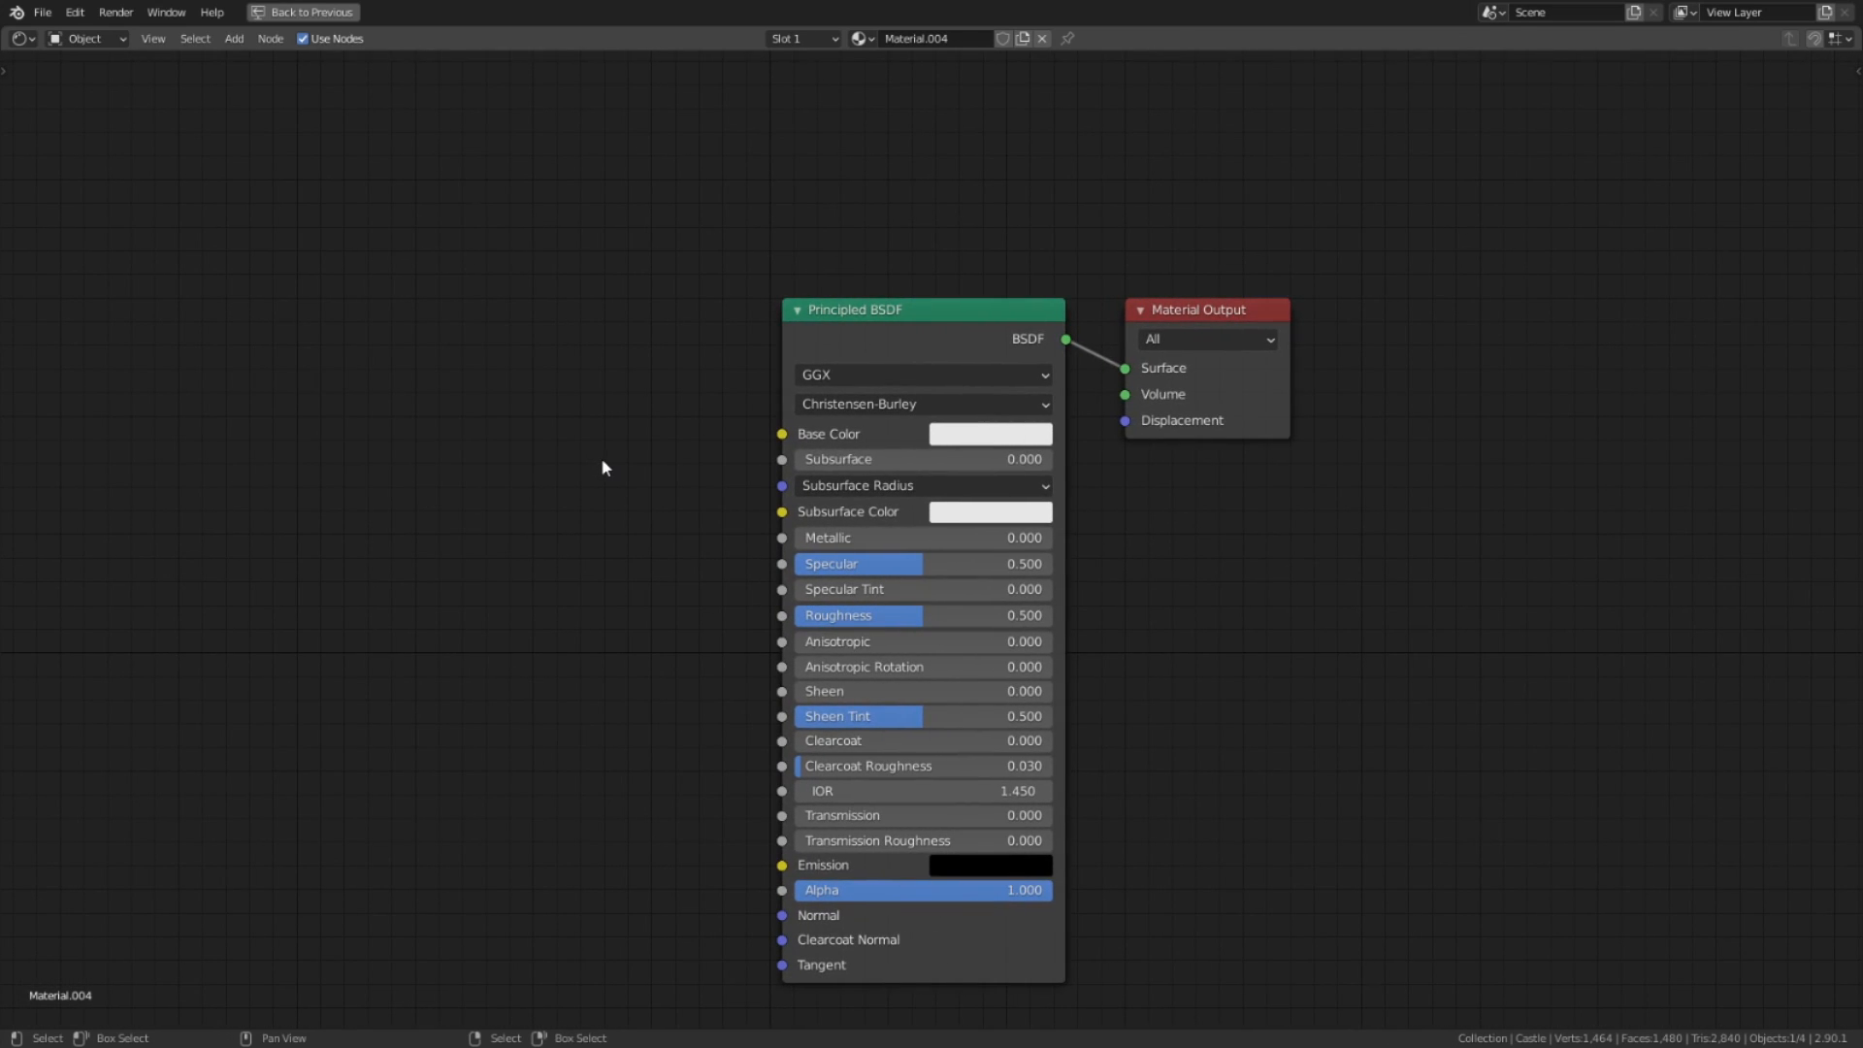
{"action": "middle_click_drag", "start_coordinate": [715, 462], "coordinate": [584, 387]}
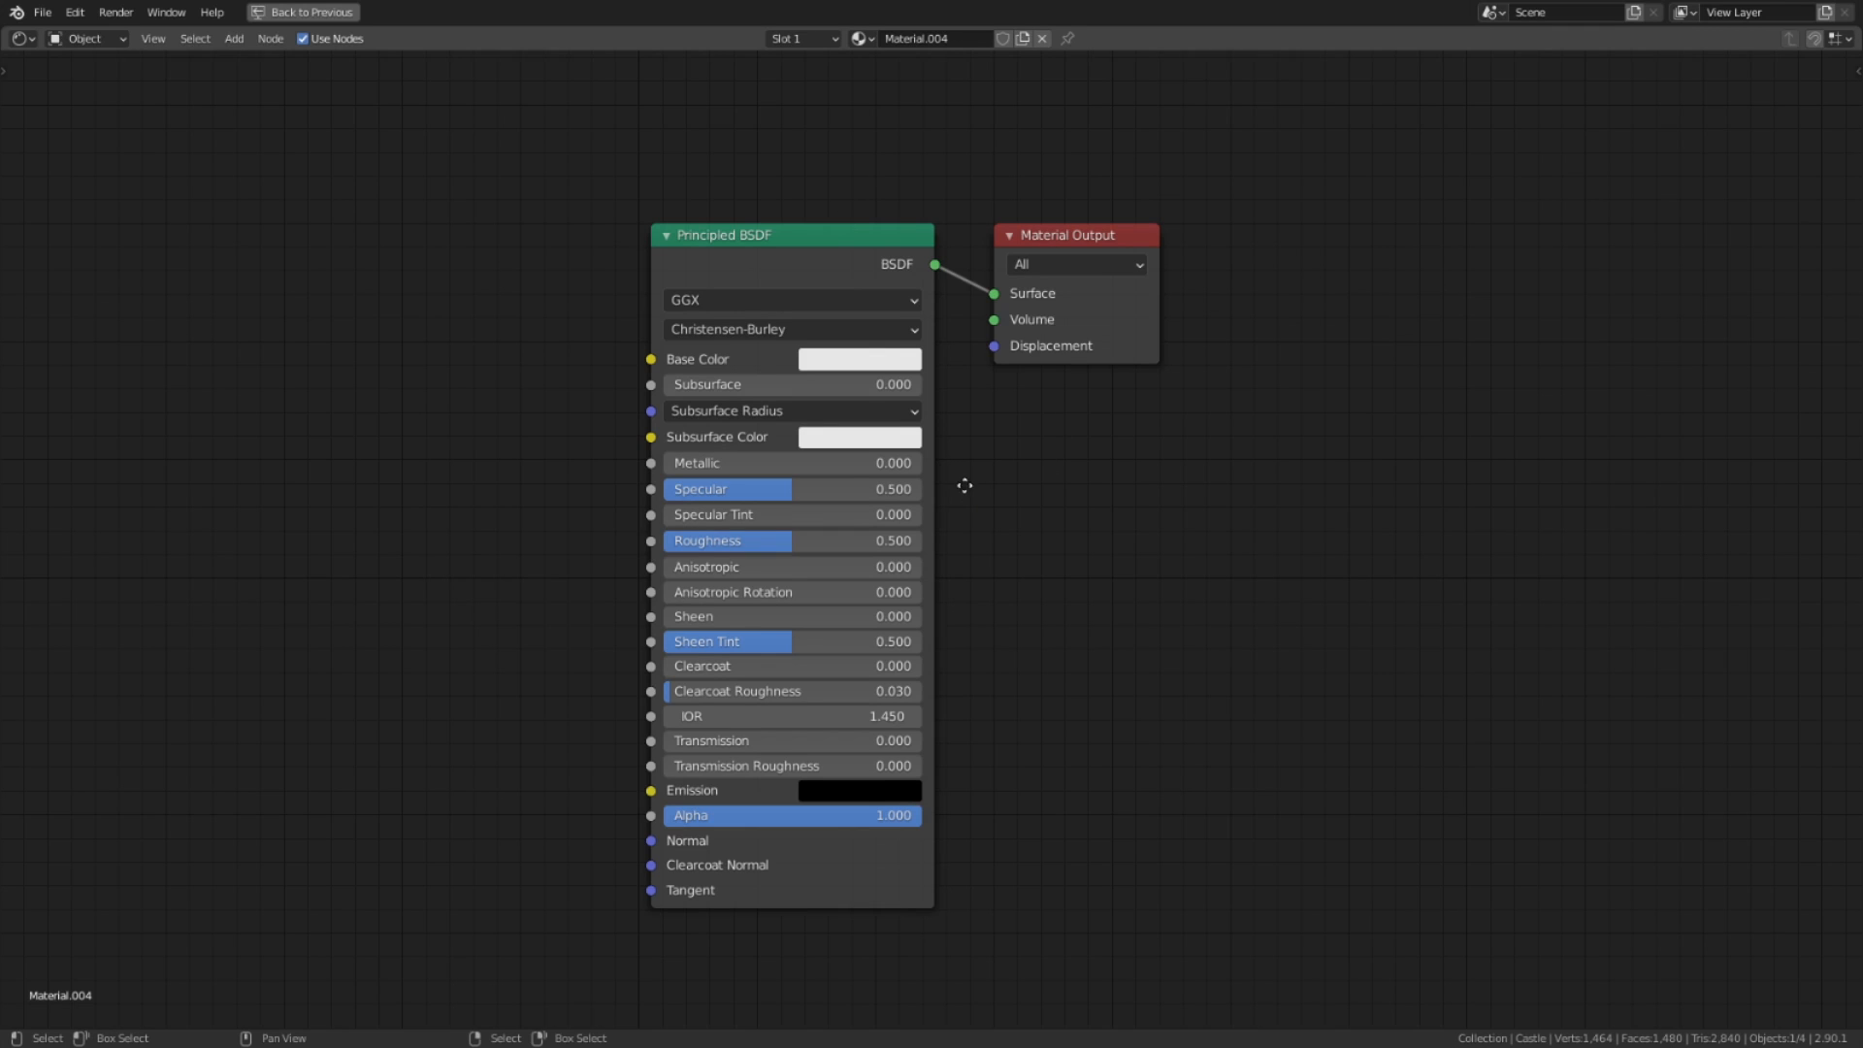
{"action": "middle_click_drag", "start_coordinate": [965, 485], "coordinate": [948, 441]}
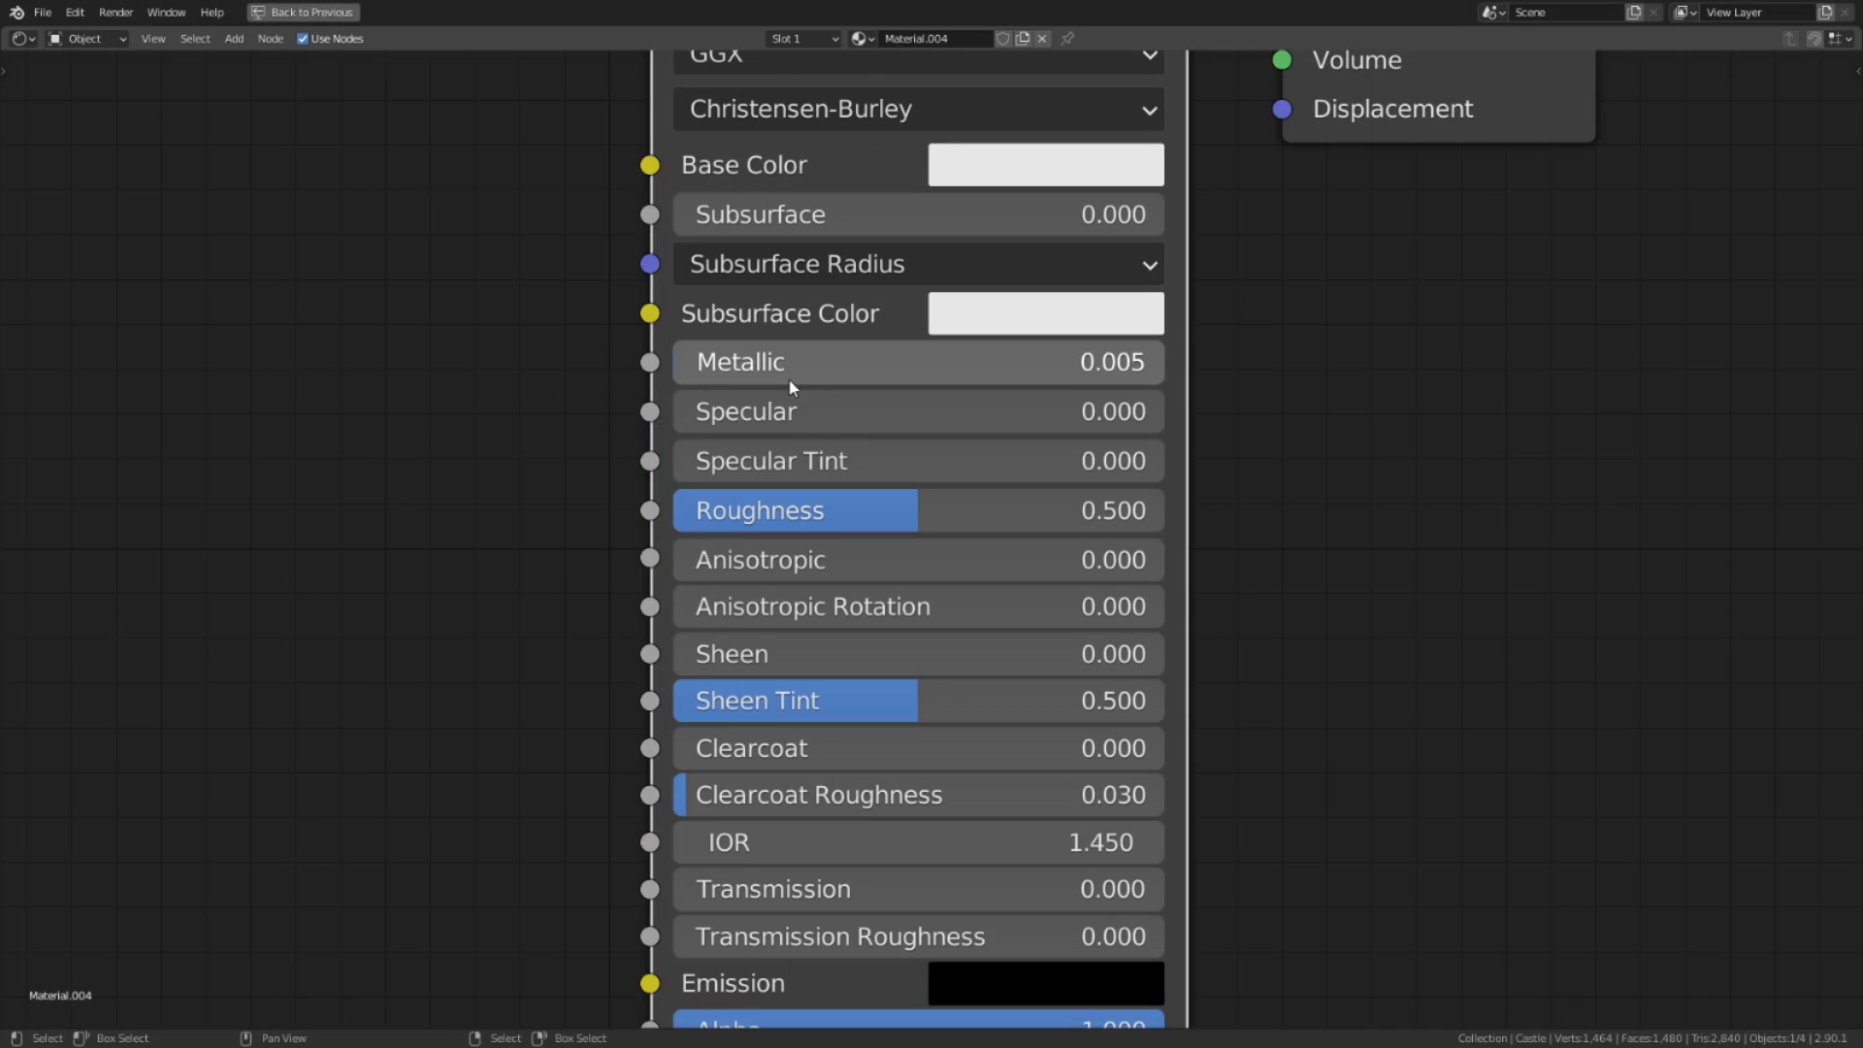
{"action": "left_click_drag", "start_coordinate": [788, 376], "coordinate": [679, 399]}
{"action": "left_click_drag", "start_coordinate": [757, 510], "coordinate": [1067, 510]}
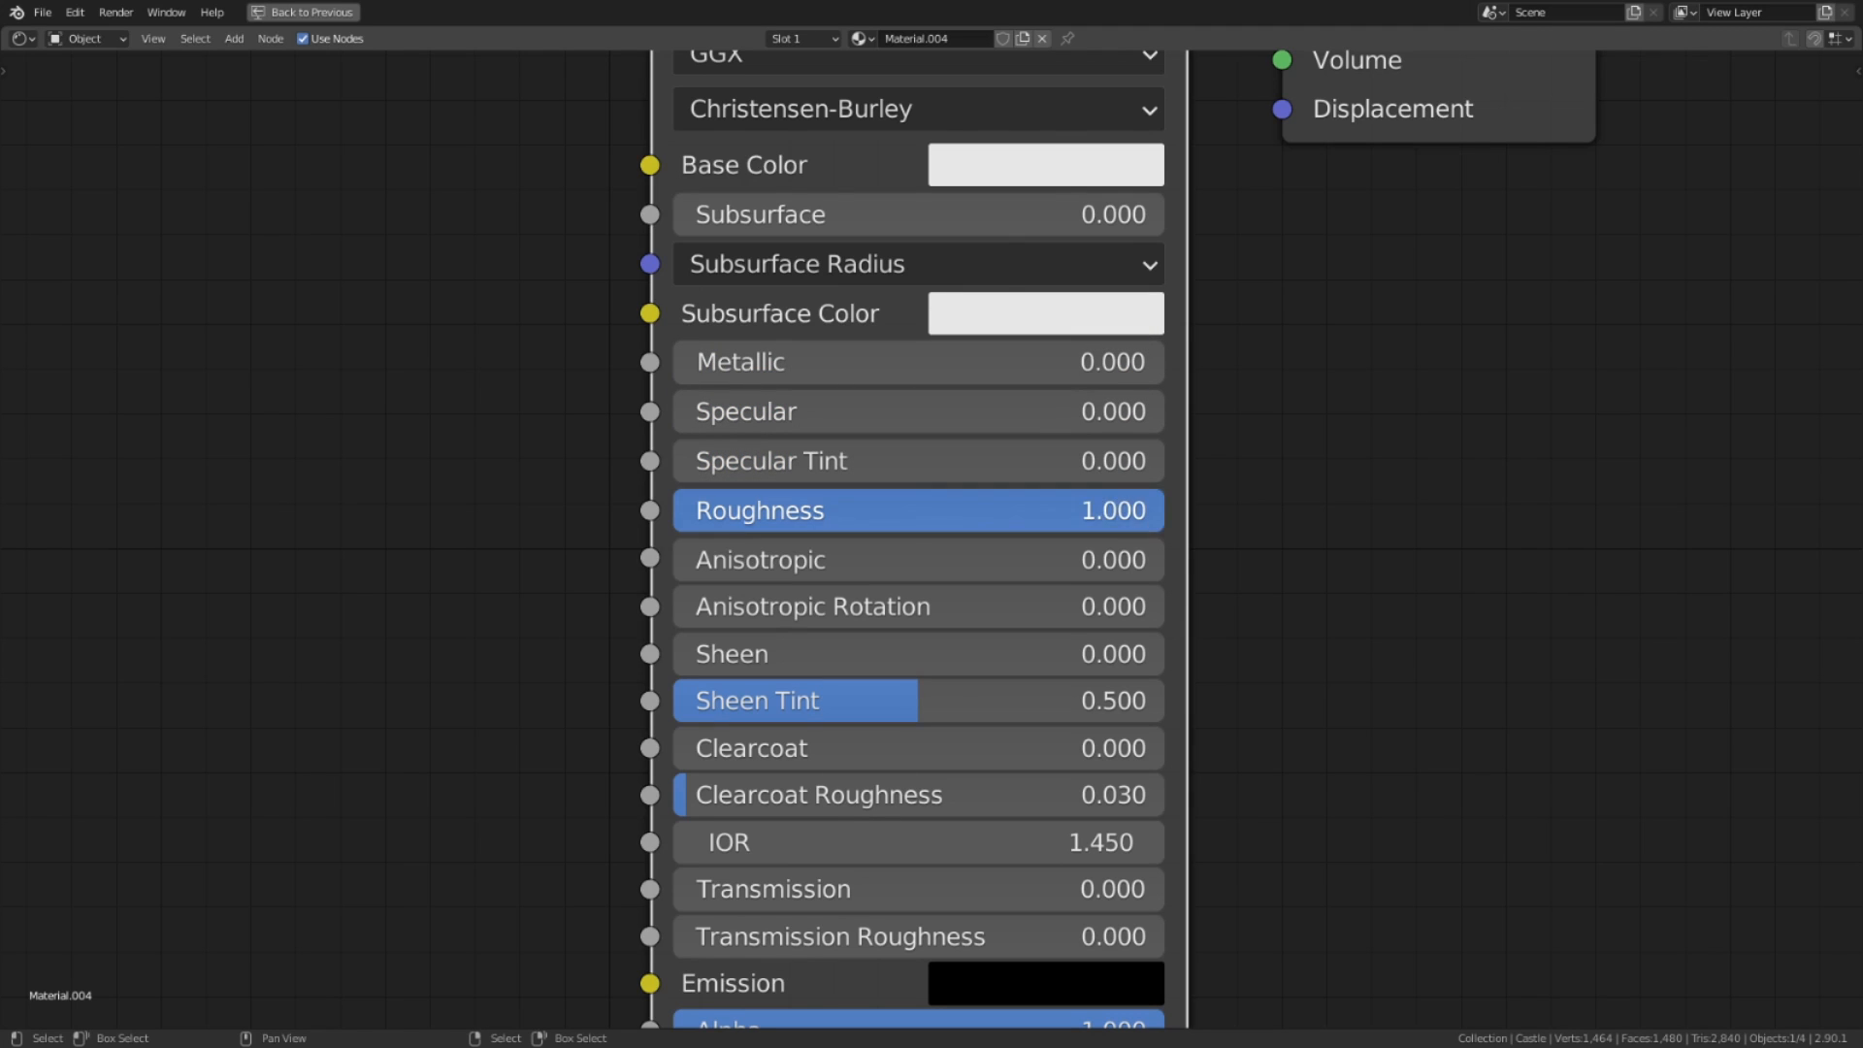
{"action": "left_click_drag", "start_coordinate": [766, 701], "coordinate": [677, 709]}
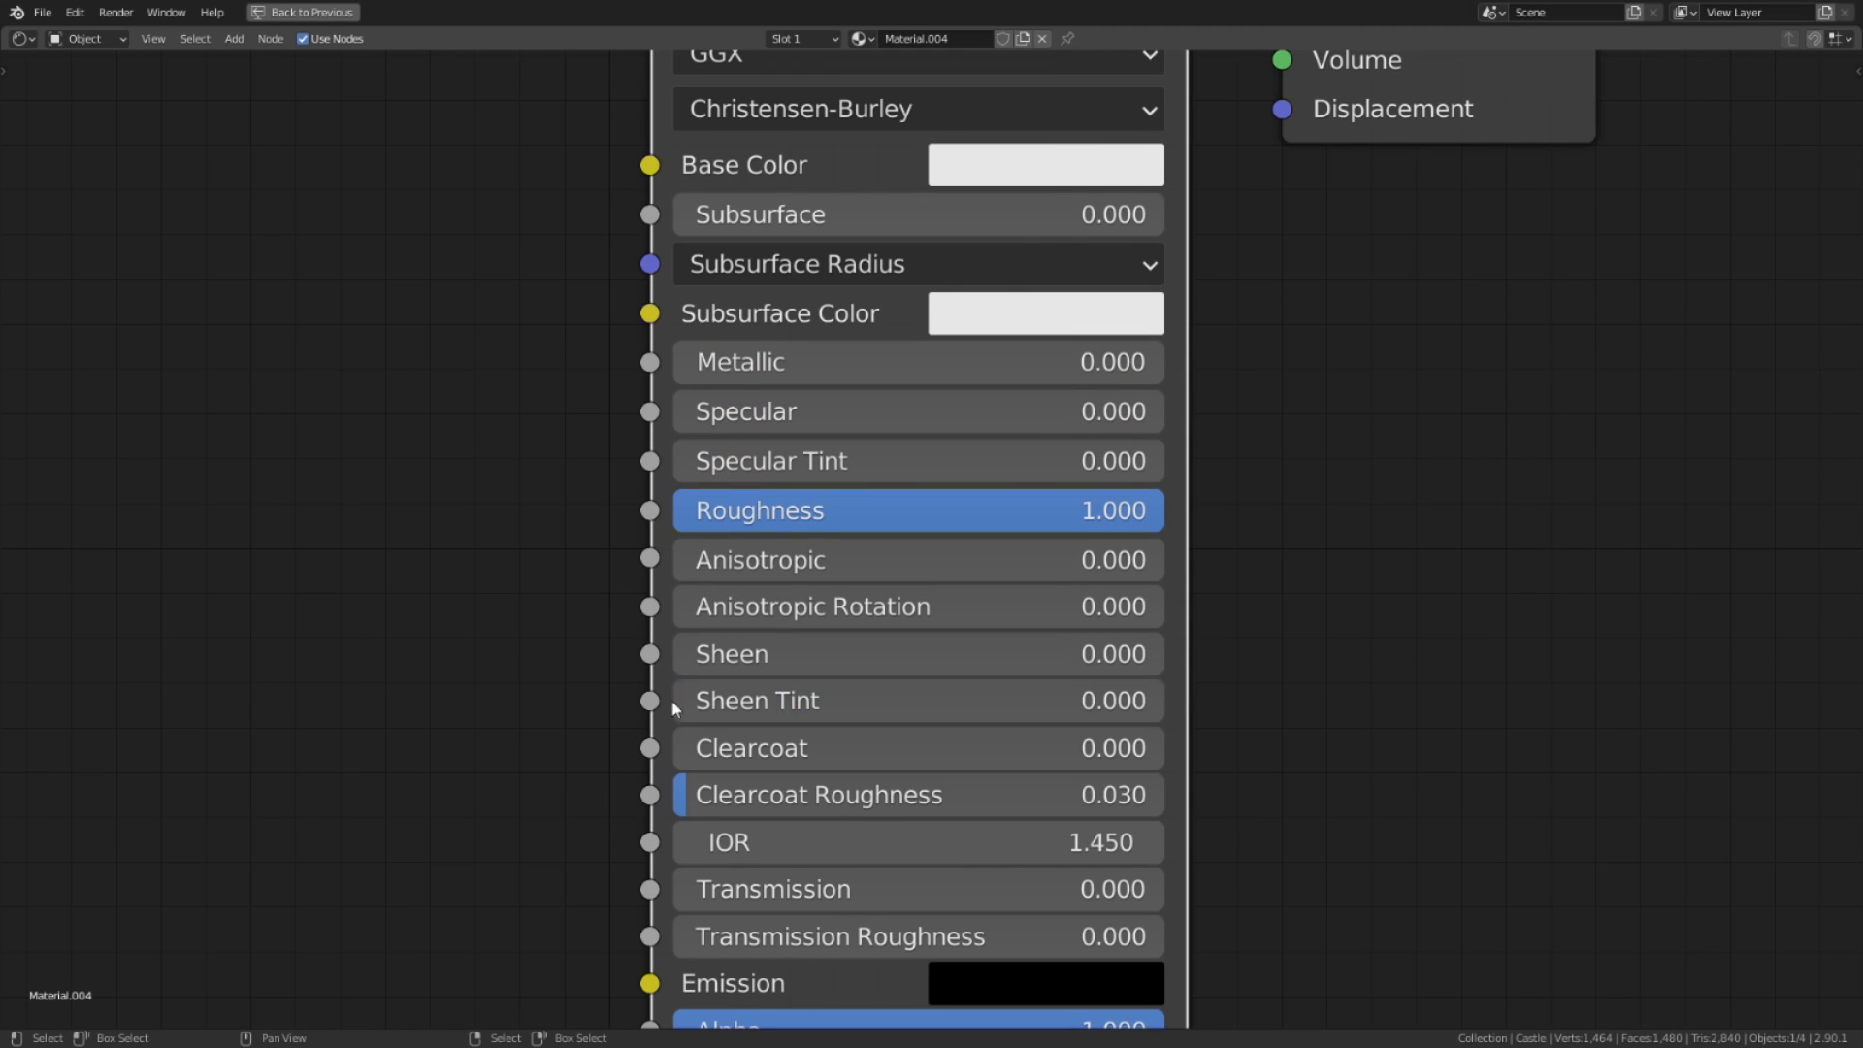
{"action": "left_click_drag", "start_coordinate": [681, 842], "coordinate": [757, 843]}
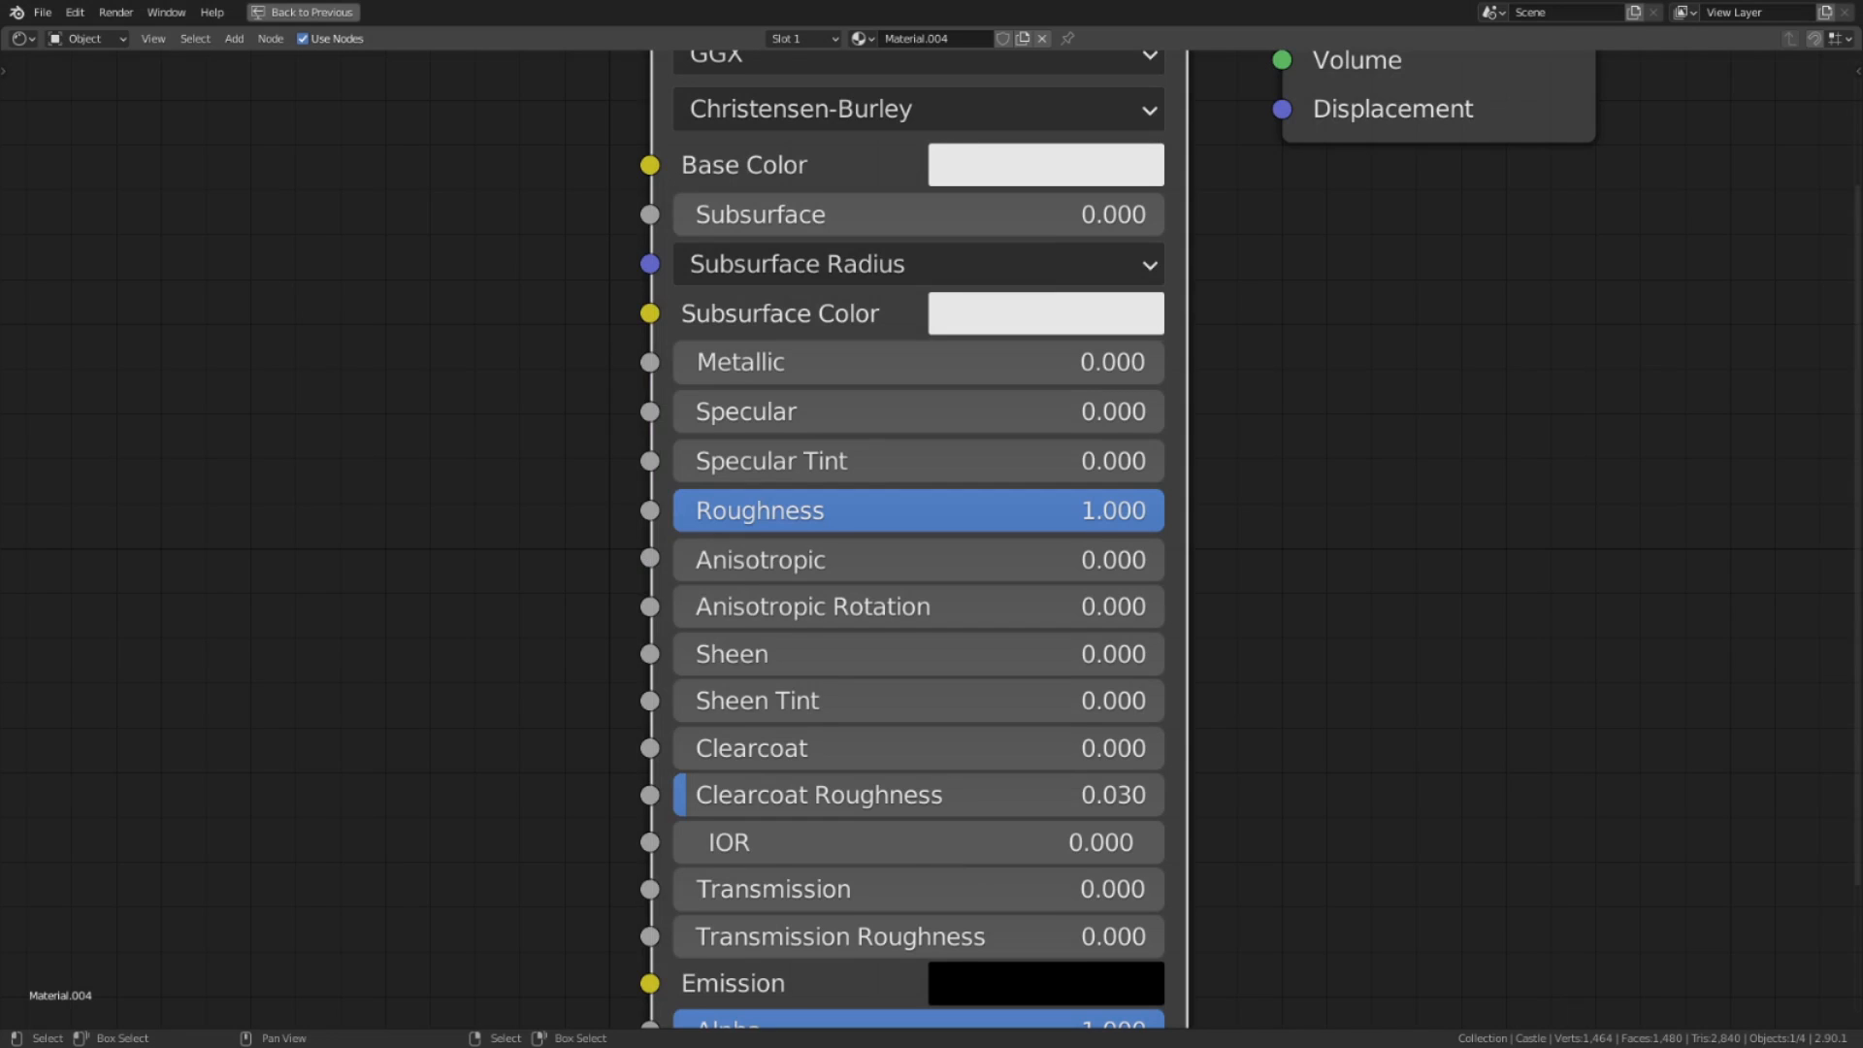
{"action": "scroll", "coordinate": [1166, 573], "scroll_direction": "down", "scroll_amount": 8}
{"action": "key", "text": "ctrl+space"}
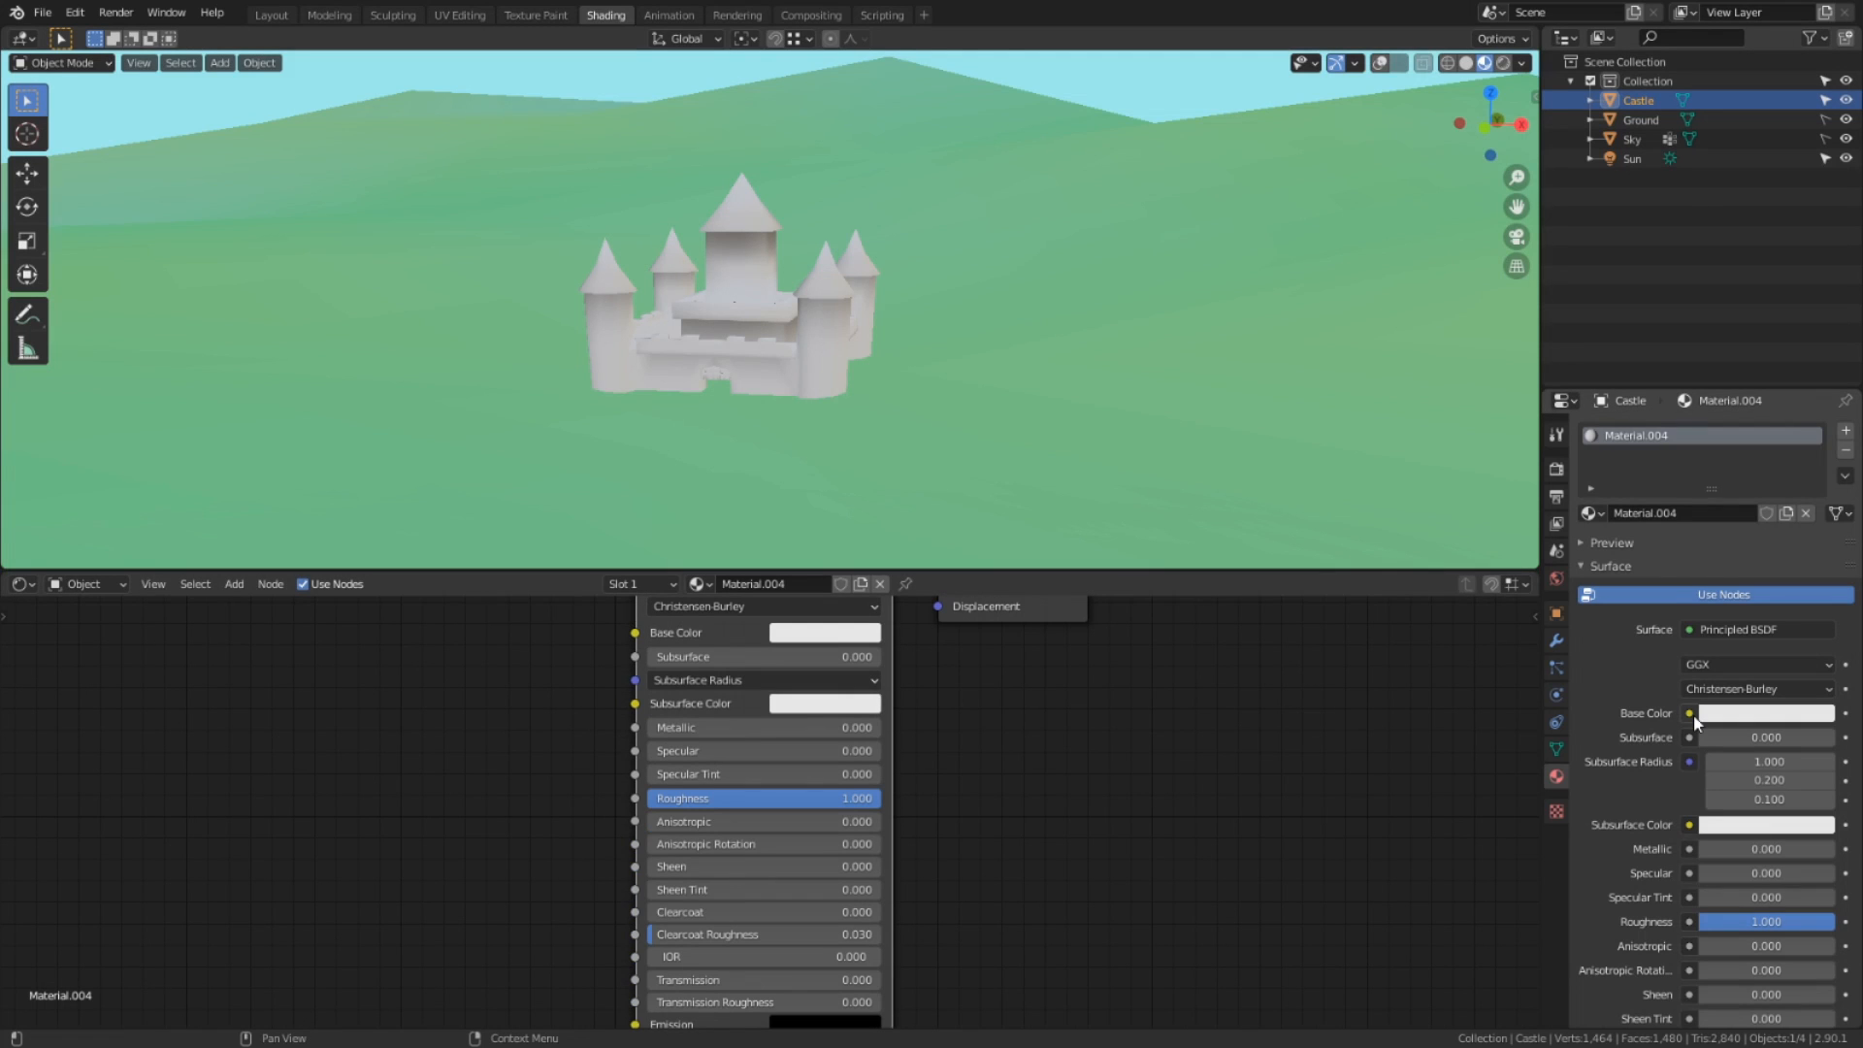
View the node choices for the castle material's Base Color, close them without choosing, and maximize the shader editor.
{"action": "left_click", "coordinate": [1691, 713]}
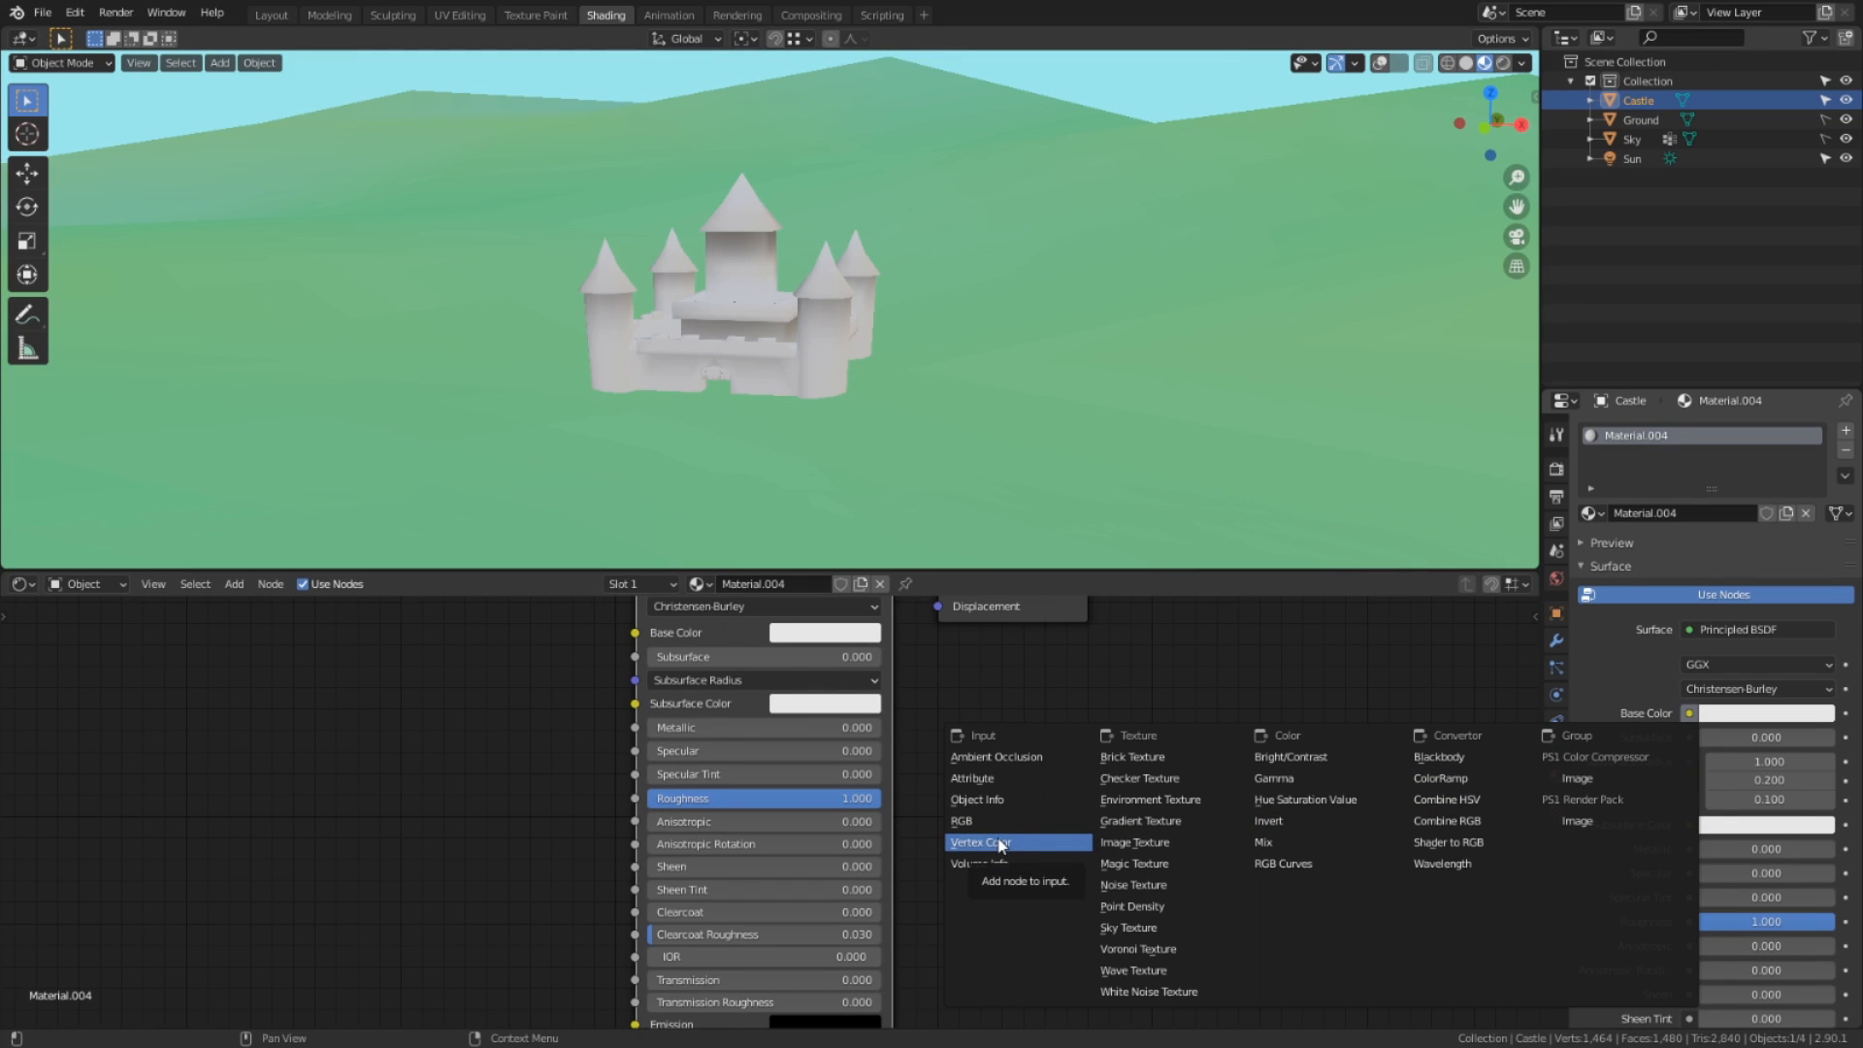
{"action": "key", "text": "Escape"}
{"action": "key", "text": "ctrl+space"}
{"action": "key", "text": "shift+a"}
{"action": "mouse_move", "coordinate": [233, 274]}
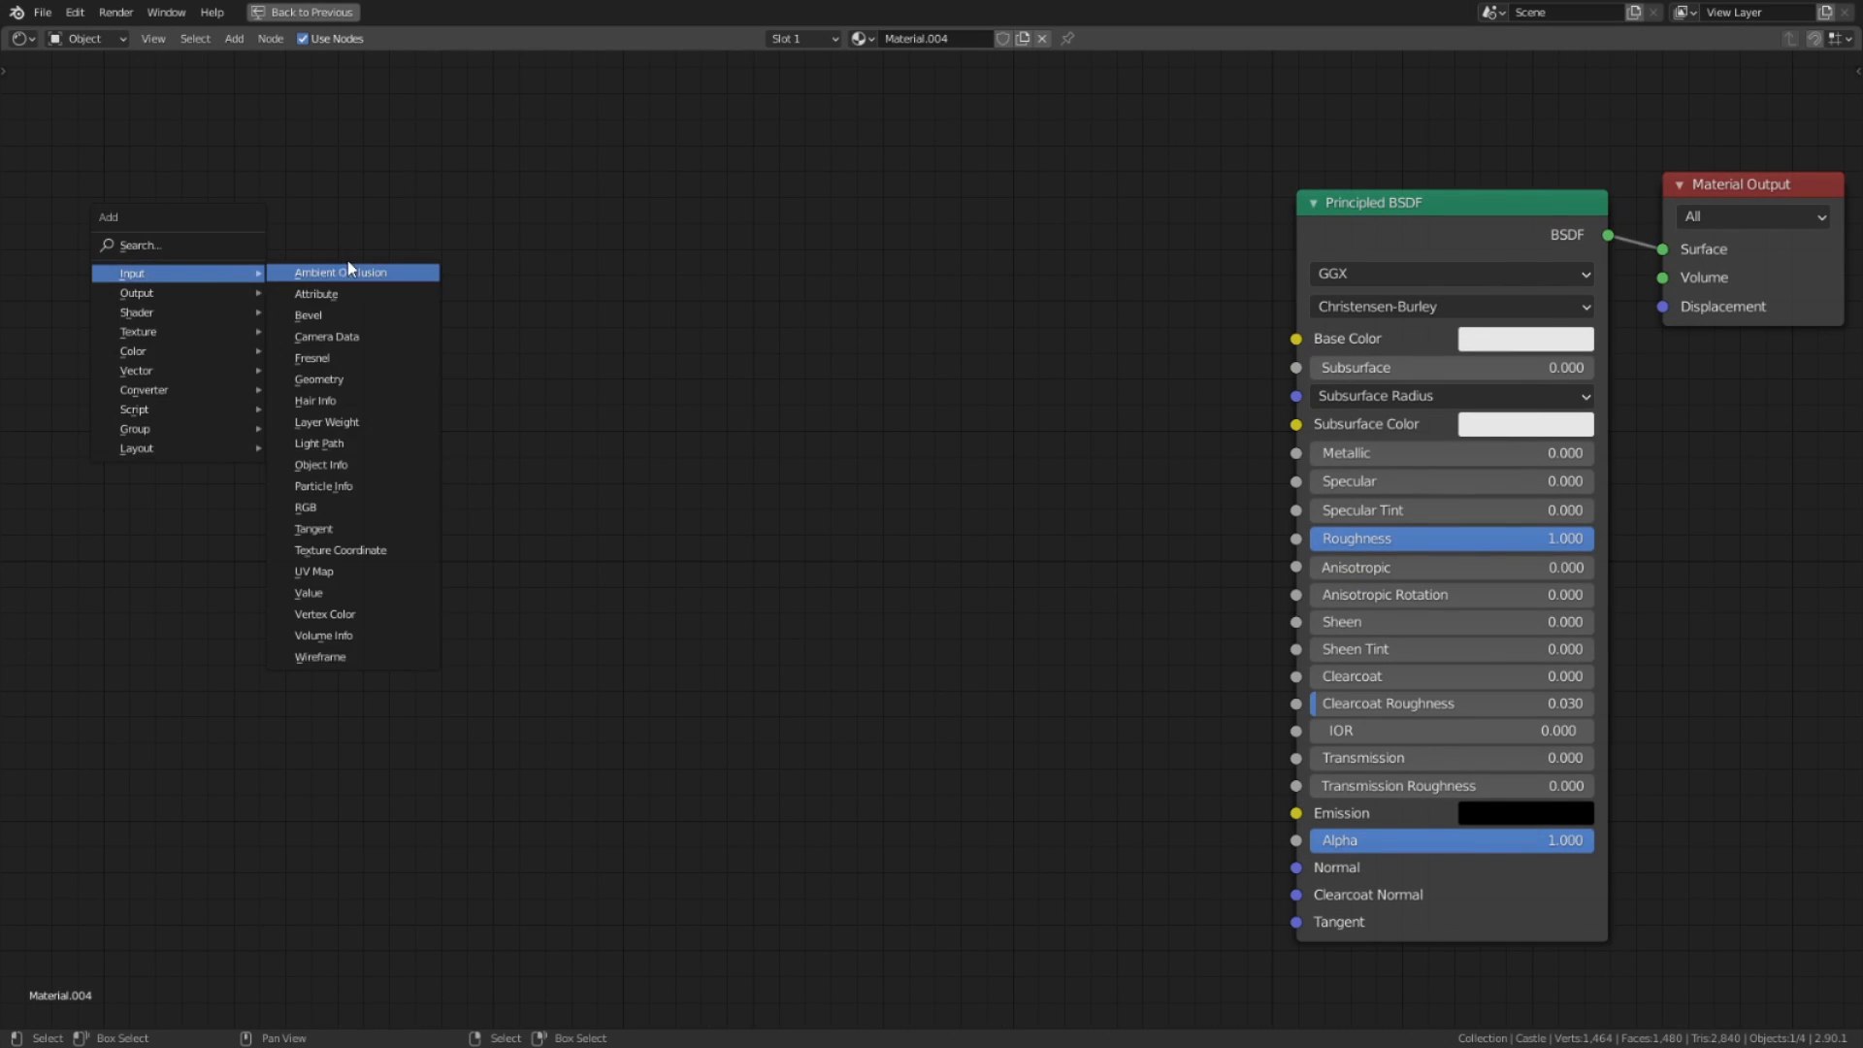
{"action": "left_click", "coordinate": [353, 269]}
{"action": "left_click", "coordinate": [637, 203]}
{"action": "key", "text": "shift+a"}
{"action": "left_click", "coordinate": [295, 256]}
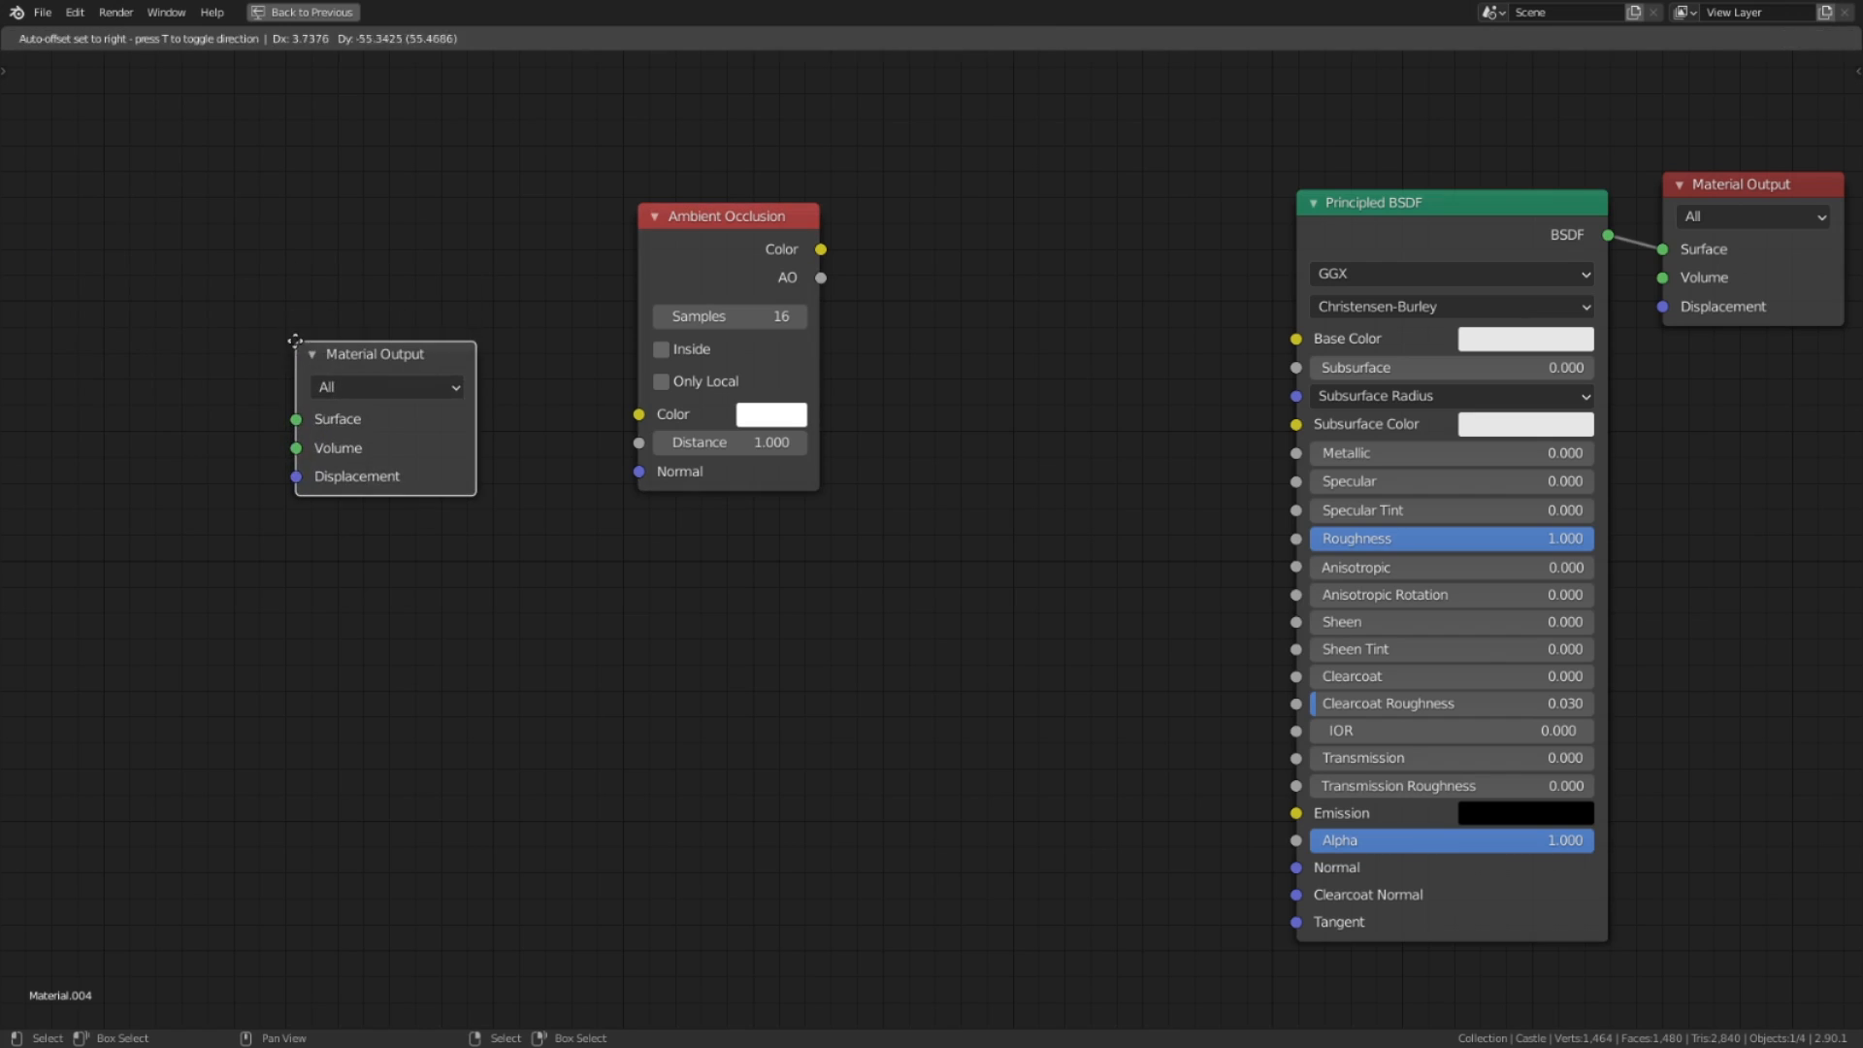
{"action": "left_click", "coordinate": [301, 341]}
{"action": "key", "text": "shift+a"}
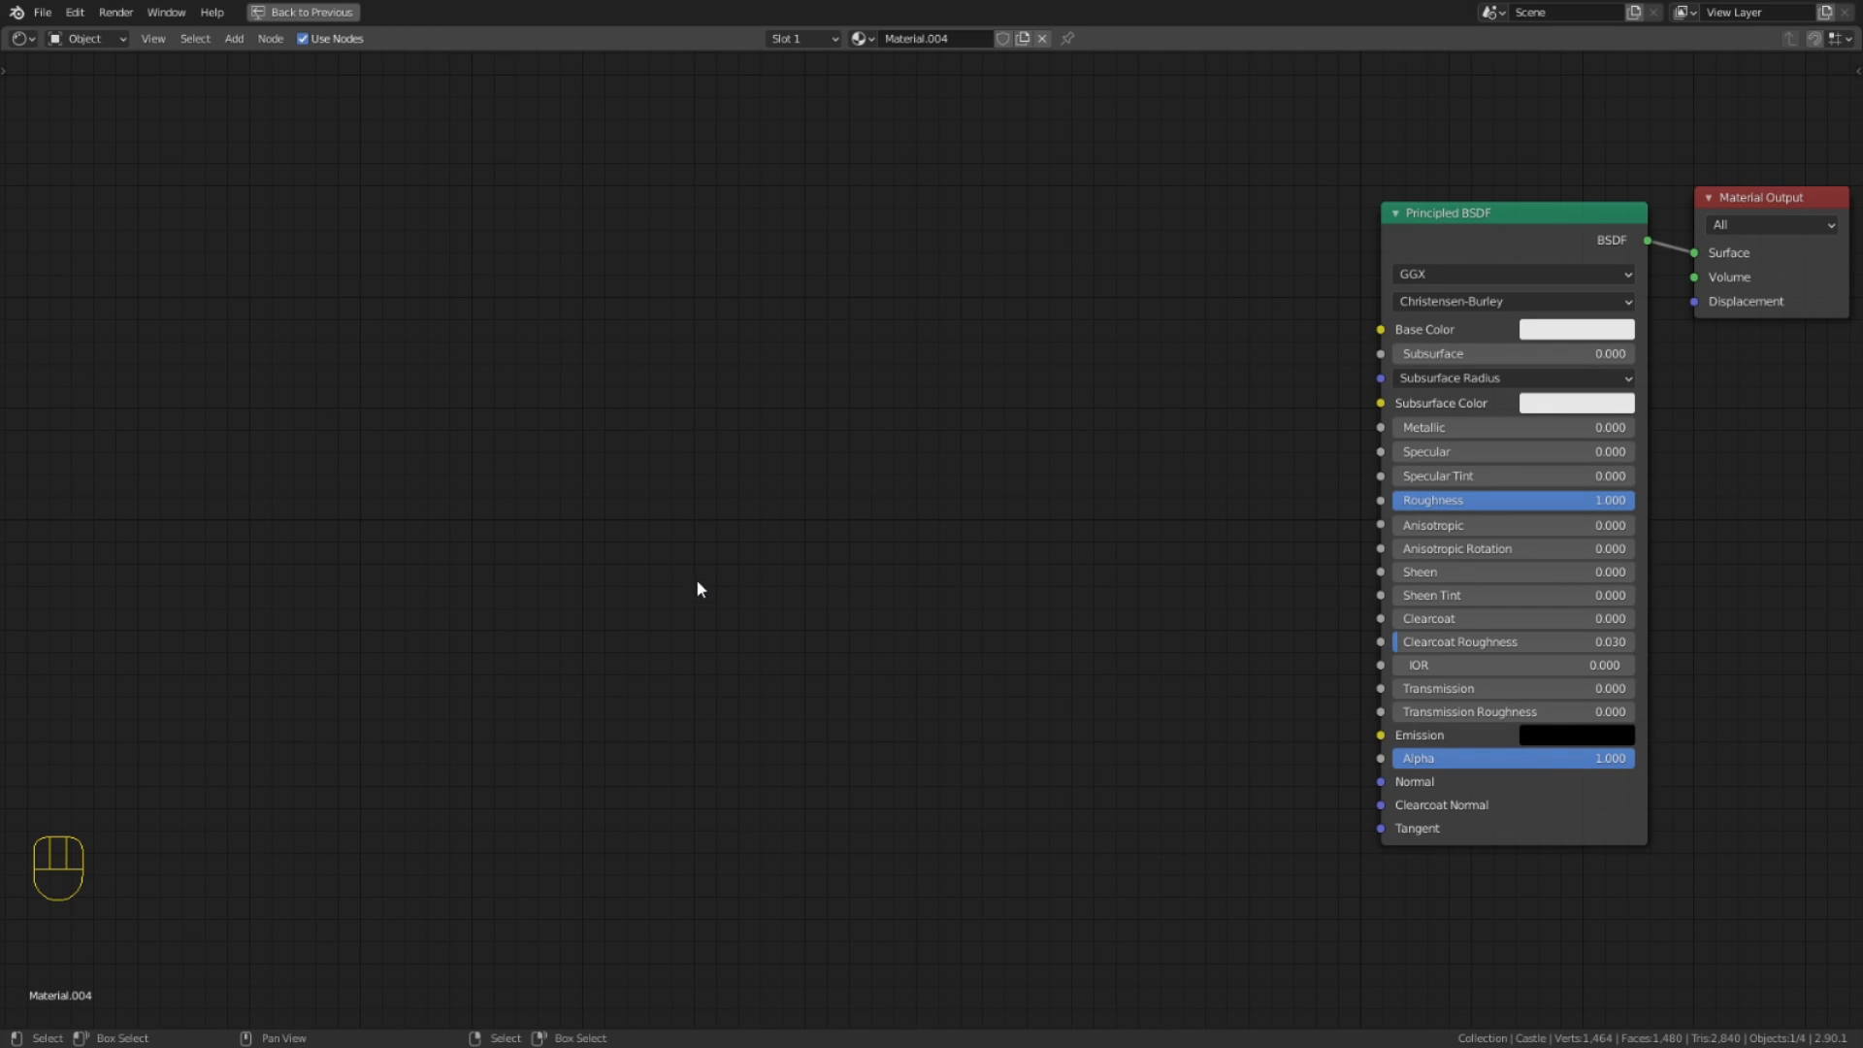
Search the nodes for "vert" and add a Vertex Color node ahead of the Principled BSDF.
{"action": "key", "text": "shift+a"}
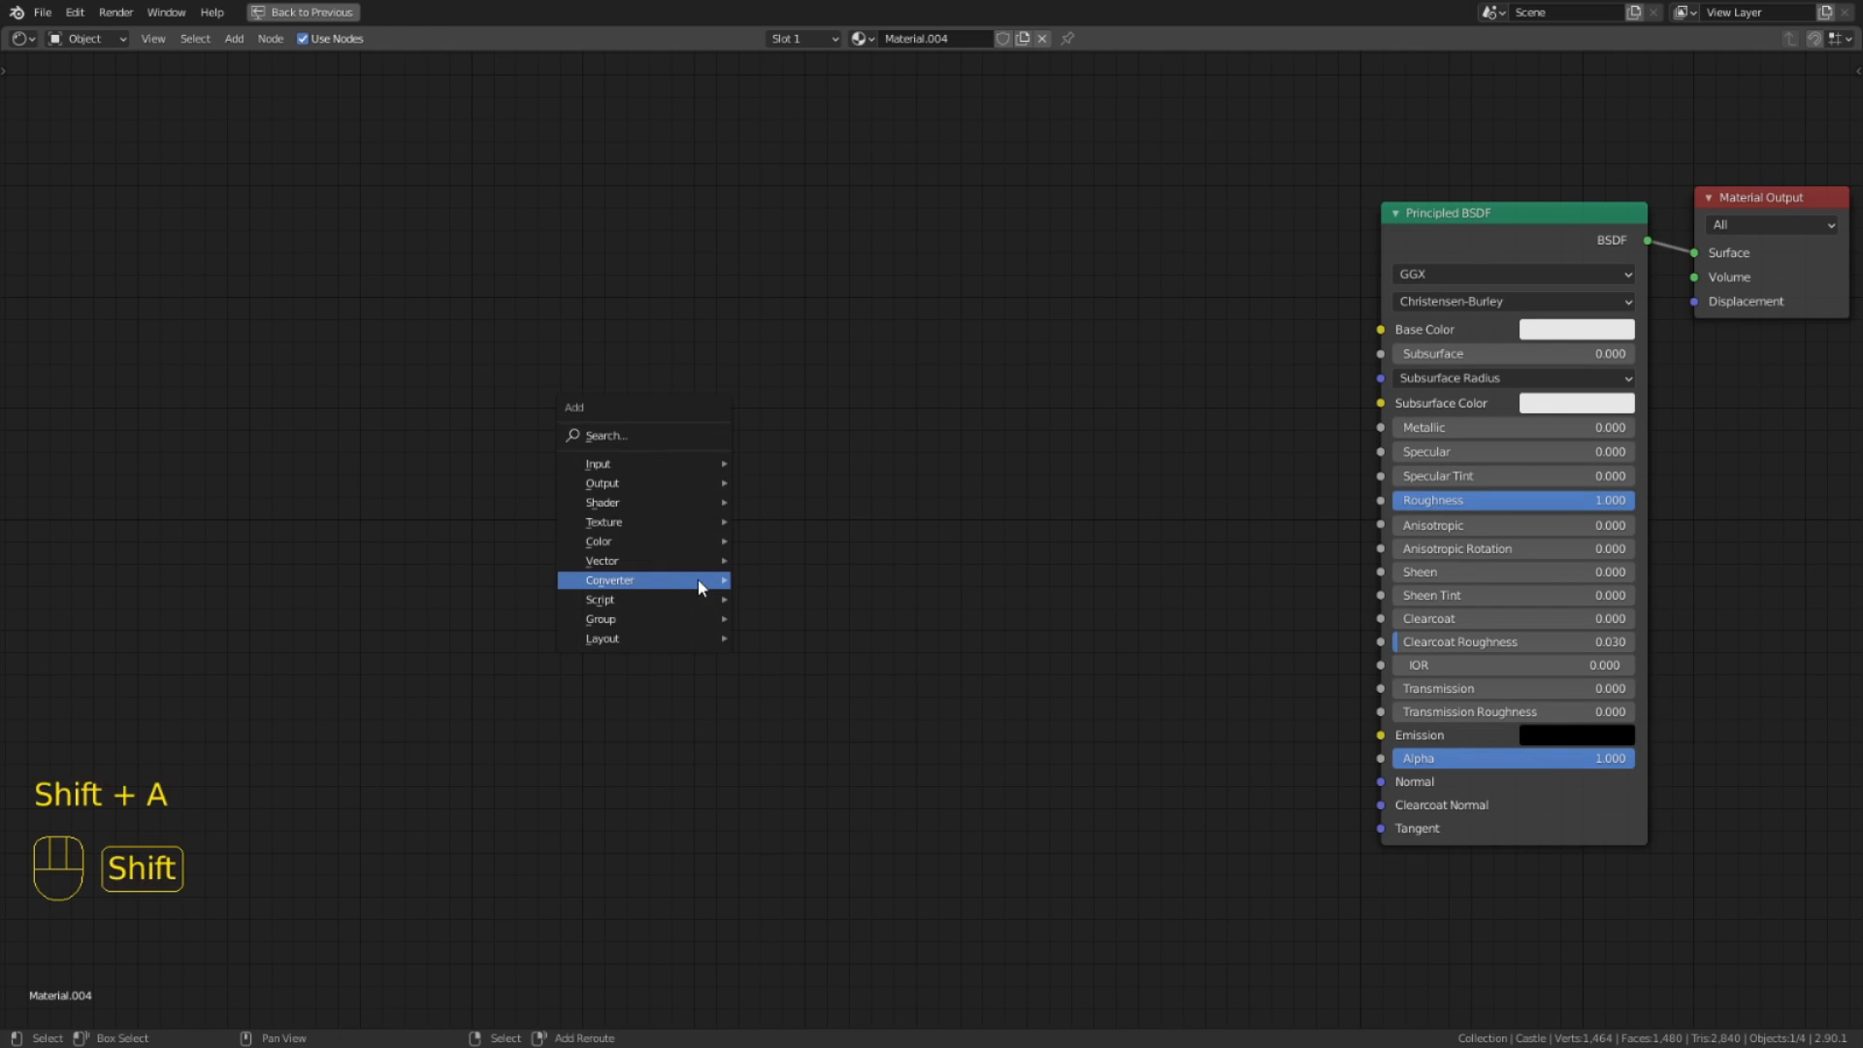
{"action": "mouse_move", "coordinate": [698, 582]}
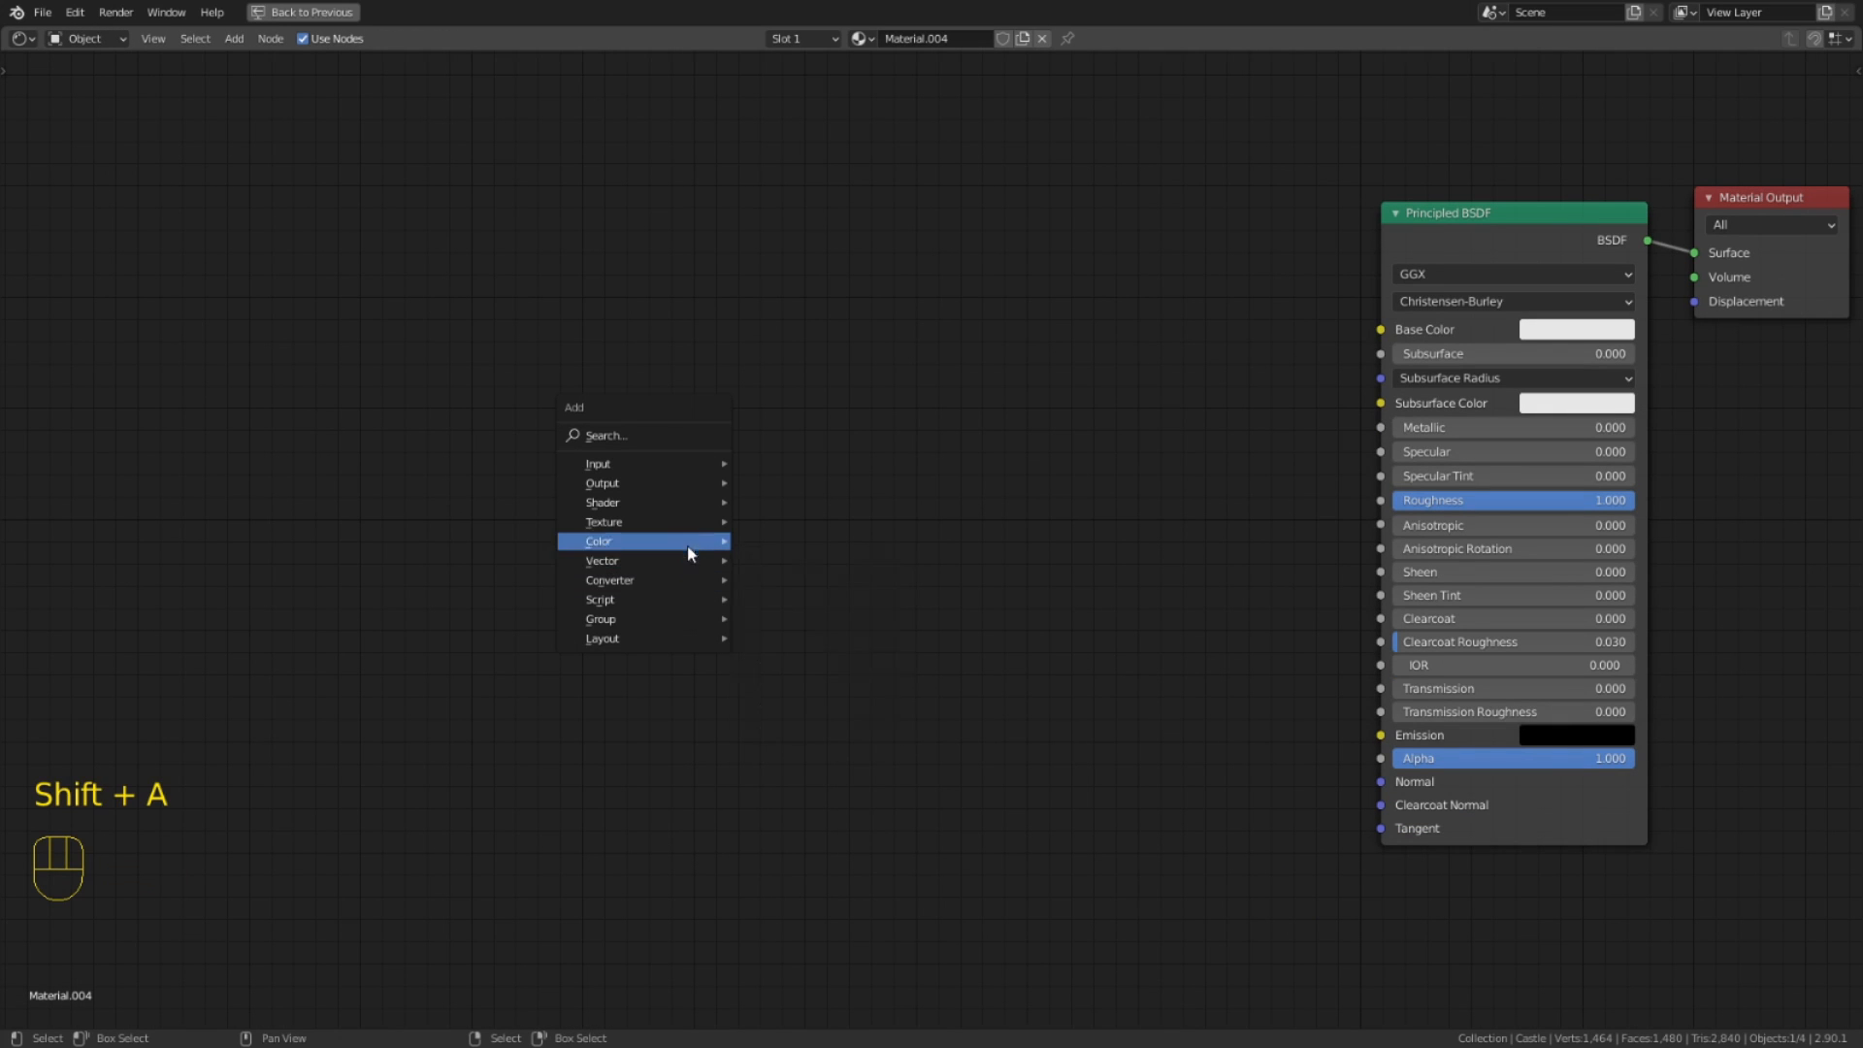
{"action": "left_click", "coordinate": [723, 434]}
{"action": "type", "text": "vert"}
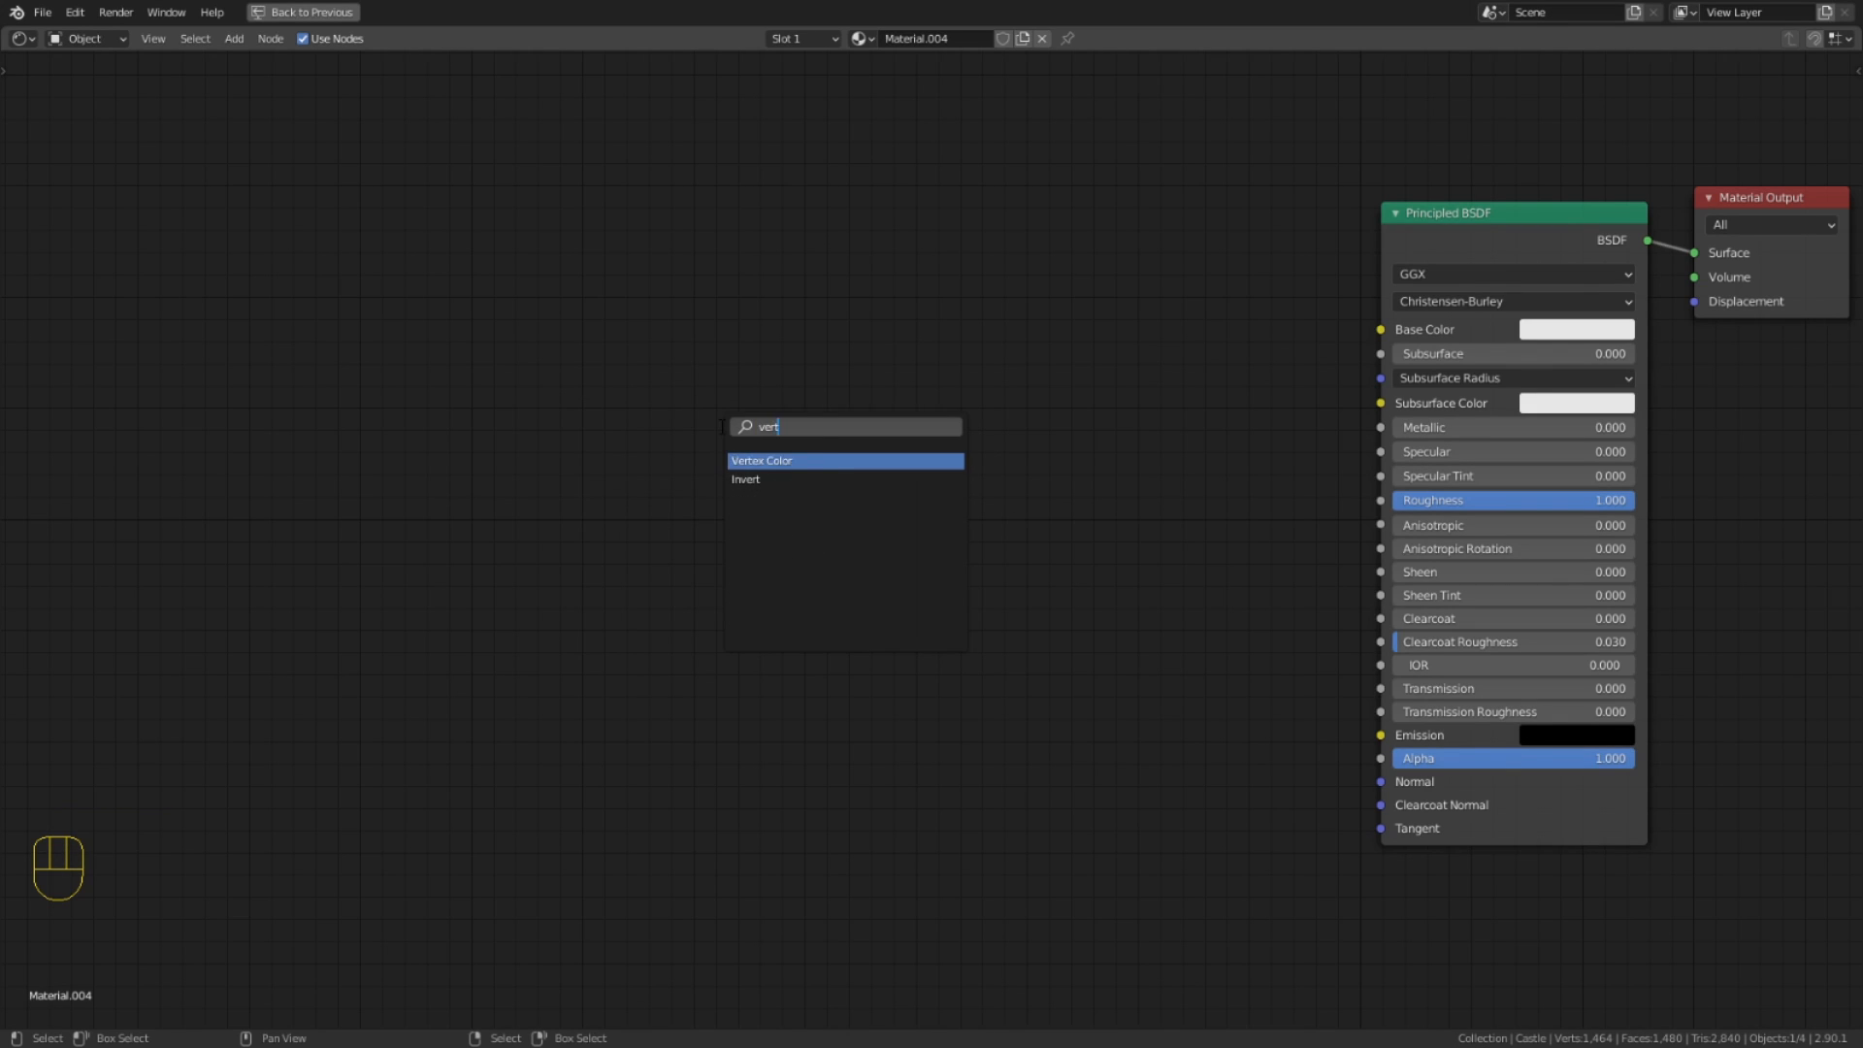
{"action": "left_click", "coordinate": [831, 464]}
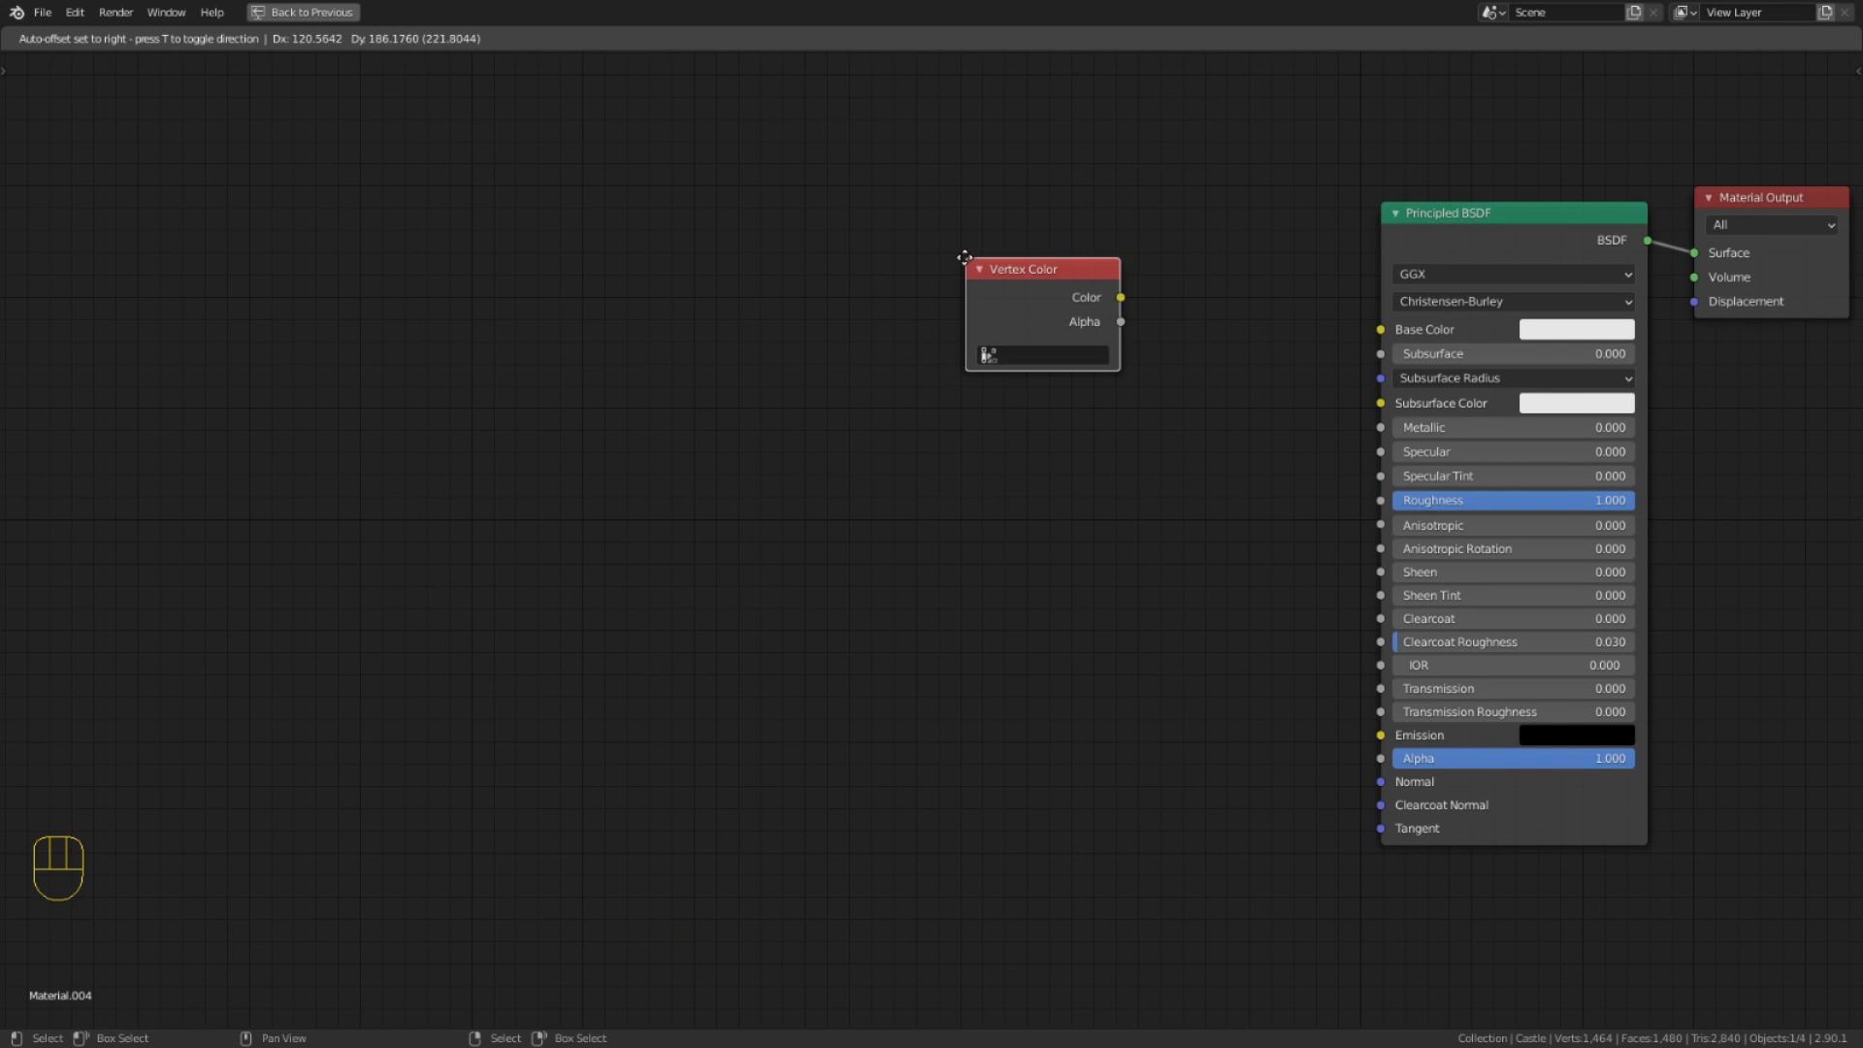
{"action": "left_click", "coordinate": [963, 258]}
Link the Vertex Color node's Color output to the Principled BSDF's Base Color and restore the normal layout.
{"action": "middle_click_drag", "start_coordinate": [1159, 438], "coordinate": [980, 565]}
{"action": "scroll", "coordinate": [987, 561], "scroll_direction": "down", "scroll_amount": 1}
{"action": "scroll", "coordinate": [986, 529], "scroll_direction": "up", "scroll_amount": 5}
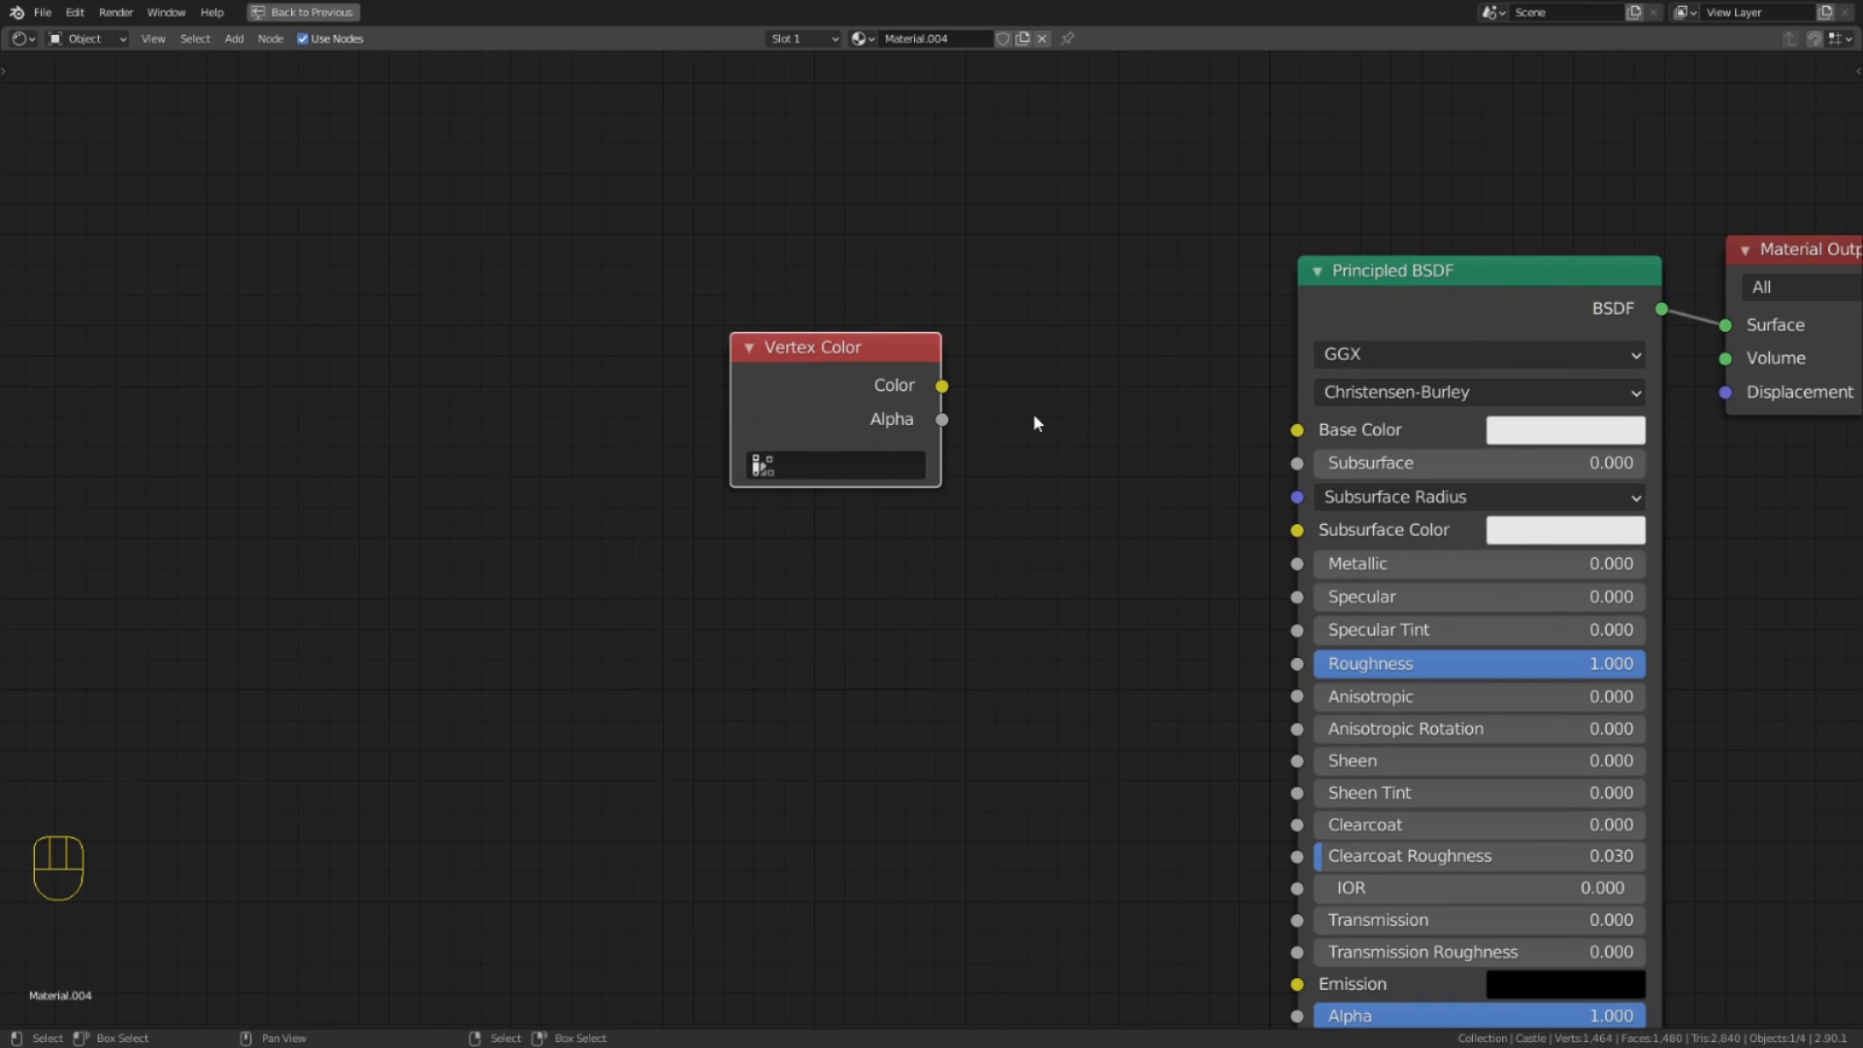
{"action": "middle_click_drag", "start_coordinate": [1032, 411], "coordinate": [1024, 456], "text": "shift"}
{"action": "scroll", "coordinate": [1017, 494], "scroll_direction": "up", "scroll_amount": 2}
{"action": "left_click_drag", "start_coordinate": [921, 475], "coordinate": [1018, 487]}
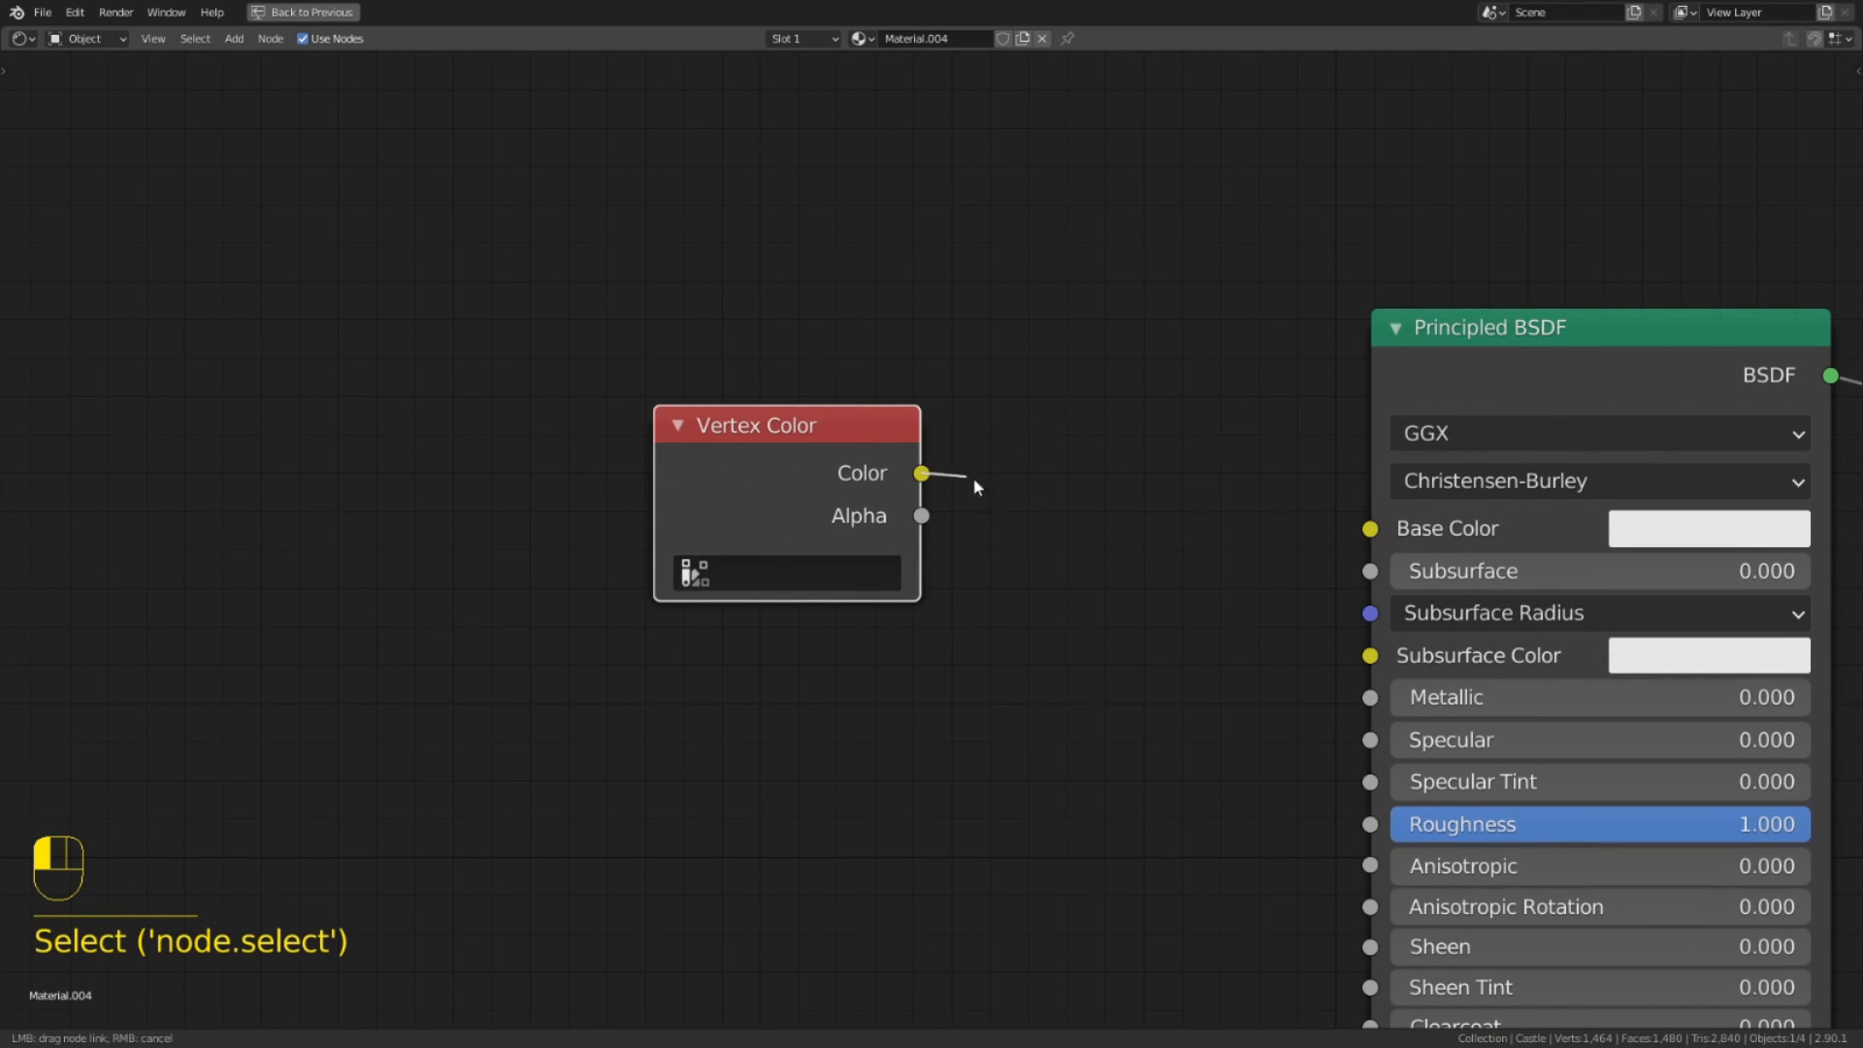
{"action": "left_click_drag", "start_coordinate": [1209, 514], "coordinate": [1371, 530]}
{"action": "key", "text": "ctrl+space"}
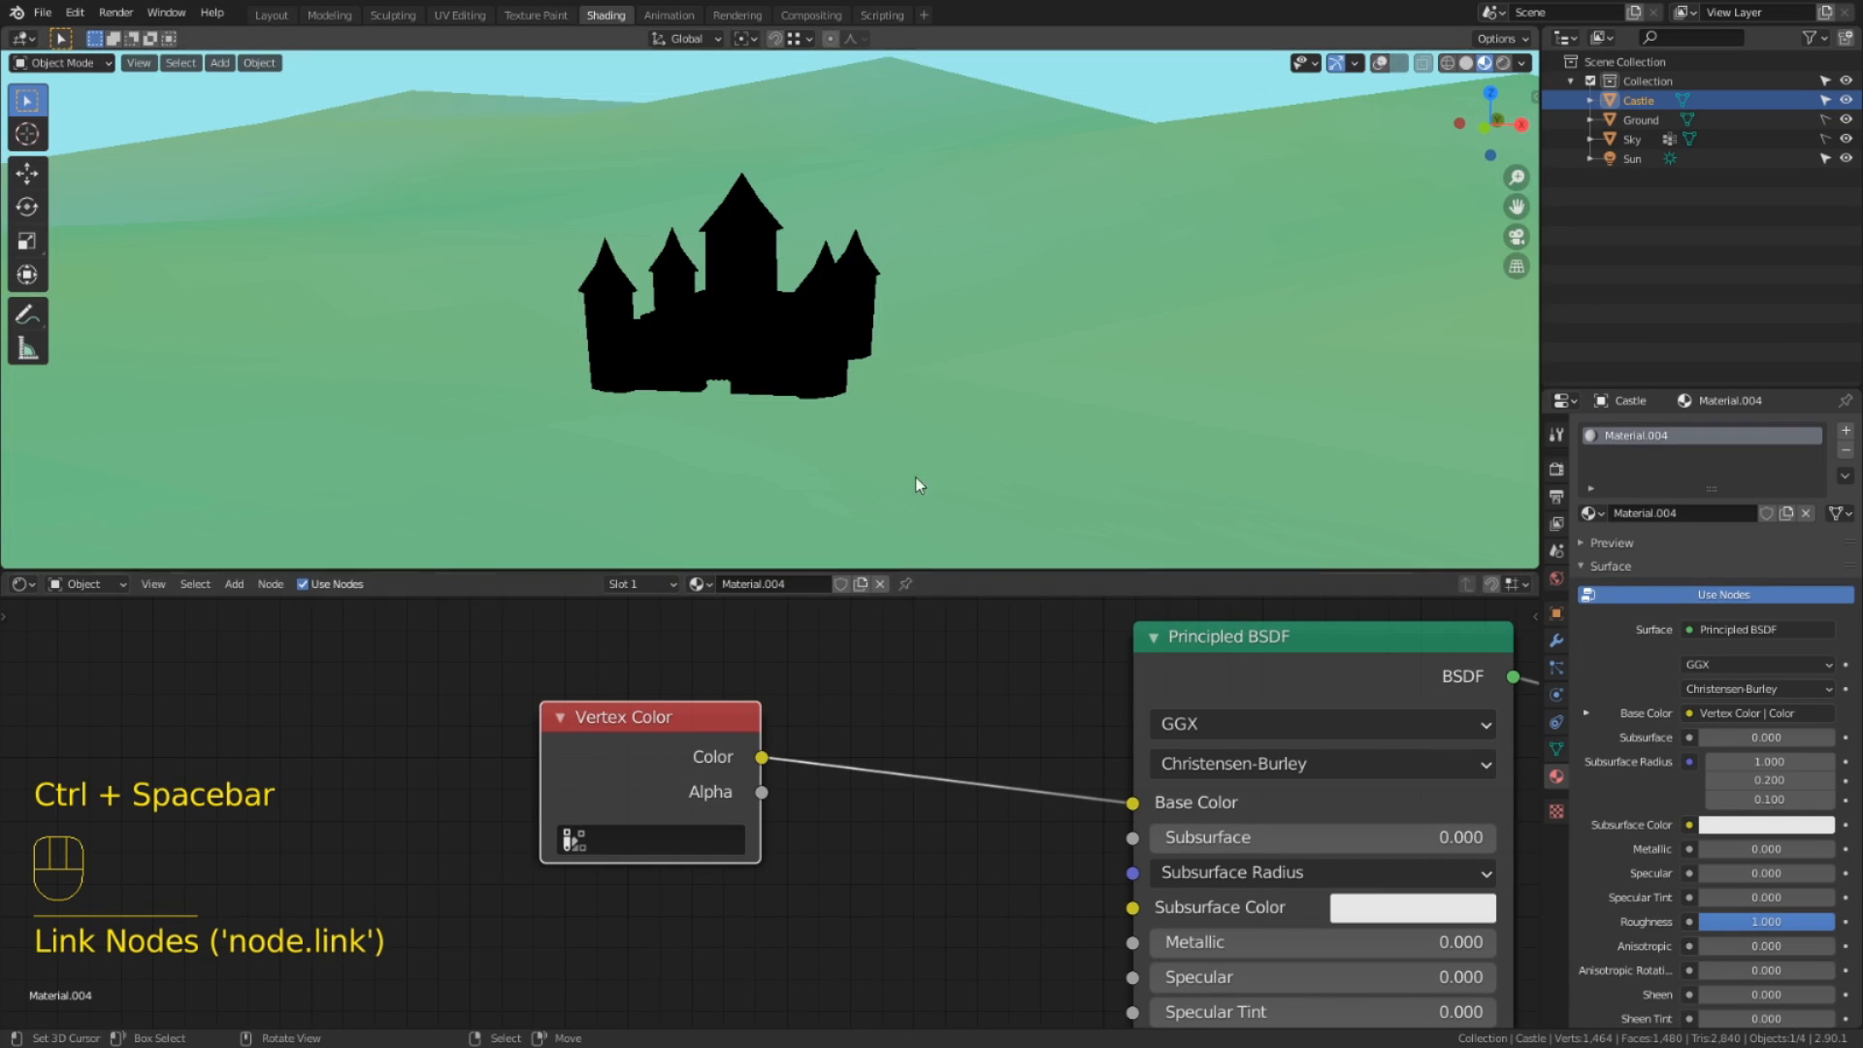
{"action": "scroll", "coordinate": [847, 369], "scroll_direction": "up", "scroll_amount": 2}
{"action": "middle_click_drag", "start_coordinate": [847, 370], "coordinate": [937, 350], "text": "shift"}
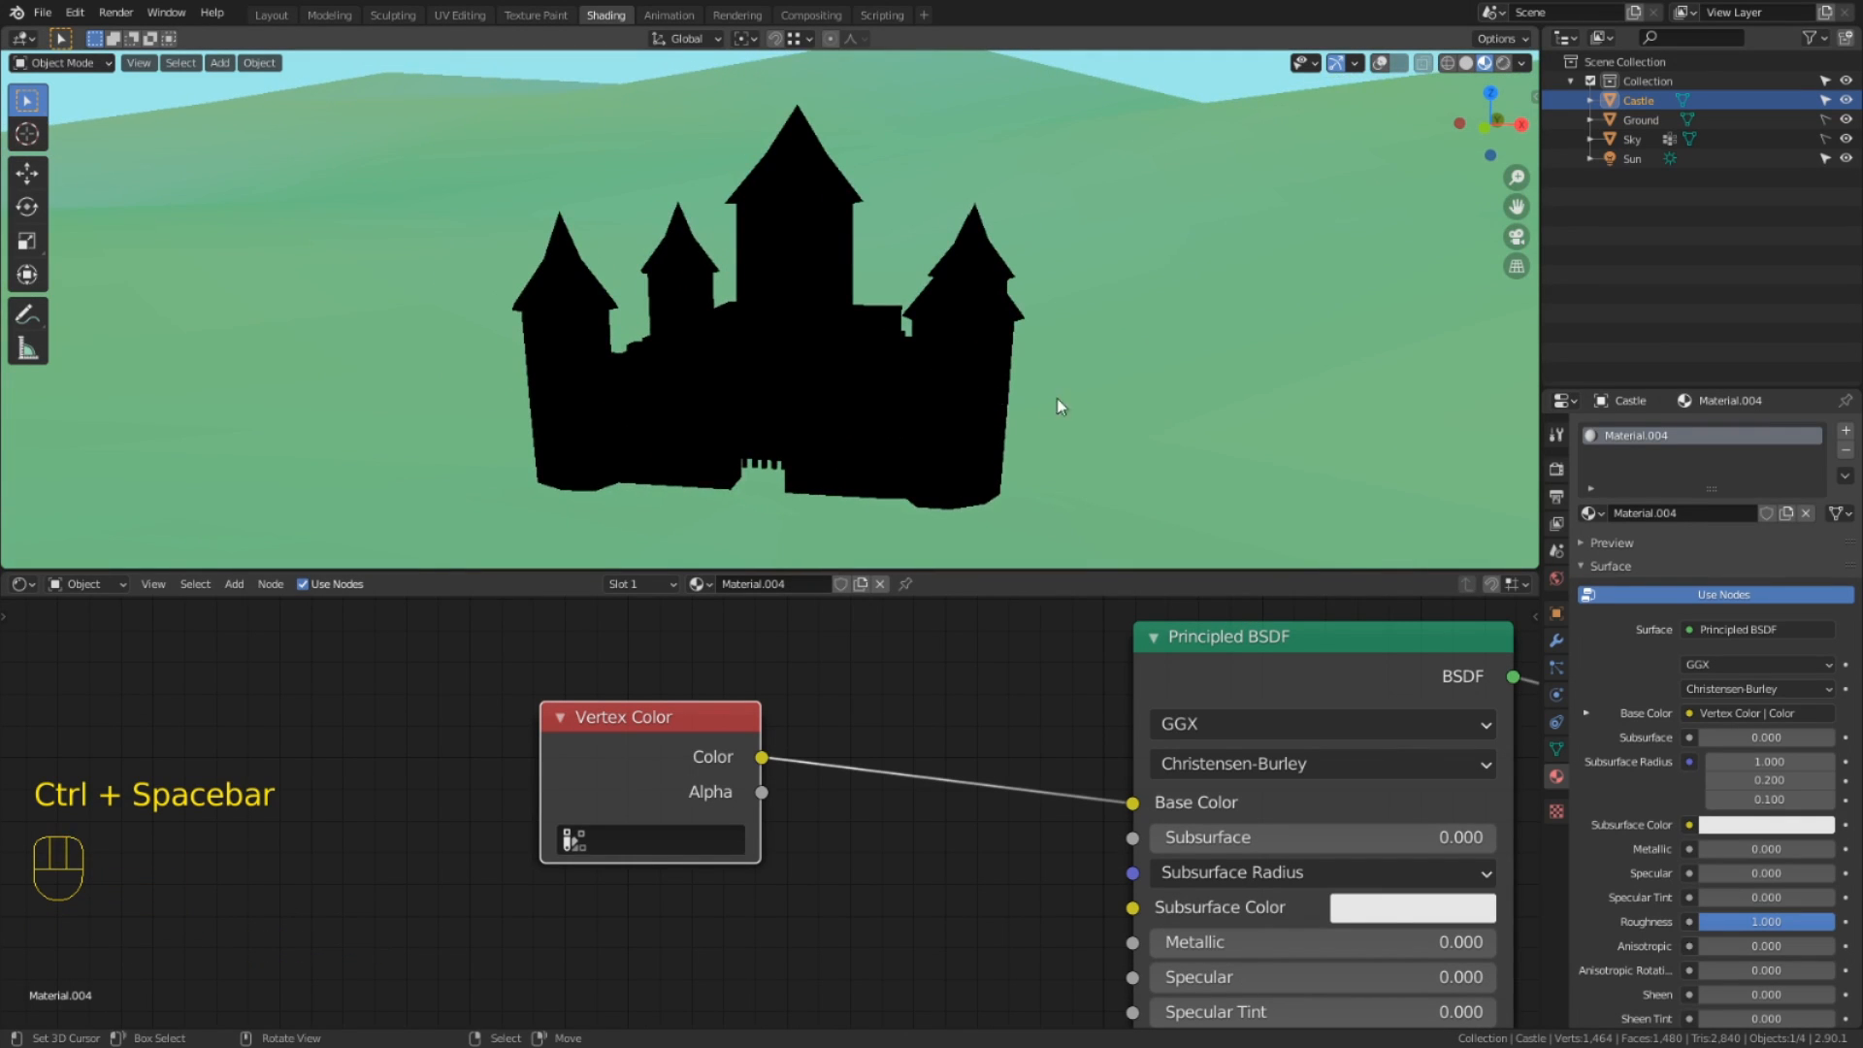
{"action": "middle_click_drag", "start_coordinate": [1058, 400], "coordinate": [960, 398]}
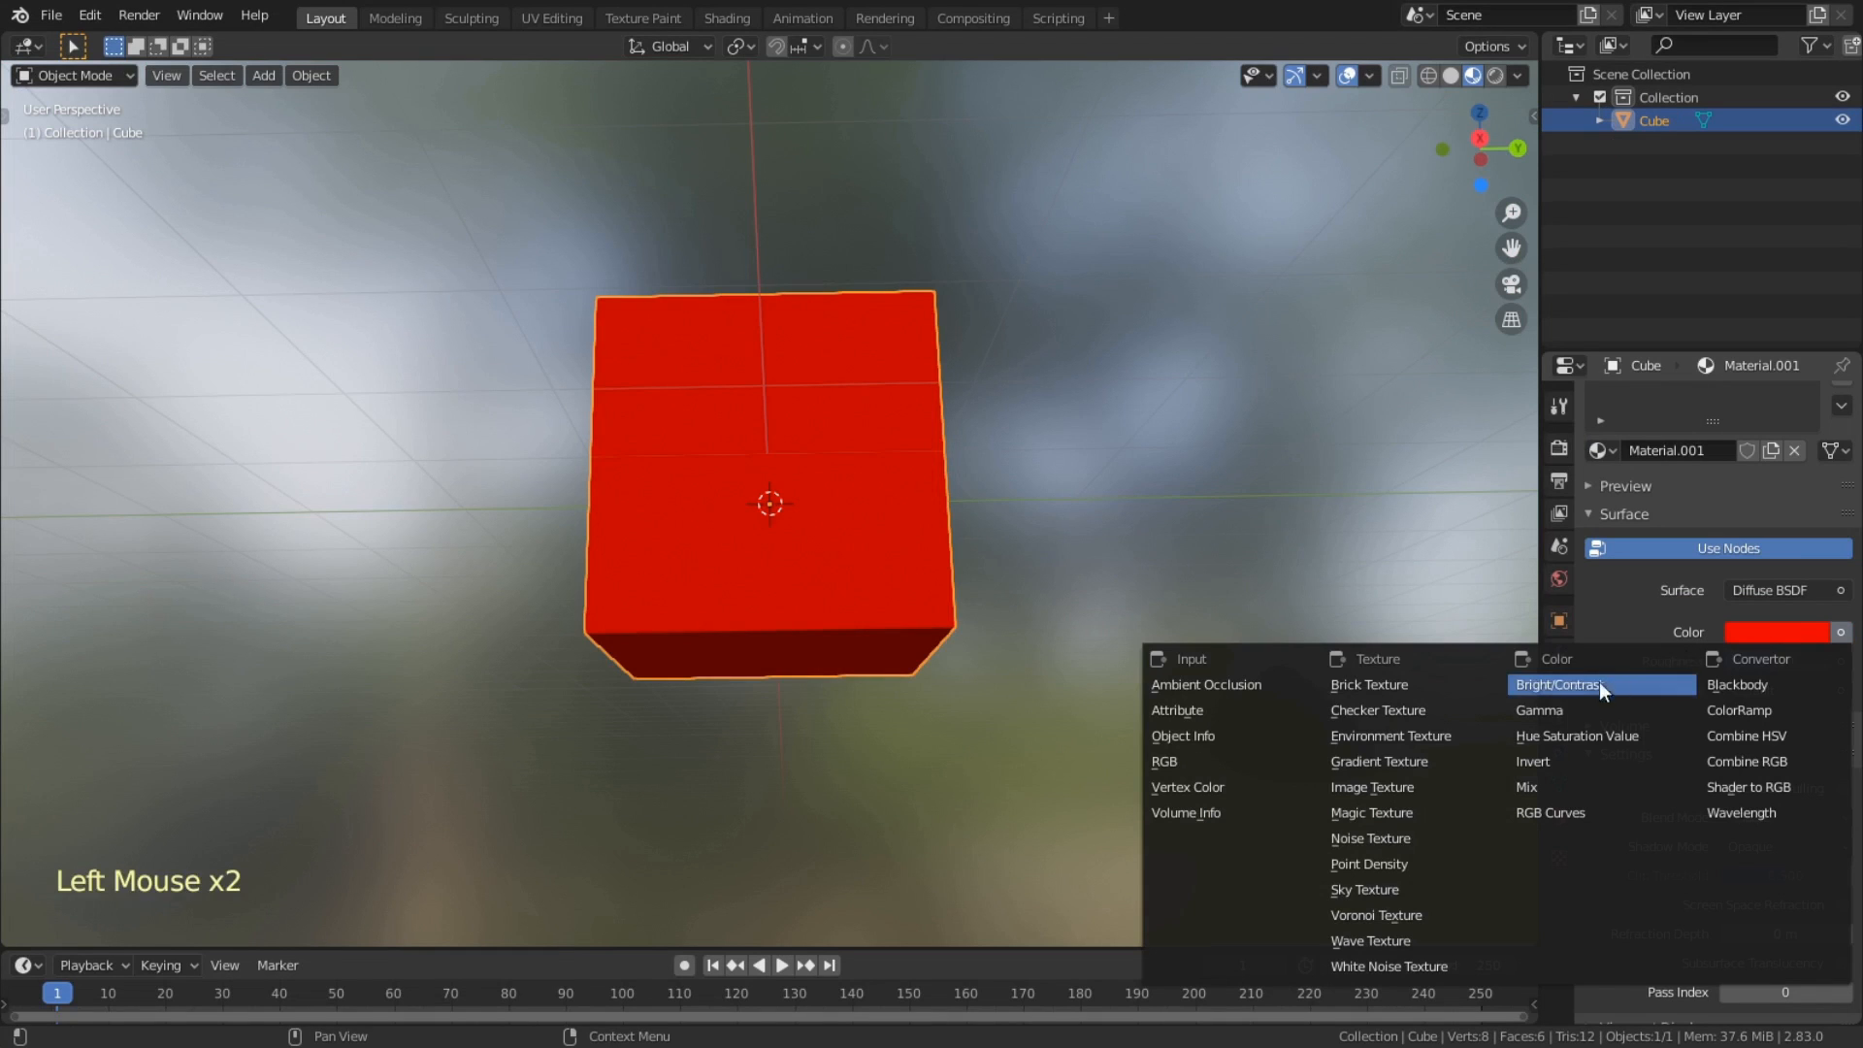
{"action": "left_click", "coordinate": [1580, 673]}
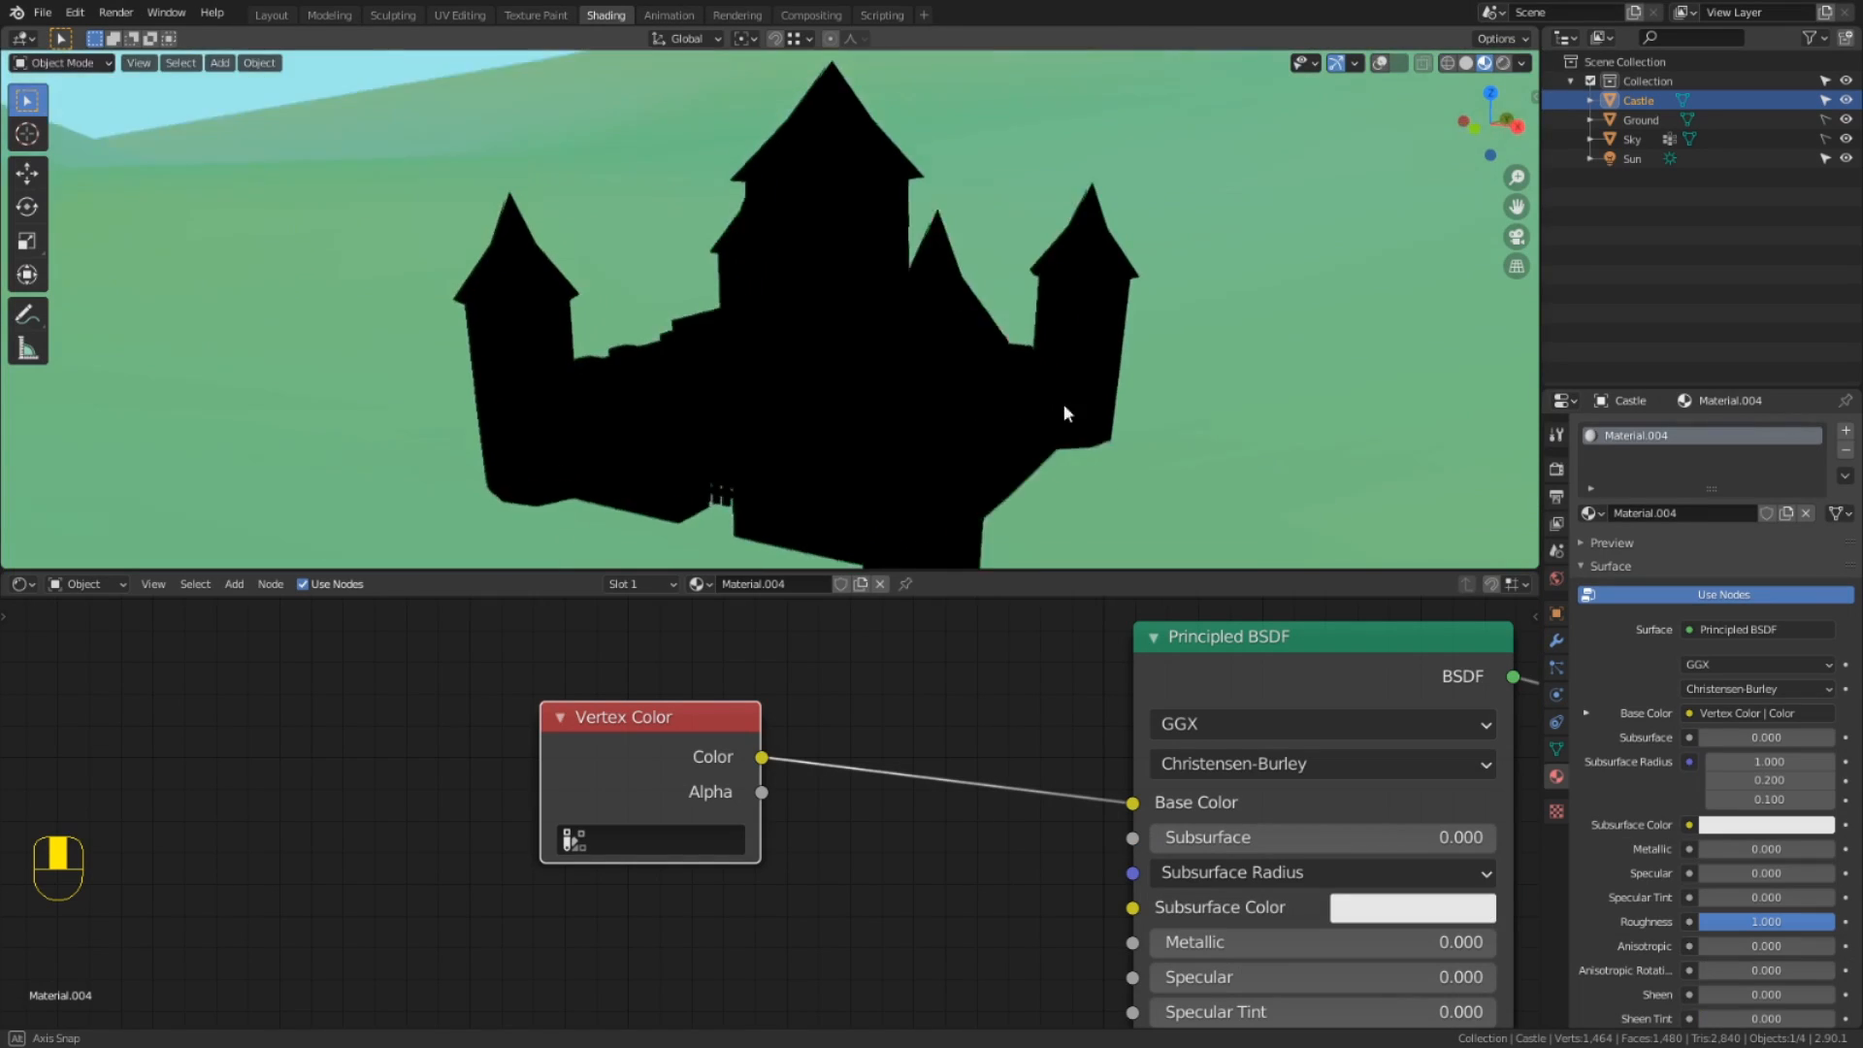
{"action": "middle_click_drag", "start_coordinate": [1068, 416], "coordinate": [1203, 413]}
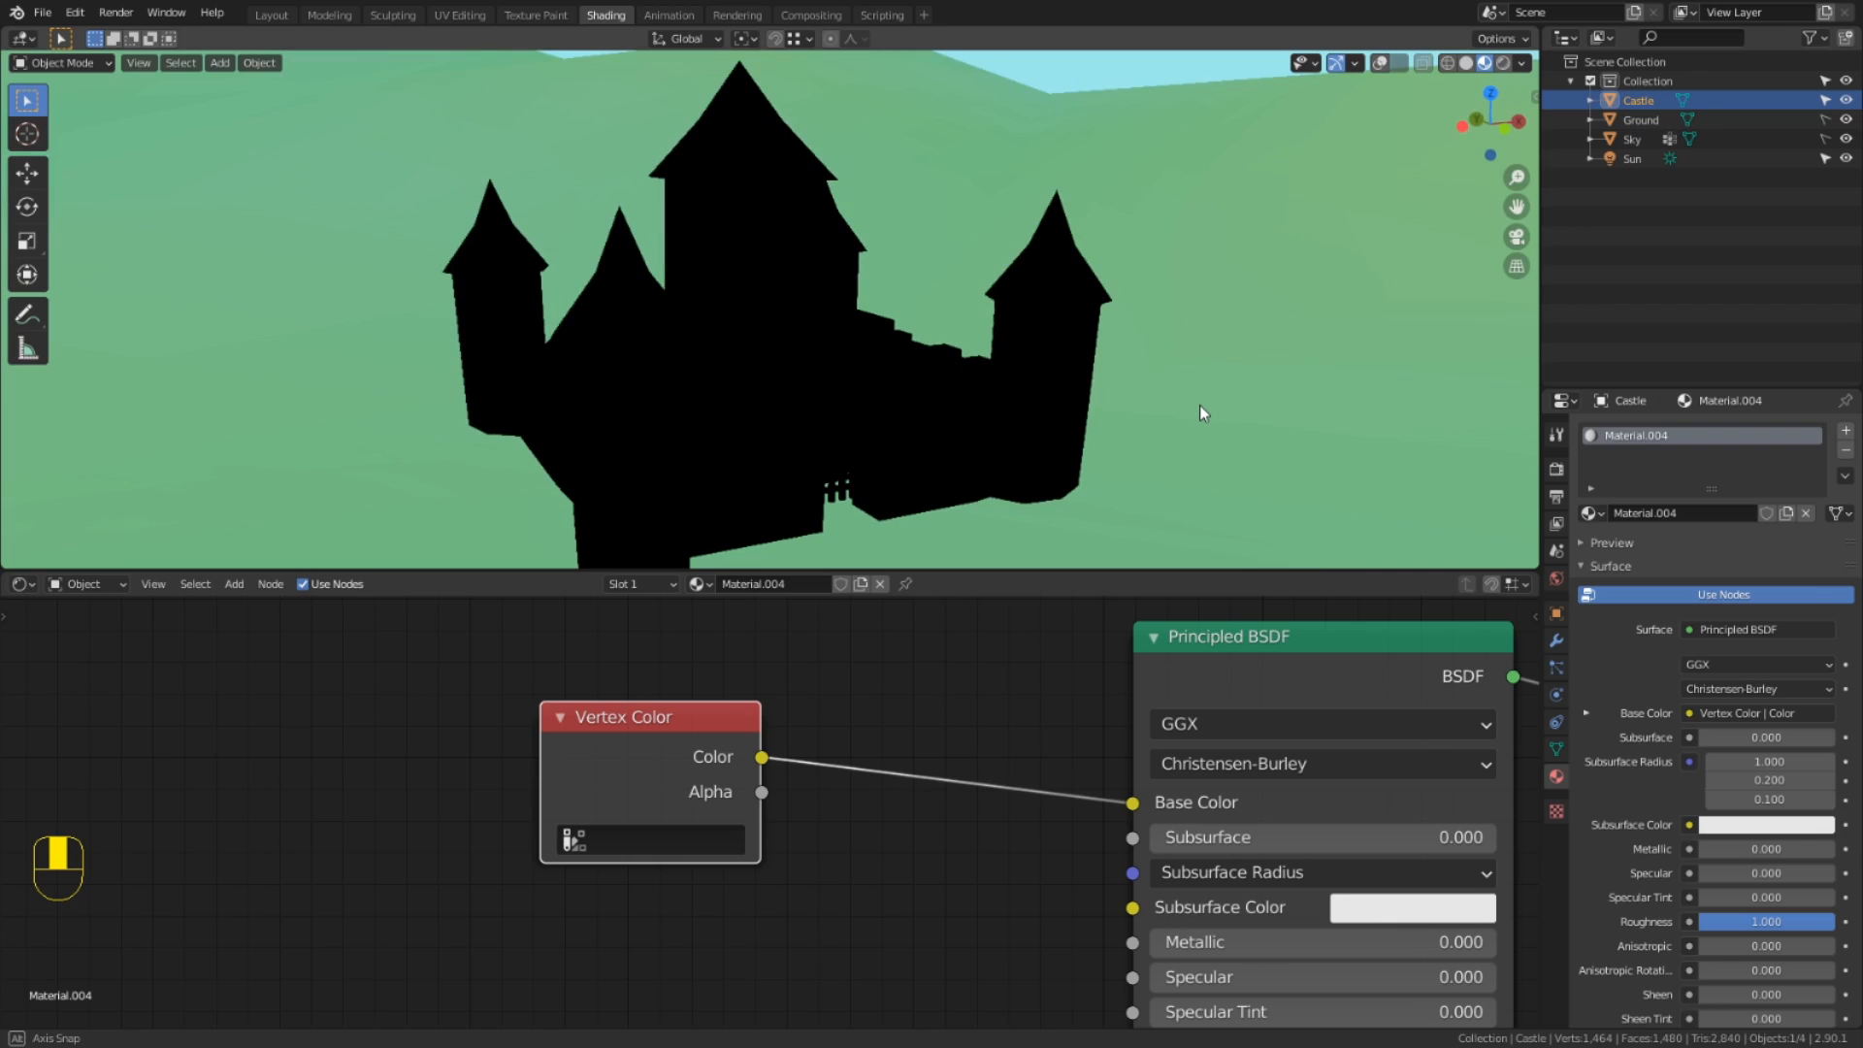
{"action": "scroll", "coordinate": [1199, 405], "scroll_direction": "down", "scroll_amount": 4}
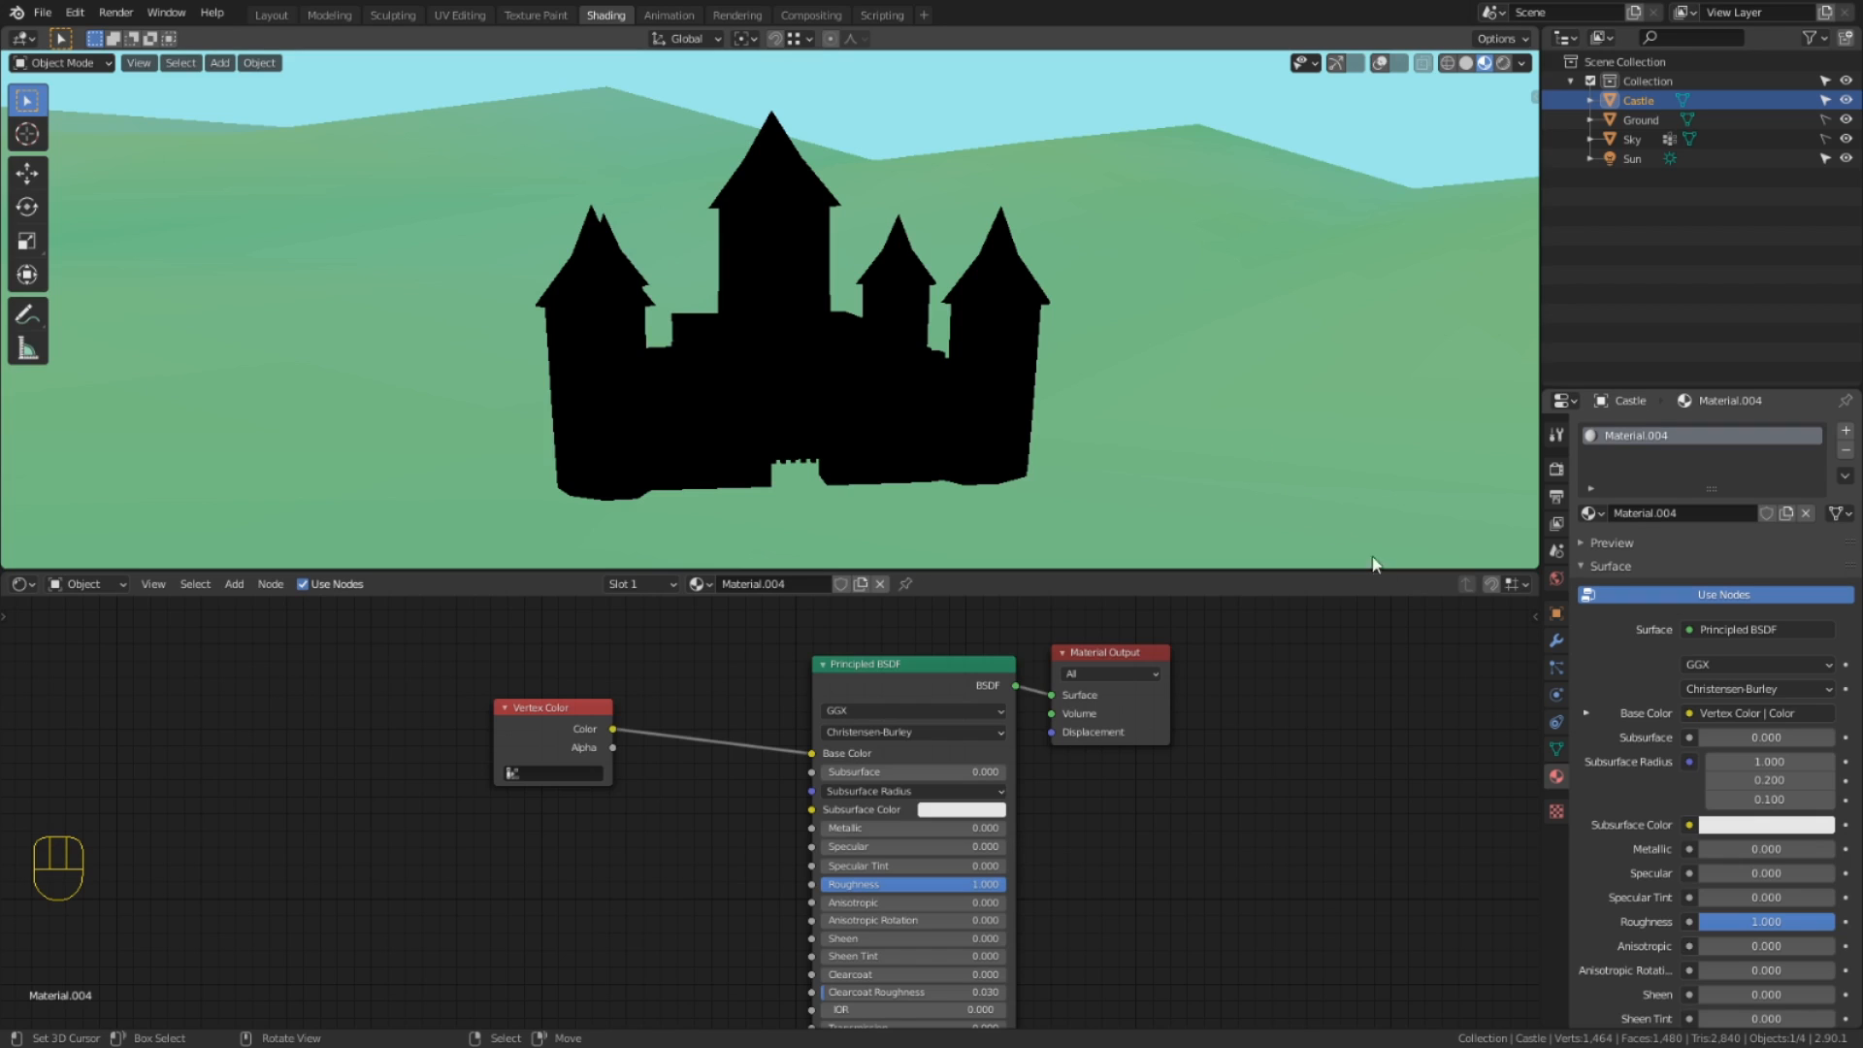
Show the Castle mesh's vertex color layers in an enlarged list and add two layers.
{"action": "left_click", "coordinate": [1556, 749]}
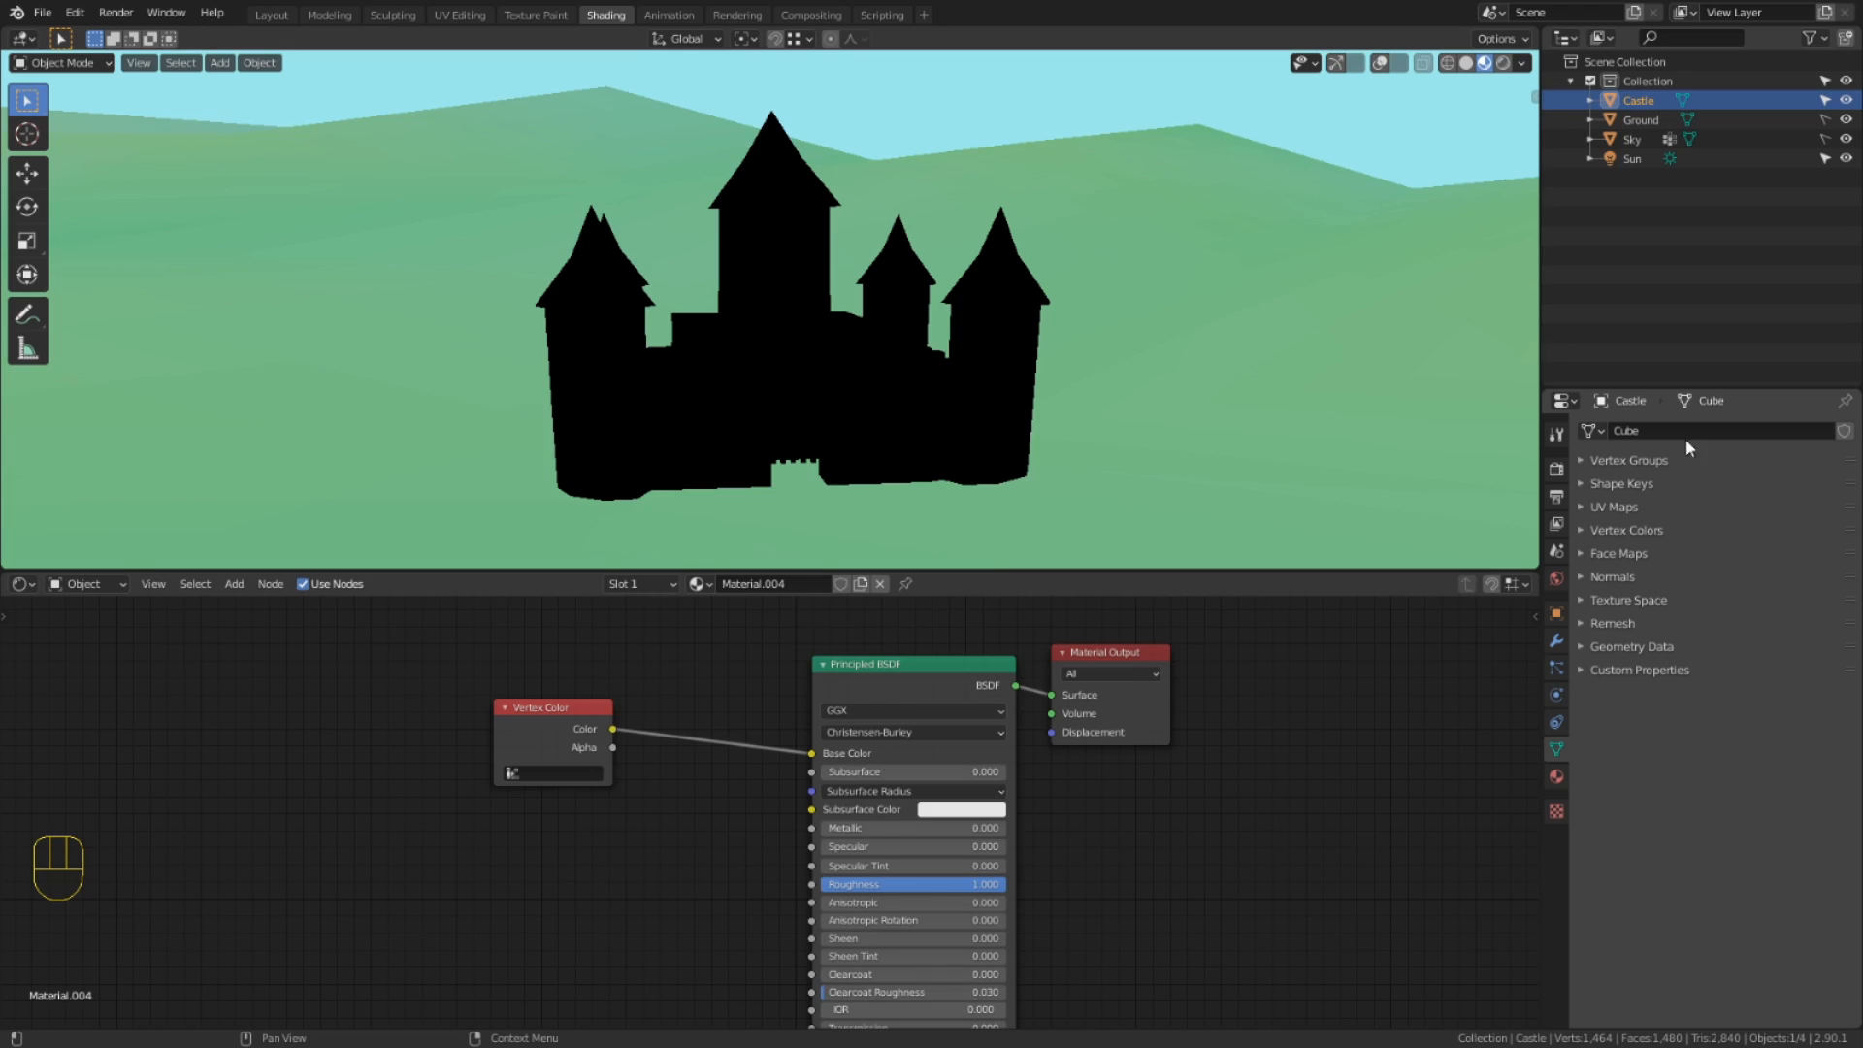
{"action": "left_click", "coordinate": [1636, 530]}
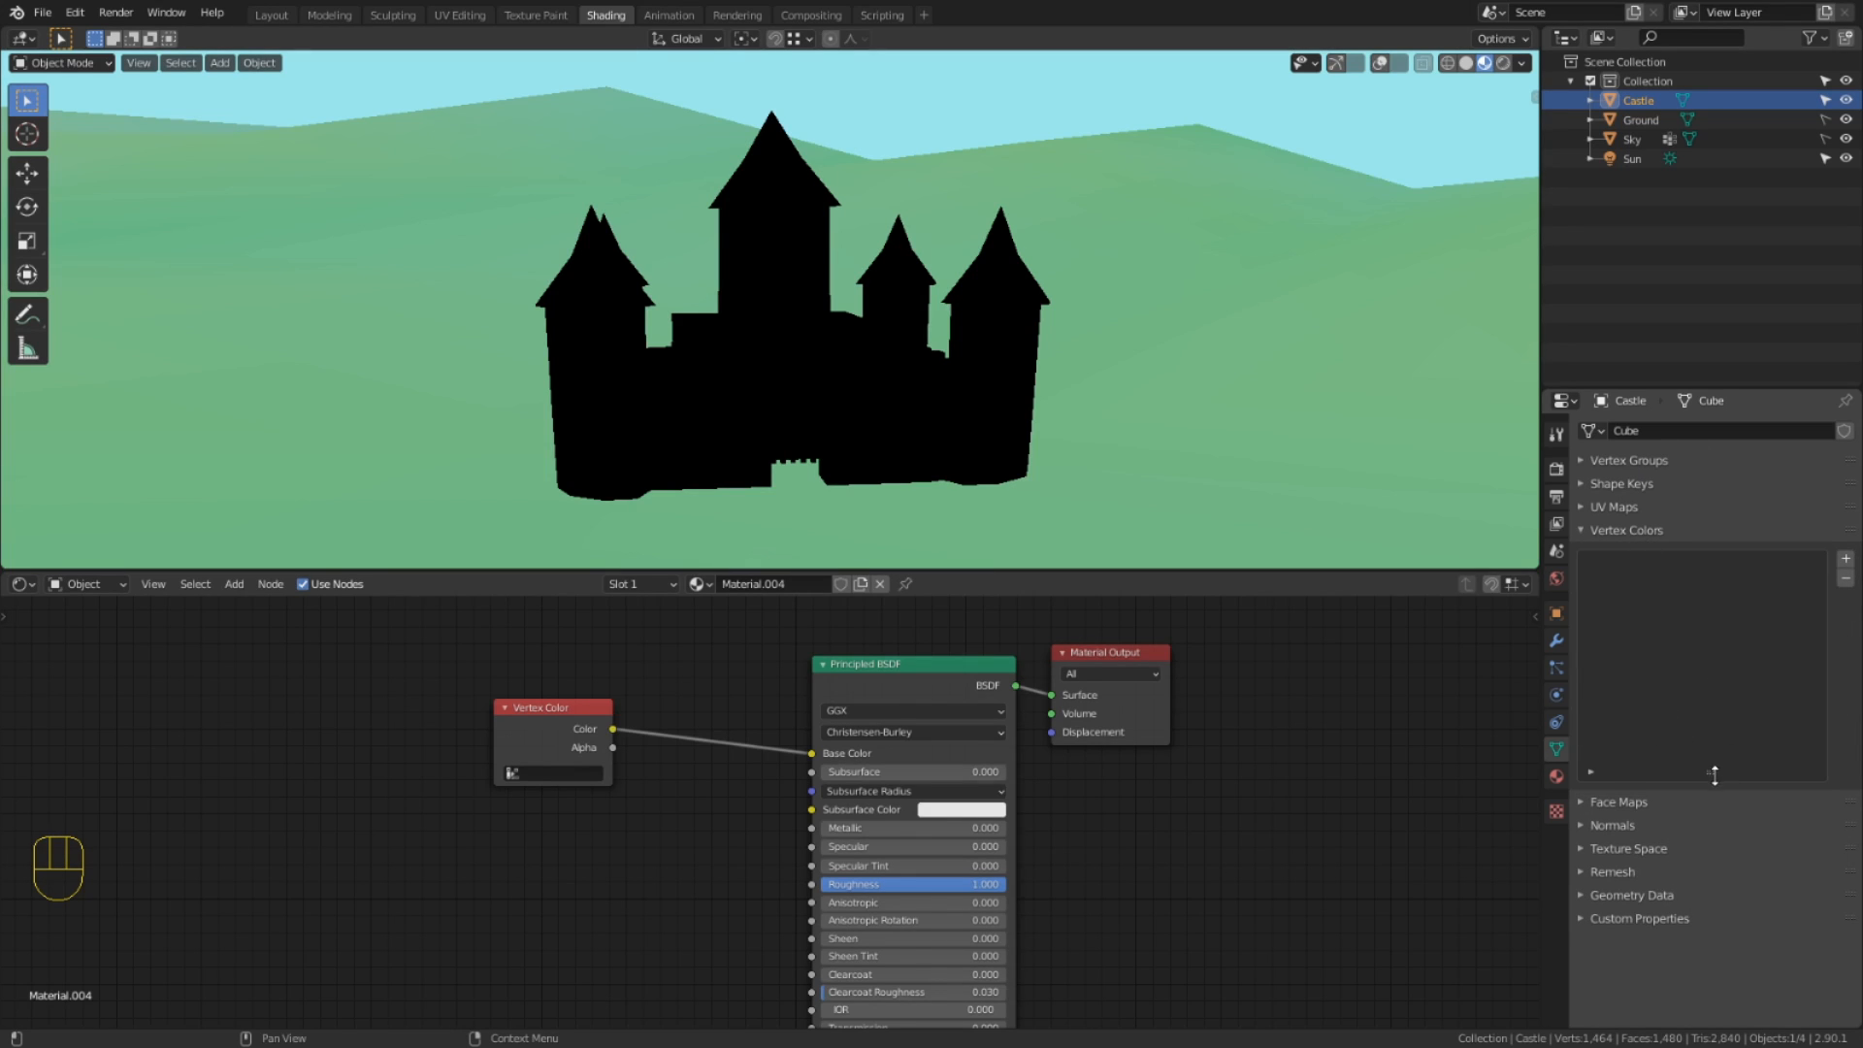
{"action": "left_click_drag", "start_coordinate": [1715, 774], "coordinate": [1711, 813]}
{"action": "left_click", "coordinate": [1846, 560]}
{"action": "left_click", "coordinate": [1847, 560]}
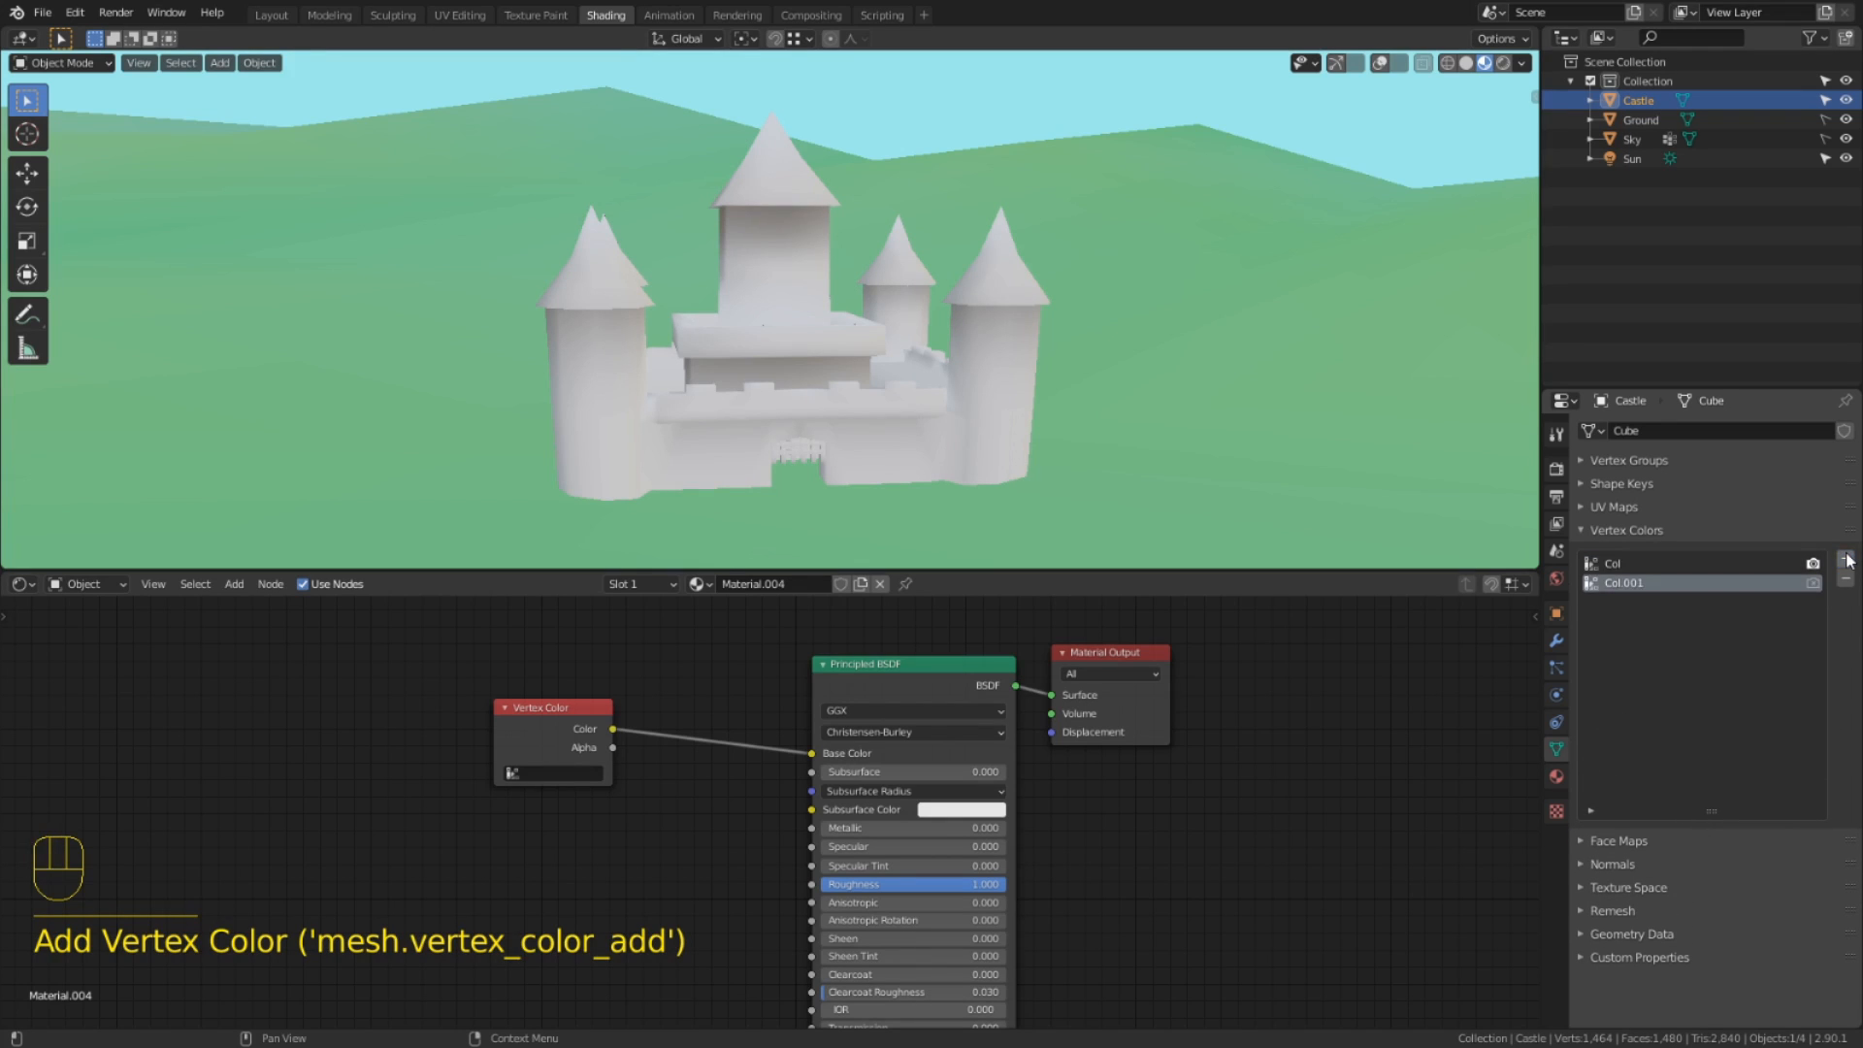
Add five extra vertex color layers to the castle mesh and remove them again.
{"action": "left_click", "coordinate": [1846, 560]}
{"action": "left_click", "coordinate": [1846, 560]}
{"action": "left_click", "coordinate": [1846, 560]}
{"action": "left_click", "coordinate": [1847, 560]}
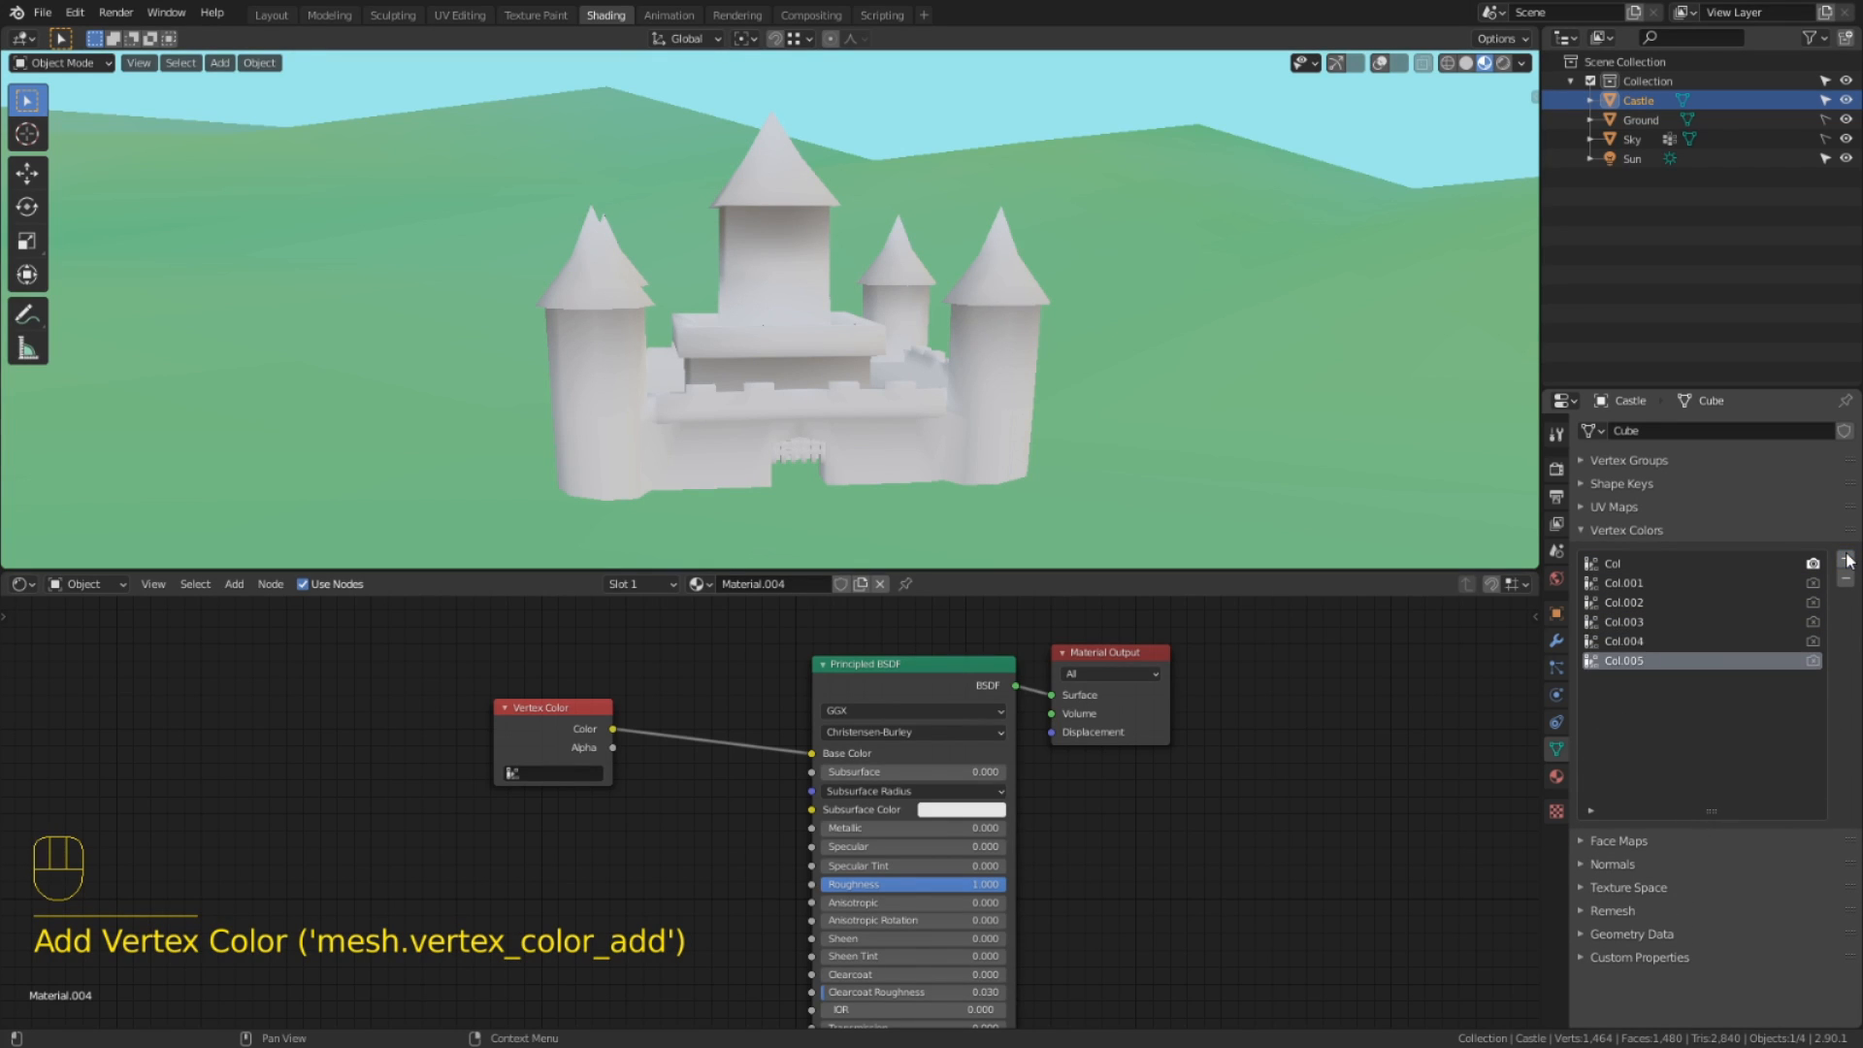
{"action": "left_click", "coordinate": [1847, 561]}
{"action": "left_click", "coordinate": [1846, 582]}
{"action": "left_click", "coordinate": [1846, 582]}
{"action": "left_click", "coordinate": [1846, 582]}
{"action": "left_click", "coordinate": [1847, 582]}
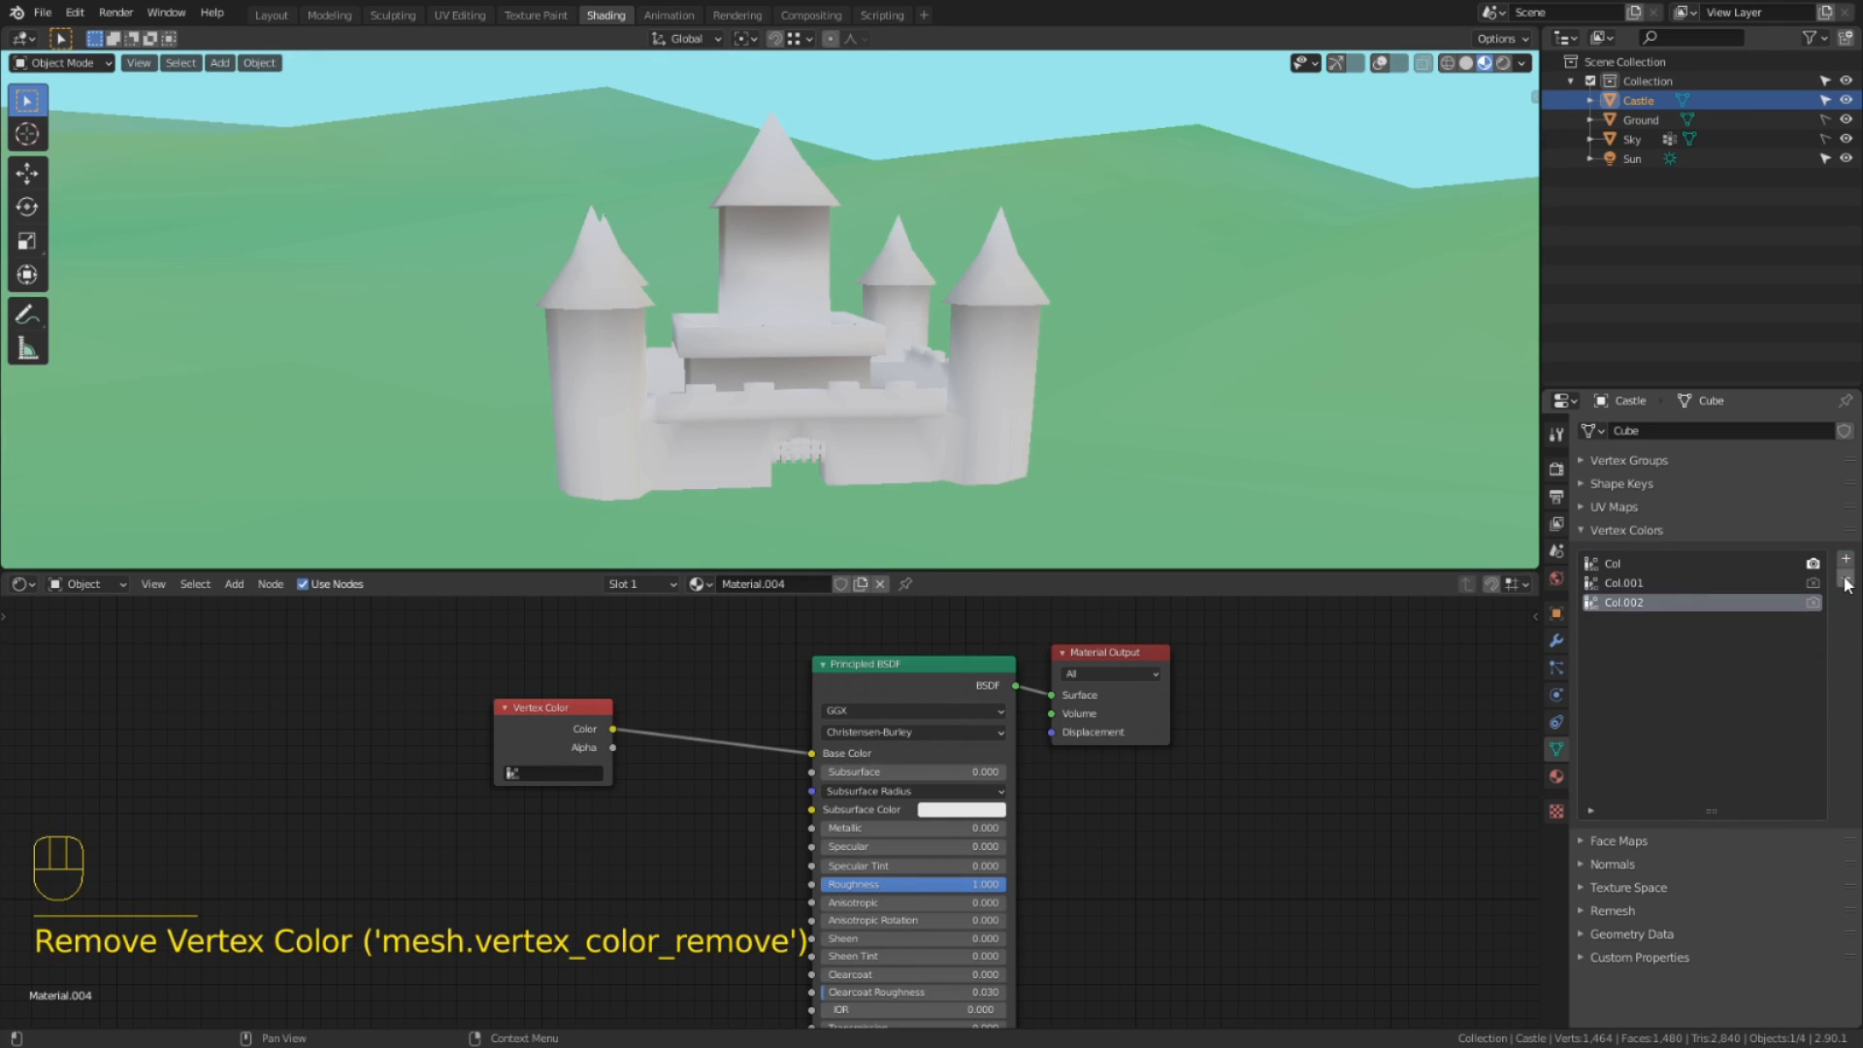
{"action": "left_click", "coordinate": [1847, 582]}
Rename the second vertex color layer Base Color and the first one Alpha.
{"action": "double_click", "coordinate": [1705, 584]}
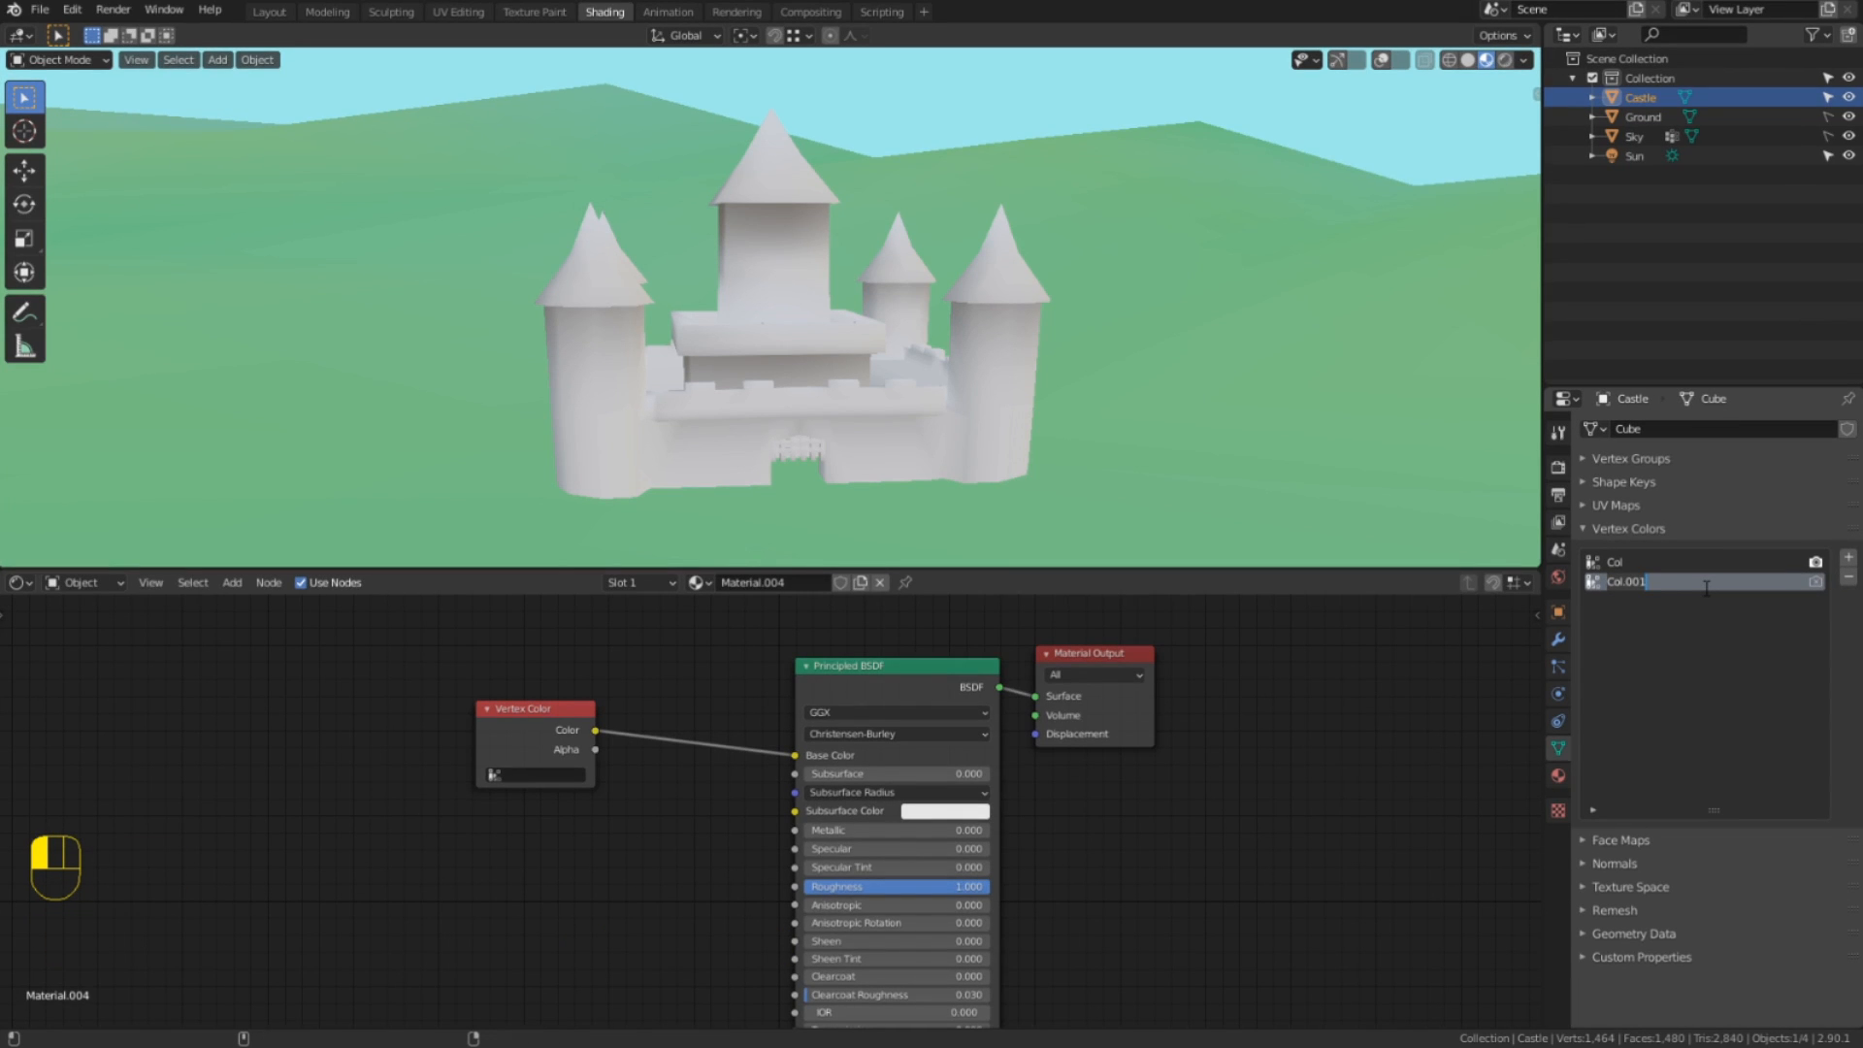
{"action": "type", "text": "Base Color"}
{"action": "key", "text": "Return"}
{"action": "double_click", "coordinate": [1745, 563]}
{"action": "type", "text": "Al"}
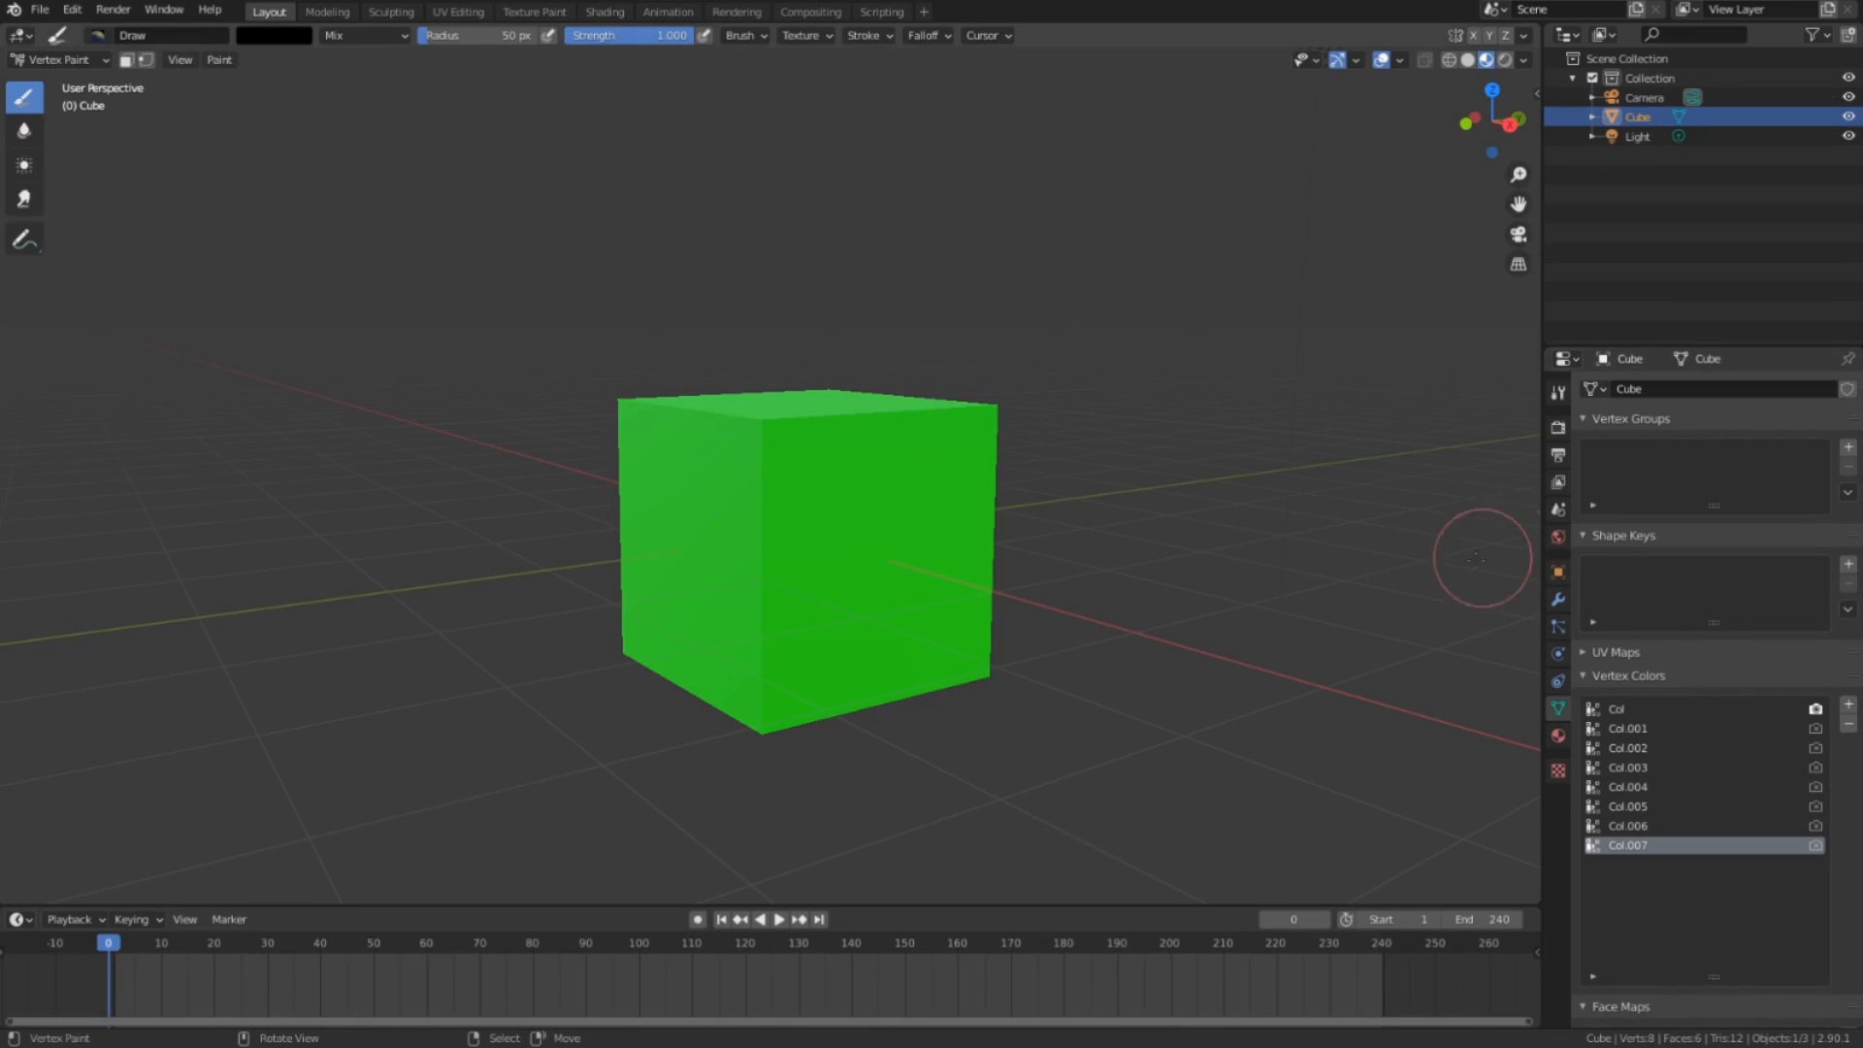
Preview the cube's vertex color layers by making Col.001 through Col.007 active for rendering one after another.
{"action": "left_click", "coordinate": [1816, 729]}
{"action": "left_click", "coordinate": [1815, 749]}
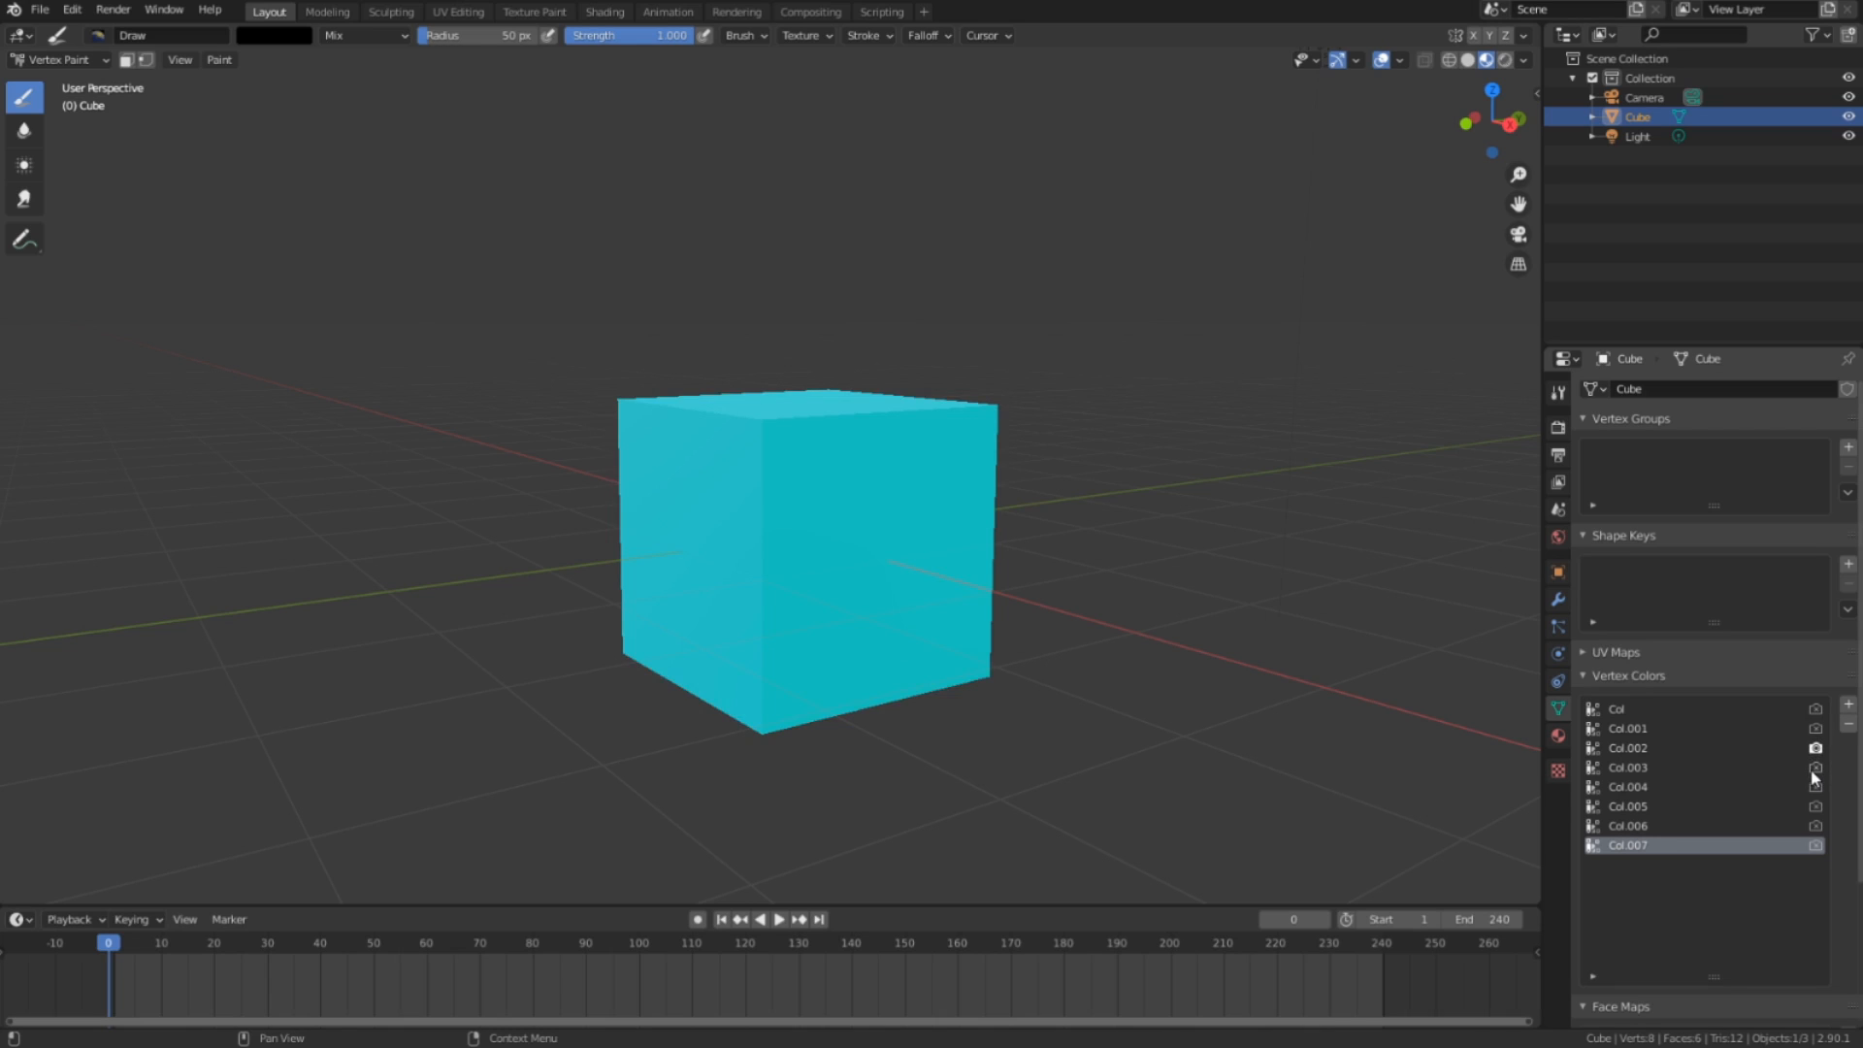
{"action": "left_click", "coordinate": [1815, 767]}
{"action": "left_click", "coordinate": [1814, 787]}
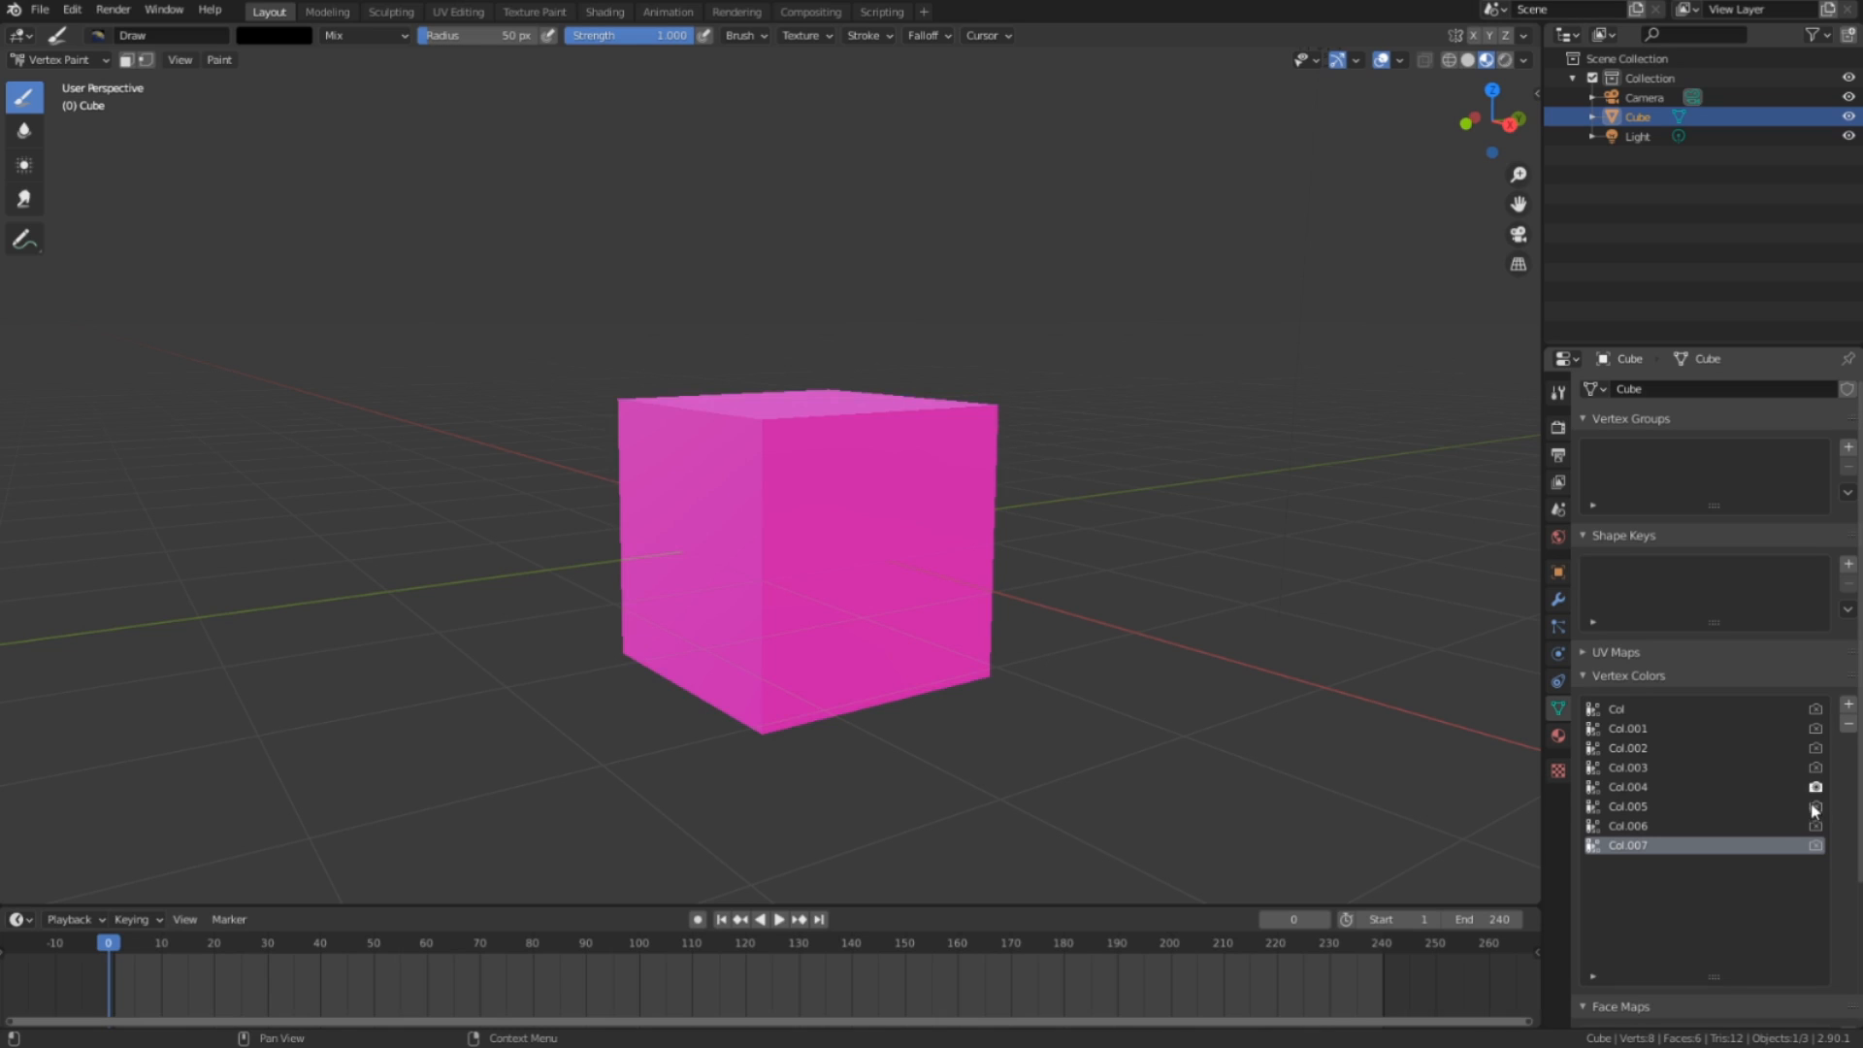
{"action": "left_click", "coordinate": [1815, 807]}
{"action": "left_click", "coordinate": [1816, 826]}
{"action": "left_click", "coordinate": [1815, 845]}
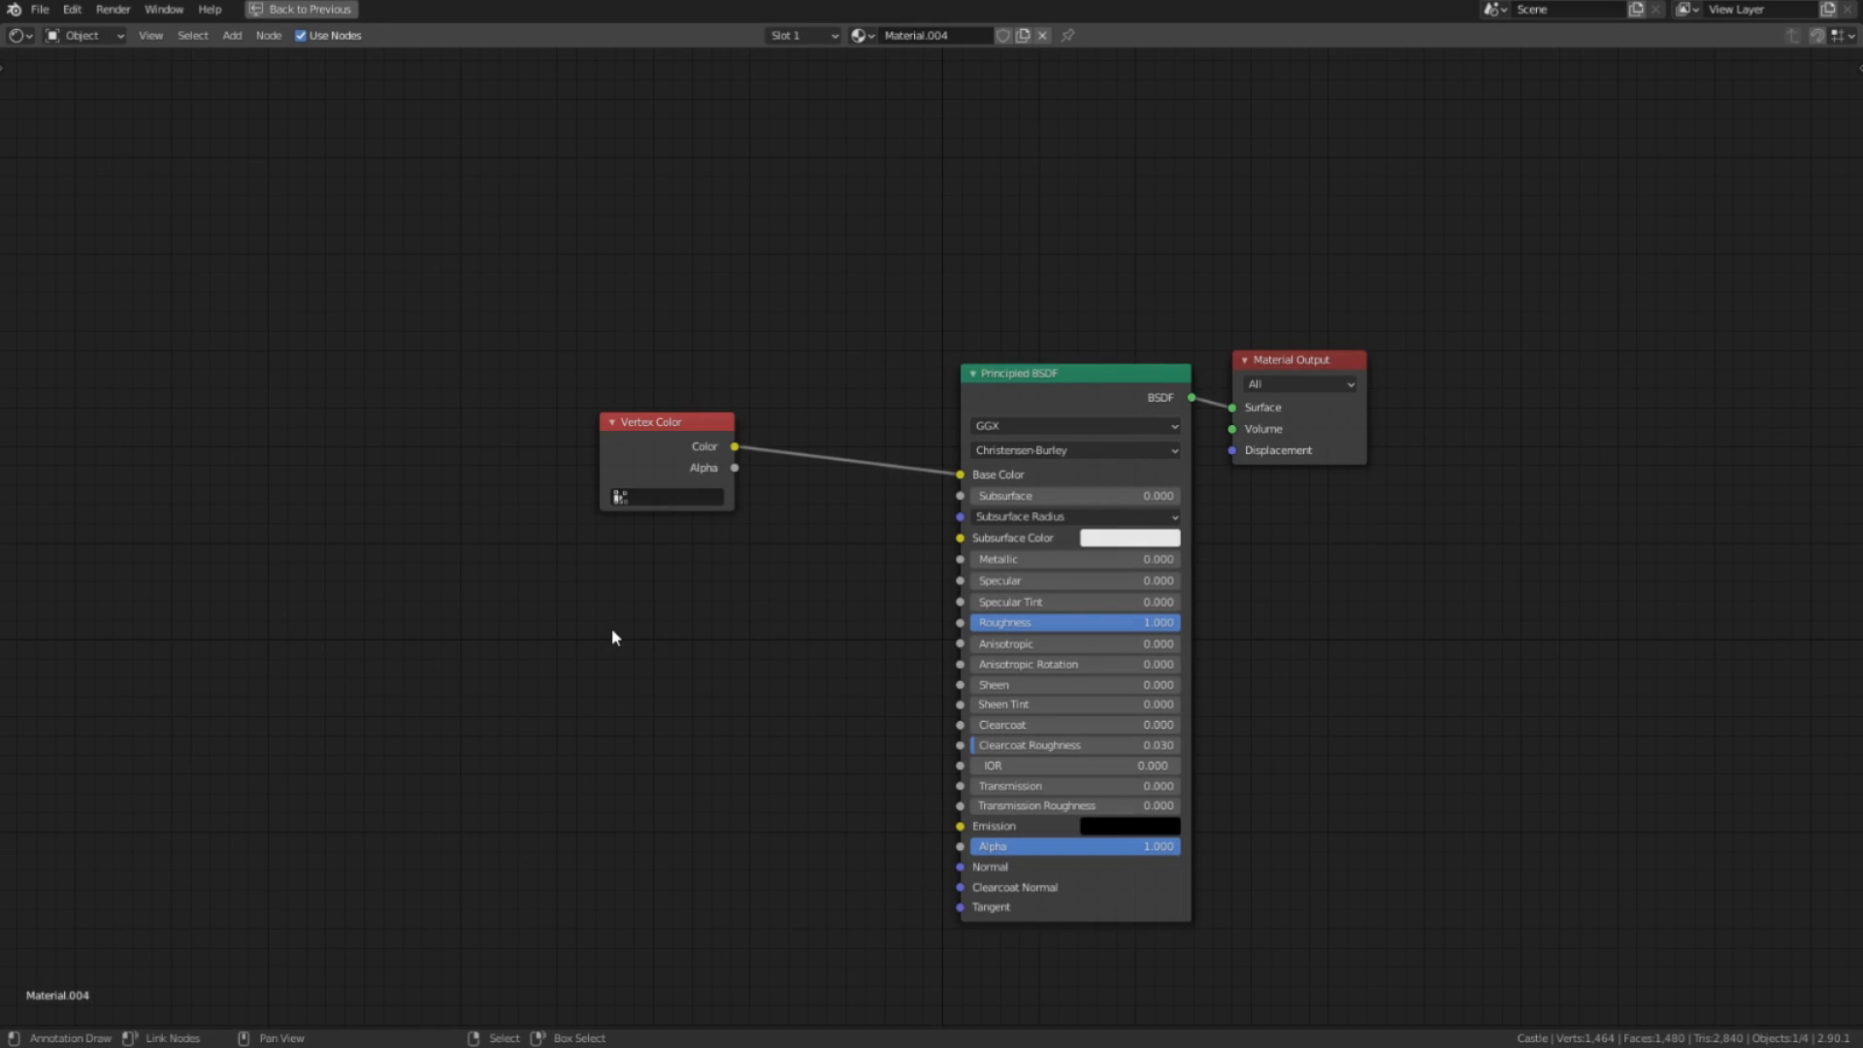
Duplicate the castle material's Vertex Color node below the original, assign it the Alpha layer, and circle it with an annotation.
{"action": "left_click", "coordinate": [645, 436]}
{"action": "key", "text": "shift+d"}
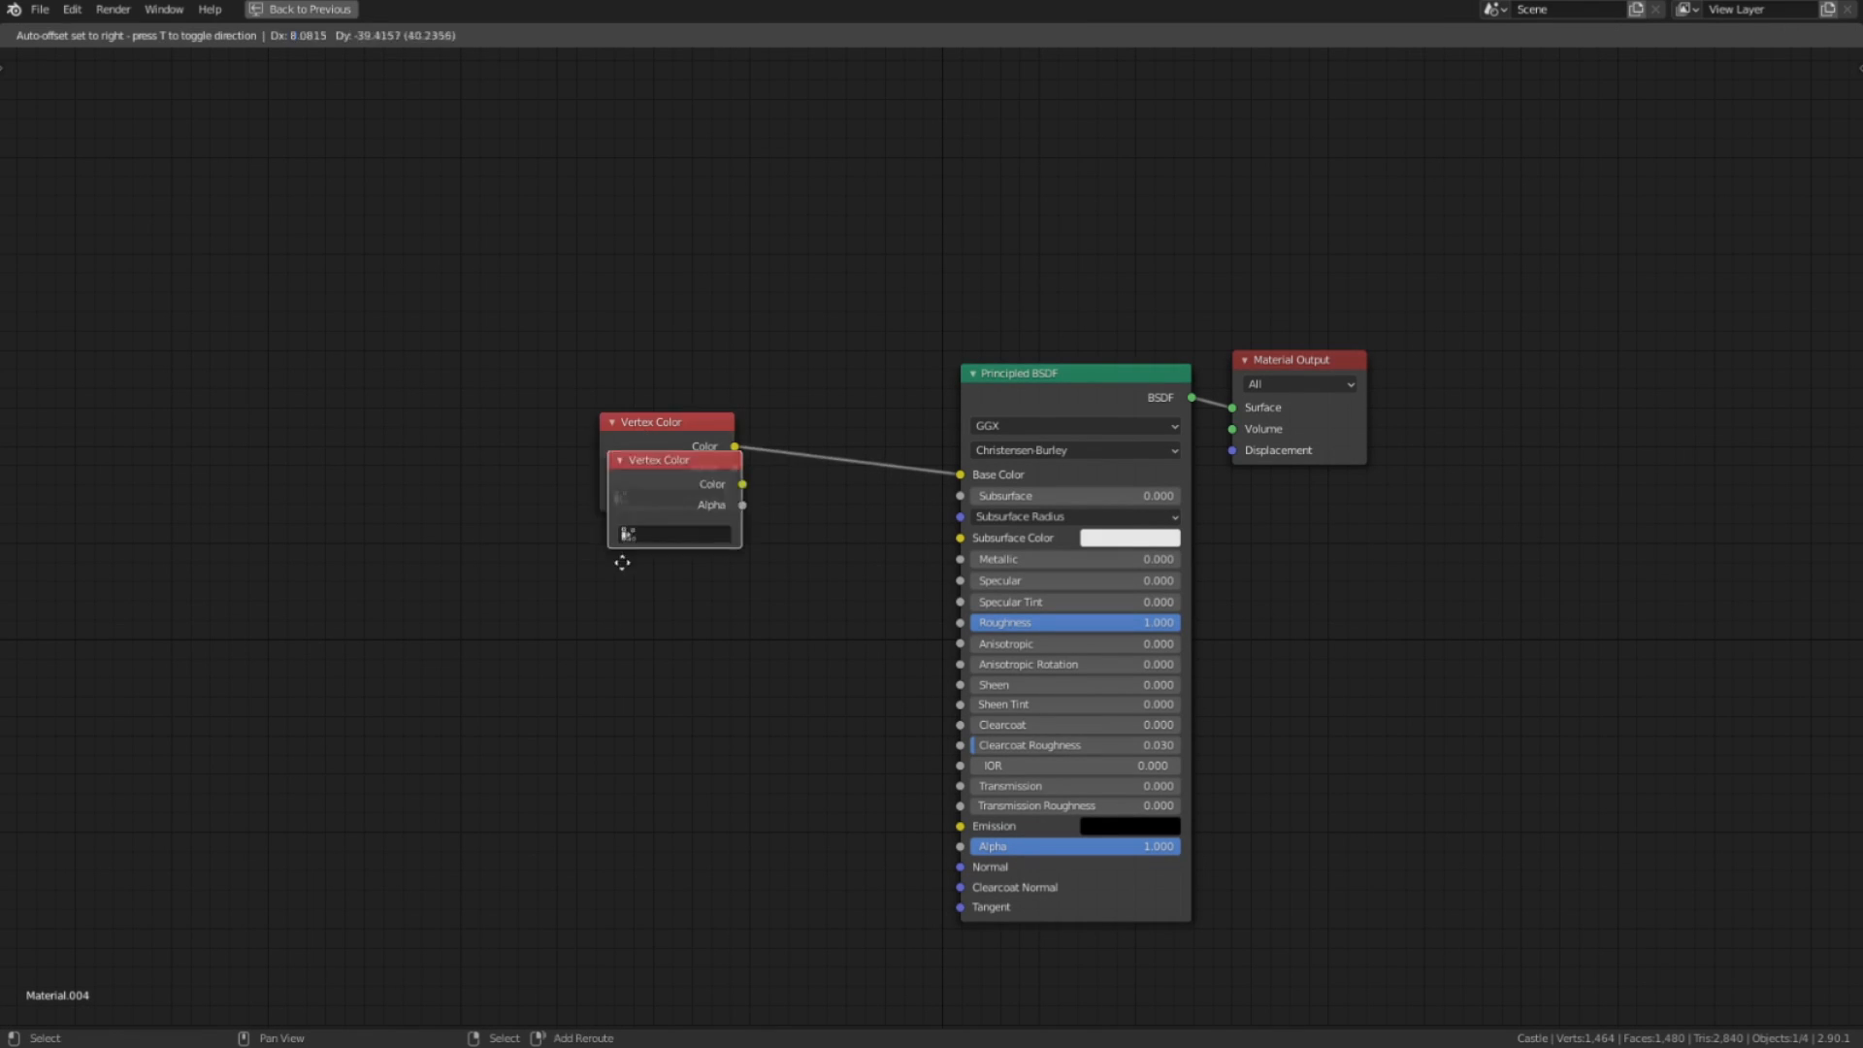
{"action": "left_click", "coordinate": [548, 772]}
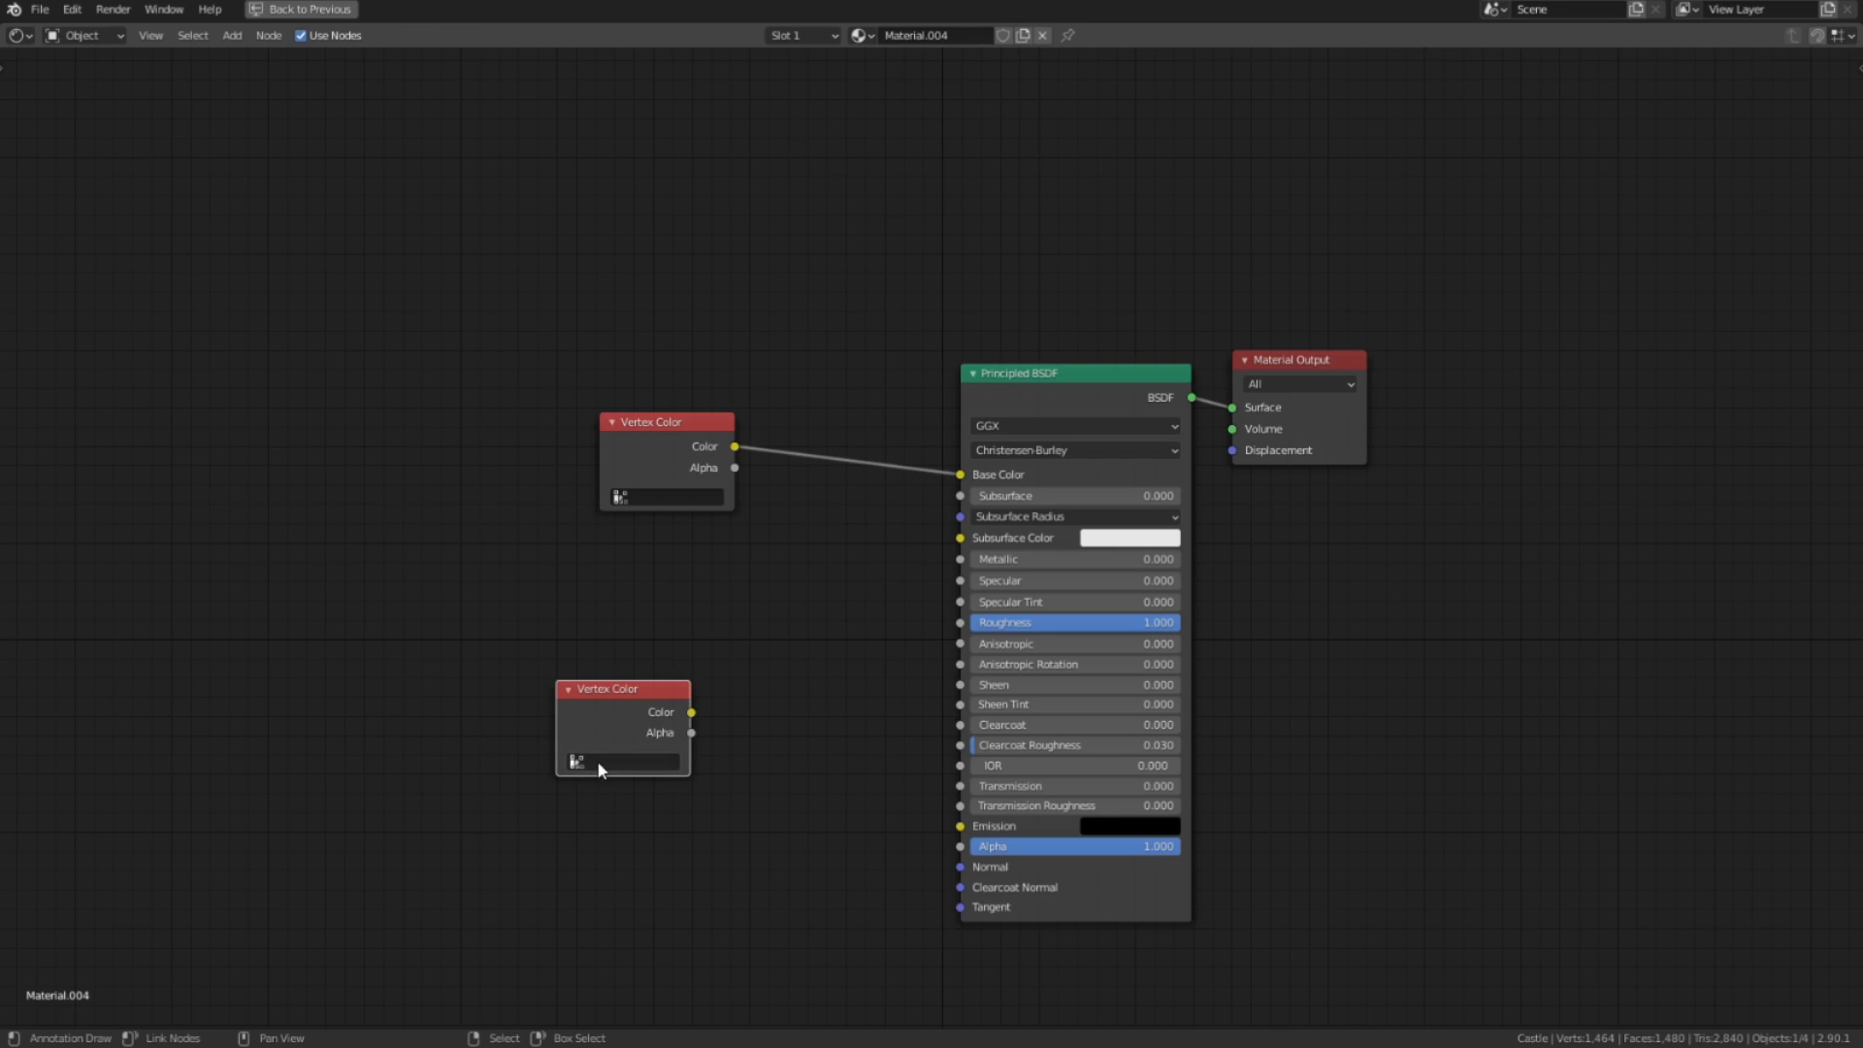
{"action": "left_click", "coordinate": [599, 763]}
{"action": "type", "text": "al"}
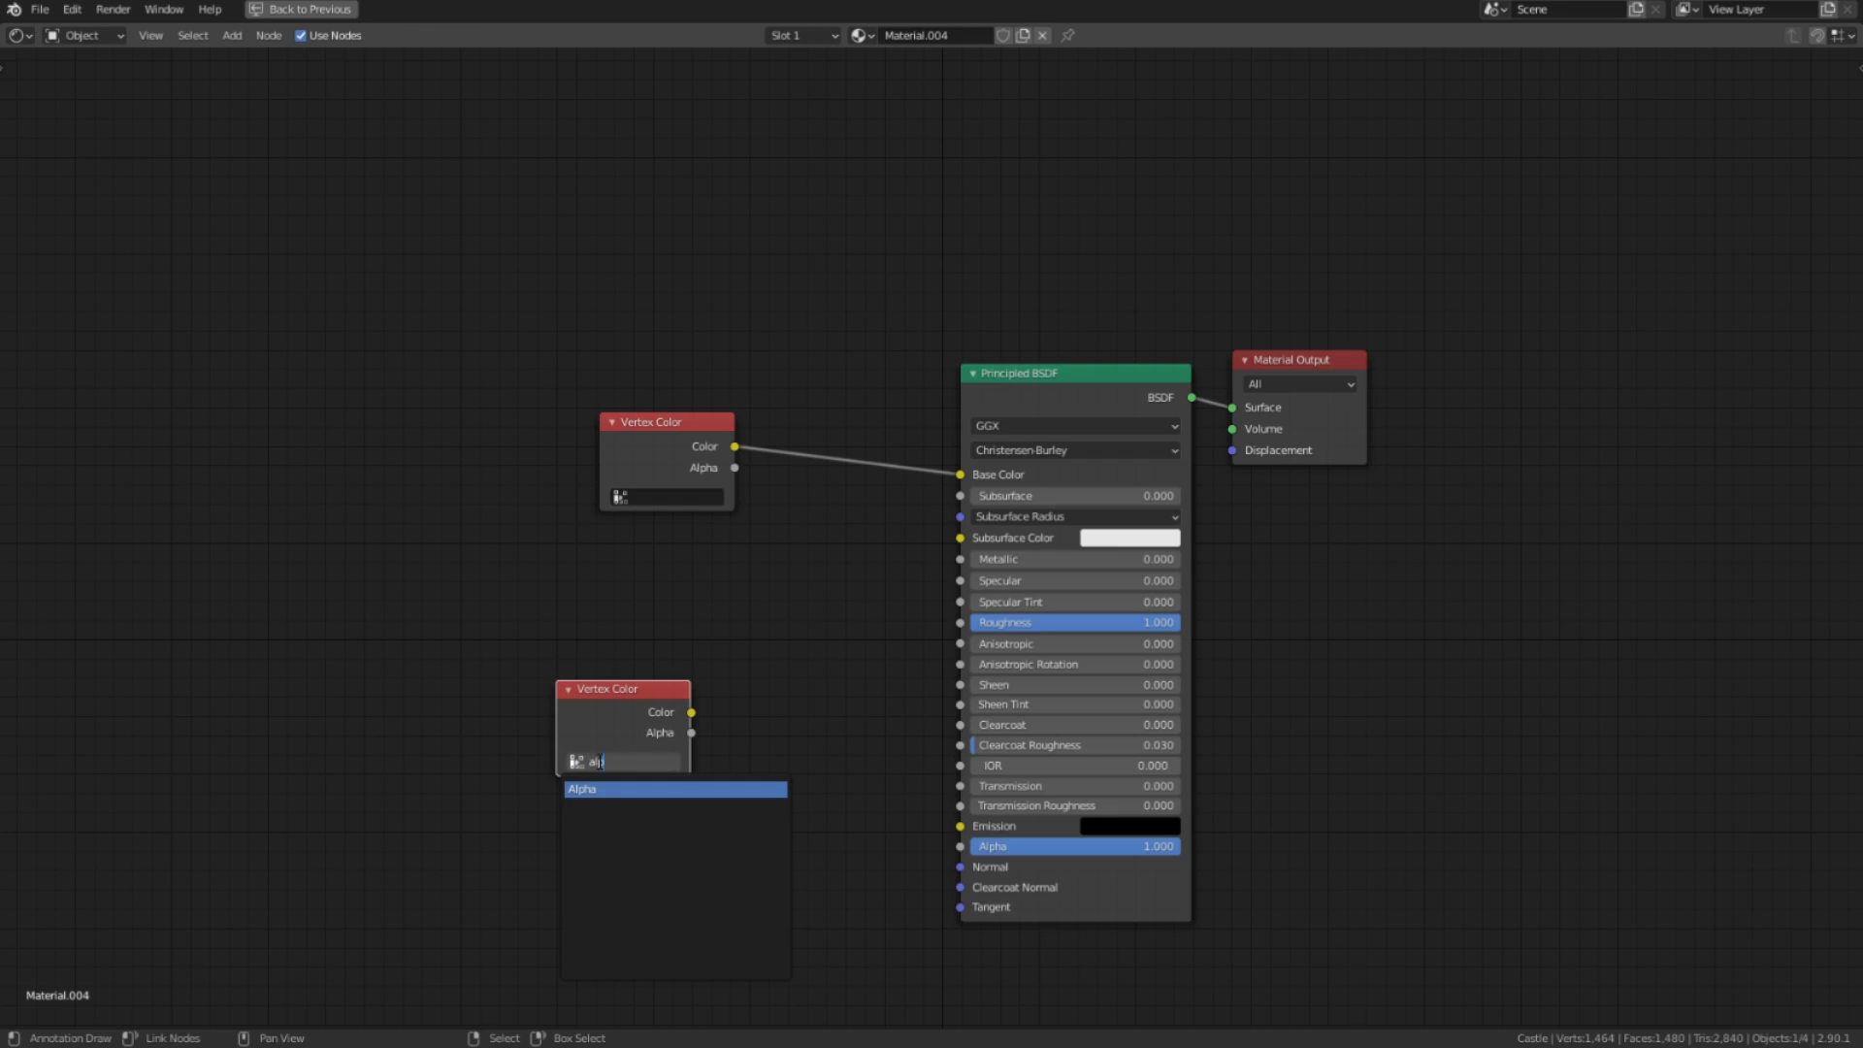
{"action": "key", "text": "Return"}
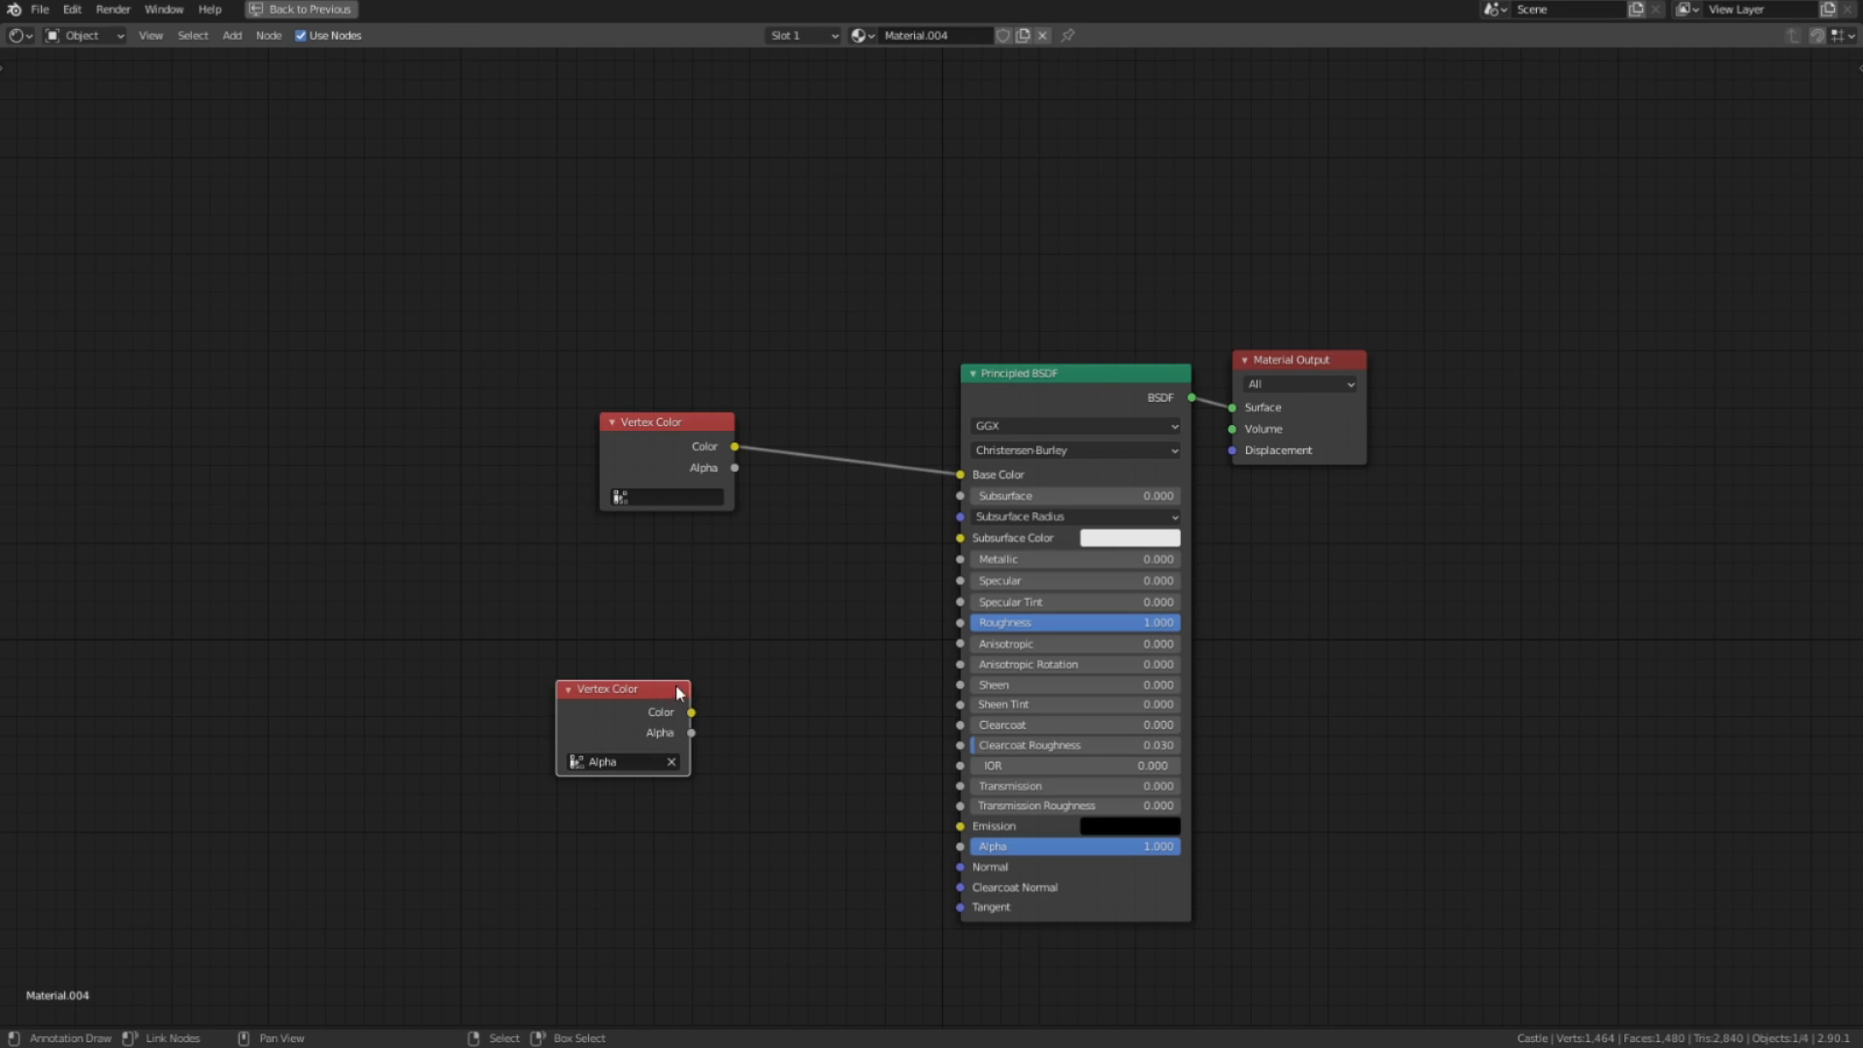
{"action": "mouse_move", "coordinate": [684, 627]}
{"action": "left_mouse_down"}
{"action": "mouse_move", "coordinate": [434, 805]}
{"action": "mouse_move", "coordinate": [753, 748]}
{"action": "left_mouse_up"}
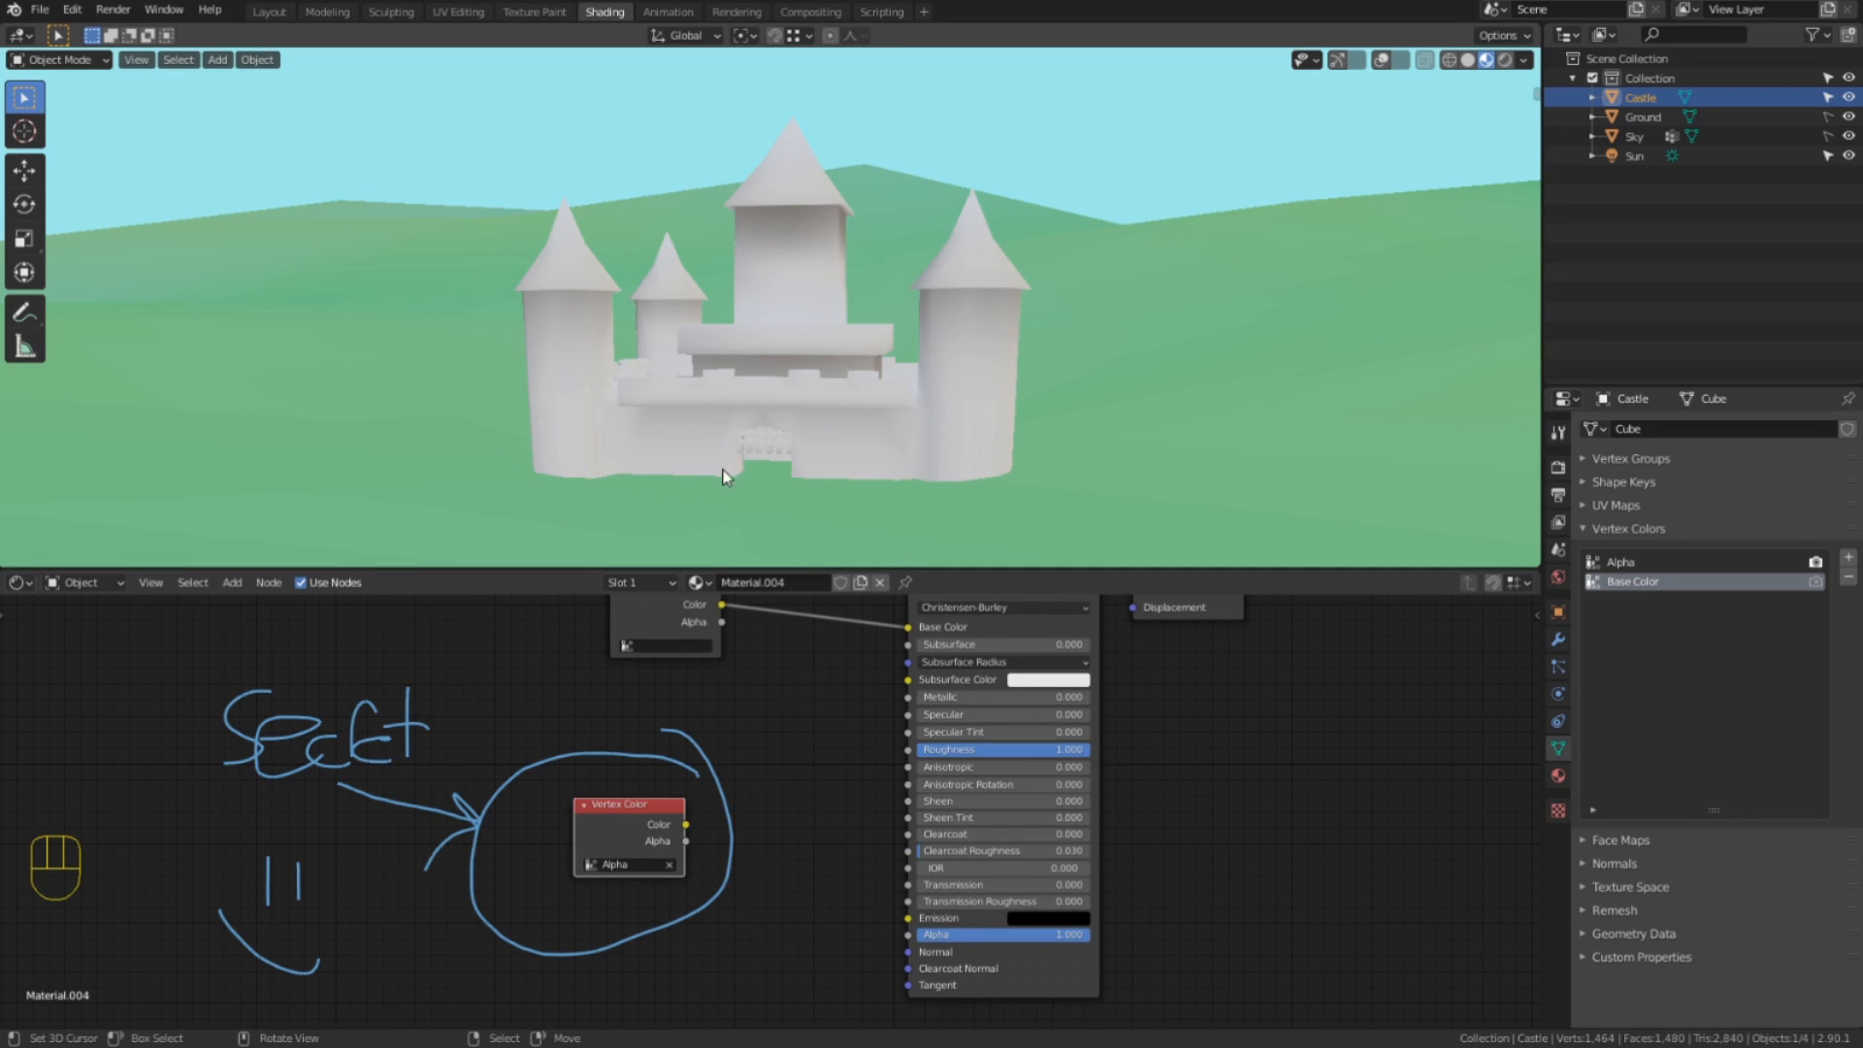
Switch to the Layout workspace, shrink the timeline to enlarge the viewport, and put the castle into Vertex Paint mode.
{"action": "left_click", "coordinate": [267, 11]}
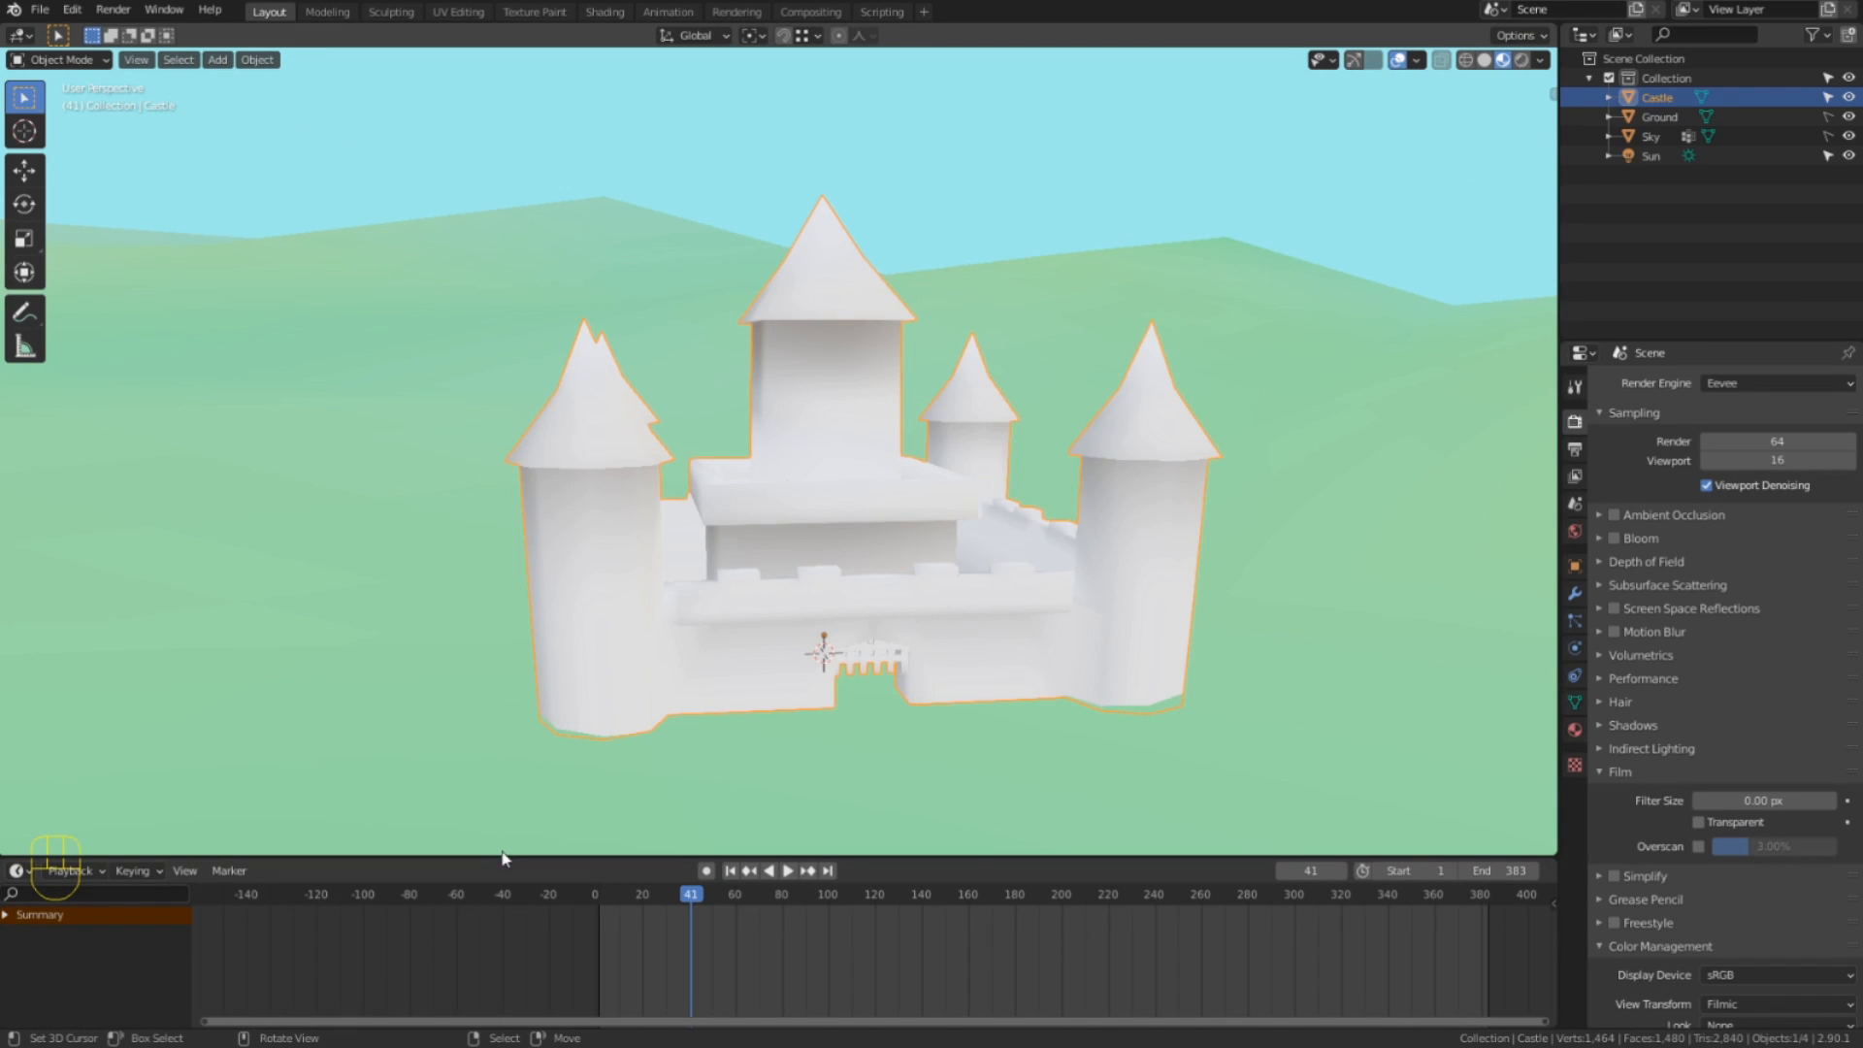
{"action": "left_click_drag", "start_coordinate": [503, 858], "coordinate": [490, 1007]}
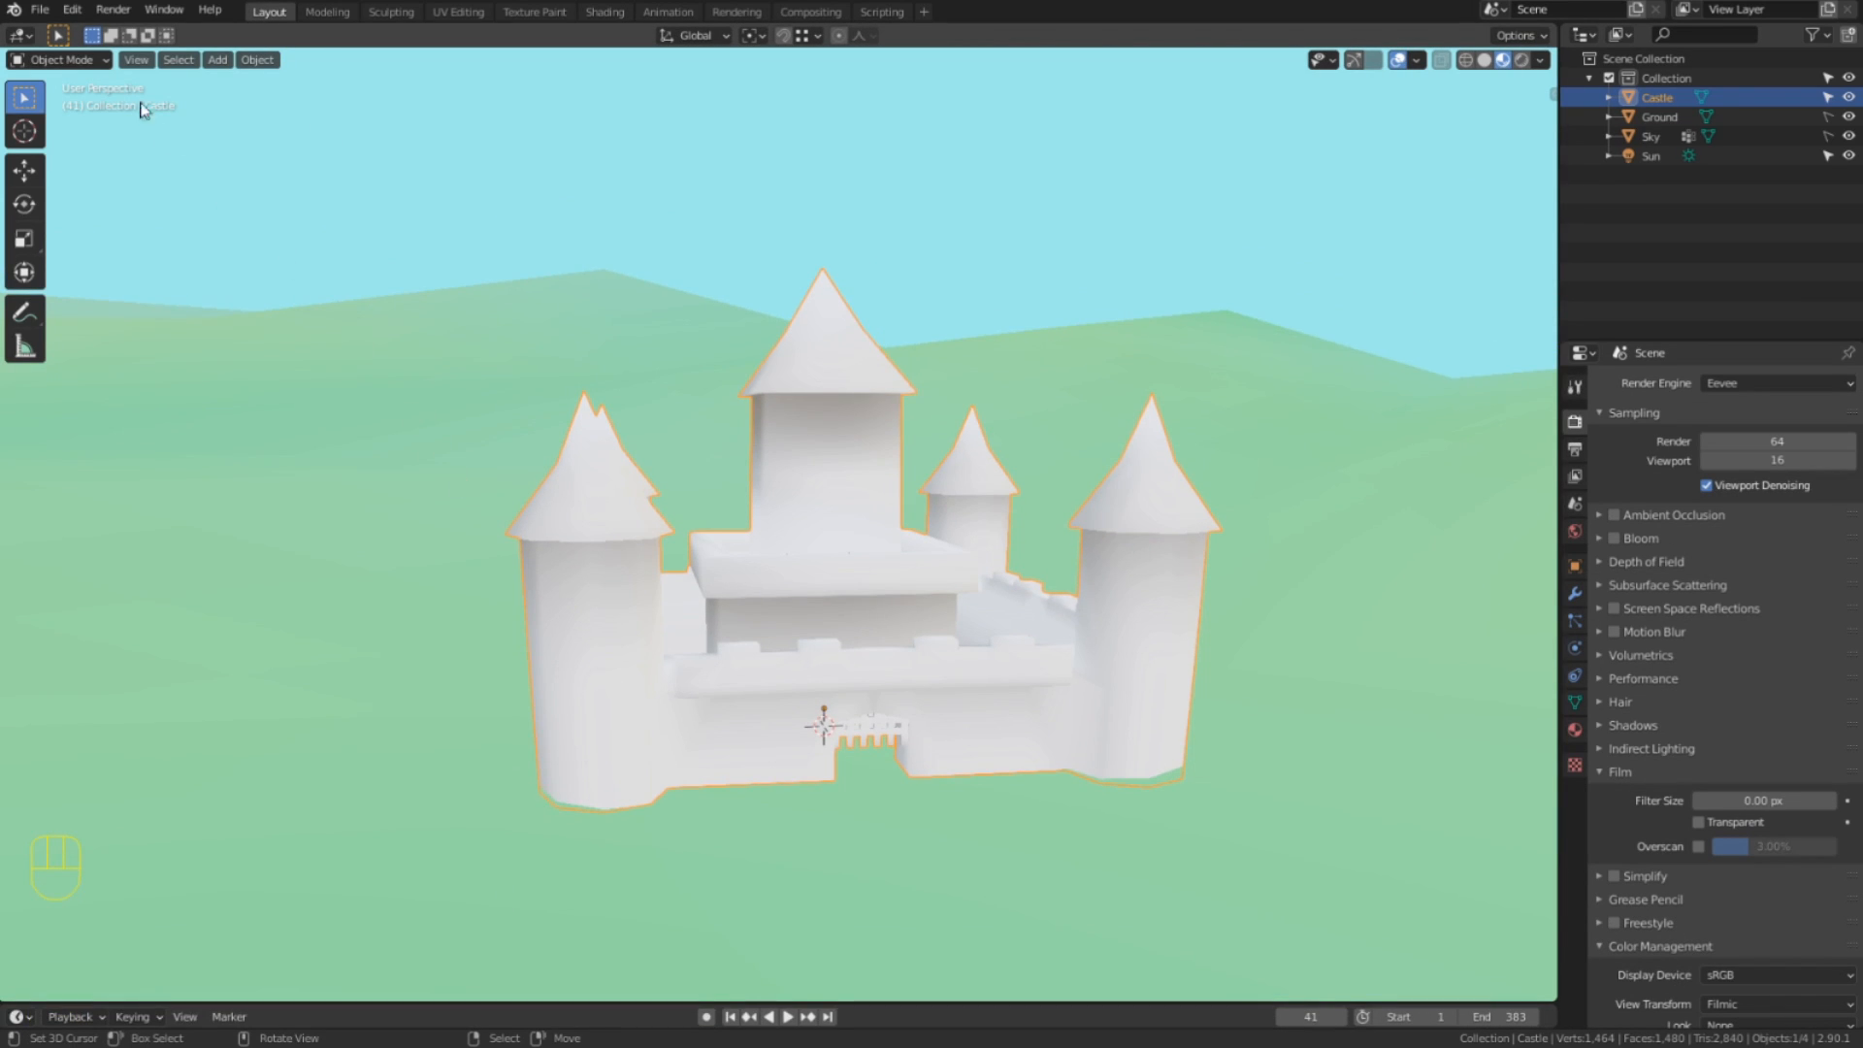
{"action": "left_click", "coordinate": [79, 58]}
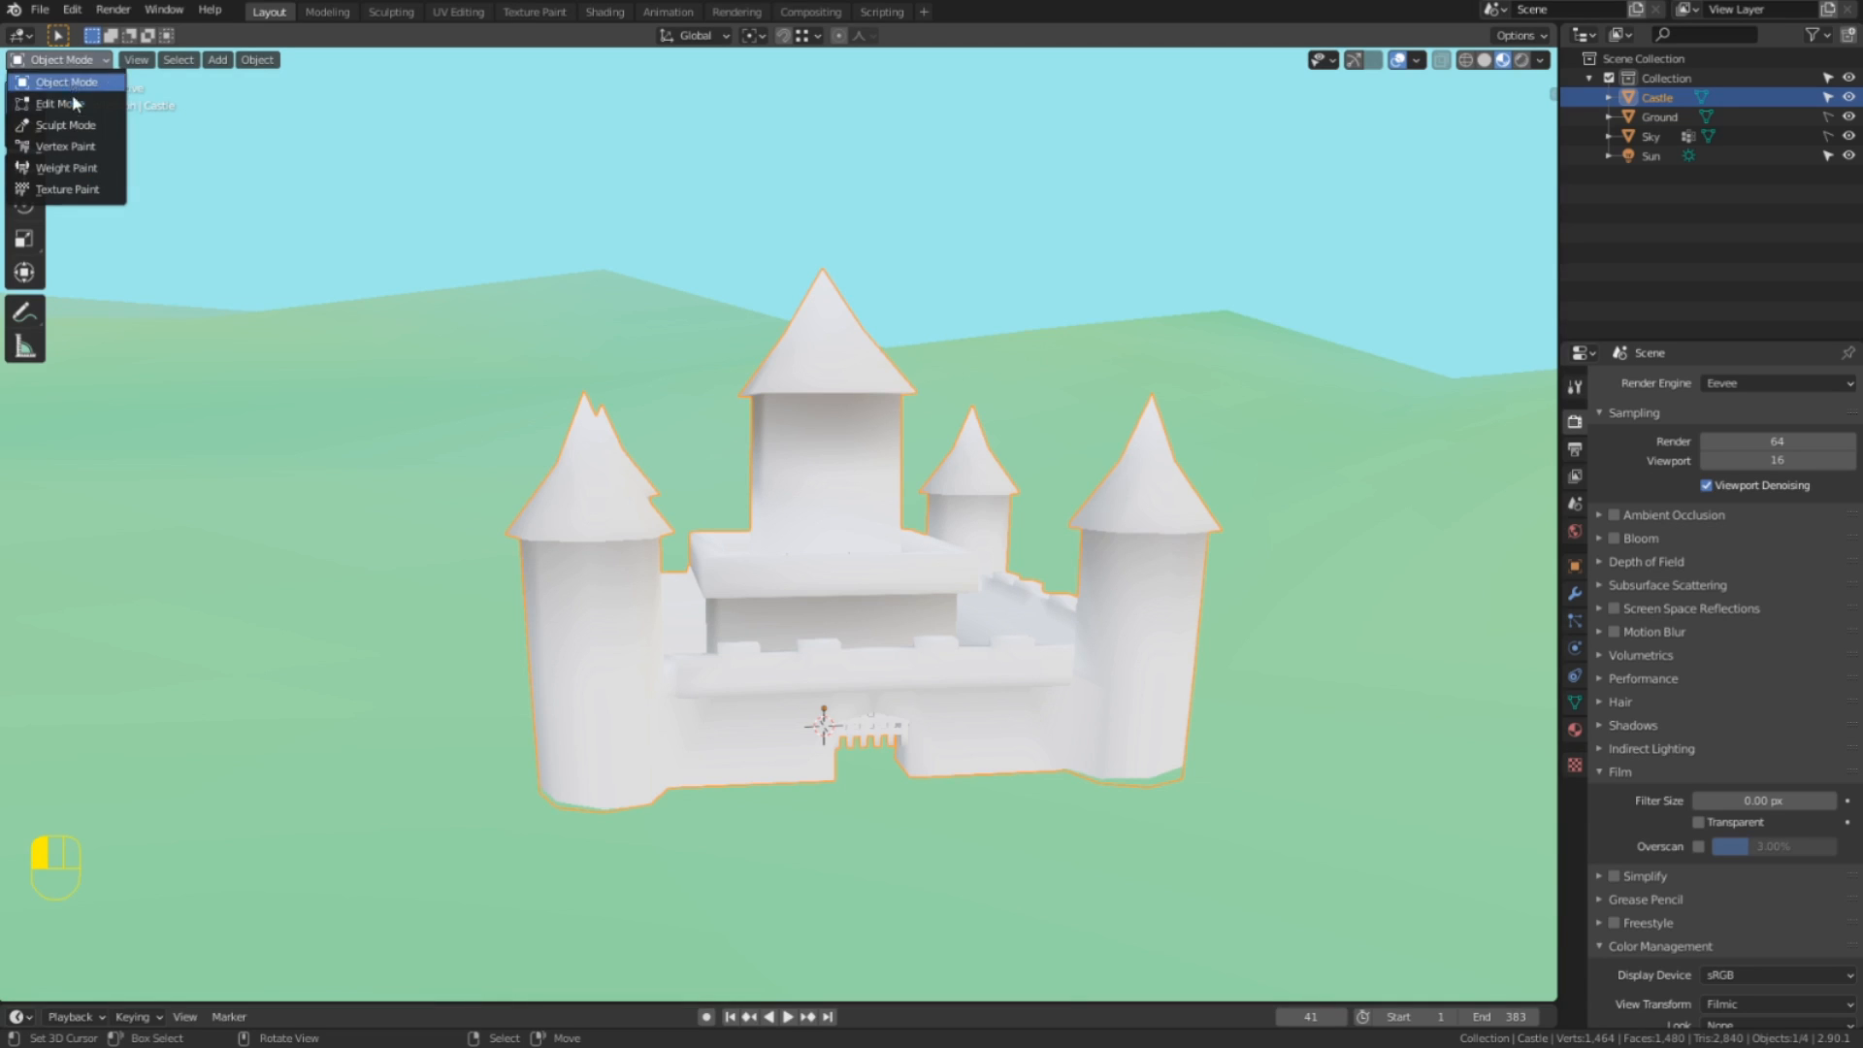
{"action": "left_click", "coordinate": [77, 149]}
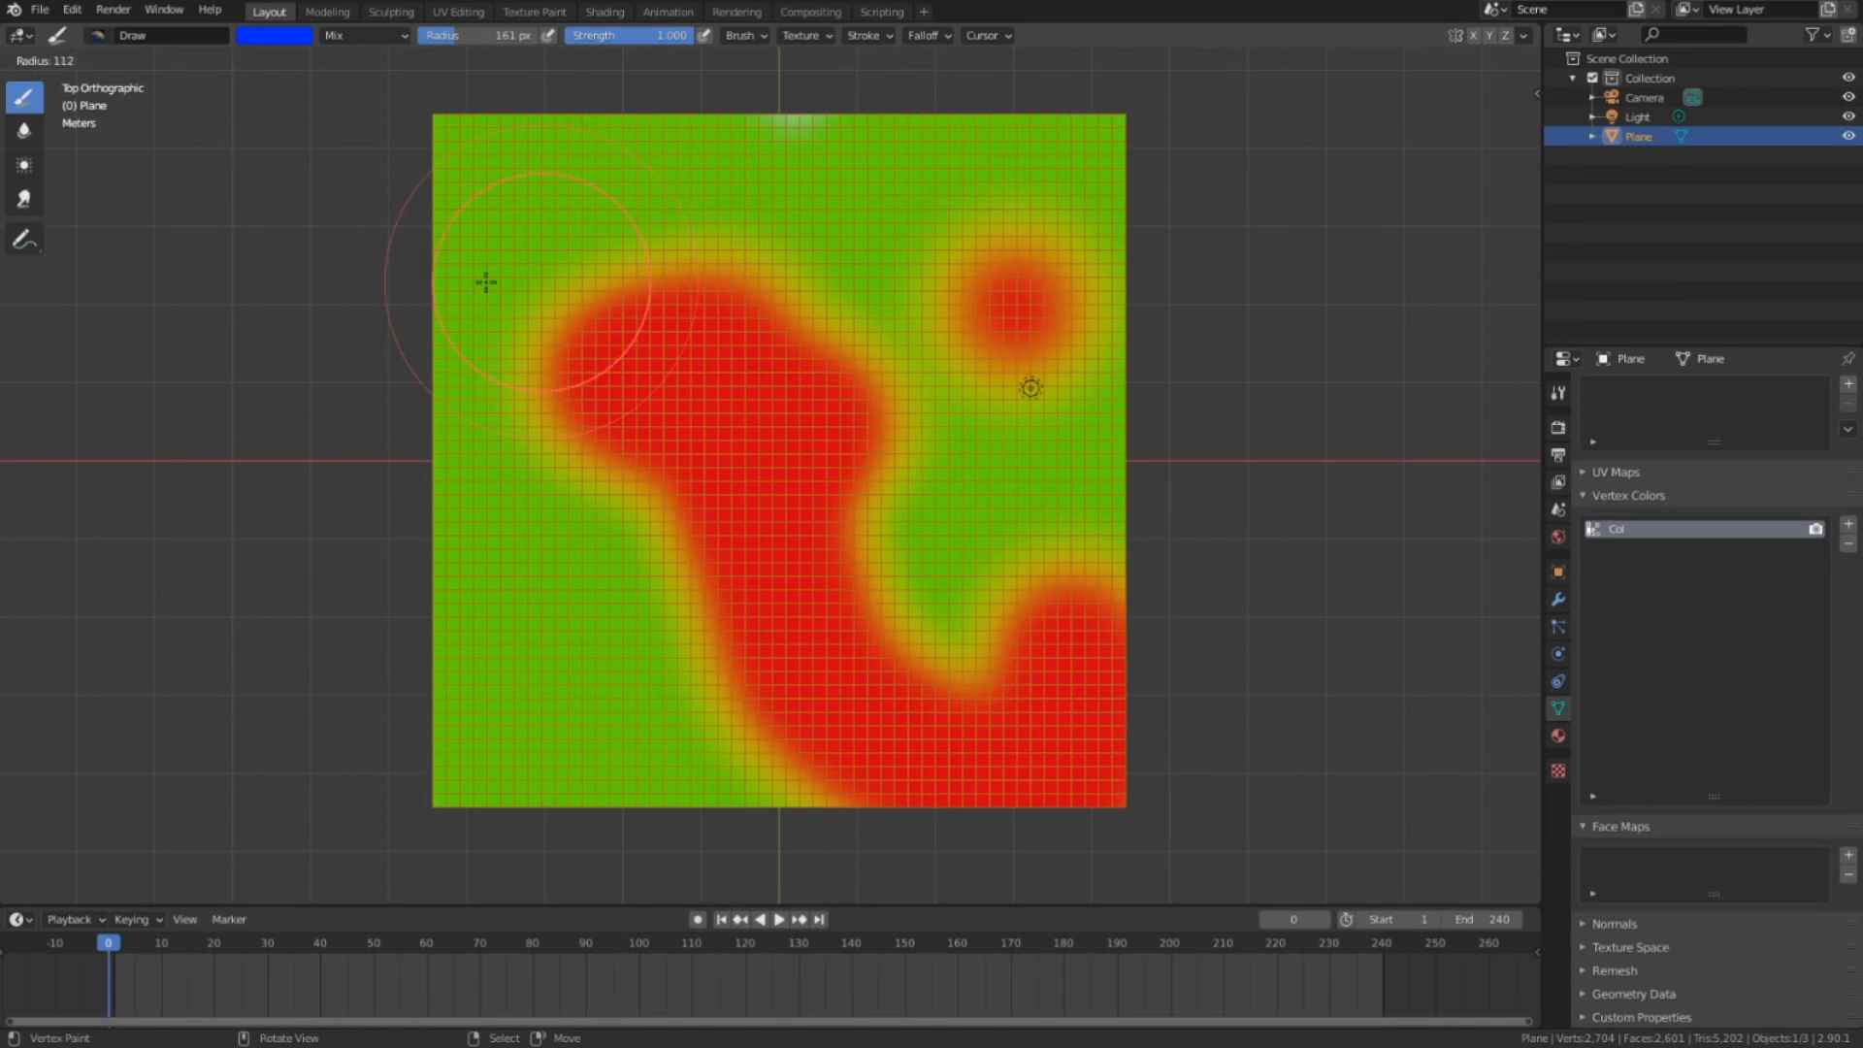
Paint several blue strokes across the red and green plane with the Draw brush at a 71 px radius.
{"action": "left_click_drag", "start_coordinate": [548, 214], "coordinate": [846, 204]}
{"action": "left_click_drag", "start_coordinate": [894, 260], "coordinate": [910, 363]}
{"action": "left_click_drag", "start_coordinate": [898, 466], "coordinate": [830, 522]}
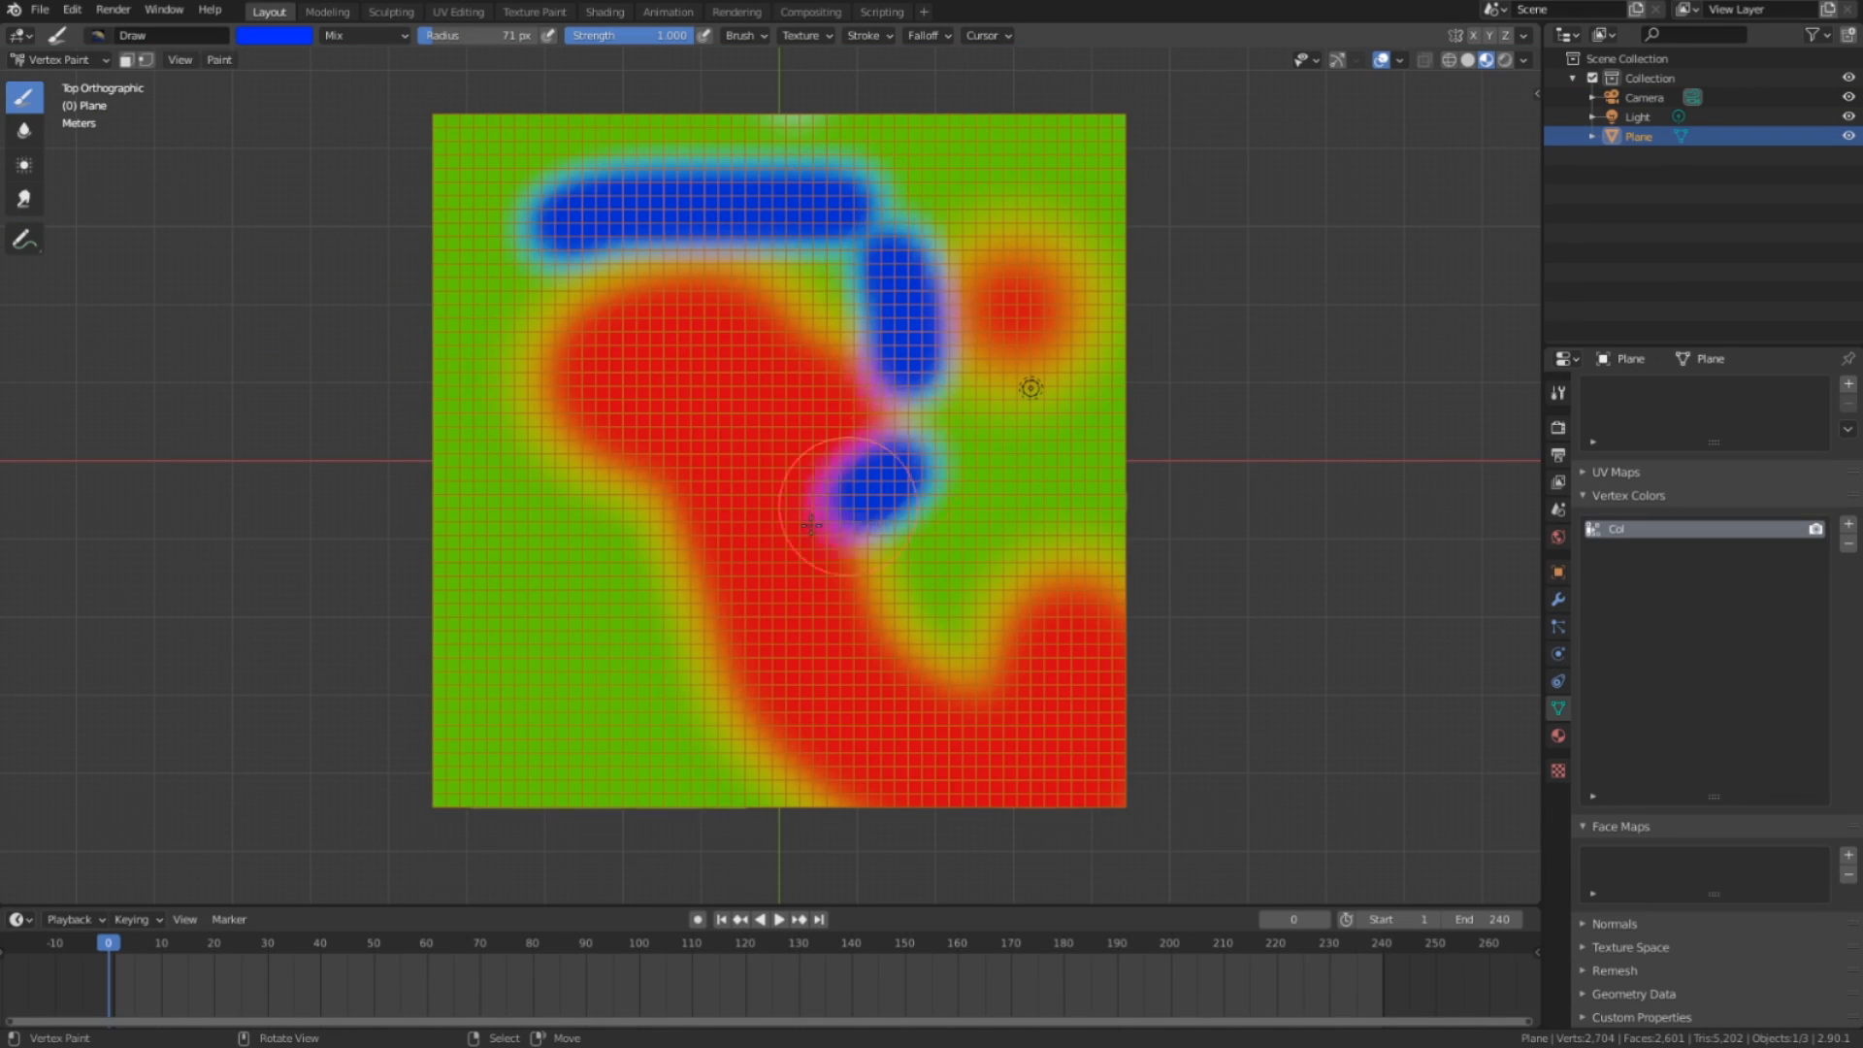
{"action": "left_click_drag", "start_coordinate": [639, 640], "coordinate": [555, 717]}
{"action": "left_click_drag", "start_coordinate": [536, 442], "coordinate": [553, 359]}
{"action": "left_click_drag", "start_coordinate": [588, 276], "coordinate": [815, 364]}
{"action": "left_click_drag", "start_coordinate": [933, 534], "coordinate": [883, 772]}
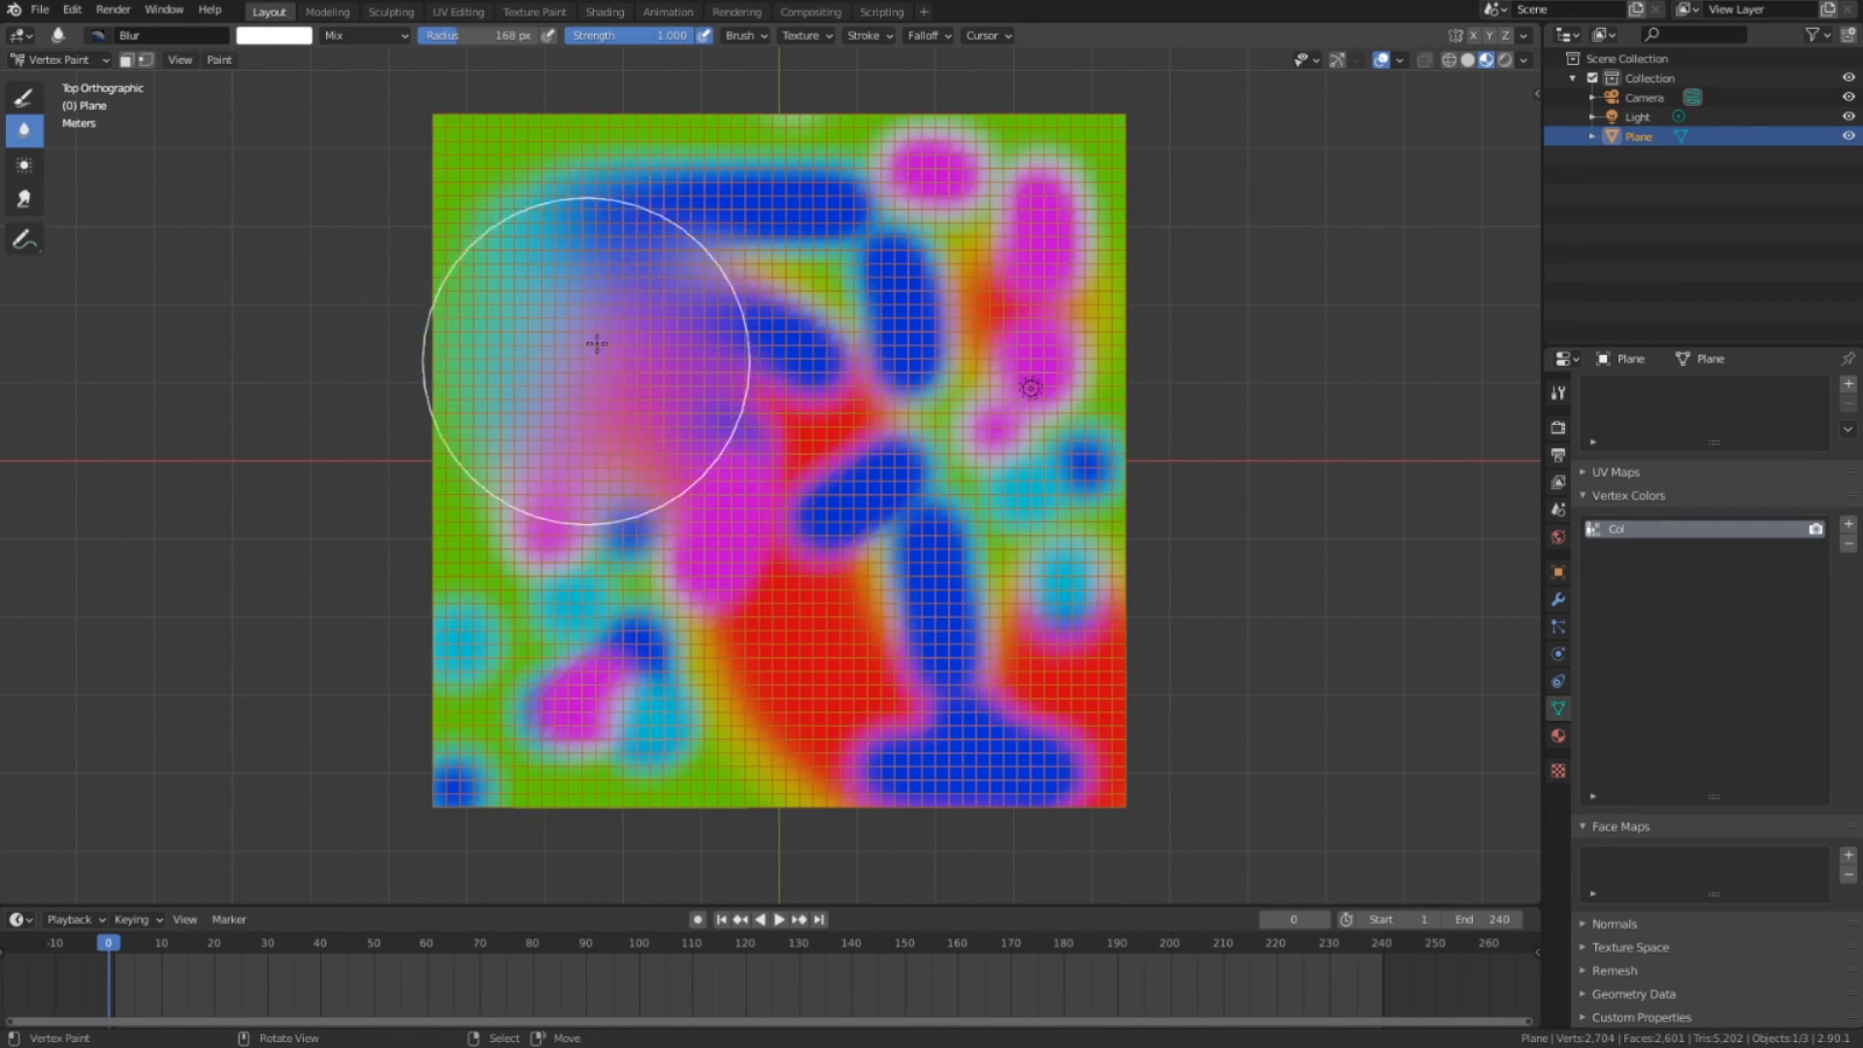
Blur the colors on the plane's left side and average those on its right side with 168 px brushes.
{"action": "mouse_move", "coordinate": [591, 341]}
{"action": "left_mouse_down"}
{"action": "mouse_move", "coordinate": [533, 107]}
{"action": "mouse_move", "coordinate": [504, 528]}
{"action": "mouse_move", "coordinate": [616, 594]}
{"action": "mouse_move", "coordinate": [524, 607]}
{"action": "mouse_move", "coordinate": [507, 404]}
{"action": "mouse_move", "coordinate": [586, 782]}
{"action": "mouse_move", "coordinate": [689, 817]}
{"action": "left_mouse_up"}
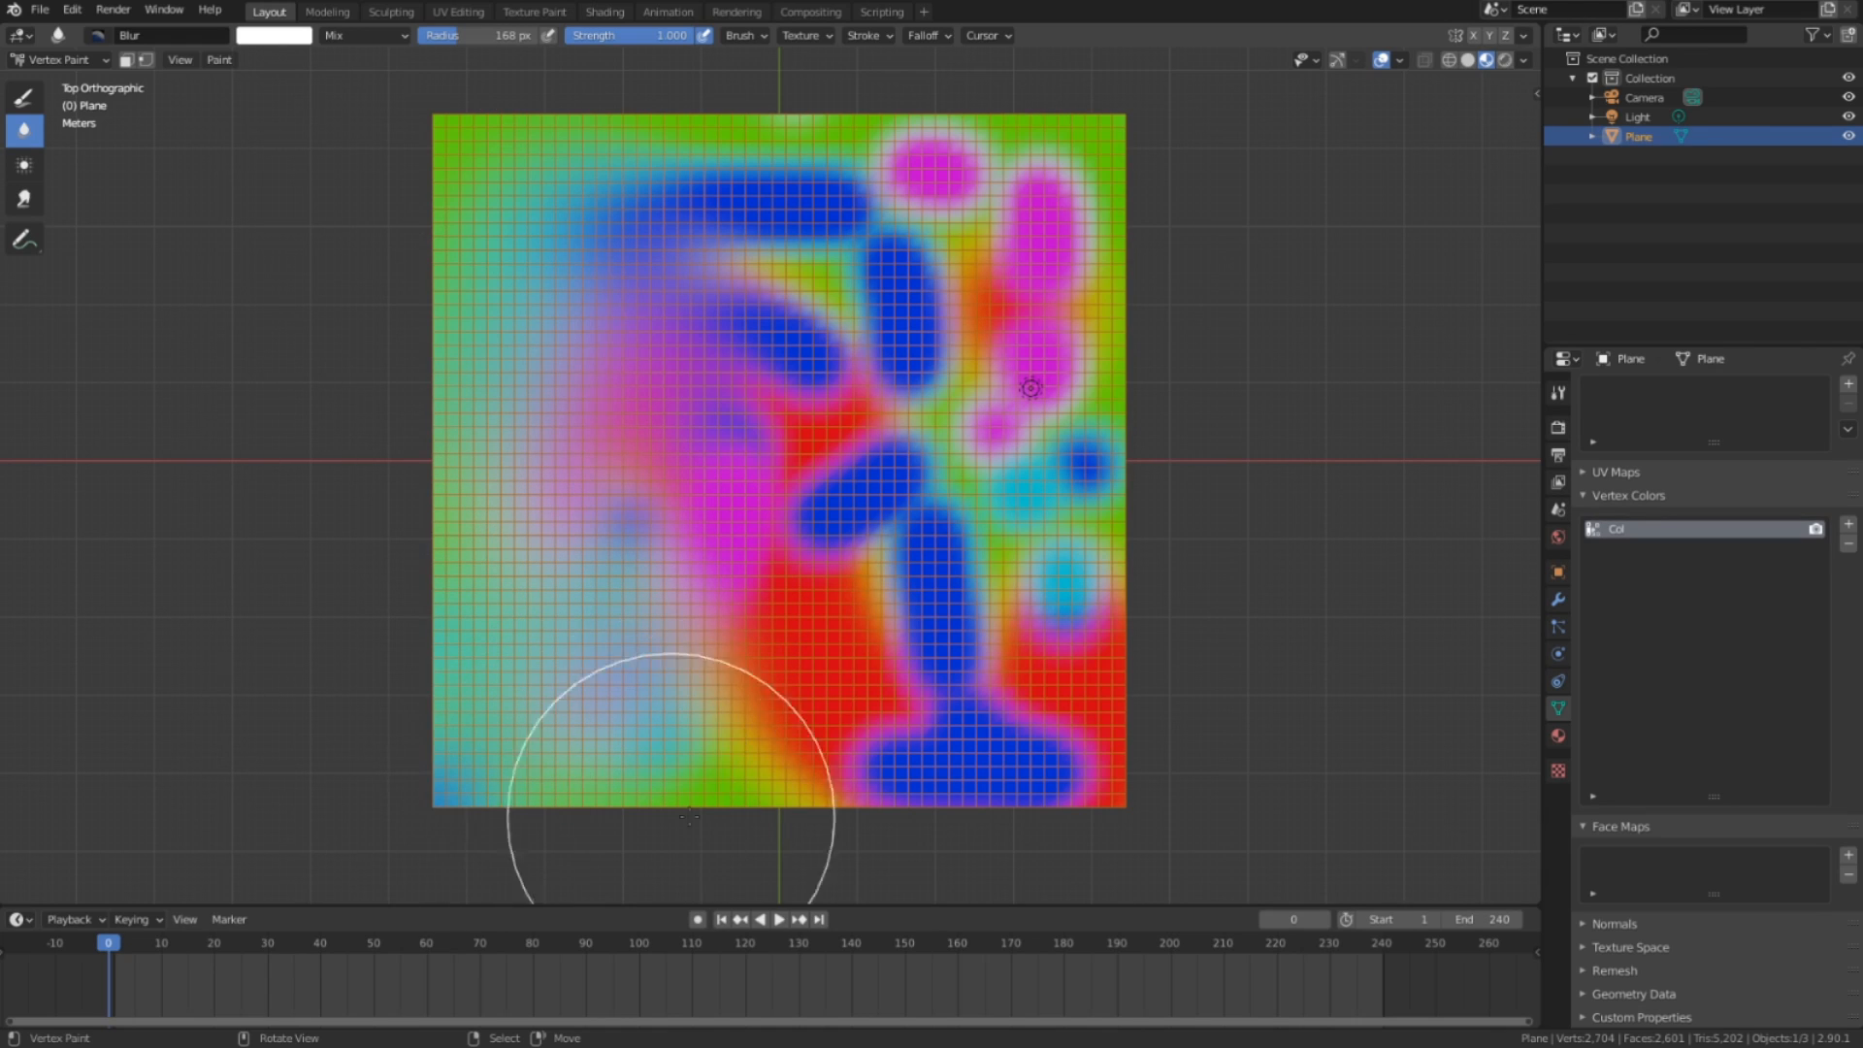
{"action": "left_click", "coordinate": [24, 165]}
{"action": "mouse_move", "coordinate": [1022, 338]}
{"action": "left_mouse_down"}
{"action": "mouse_move", "coordinate": [824, 271]}
{"action": "mouse_move", "coordinate": [981, 375]}
{"action": "mouse_move", "coordinate": [819, 382]}
{"action": "mouse_move", "coordinate": [952, 469]}
{"action": "mouse_move", "coordinate": [864, 262]}
{"action": "mouse_move", "coordinate": [961, 349]}
{"action": "mouse_move", "coordinate": [978, 603]}
{"action": "mouse_move", "coordinate": [992, 565]}
{"action": "mouse_move", "coordinate": [903, 479]}
{"action": "mouse_move", "coordinate": [948, 686]}
{"action": "mouse_move", "coordinate": [763, 650]}
{"action": "mouse_move", "coordinate": [923, 470]}
{"action": "mouse_move", "coordinate": [852, 449]}
{"action": "left_mouse_up"}
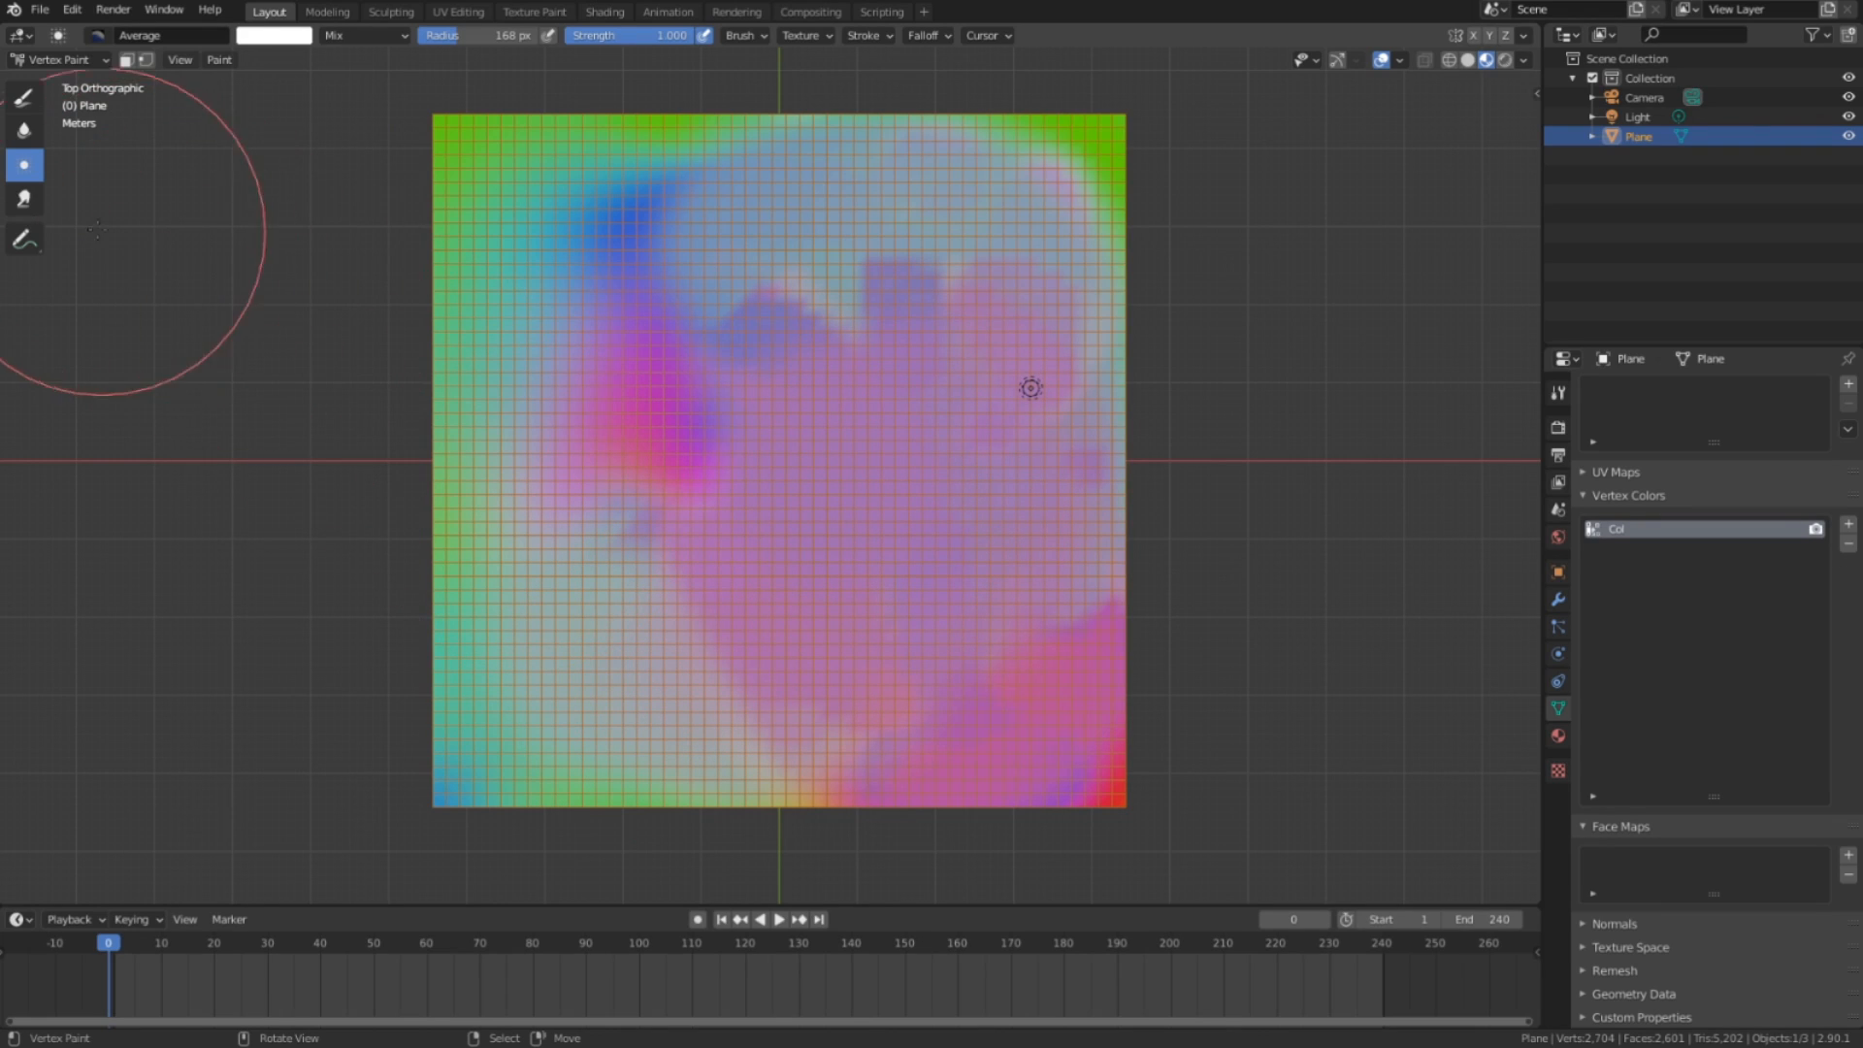
Smear the plane's colors in sweeping strokes, enlarging the Smear brush to a 234 px radius.
{"action": "left_click", "coordinate": [25, 199]}
{"action": "mouse_move", "coordinate": [536, 293]}
{"action": "left_mouse_down"}
{"action": "mouse_move", "coordinate": [766, 634]}
{"action": "mouse_move", "coordinate": [799, 208]}
{"action": "mouse_move", "coordinate": [907, 382]}
{"action": "mouse_move", "coordinate": [899, 424]}
{"action": "mouse_move", "coordinate": [730, 526]}
{"action": "left_mouse_up"}
{"action": "key", "text": "f"}
{"action": "left_click", "coordinate": [902, 621]}
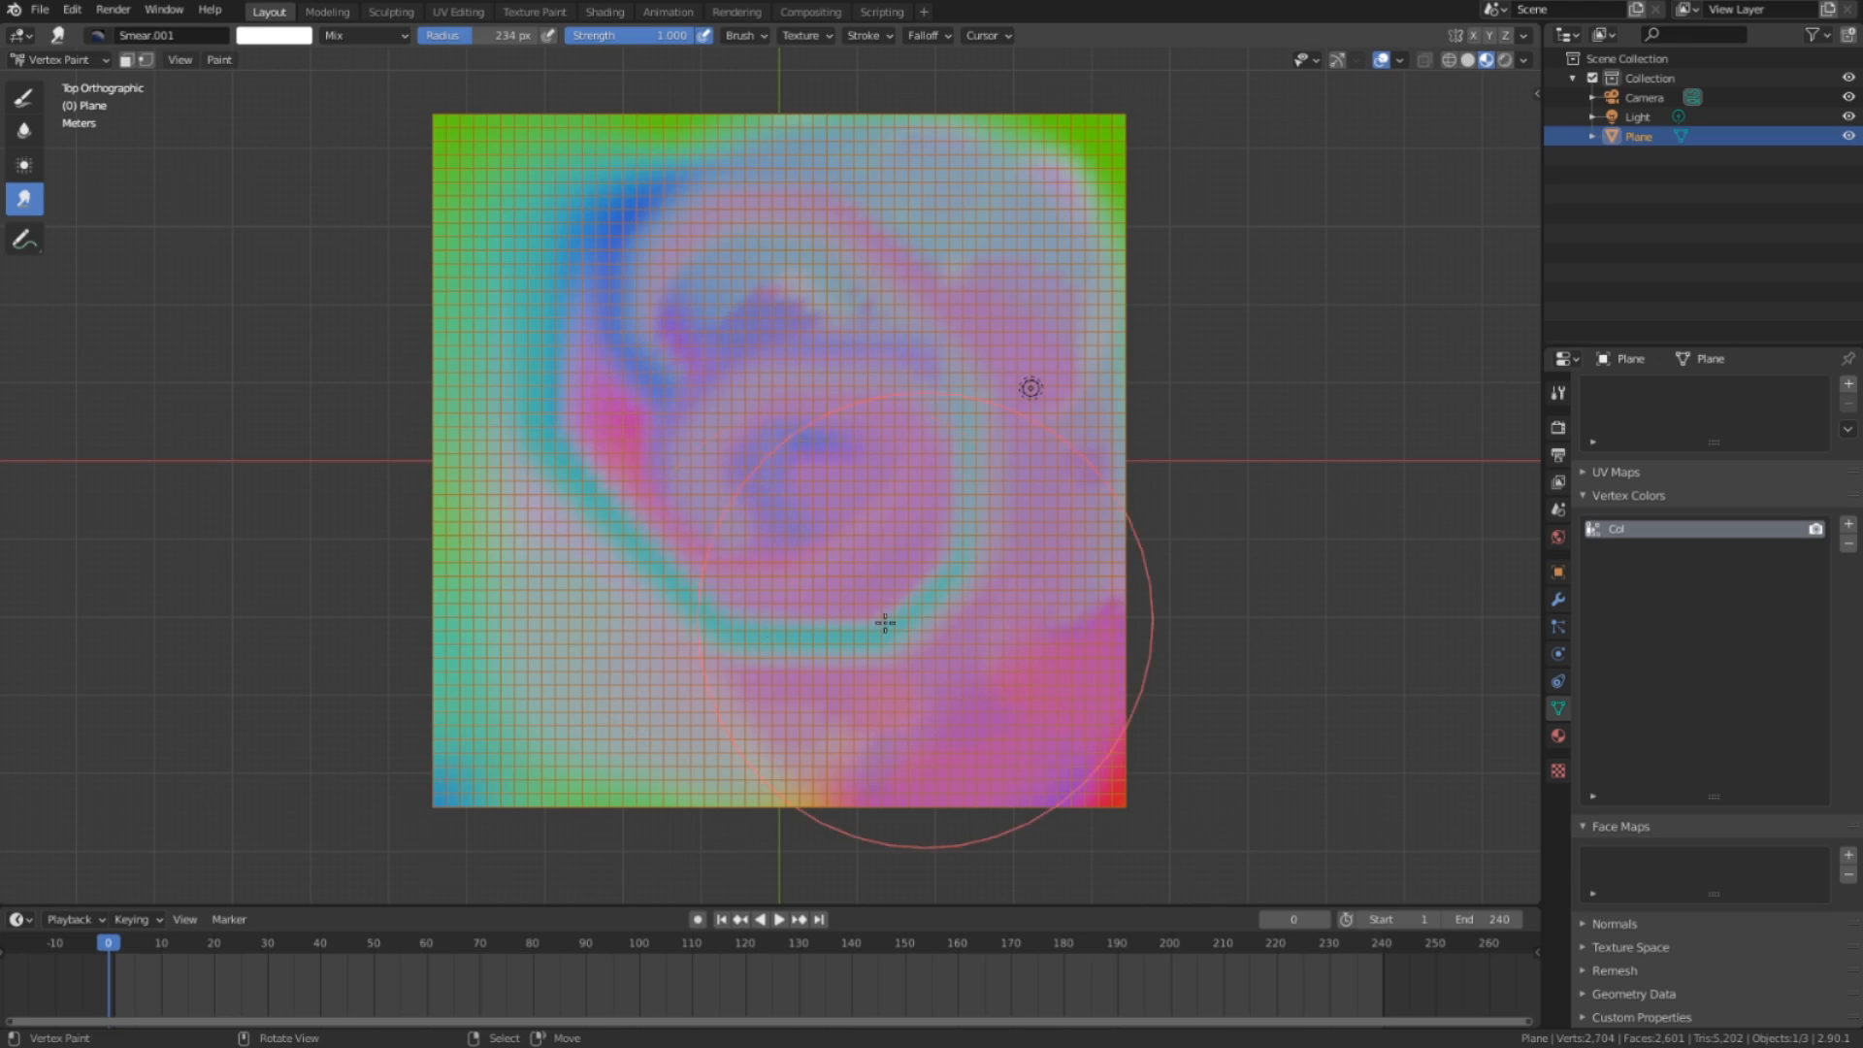
{"action": "mouse_move", "coordinate": [679, 655]}
{"action": "left_mouse_down"}
{"action": "mouse_move", "coordinate": [903, 504]}
{"action": "mouse_move", "coordinate": [940, 454]}
{"action": "left_mouse_up"}
{"action": "mouse_move", "coordinate": [1029, 679]}
{"action": "left_mouse_down"}
{"action": "mouse_move", "coordinate": [813, 478]}
{"action": "mouse_move", "coordinate": [541, 608]}
{"action": "left_mouse_up"}
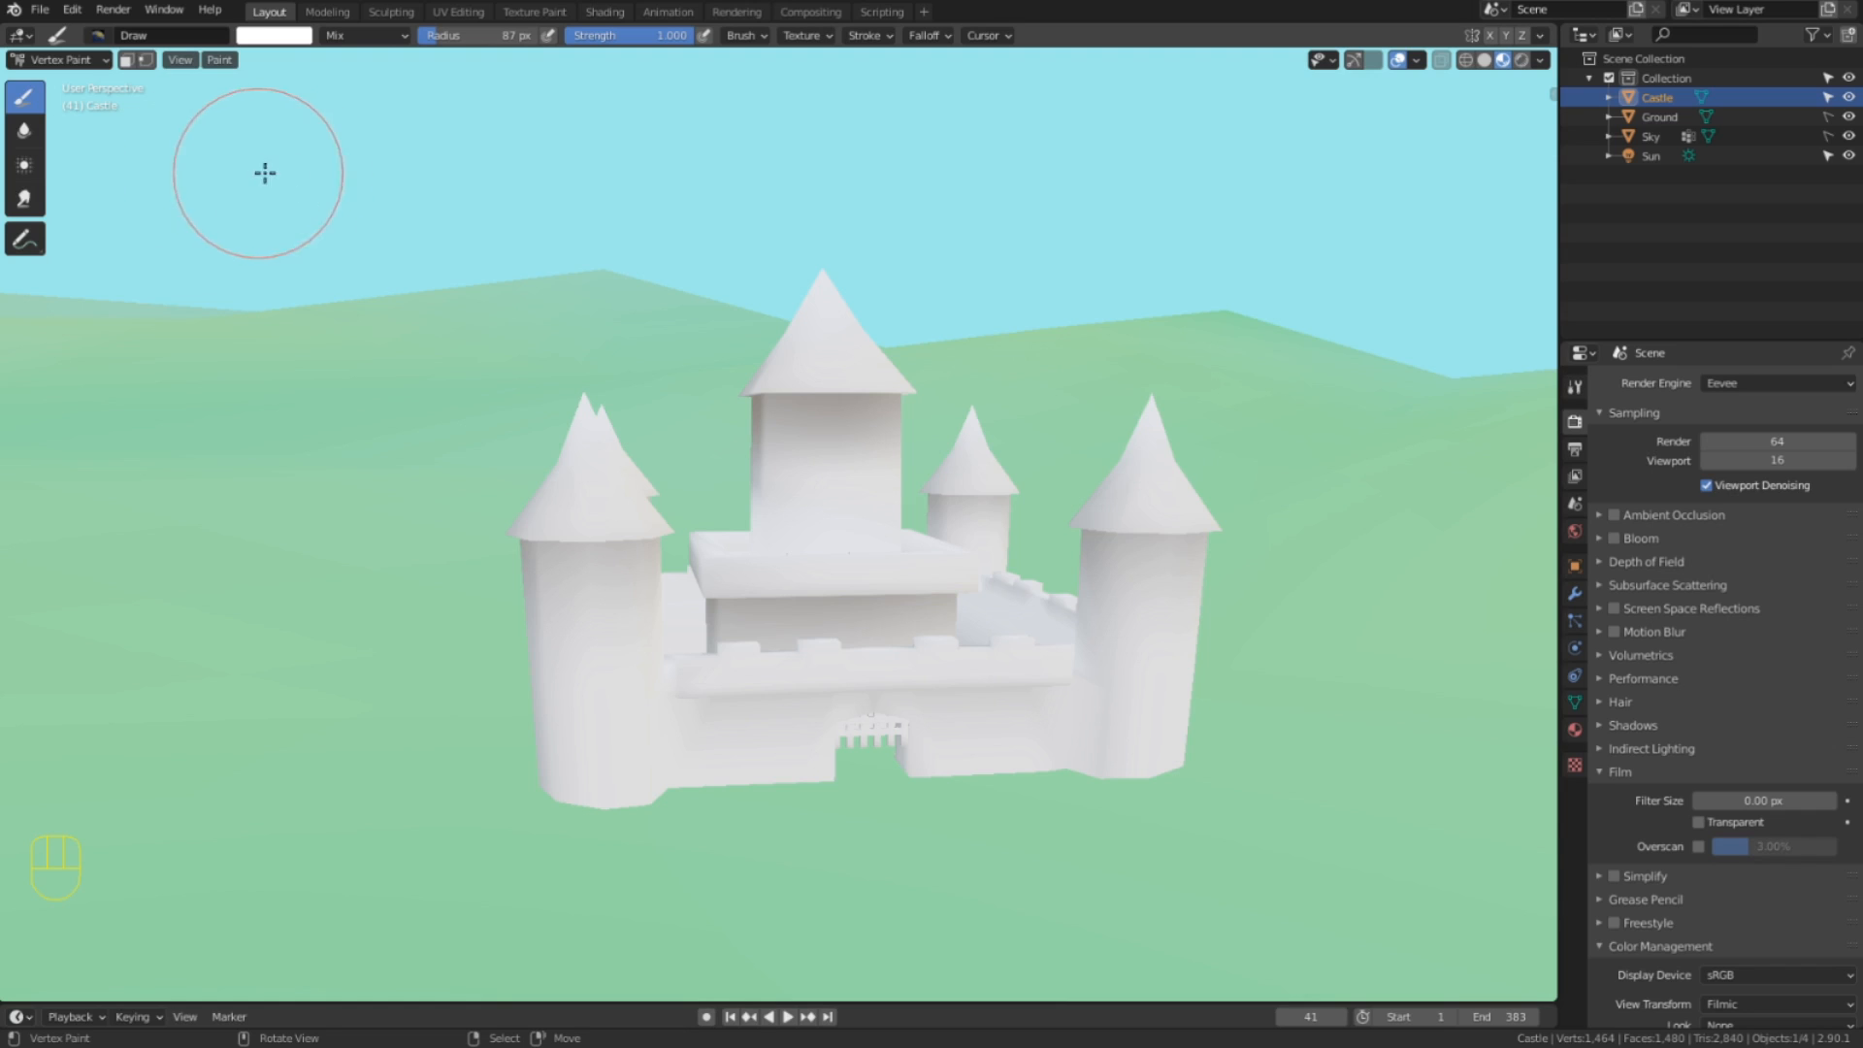
Set the castle's Draw brush to a 500 px radius and pick a light pink color.
{"action": "left_click", "coordinate": [1575, 389]}
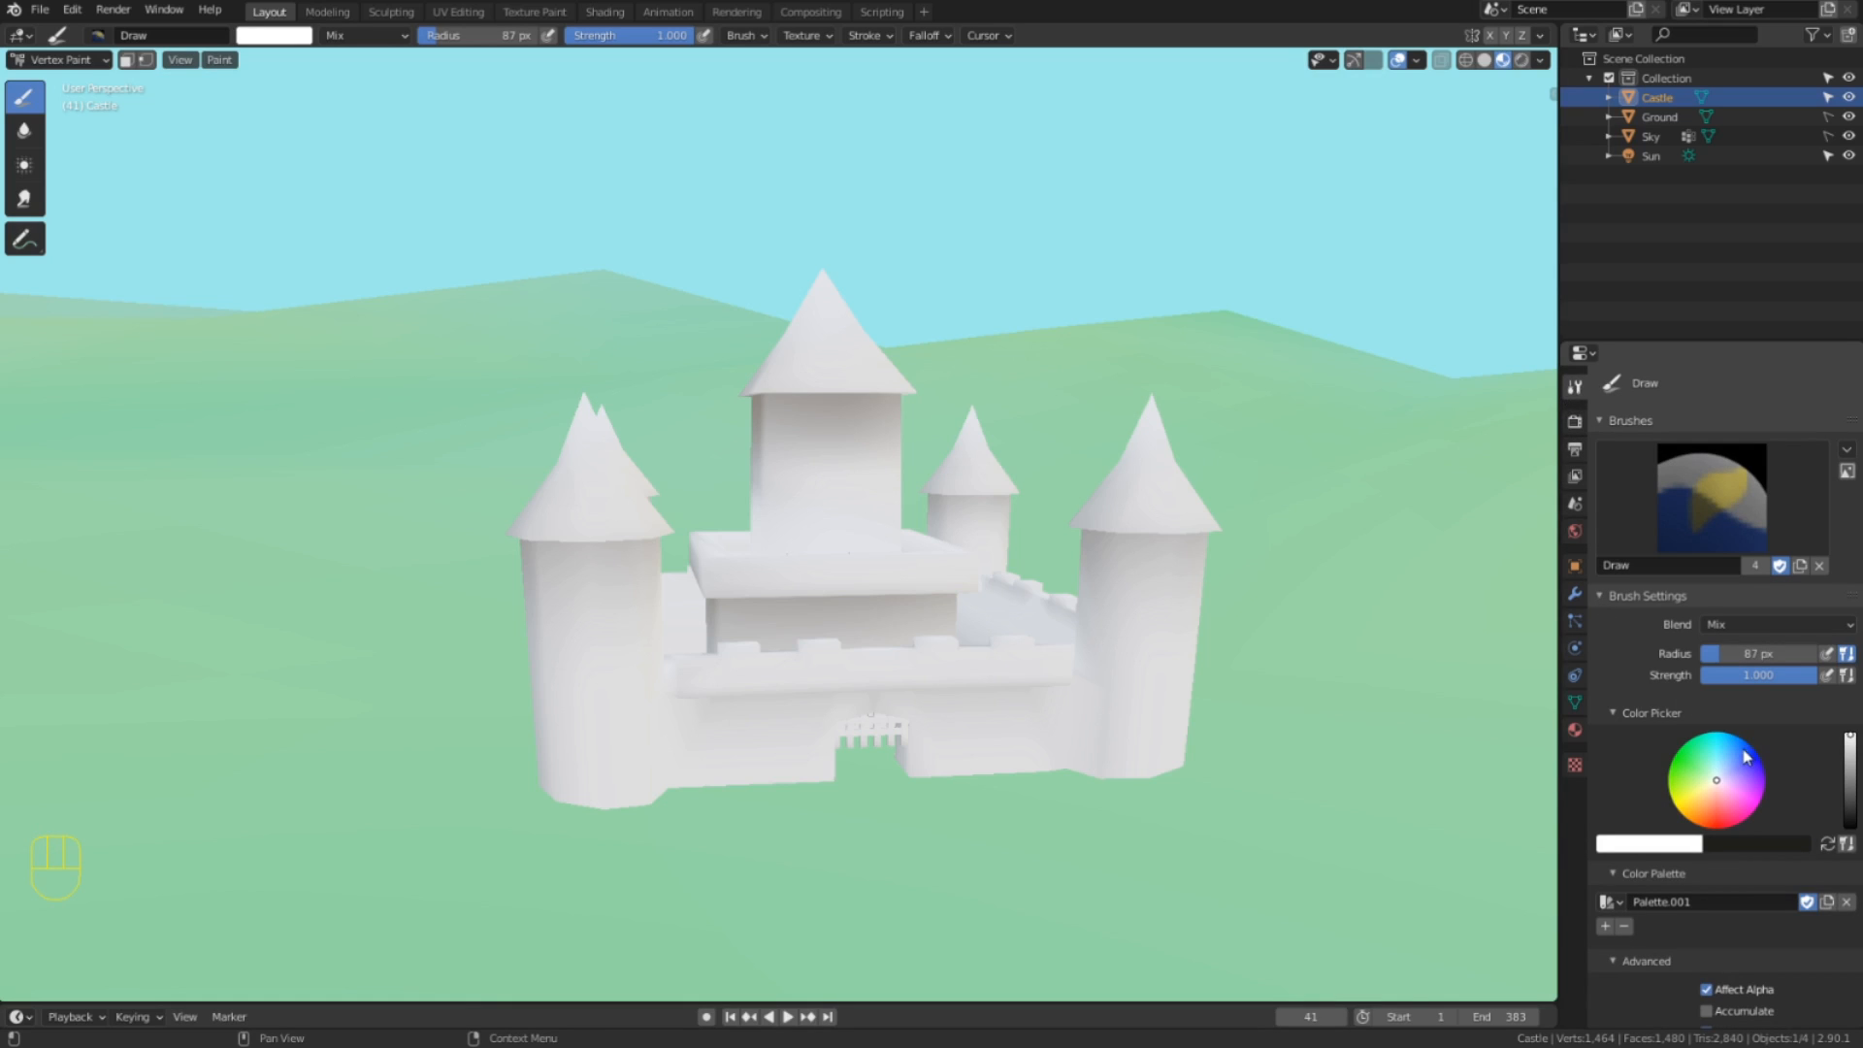
{"action": "mouse_move", "coordinate": [1764, 659]}
{"action": "left_mouse_down"}
{"action": "mouse_move", "coordinate": [1822, 660]}
{"action": "mouse_move", "coordinate": [1705, 676]}
{"action": "mouse_move", "coordinate": [1825, 677]}
{"action": "left_mouse_up"}
{"action": "mouse_move", "coordinate": [1761, 765]}
{"action": "left_mouse_down"}
{"action": "mouse_move", "coordinate": [1747, 741]}
{"action": "mouse_move", "coordinate": [1693, 810]}
{"action": "mouse_move", "coordinate": [1716, 805]}
{"action": "left_mouse_up"}
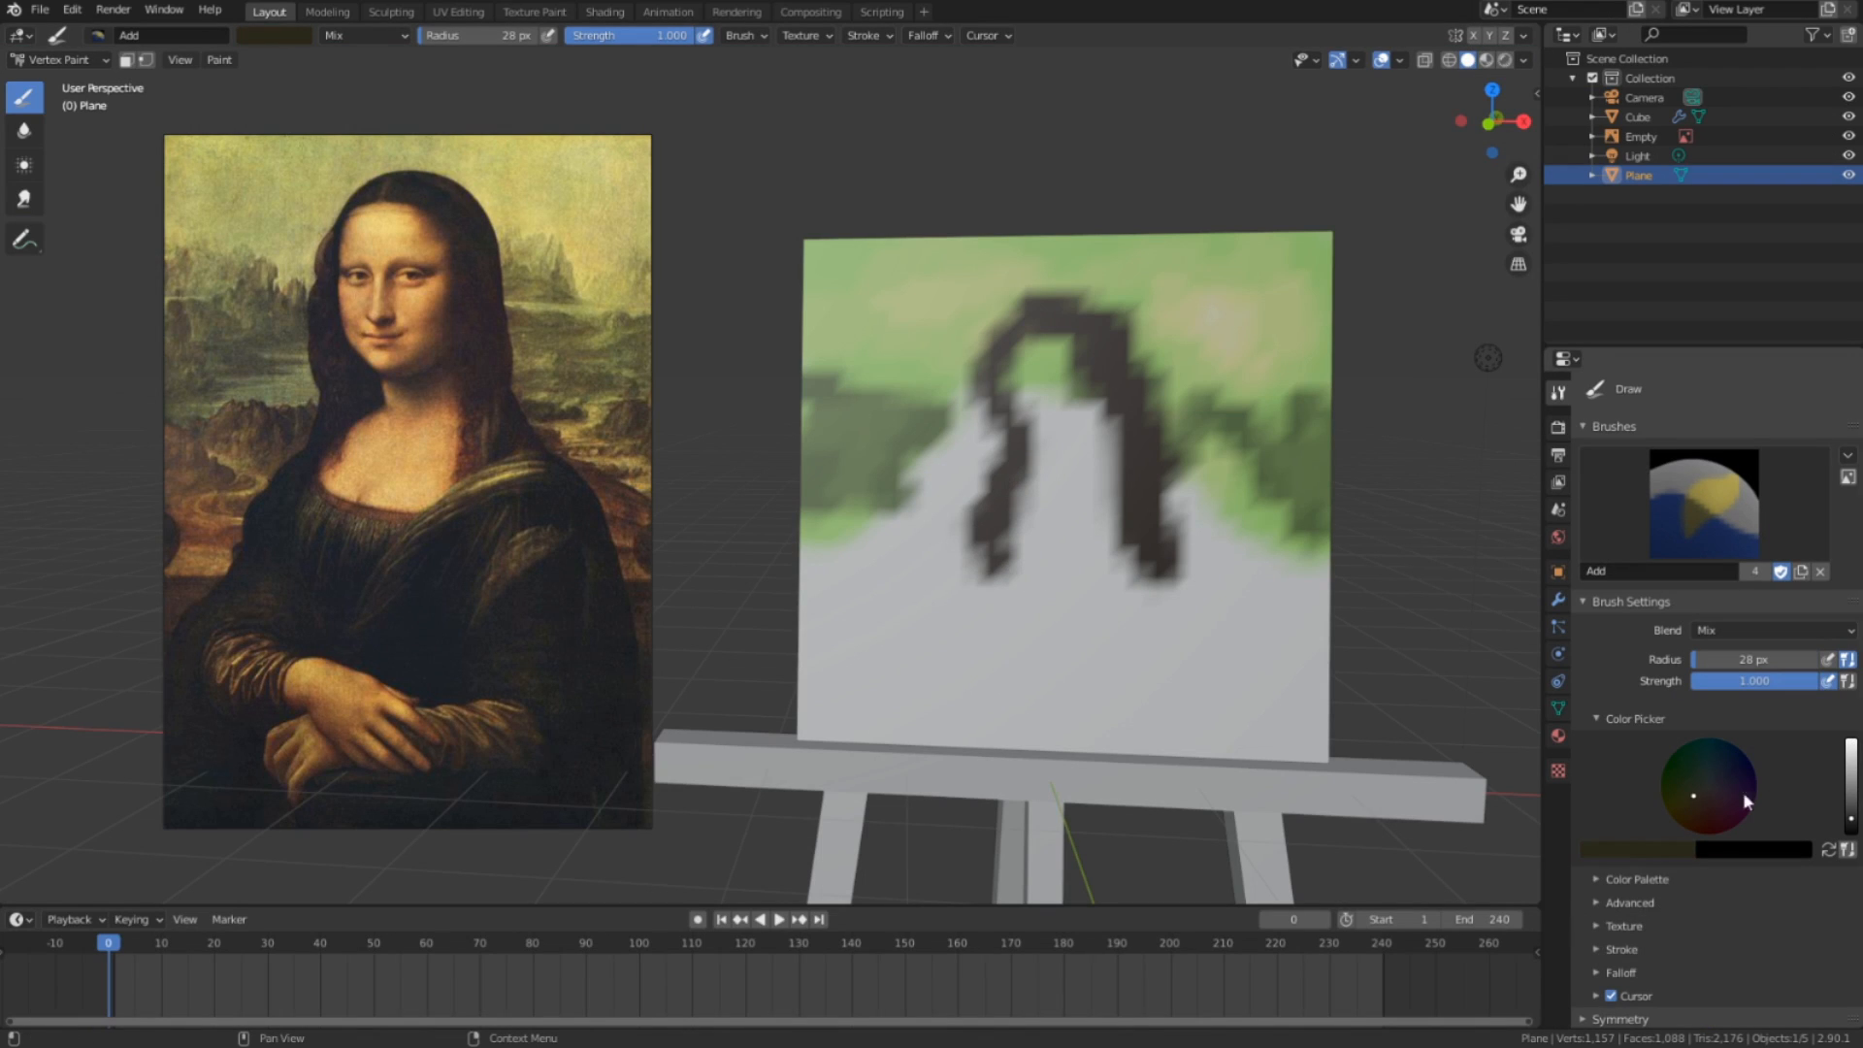
Examine the Draw brush's advanced, texture and stroke settings, and bring up its quick settings over the castle.
{"action": "scroll", "coordinate": [1716, 805], "scroll_direction": "down", "scroll_amount": 2}
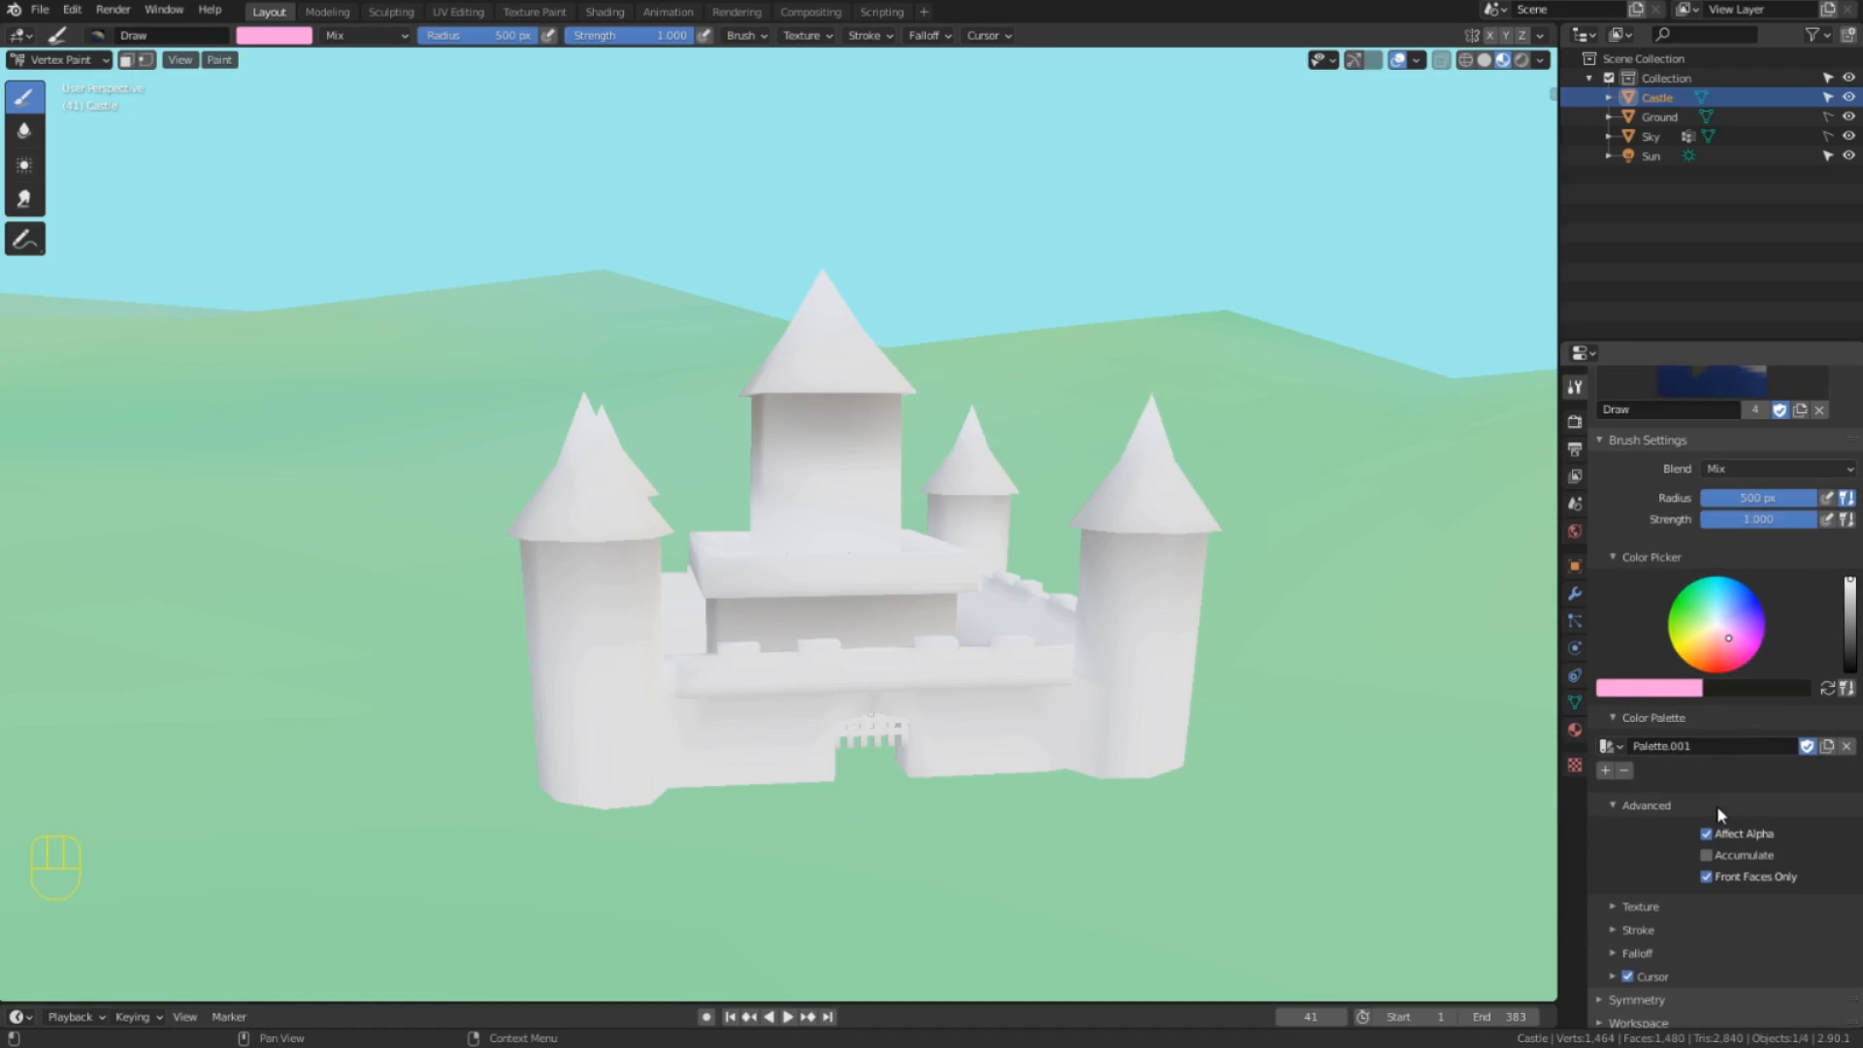
{"action": "left_click", "coordinate": [1654, 900]}
{"action": "left_click", "coordinate": [1654, 901]}
{"action": "left_click", "coordinate": [1655, 921]}
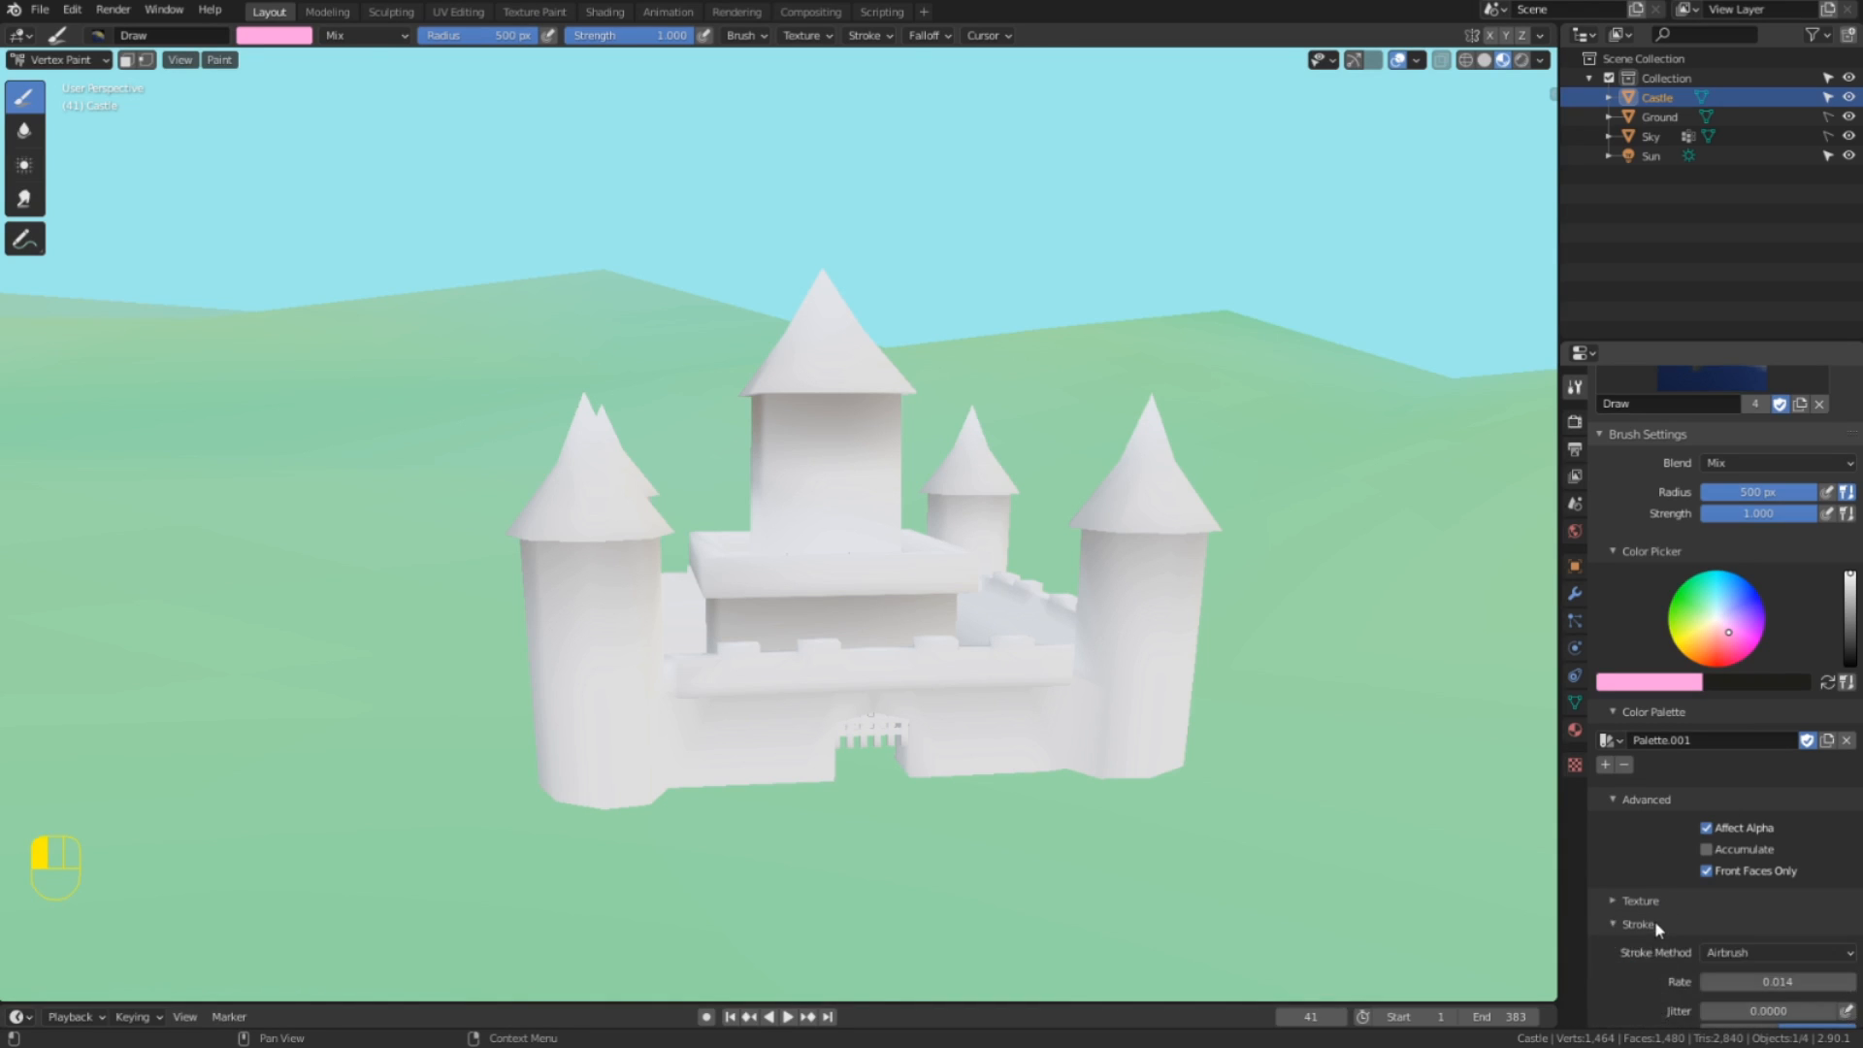
{"action": "left_click", "coordinate": [1655, 922]}
{"action": "key", "text": "w"}
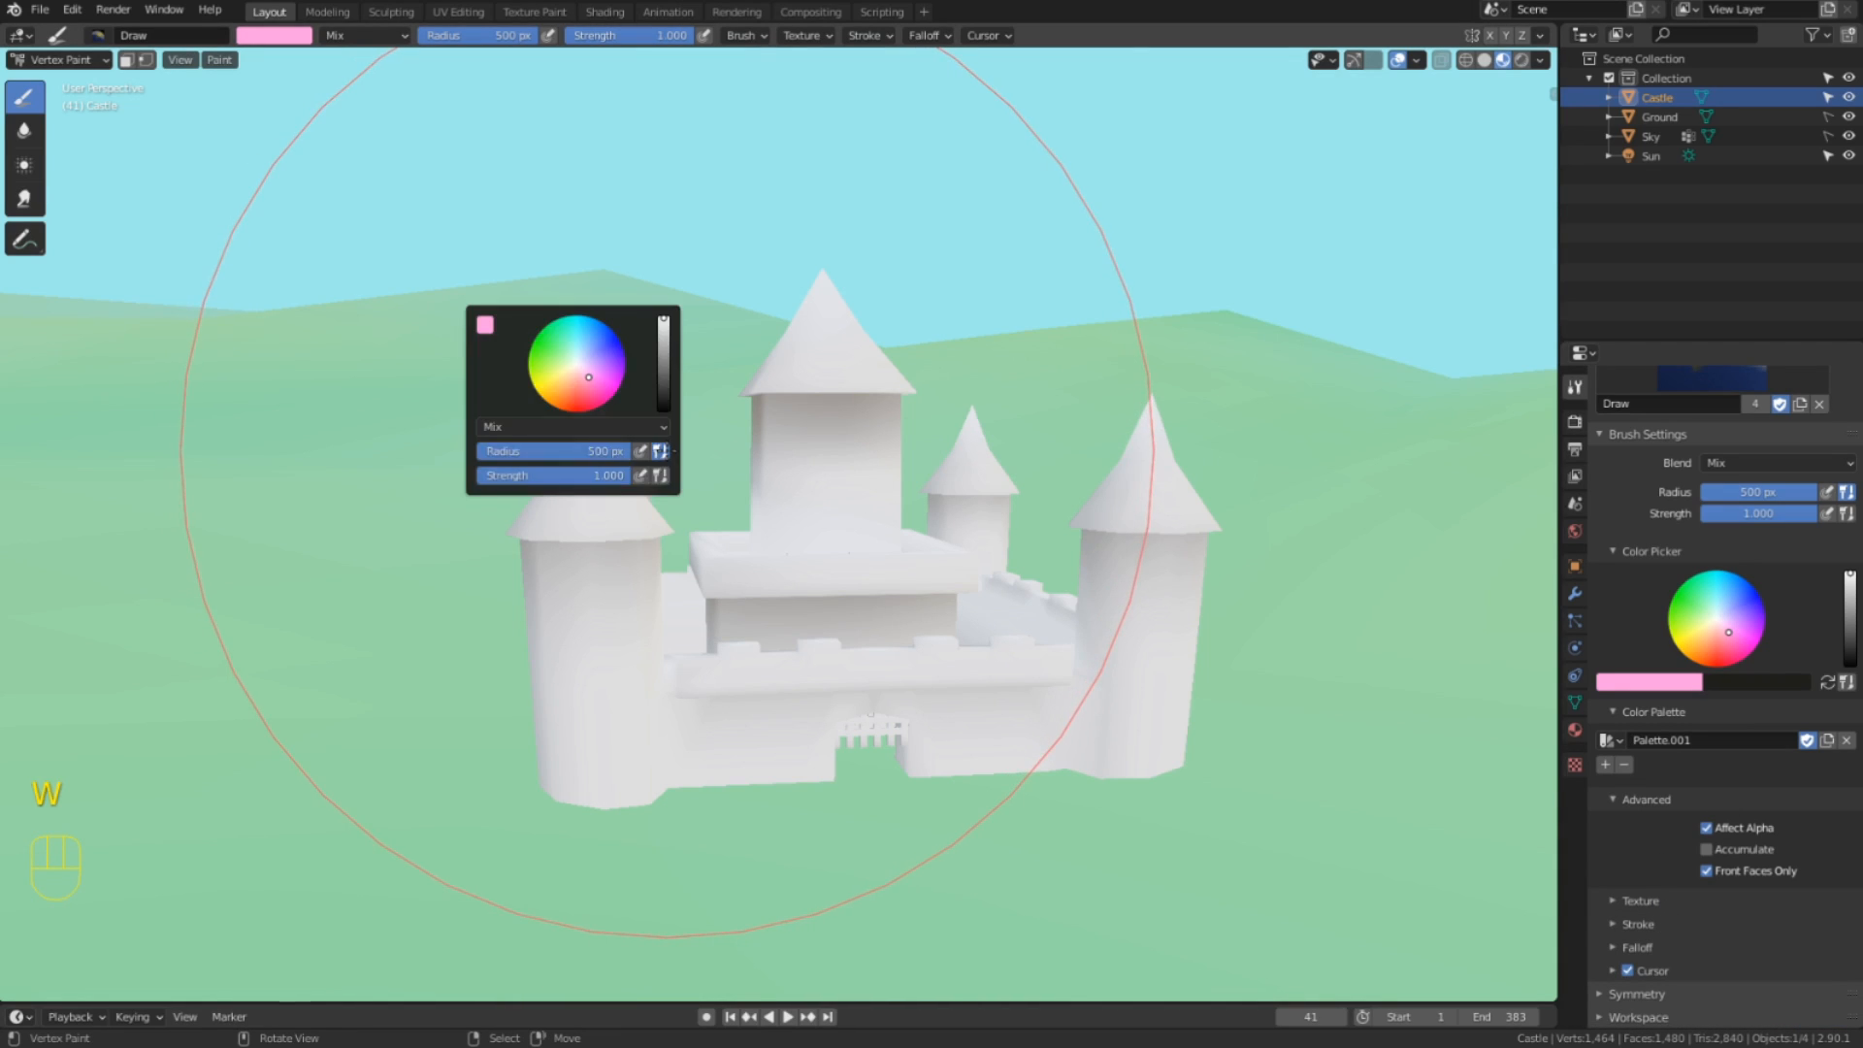
Set the Draw brush to a pale yellow color with a 95 px radius, and swap its primary and secondary colors.
{"action": "left_click", "coordinate": [565, 371]}
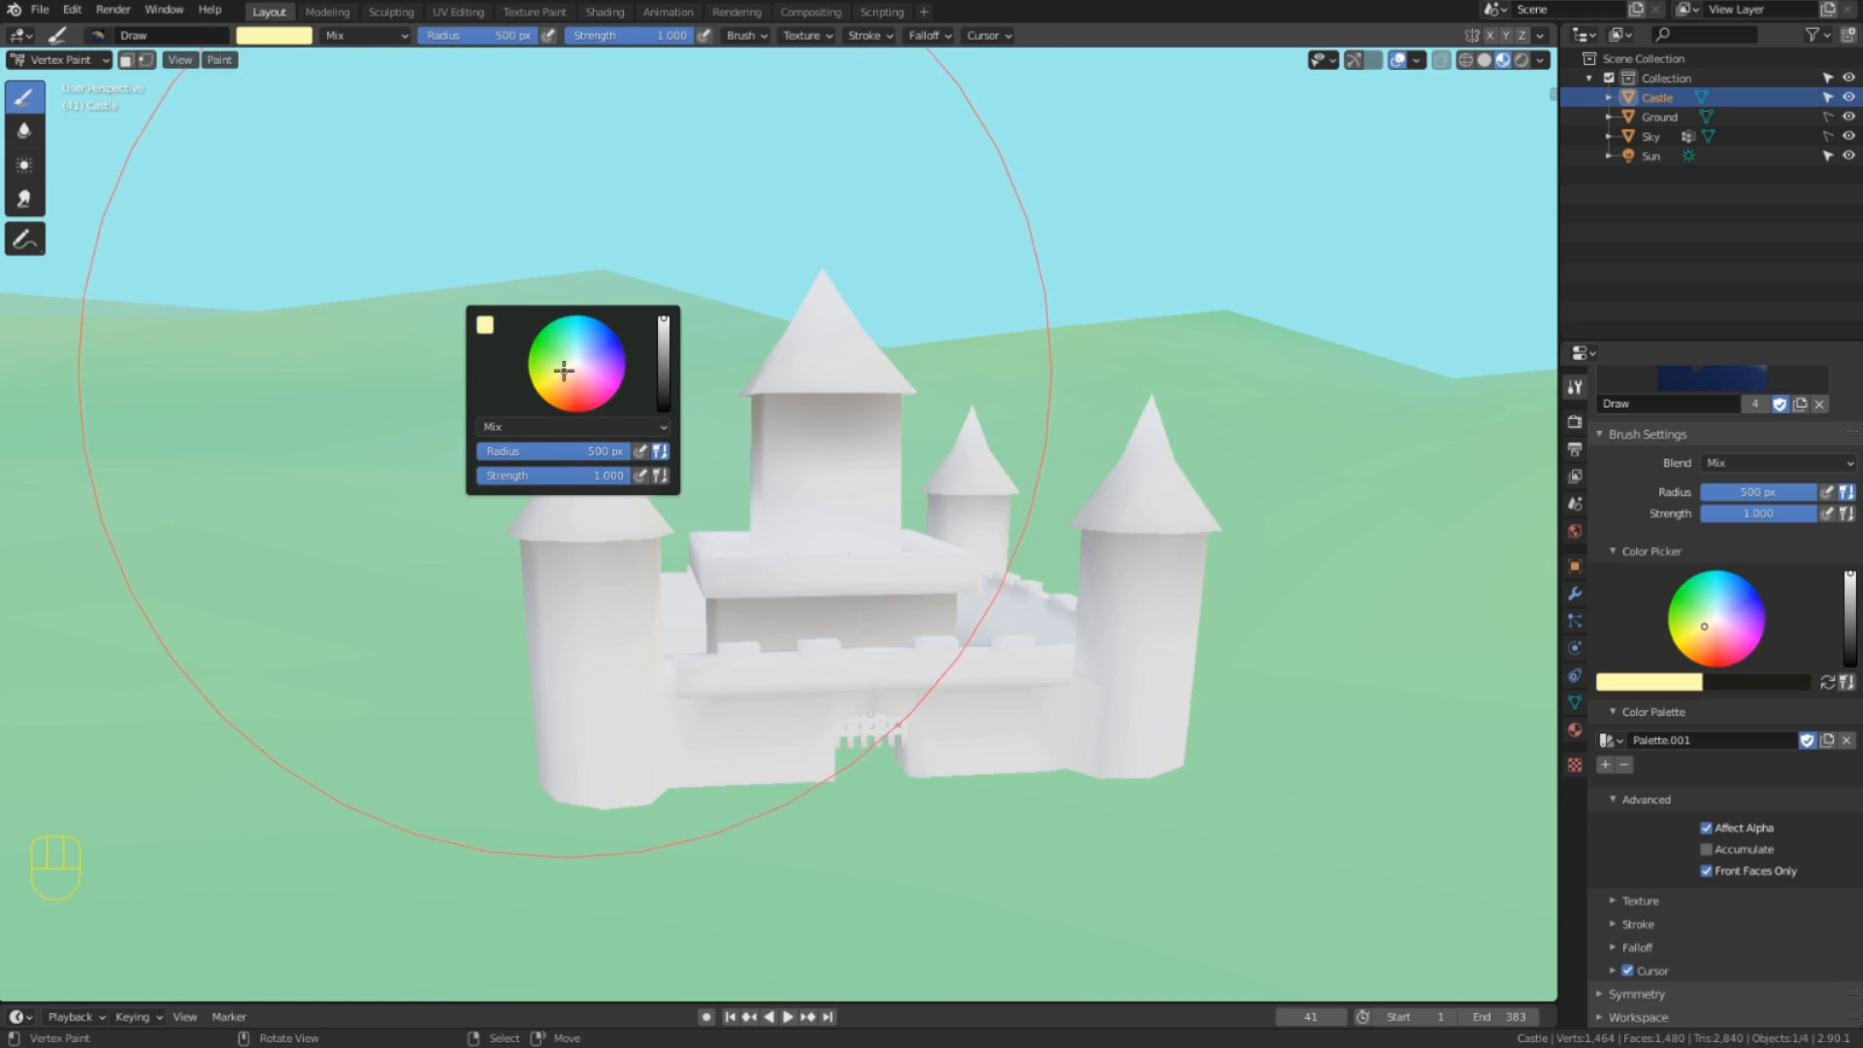
{"action": "left_click_drag", "start_coordinate": [580, 453], "coordinate": [457, 454]}
{"action": "left_click_drag", "start_coordinate": [578, 477], "coordinate": [542, 473]}
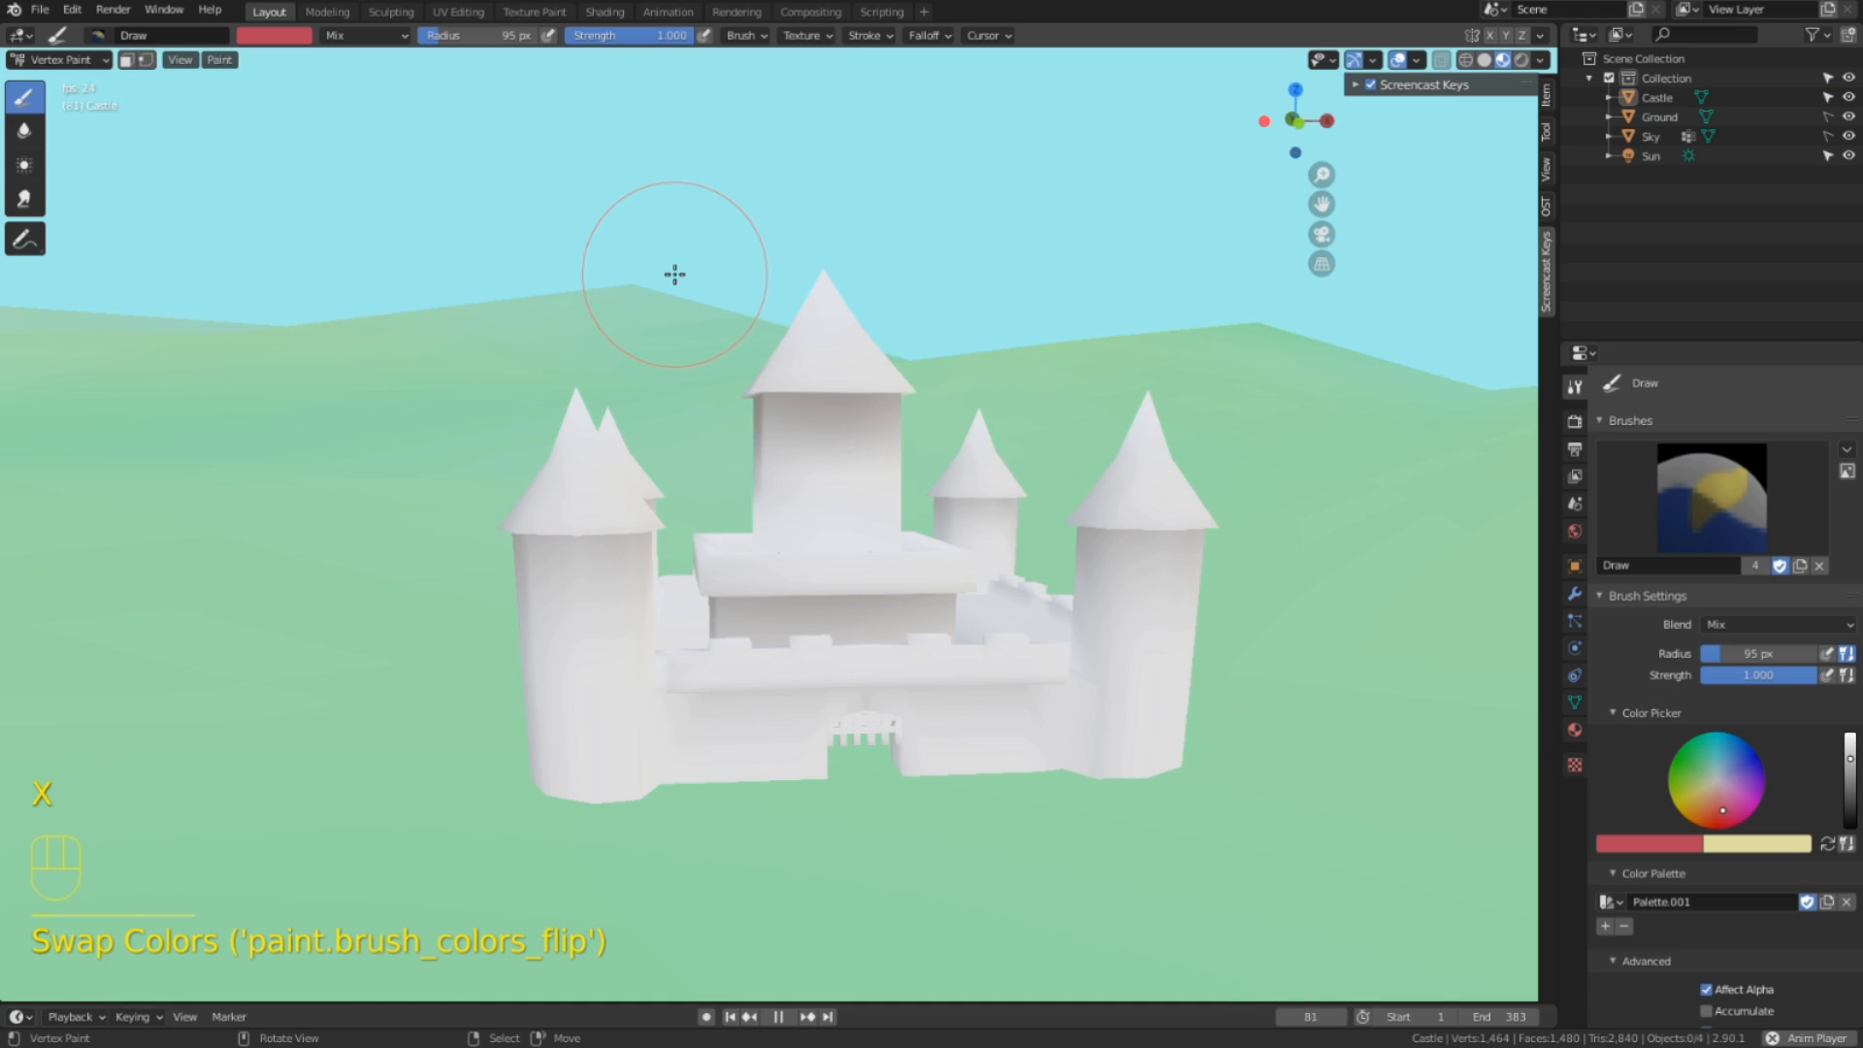
{"action": "key", "text": "w"}
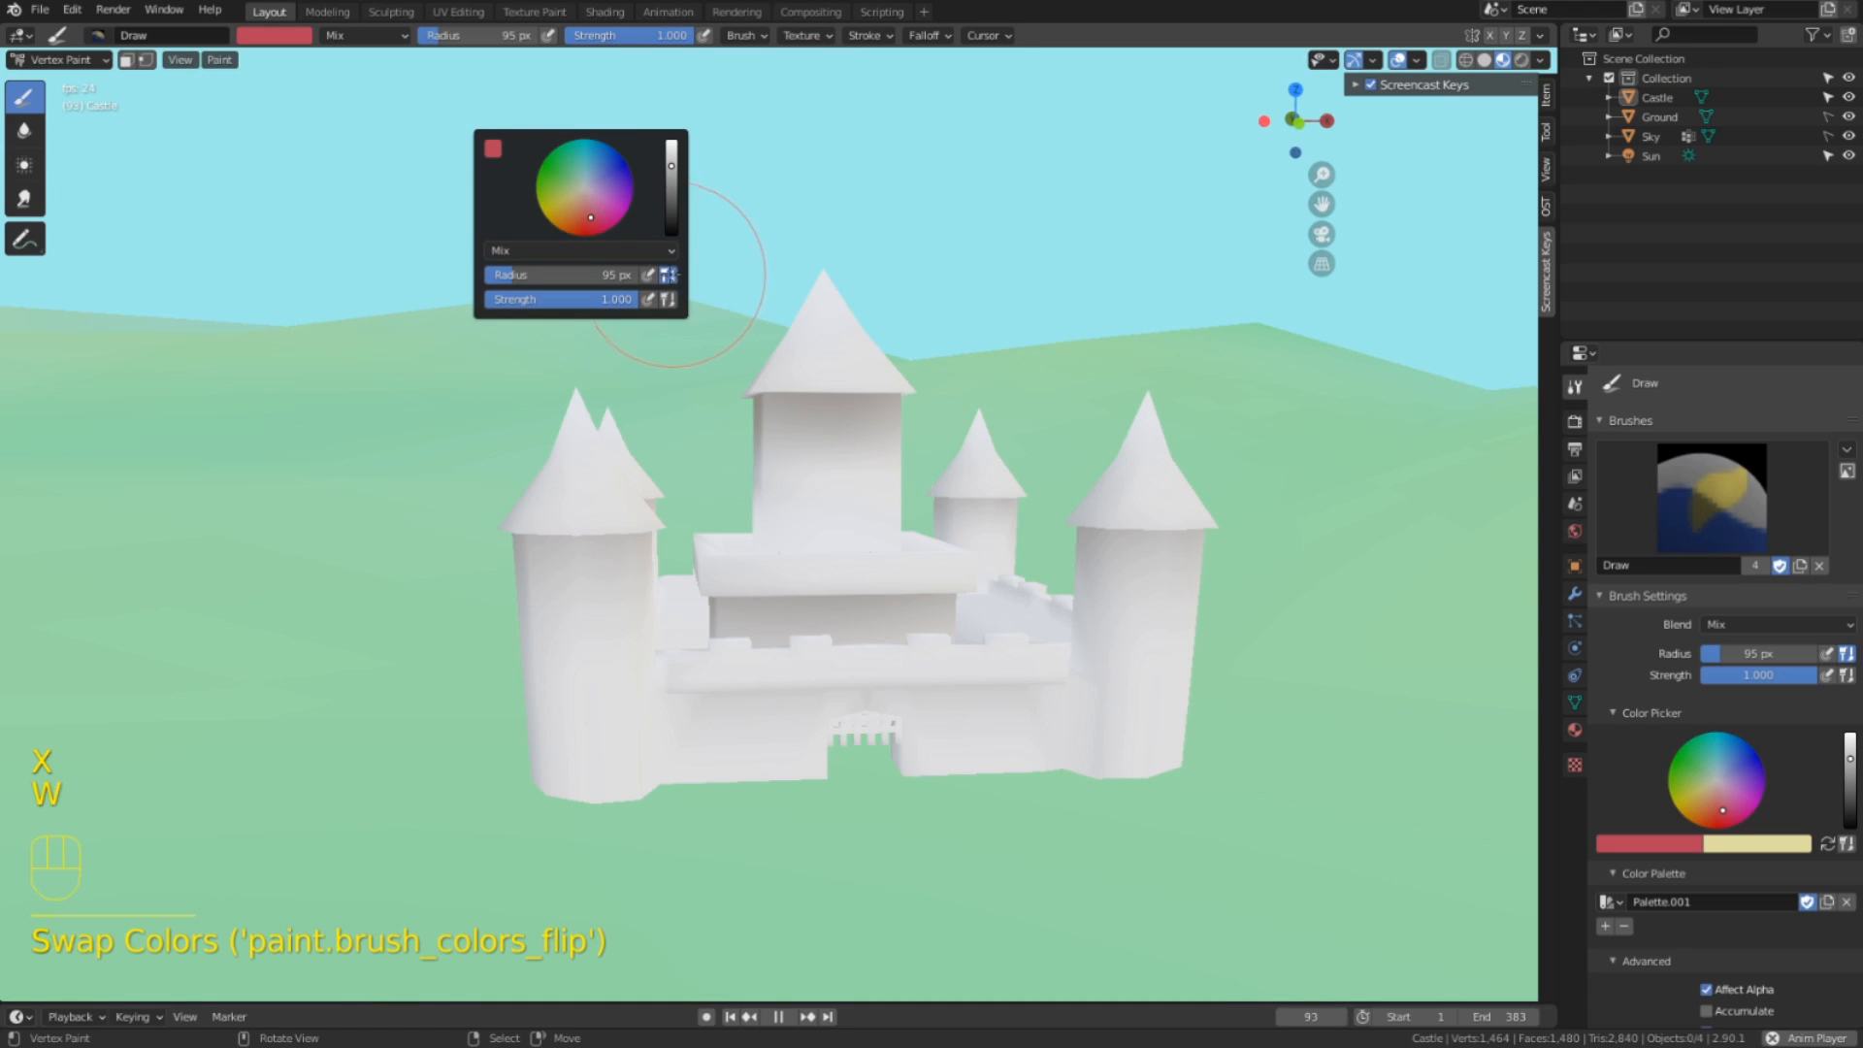
{"action": "key", "text": "x"}
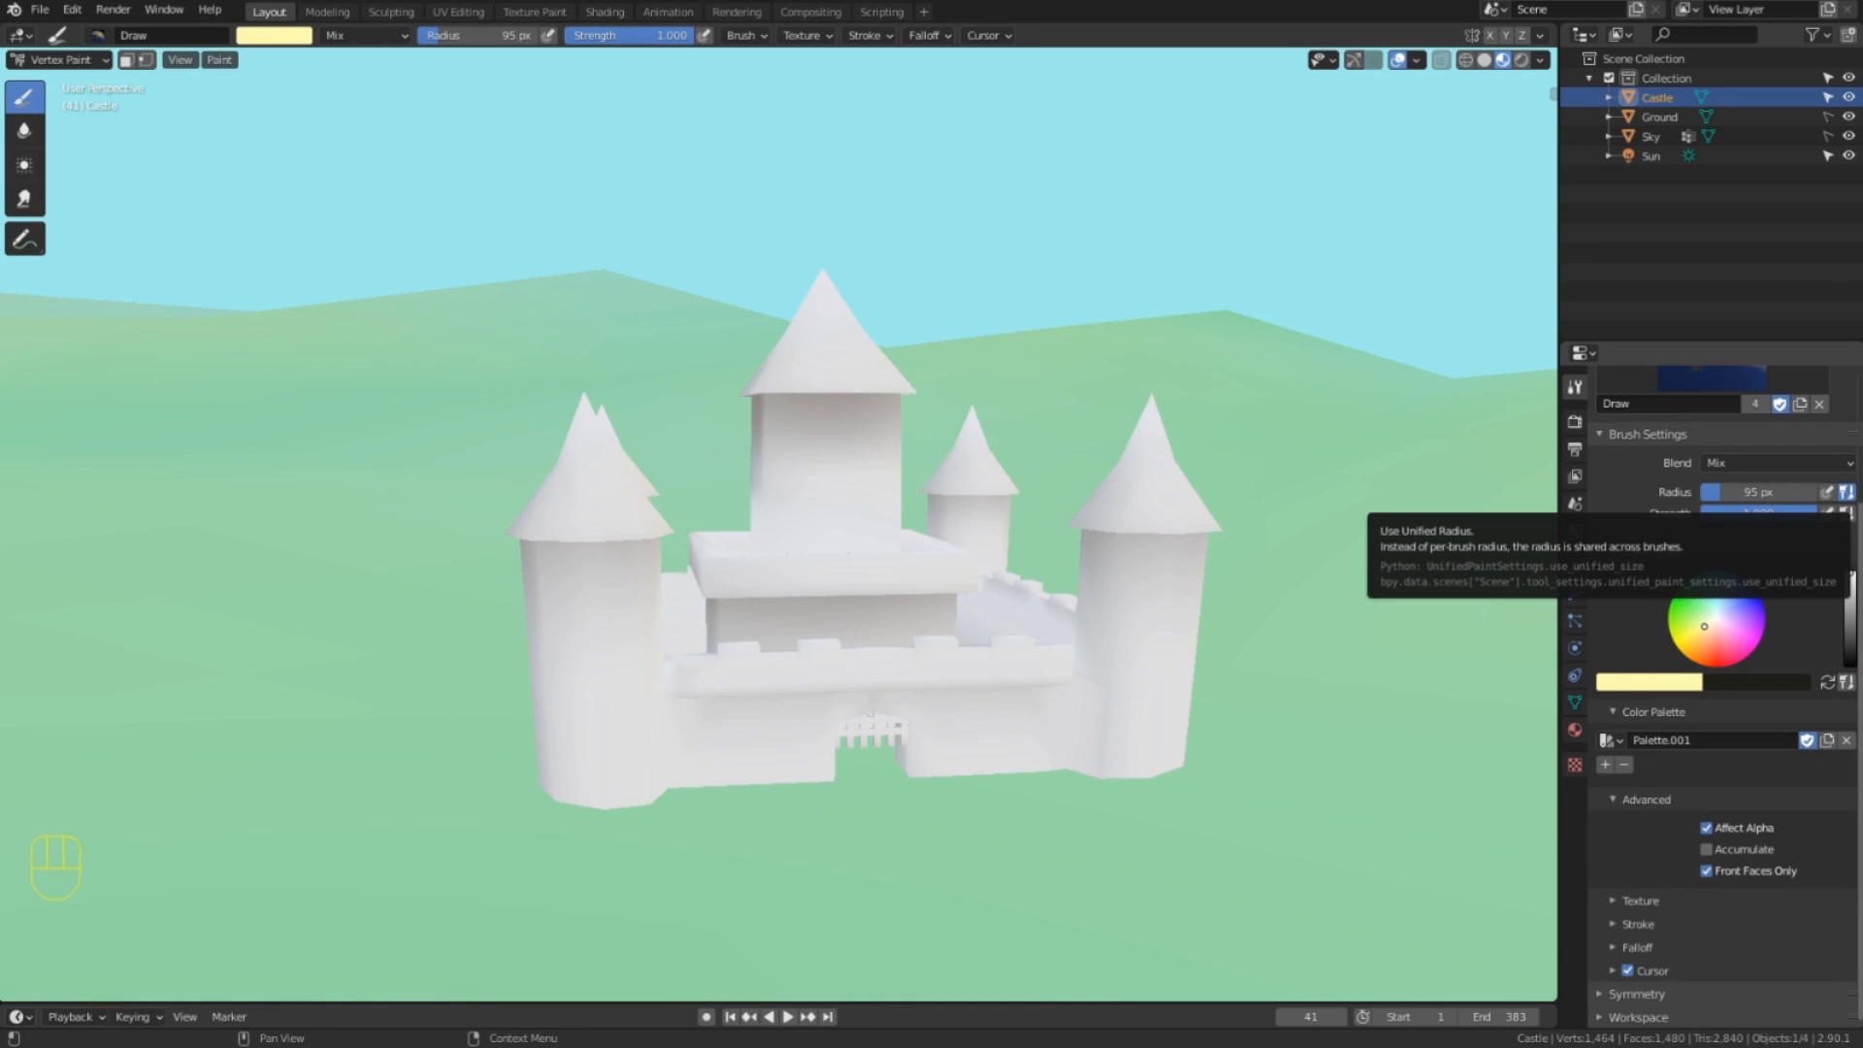
Interactively resize the Draw brush to a 500 px radius over the castle and set its strength to 1.000.
{"action": "key", "text": "f"}
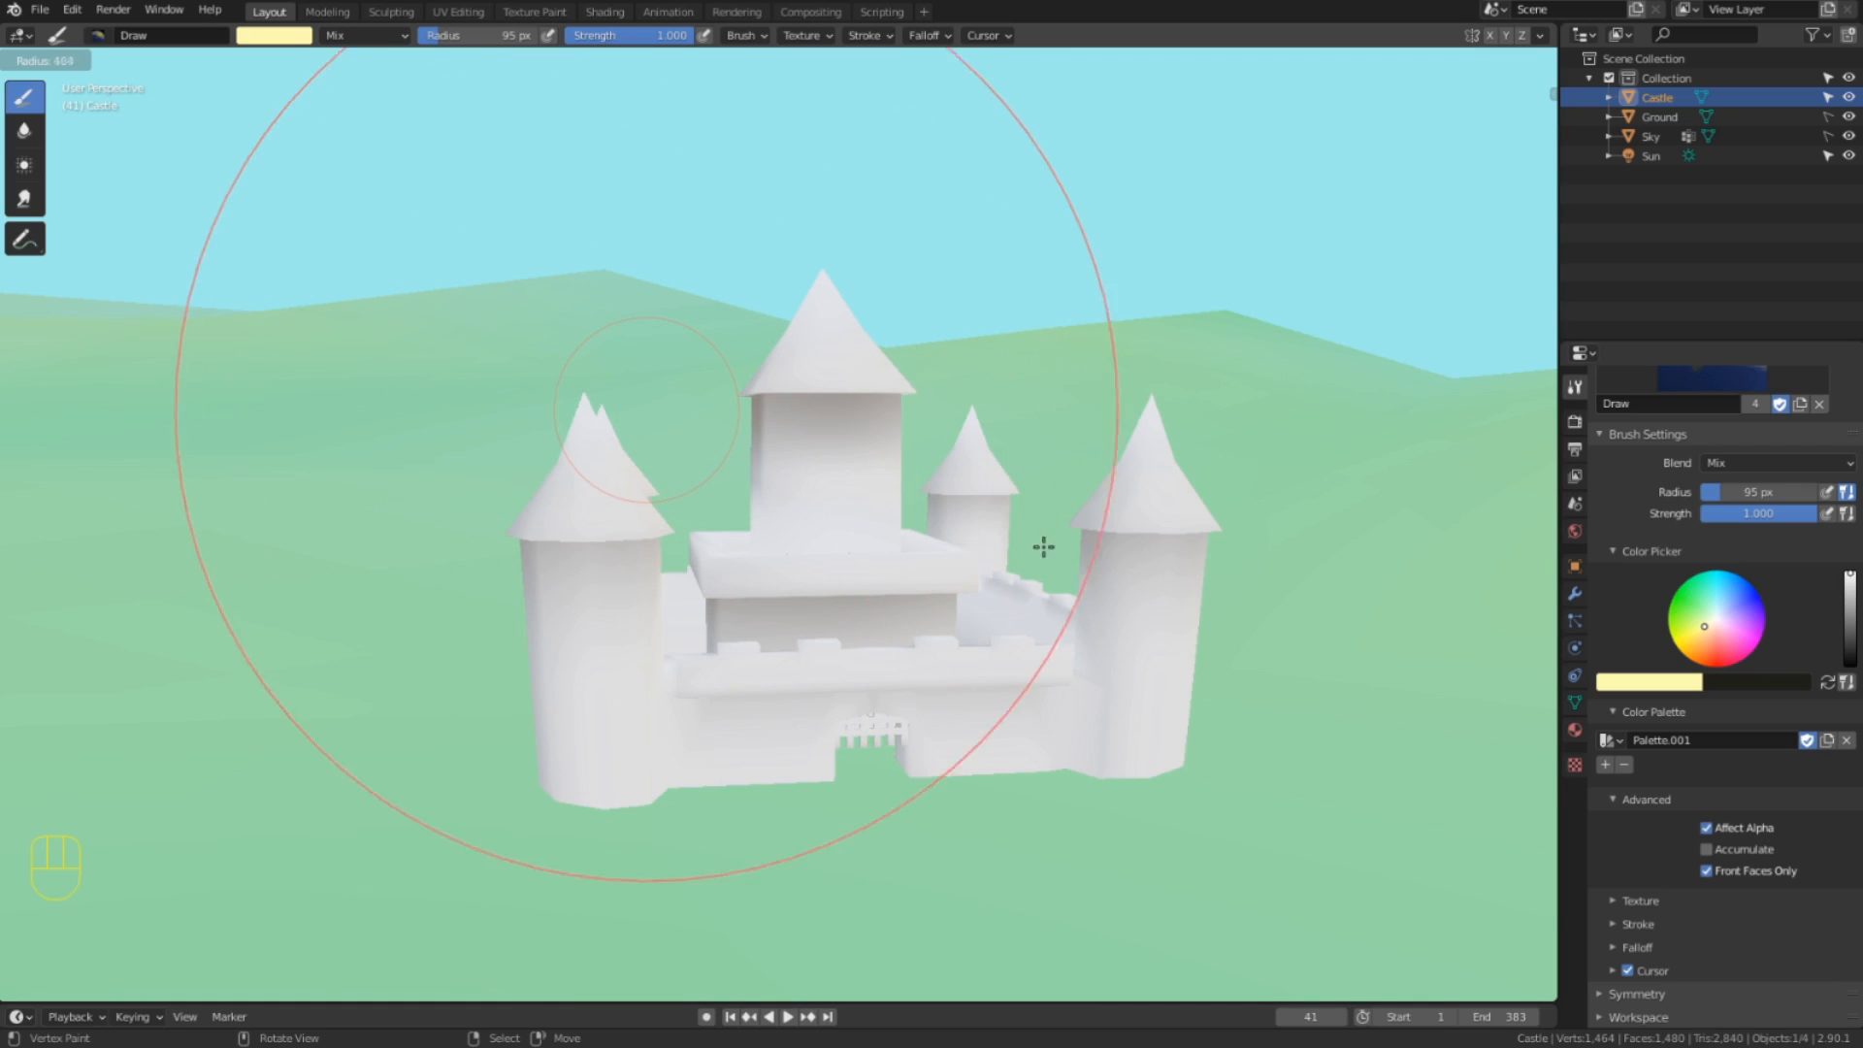
{"action": "left_click", "coordinate": [1096, 553]}
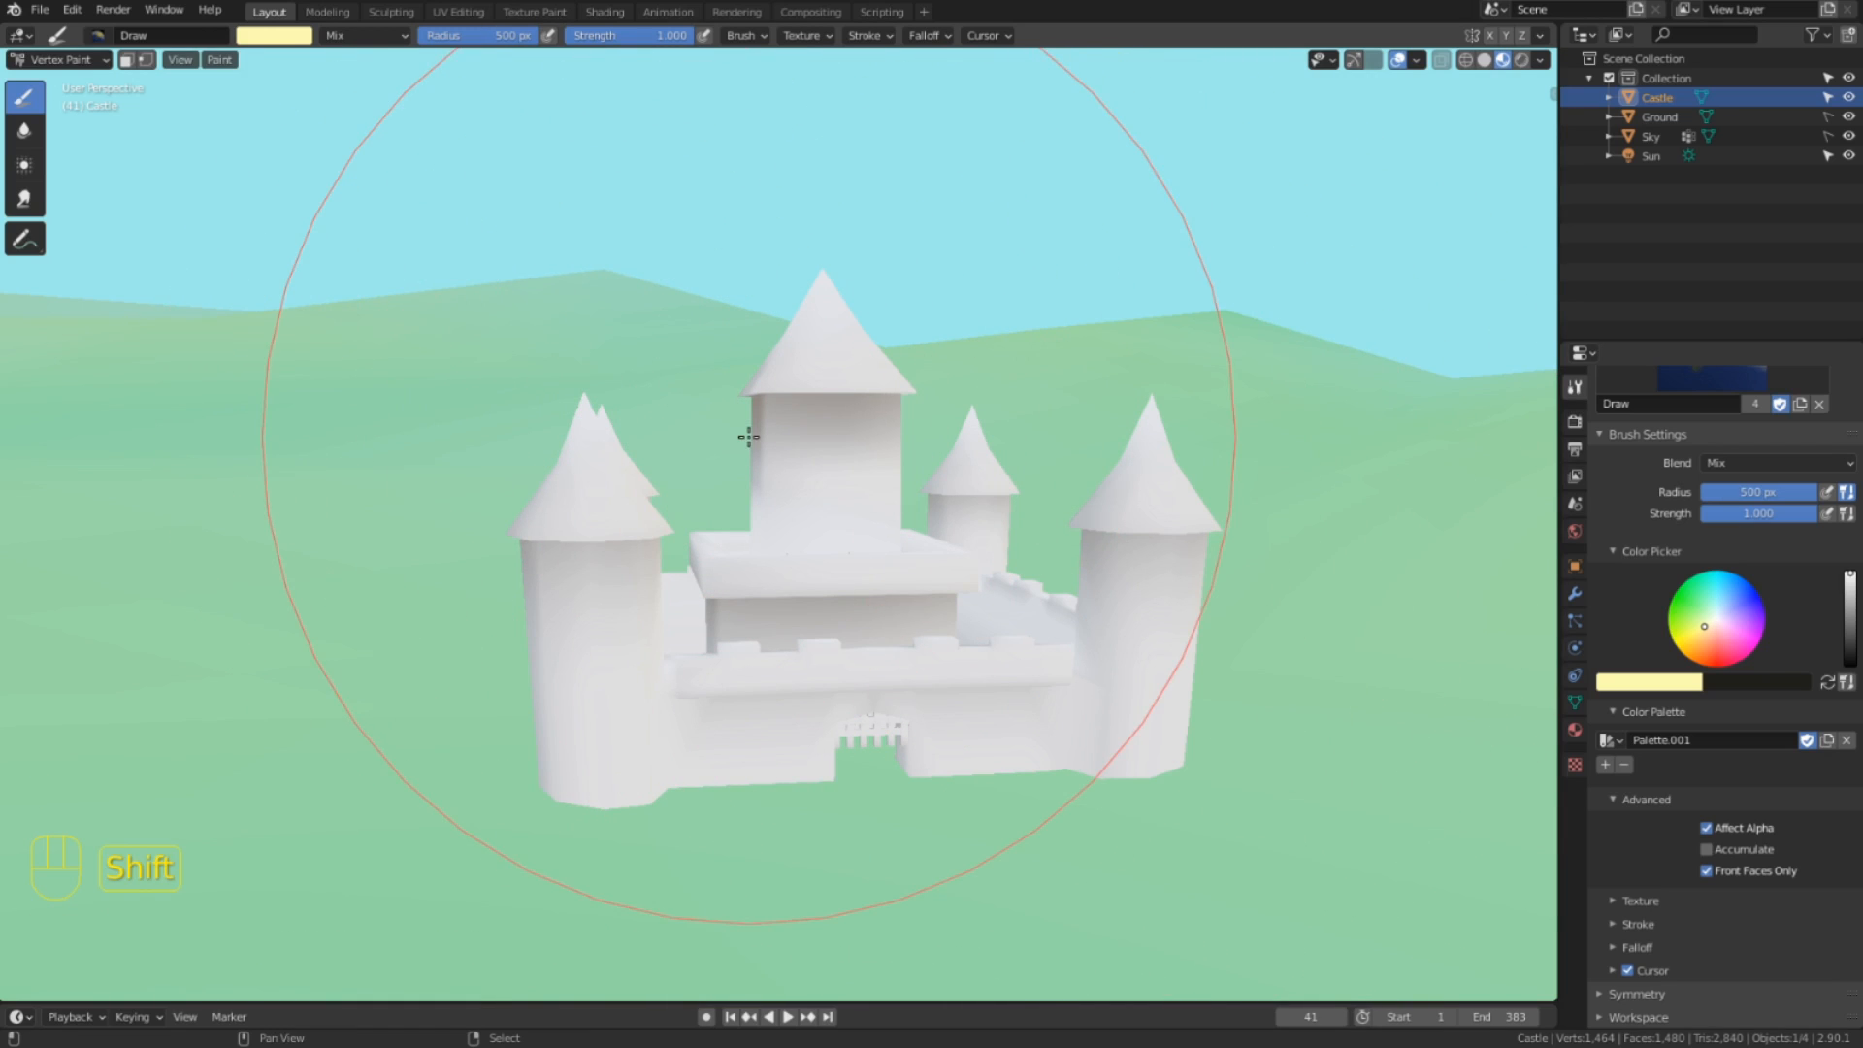
{"action": "key", "text": "shift+f"}
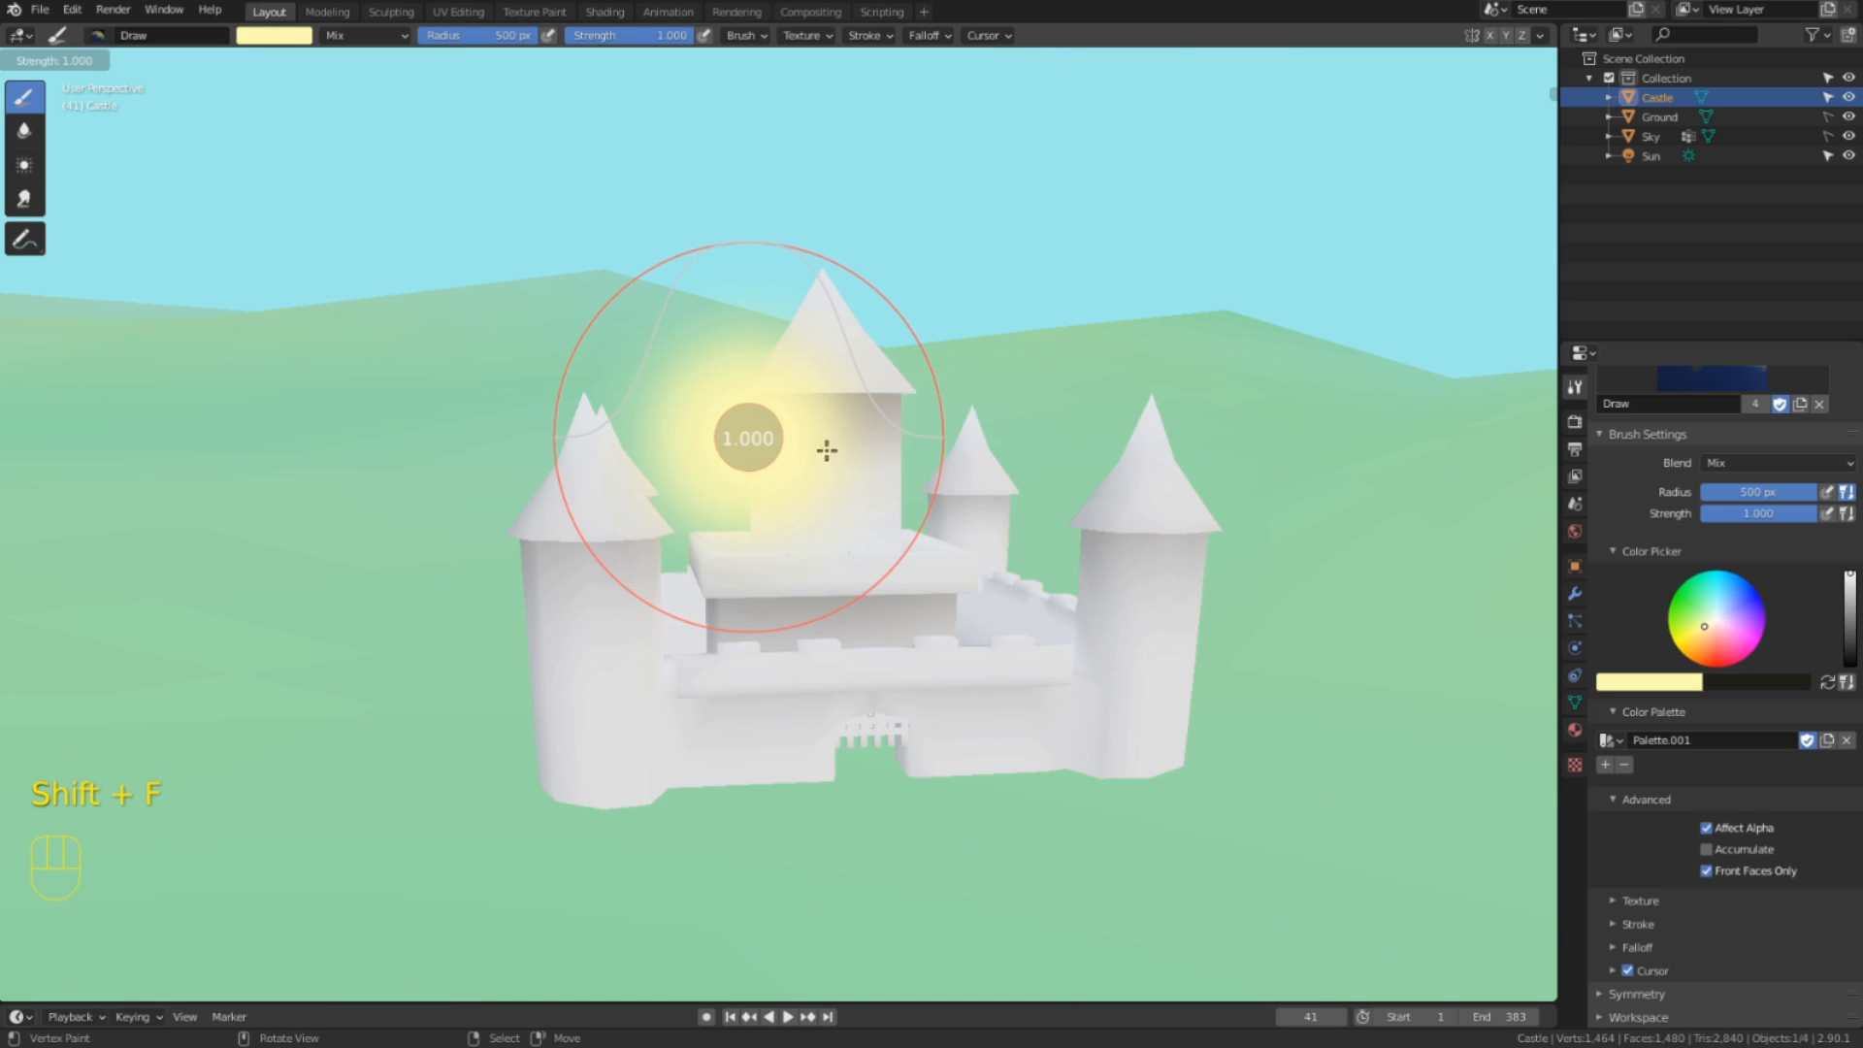
{"action": "left_click", "coordinate": [591, 446]}
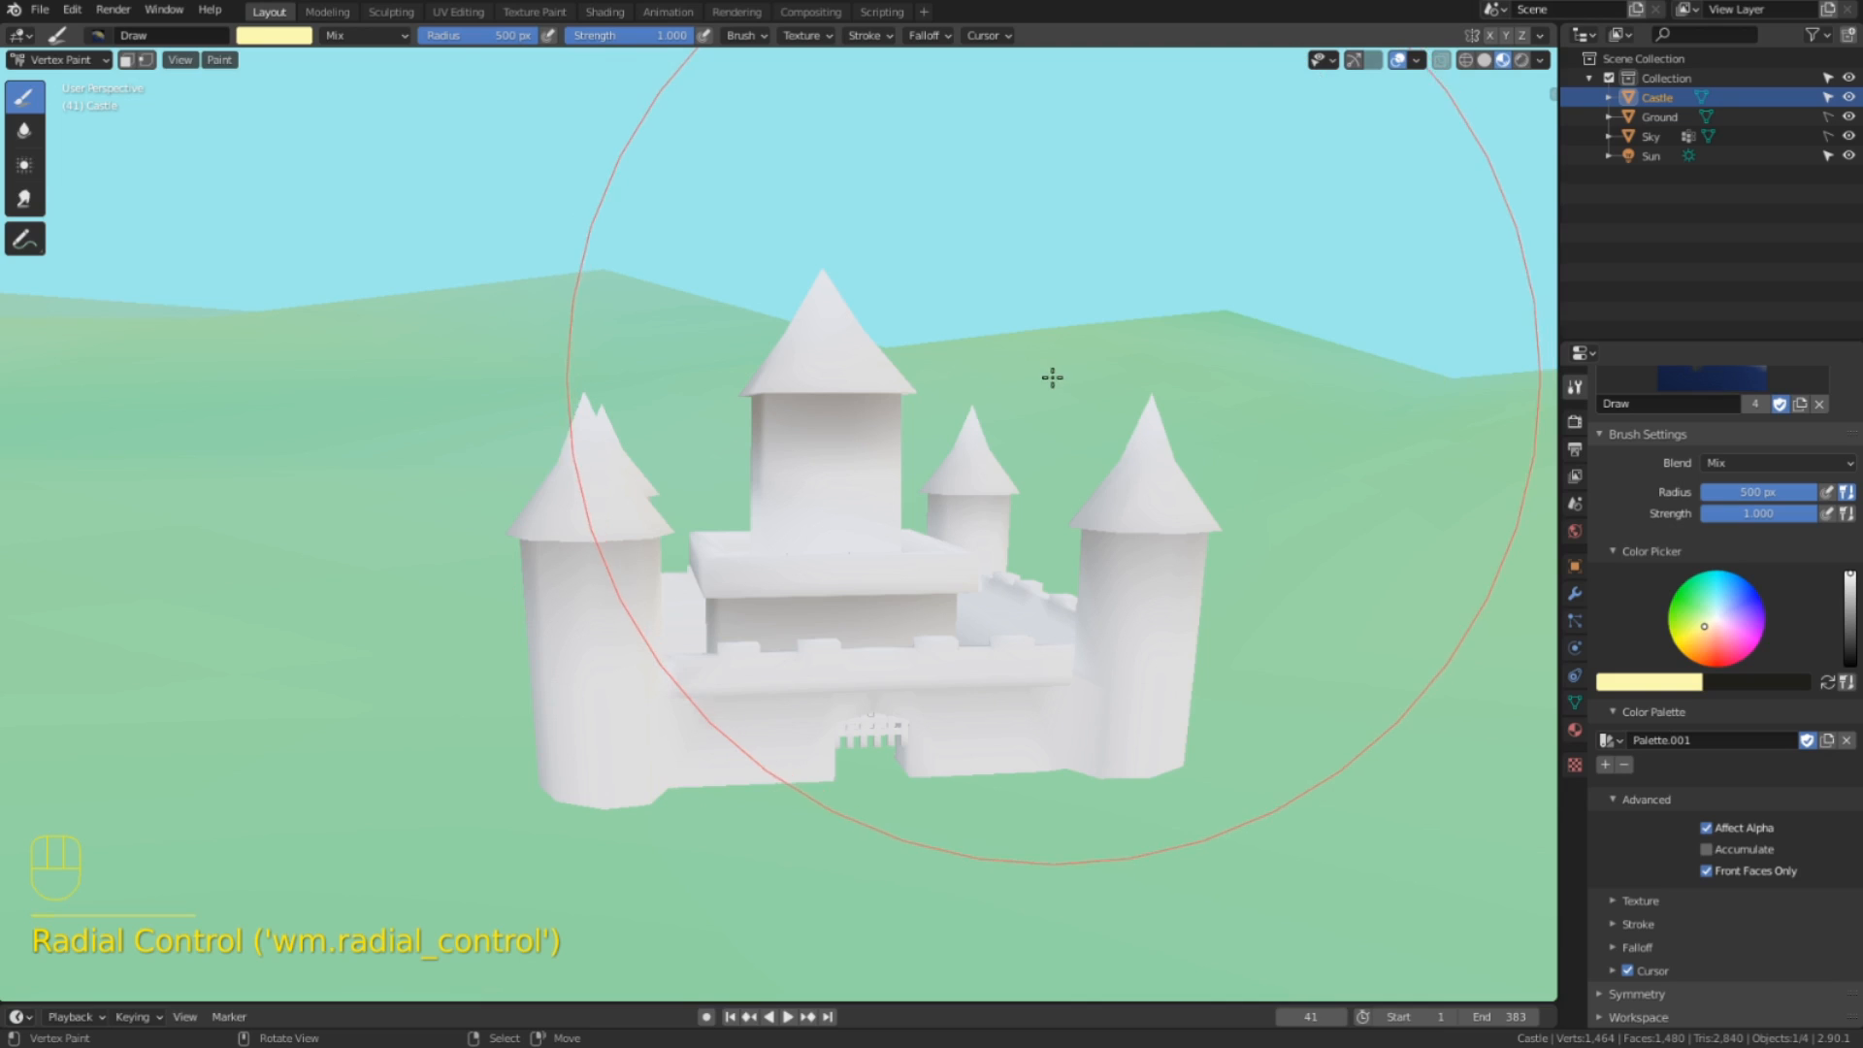
Sample brush colors from the sky and from several spots on the castle, finishing near the gate.
{"action": "key", "text": "s"}
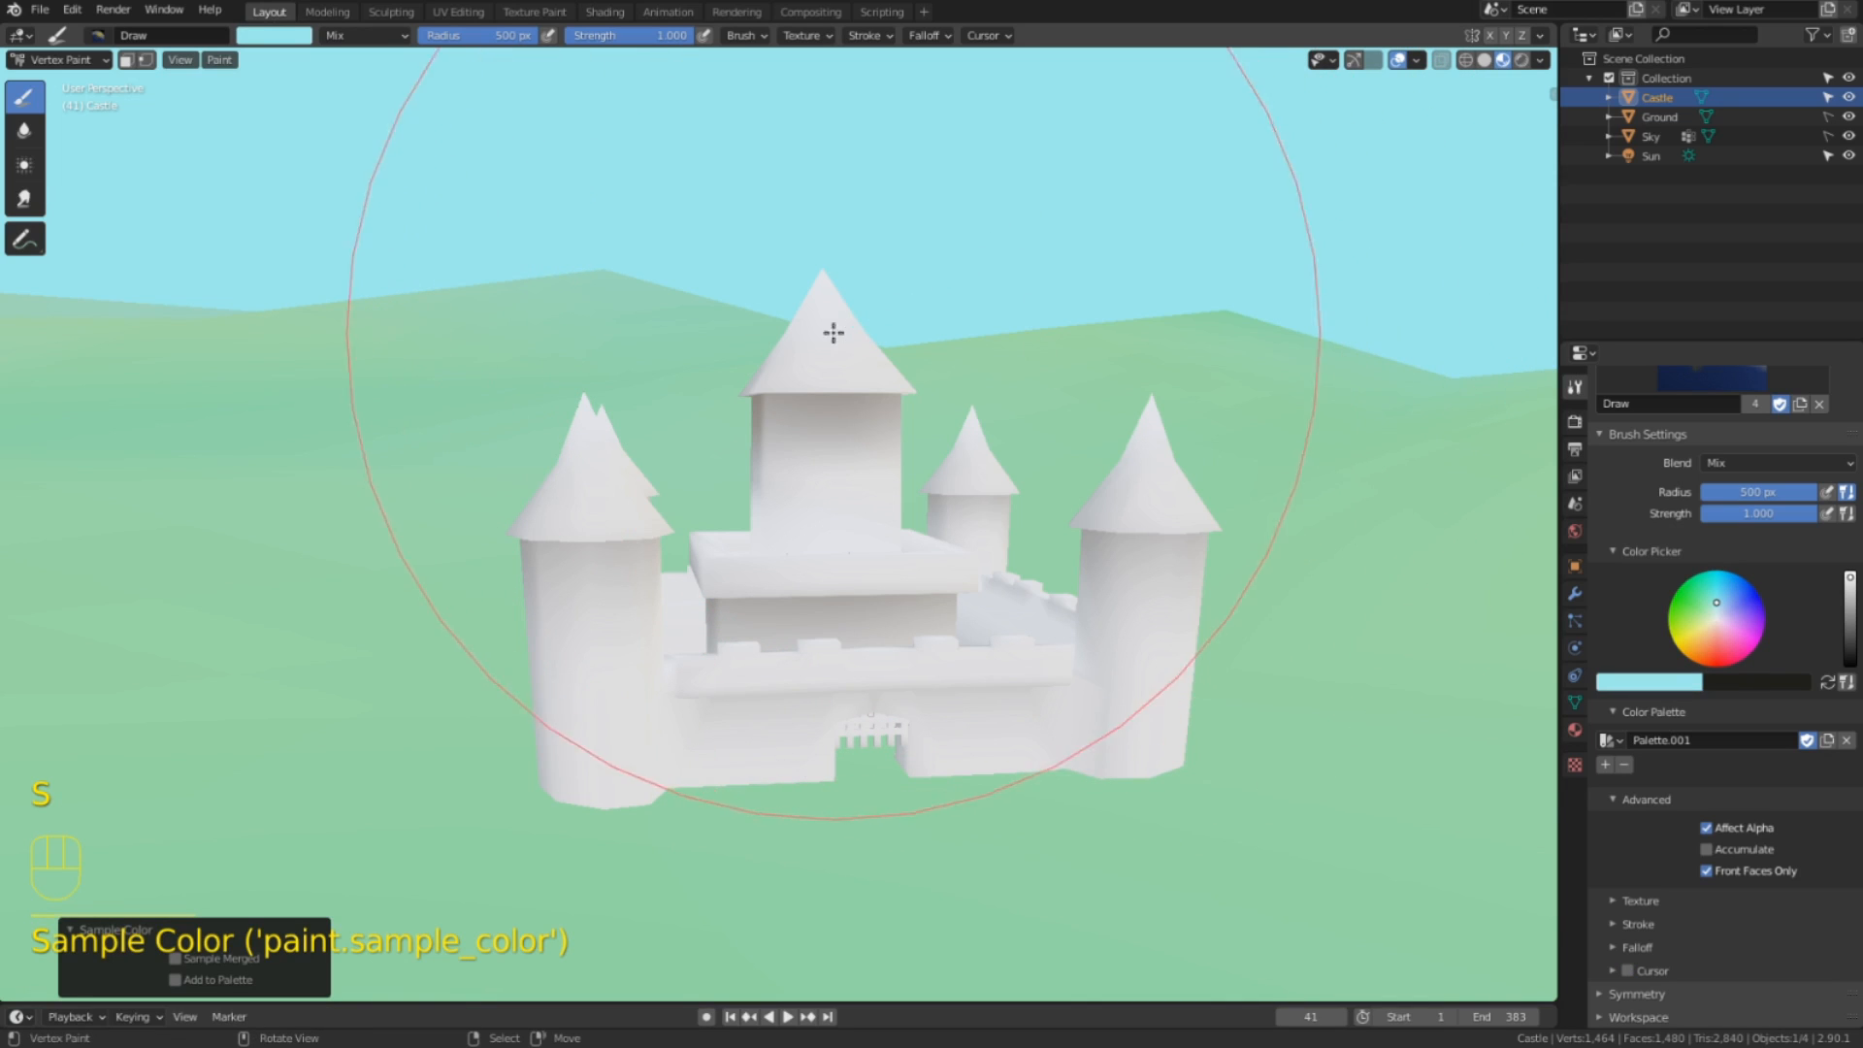
{"action": "key", "text": "s"}
{"action": "key", "text": "s"}
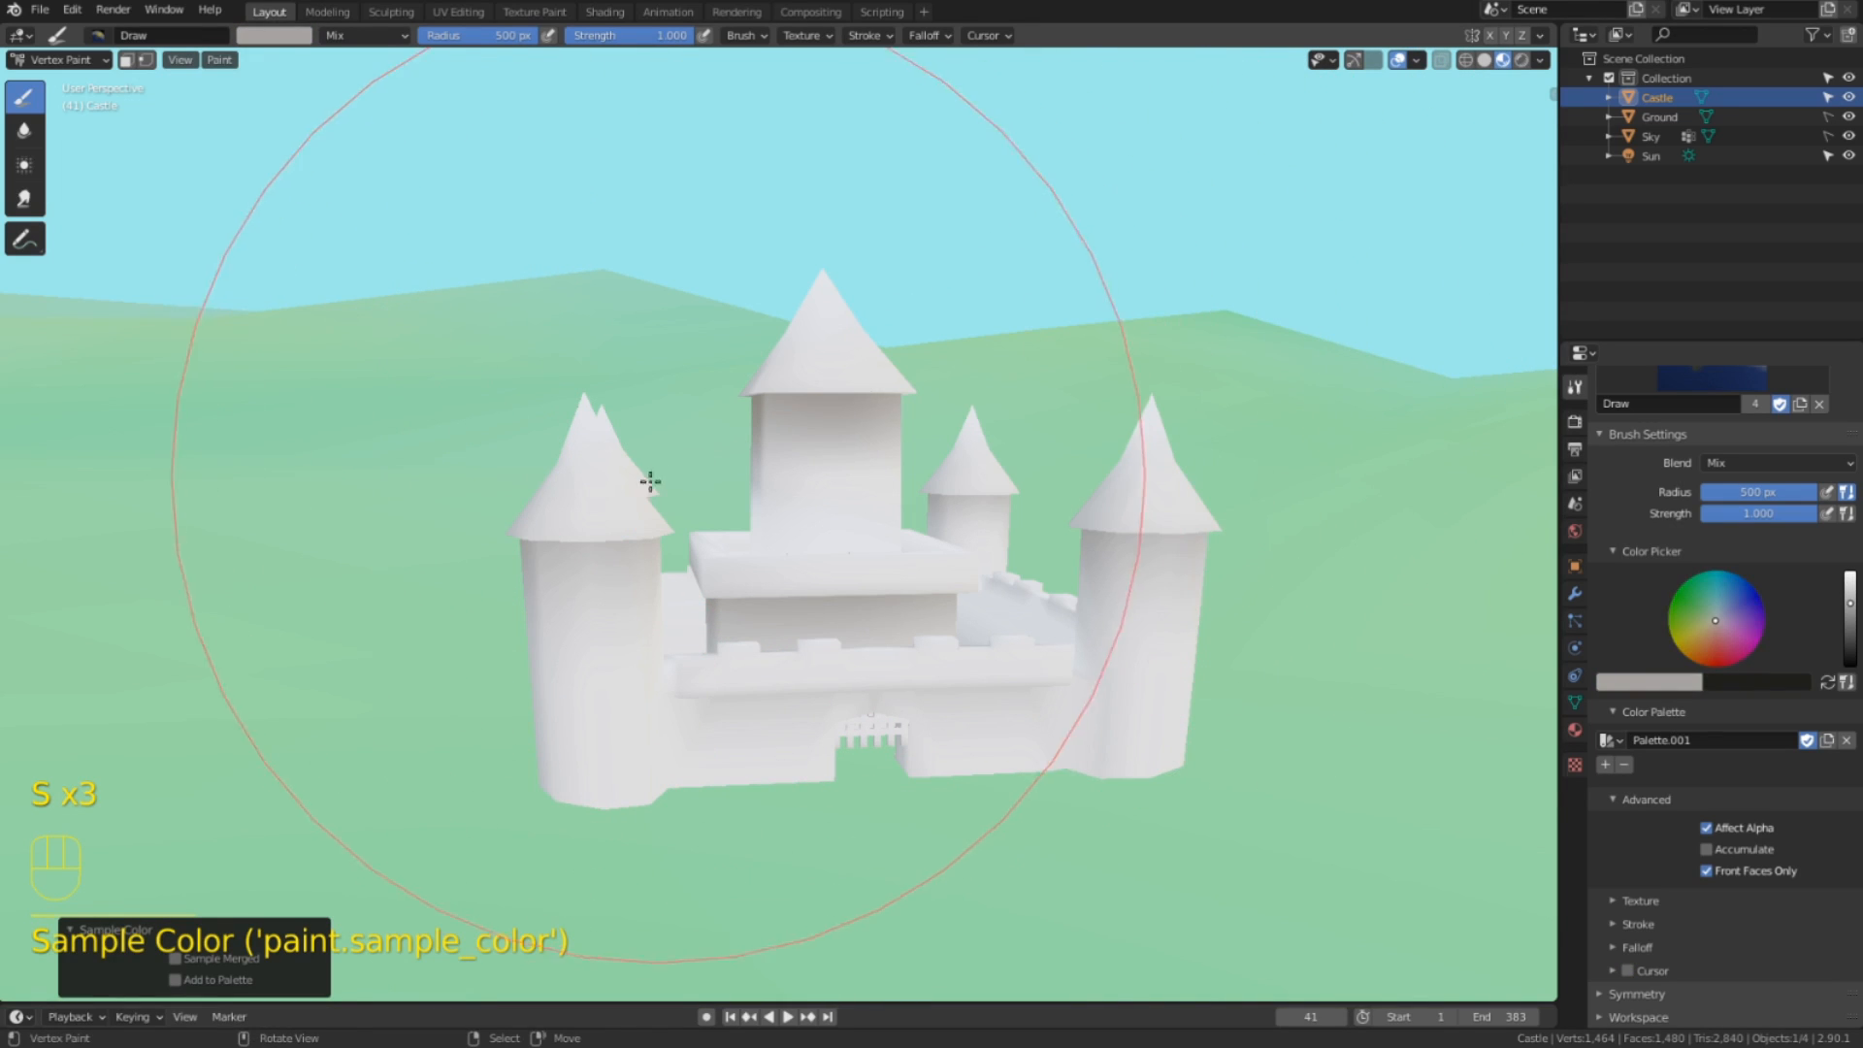
{"action": "key", "text": "s"}
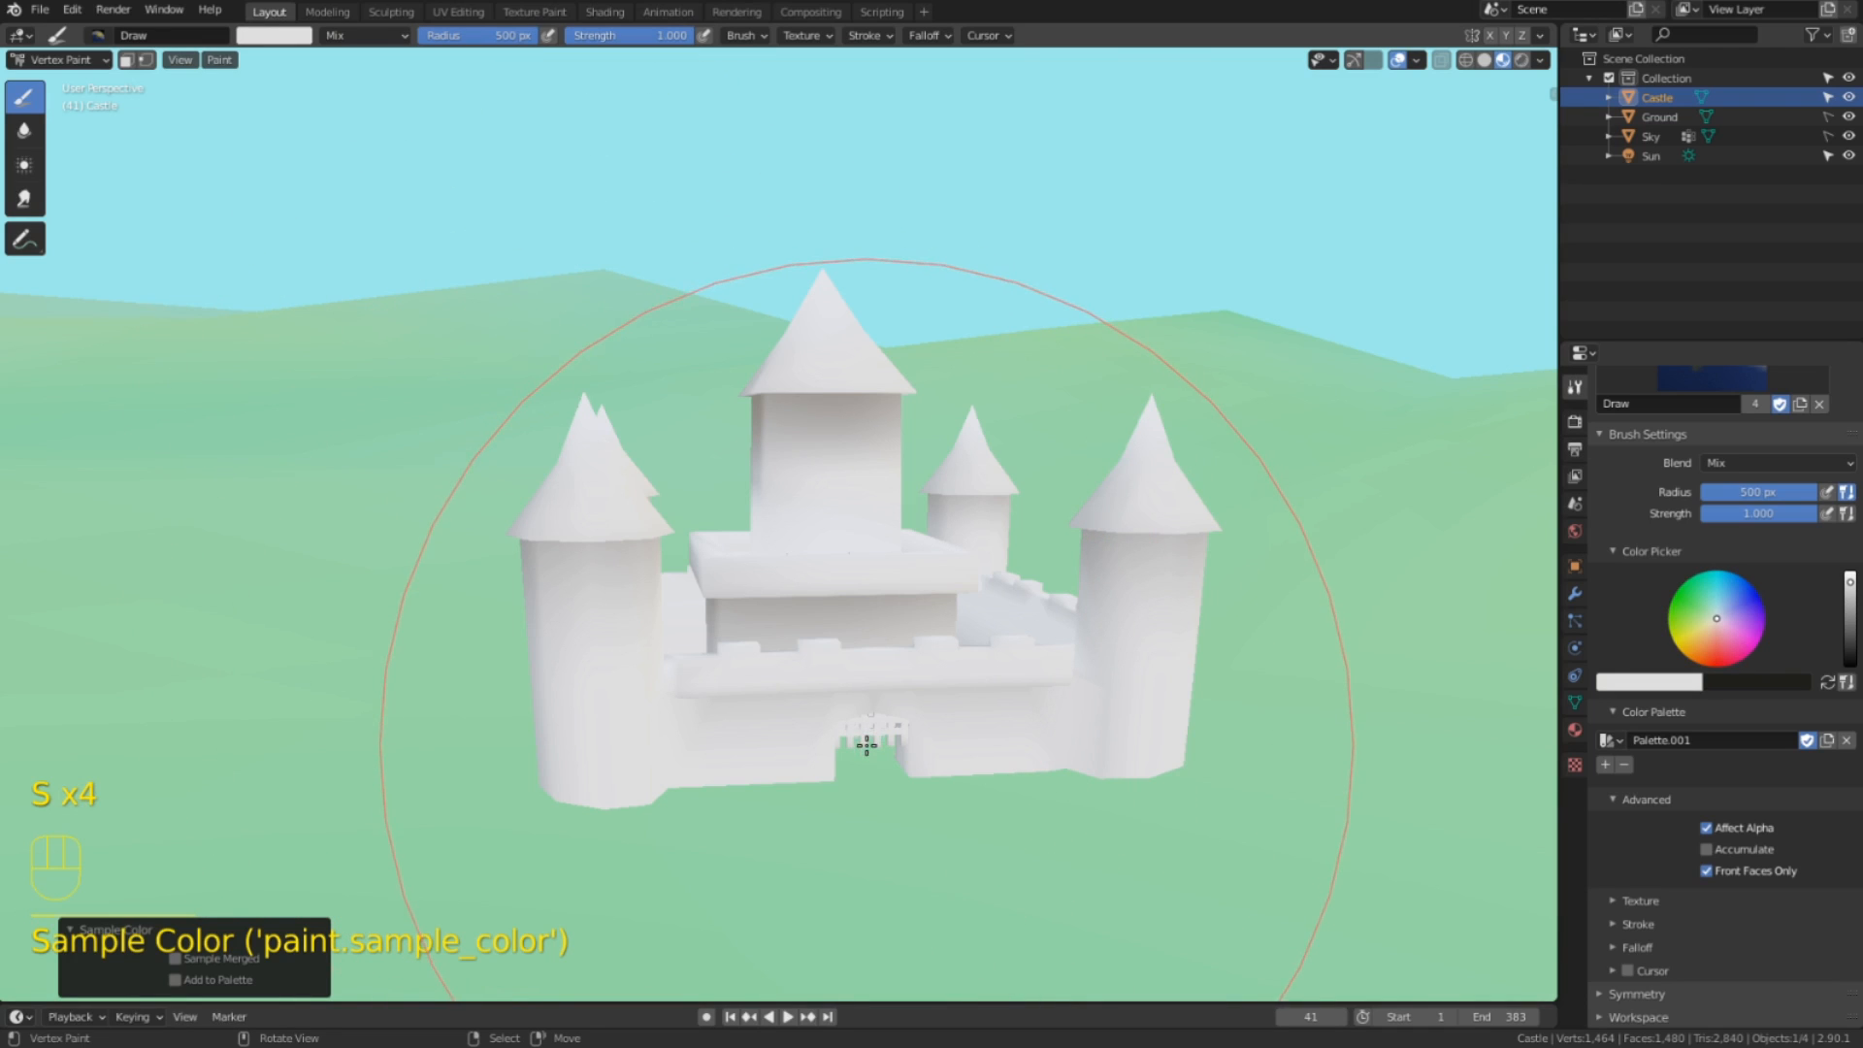
{"action": "key", "text": "s"}
{"action": "mouse_move", "coordinate": [877, 649]}
{"action": "middle_mouse_down"}
{"action": "mouse_move", "coordinate": [940, 571]}
{"action": "mouse_move", "coordinate": [1056, 620]}
{"action": "mouse_move", "coordinate": [1094, 602]}
{"action": "middle_mouse_up"}
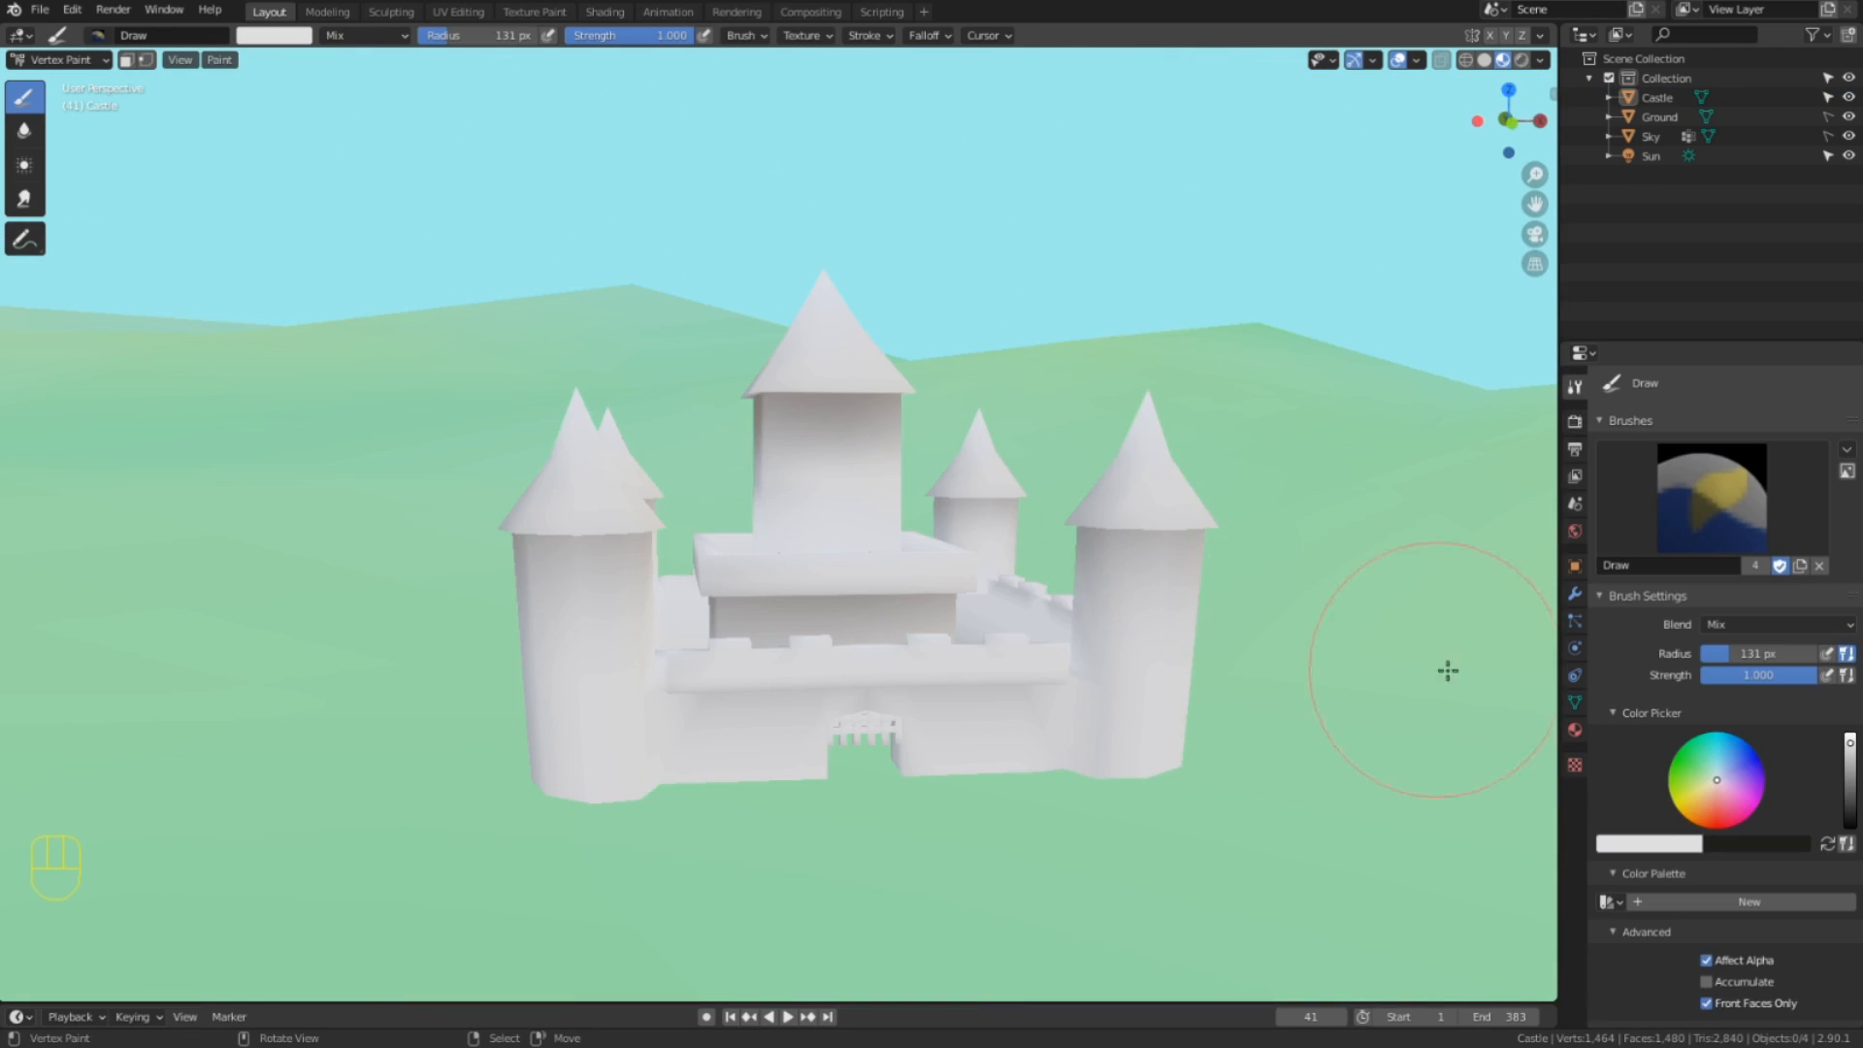
Make Base Color the active vertex color layer of the castle mesh.
{"action": "left_click", "coordinate": [1575, 702]}
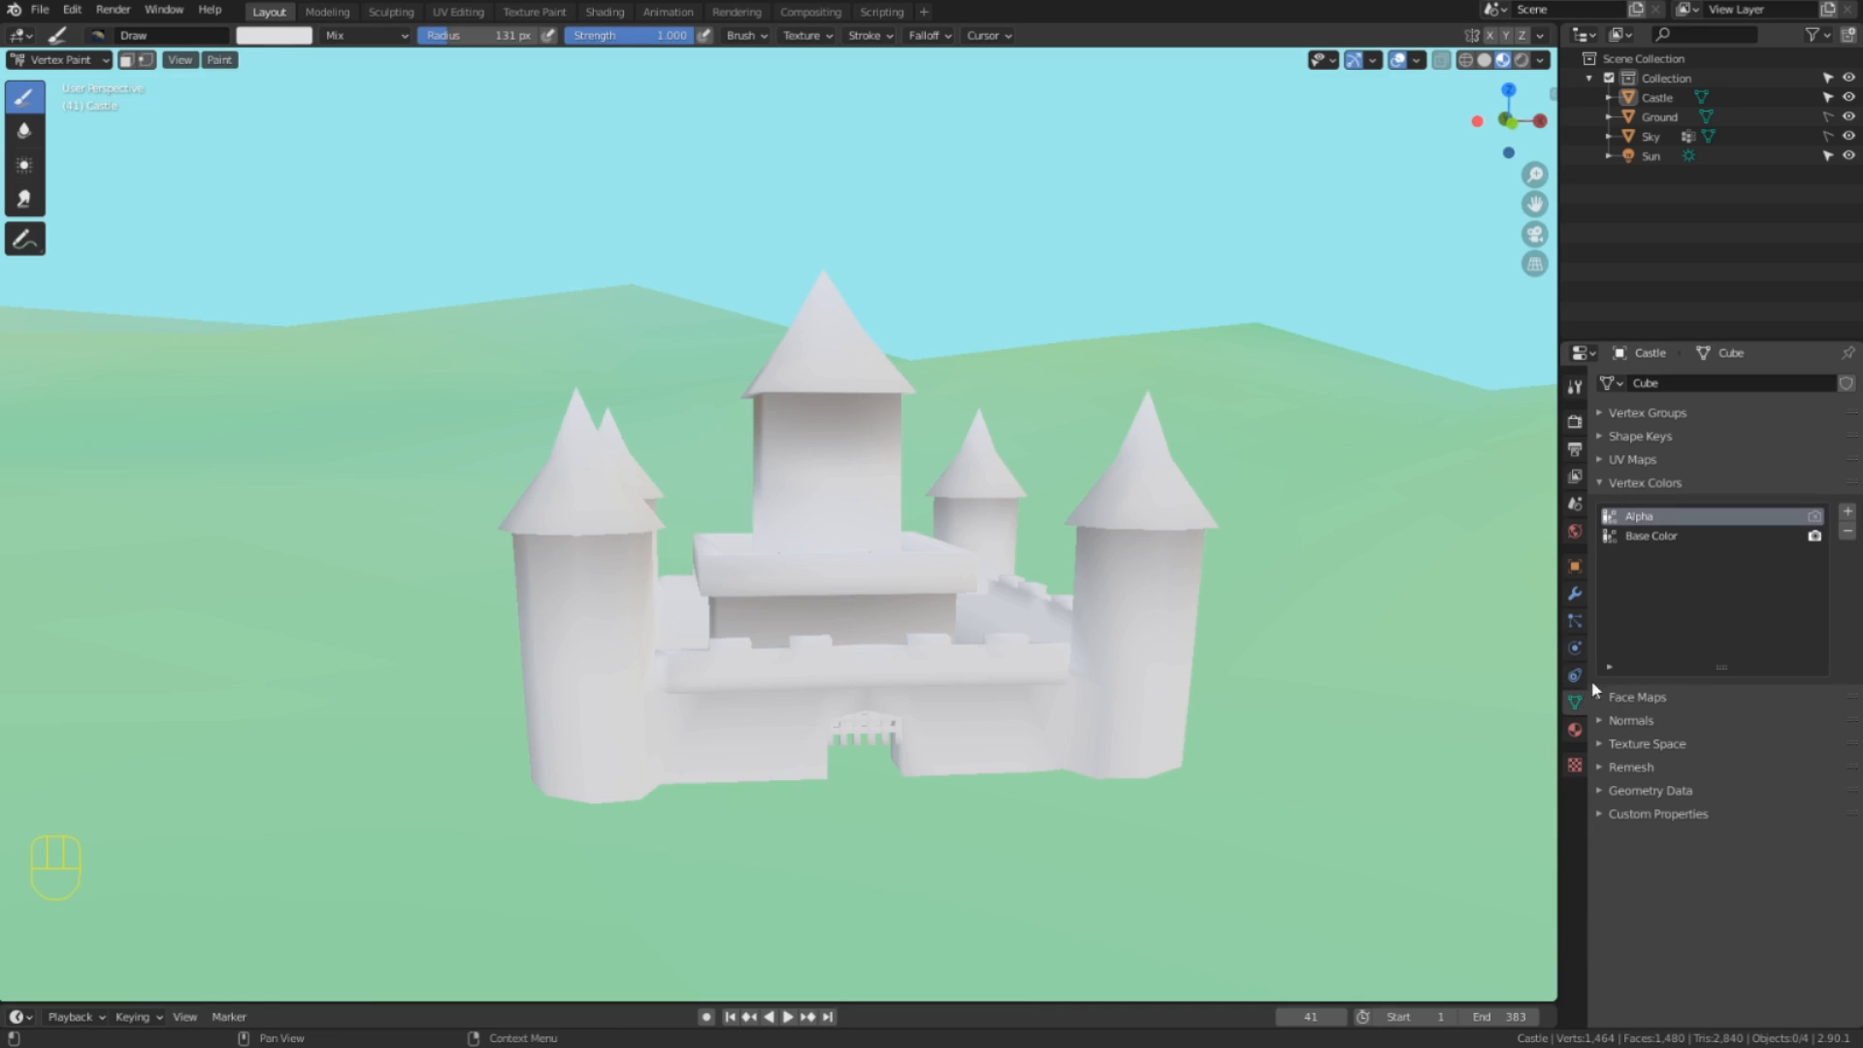
{"action": "left_click", "coordinate": [1663, 544]}
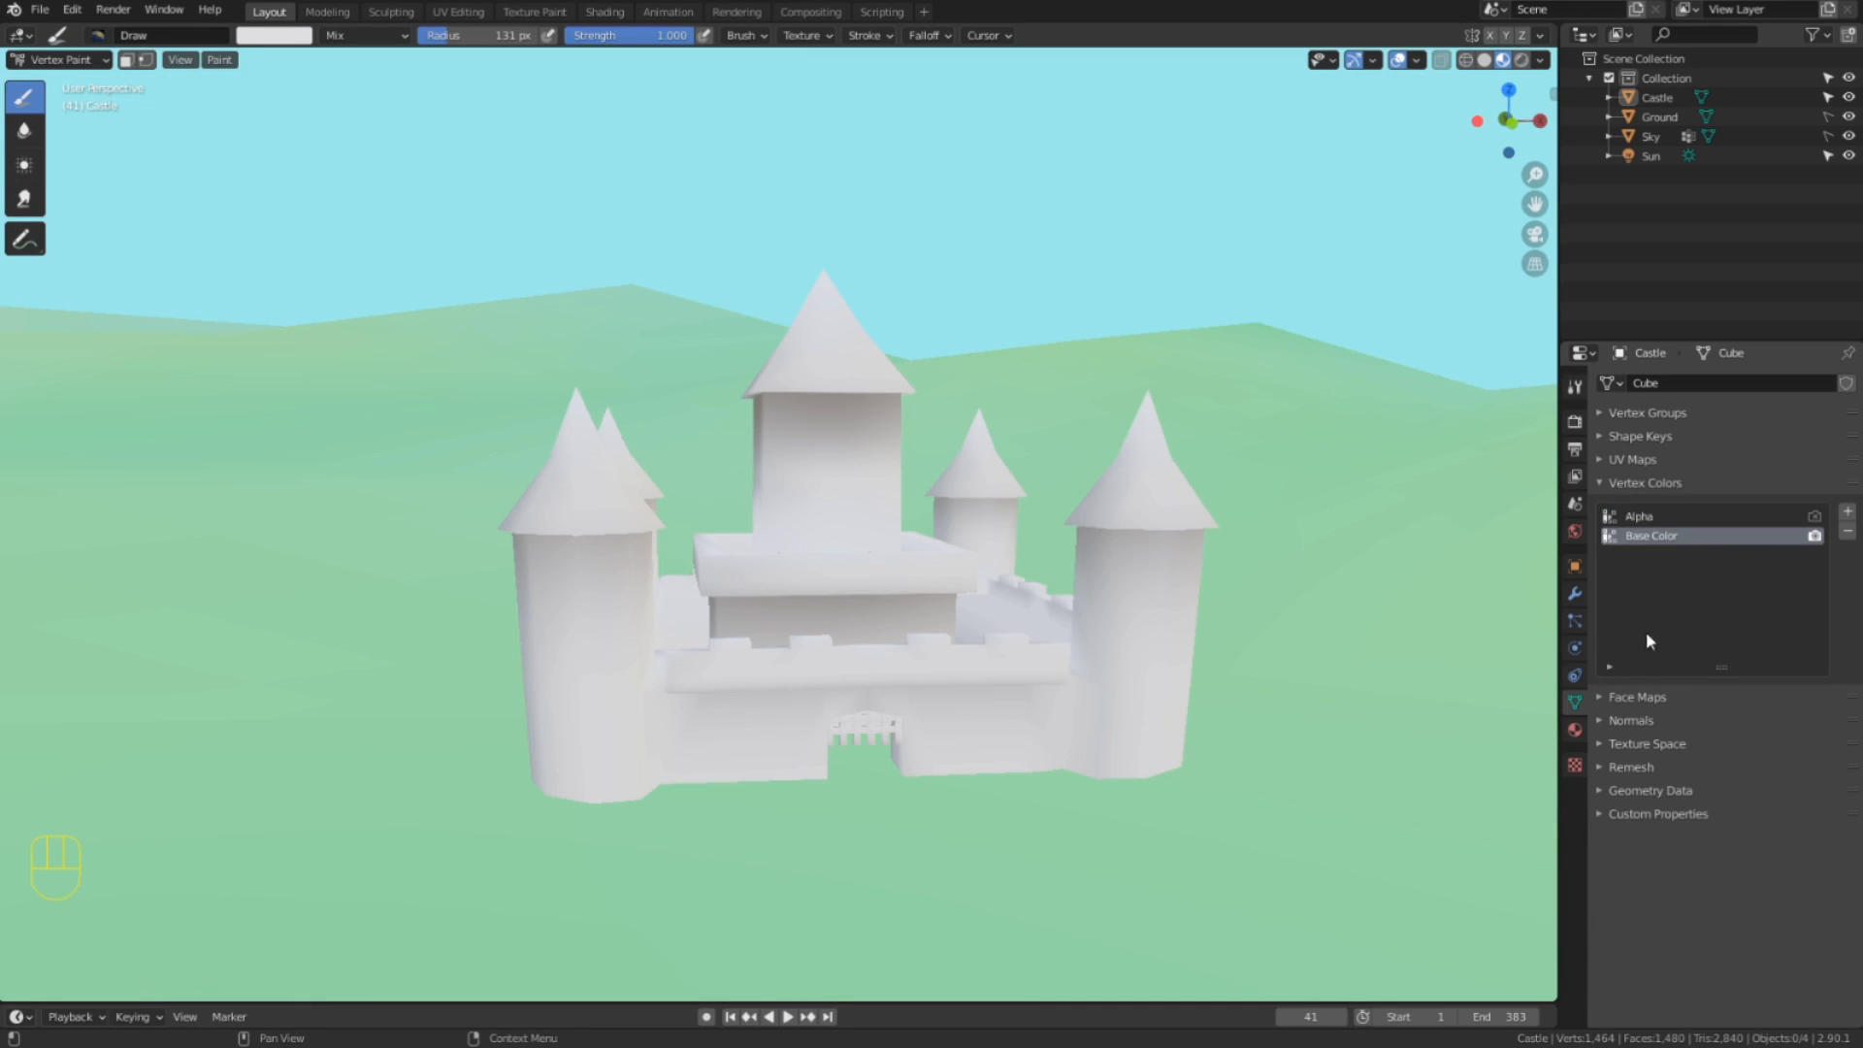
Paint blue strokes across the castle on the Alpha layer, display that layer, and restore Base Color as the displayed layer.
{"action": "left_click_drag", "start_coordinate": [614, 562], "coordinate": [678, 576]}
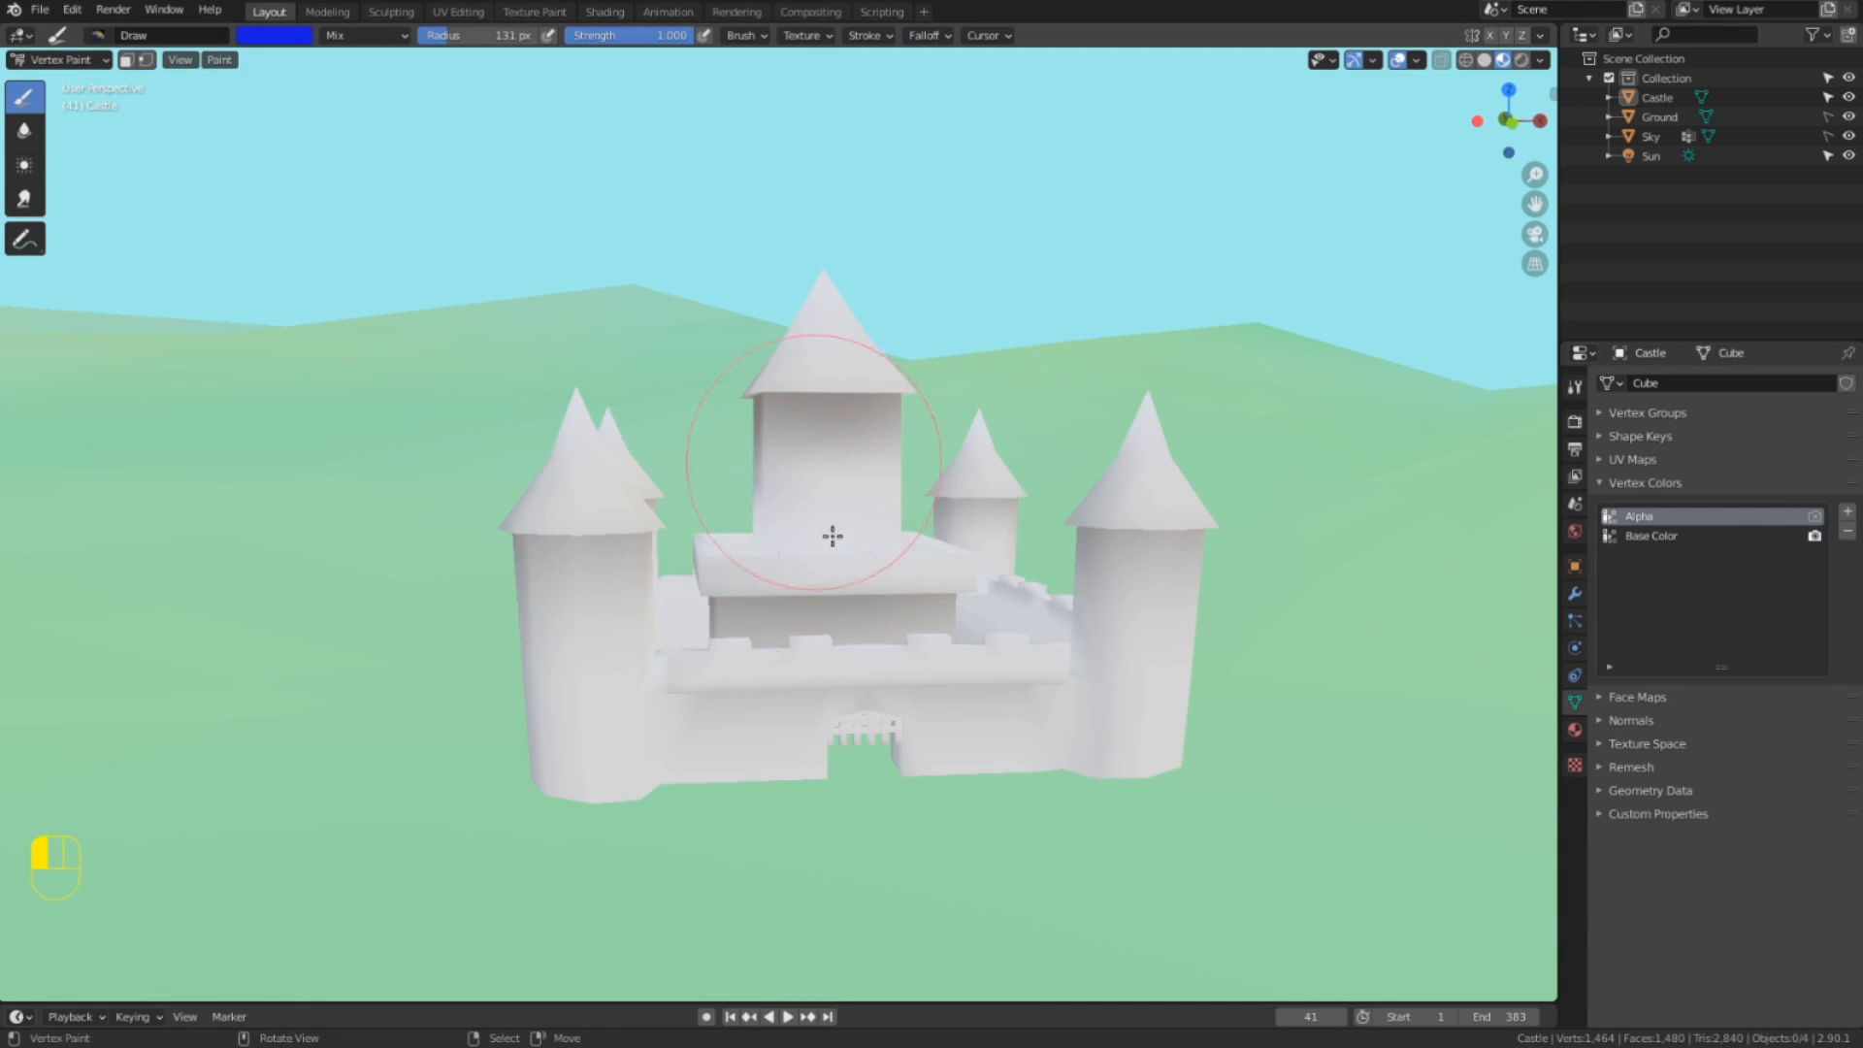
{"action": "left_click_drag", "start_coordinate": [832, 536], "coordinate": [1164, 441]}
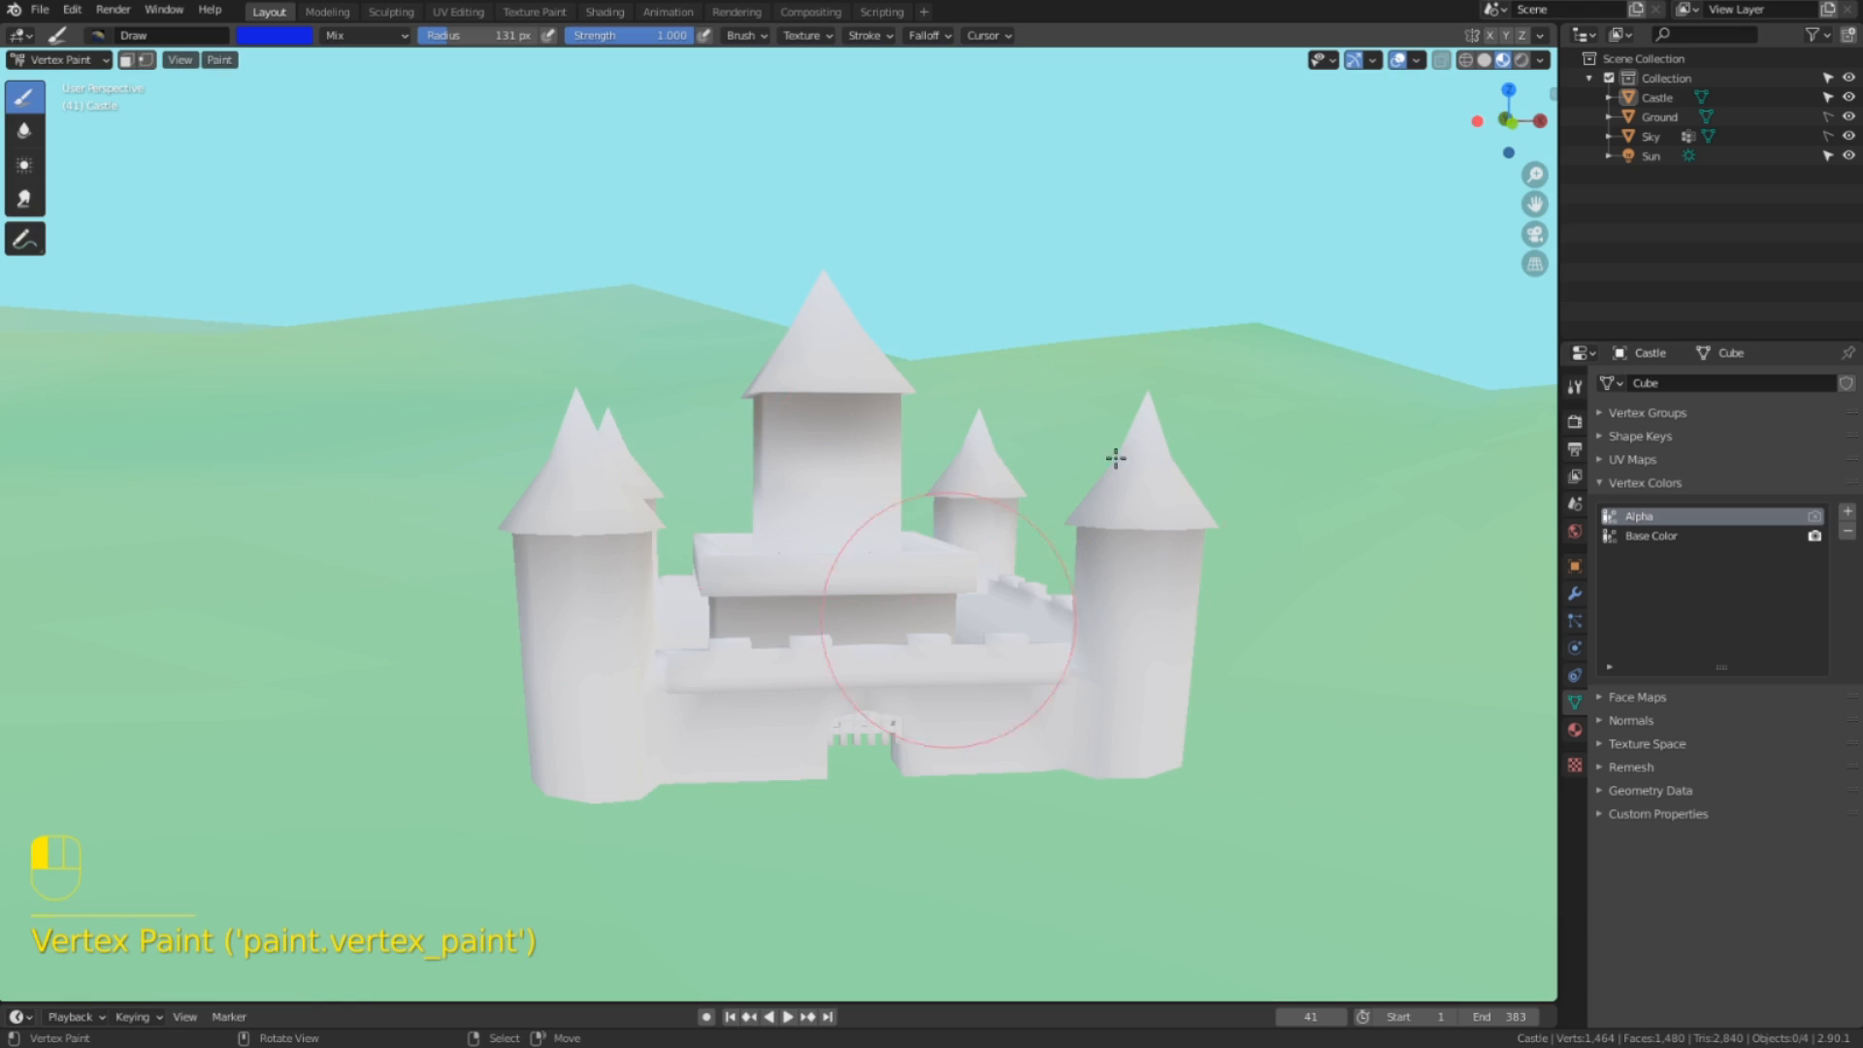
{"action": "left_click", "coordinate": [1814, 520]}
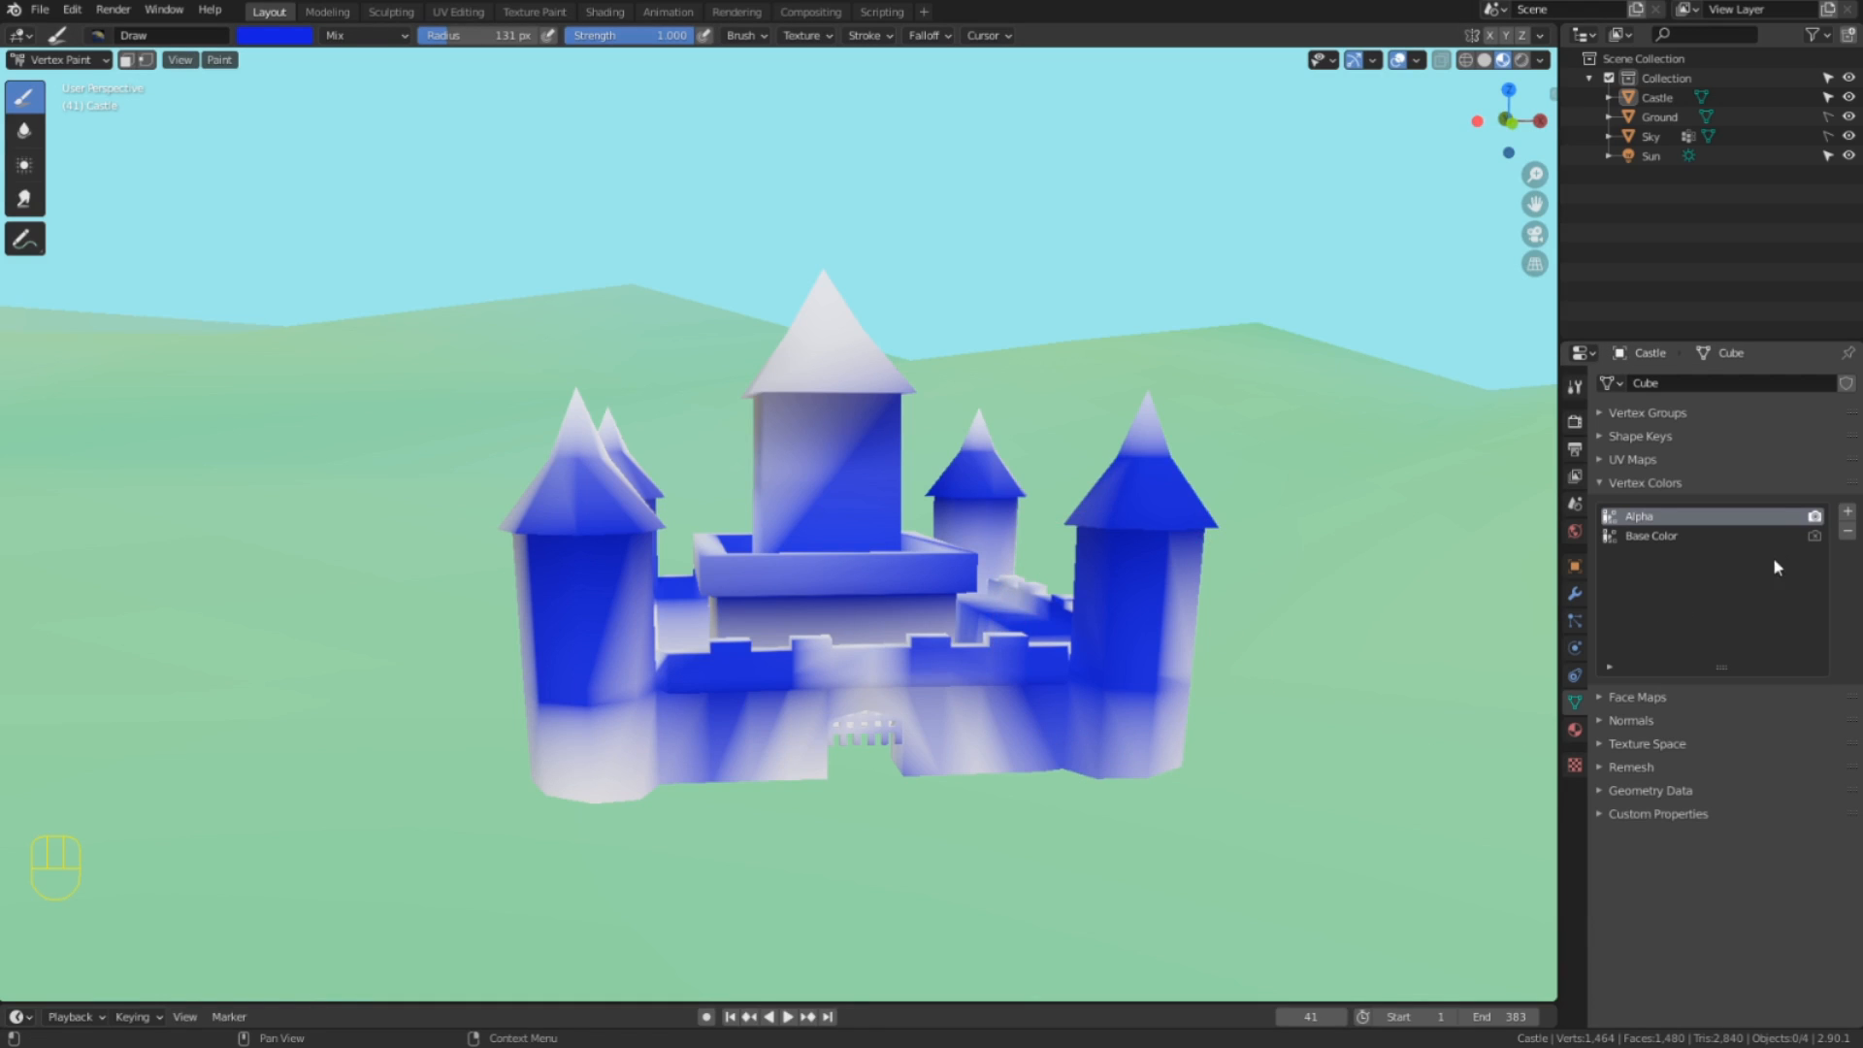
{"action": "left_click", "coordinate": [1813, 536]}
Paint more blue strokes over the castle with the Alpha layer active, and make Base Color the active layer again.
{"action": "mouse_move", "coordinate": [1068, 583]}
{"action": "left_mouse_down"}
{"action": "mouse_move", "coordinate": [1023, 549]}
{"action": "mouse_move", "coordinate": [1012, 498]}
{"action": "left_mouse_up"}
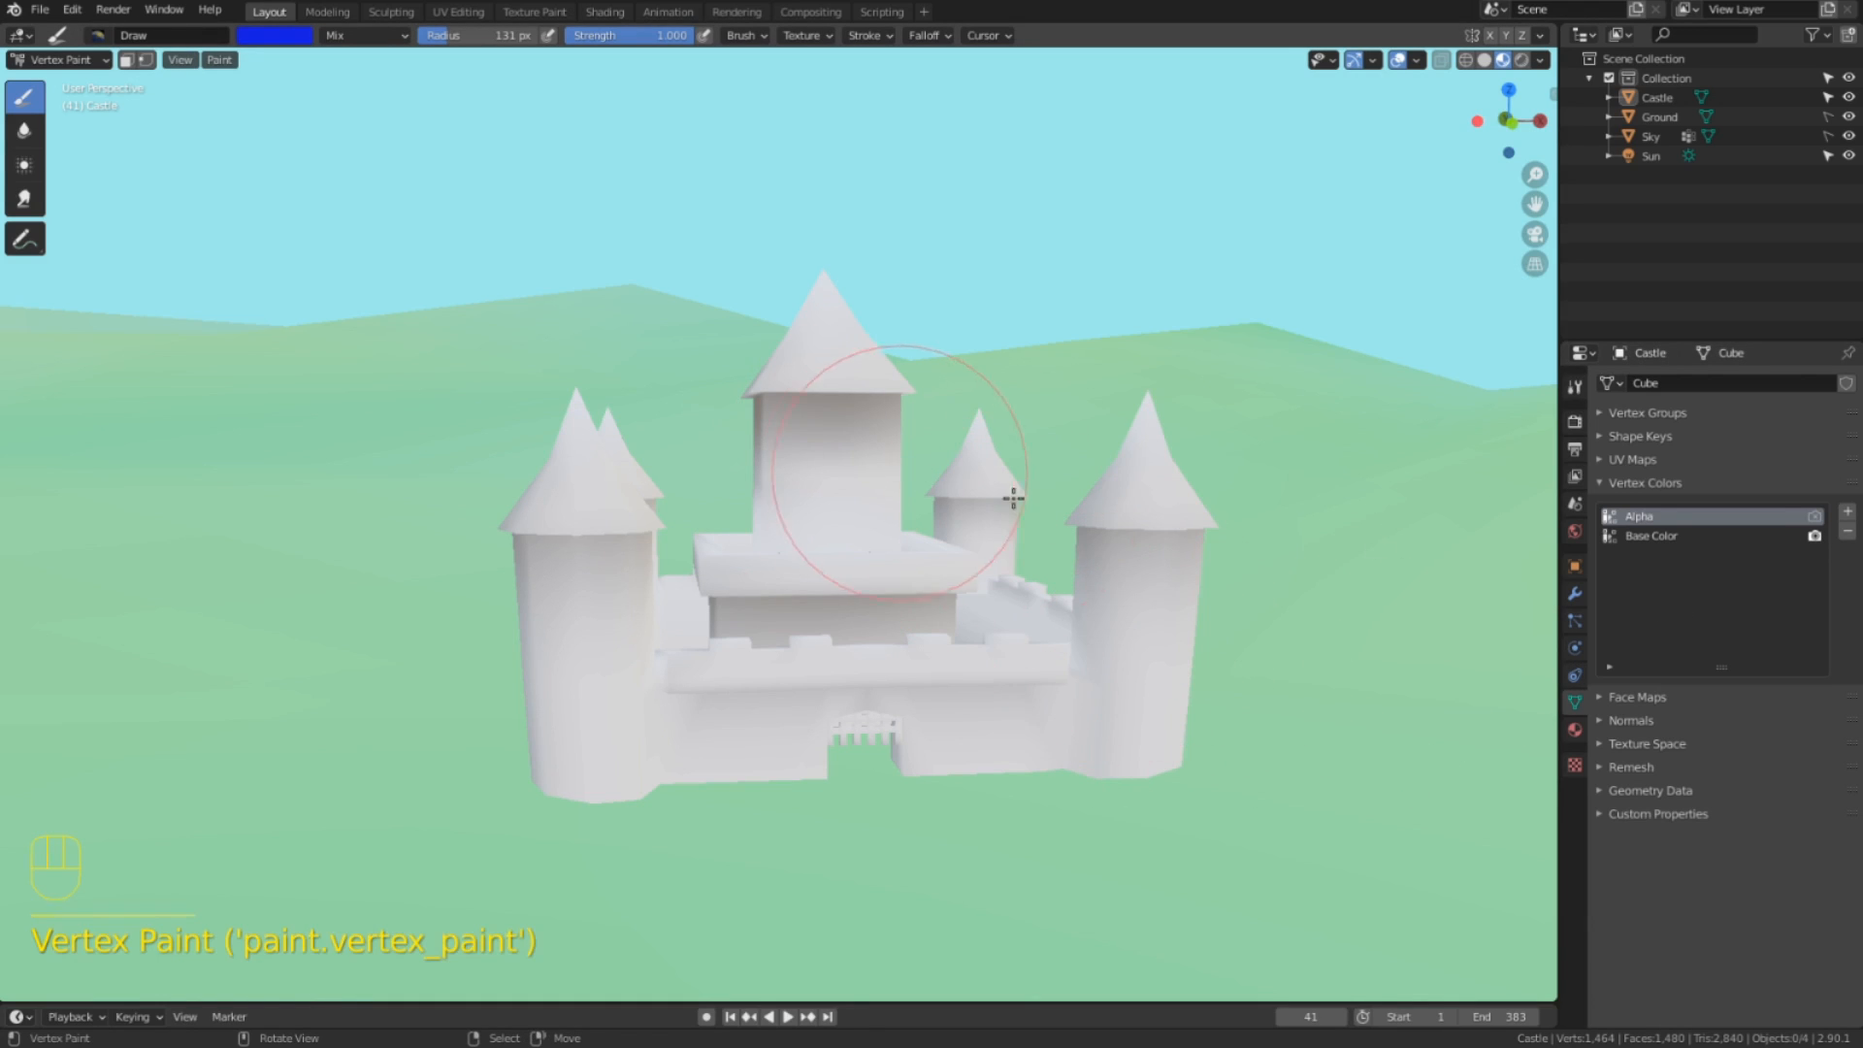
{"action": "left_click", "coordinate": [1684, 535]}
{"action": "mouse_move", "coordinate": [1052, 669]}
{"action": "left_mouse_down"}
{"action": "mouse_move", "coordinate": [758, 501]}
{"action": "mouse_move", "coordinate": [1018, 699]}
{"action": "left_mouse_up"}
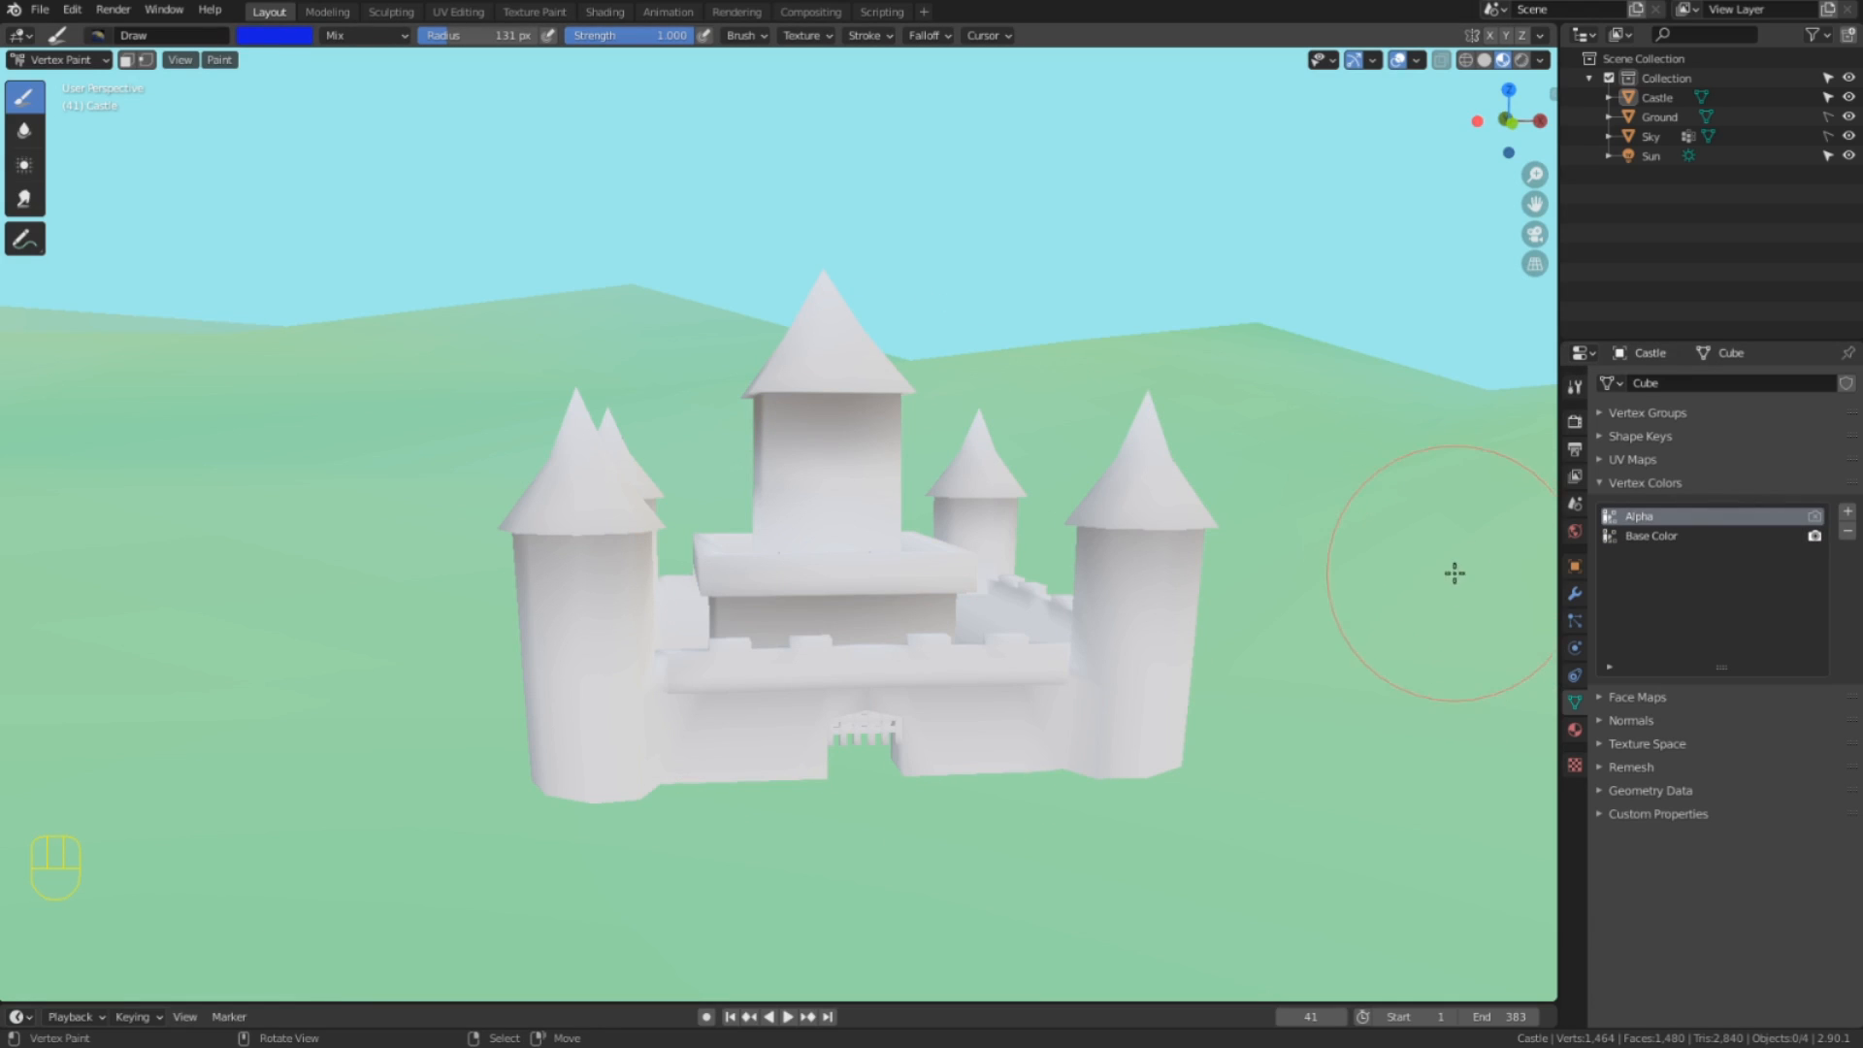
{"action": "left_click", "coordinate": [1677, 535]}
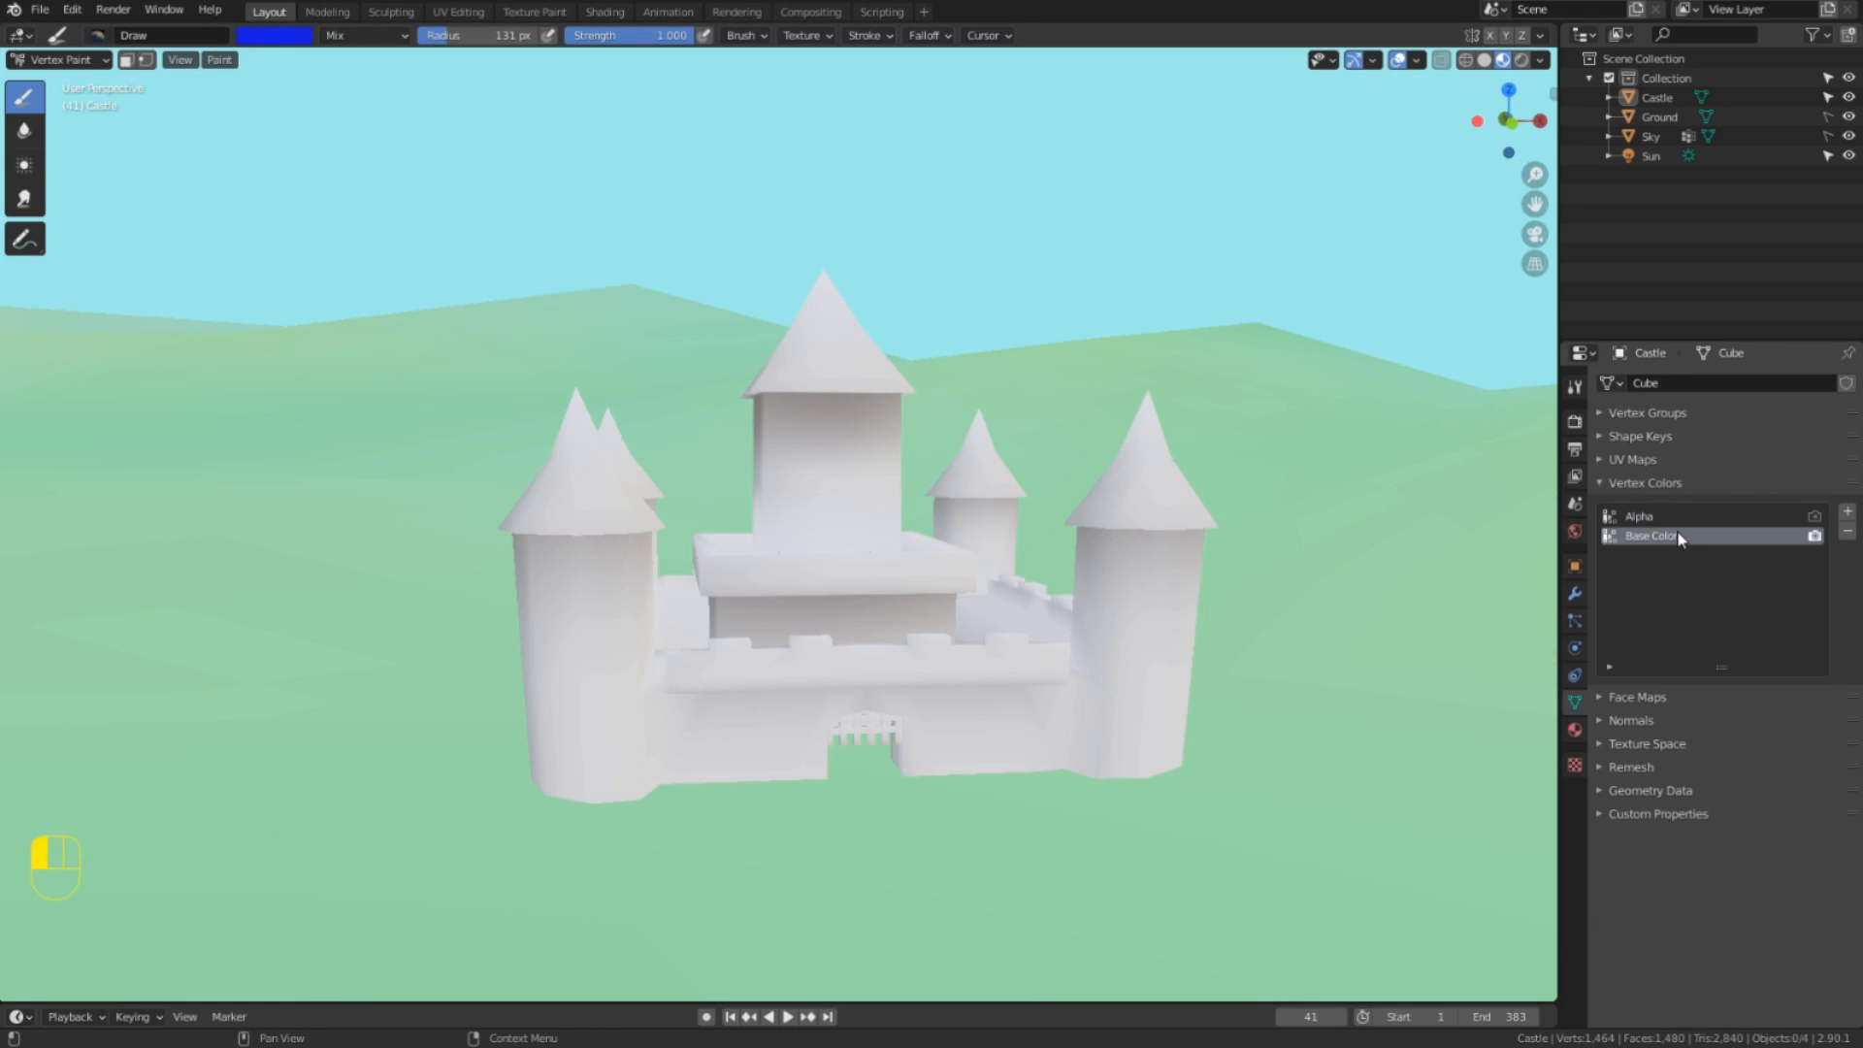
Enable the wireframe overlay and inspect the castle's mesh edges from several angles.
{"action": "left_click", "coordinate": [1418, 60]}
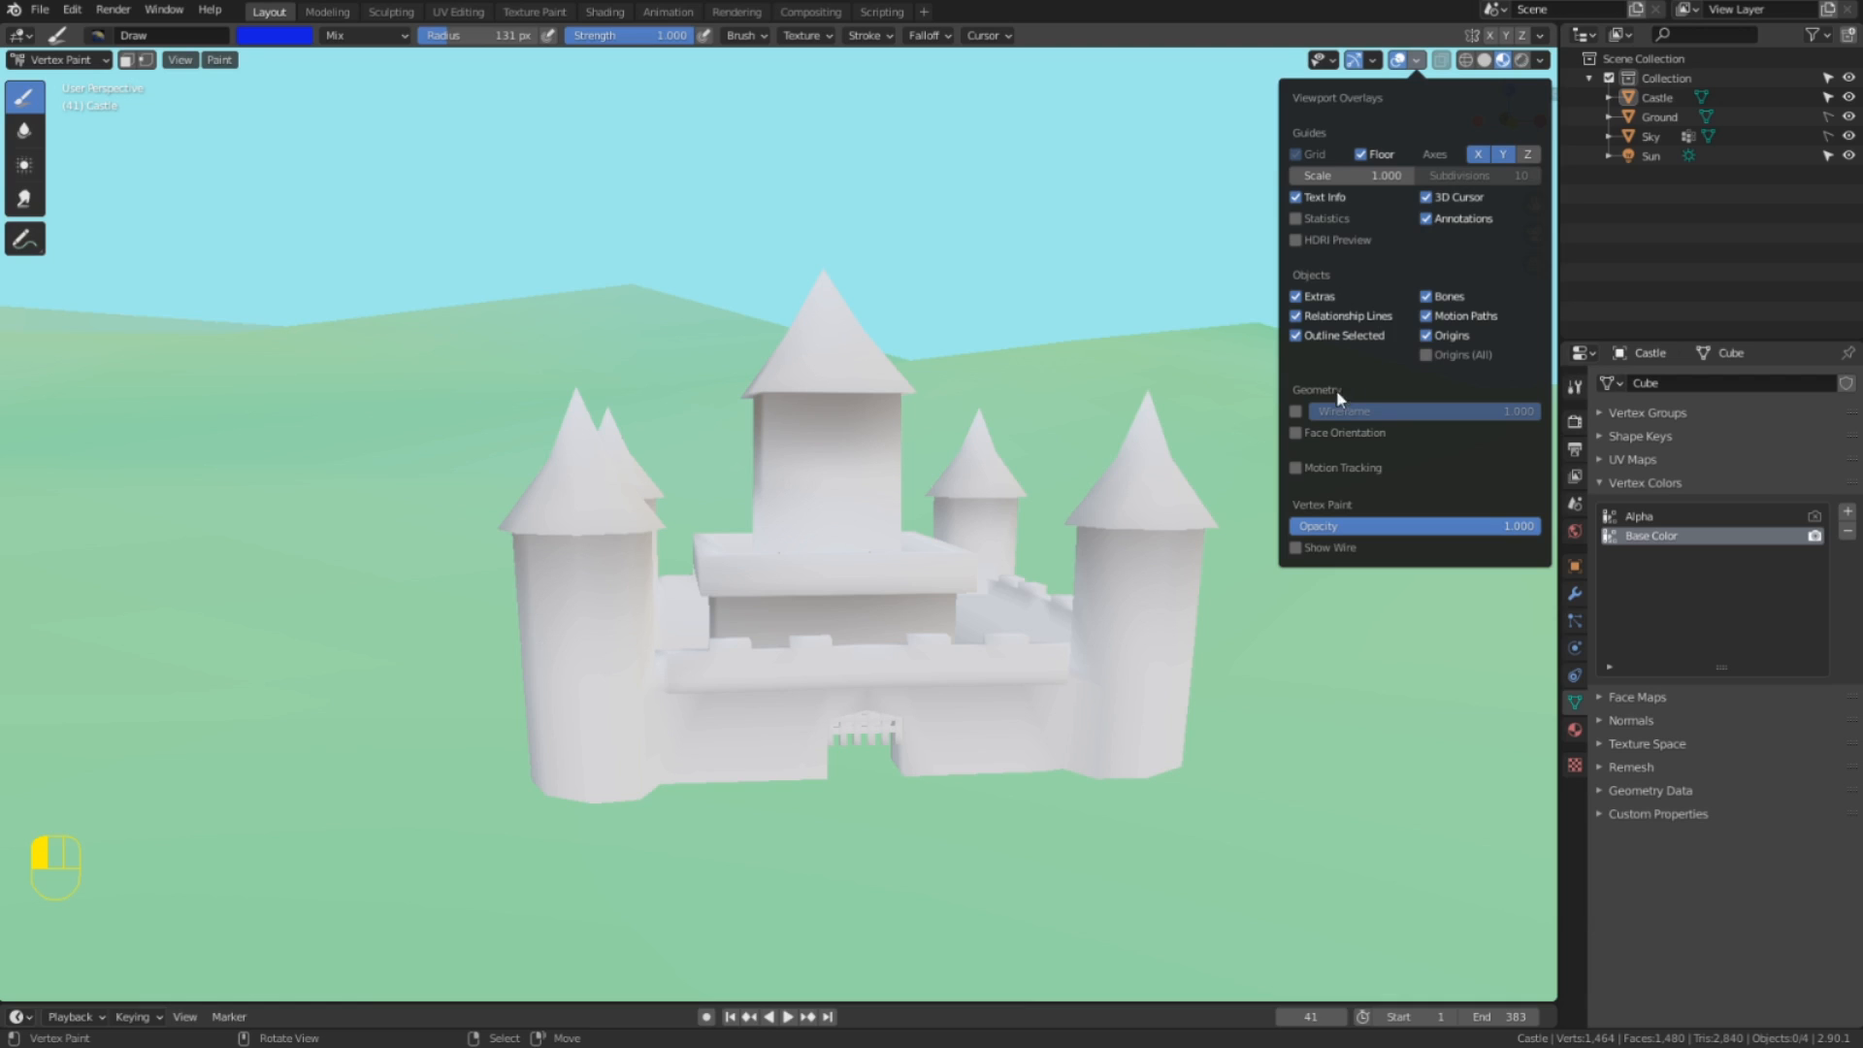
{"action": "left_click", "coordinate": [1296, 411]}
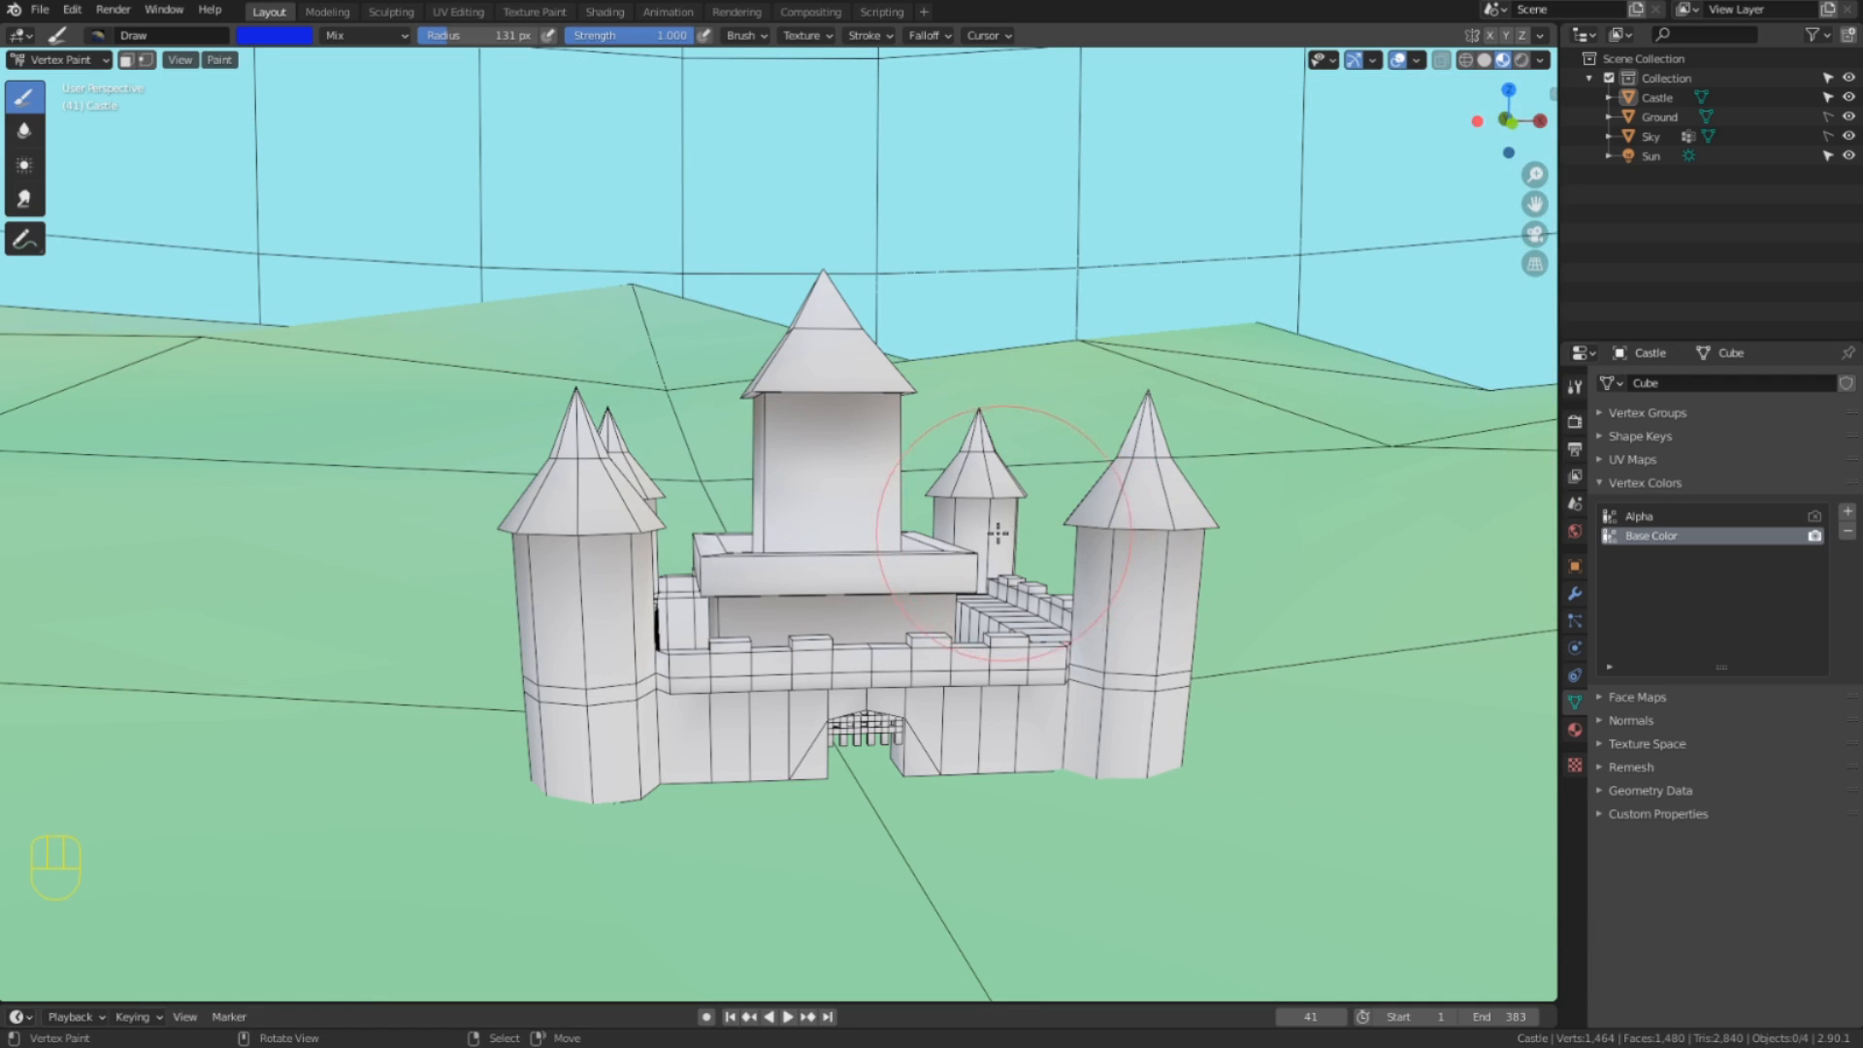
{"action": "middle_click_drag", "start_coordinate": [893, 544], "coordinate": [970, 548]}
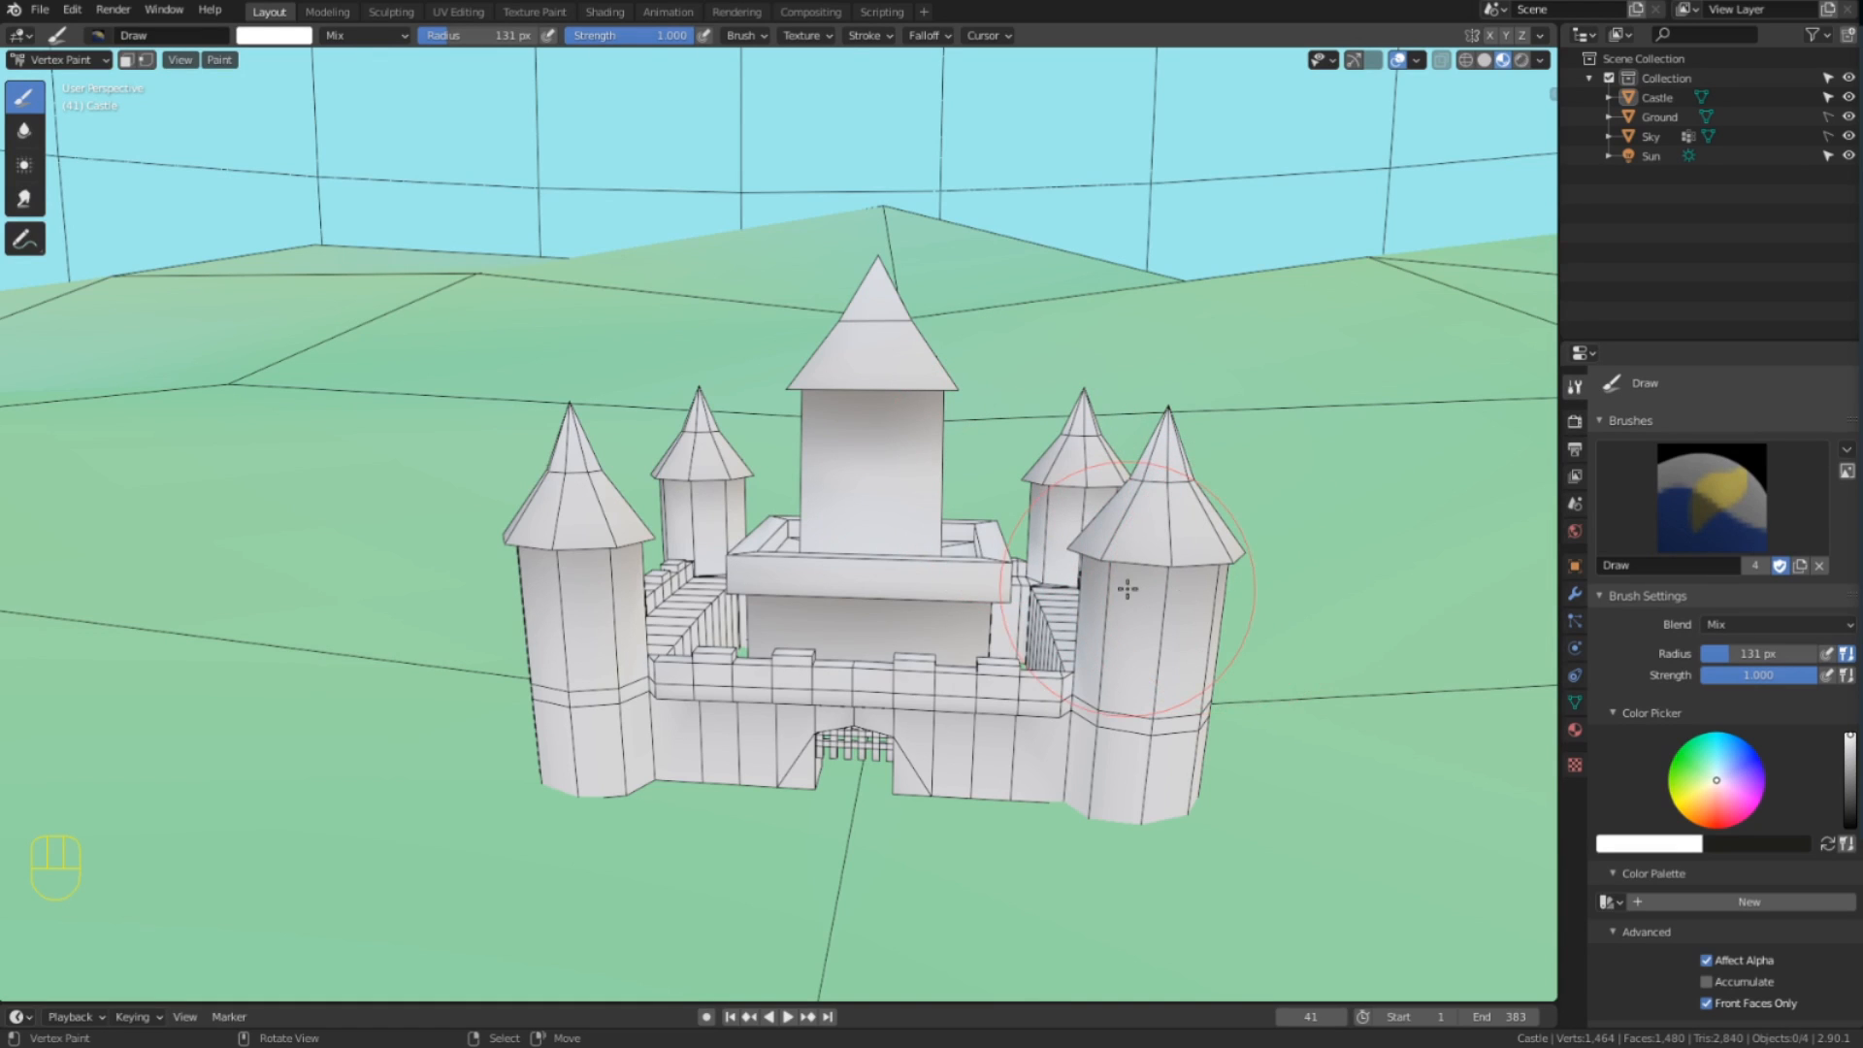
{"action": "mouse_move", "coordinate": [1127, 589]}
{"action": "middle_mouse_down"}
{"action": "mouse_move", "coordinate": [1261, 595]}
{"action": "mouse_move", "coordinate": [1269, 627]}
{"action": "middle_mouse_up"}
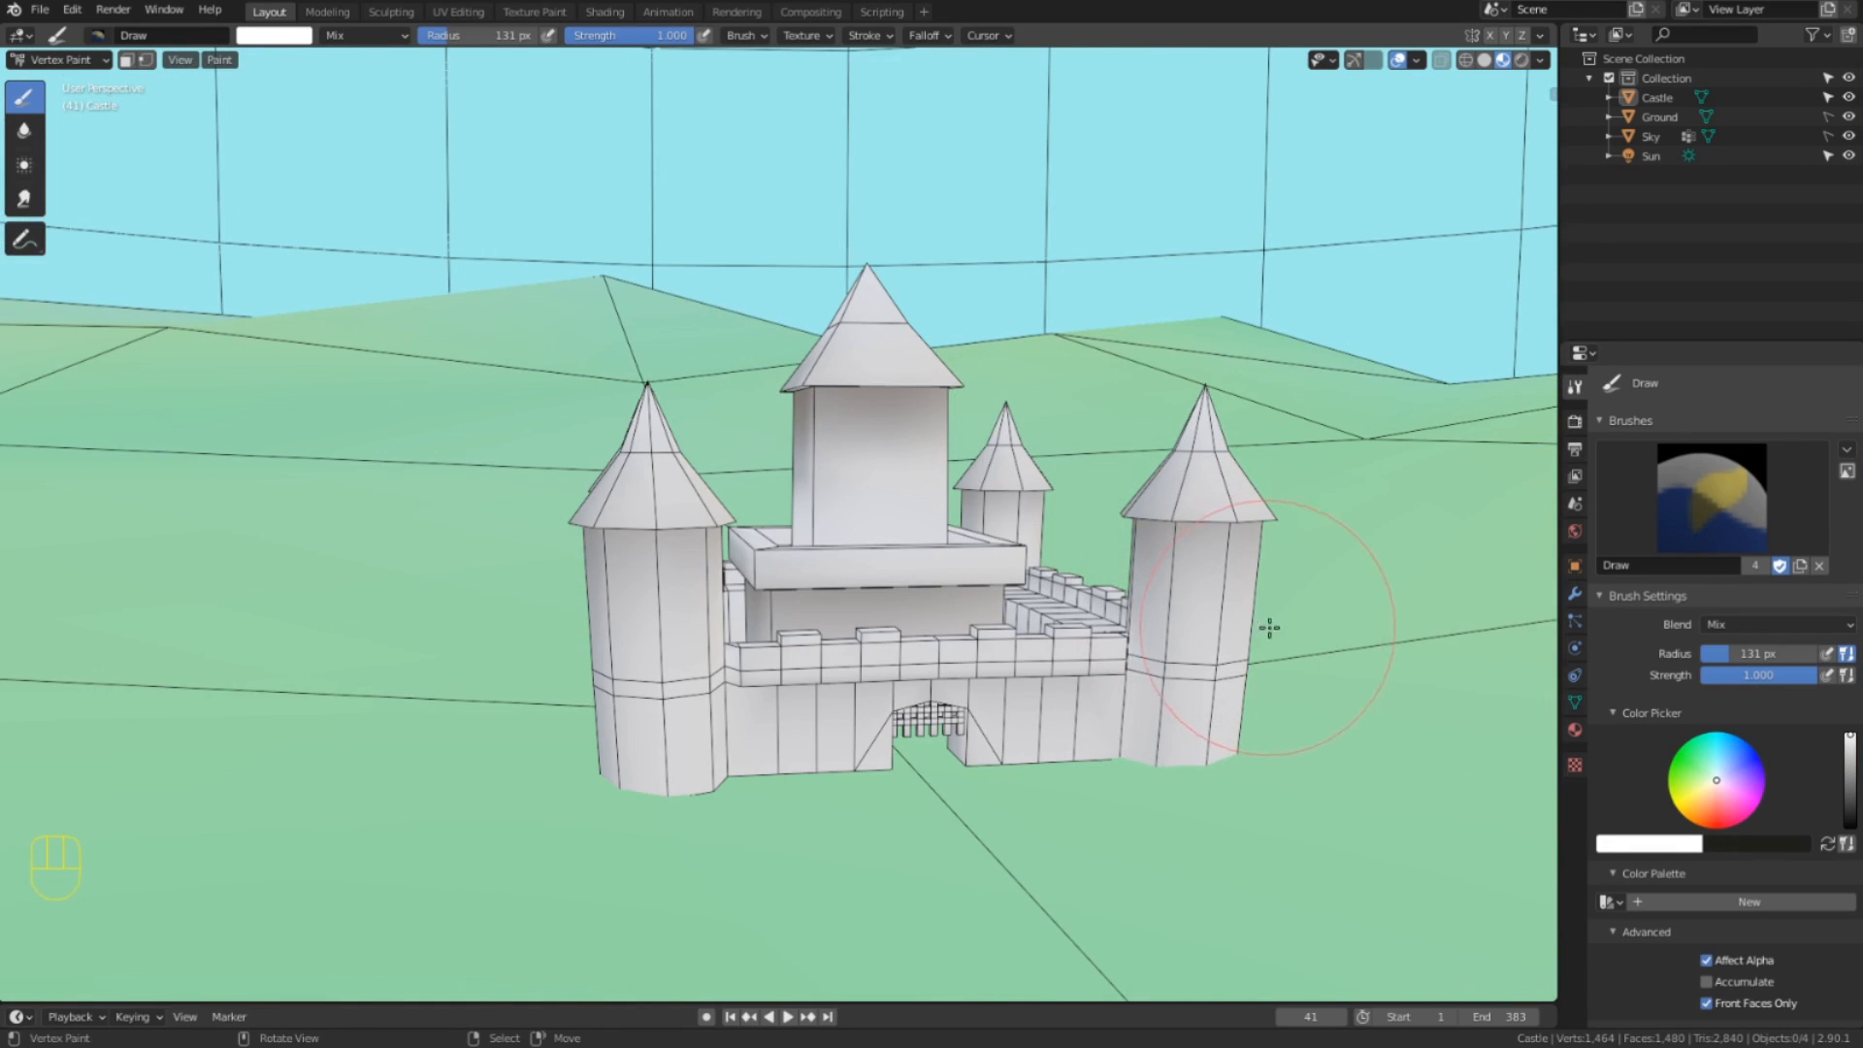
Create a new color palette for the Draw brush and add light blue, pink and brown swatches.
{"action": "left_click", "coordinate": [1709, 901]}
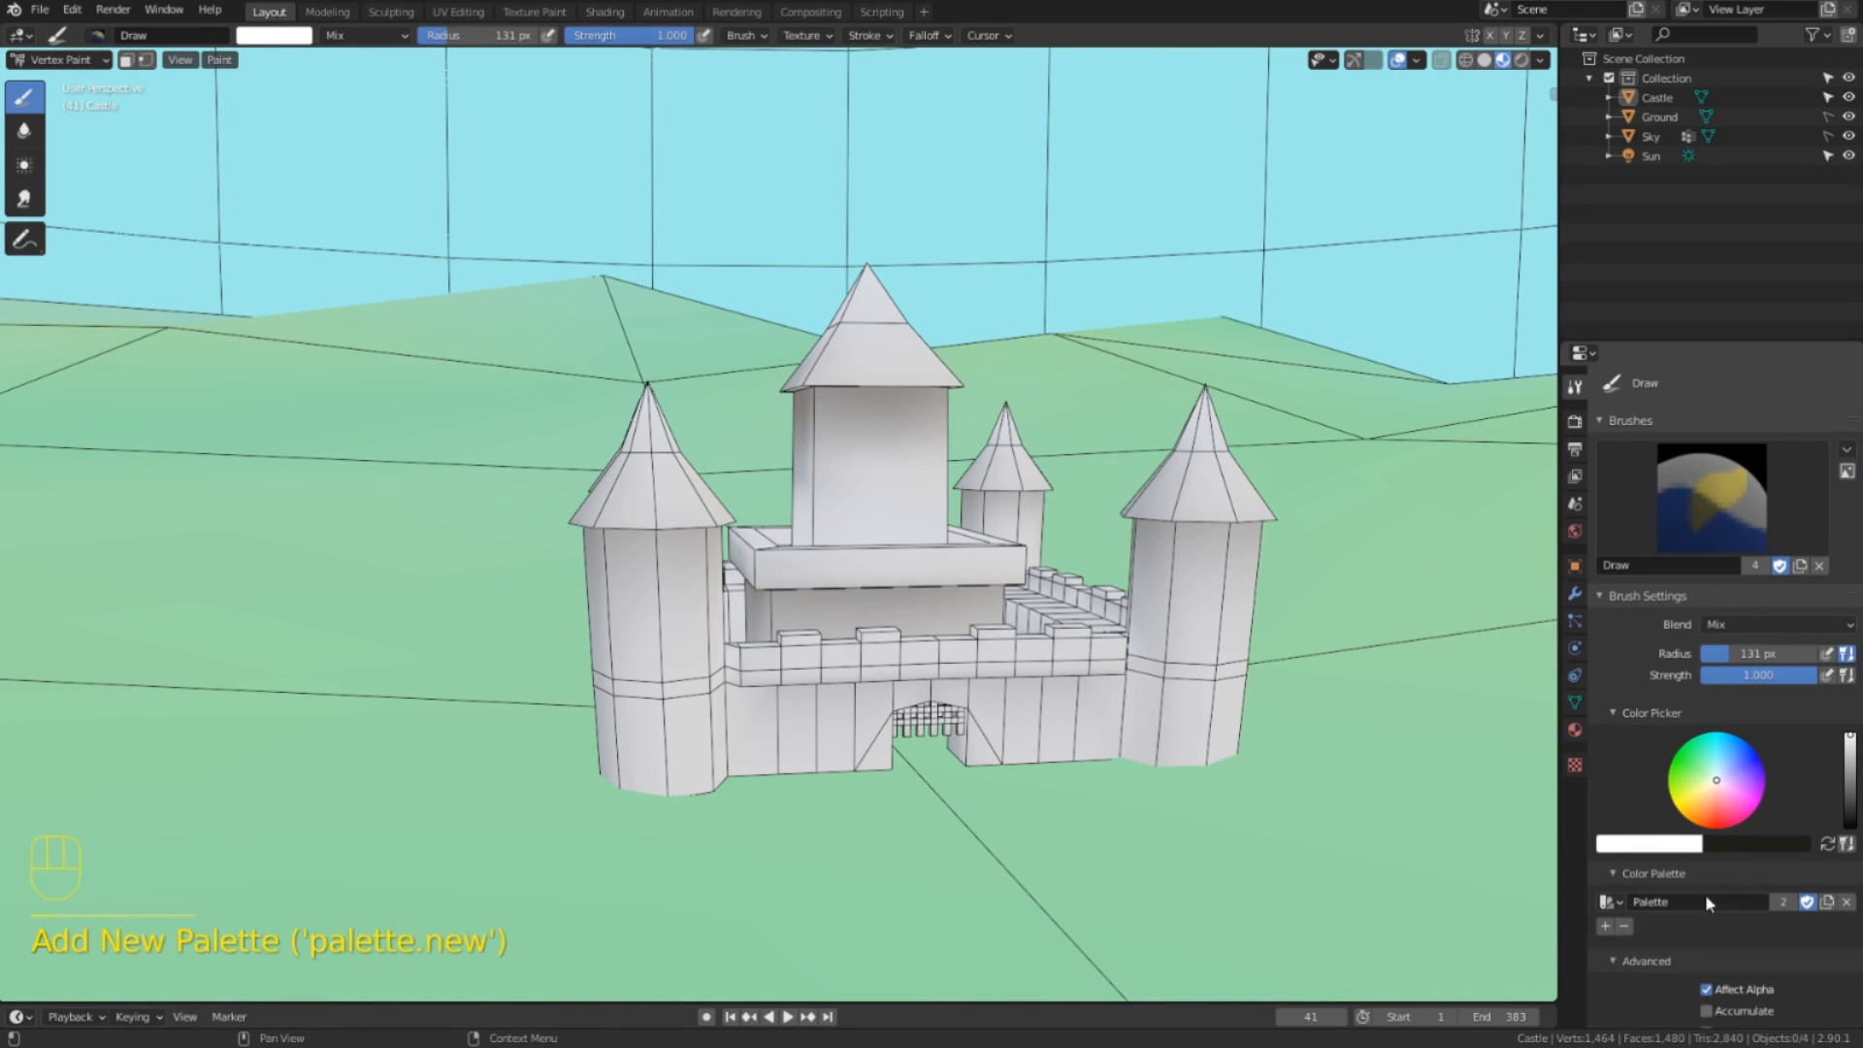
{"action": "left_click_drag", "start_coordinate": [1719, 782], "coordinate": [1727, 756]}
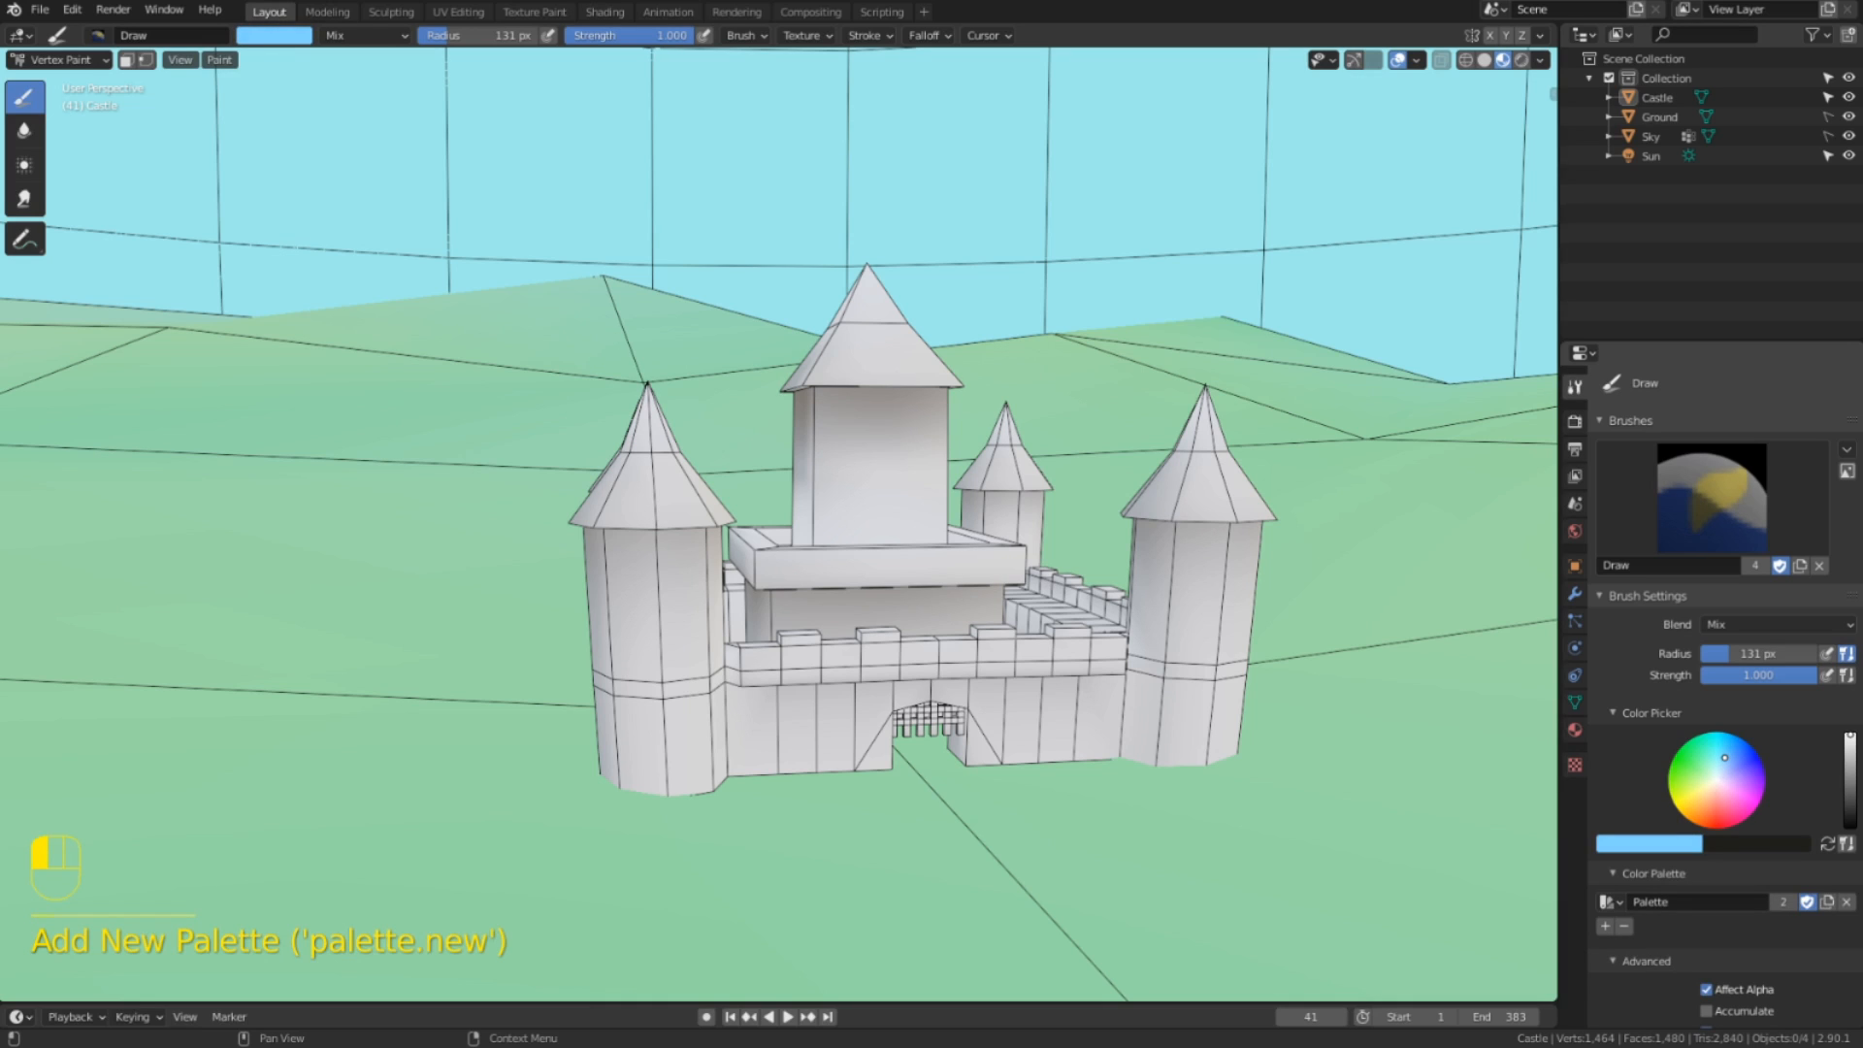
{"action": "left_click", "coordinate": [1604, 928]}
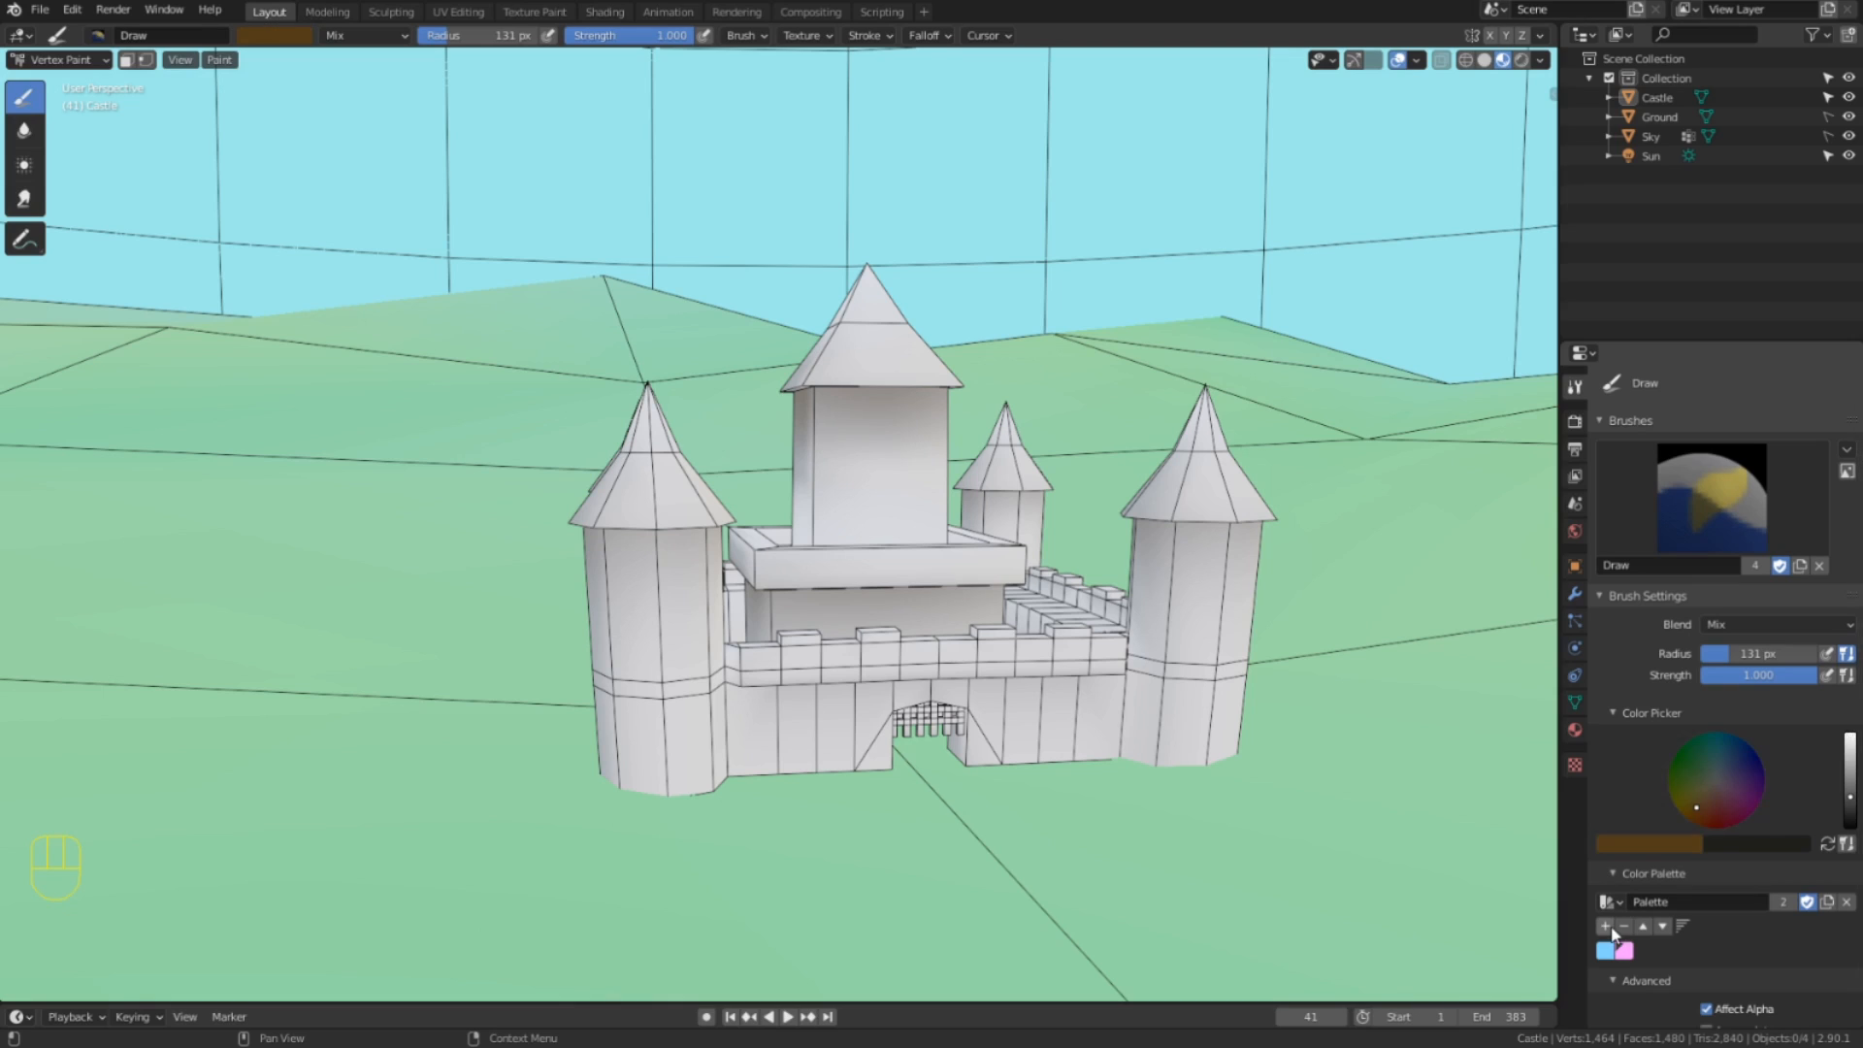
{"action": "left_click", "coordinate": [1609, 928]}
Add dark blue, cream and muted purple swatches to the brush's color palette.
{"action": "left_click", "coordinate": [1735, 767]}
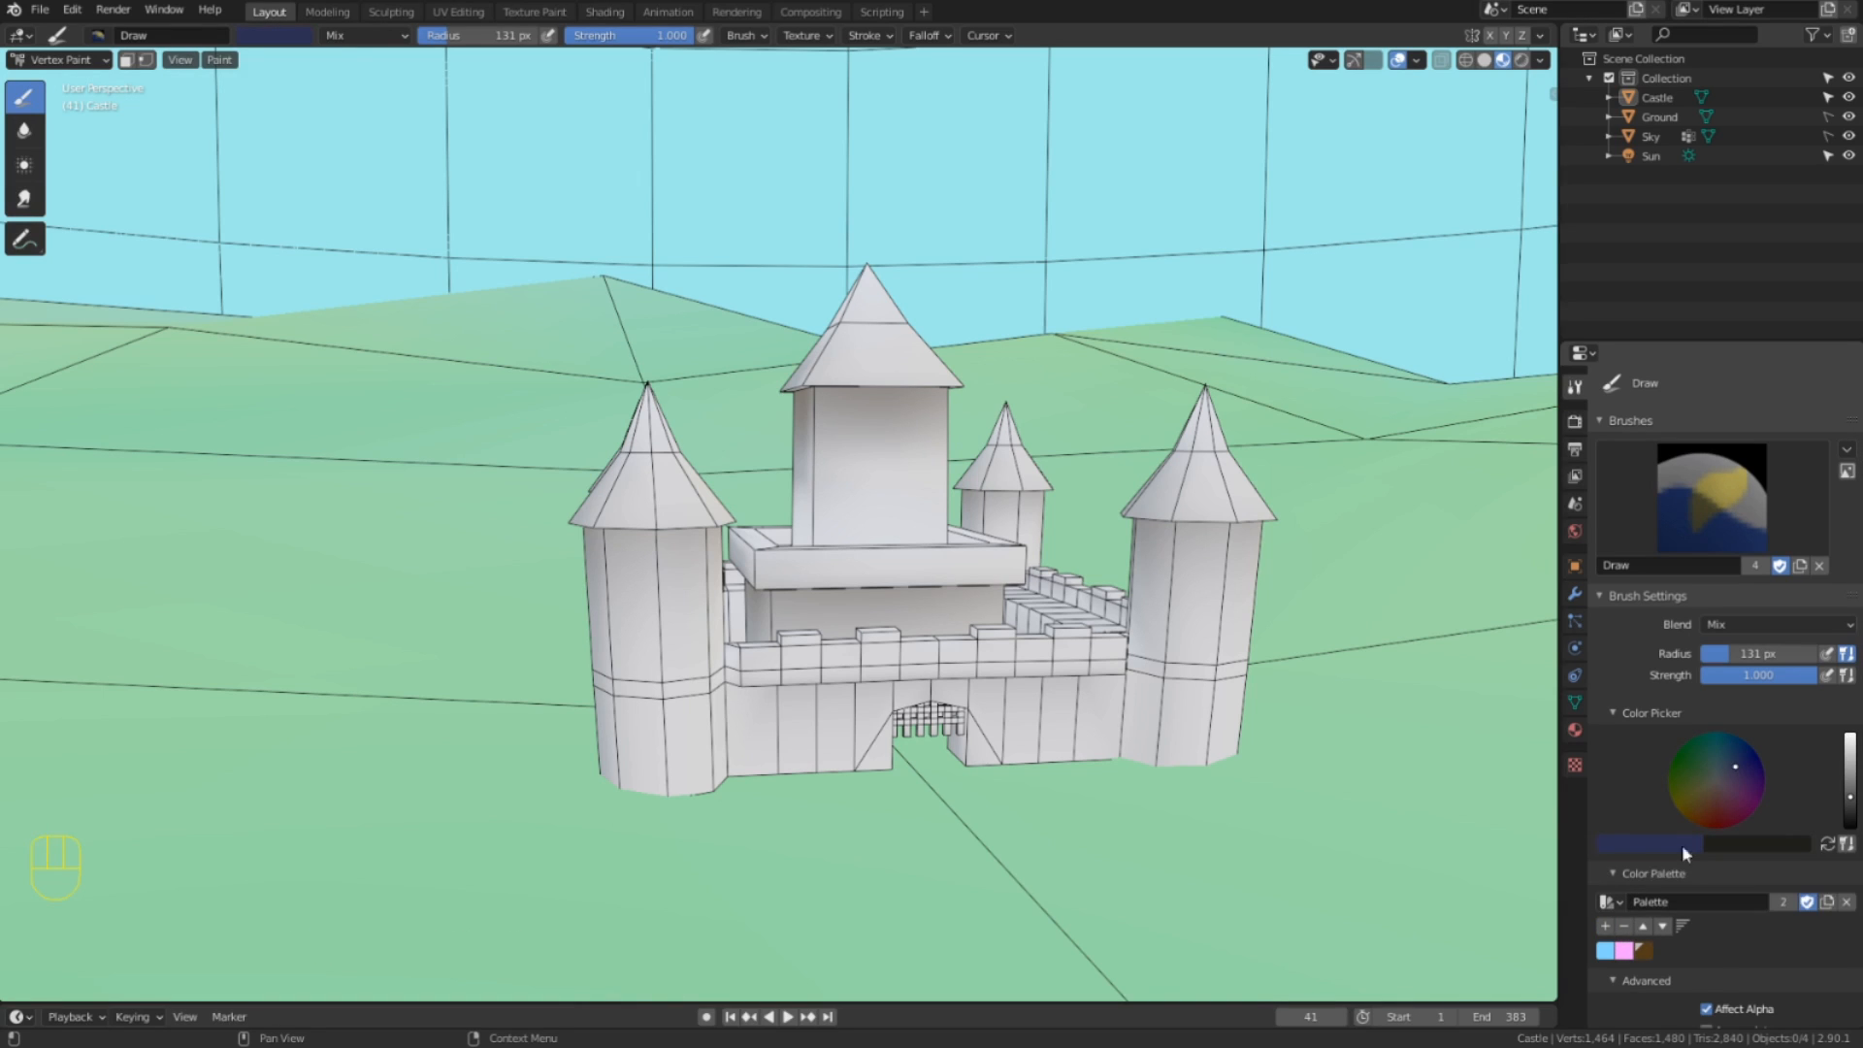
{"action": "left_click", "coordinate": [1607, 929]}
{"action": "left_click", "coordinate": [1706, 788]}
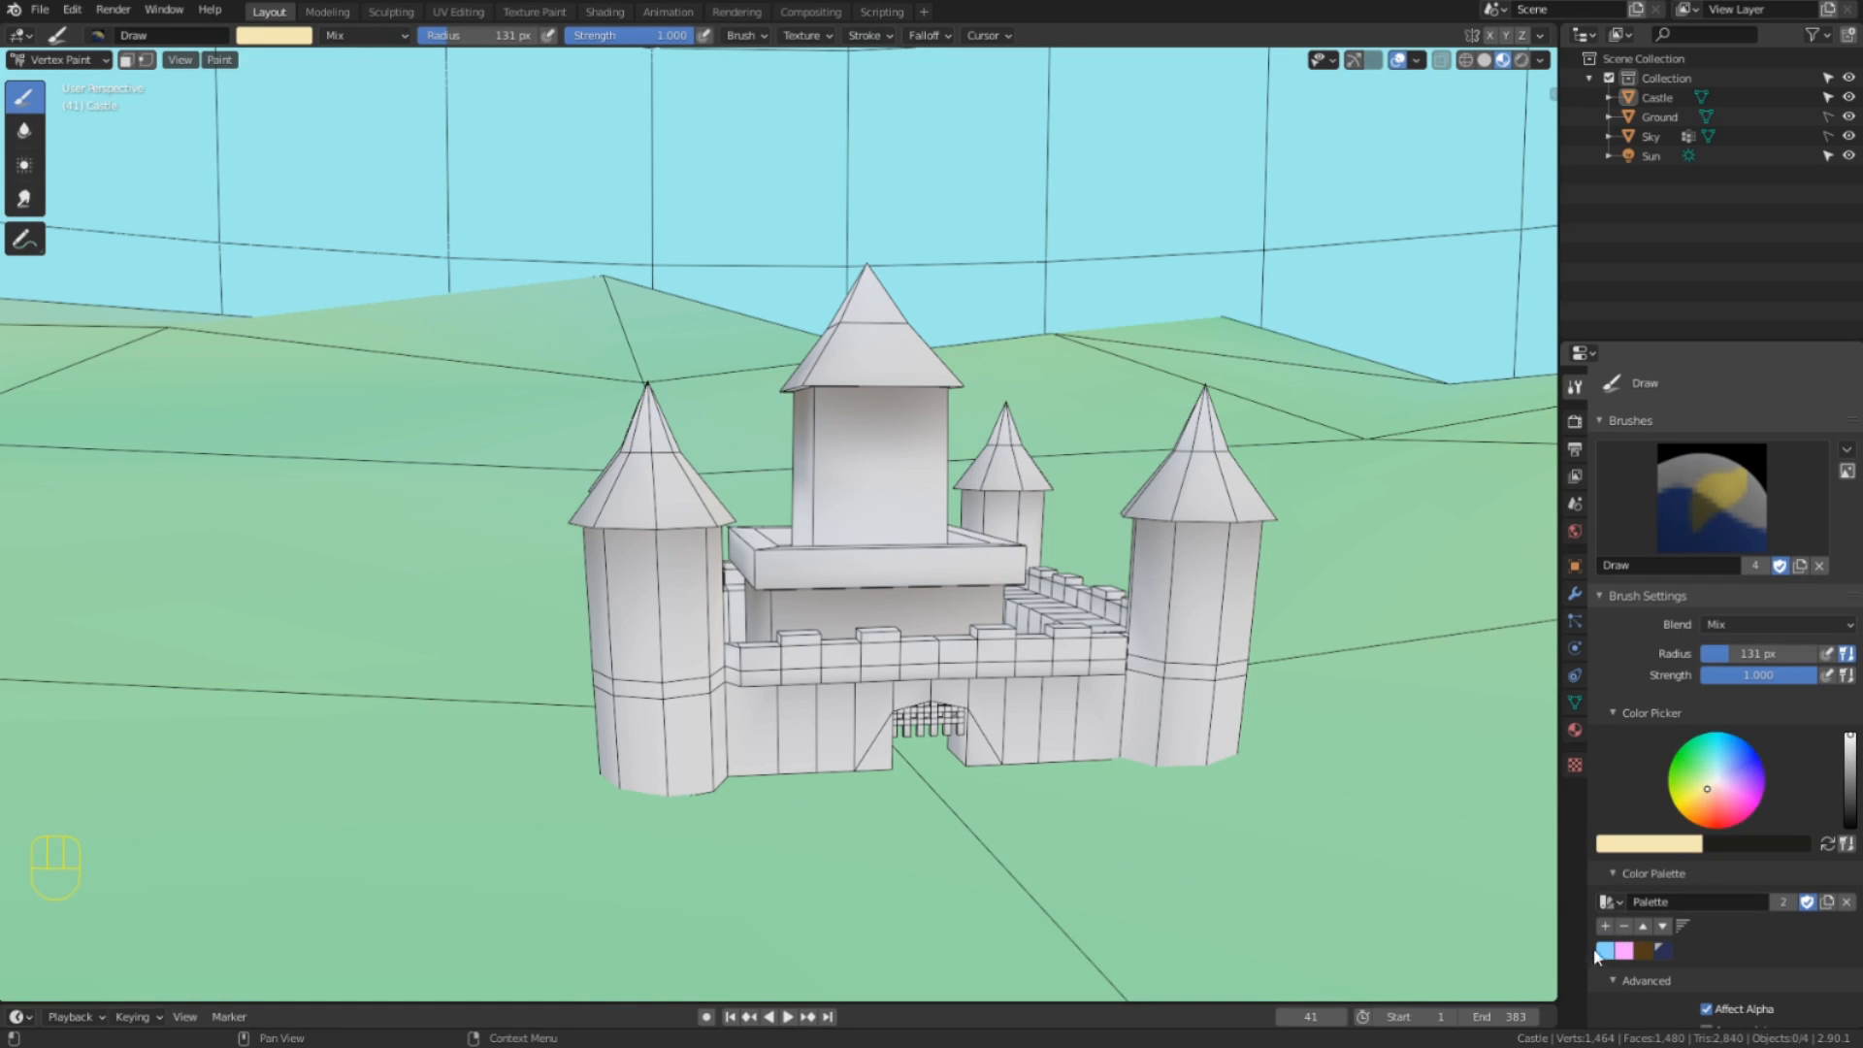
{"action": "left_click", "coordinate": [1606, 926]}
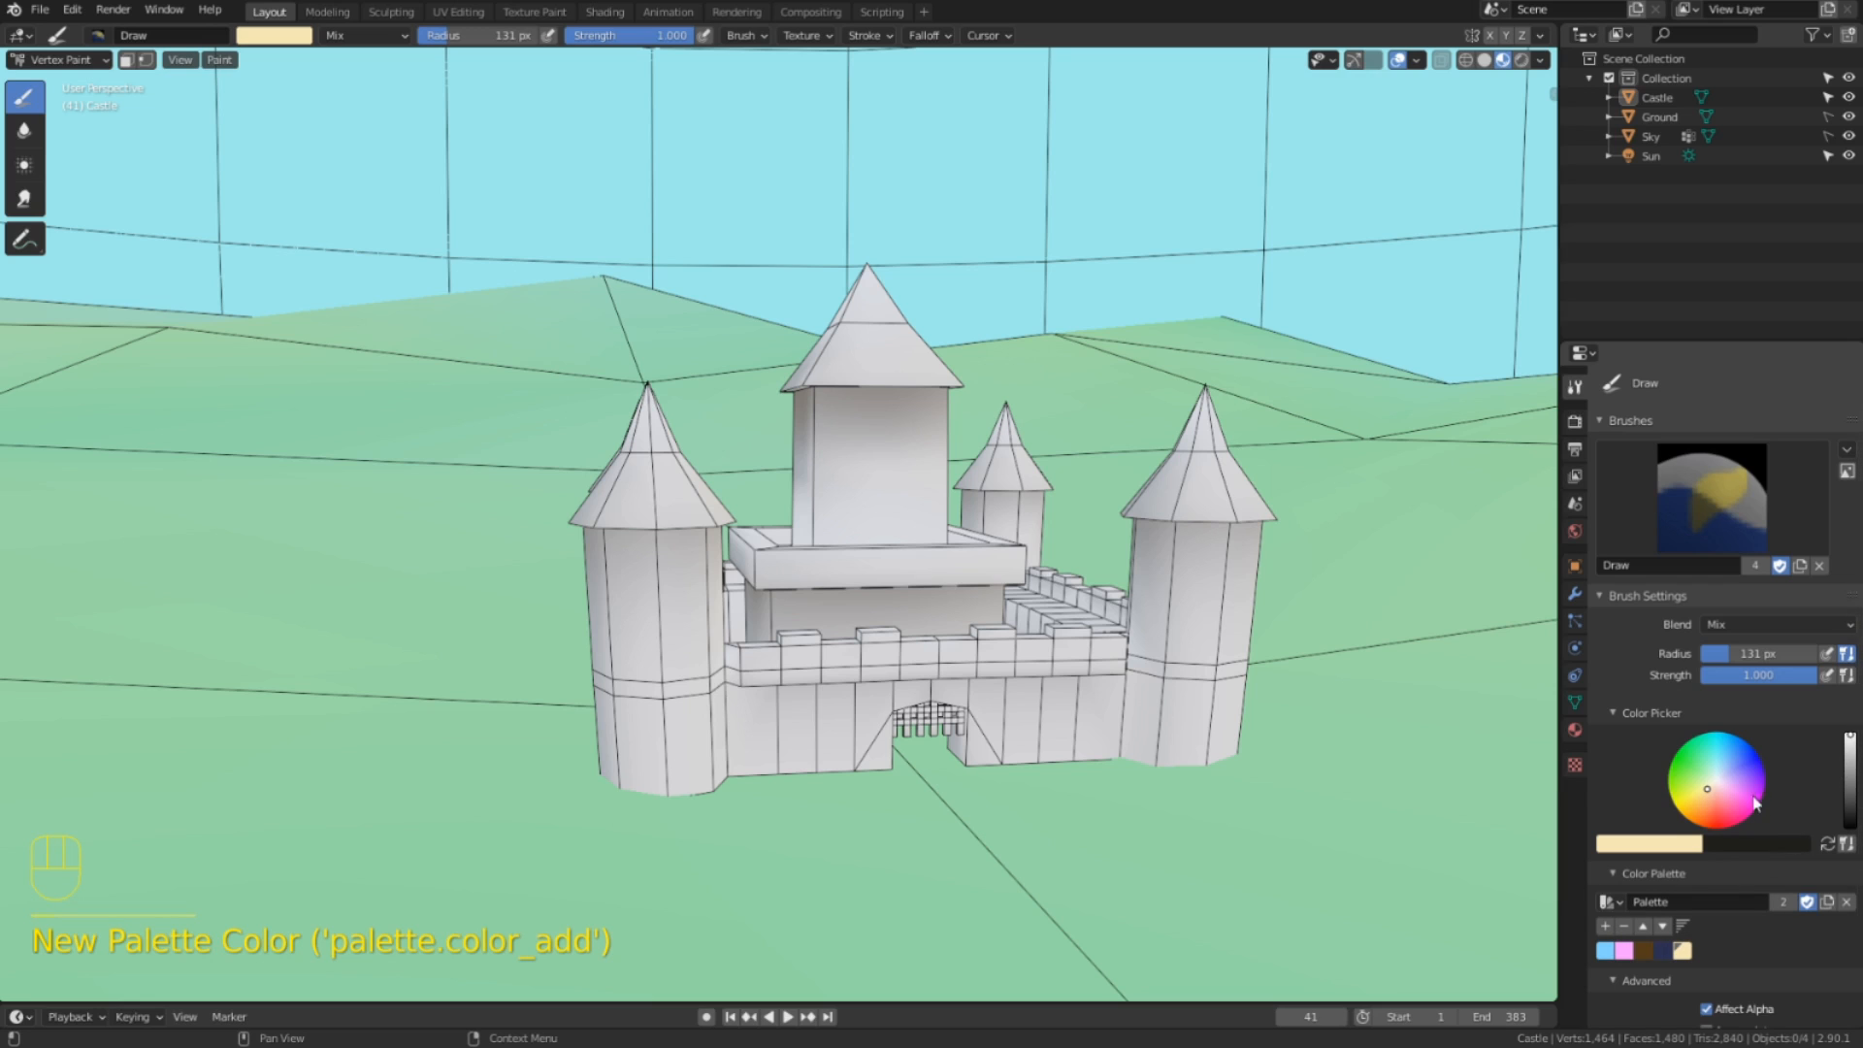
{"action": "left_click_drag", "start_coordinate": [1743, 803], "coordinate": [1737, 798]}
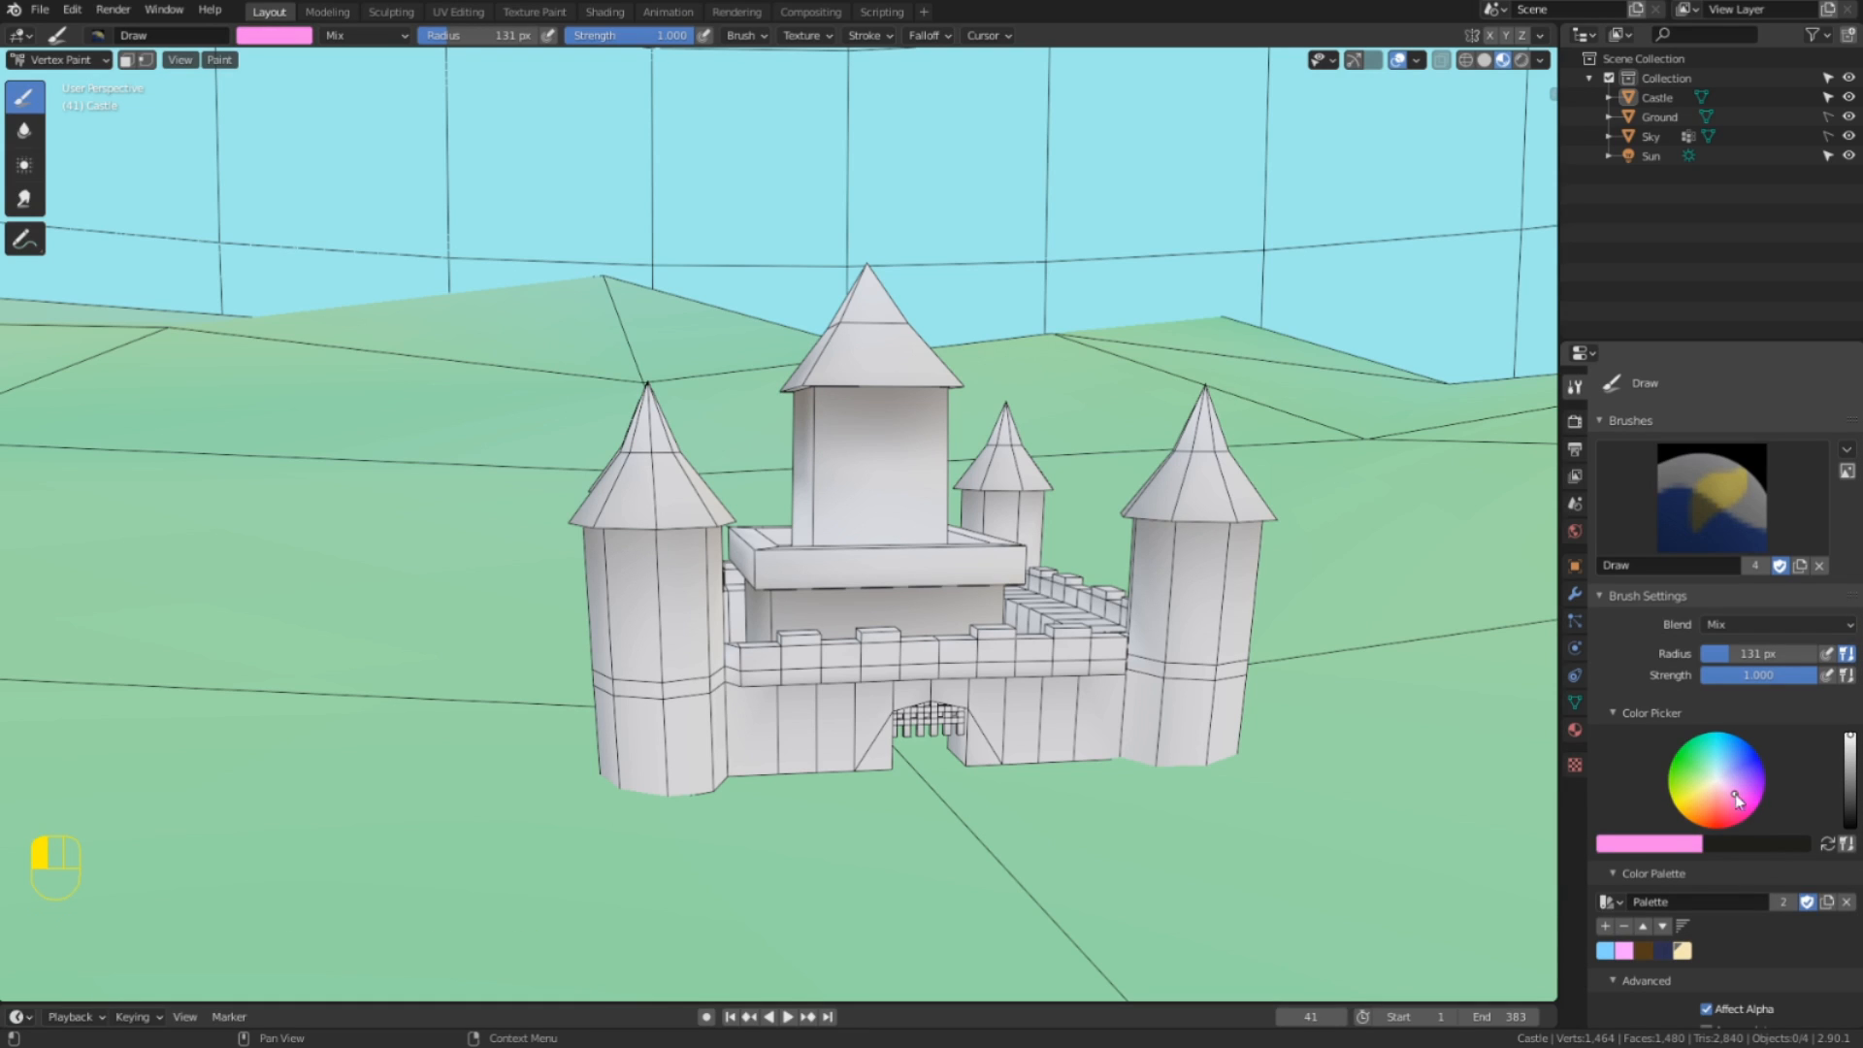
{"action": "left_click", "coordinate": [1849, 786]}
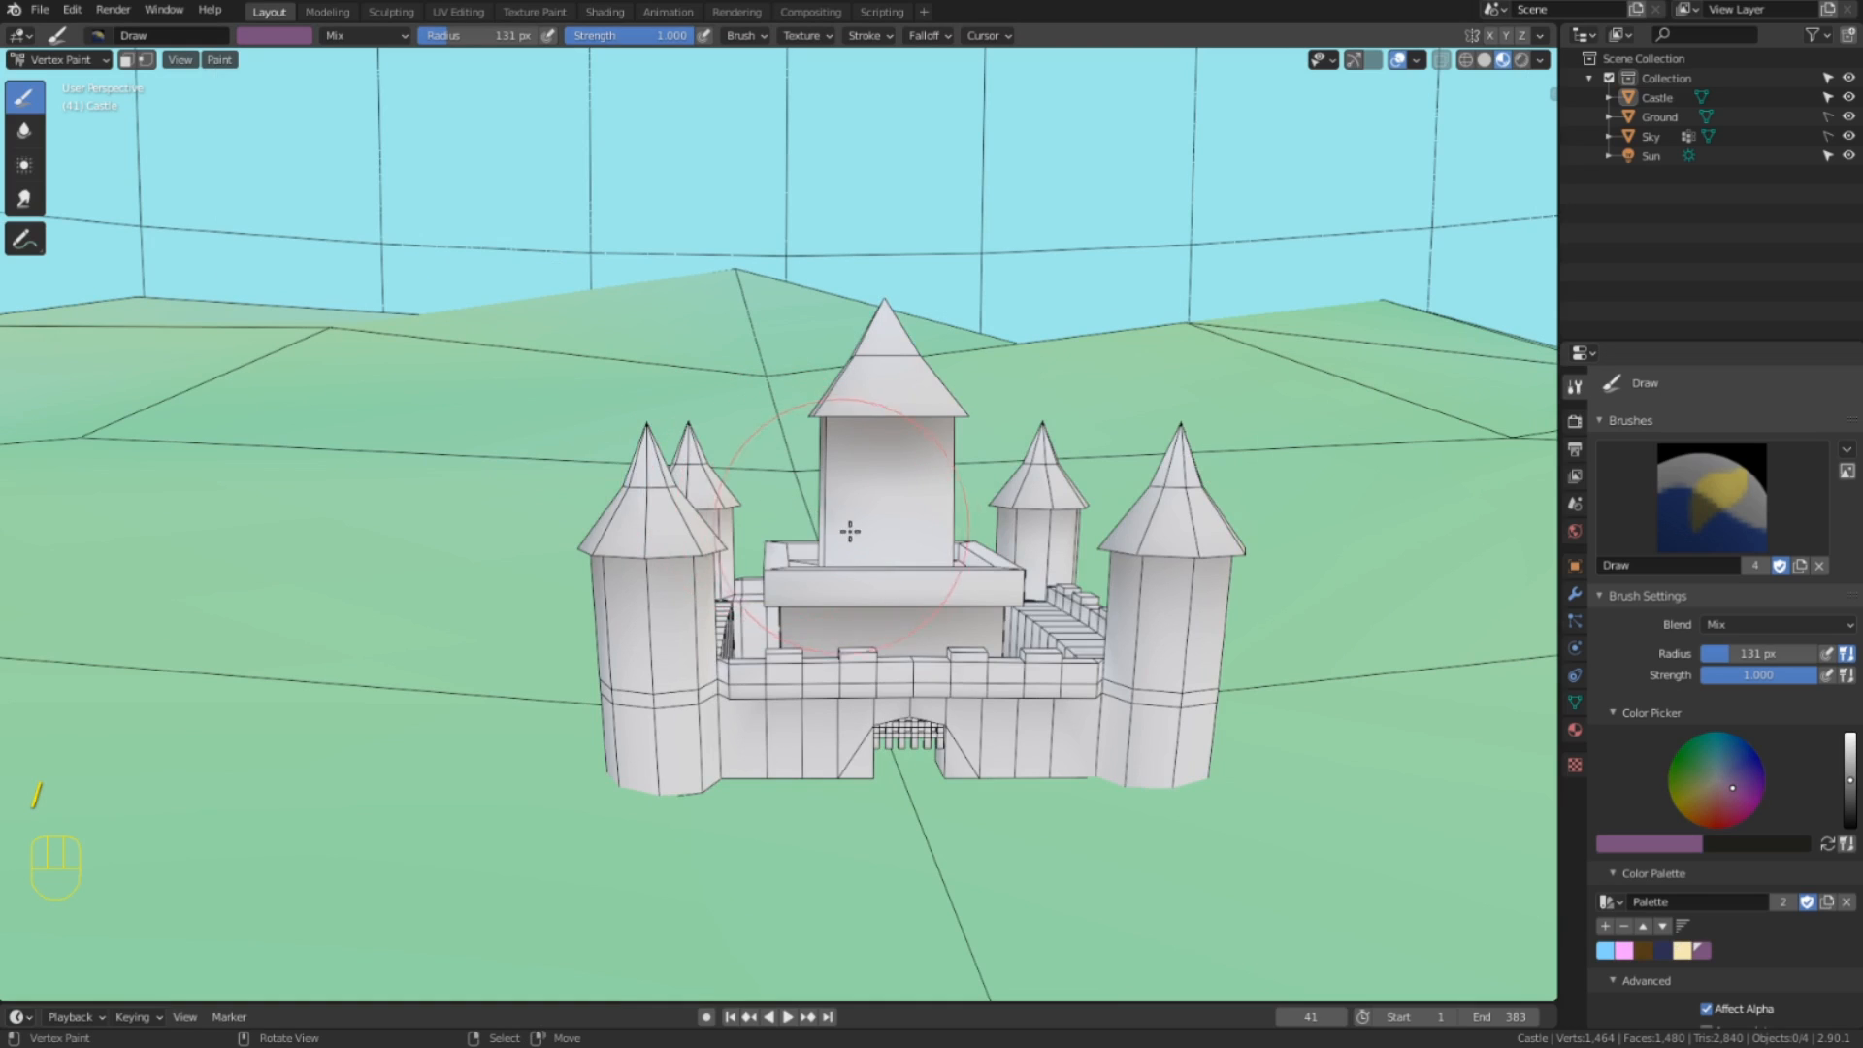
Select the castle and isolate it in Local View.
{"action": "left_click", "coordinate": [854, 532]}
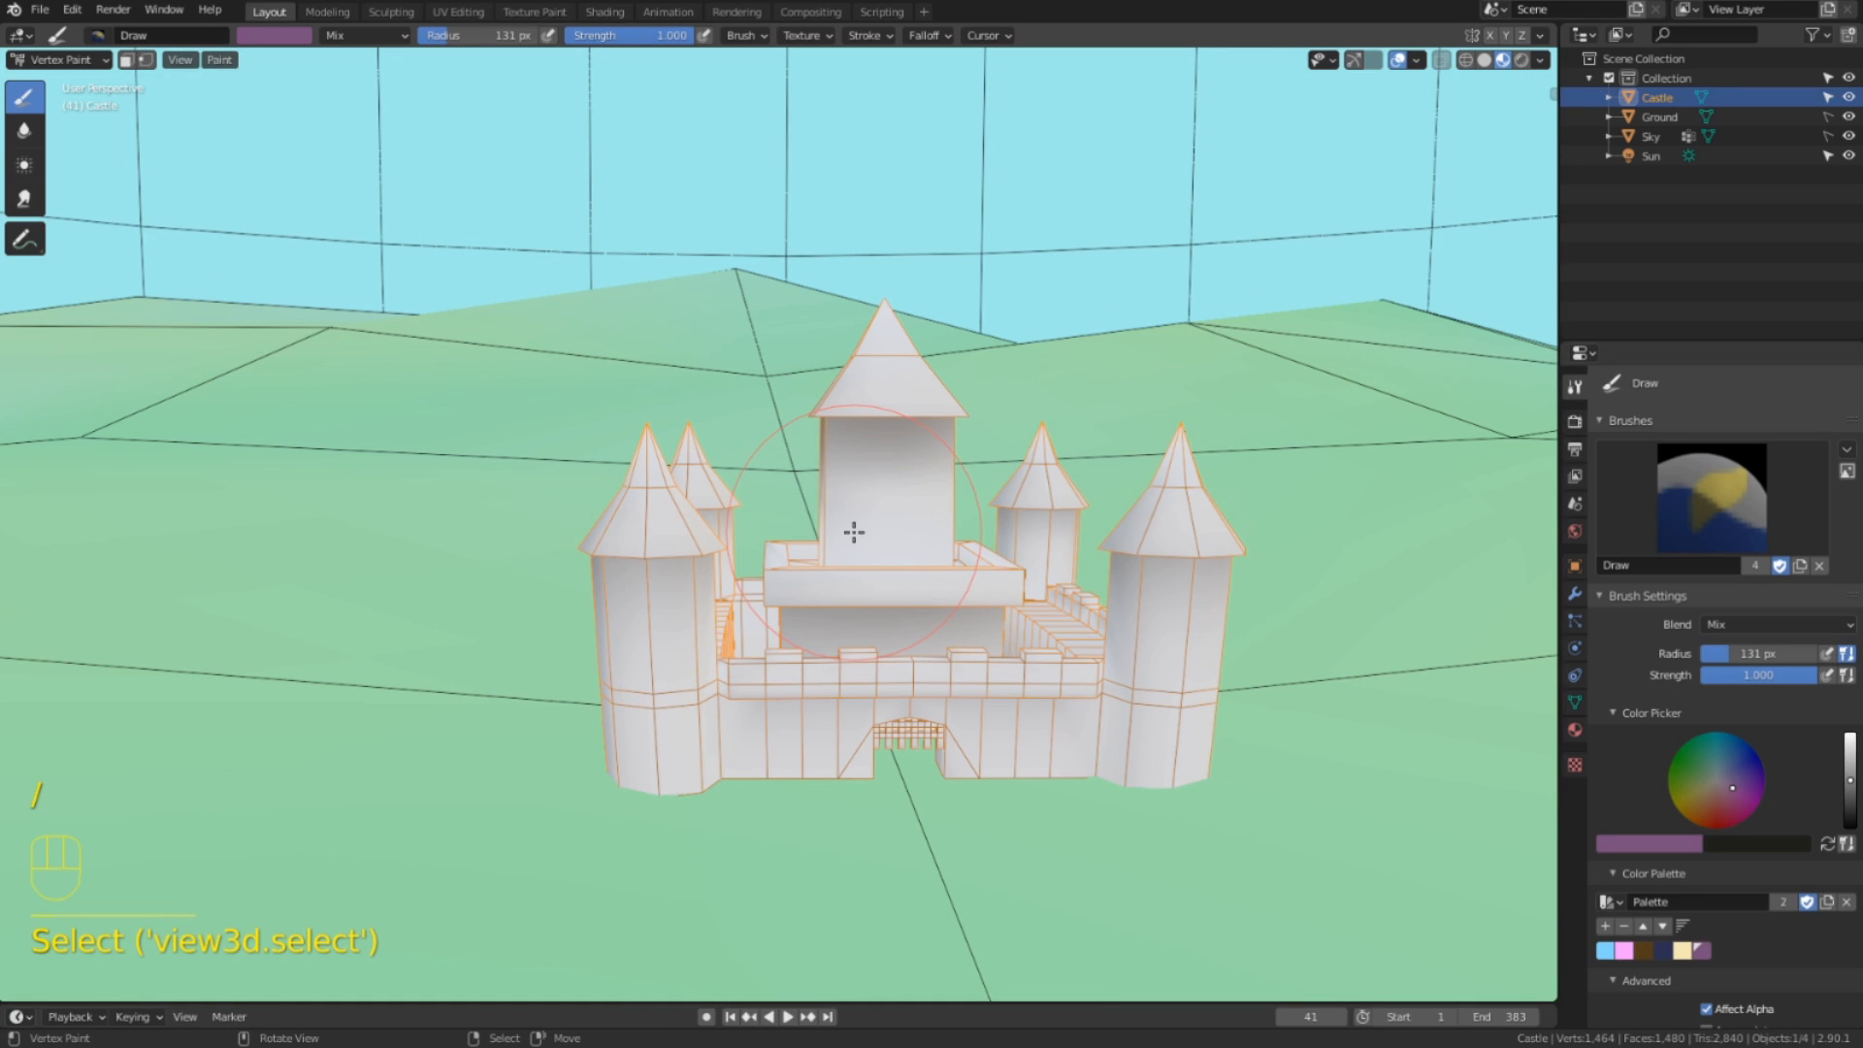
{"action": "key", "text": "slash"}
In the monkey-head scene, select Suzanne, Suzanne.002, Suzanne.003 and Suzanne.007 and isolate them in Local View.
{"action": "right_click", "coordinate": [959, 369]}
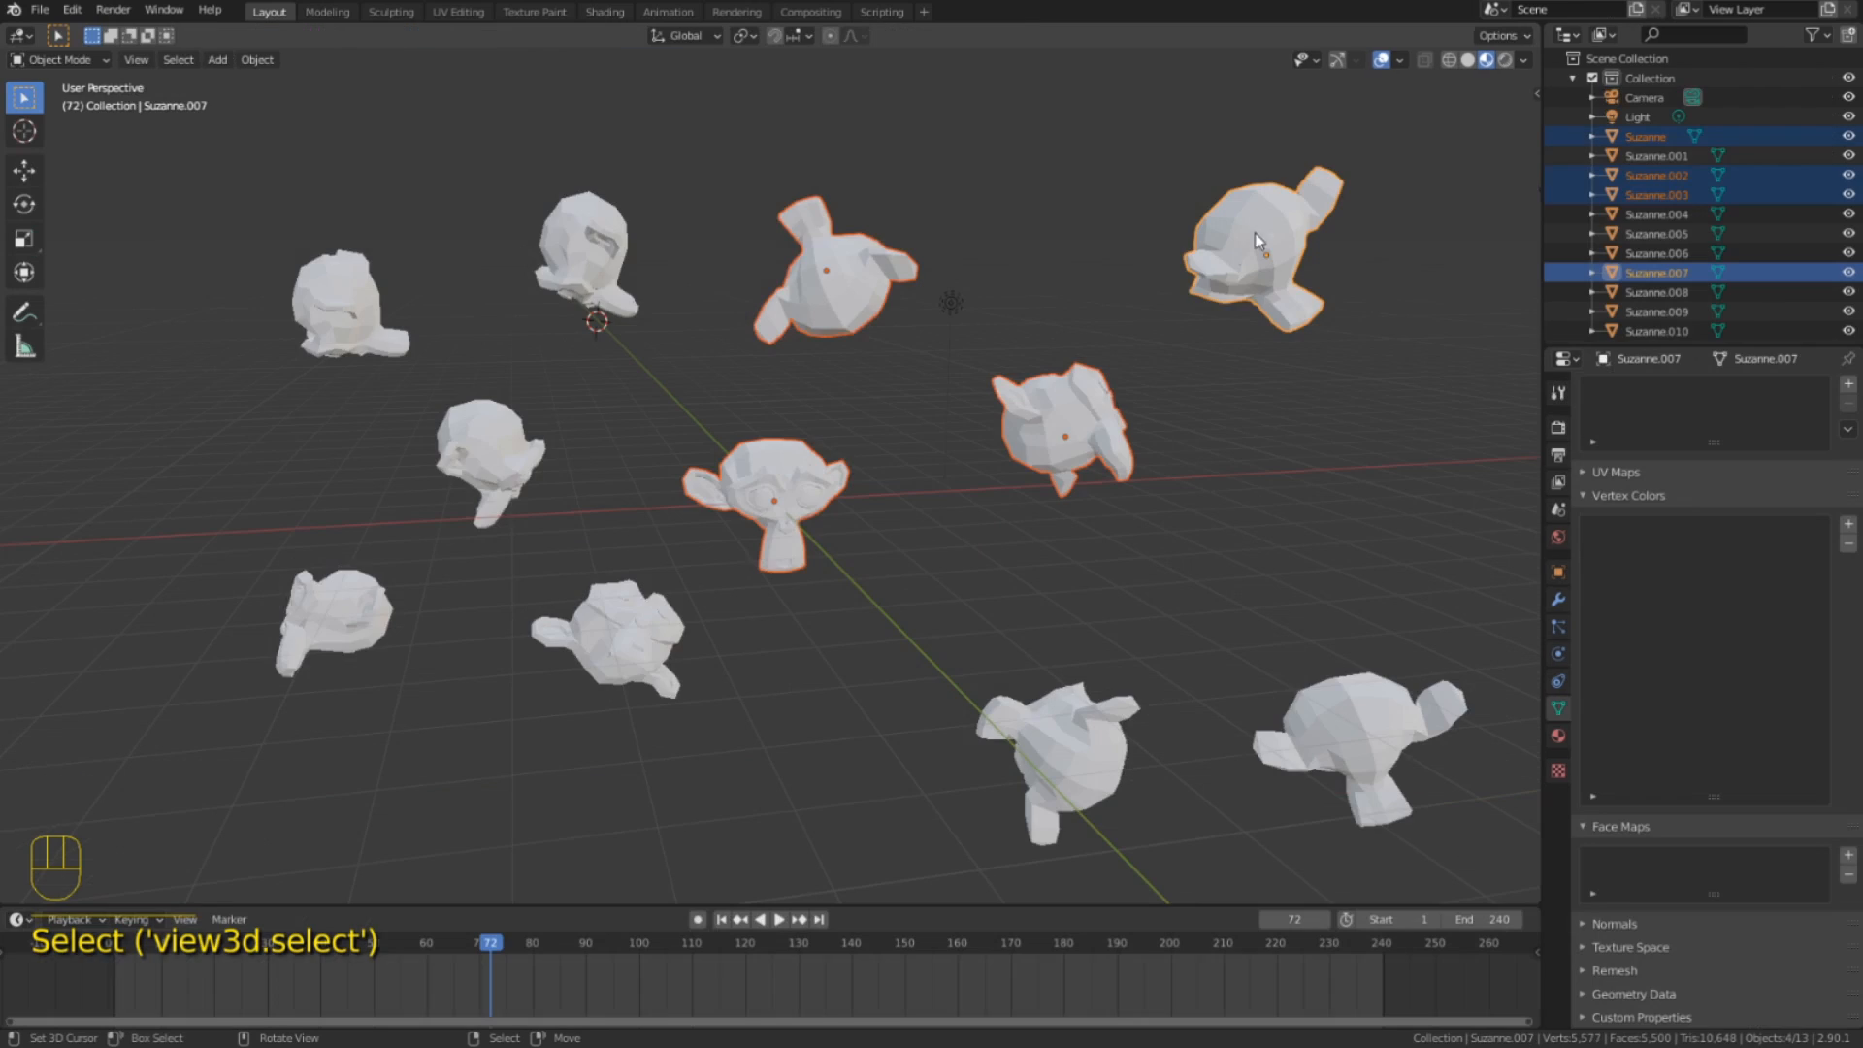
{"action": "key", "text": "slash"}
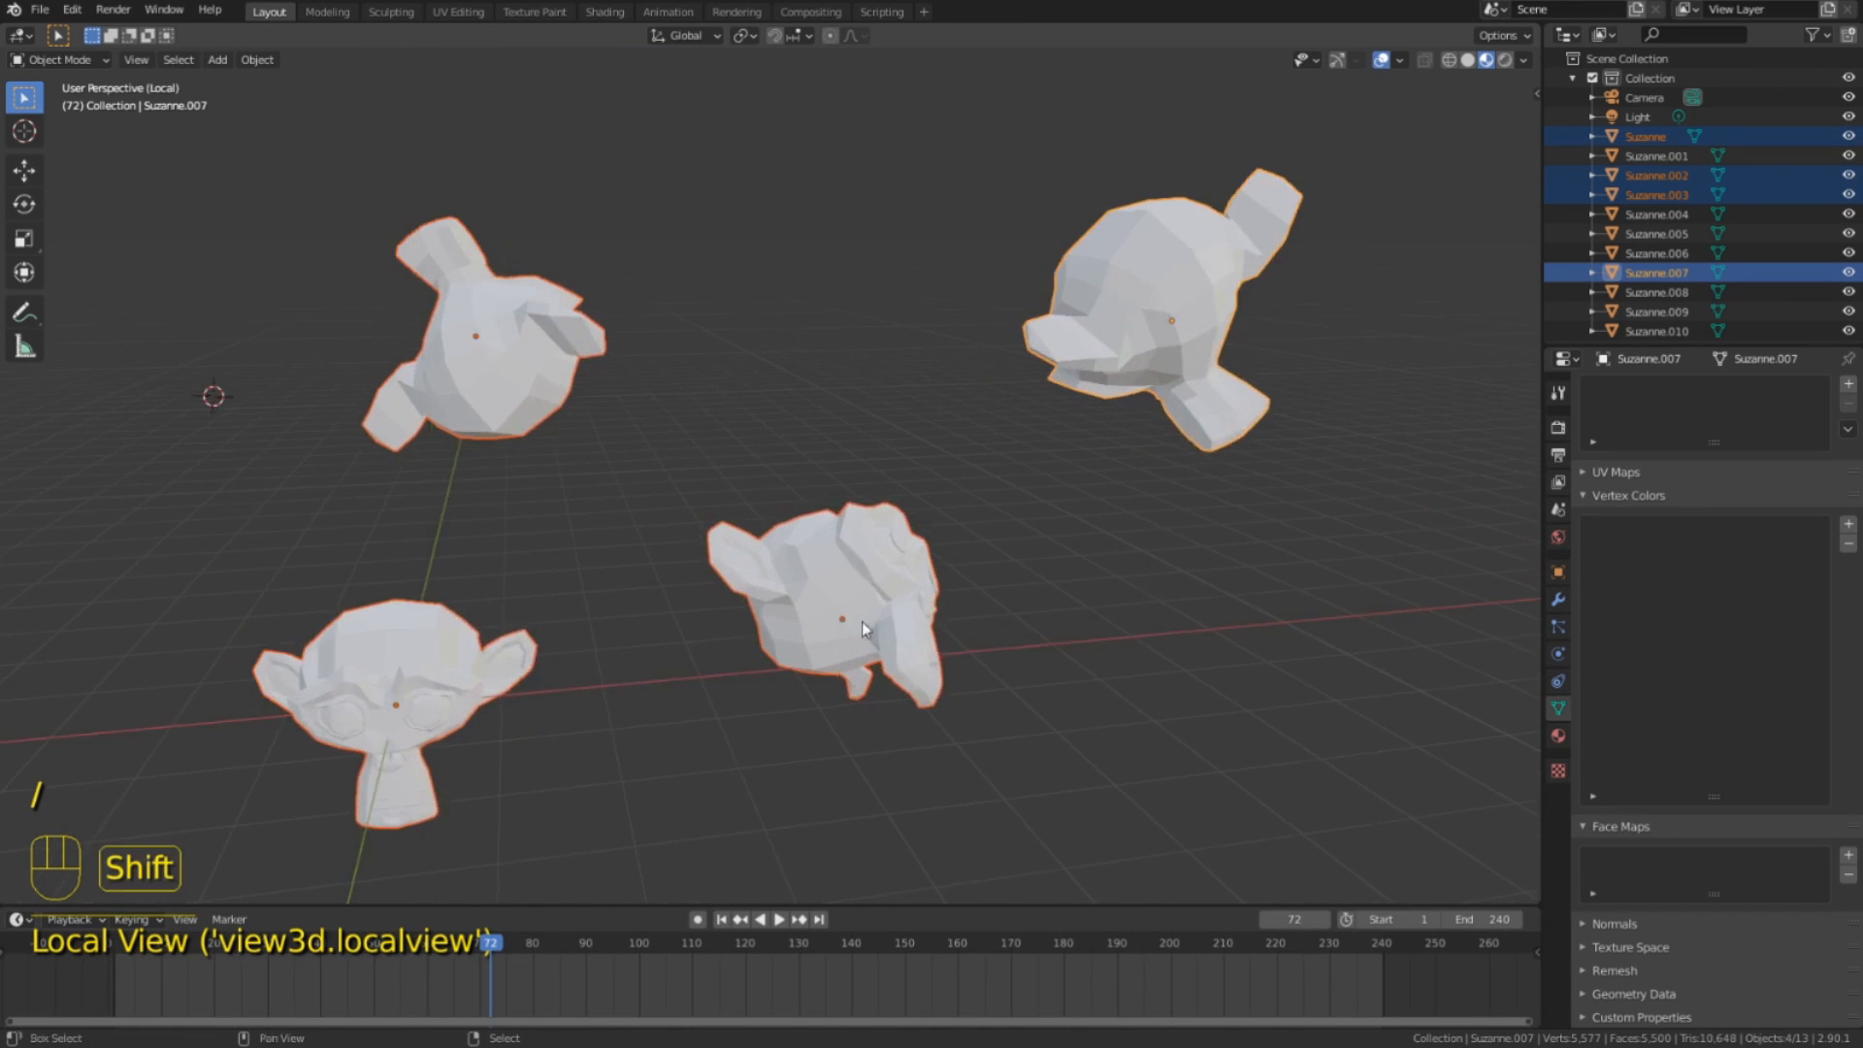
Select the front middle head and the rear head behind it, hide both, and reveal them again.
{"action": "middle_click_drag", "start_coordinate": [862, 621], "coordinate": [948, 539], "text": "shift"}
{"action": "right_click", "coordinate": [948, 539]}
{"action": "right_click", "coordinate": [1190, 288], "text": "shift"}
{"action": "key", "text": "h"}
{"action": "middle_click_drag", "start_coordinate": [638, 641], "coordinate": [847, 611], "text": "shift"}
{"action": "key", "text": "alt+h"}
Exit Local View in the monkey-head scene.
{"action": "middle_click_drag", "start_coordinate": [989, 549], "coordinate": [748, 302], "text": "shift"}
{"action": "scroll", "coordinate": [794, 427], "scroll_direction": "down", "scroll_amount": 6}
{"action": "key", "text": "slash"}
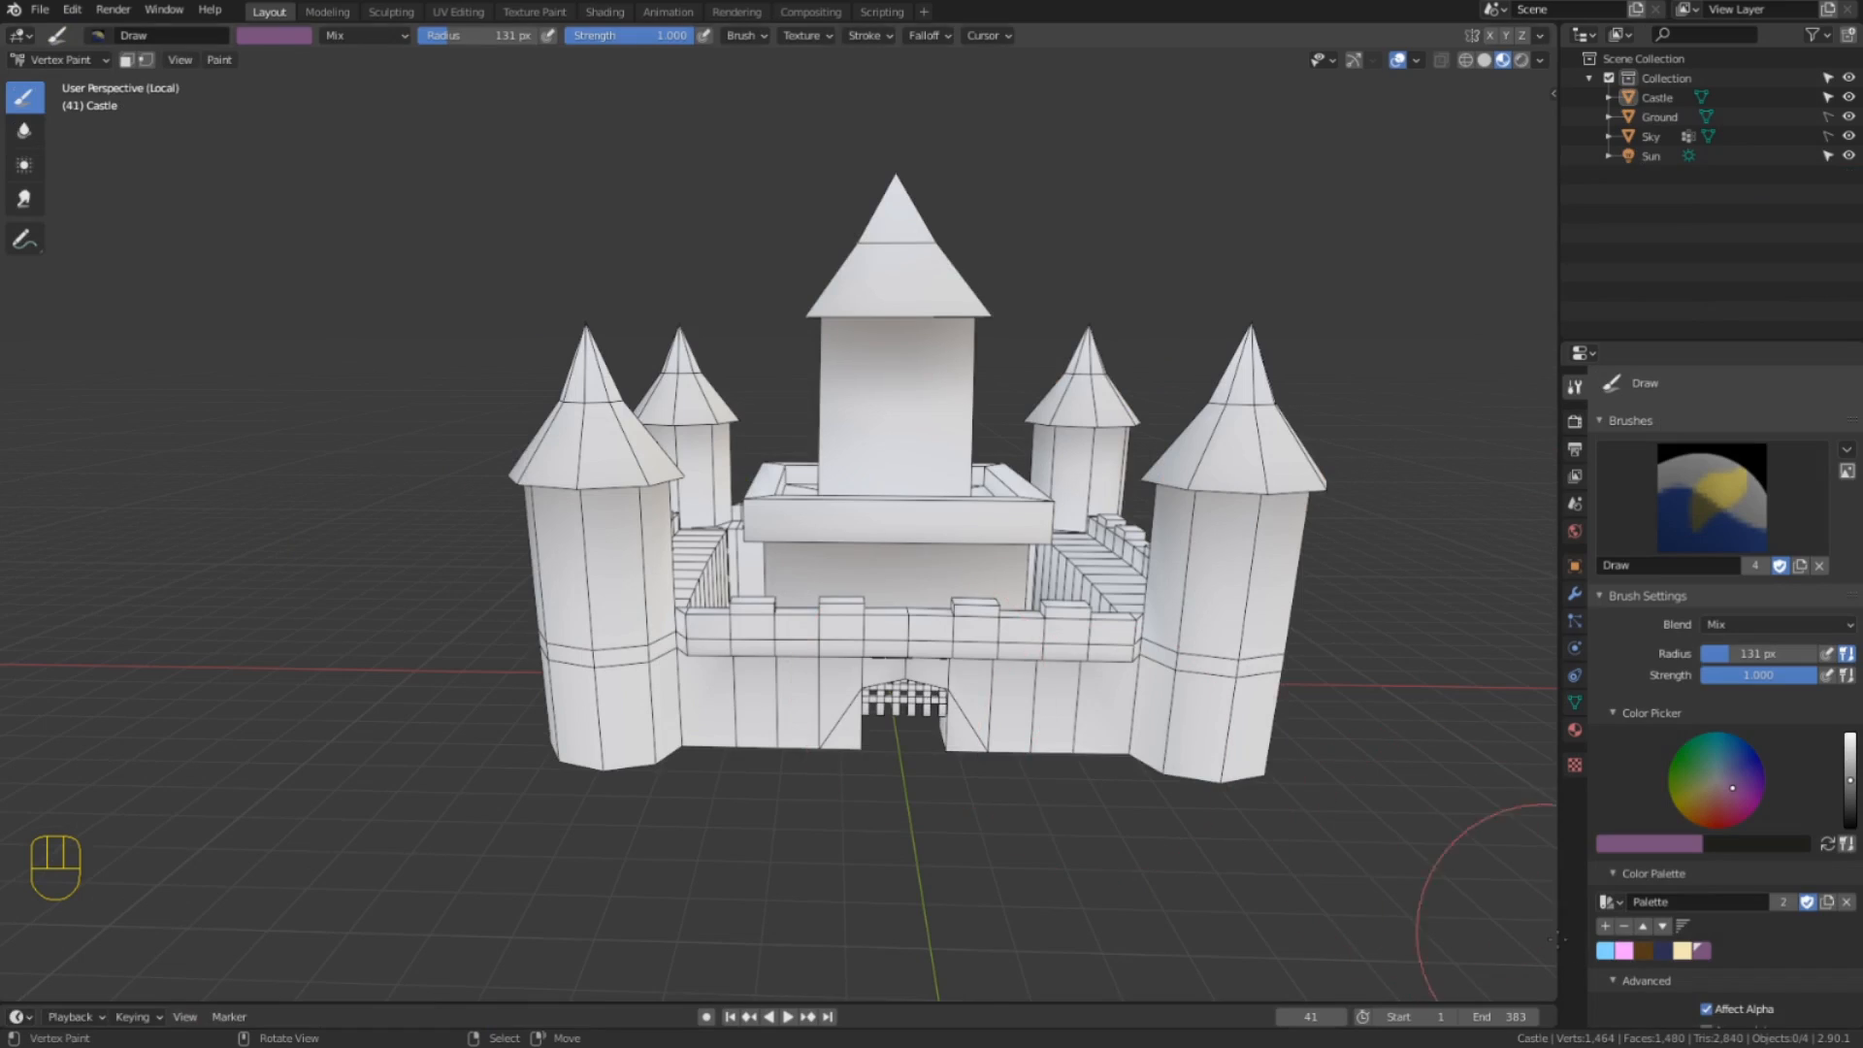
In the castle scene, fill the whole castle with the palette's light blue using Set Vertex Colors.
{"action": "left_click", "coordinate": [1608, 948]}
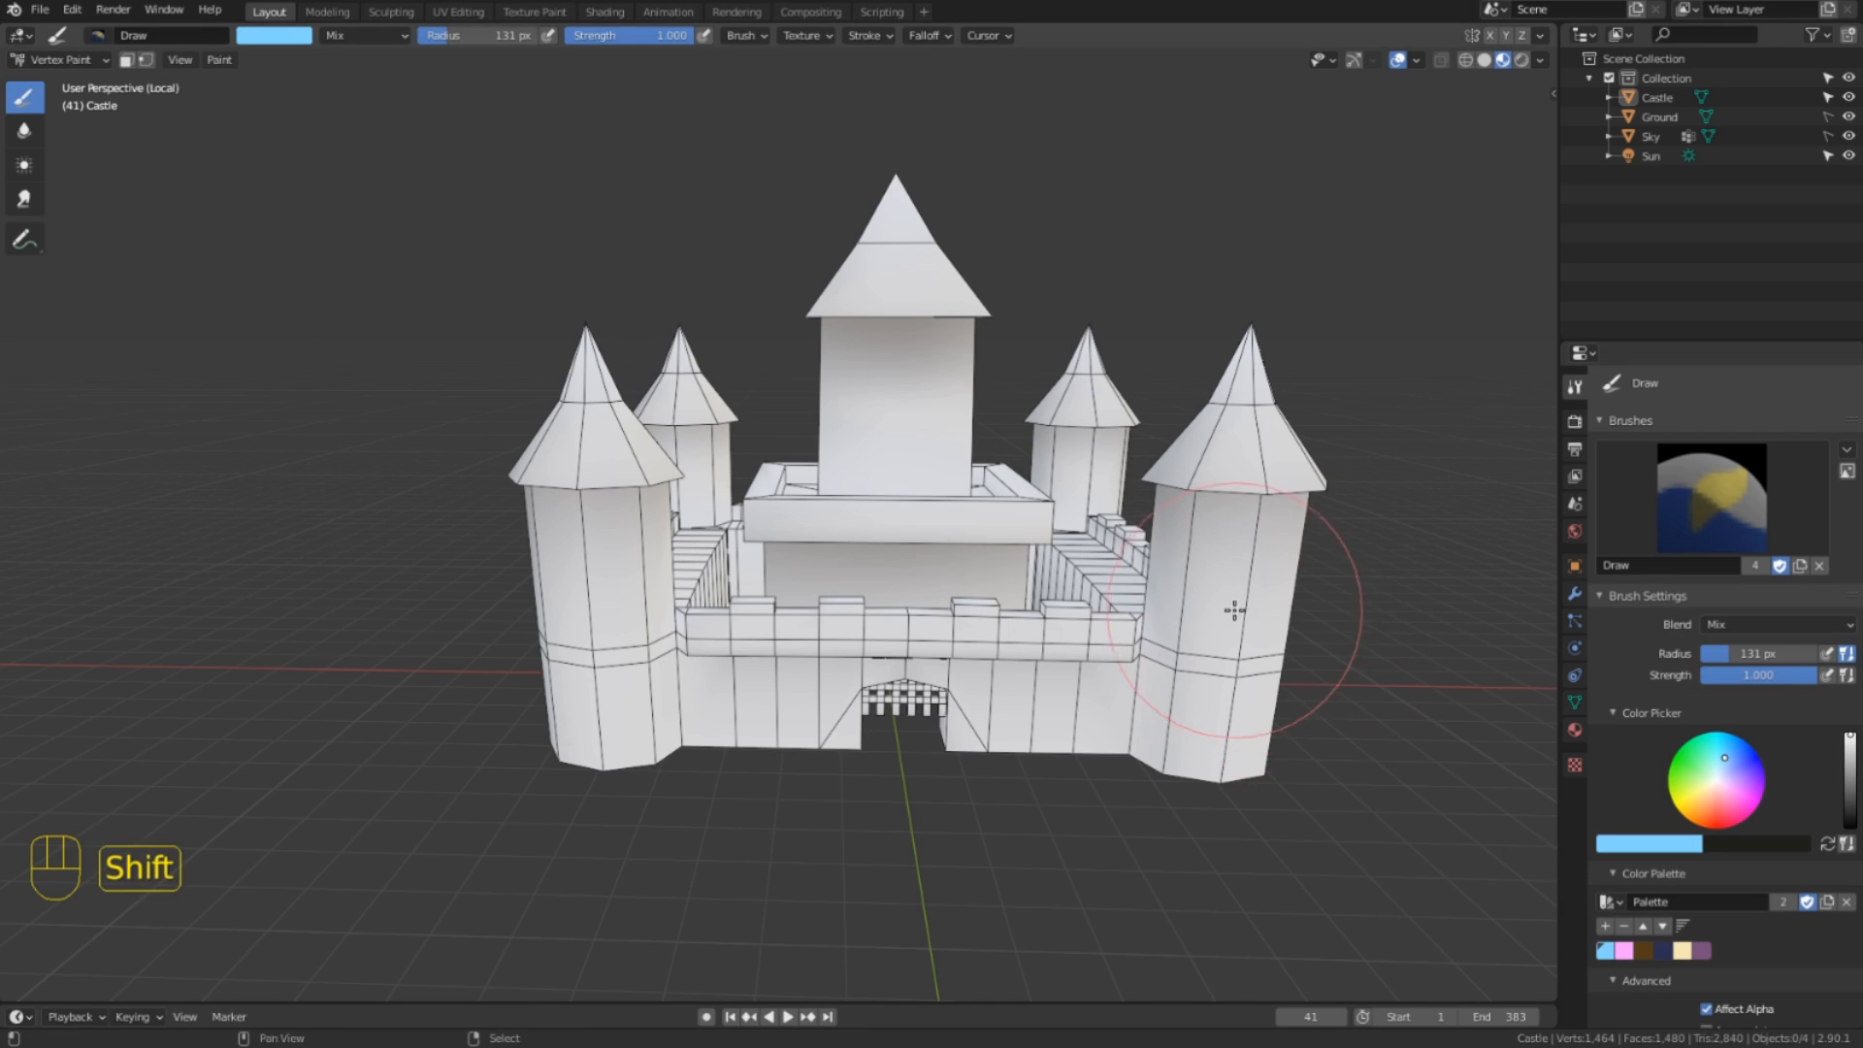
{"action": "middle_click_drag", "start_coordinate": [1232, 615], "coordinate": [1152, 640], "text": "shift"}
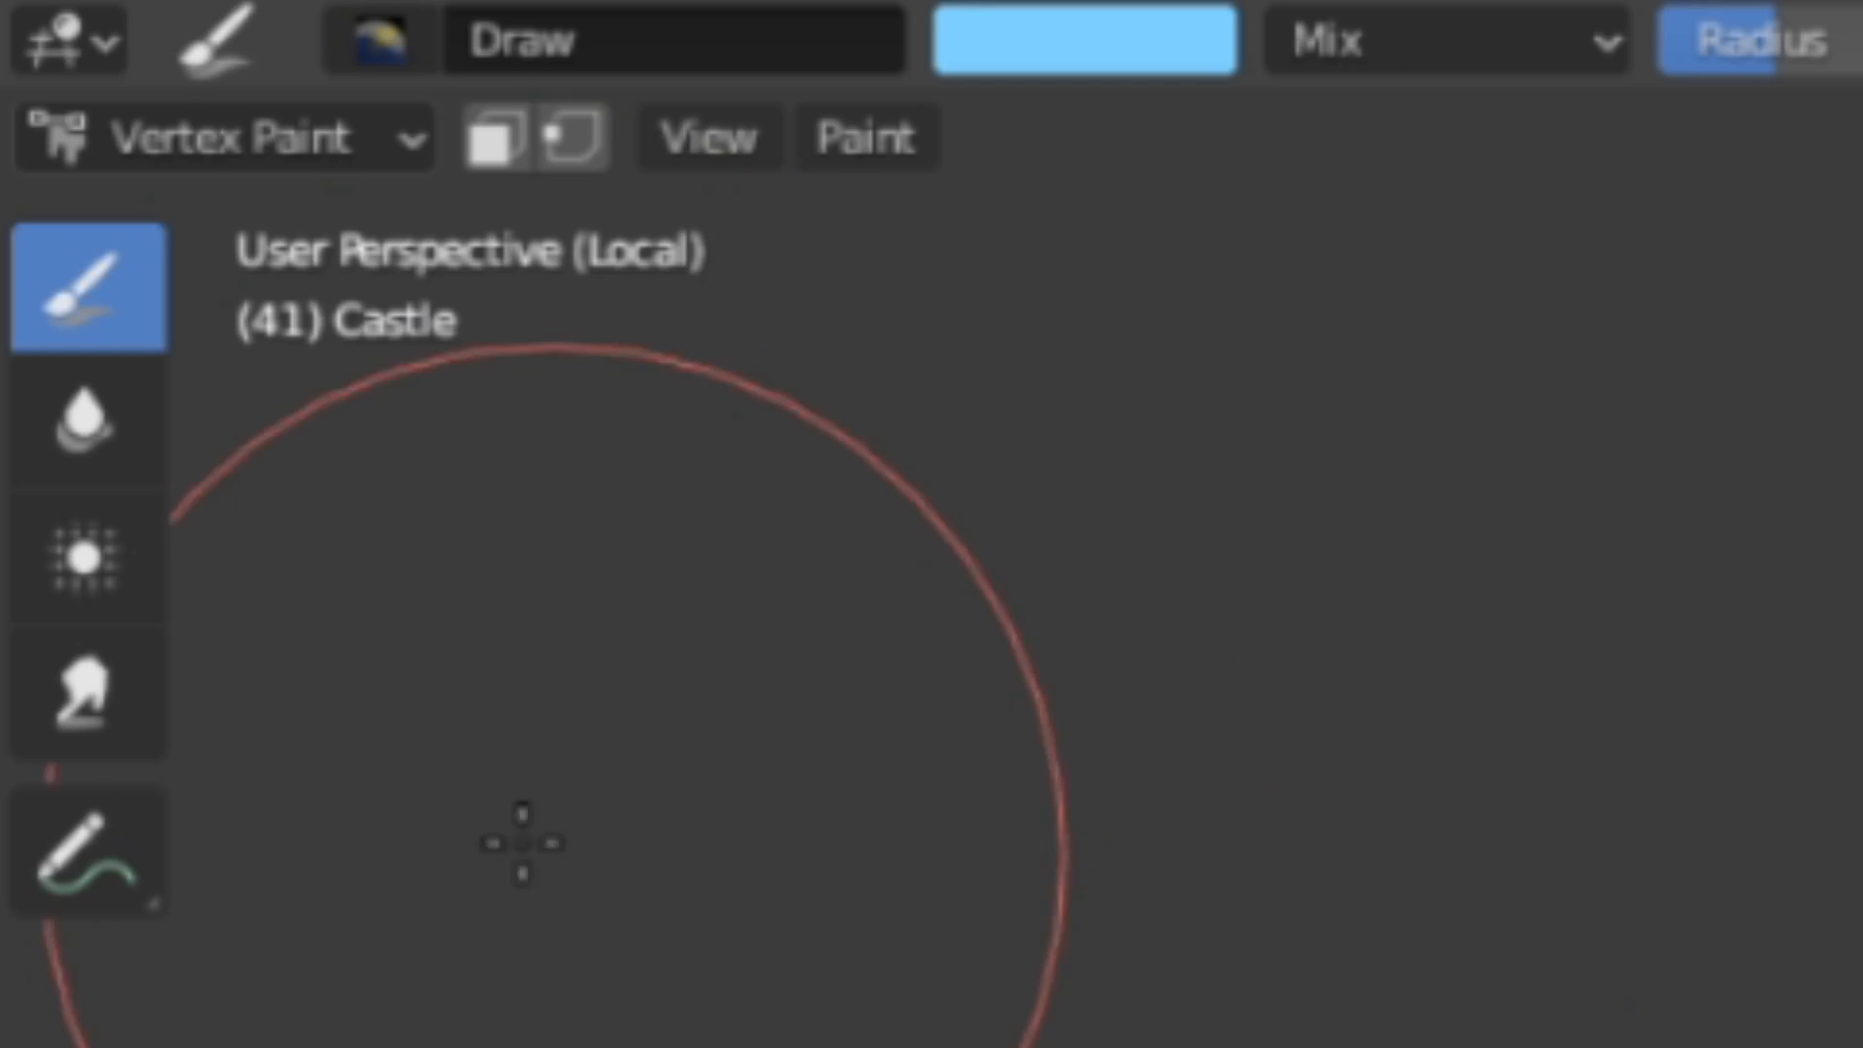
{"action": "mouse_move", "coordinate": [679, 714]}
{"action": "left_mouse_down"}
{"action": "mouse_move", "coordinate": [980, 799]}
{"action": "mouse_move", "coordinate": [1199, 631]}
{"action": "mouse_move", "coordinate": [1206, 382]}
{"action": "mouse_move", "coordinate": [1027, 358]}
{"action": "mouse_move", "coordinate": [861, 386]}
{"action": "mouse_move", "coordinate": [630, 543]}
{"action": "mouse_move", "coordinate": [773, 747]}
{"action": "left_mouse_up"}
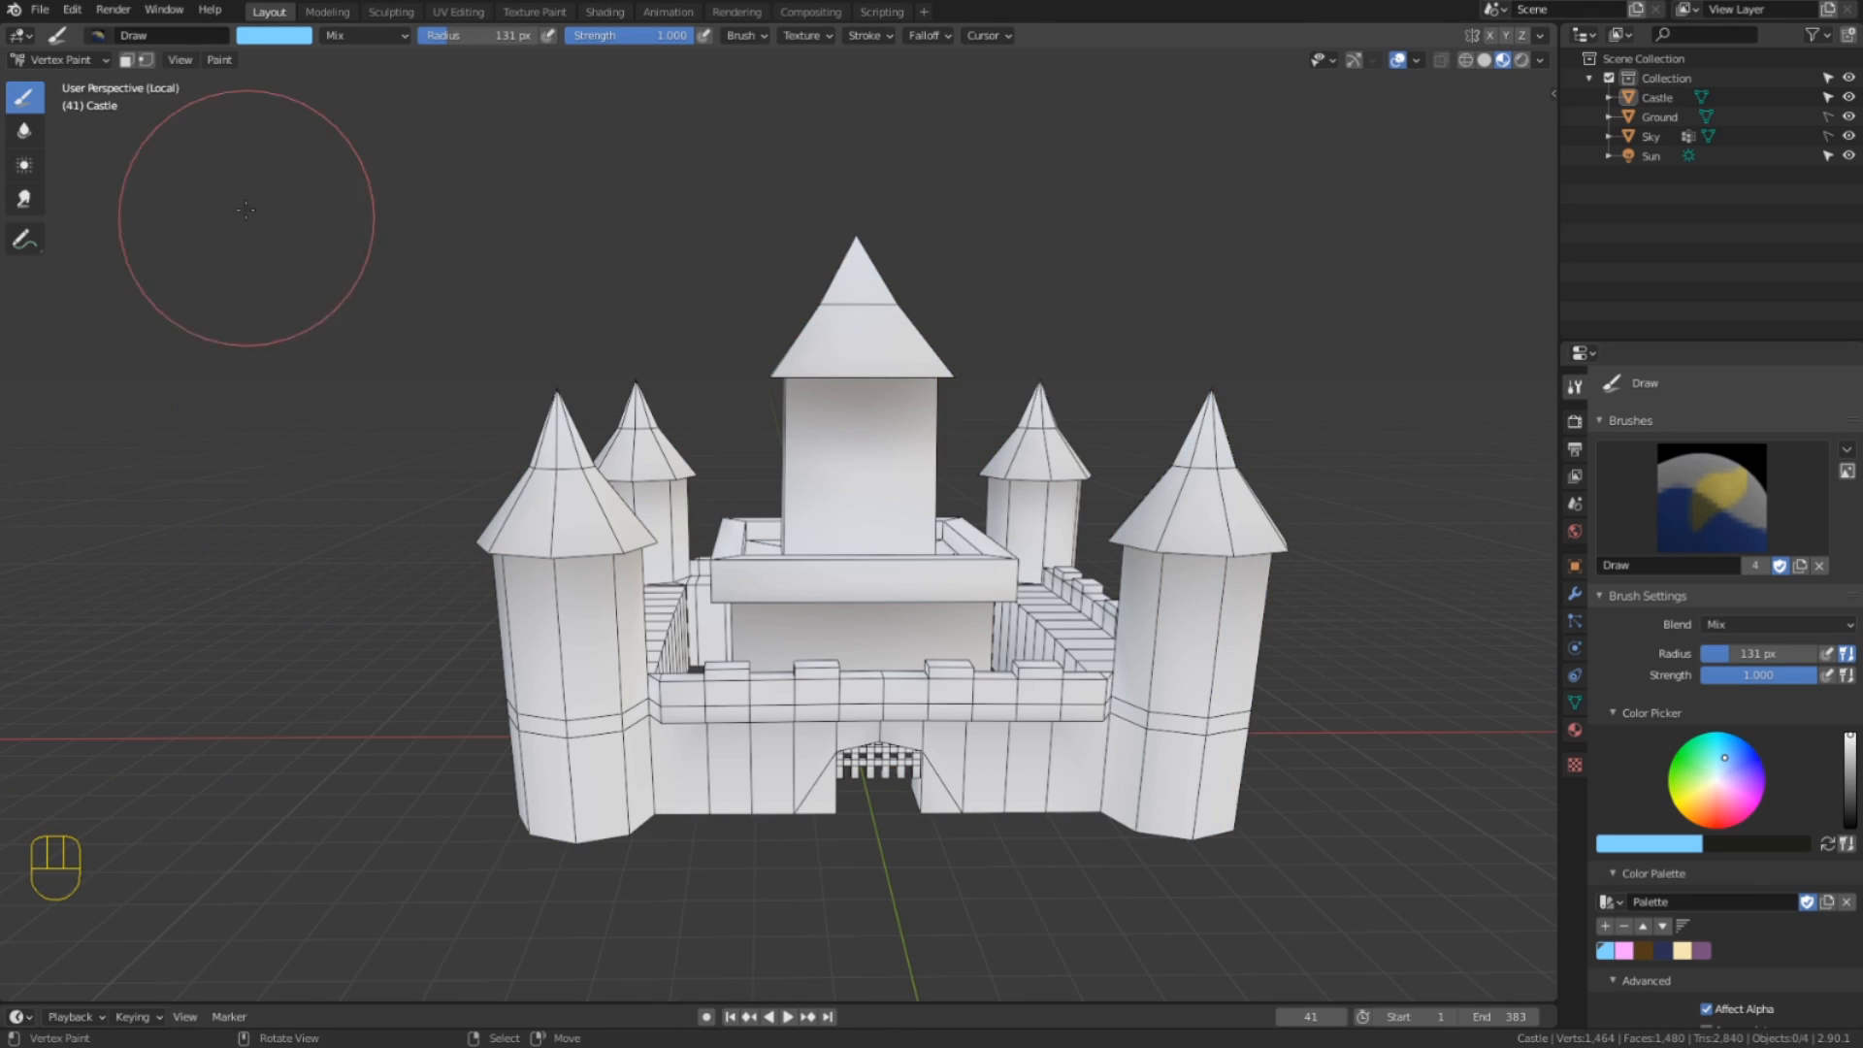
{"action": "left_click", "coordinate": [219, 61]}
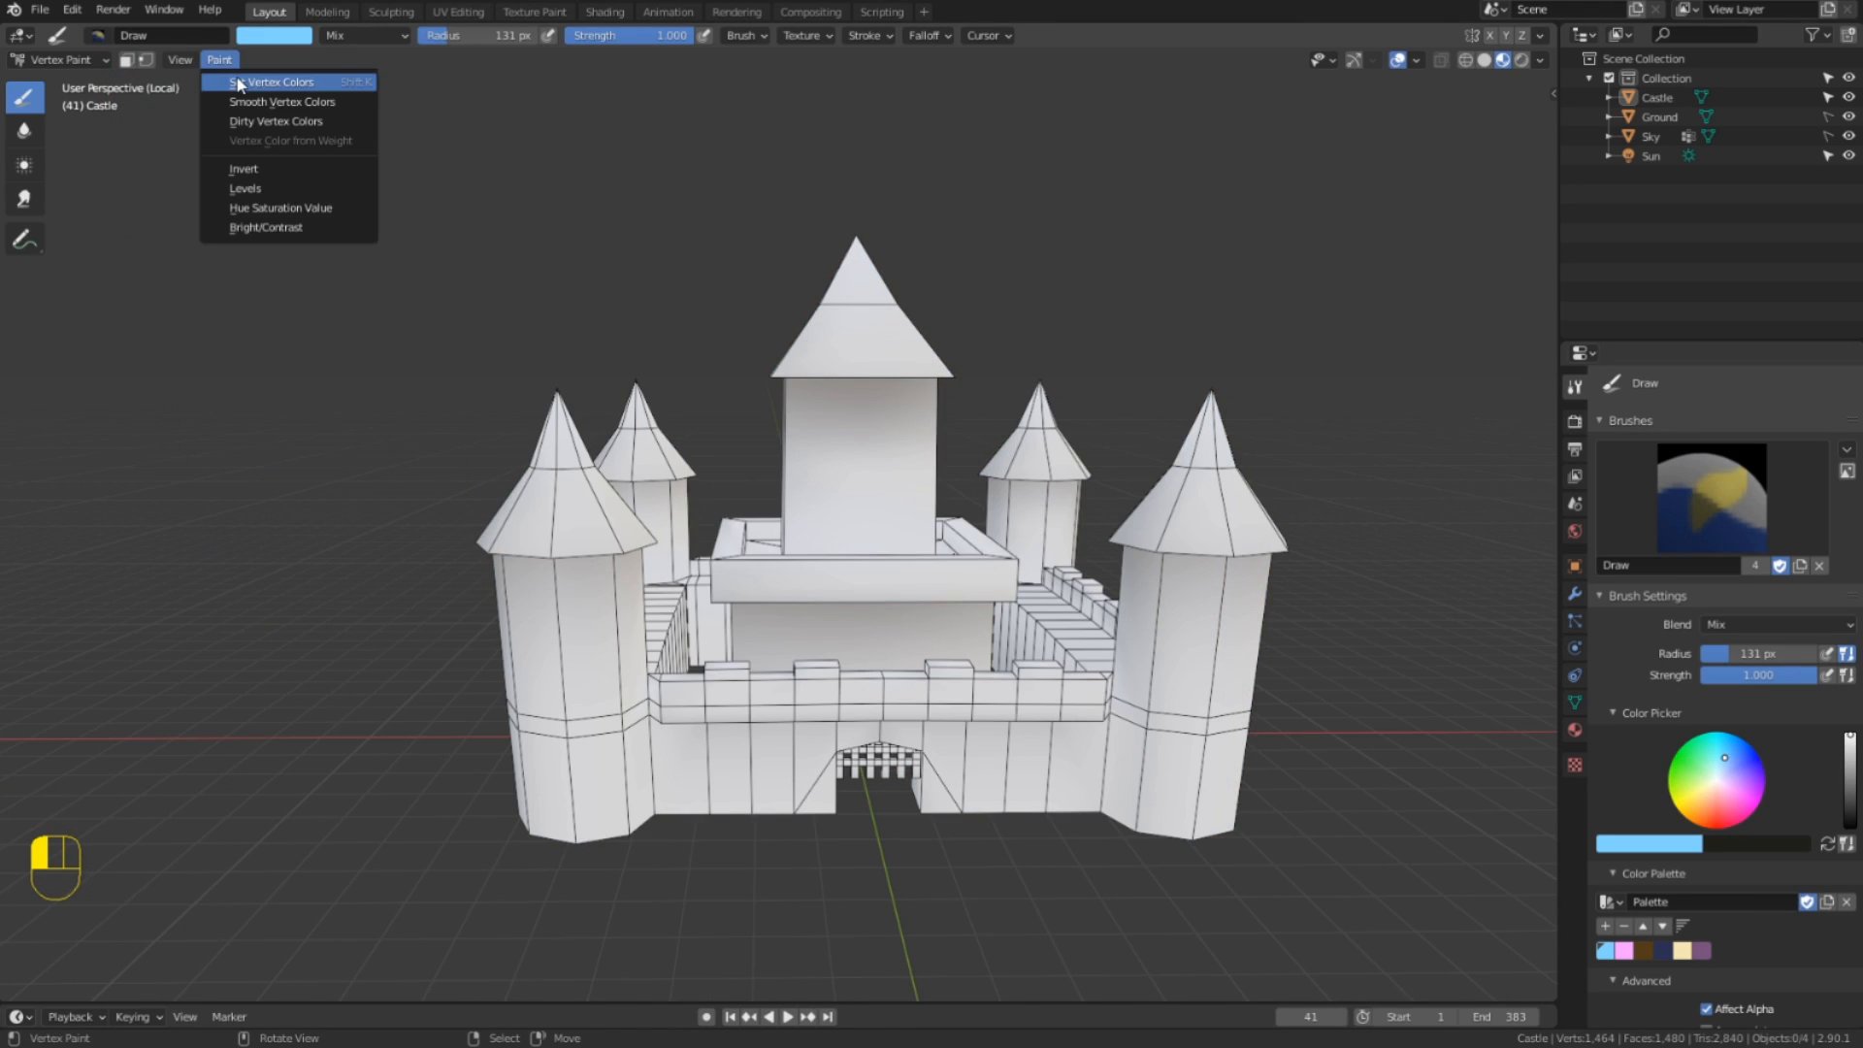
{"action": "left_click", "coordinate": [315, 81]}
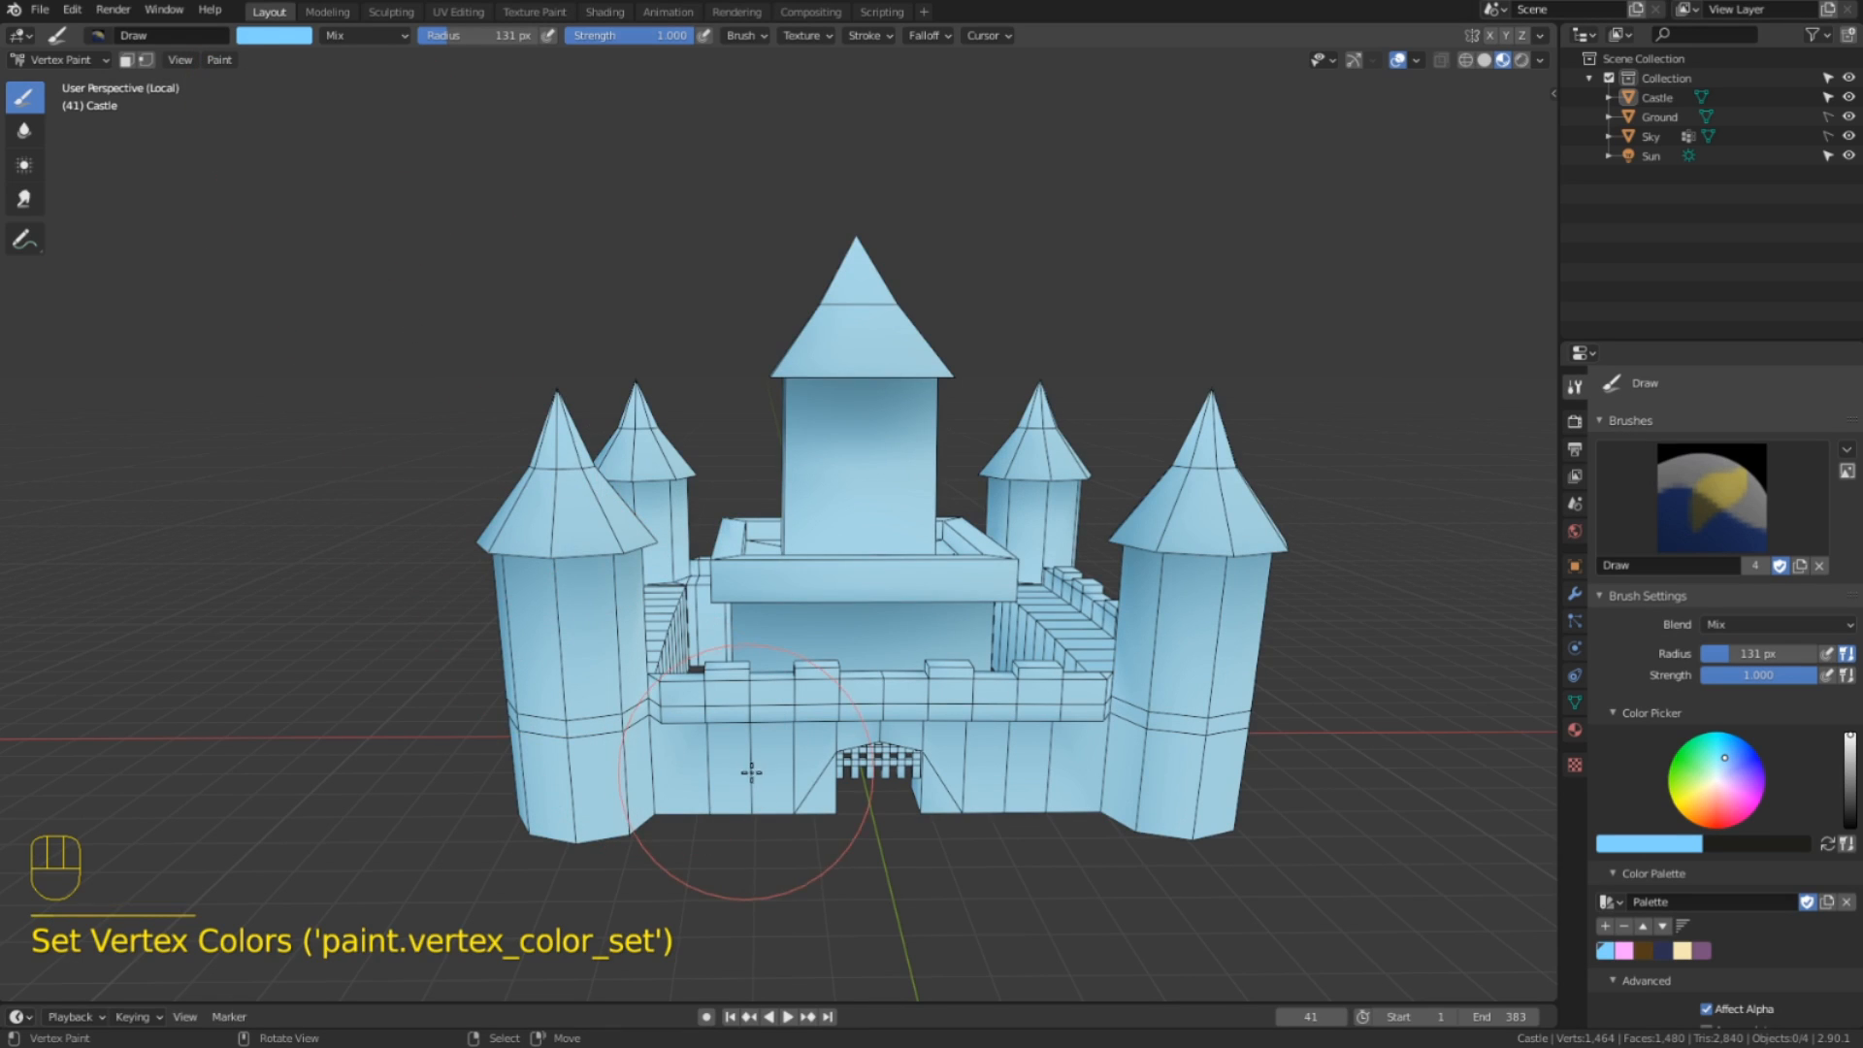
Try painting one corner tower's roof by hand with a cream tip and muted purple slopes.
{"action": "mouse_move", "coordinate": [750, 773]}
{"action": "middle_mouse_down"}
{"action": "mouse_move", "coordinate": [886, 772]}
{"action": "mouse_move", "coordinate": [753, 781]}
{"action": "middle_mouse_up"}
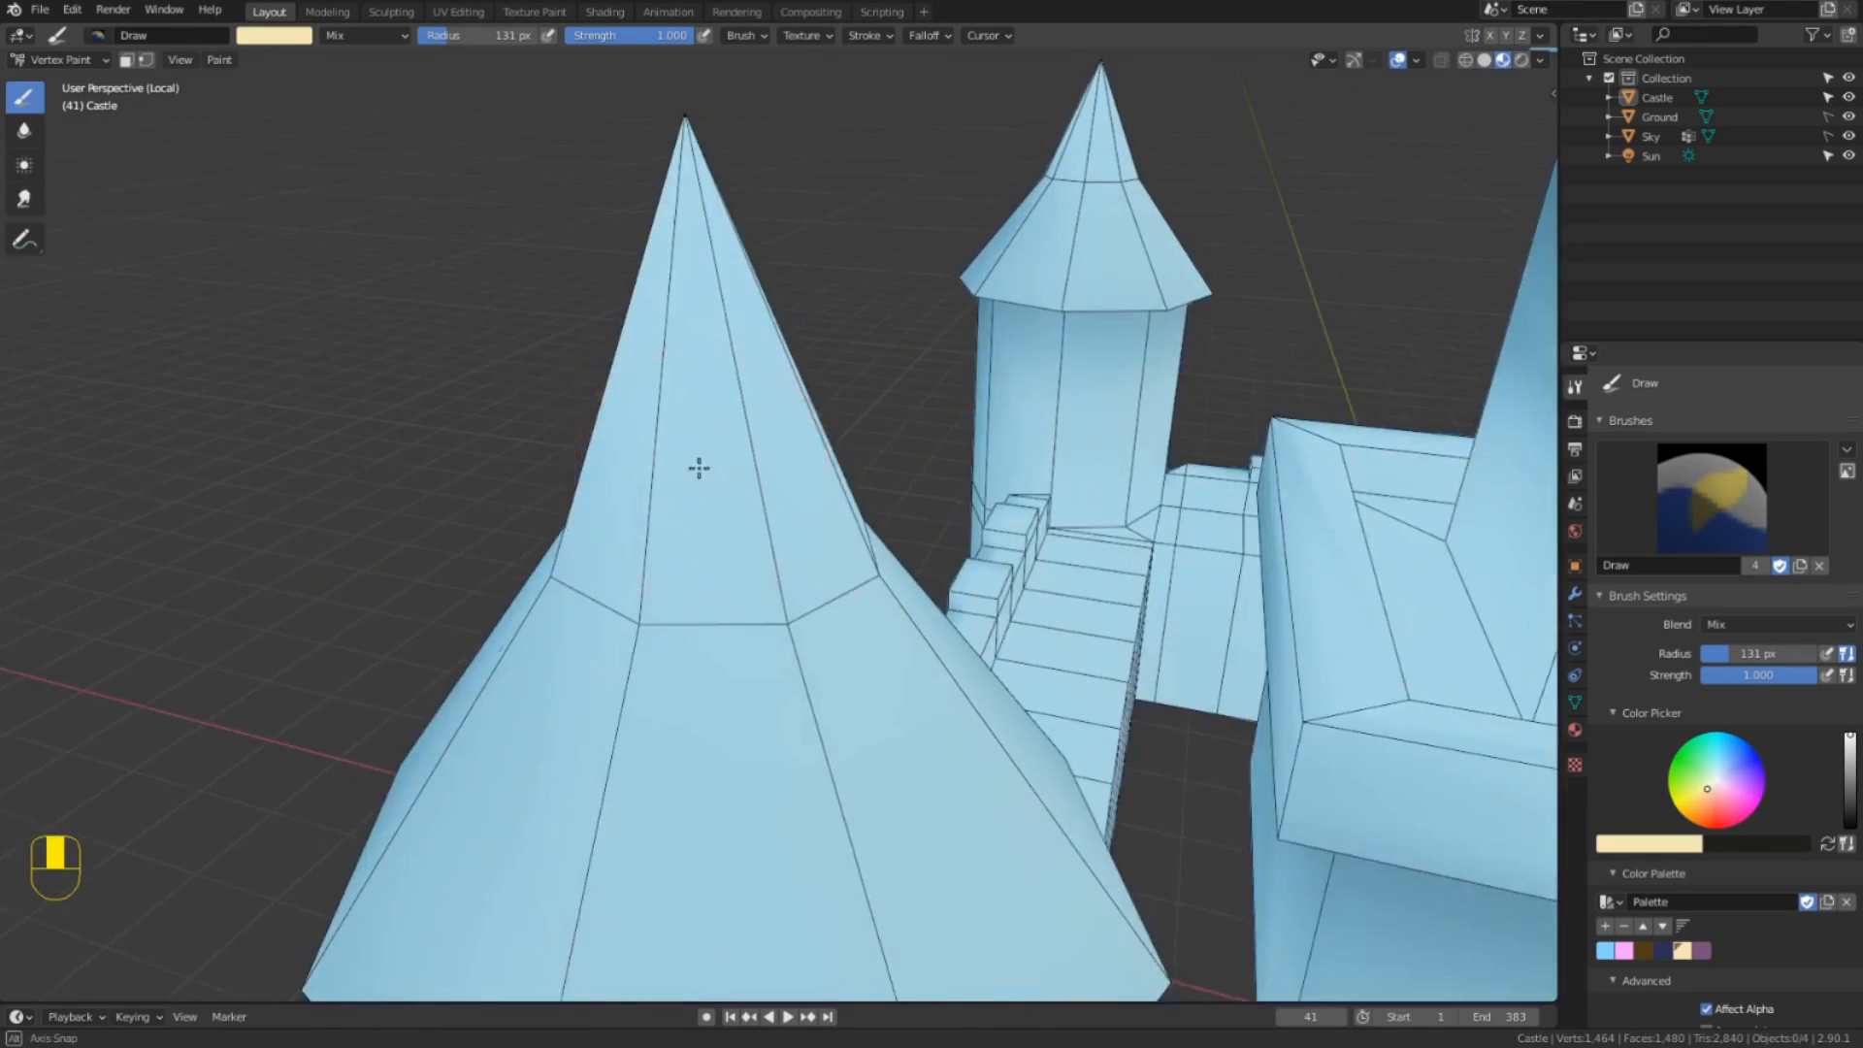
{"action": "scroll", "coordinate": [698, 470], "scroll_direction": "down", "scroll_amount": 3}
{"action": "left_click_drag", "start_coordinate": [736, 258], "coordinate": [739, 232]}
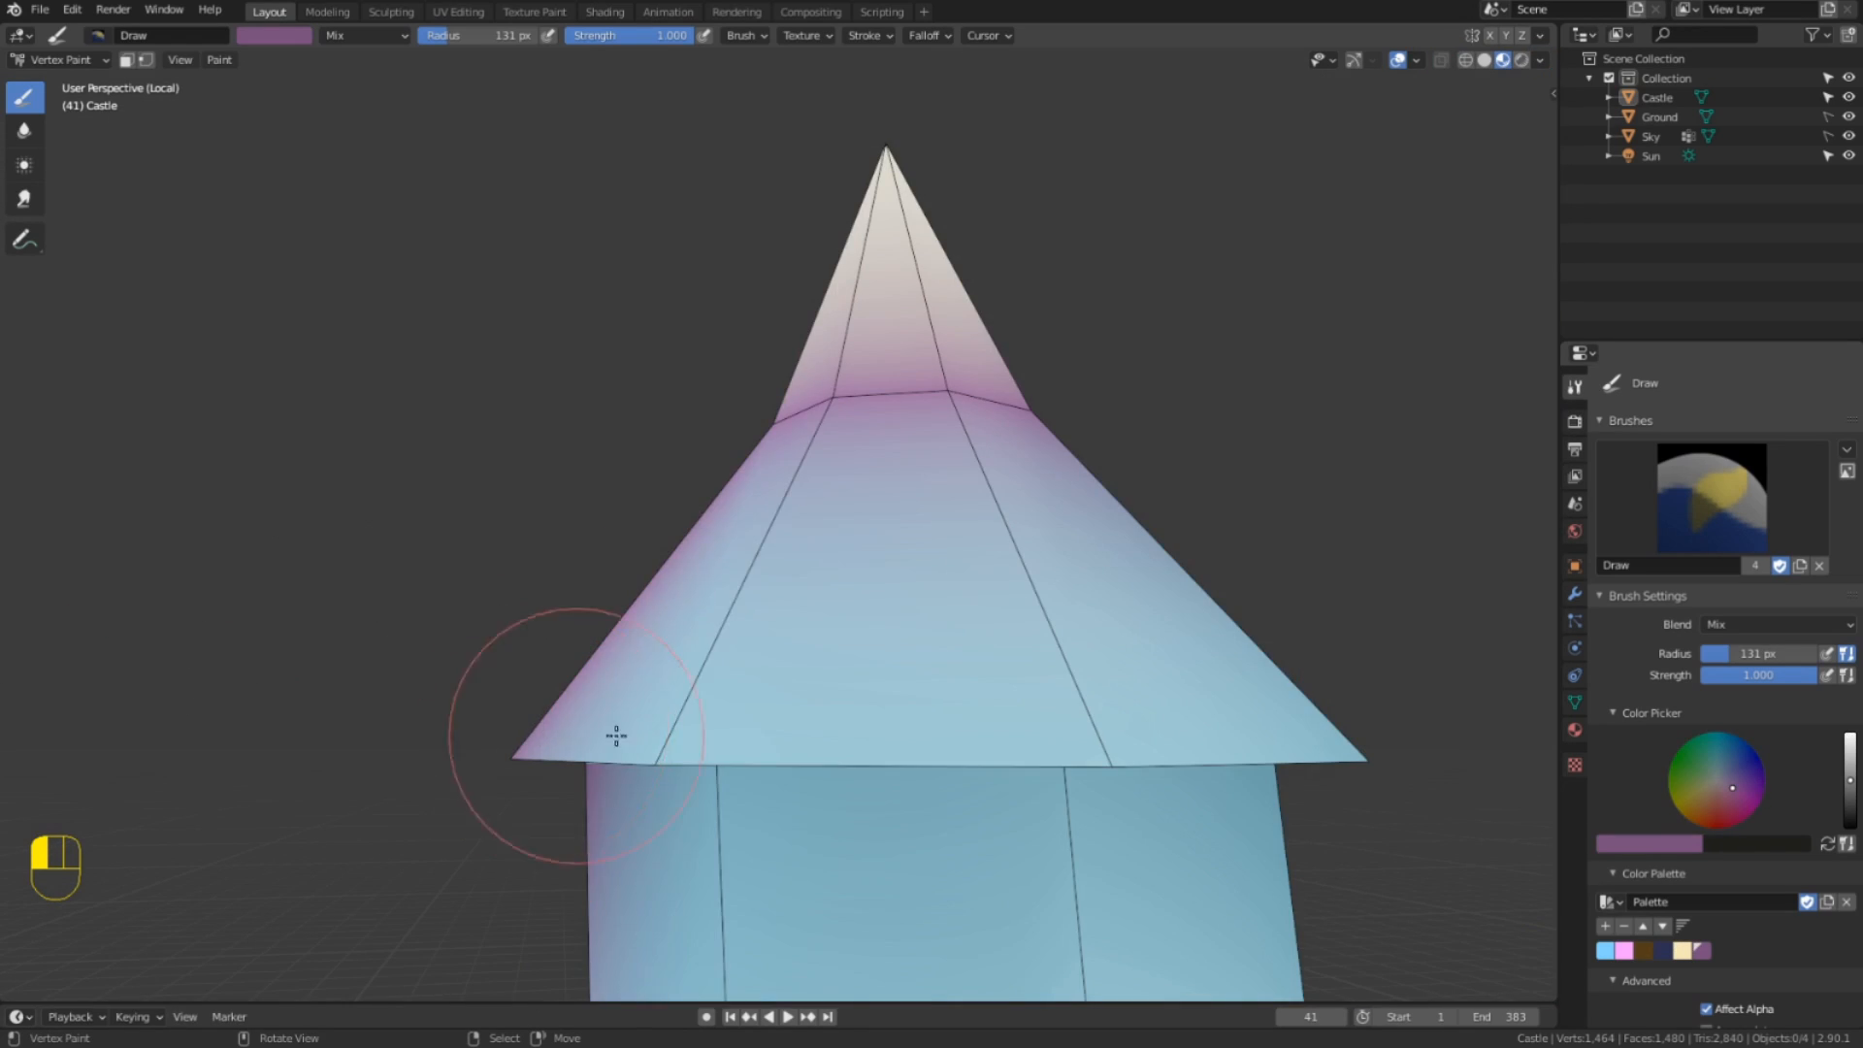
{"action": "left_click_drag", "start_coordinate": [615, 736], "coordinate": [727, 736]}
{"action": "middle_click_drag", "start_coordinate": [1015, 732], "coordinate": [852, 737]}
{"action": "mouse_move", "coordinate": [424, 700]}
{"action": "left_mouse_down"}
{"action": "mouse_move", "coordinate": [1175, 773]}
{"action": "mouse_move", "coordinate": [929, 751]}
{"action": "left_mouse_up"}
Try painting the wall just below that tower's roof with pink brush strokes all around.
{"action": "middle_click_drag", "start_coordinate": [1058, 761], "coordinate": [926, 770]}
{"action": "scroll", "coordinate": [925, 770], "scroll_direction": "down", "scroll_amount": 2}
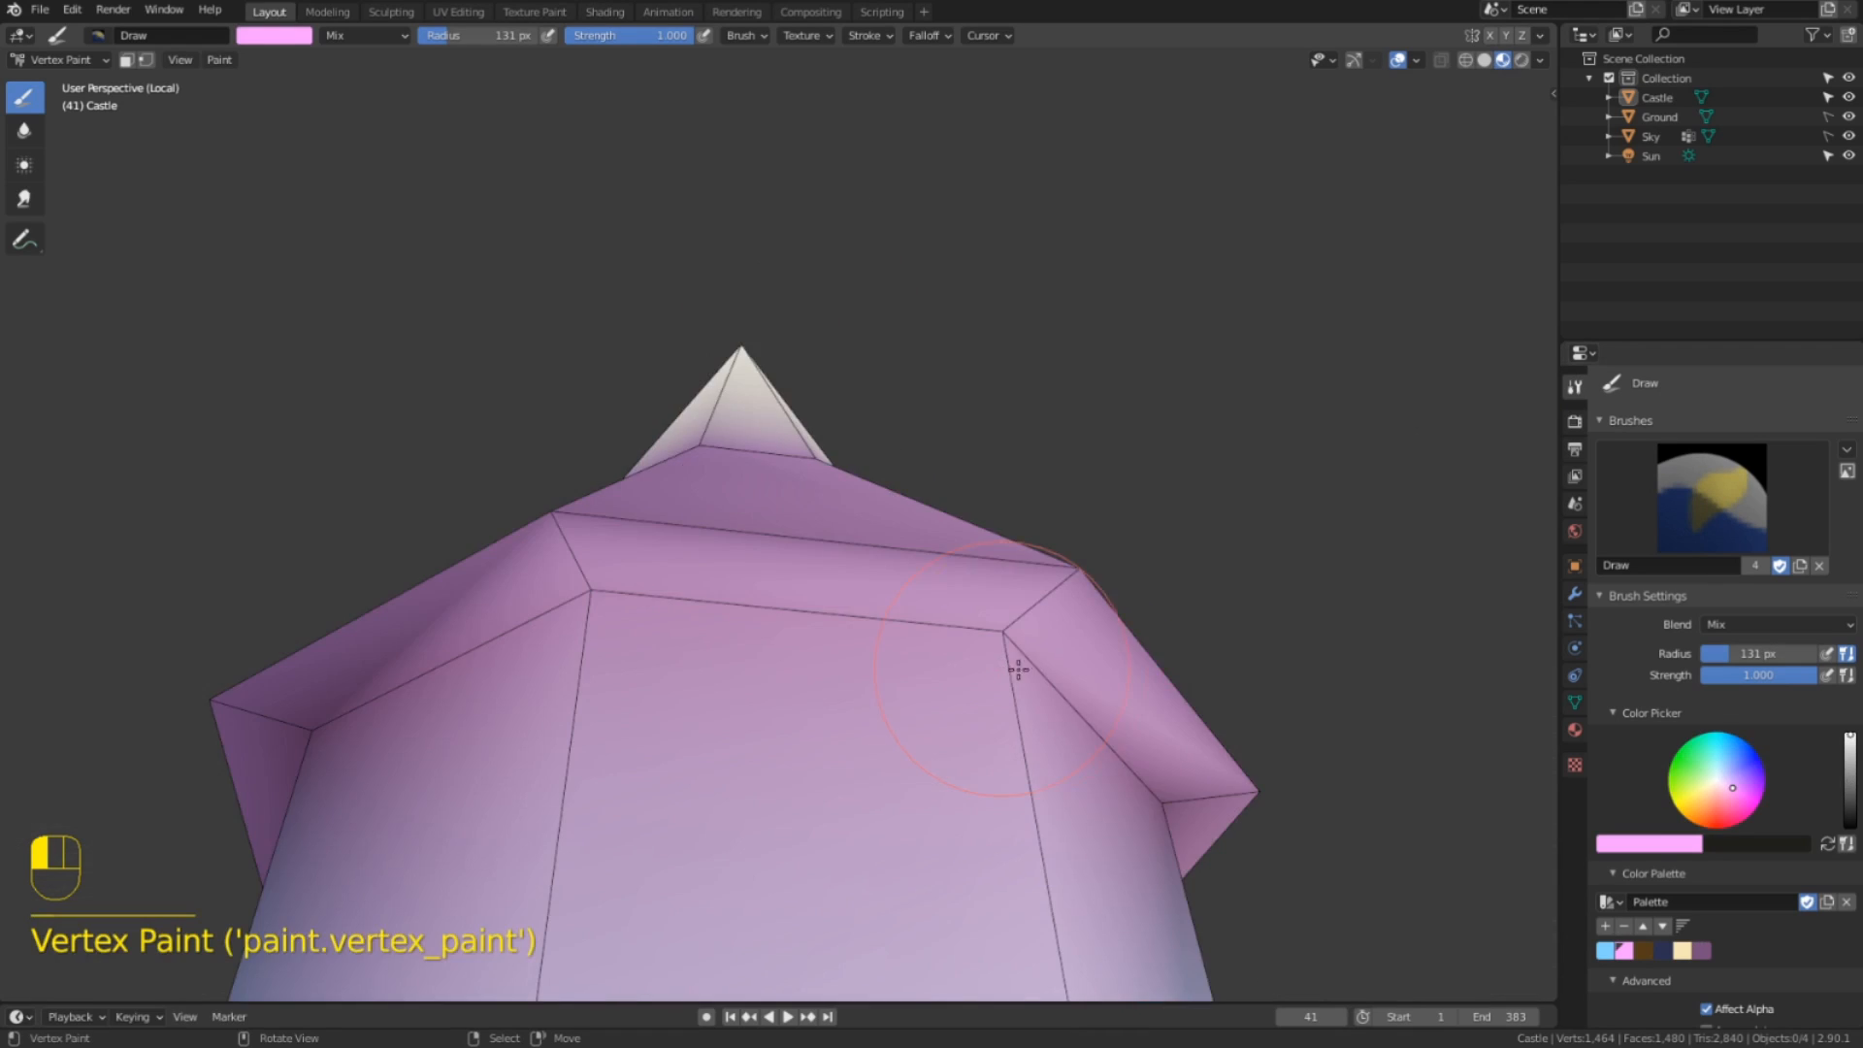
{"action": "middle_click_drag", "start_coordinate": [1010, 653], "coordinate": [852, 666]}
{"action": "left_click_drag", "start_coordinate": [852, 666], "coordinate": [1131, 562]}
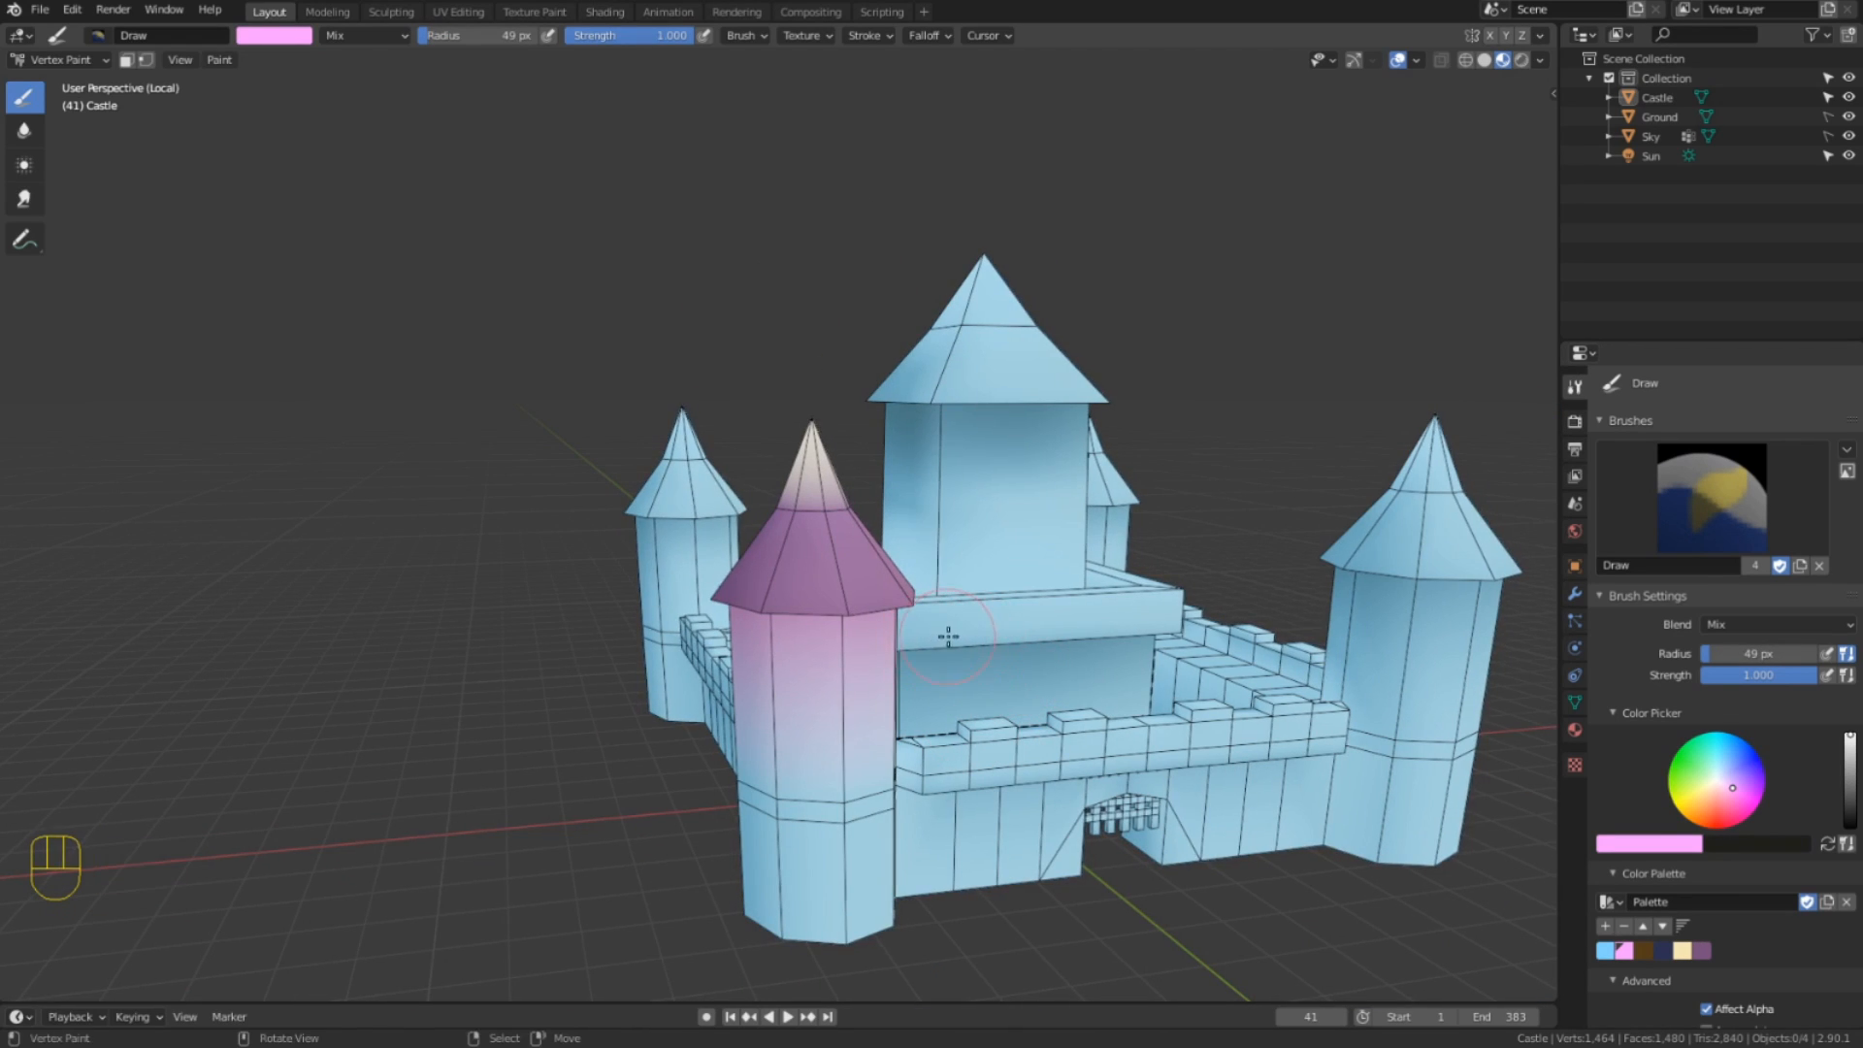
Inspect the hand-painted corner tower and undo its brush strokes.
{"action": "mouse_move", "coordinate": [938, 637]}
{"action": "middle_mouse_down"}
{"action": "mouse_move", "coordinate": [1038, 656]}
{"action": "mouse_move", "coordinate": [951, 665]}
{"action": "middle_mouse_up"}
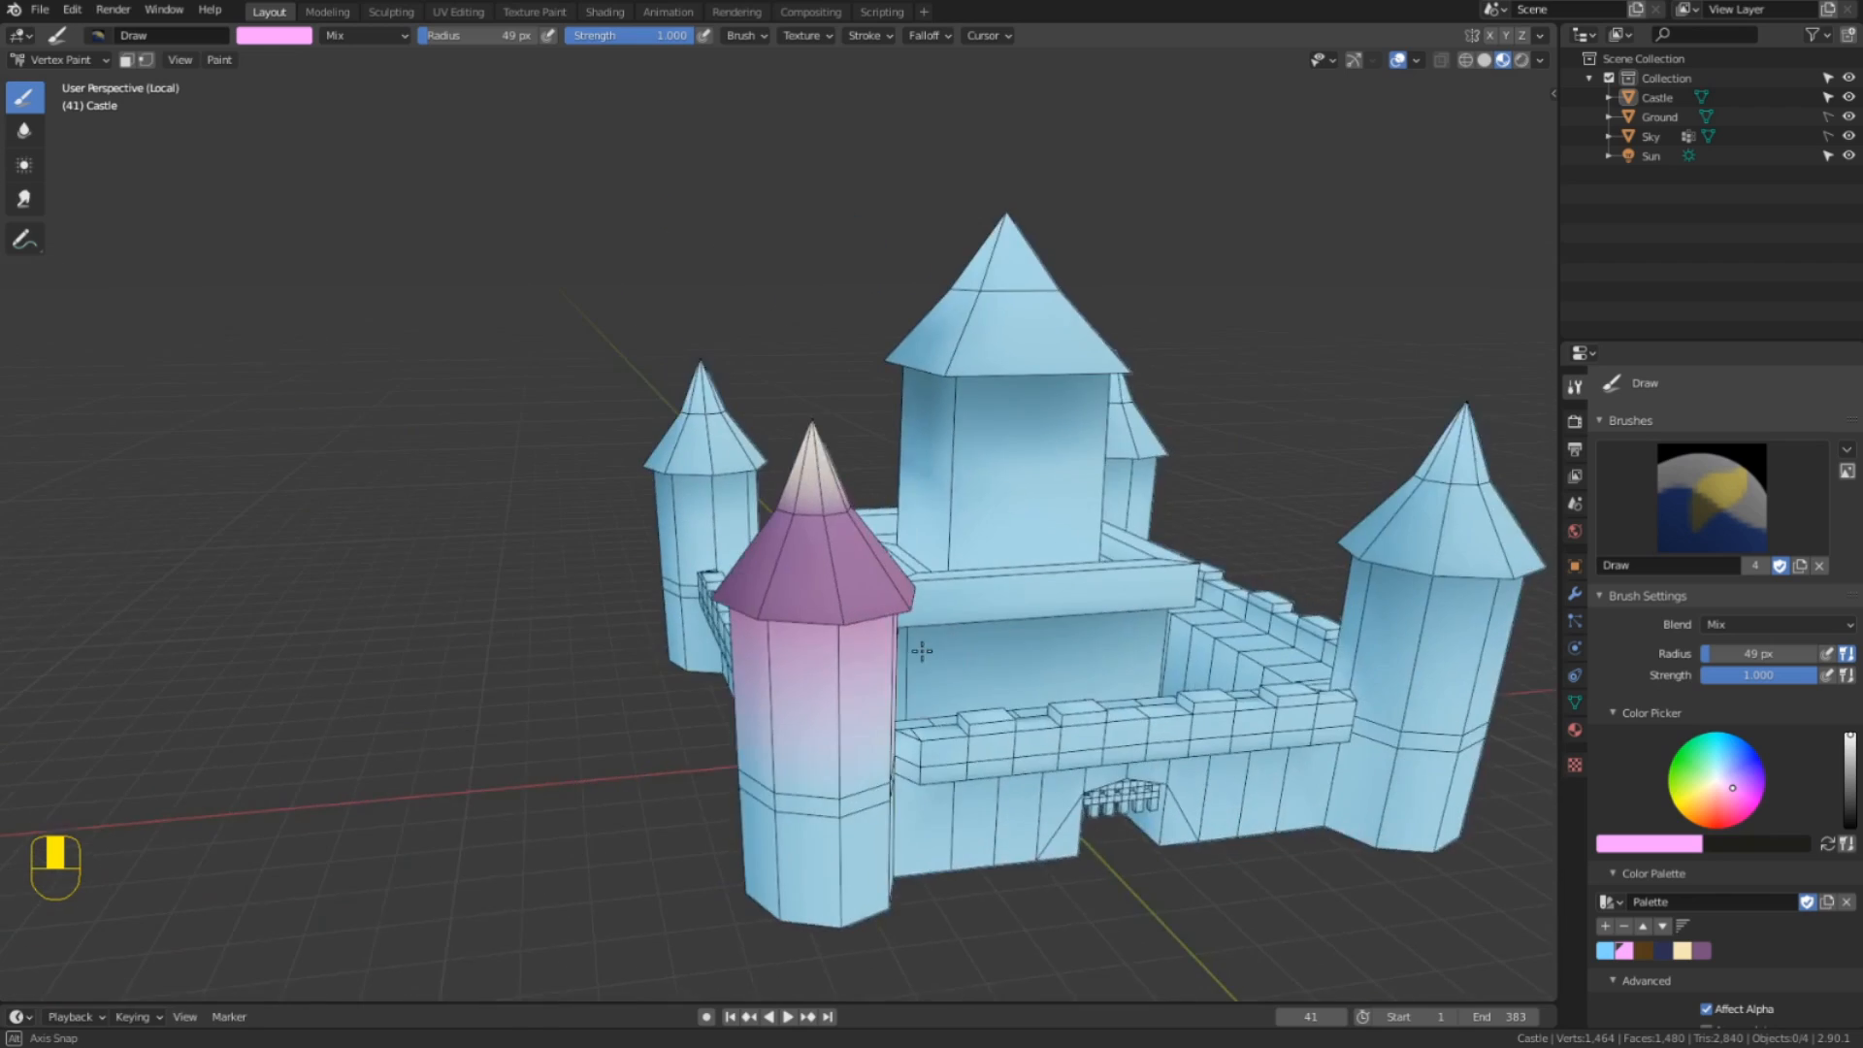
{"action": "scroll", "coordinate": [932, 669], "scroll_direction": "up", "scroll_amount": 6}
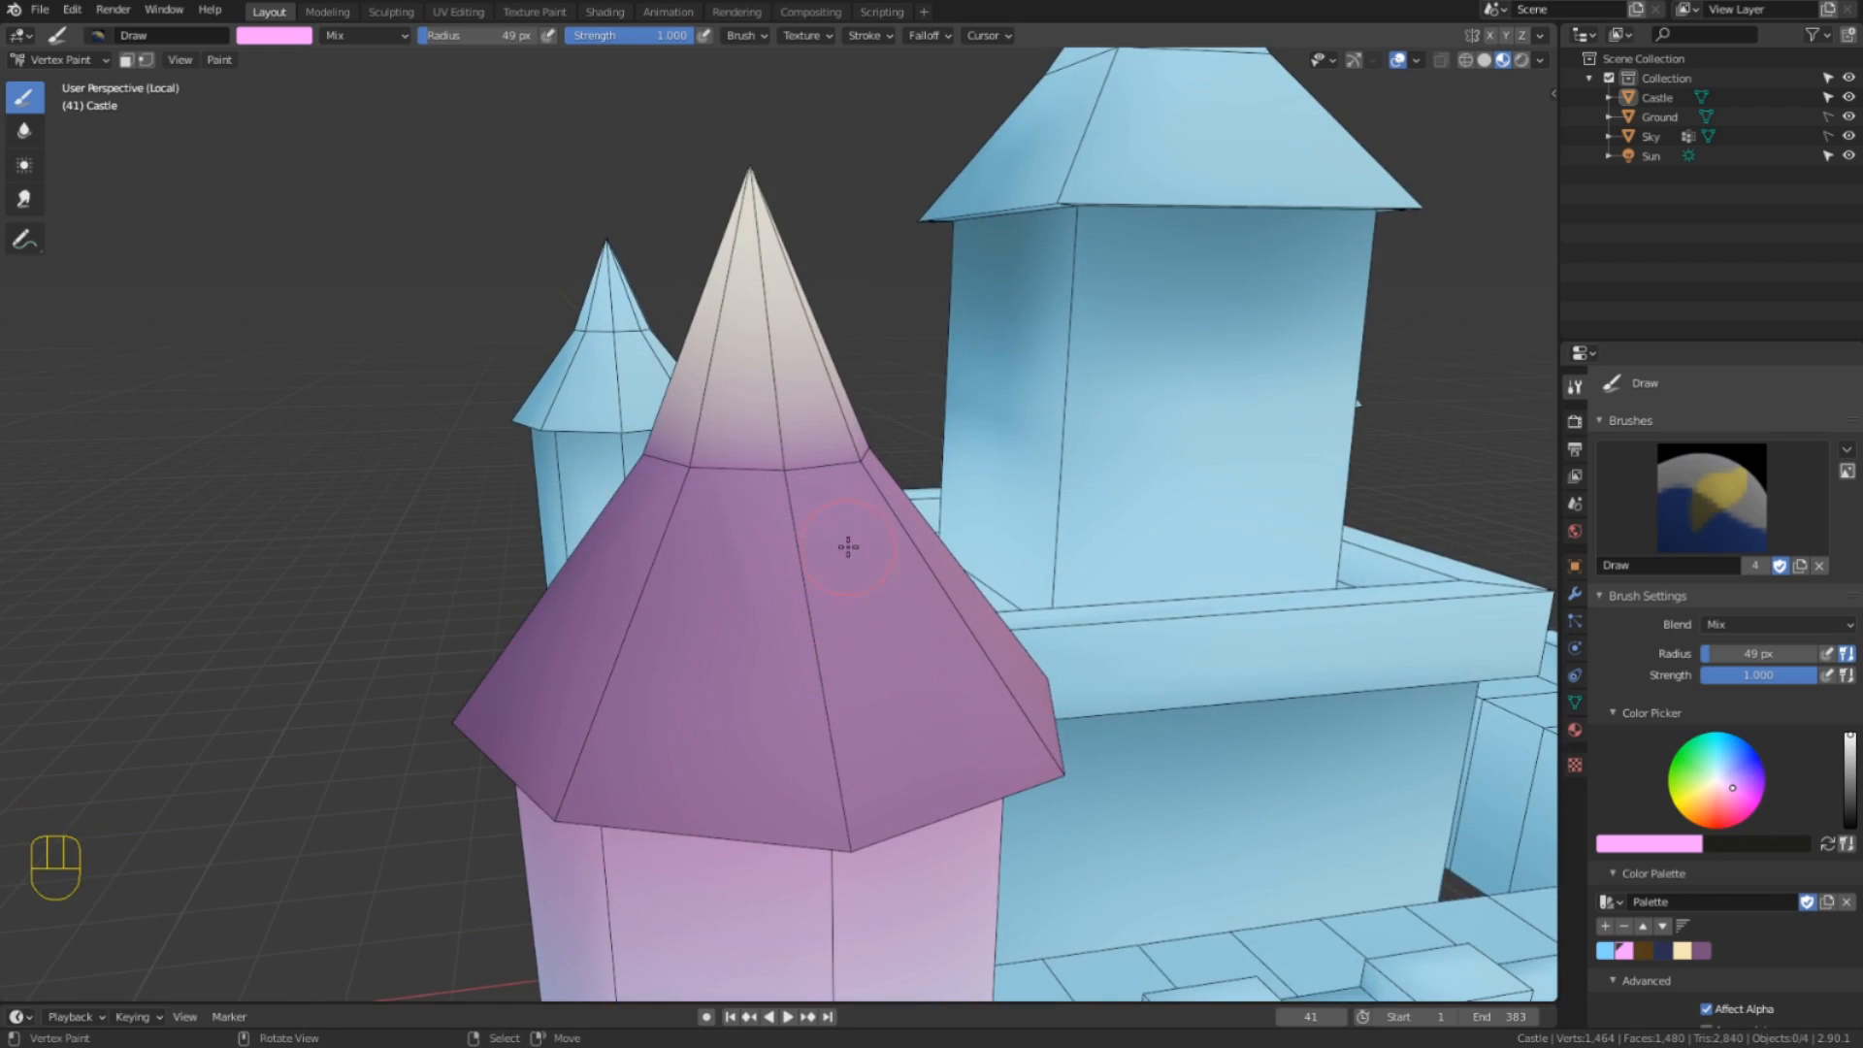
{"action": "mouse_move", "coordinate": [848, 546]}
{"action": "middle_mouse_down"}
{"action": "mouse_move", "coordinate": [902, 540]}
{"action": "mouse_move", "coordinate": [867, 550]}
{"action": "middle_mouse_up"}
{"action": "middle_click_drag", "start_coordinate": [919, 570], "coordinate": [885, 553]}
{"action": "key", "text": "ctrl+z"}
{"action": "key", "text": "ctrl+z"}
{"action": "key", "text": "ctrl+z"}
{"action": "key", "text": "ctrl+z"}
{"action": "key", "text": "ctrl+z"}
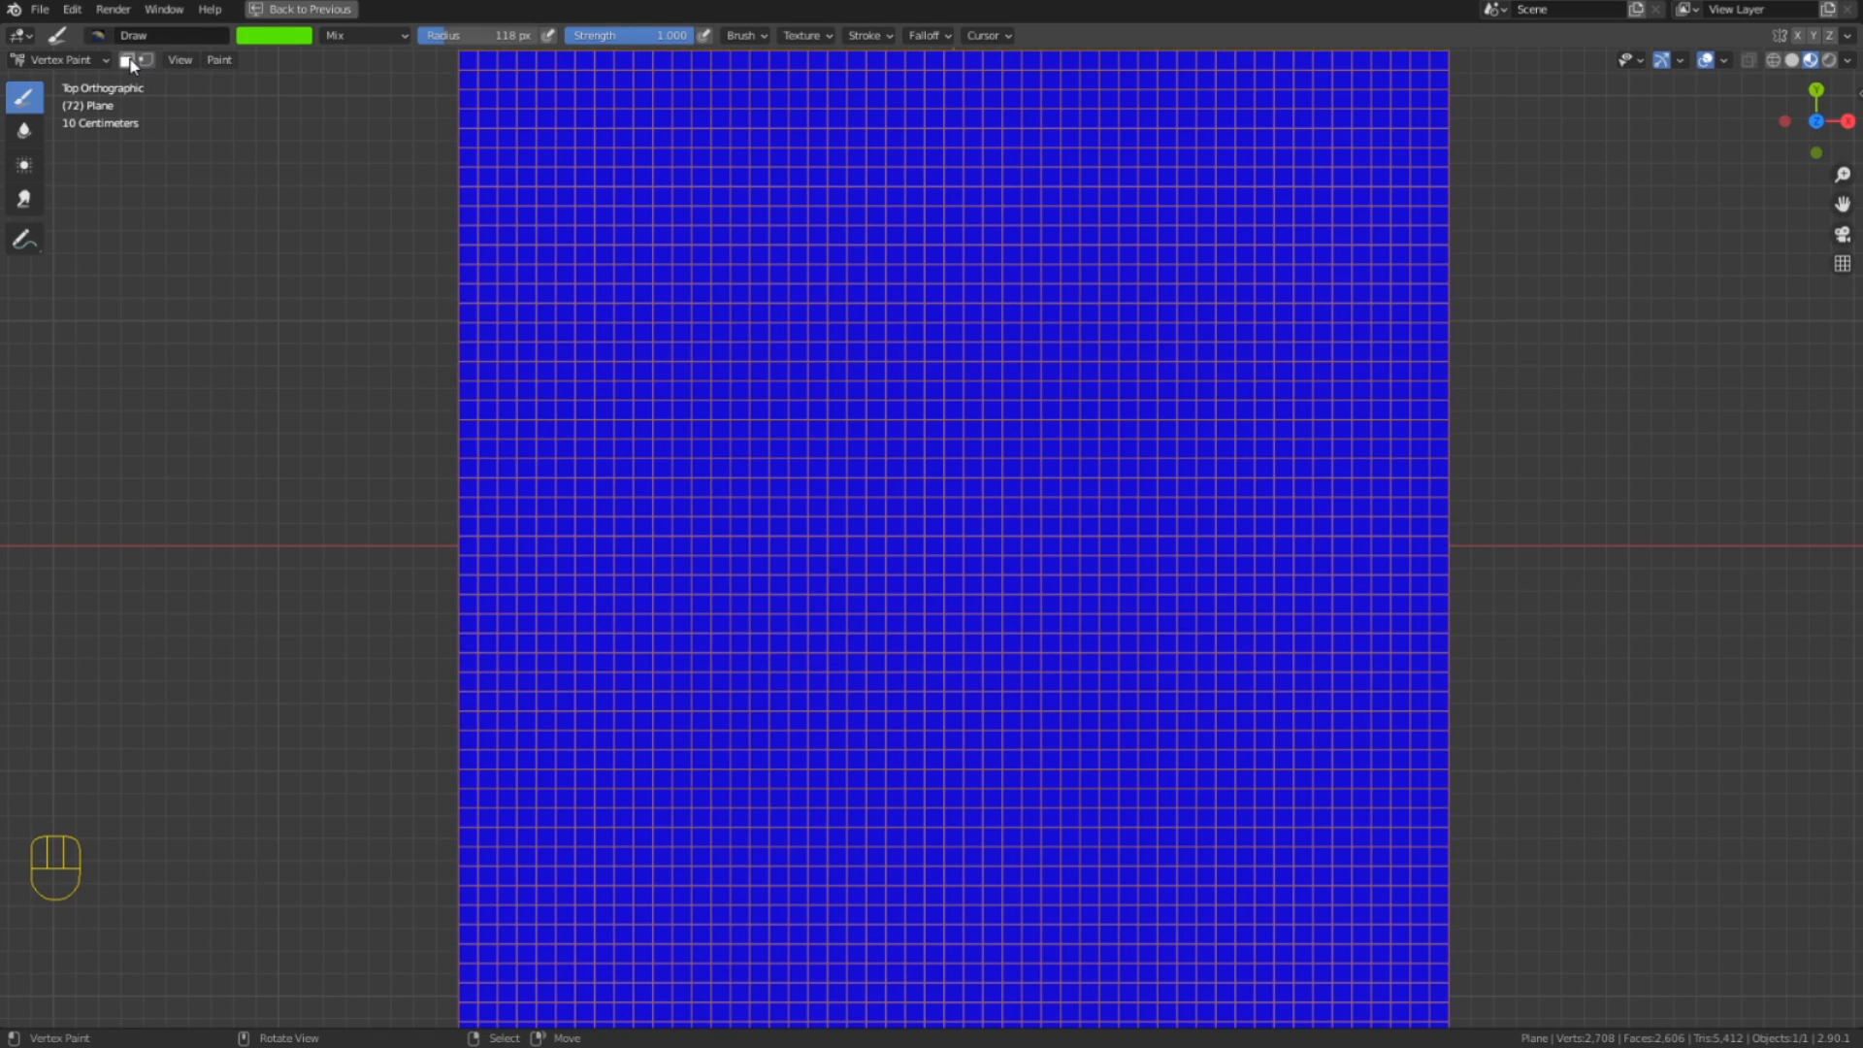
On the blue plane, turn on face selection masking, circle-select a winding band of faces and fill it with green.
{"action": "left_click", "coordinate": [127, 60]}
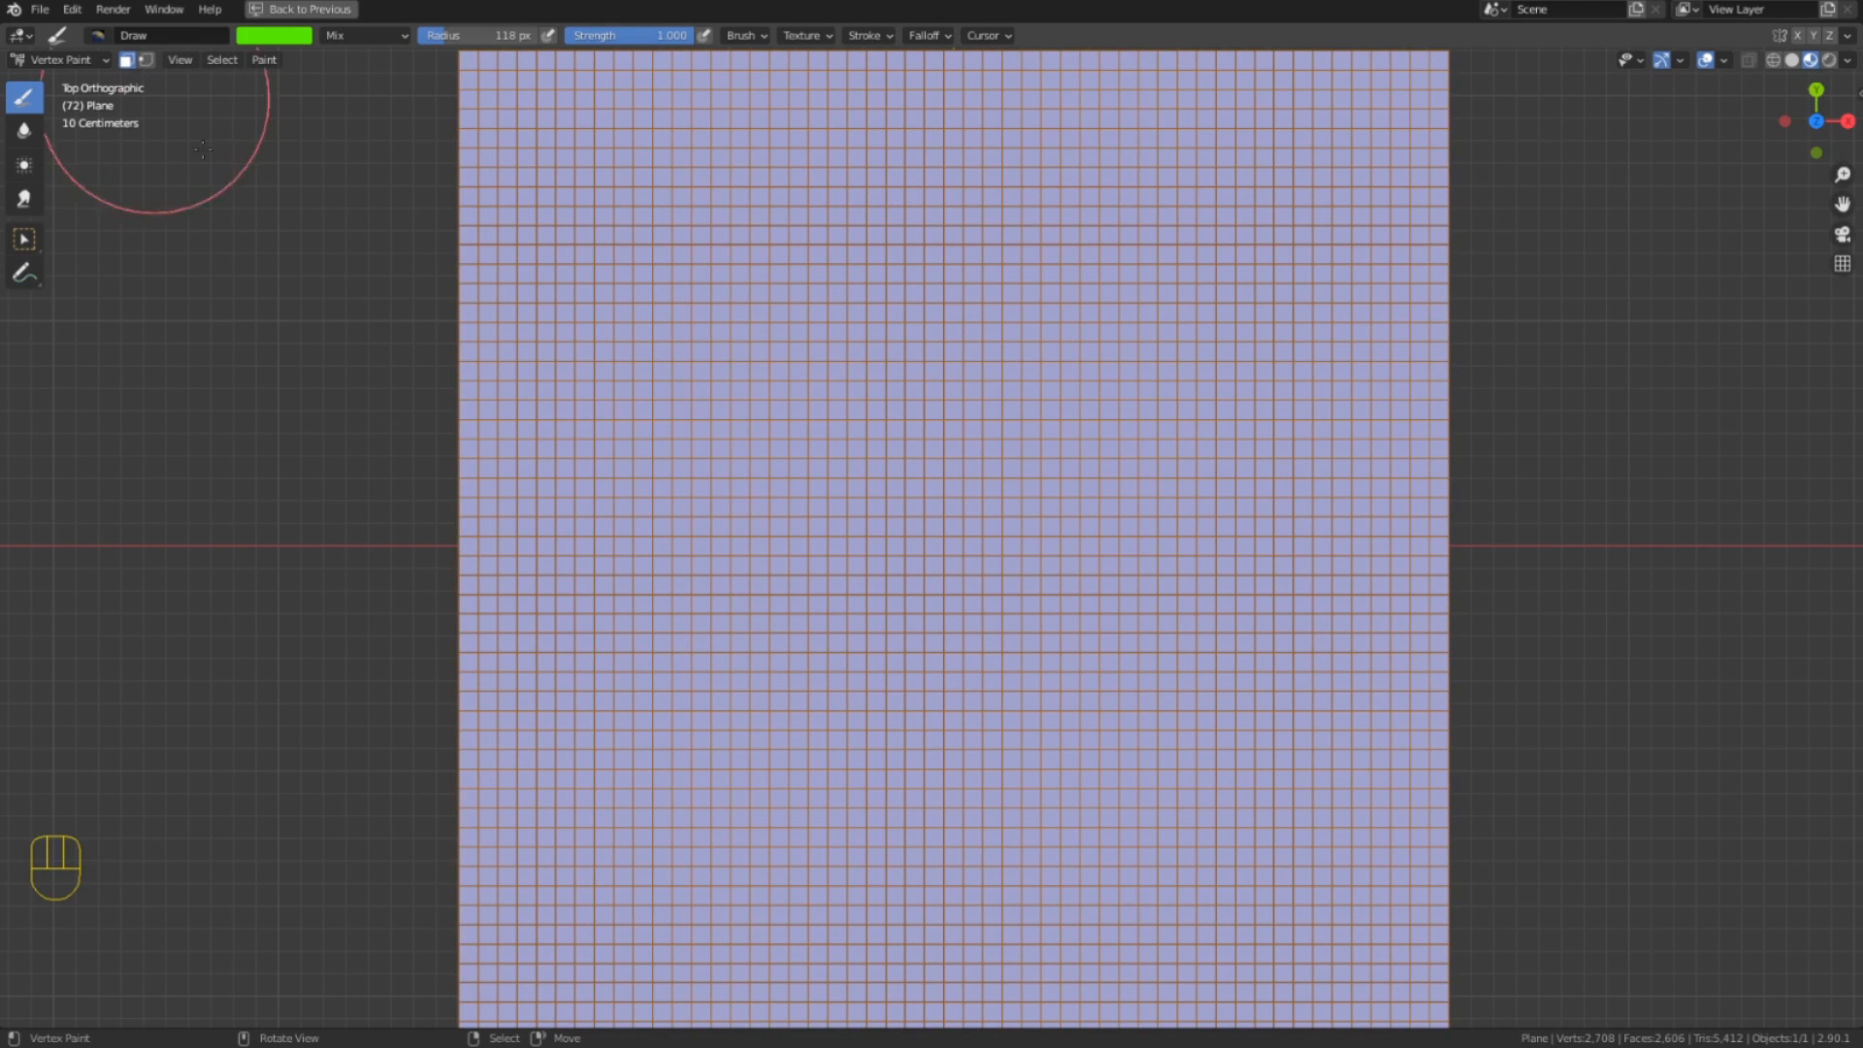
{"action": "key", "text": "c"}
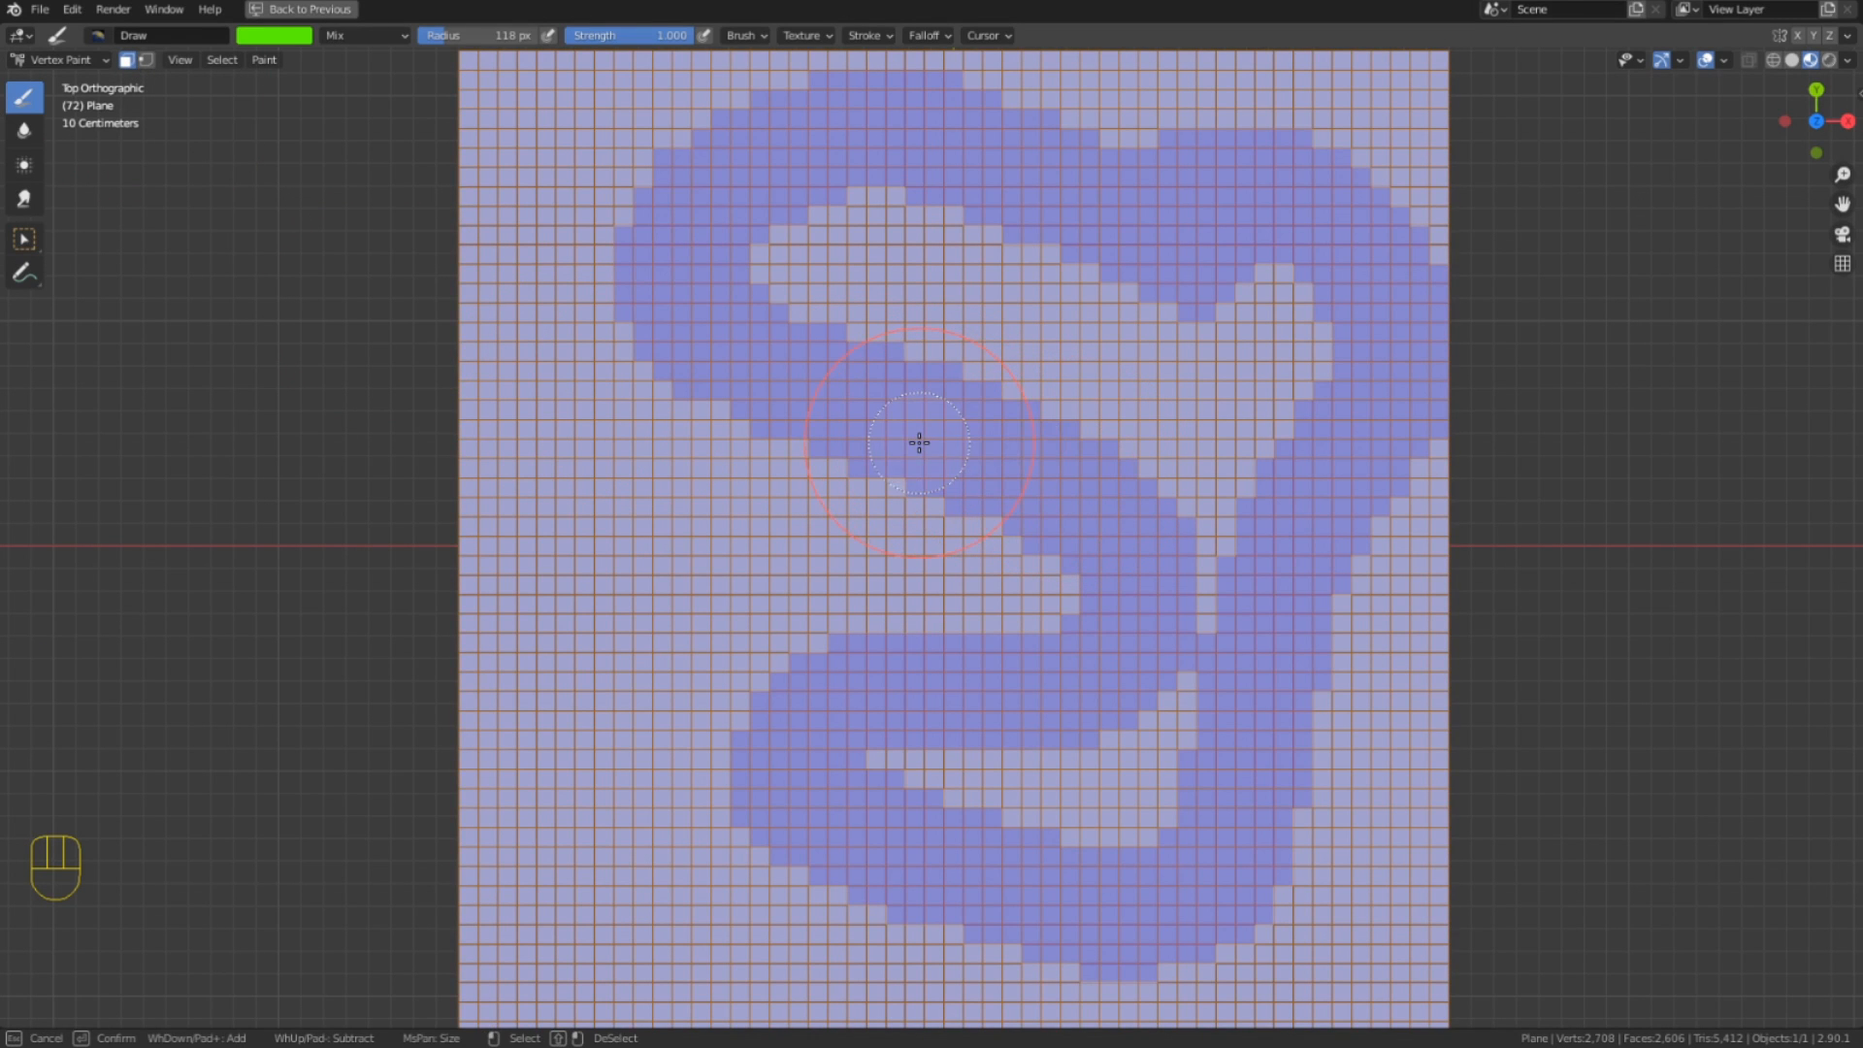
{"action": "right_click", "coordinate": [906, 443]}
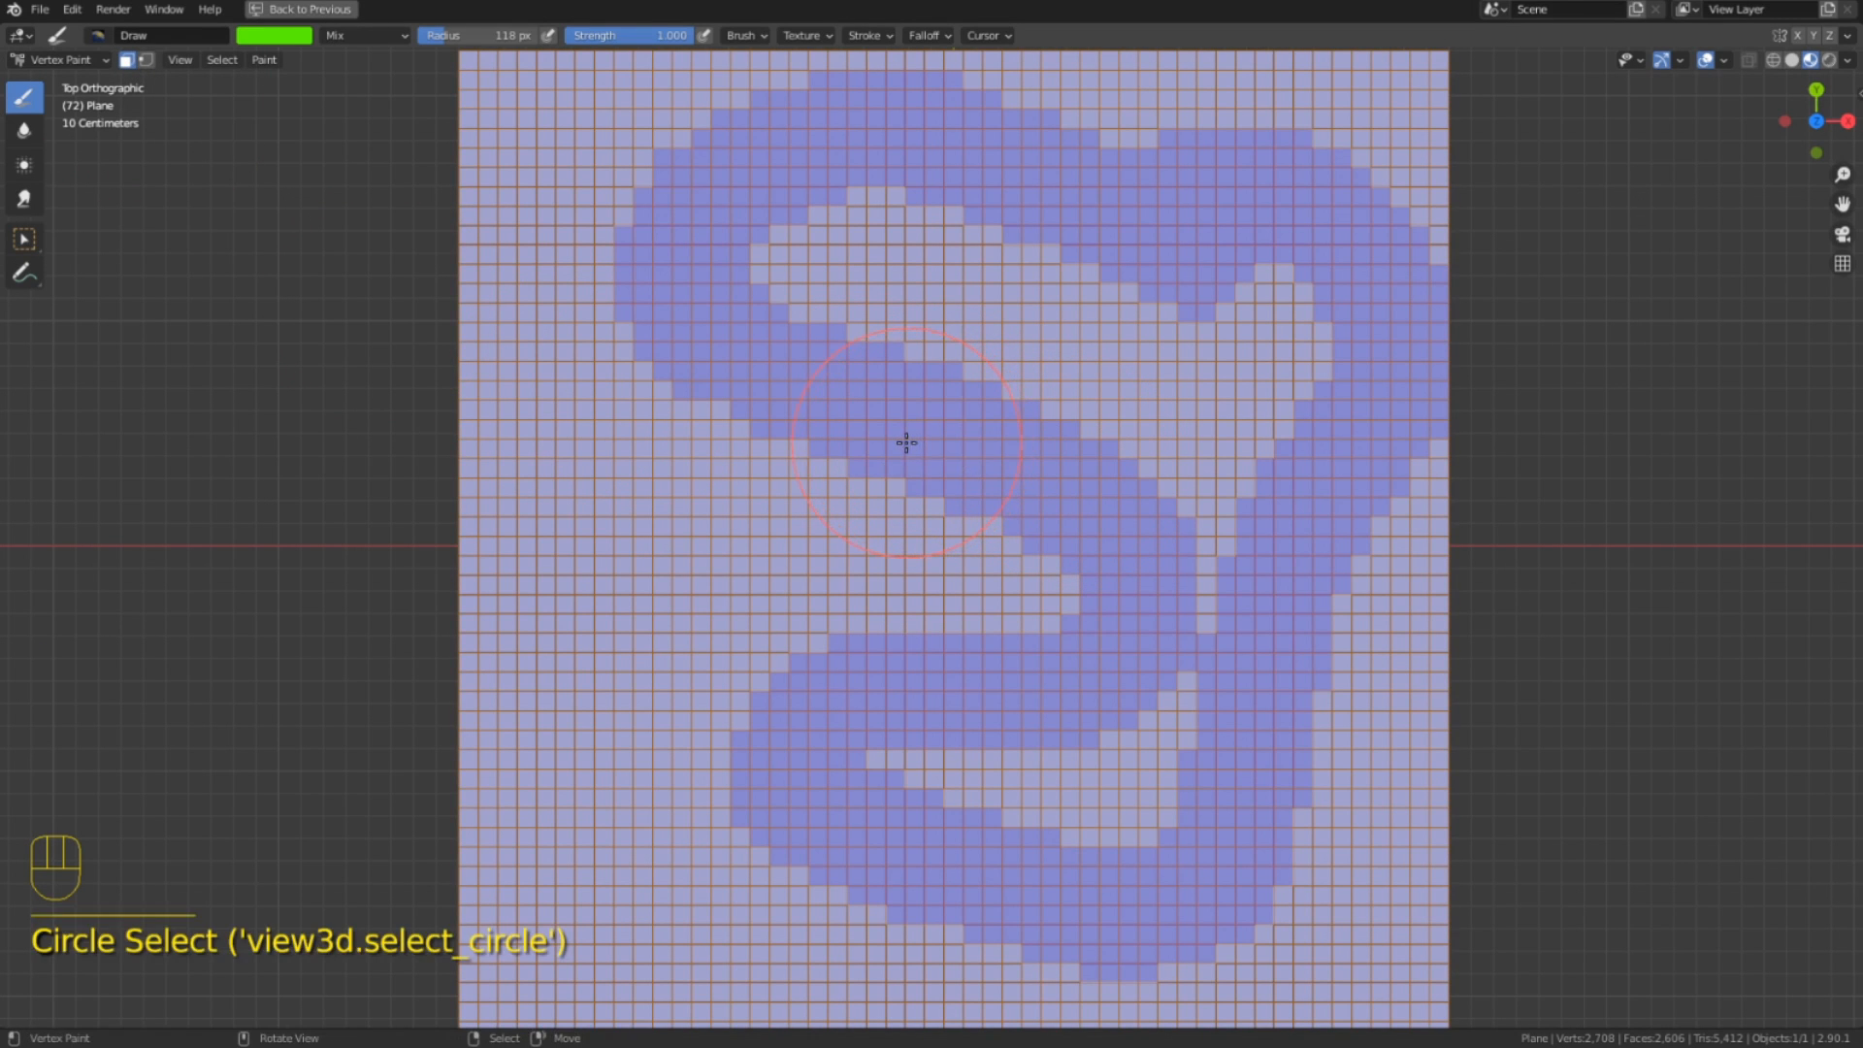
{"action": "key", "text": "shift+k"}
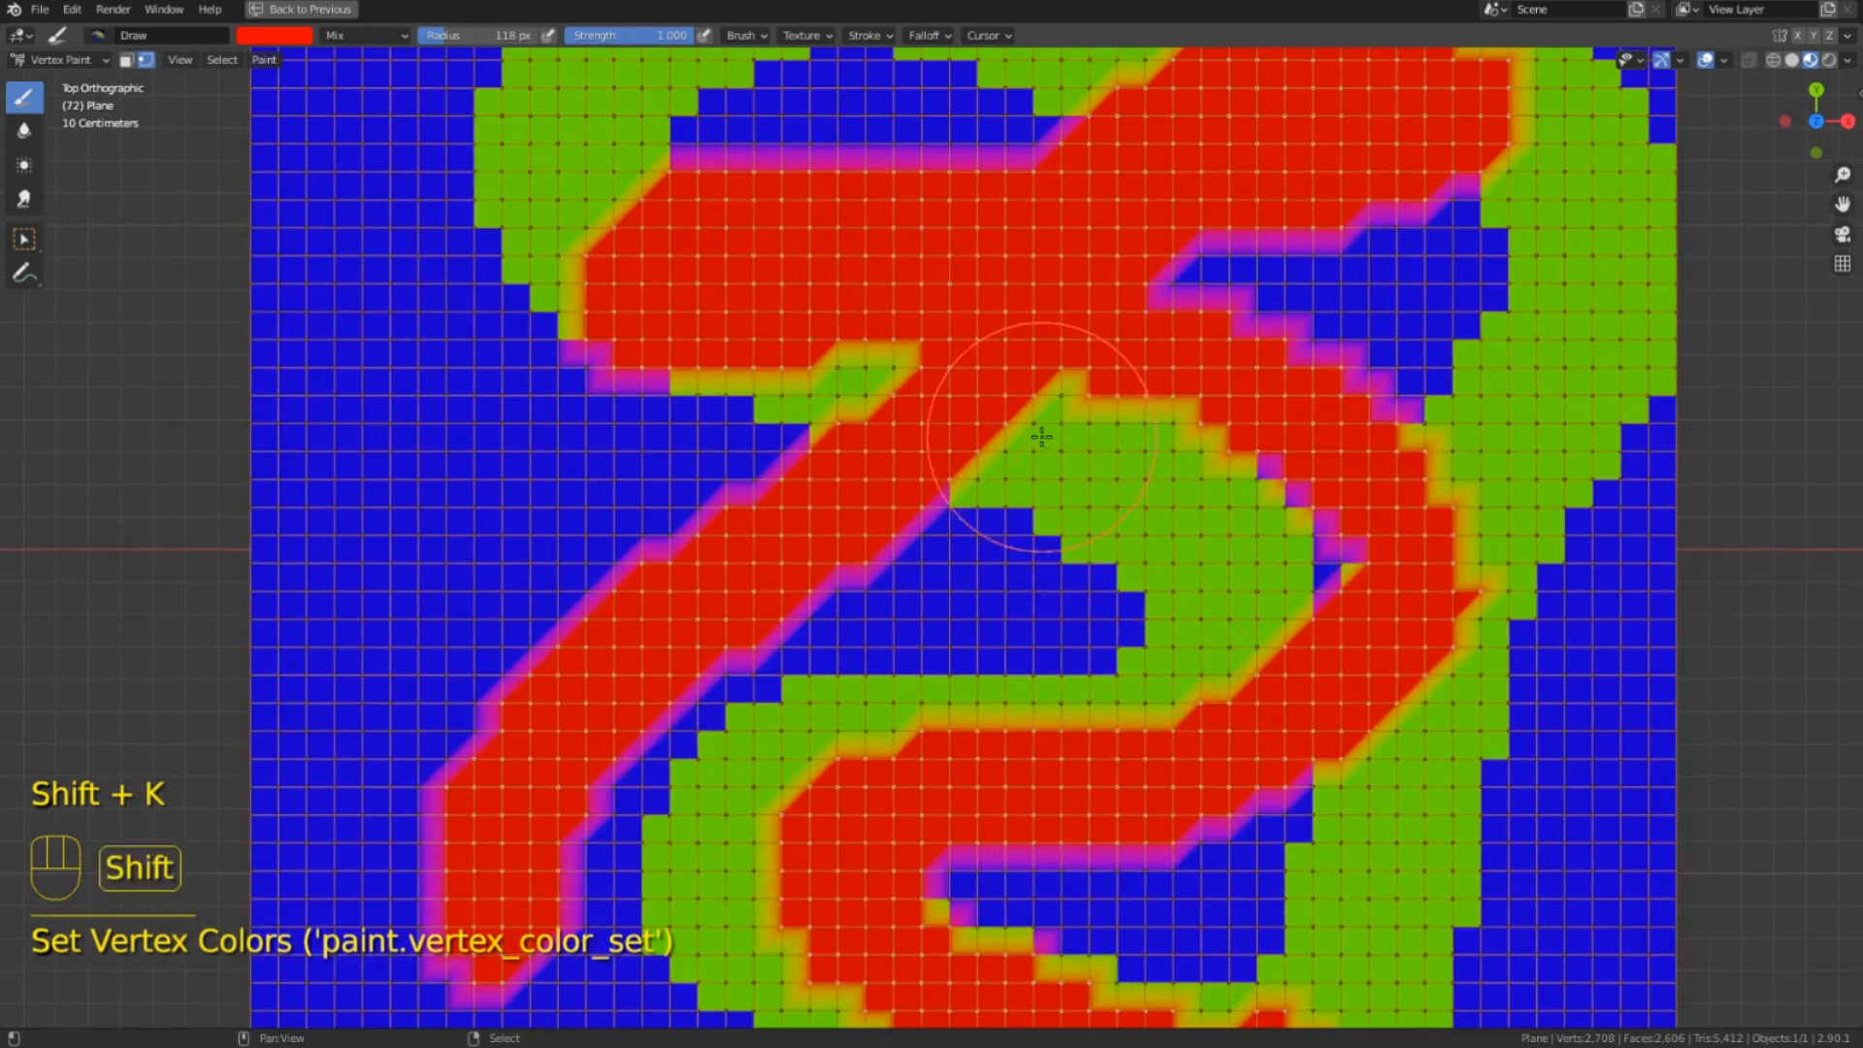
Circle-select faces on the plane and examine the borders of the green face-masked and red vertex-masked fills up close.
{"action": "mouse_move", "coordinate": [1024, 408]}
{"action": "middle_mouse_down", "text": "shift"}
{"action": "mouse_move", "coordinate": [1037, 666]}
{"action": "mouse_move", "coordinate": [1428, 249]}
{"action": "mouse_move", "coordinate": [1320, 193]}
{"action": "middle_mouse_up", "text": "shift"}
{"action": "key", "text": "c"}
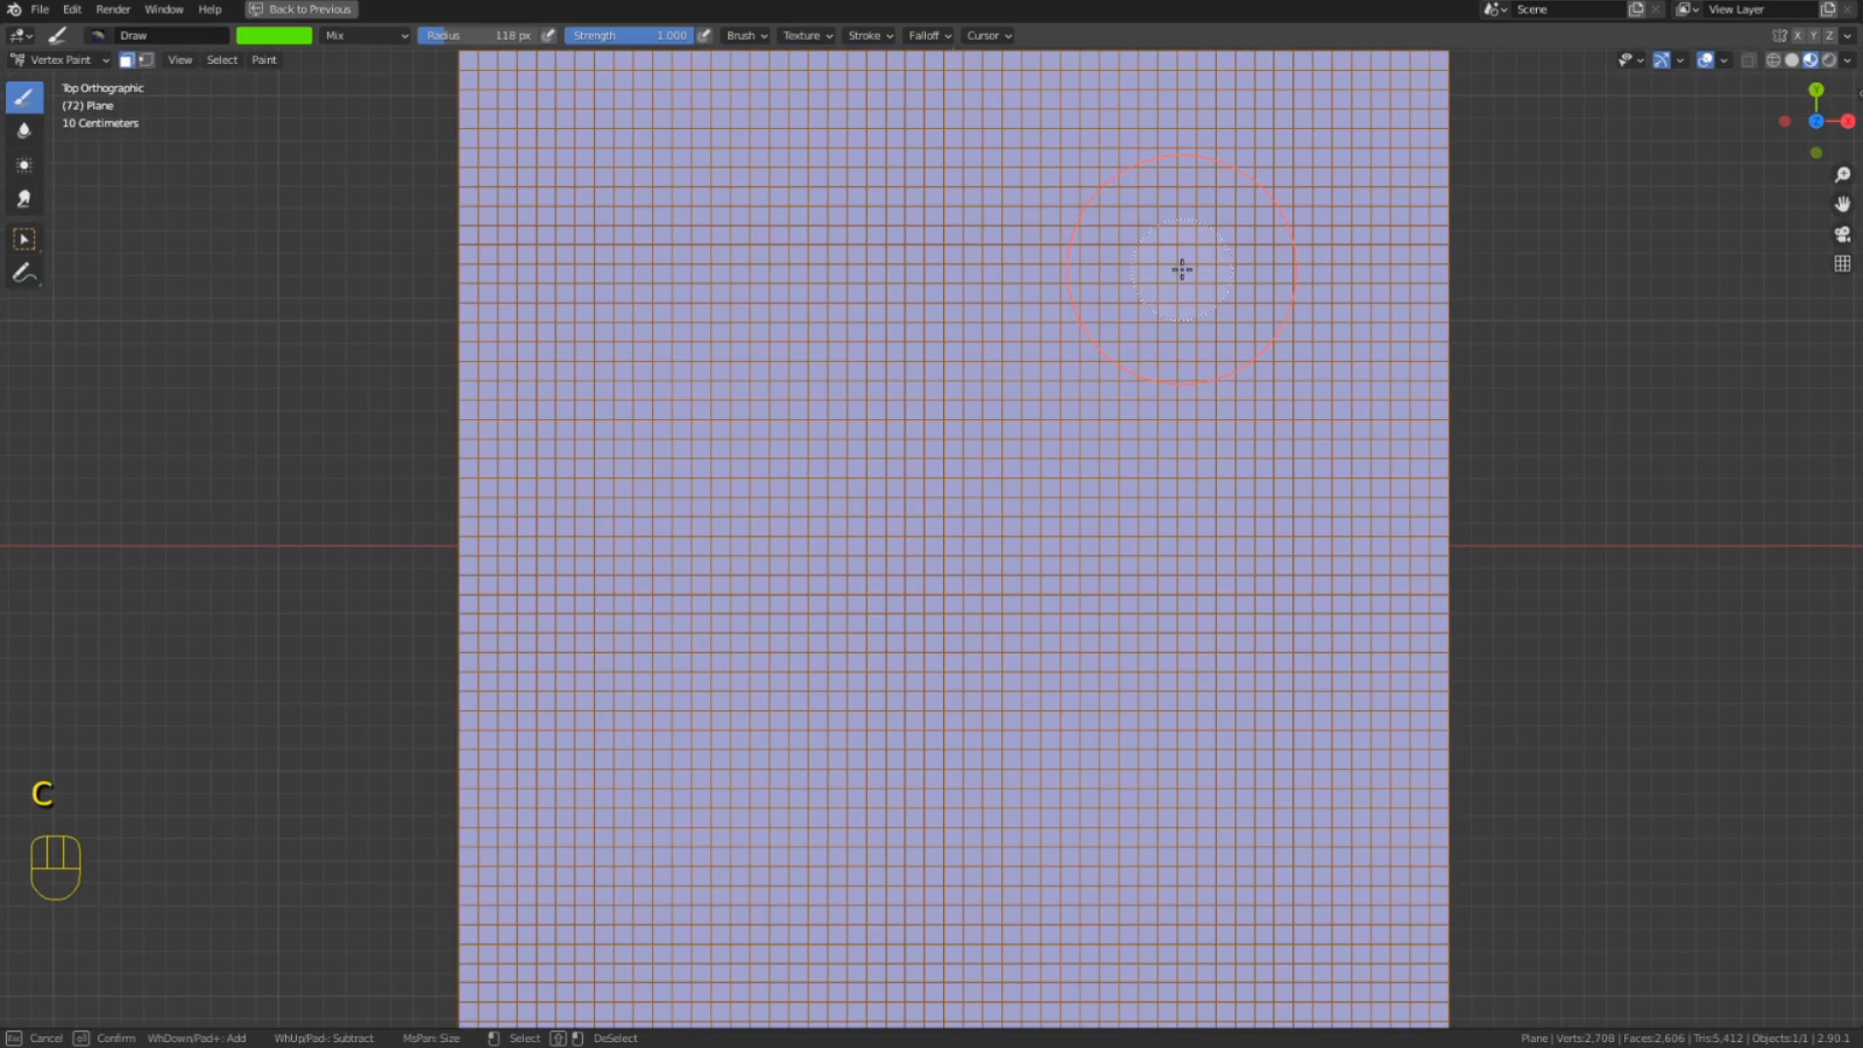
{"action": "mouse_move", "coordinate": [1186, 271]}
{"action": "left_mouse_down"}
{"action": "mouse_move", "coordinate": [1155, 237]}
{"action": "mouse_move", "coordinate": [702, 207]}
{"action": "mouse_move", "coordinate": [1094, 511]}
{"action": "mouse_move", "coordinate": [815, 724]}
{"action": "mouse_move", "coordinate": [1119, 915]}
{"action": "mouse_move", "coordinate": [1316, 498]}
{"action": "mouse_move", "coordinate": [1351, 242]}
{"action": "mouse_move", "coordinate": [1194, 187]}
{"action": "left_mouse_up"}
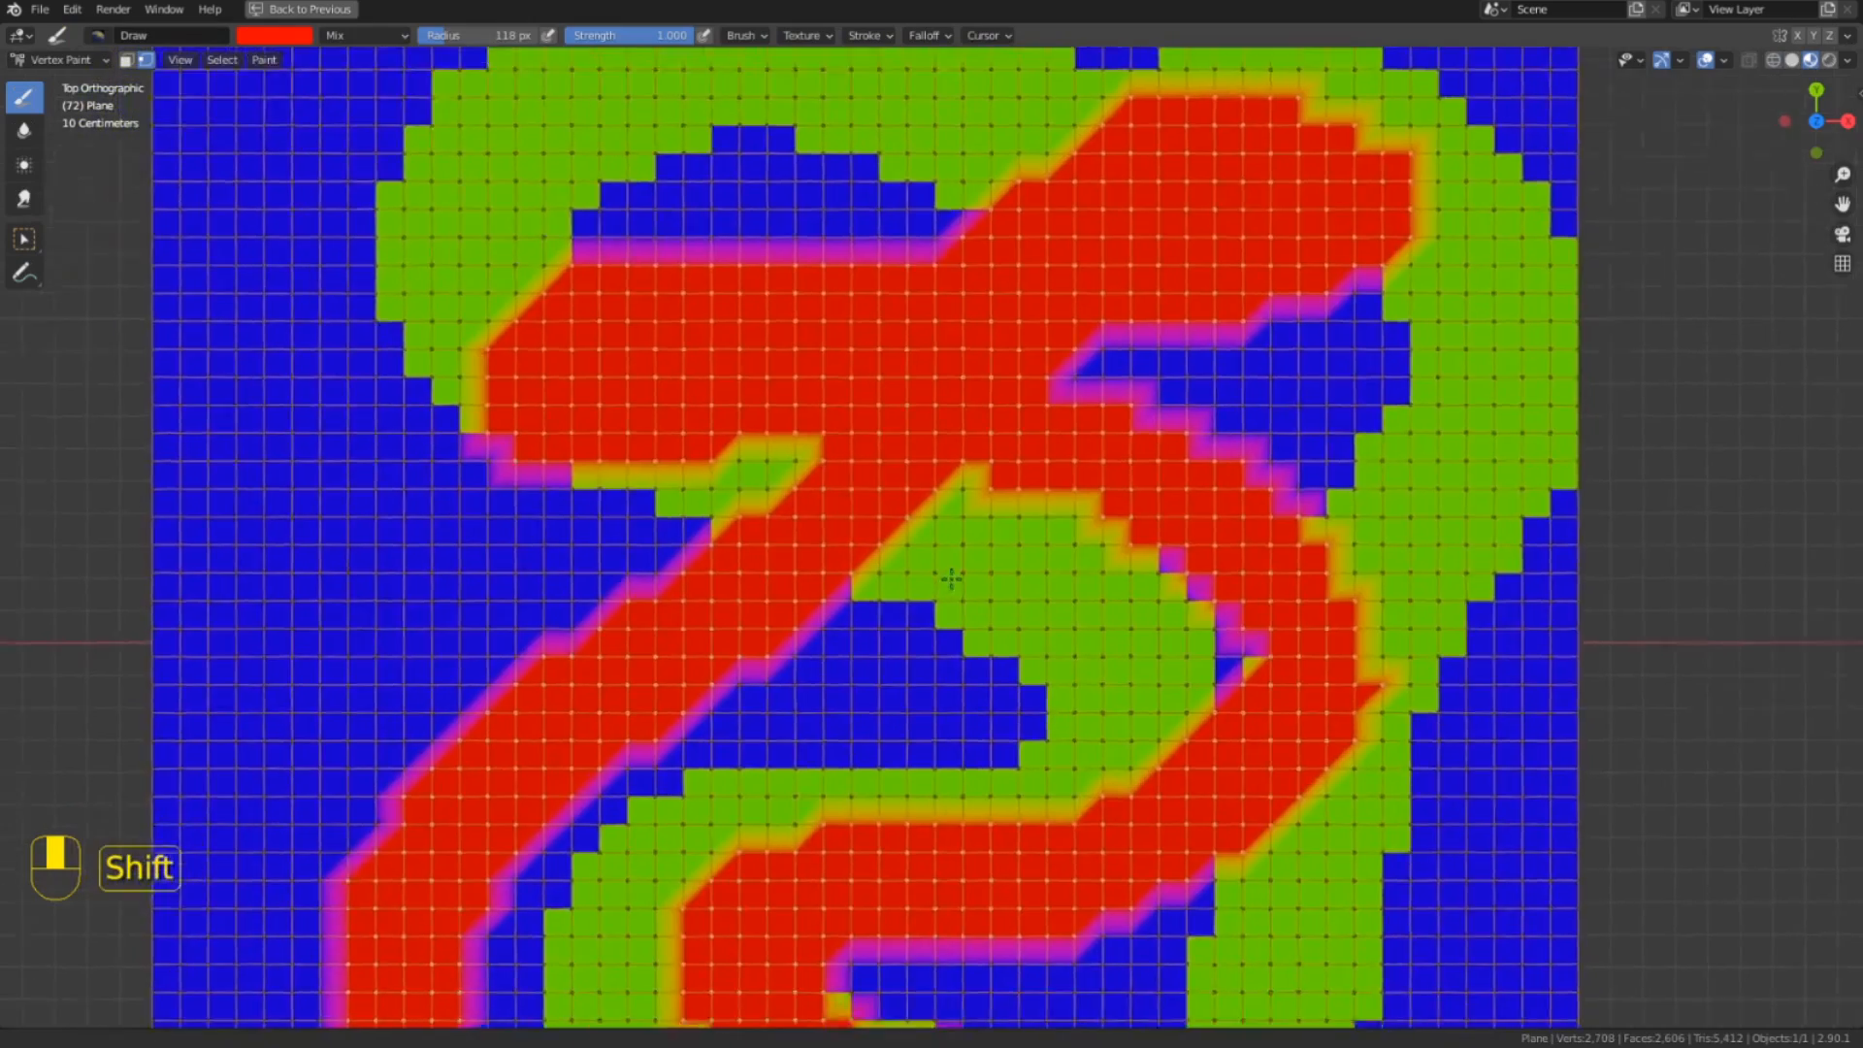
{"action": "mouse_move", "coordinate": [948, 582]}
{"action": "middle_mouse_down", "text": "shift"}
{"action": "mouse_move", "coordinate": [1240, 262]}
{"action": "mouse_move", "coordinate": [1330, 229]}
{"action": "middle_mouse_up", "text": "shift"}
{"action": "scroll", "coordinate": [852, 381], "scroll_direction": "up", "scroll_amount": 3}
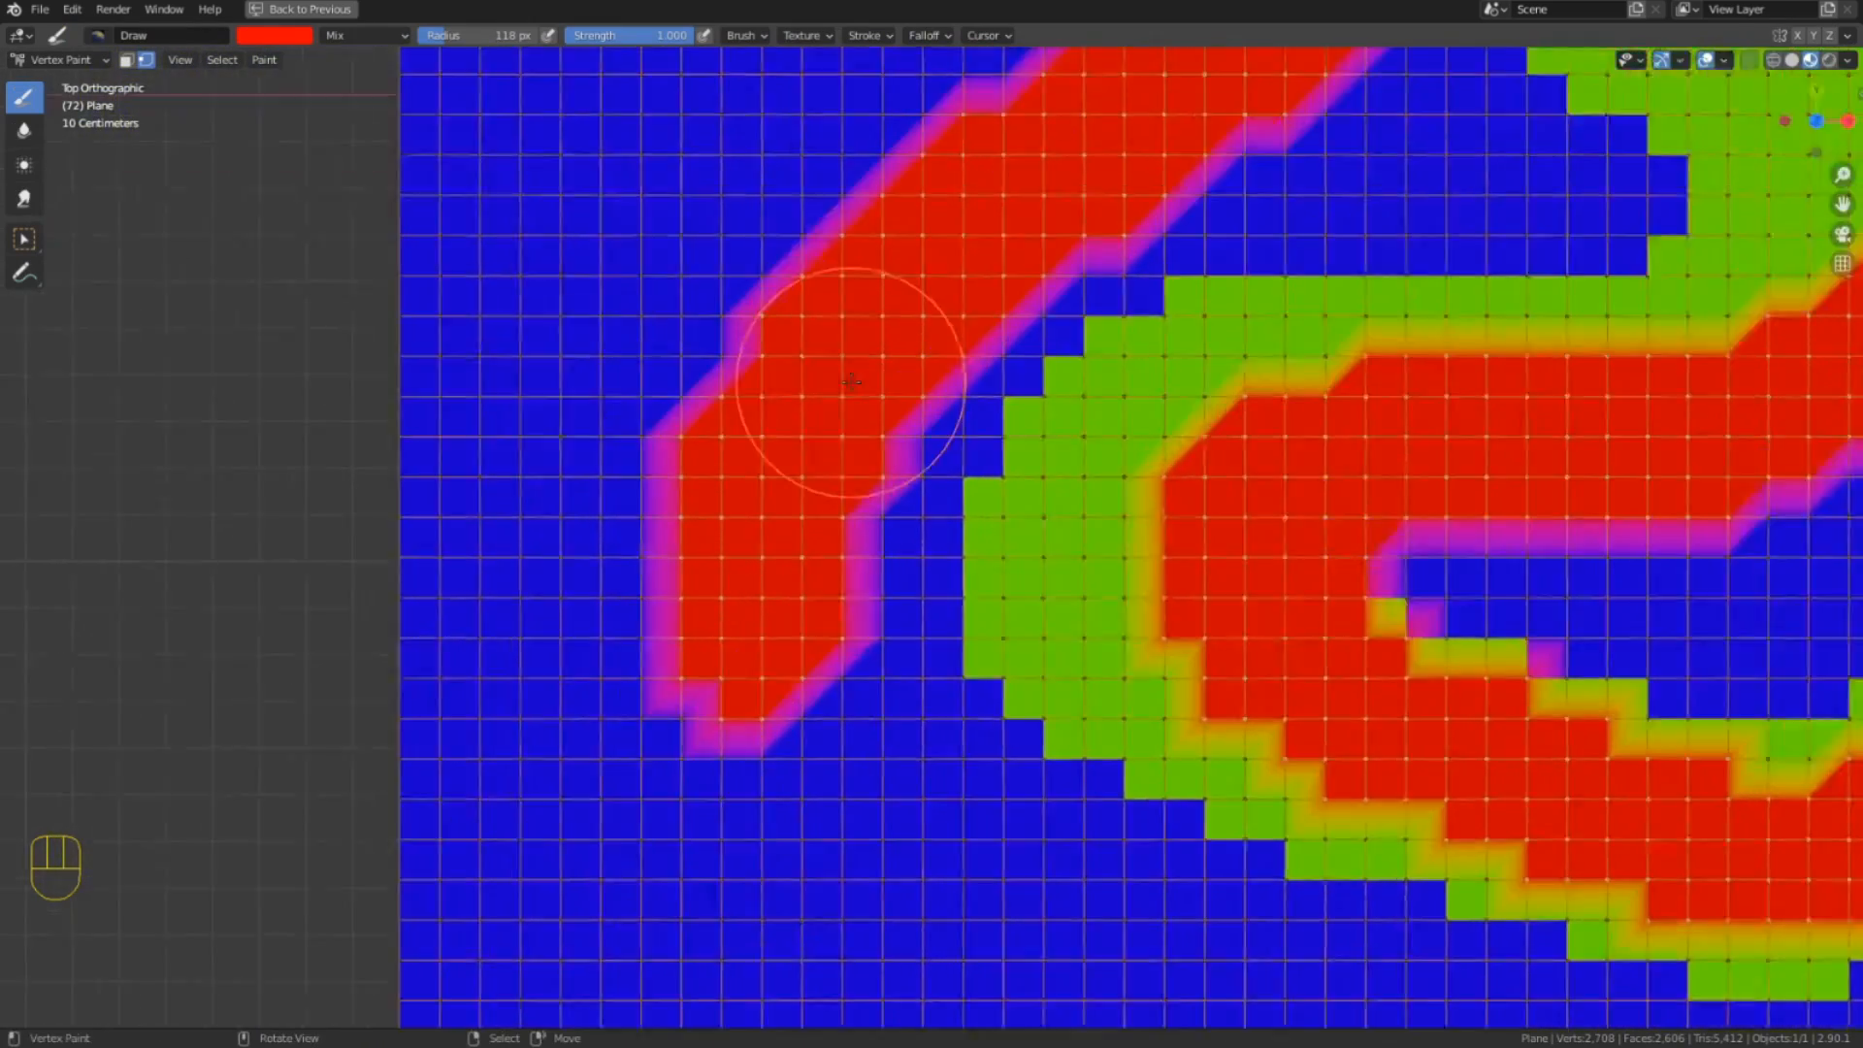
{"action": "scroll", "coordinate": [852, 380], "scroll_direction": "down", "scroll_amount": 1}
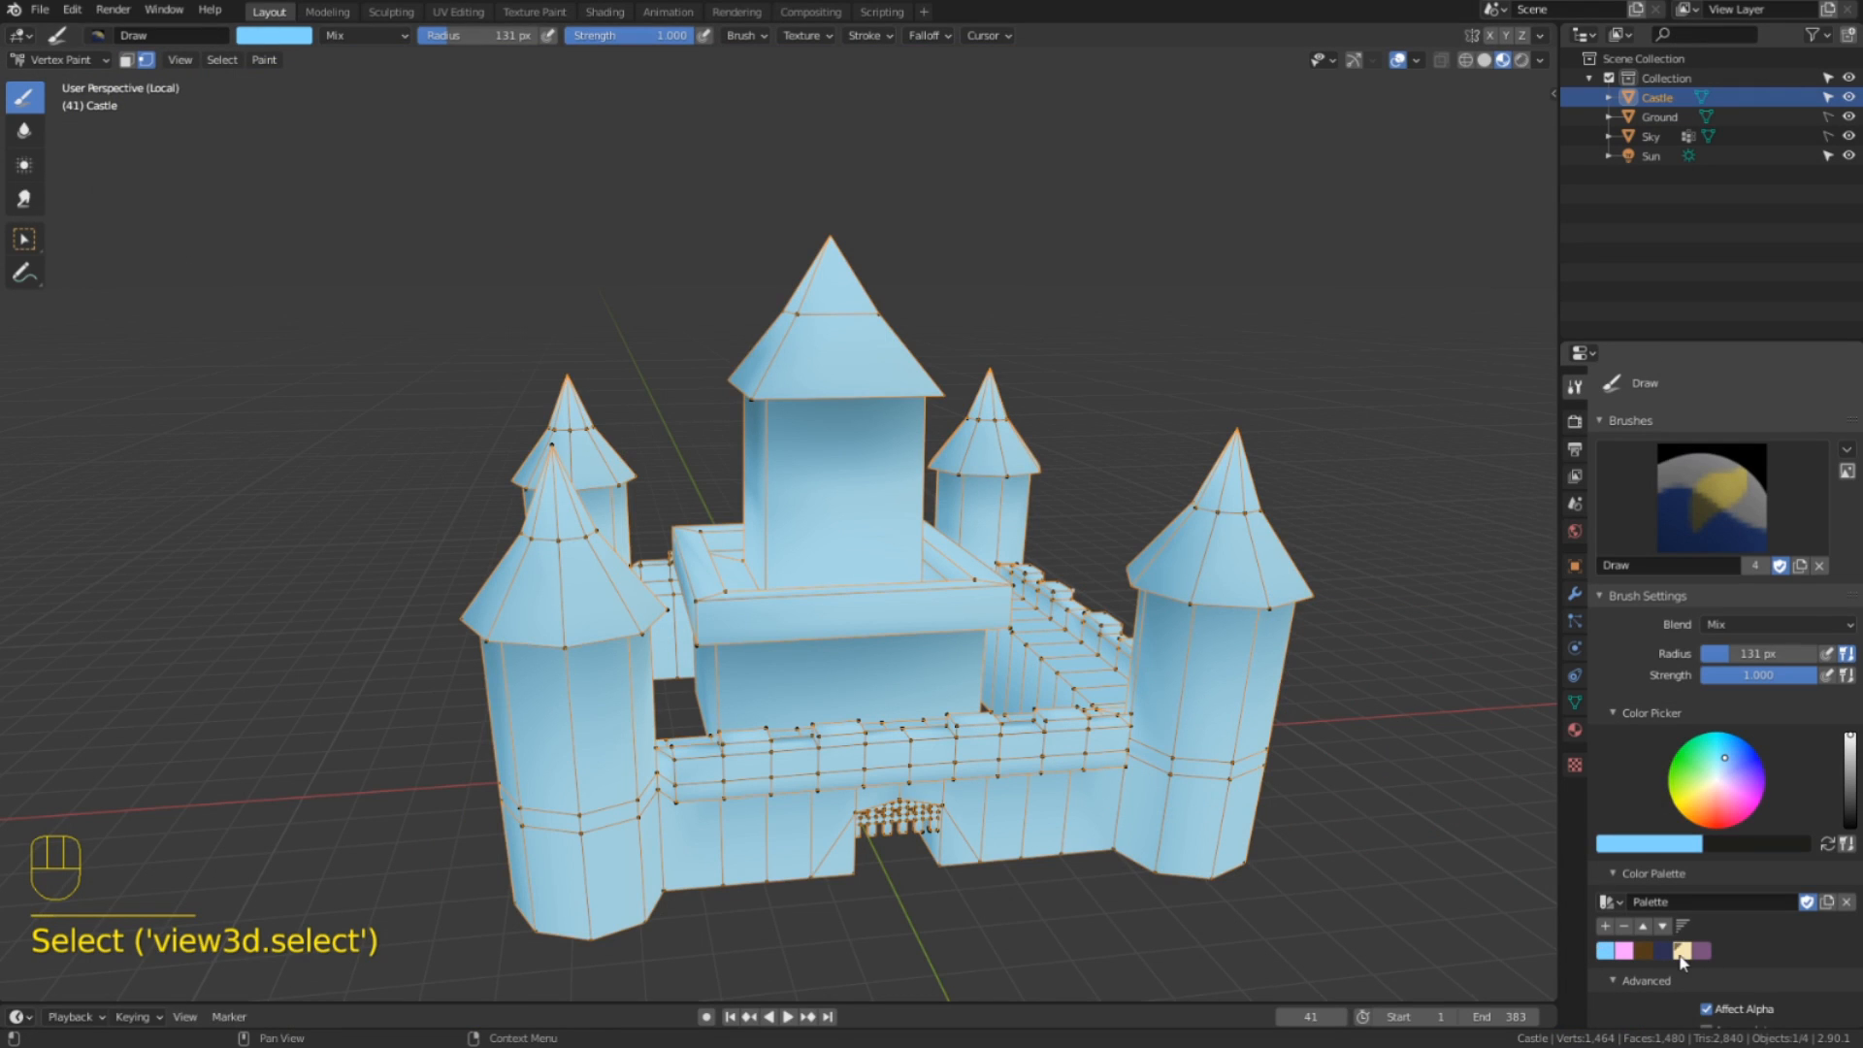
On the castle, fill the masked vertices at the tips of all tower roofs with the palette's cream color.
{"action": "left_click", "coordinate": [1682, 960]}
{"action": "scroll", "coordinate": [1021, 561], "scroll_direction": "up", "scroll_amount": 2}
{"action": "middle_click_drag", "start_coordinate": [392, 374], "coordinate": [395, 435]}
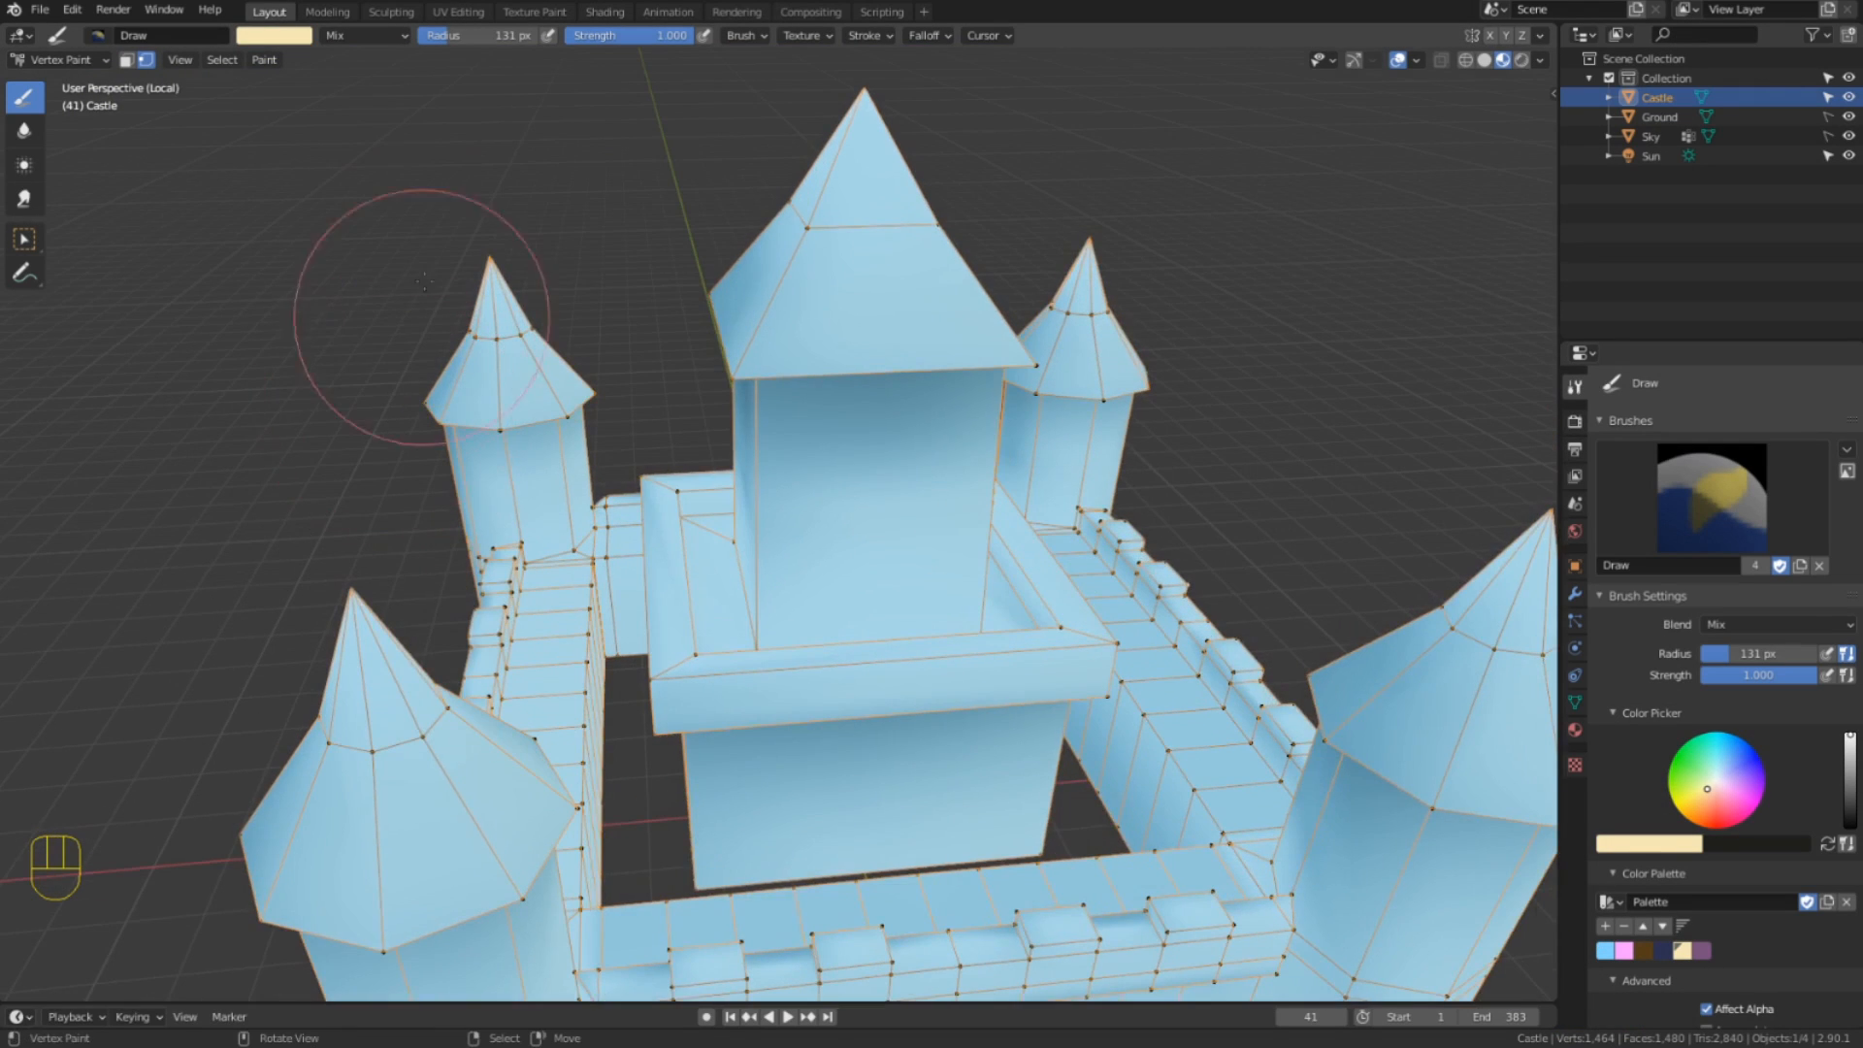
{"action": "middle_click", "coordinate": [864, 156], "text": "alt"}
{"action": "middle_click_drag", "start_coordinate": [1154, 475], "coordinate": [1065, 442]}
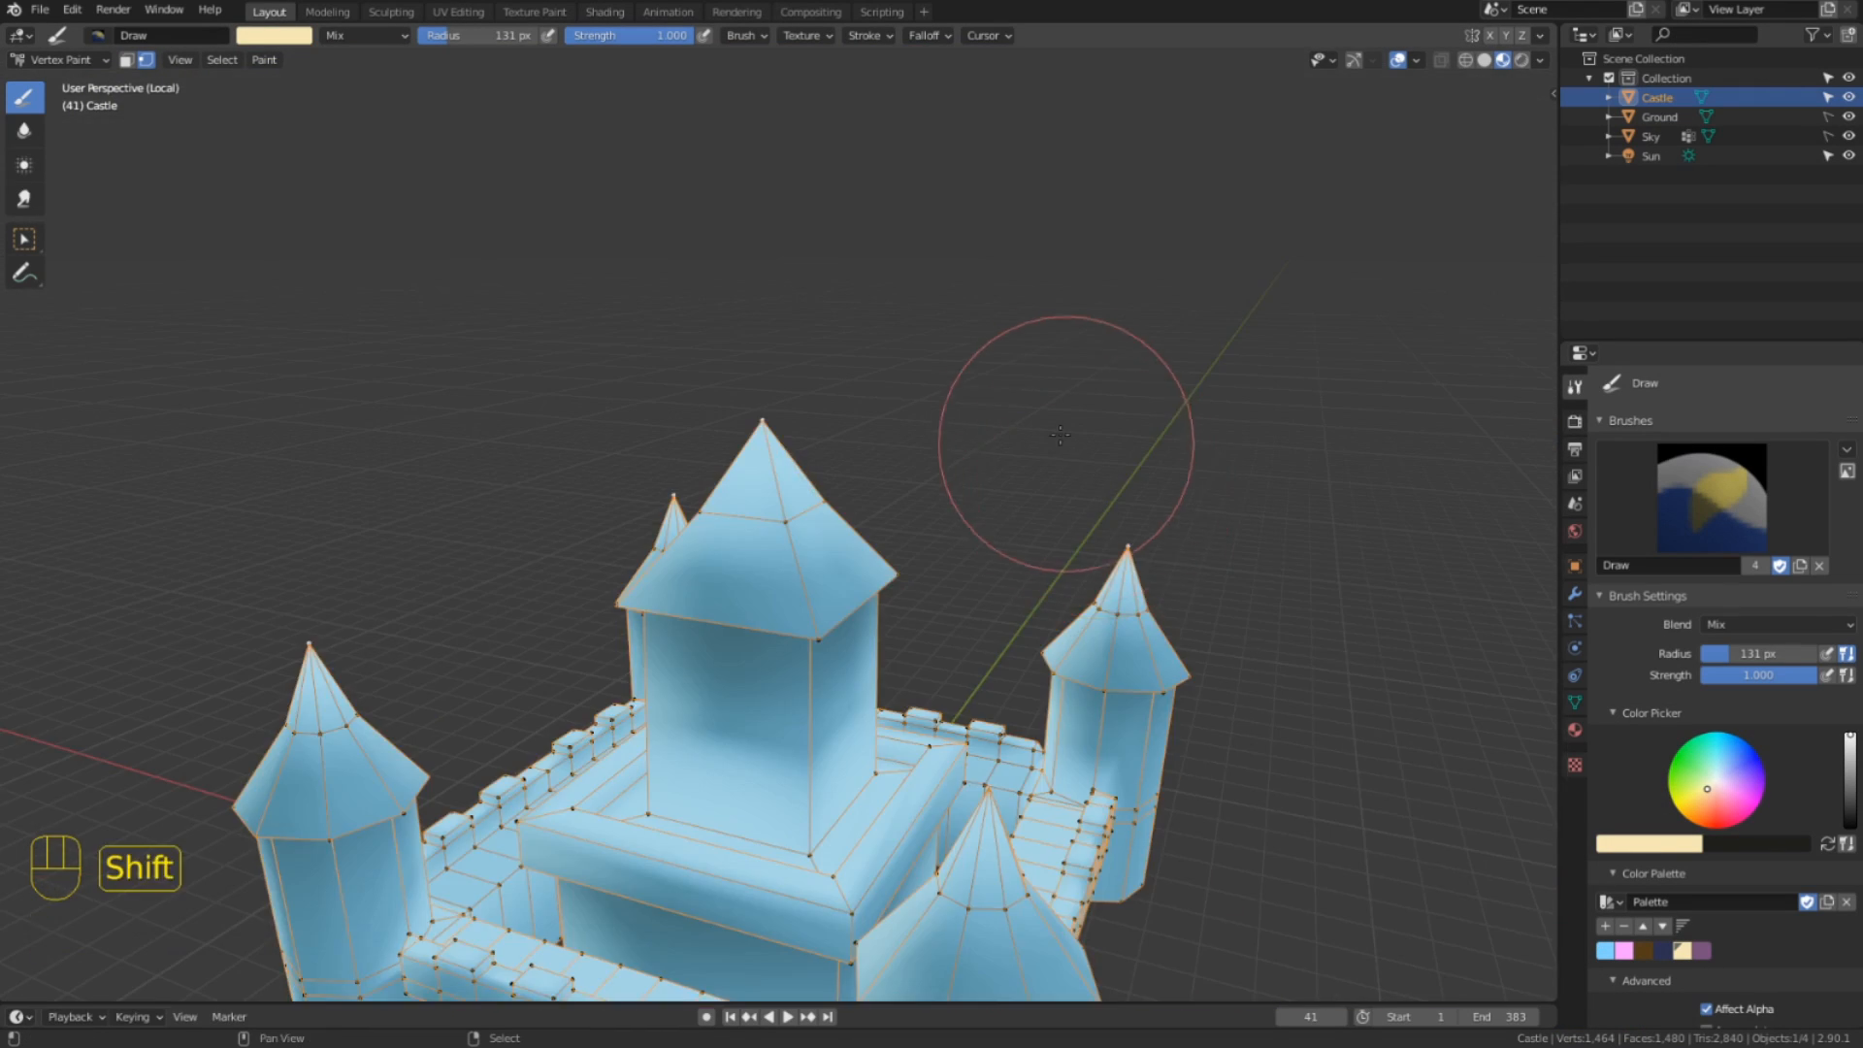
{"action": "key", "text": "shift+k"}
Loop-select the remaining lower roof edges in Edit Mode and fill all selected roof loops with muted purple in Vertex Paint.
{"action": "left_click", "coordinate": [505, 834], "text": "alt+shift"}
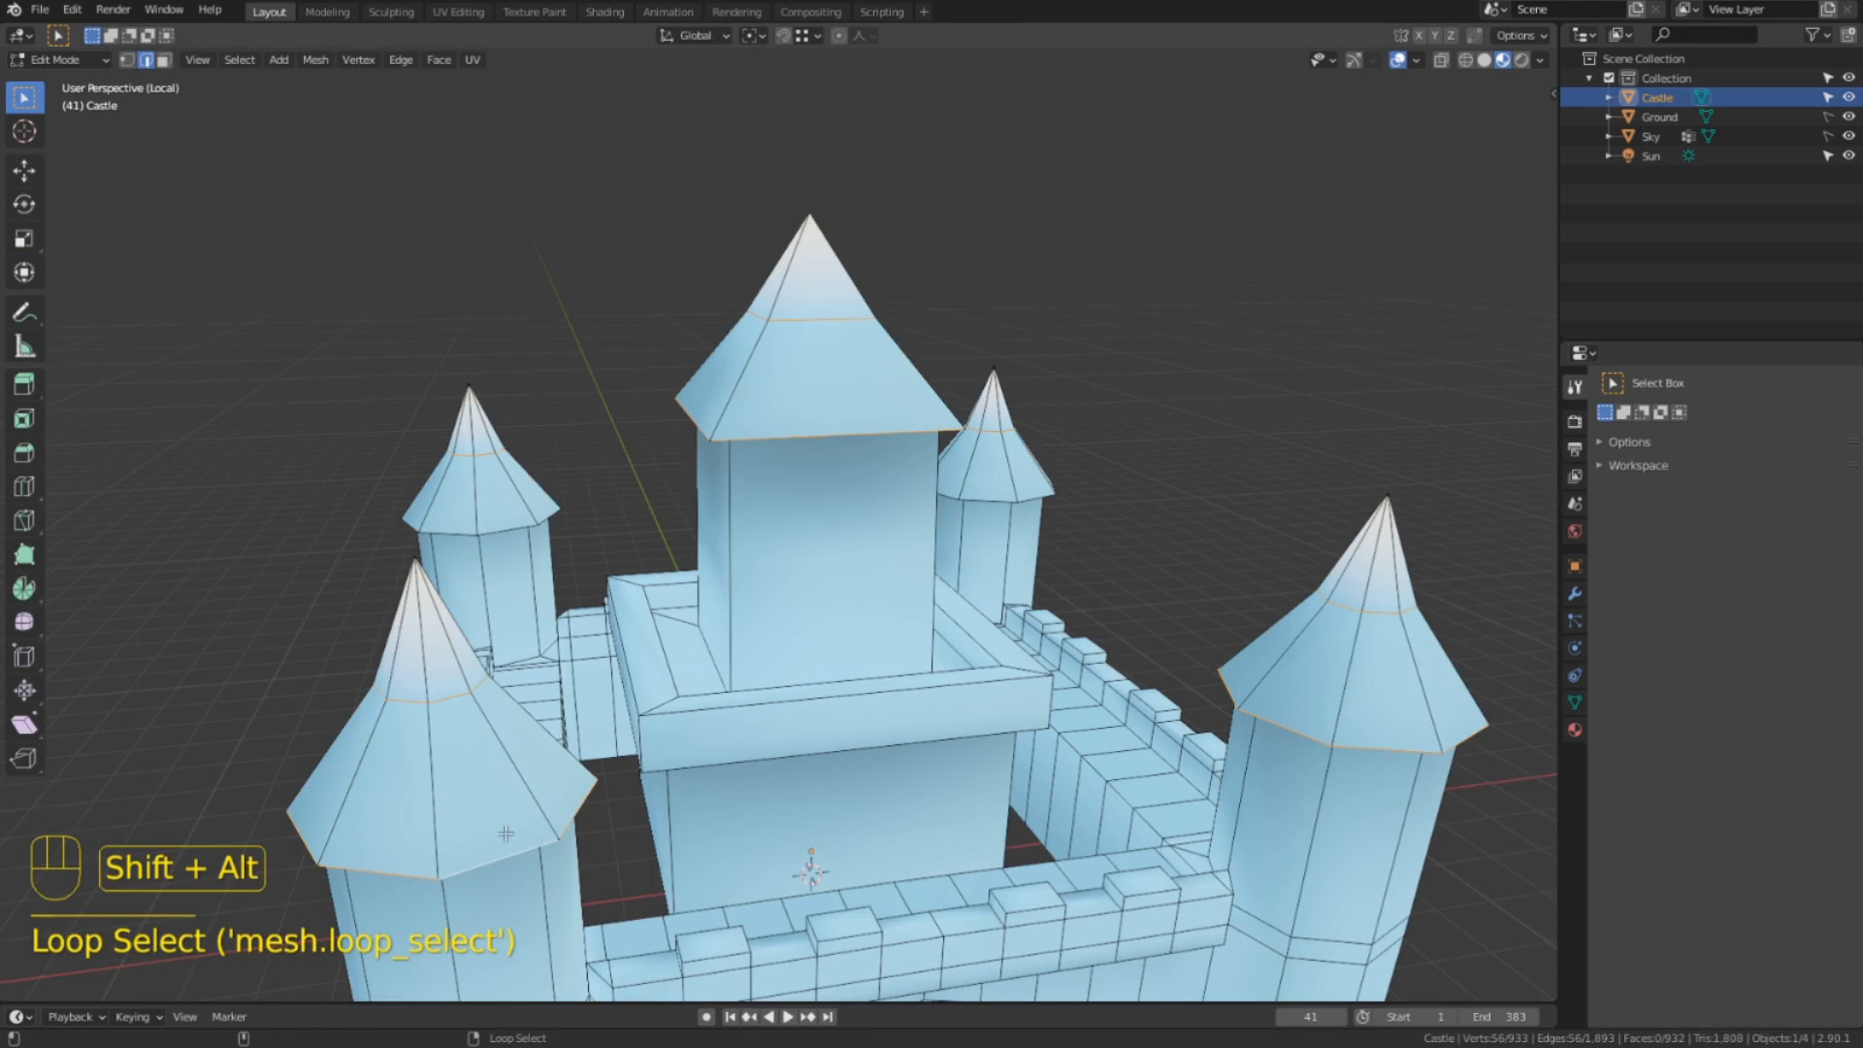
{"action": "left_click", "coordinate": [995, 496], "text": "alt+shift"}
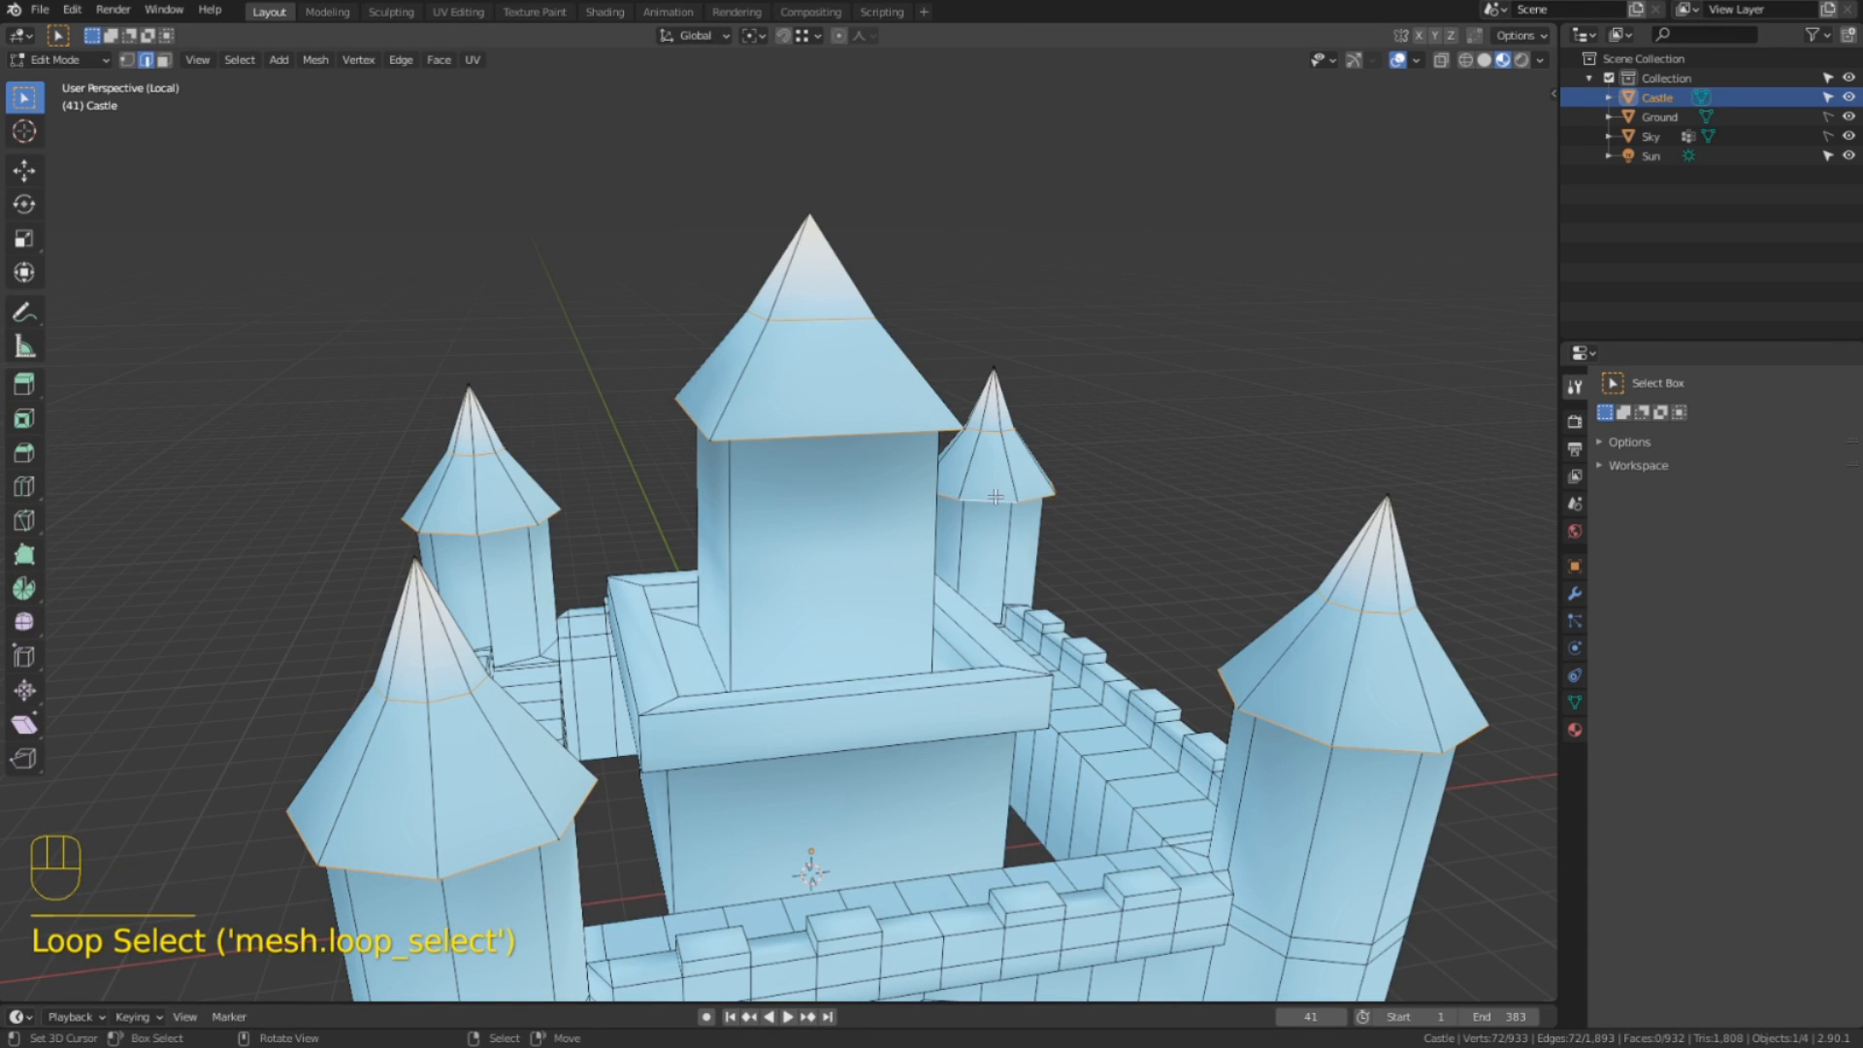
{"action": "key", "text": "Tab"}
{"action": "key", "text": "shift+k"}
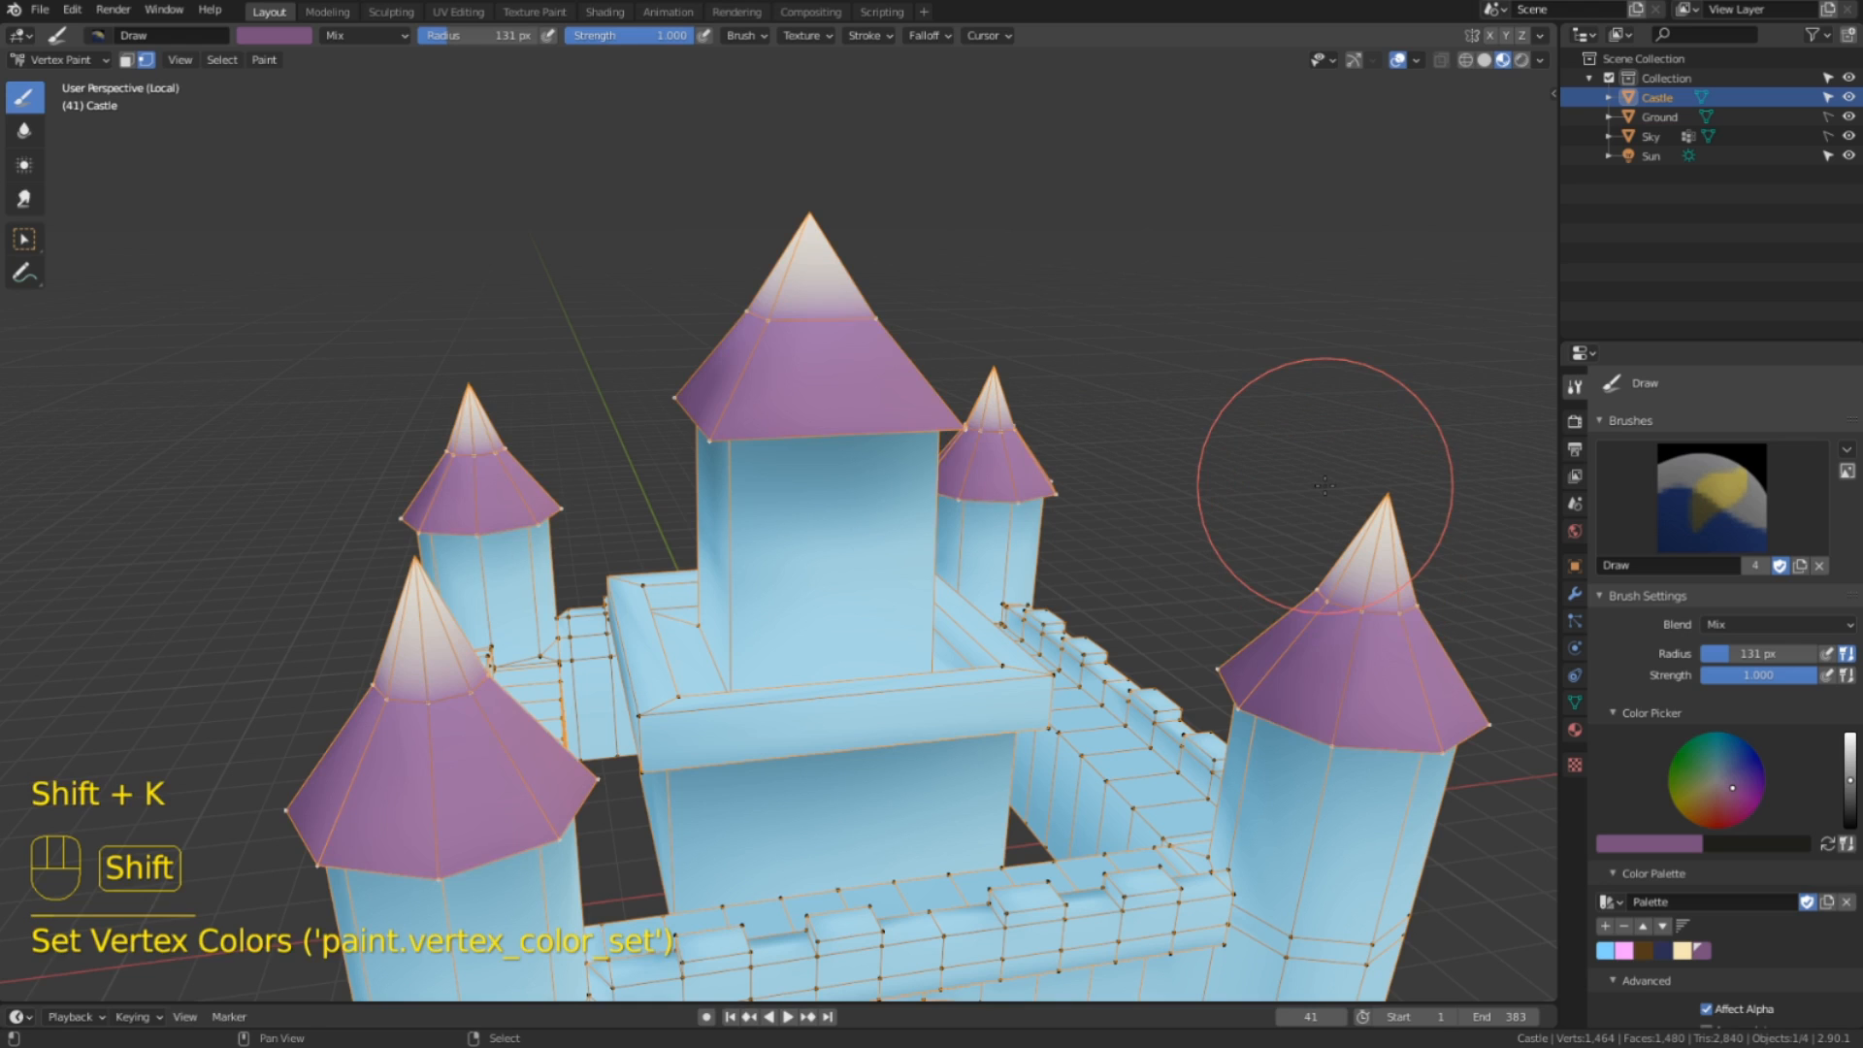
Loop-select the top edges of the tower walls beneath the roofs and fill their vertices with the palette's pink.
{"action": "middle_click_drag", "start_coordinate": [1141, 662], "coordinate": [1117, 570]}
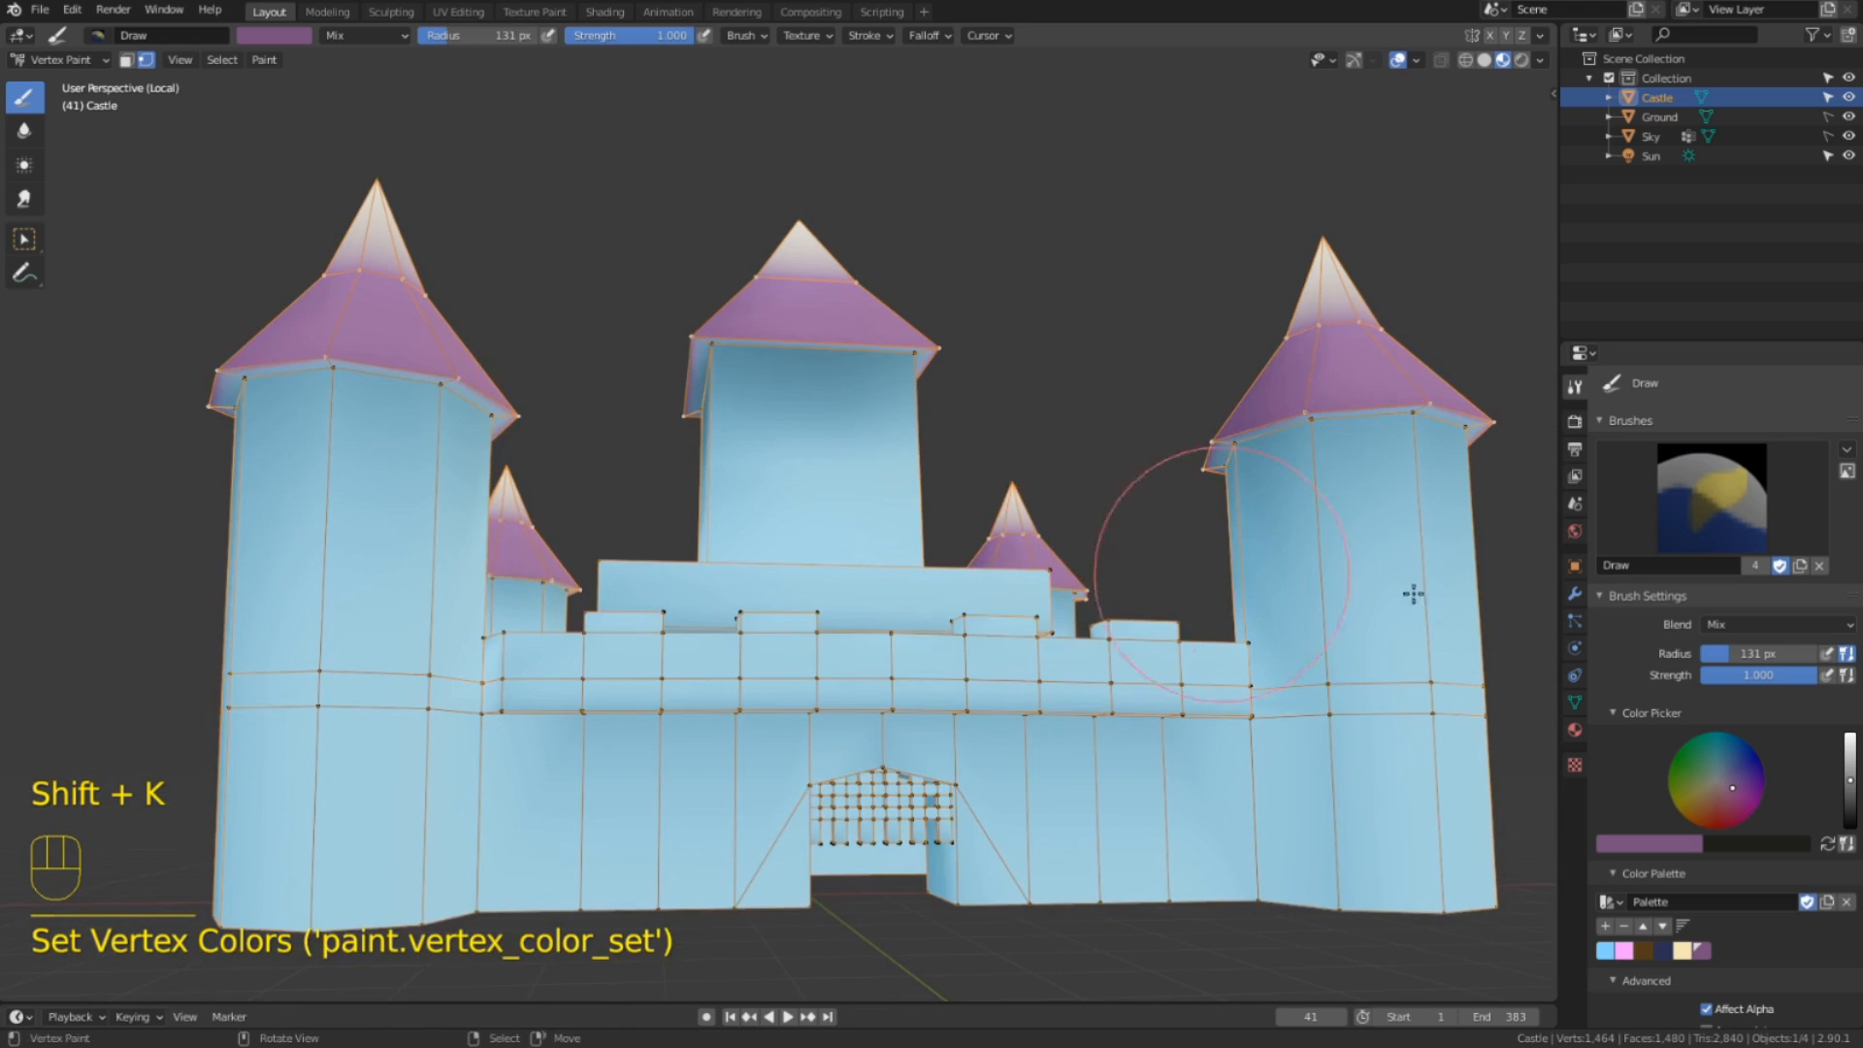
{"action": "key", "text": "Tab"}
{"action": "left_click", "coordinate": [384, 399], "text": "alt+shift"}
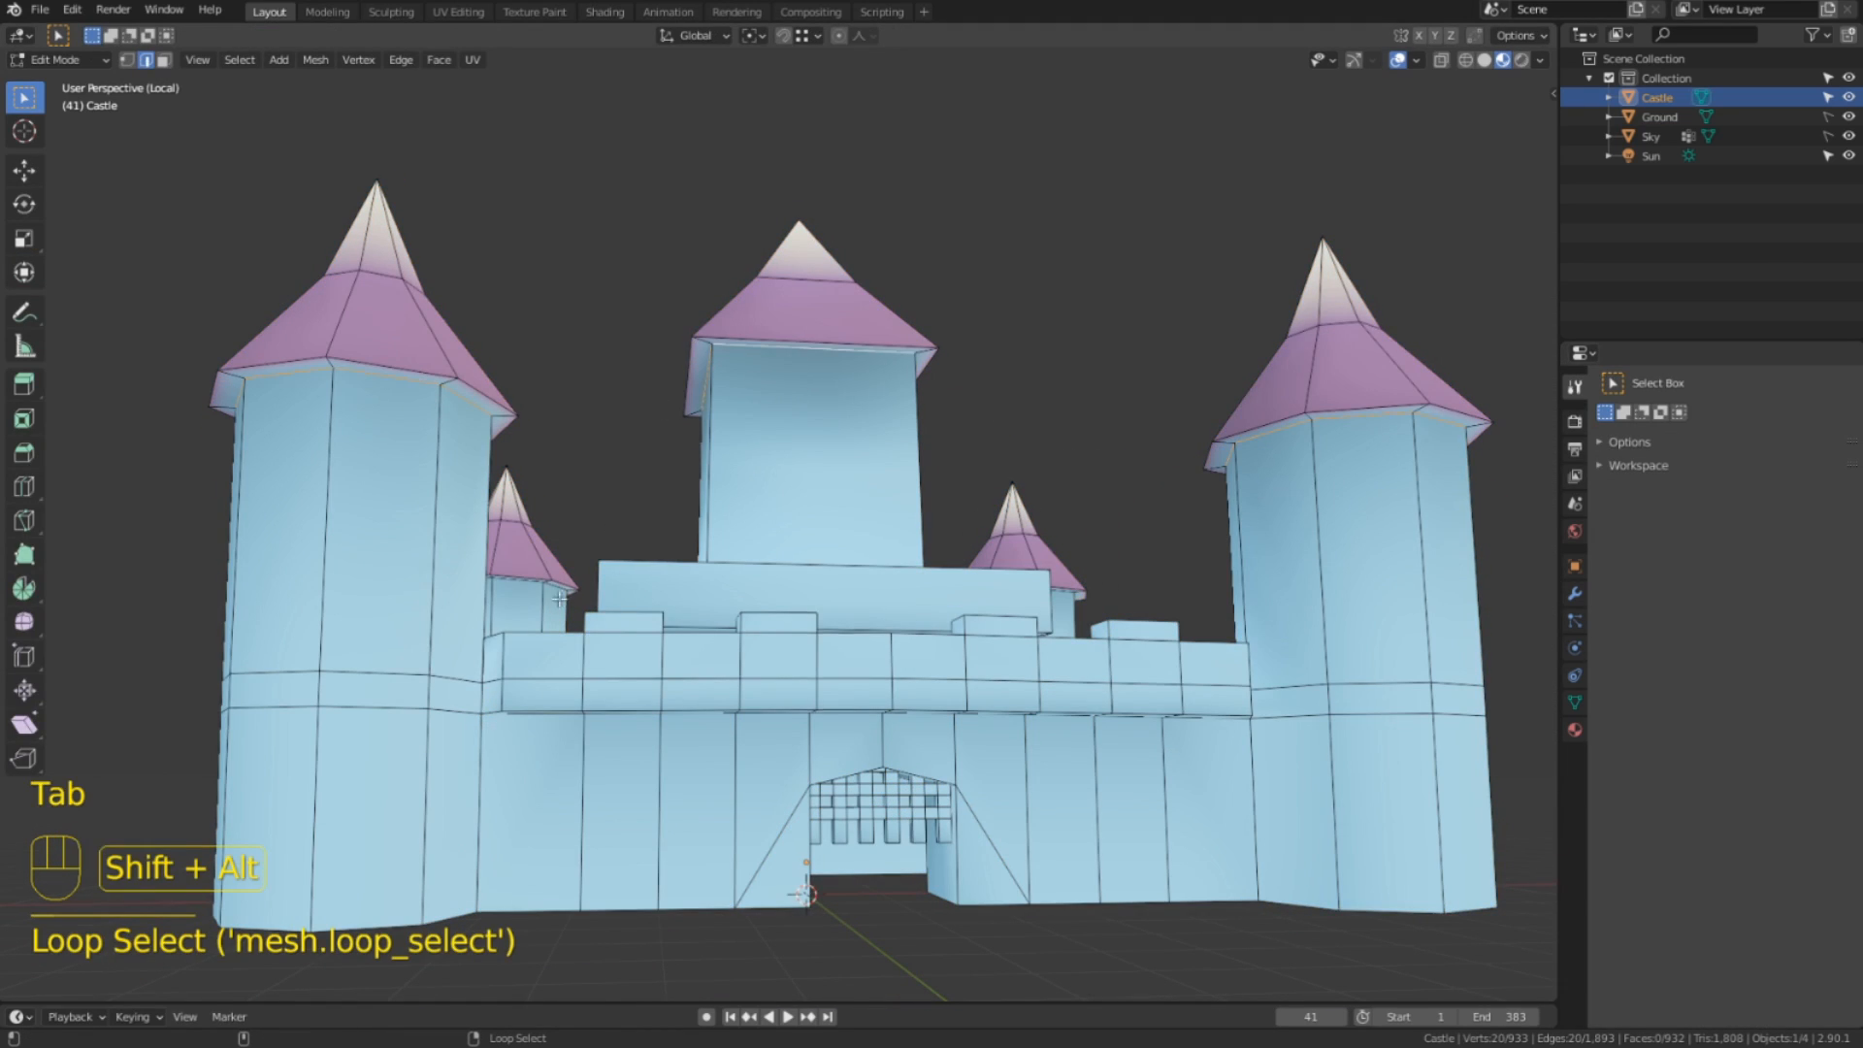
{"action": "key", "text": "Tab"}
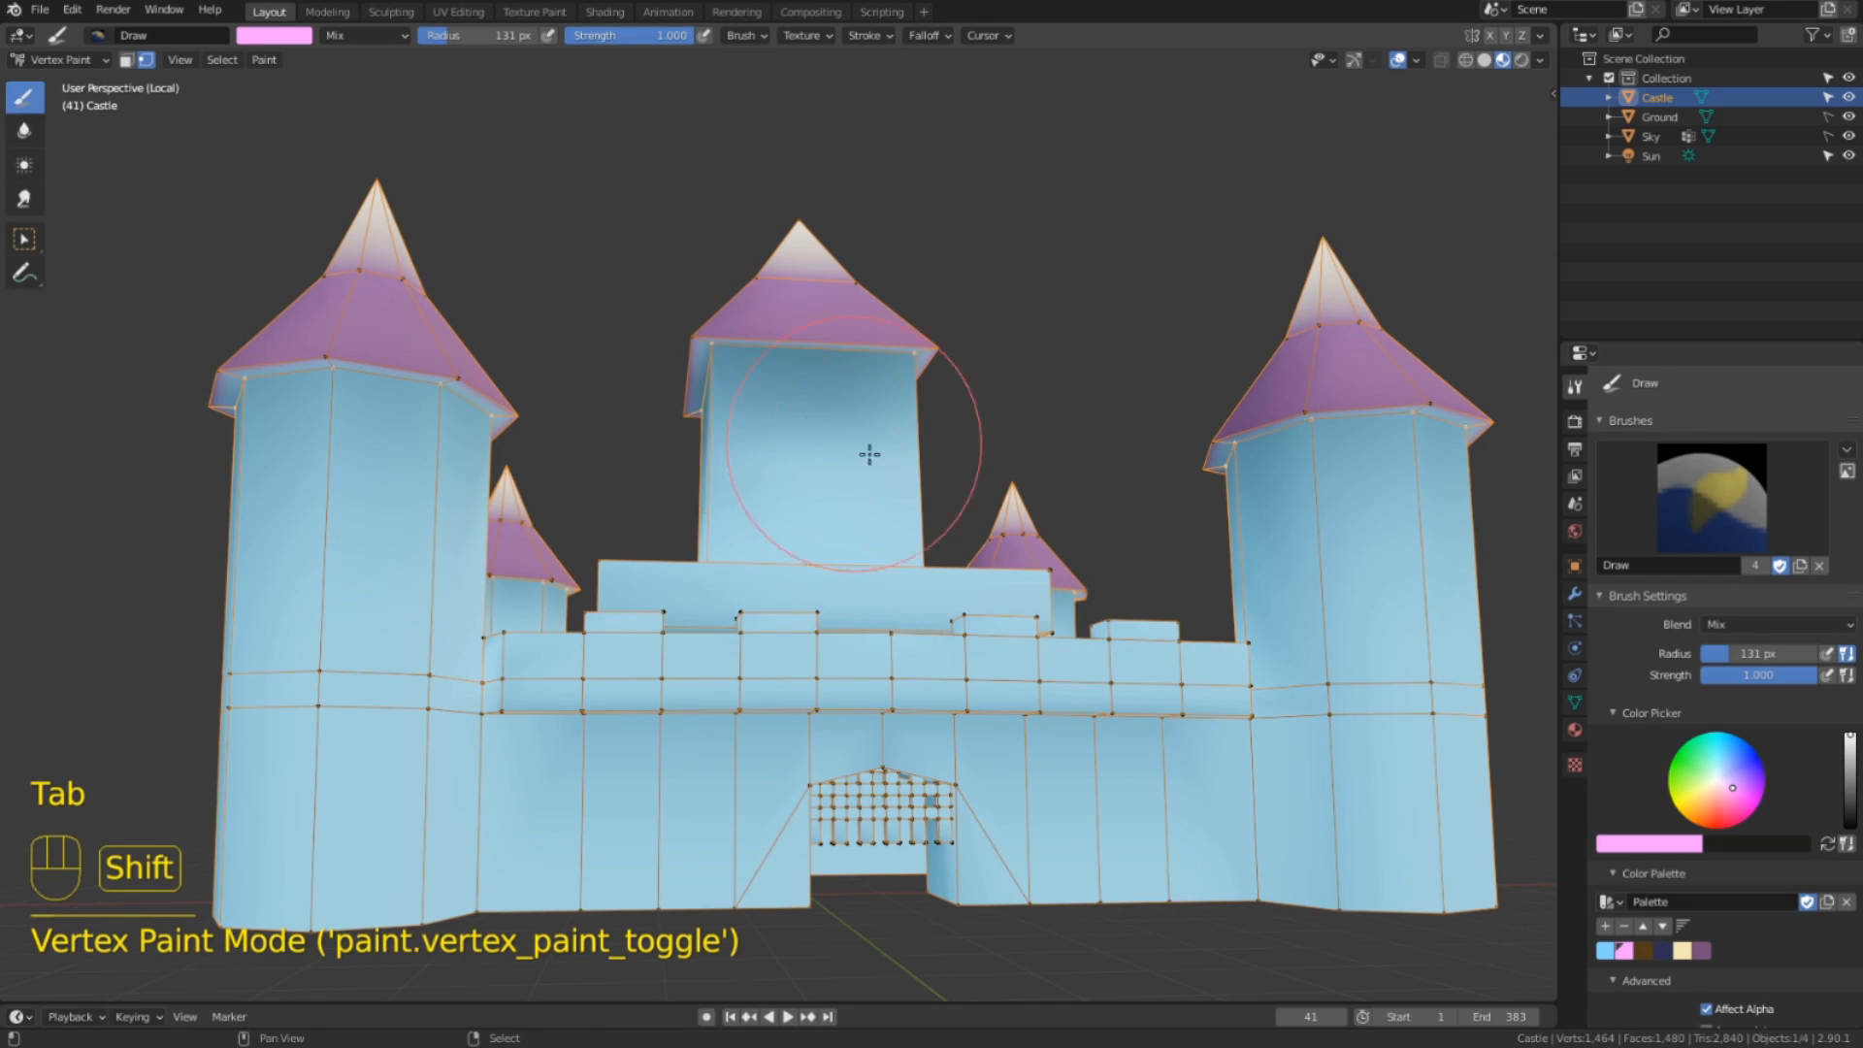
{"action": "key", "text": "shift+k"}
{"action": "middle_click_drag", "start_coordinate": [864, 452], "coordinate": [863, 465]}
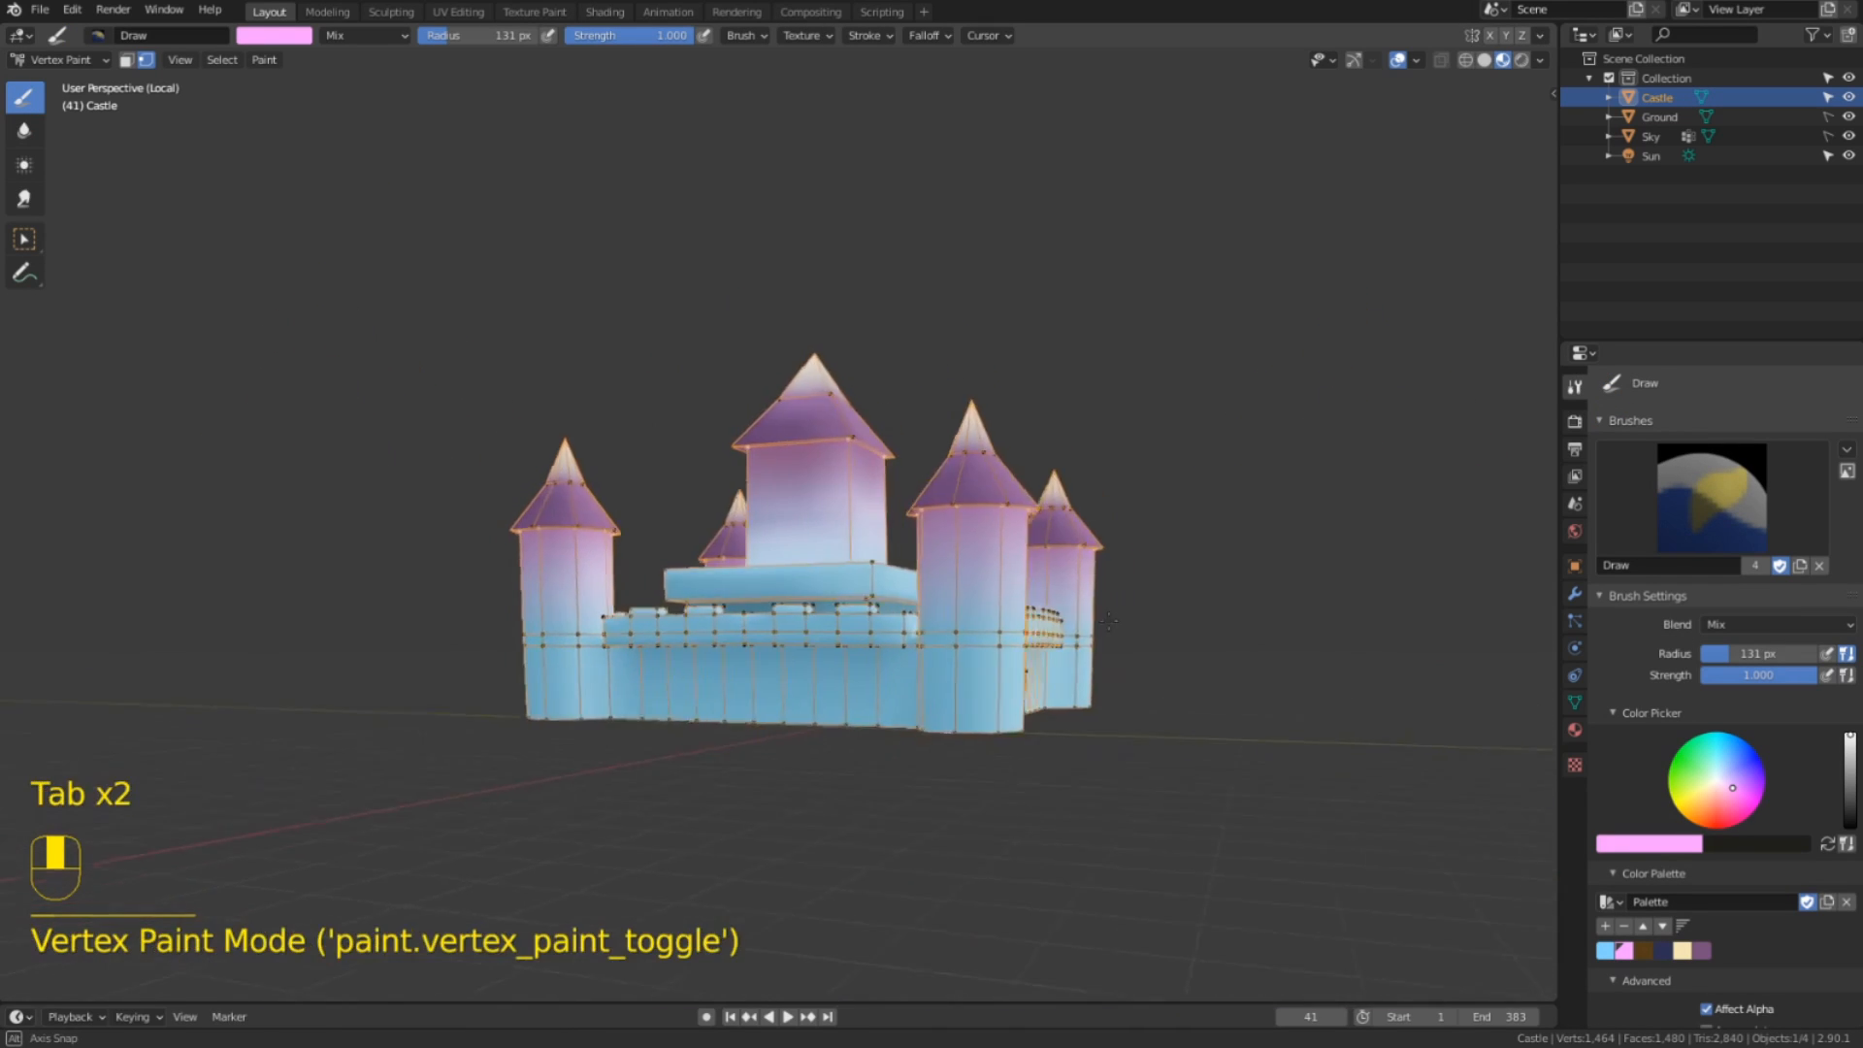
Loop-select the bottom edges of the castle's towers and walls and fill their vertices with the palette's dark blue.
{"action": "middle_click_drag", "start_coordinate": [1106, 621], "coordinate": [955, 624]}
{"action": "scroll", "coordinate": [956, 624], "scroll_direction": "up", "scroll_amount": 3}
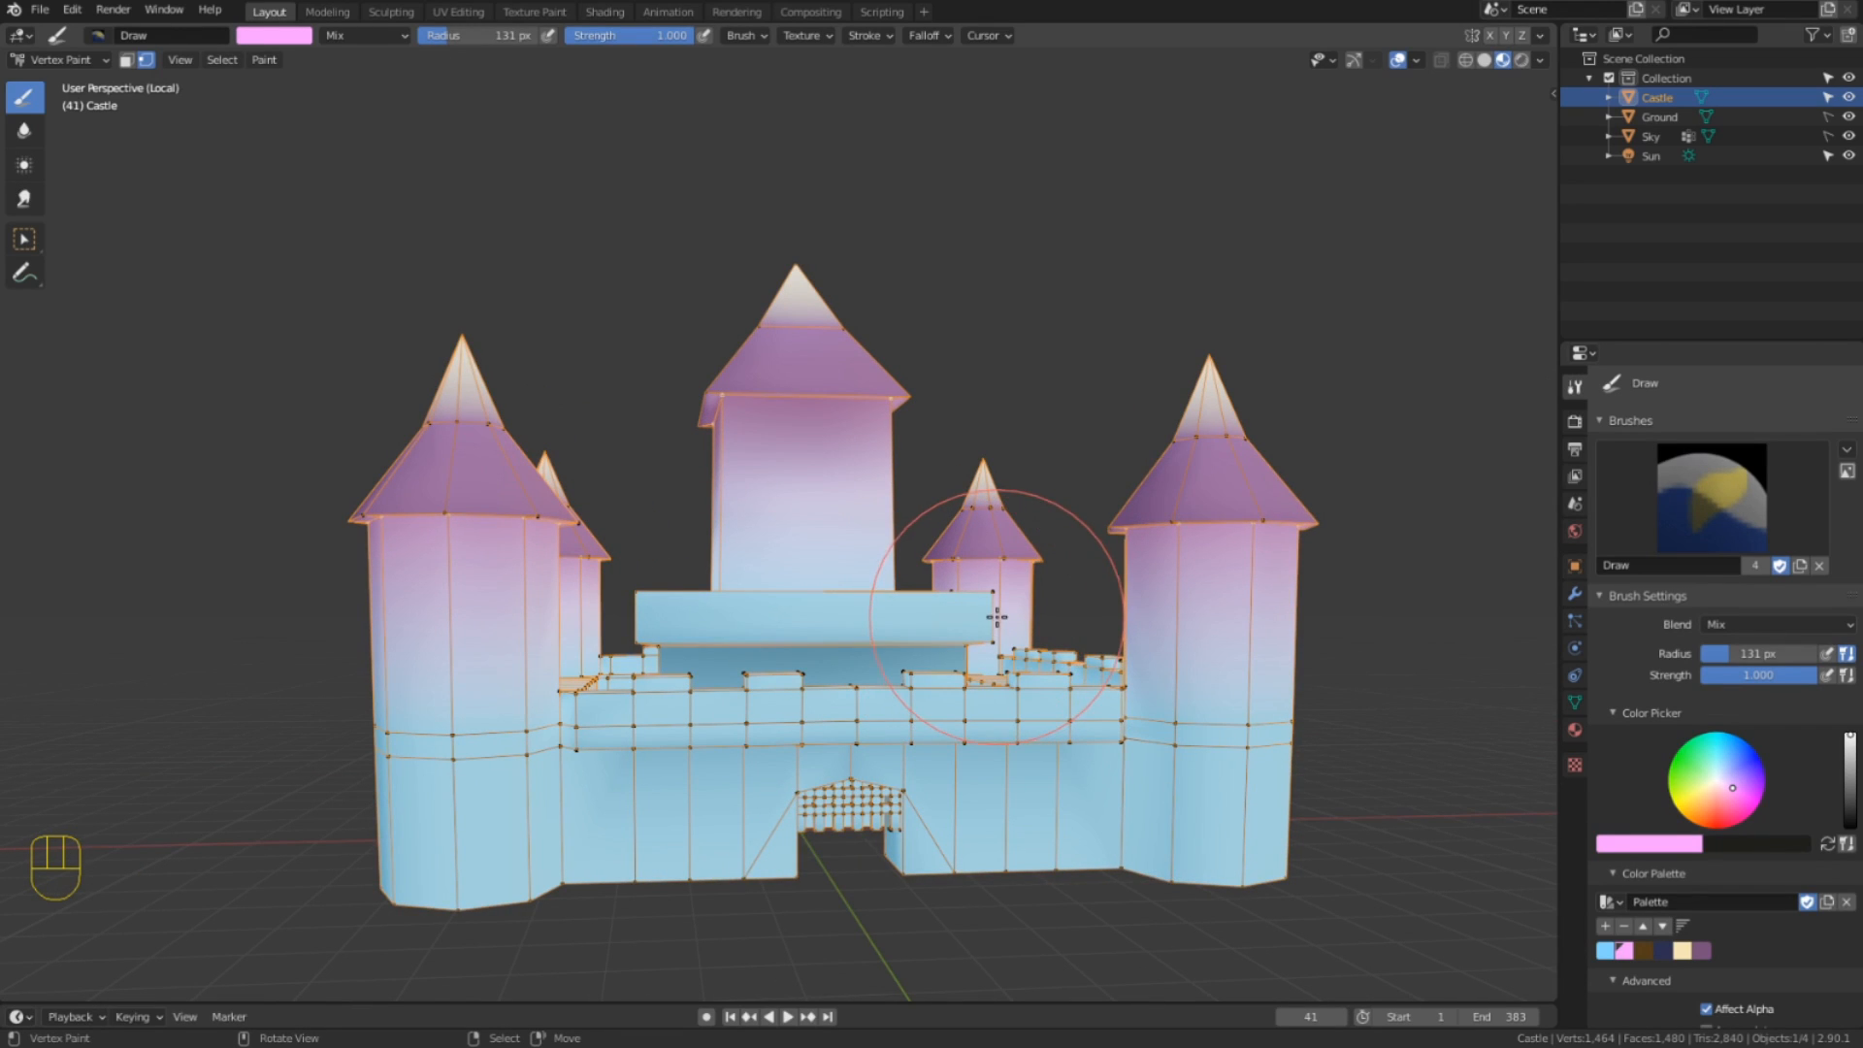
{"action": "key", "text": "Tab"}
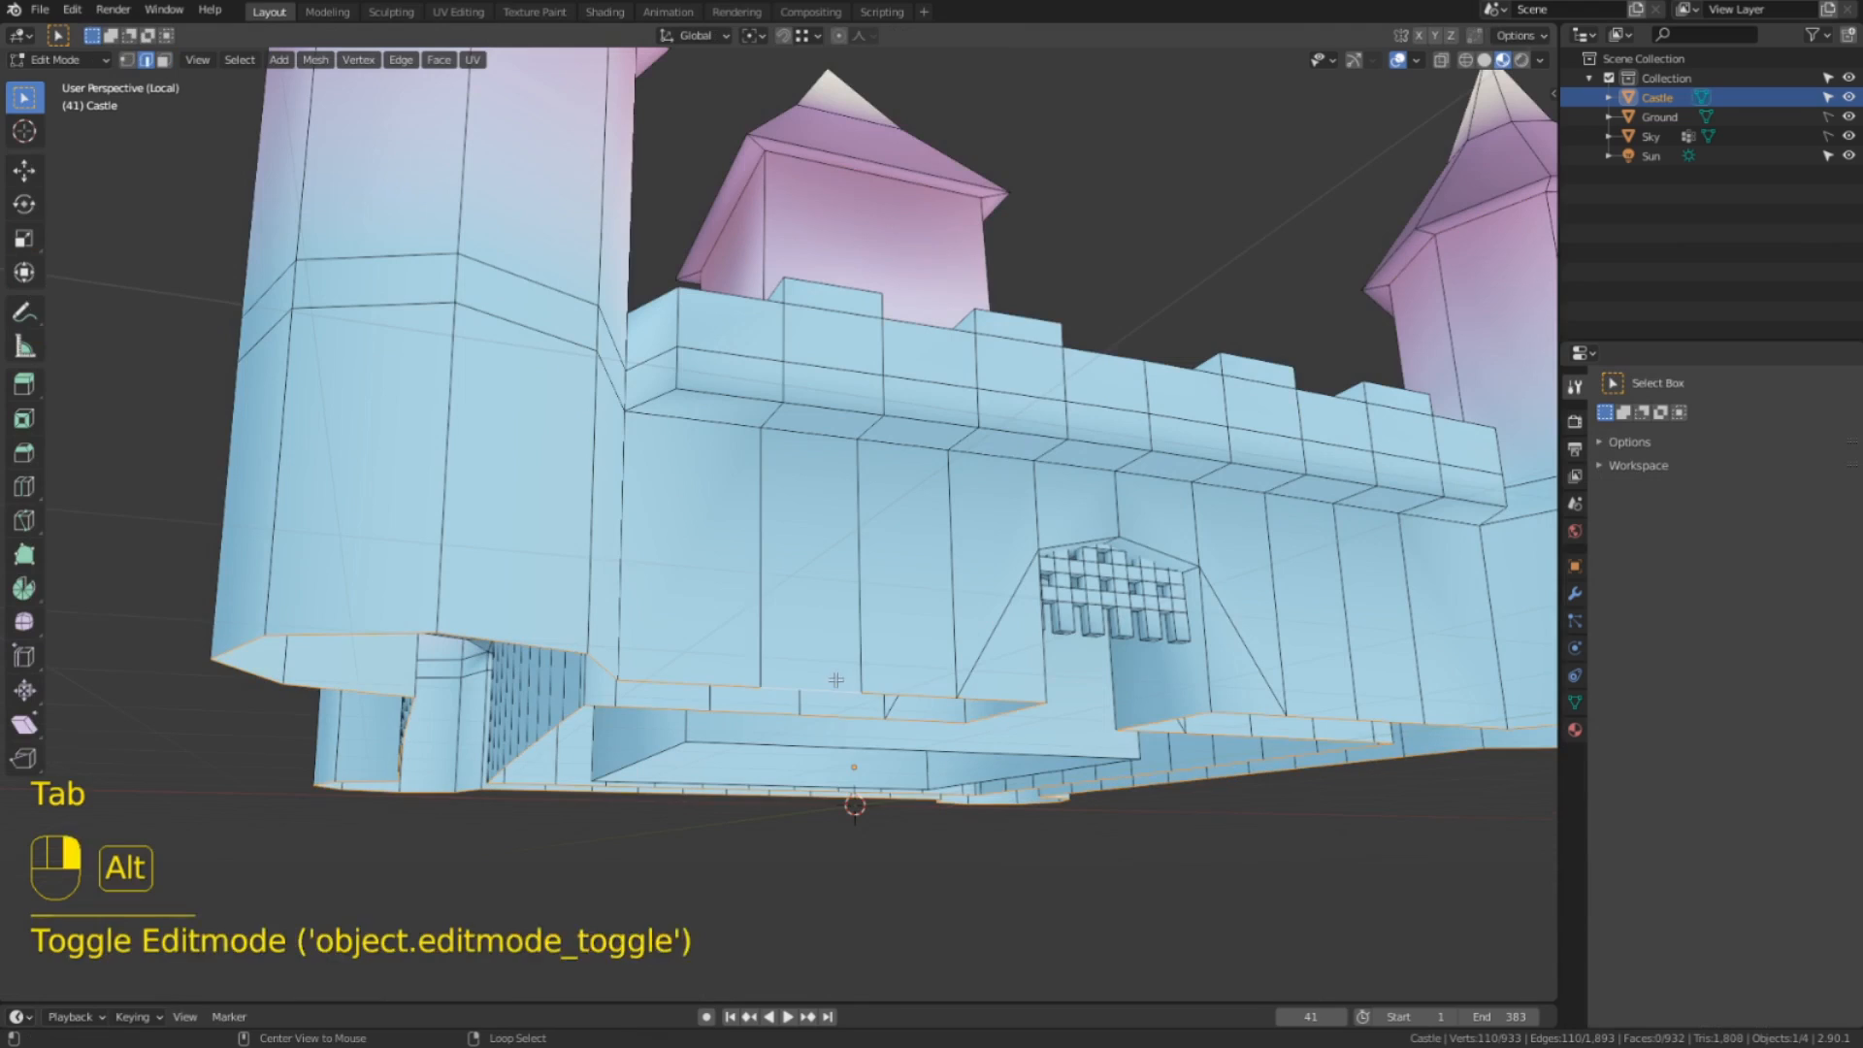
{"action": "left_click", "coordinate": [800, 756], "text": "alt+shift"}
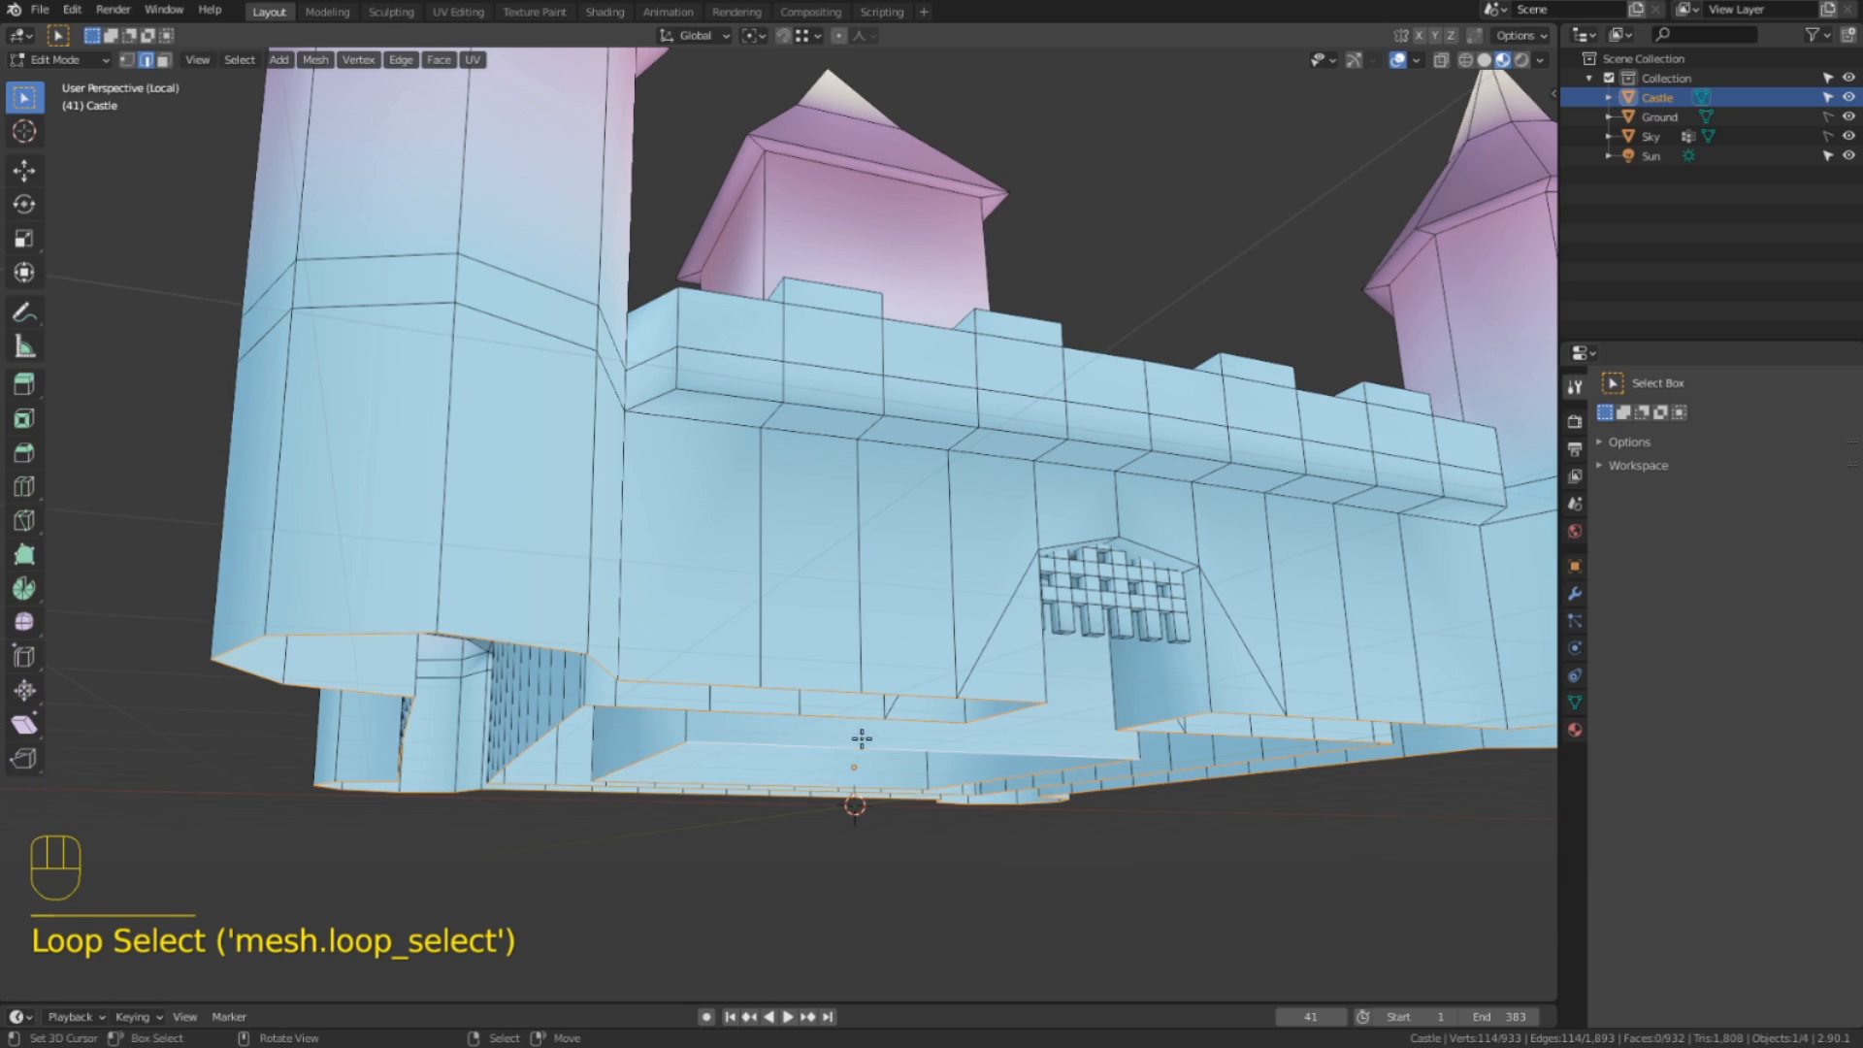
{"action": "key", "text": "Tab"}
{"action": "left_click", "coordinate": [1664, 948]}
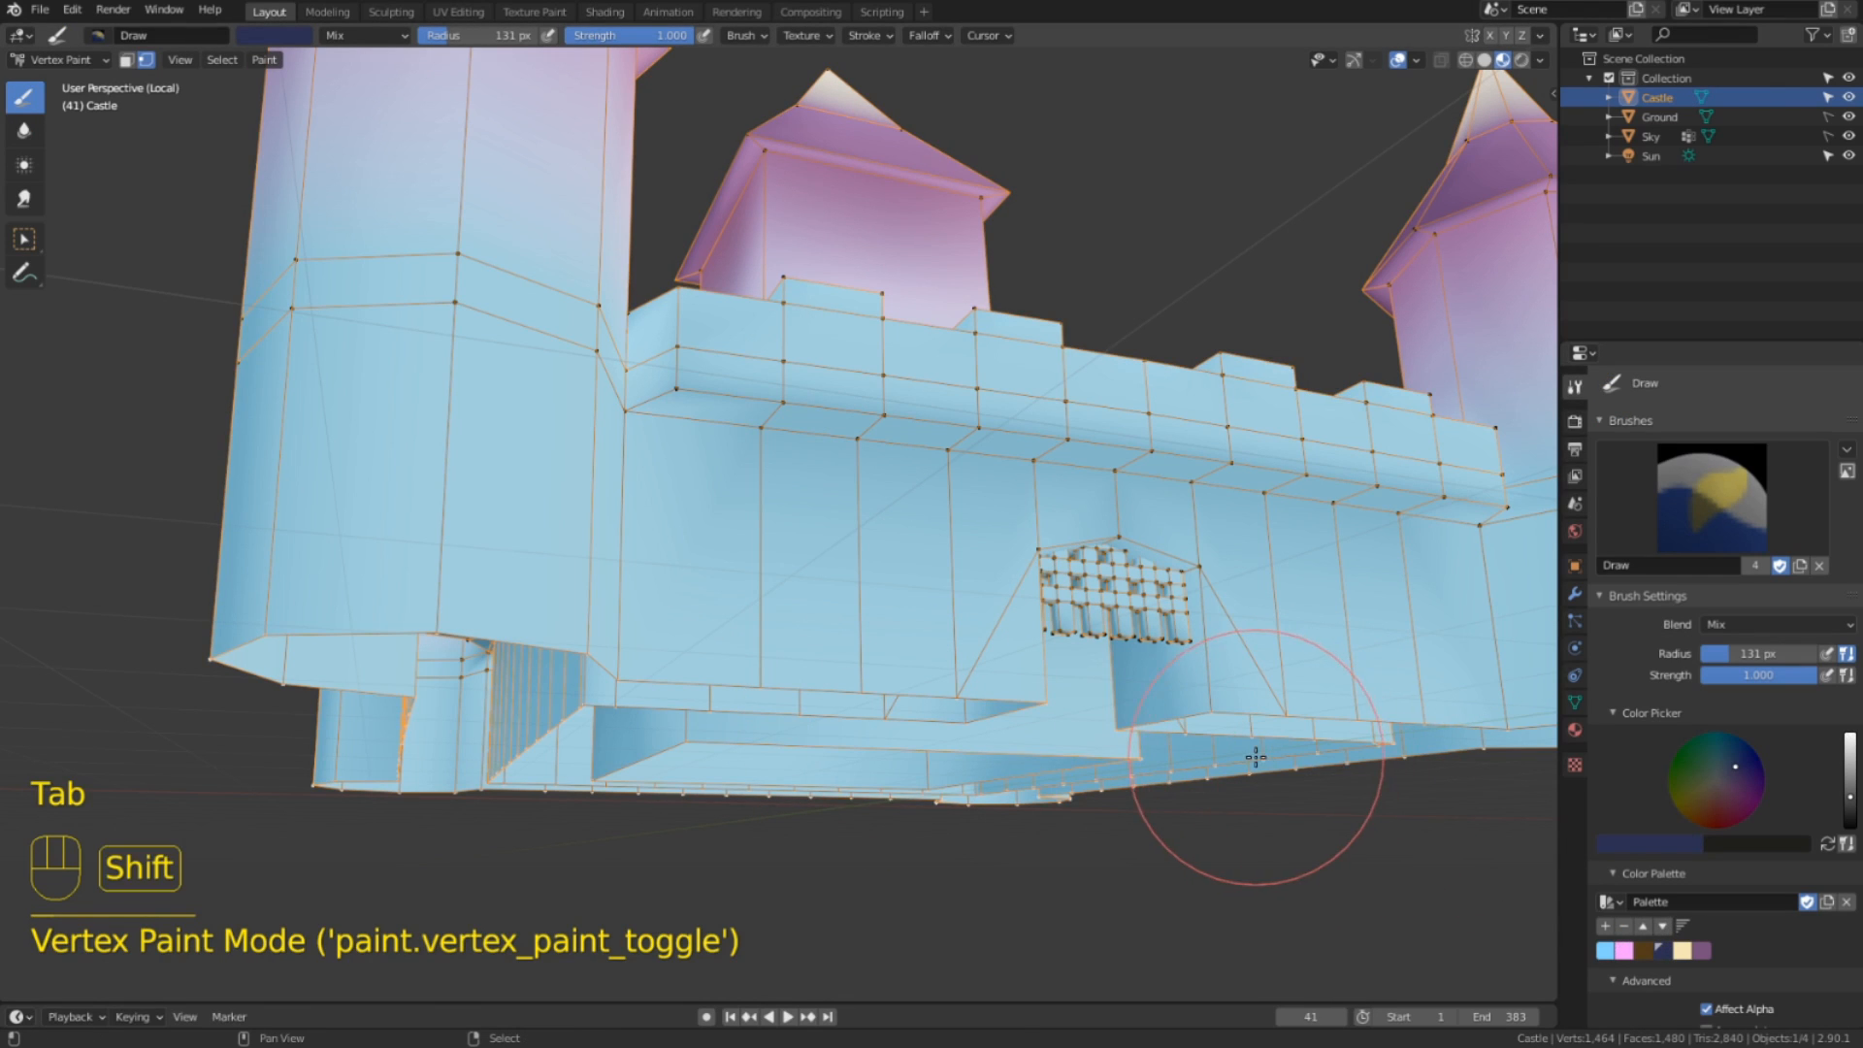
{"action": "key", "text": "shift+k"}
{"action": "middle_click_drag", "start_coordinate": [1211, 692], "coordinate": [1185, 761]}
{"action": "scroll", "coordinate": [1185, 760], "scroll_direction": "down", "scroll_amount": 5}
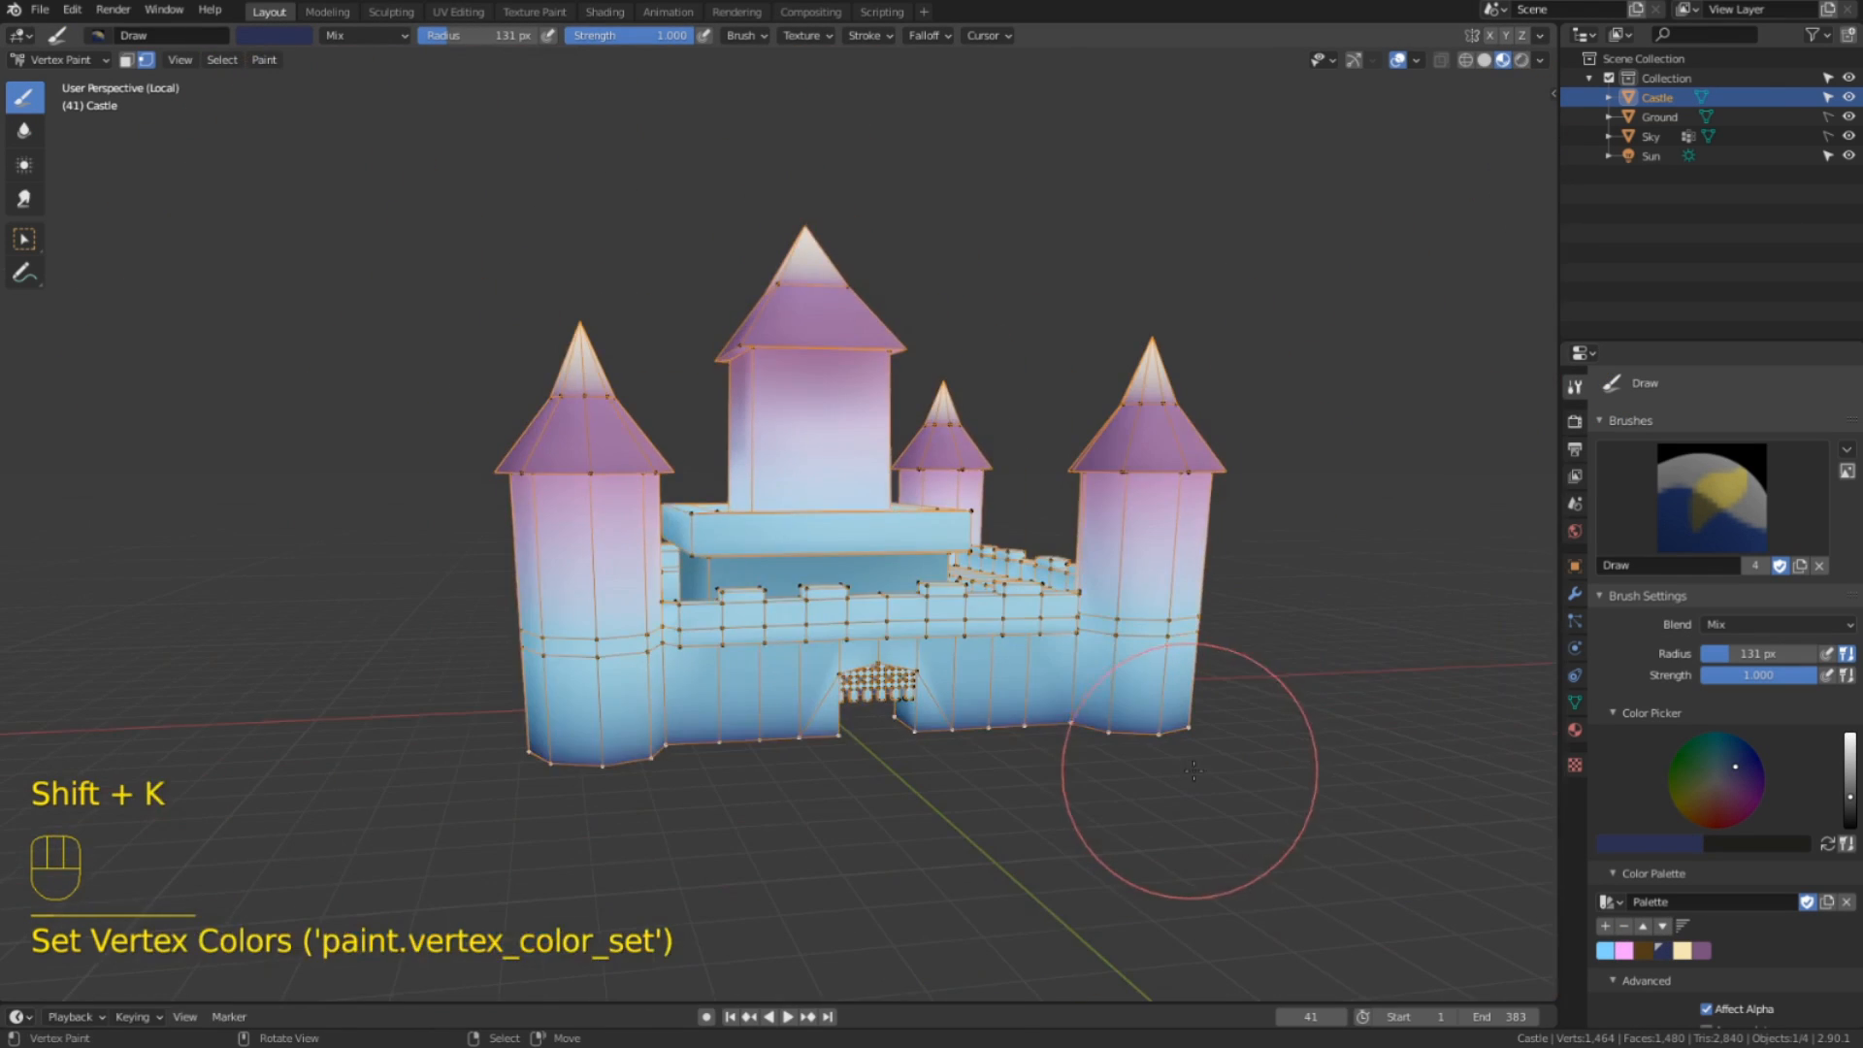
Mask the castle's gate grille by selecting all its linked faces and fill it with the palette's brown.
{"action": "key", "text": "Tab"}
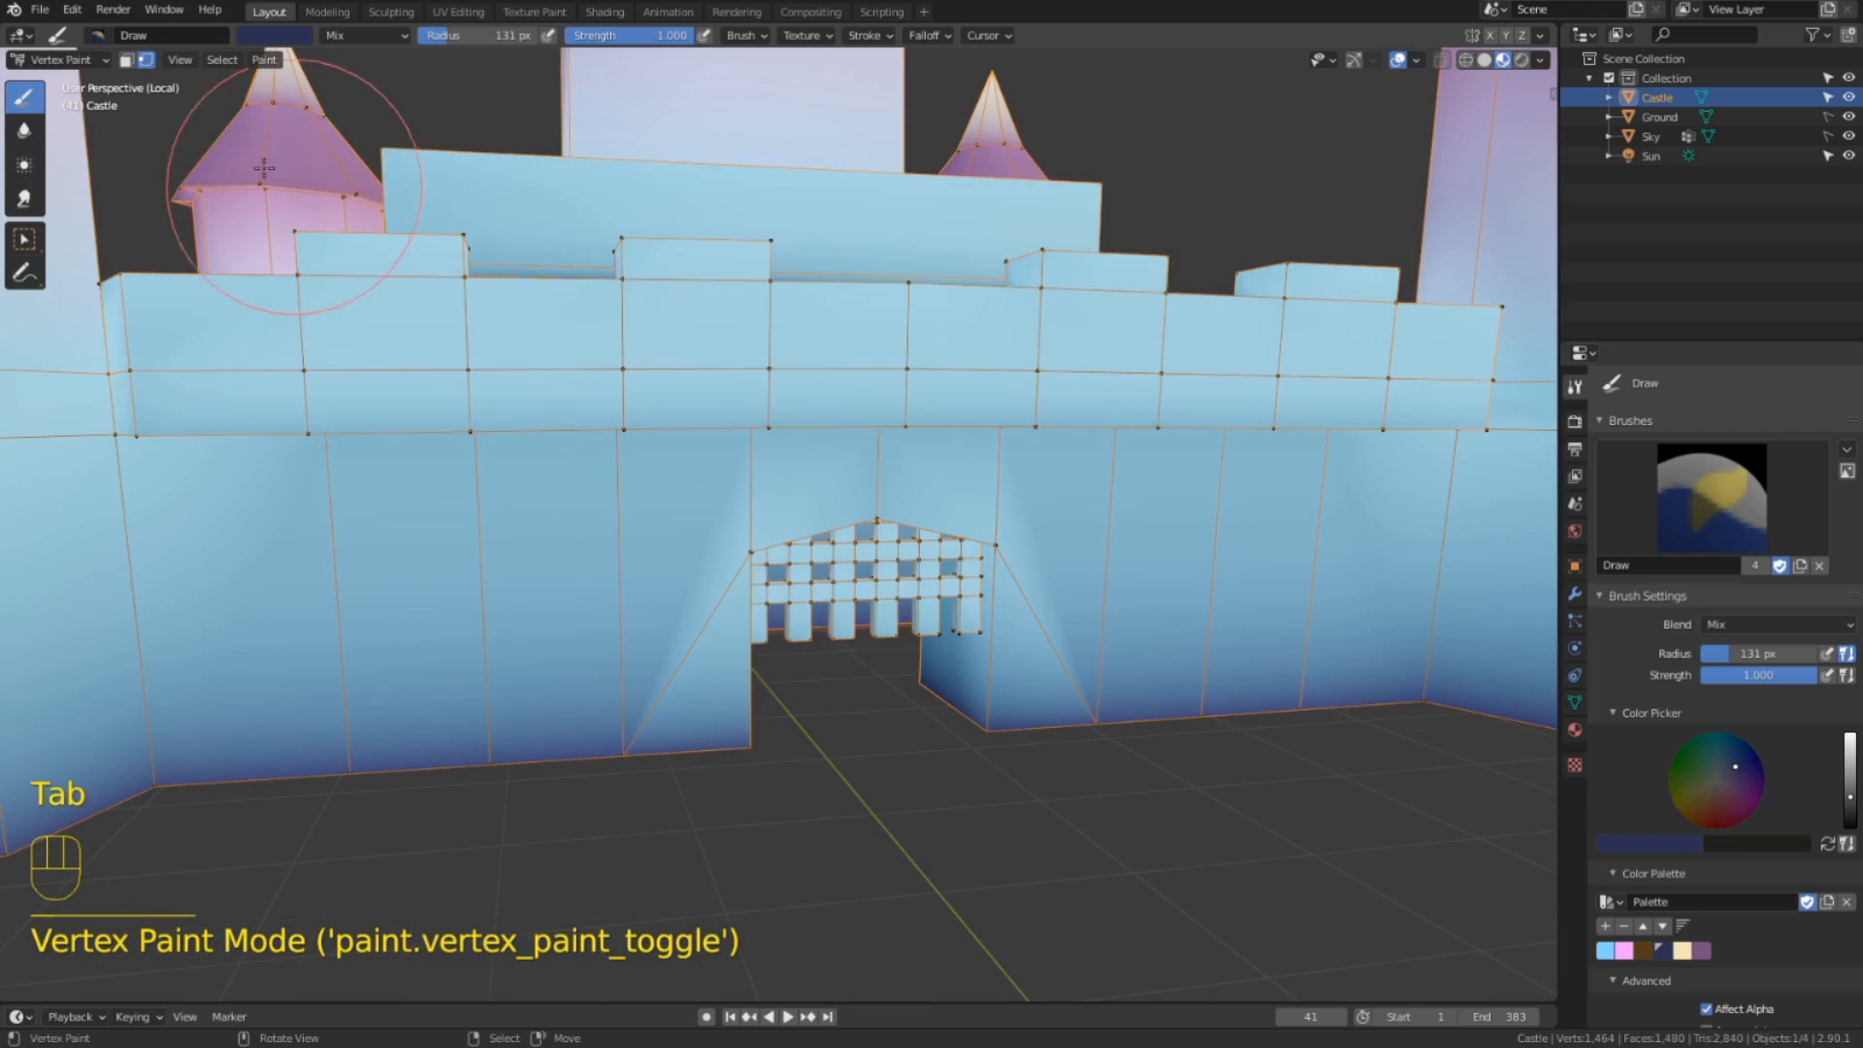
{"action": "left_click", "coordinate": [126, 59]}
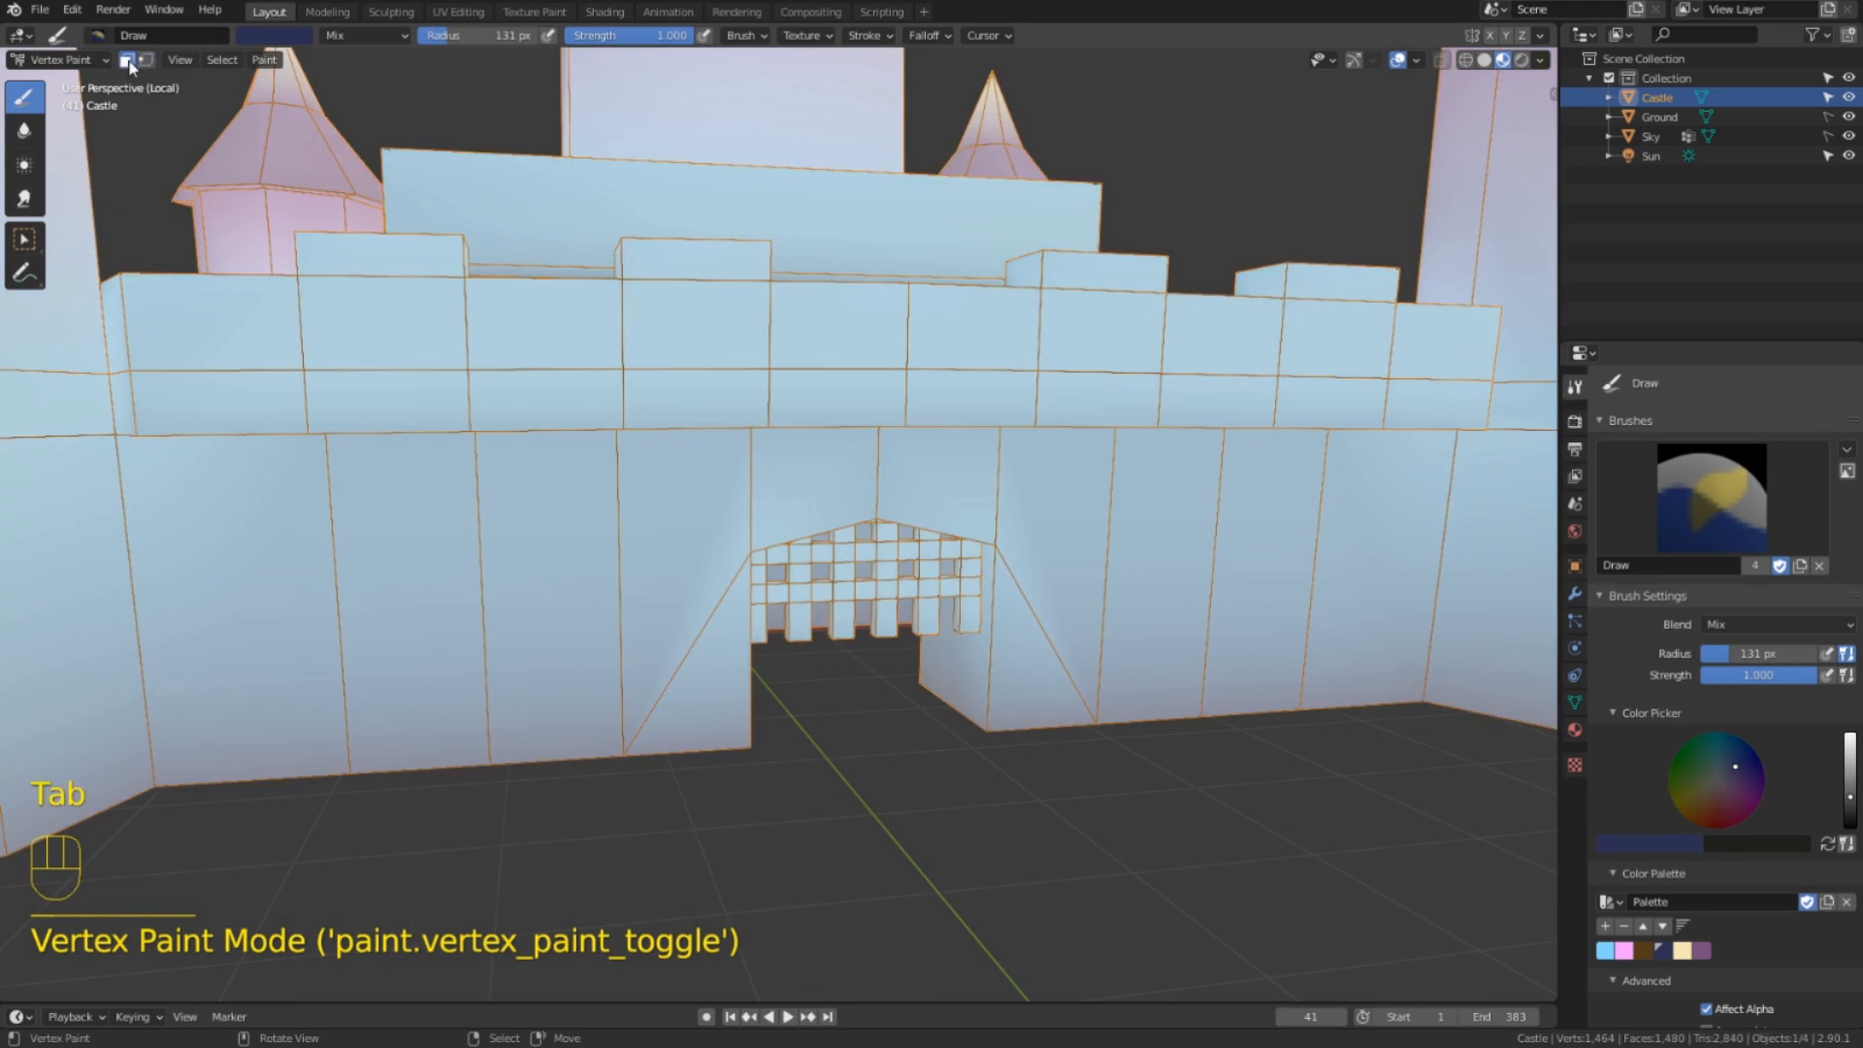
{"action": "scroll", "coordinate": [919, 736], "scroll_direction": "up", "scroll_amount": 4}
{"action": "scroll", "coordinate": [937, 750], "scroll_direction": "up", "scroll_amount": 3}
{"action": "left_click", "coordinate": [860, 566]}
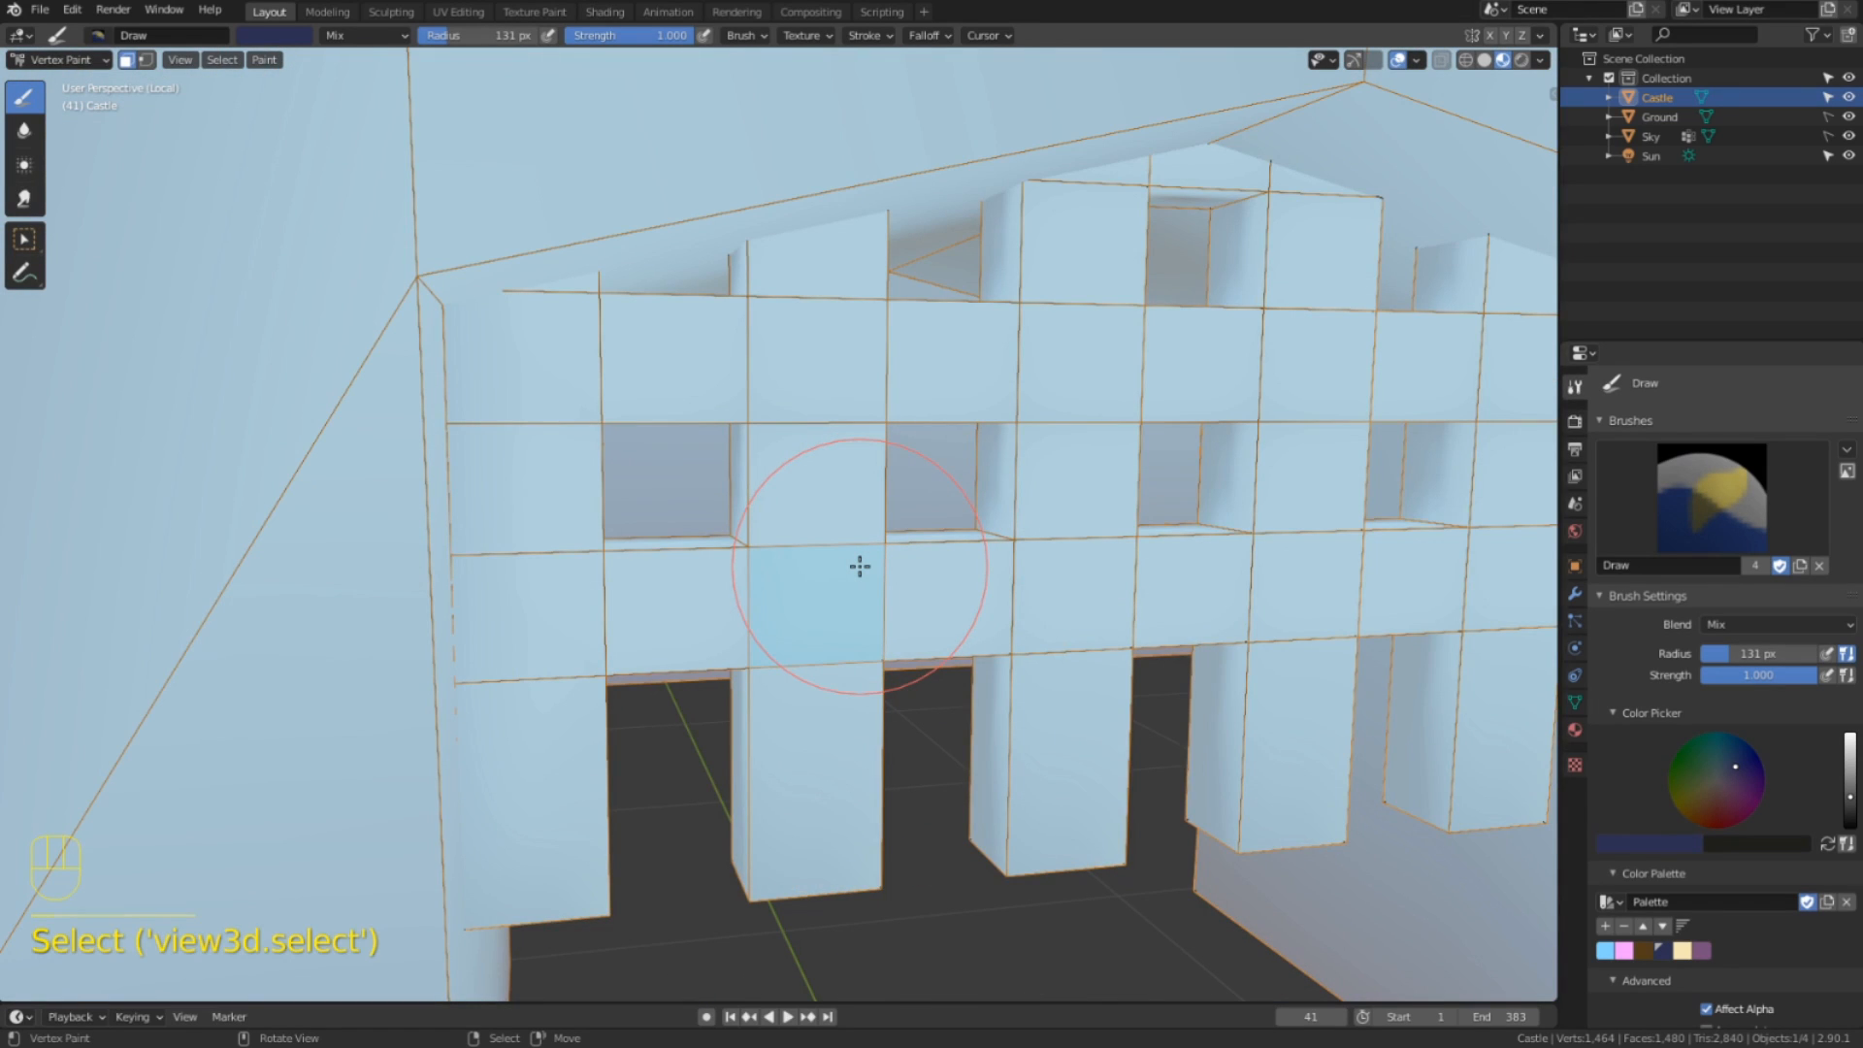
{"action": "key", "text": "l"}
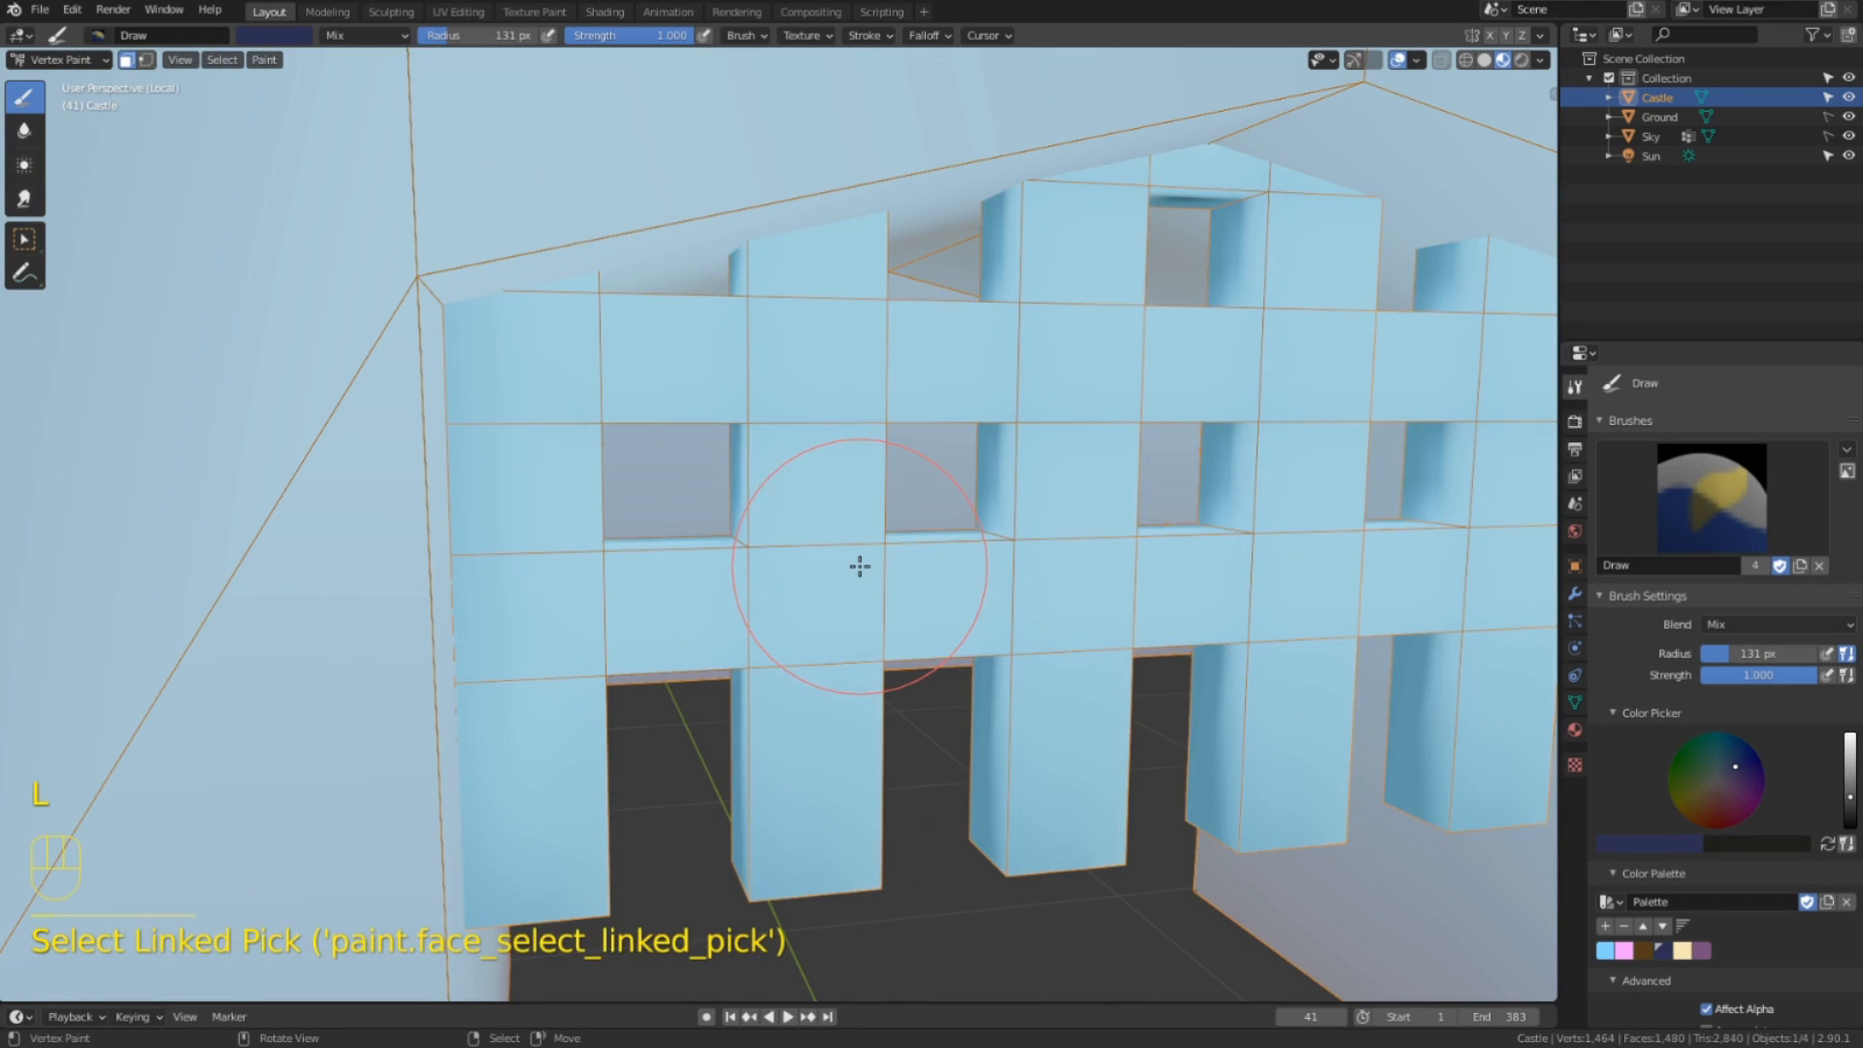
{"action": "left_click", "coordinate": [1642, 950]}
{"action": "key", "text": "shift+k"}
{"action": "scroll", "coordinate": [1181, 636], "scroll_direction": "down", "scroll_amount": 6}
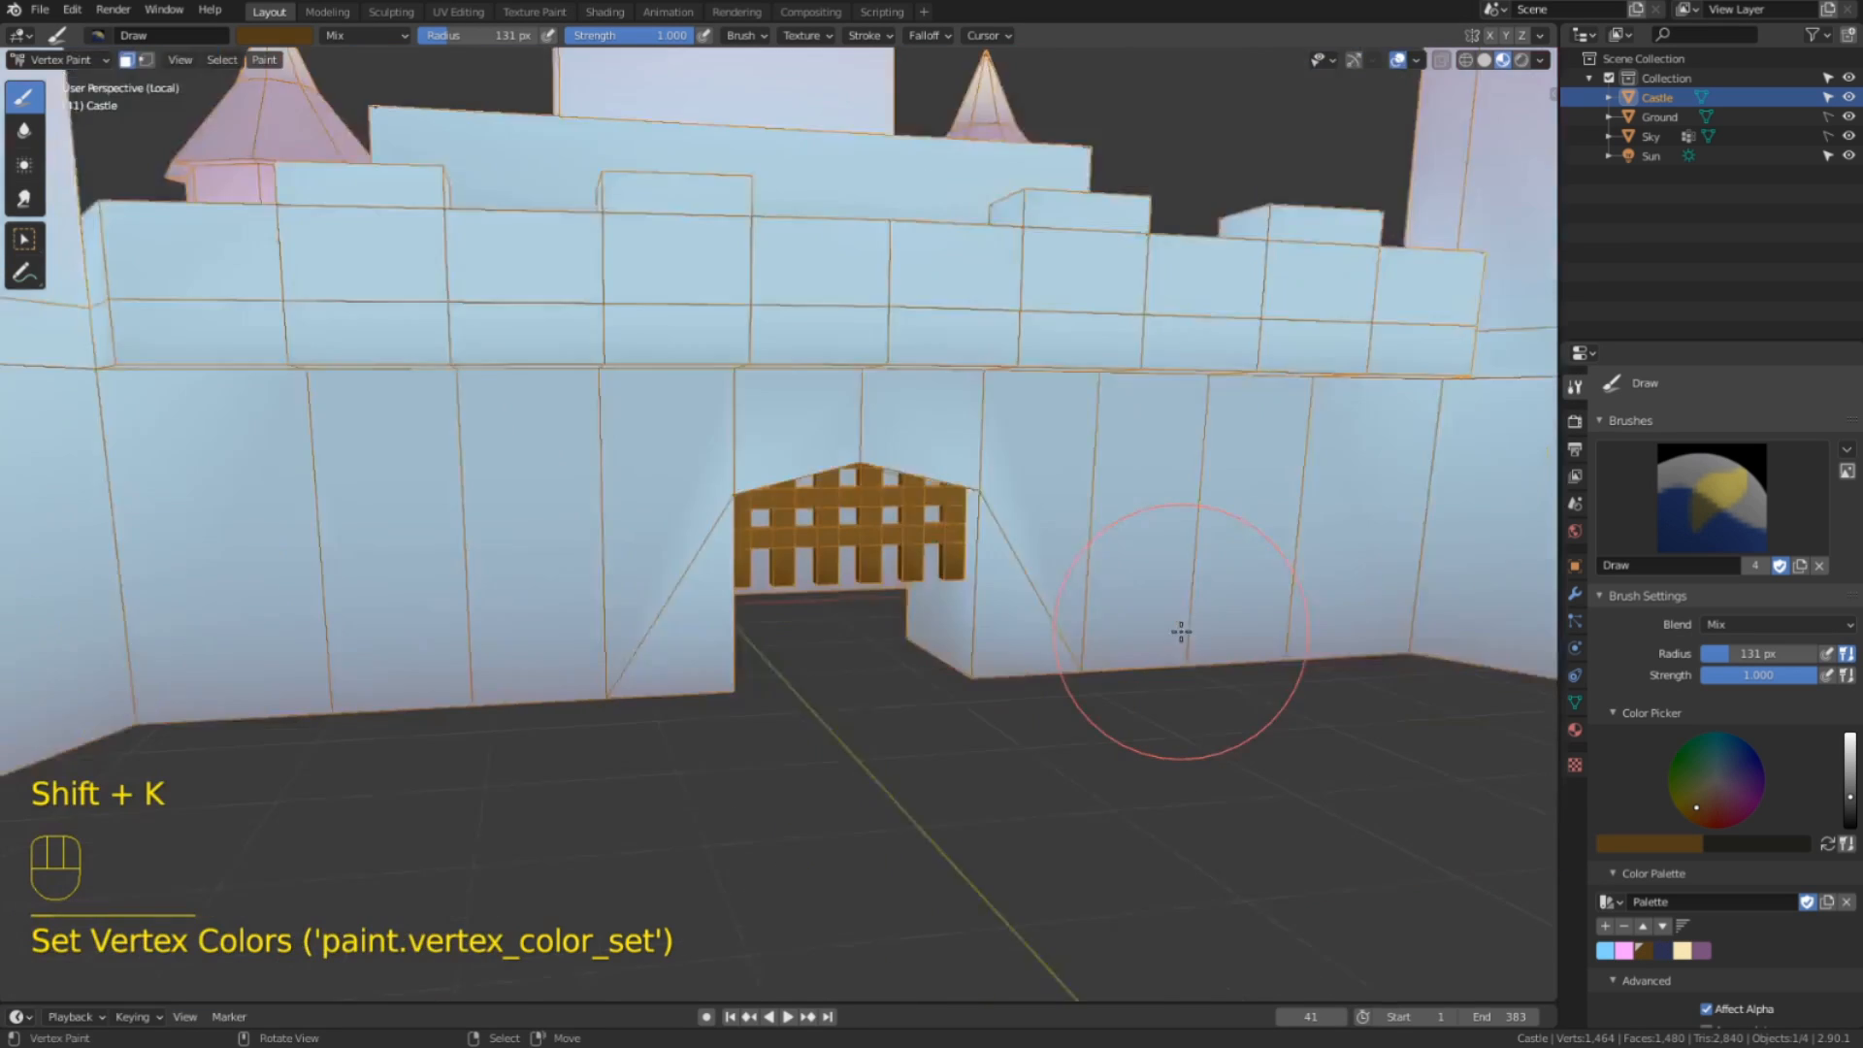
Inspect the colored castle from several angles without viewport overlays, and restore the overlays.
{"action": "left_click", "coordinate": [1398, 62]}
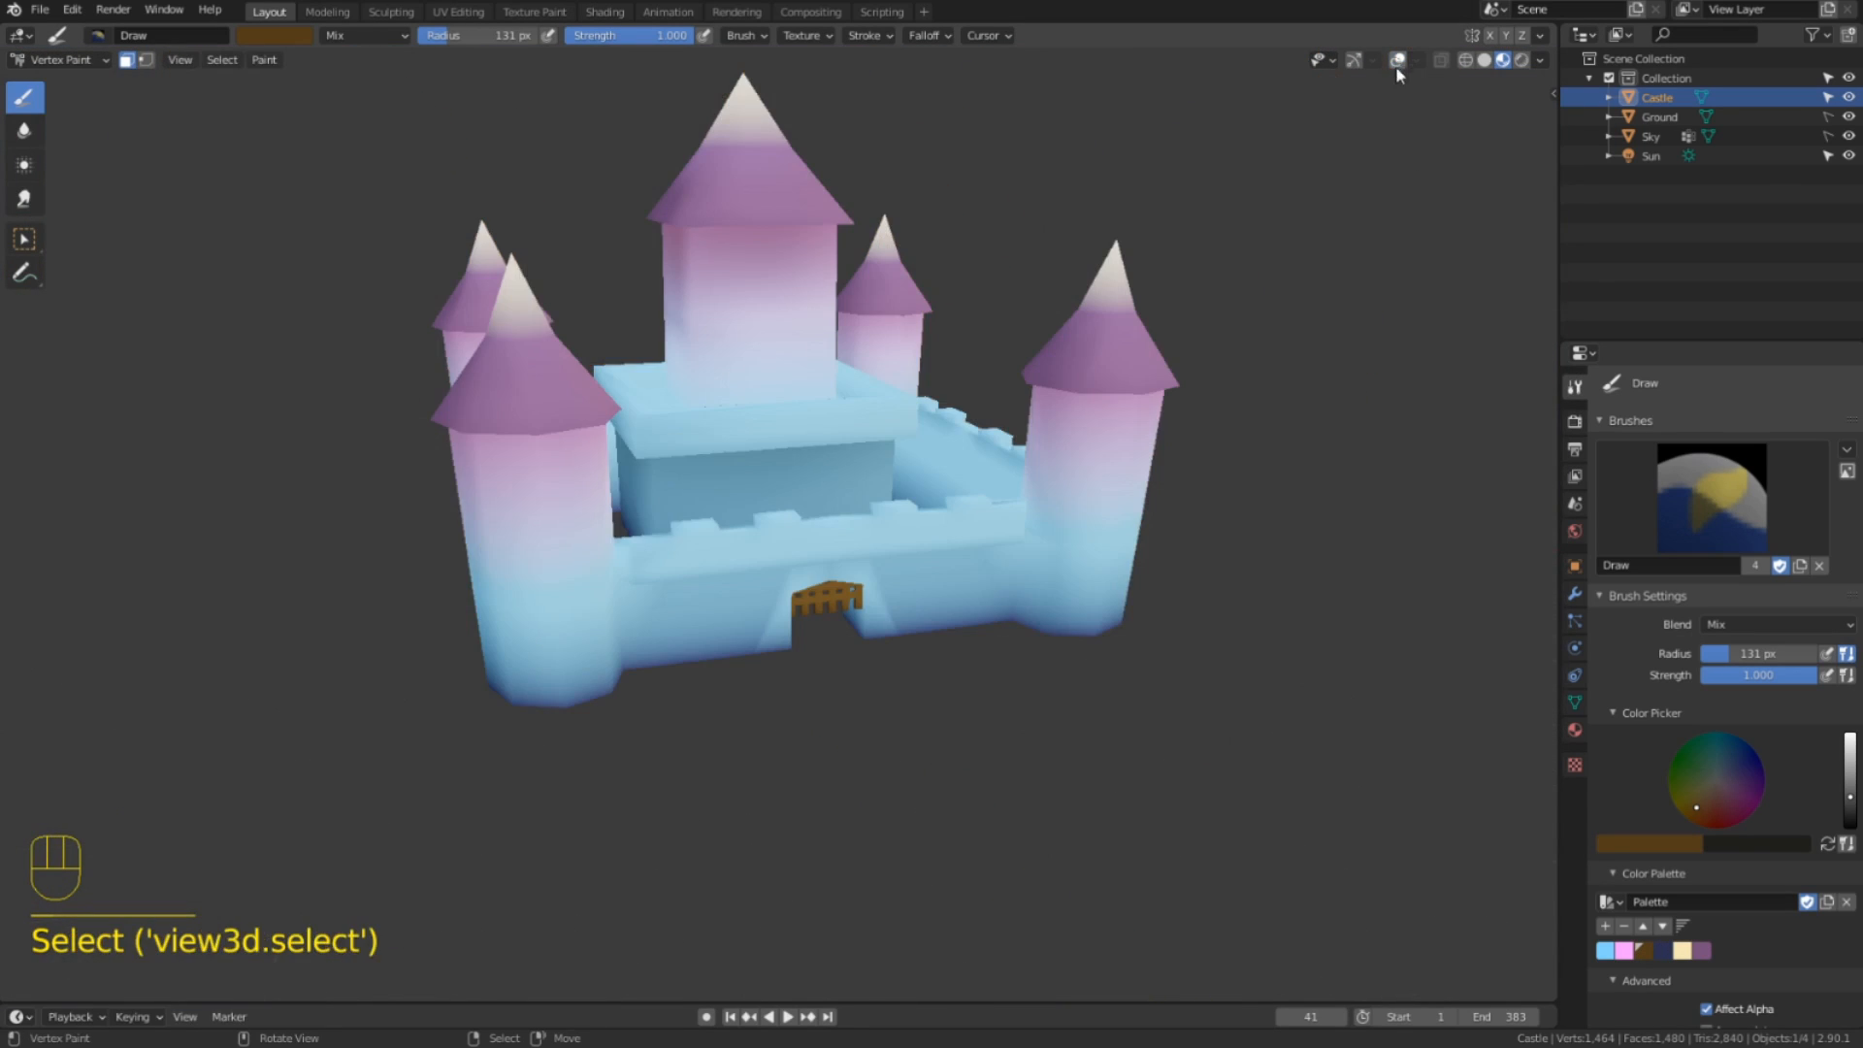
{"action": "middle_click_drag", "start_coordinate": [1262, 427], "coordinate": [1291, 466], "text": "shift"}
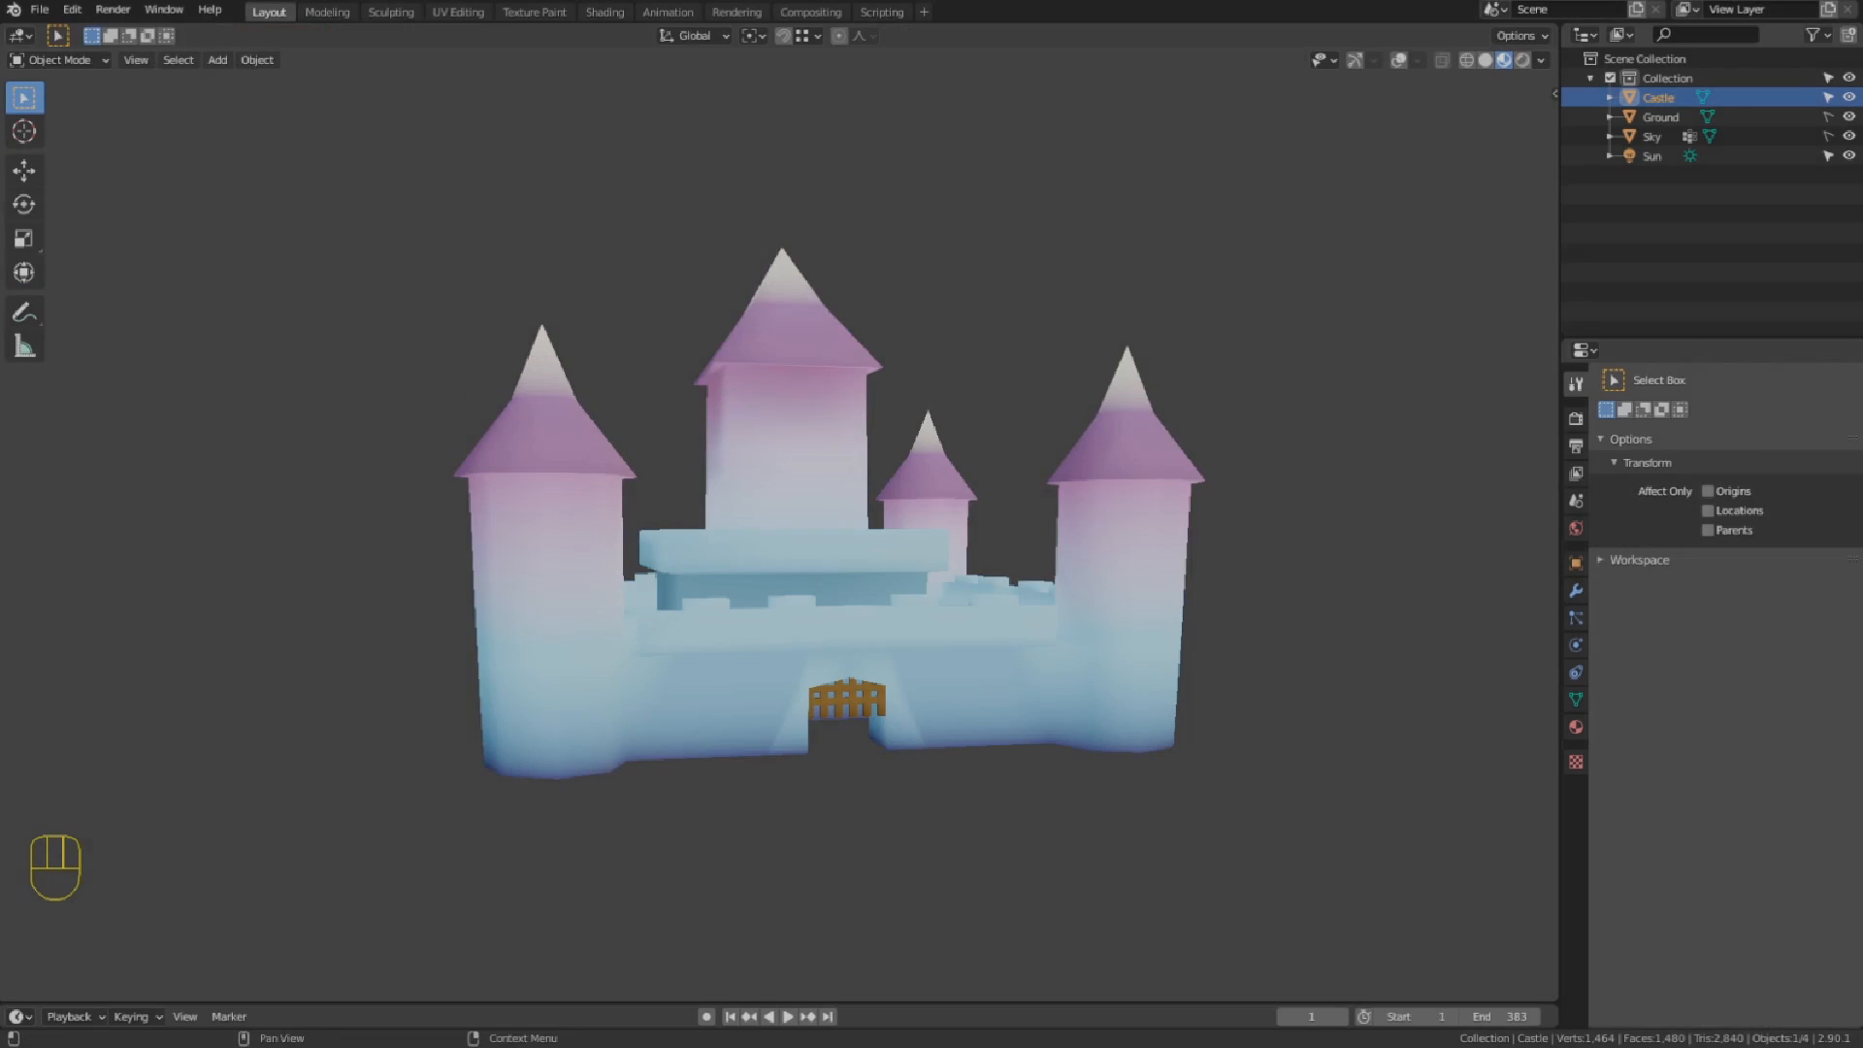
{"action": "middle_click_drag", "start_coordinate": [929, 797], "coordinate": [988, 757]}
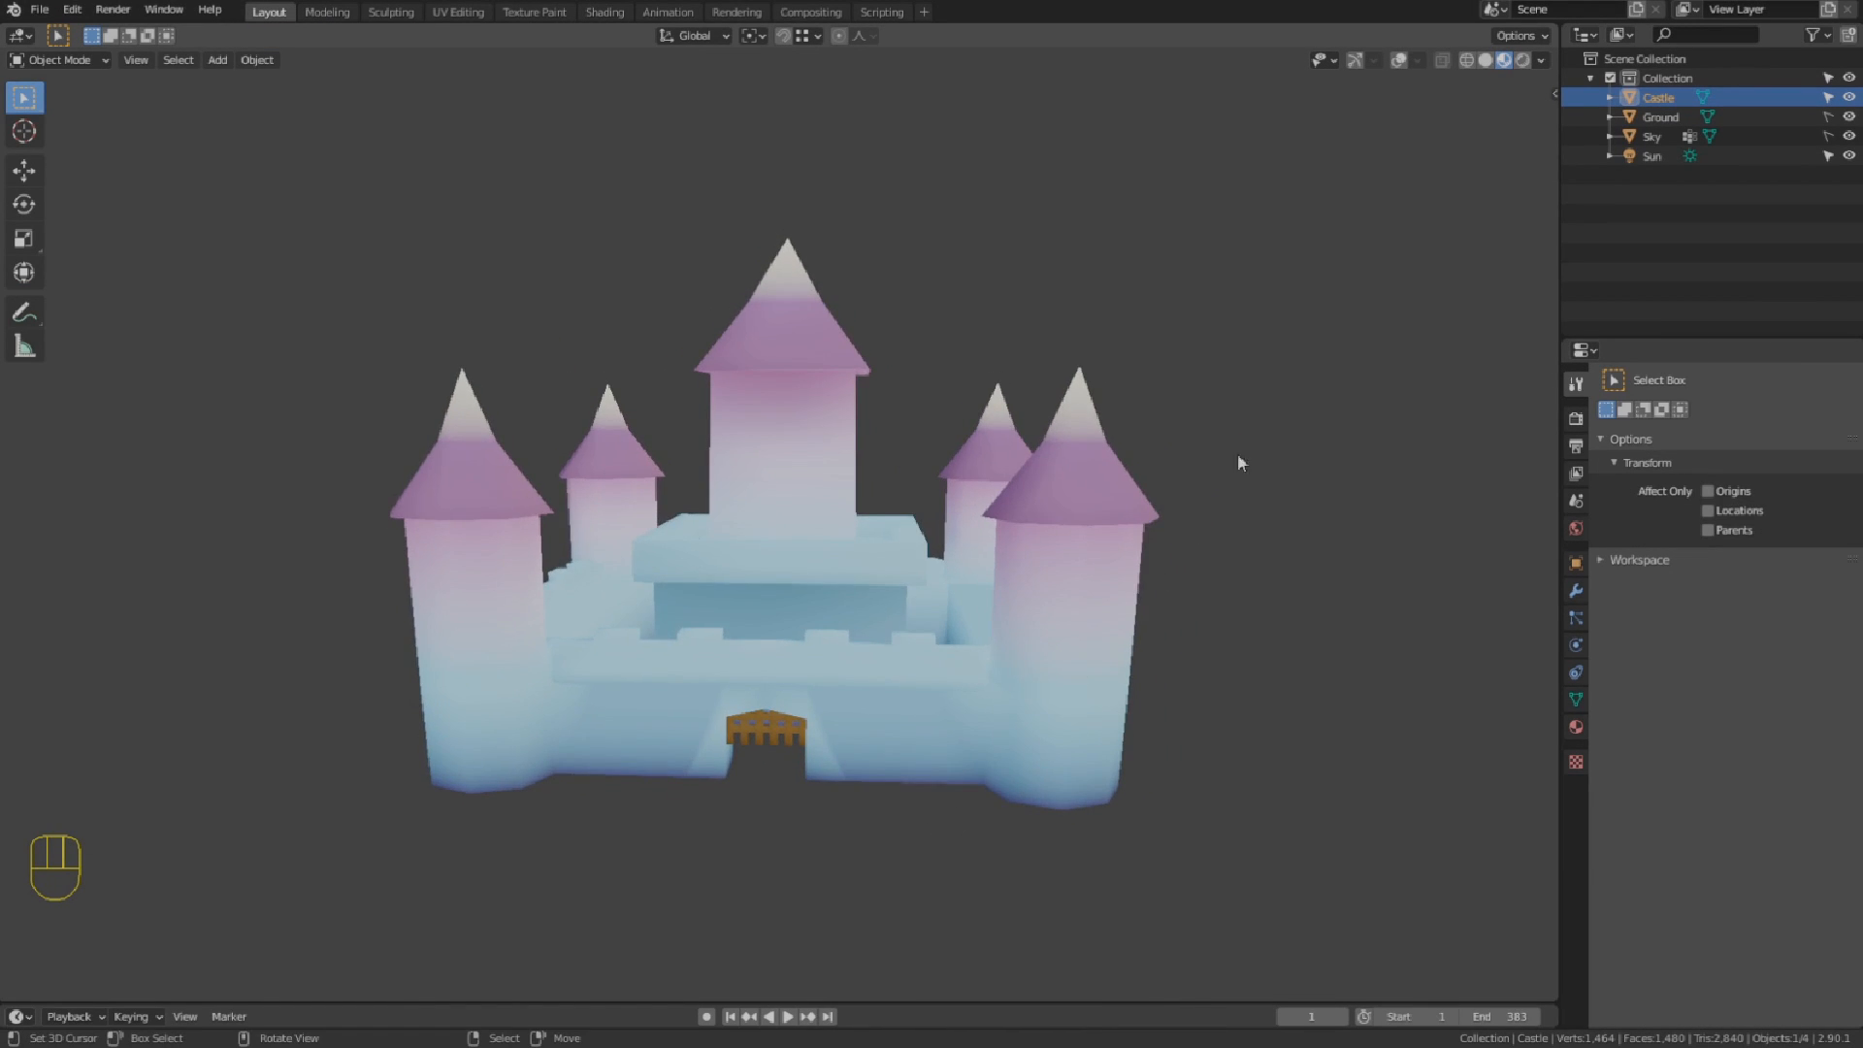
{"action": "left_click", "coordinate": [1398, 60]}
Brush muted purple lightly onto a tower's upper wall beneath the roof overhang, with brush strength 0.133.
{"action": "key", "text": "shift+f"}
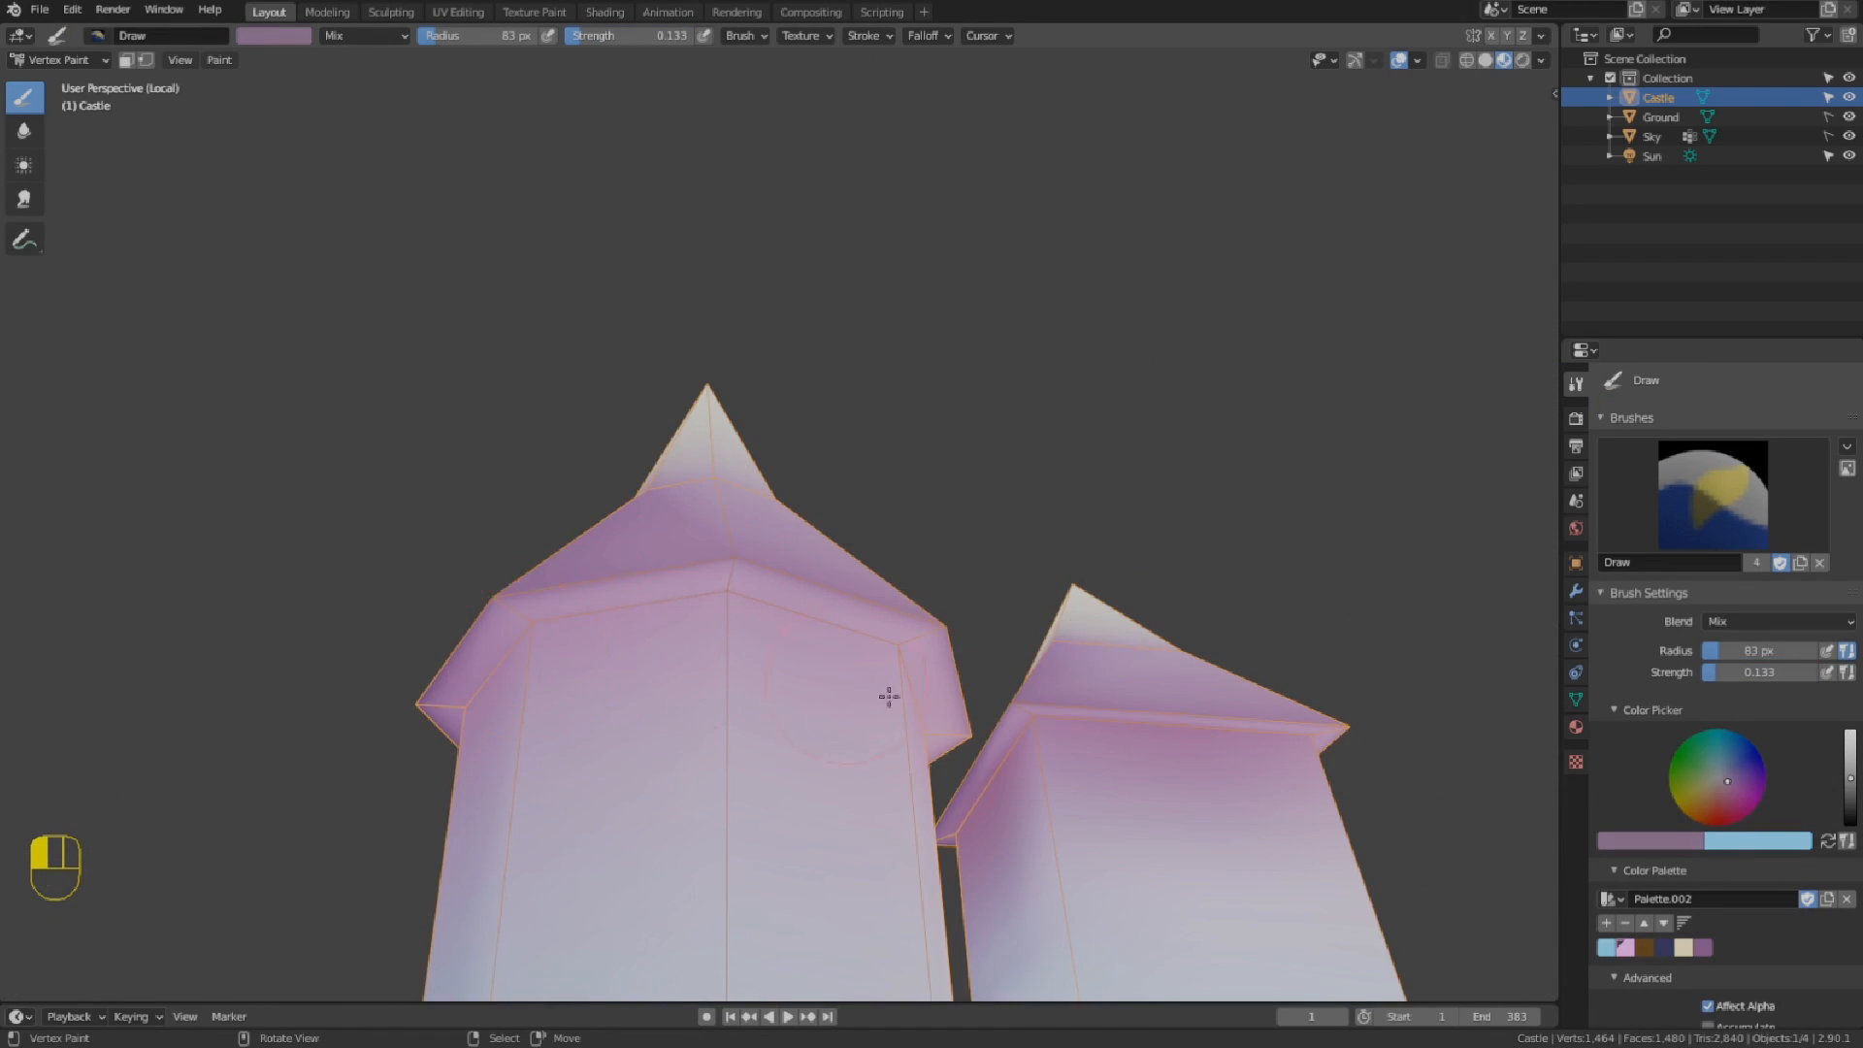
{"action": "left_click_drag", "start_coordinate": [889, 697], "coordinate": [919, 749]}
{"action": "middle_click_drag", "start_coordinate": [919, 749], "coordinate": [910, 894]}
{"action": "scroll", "coordinate": [910, 894], "scroll_direction": "down", "scroll_amount": 4}
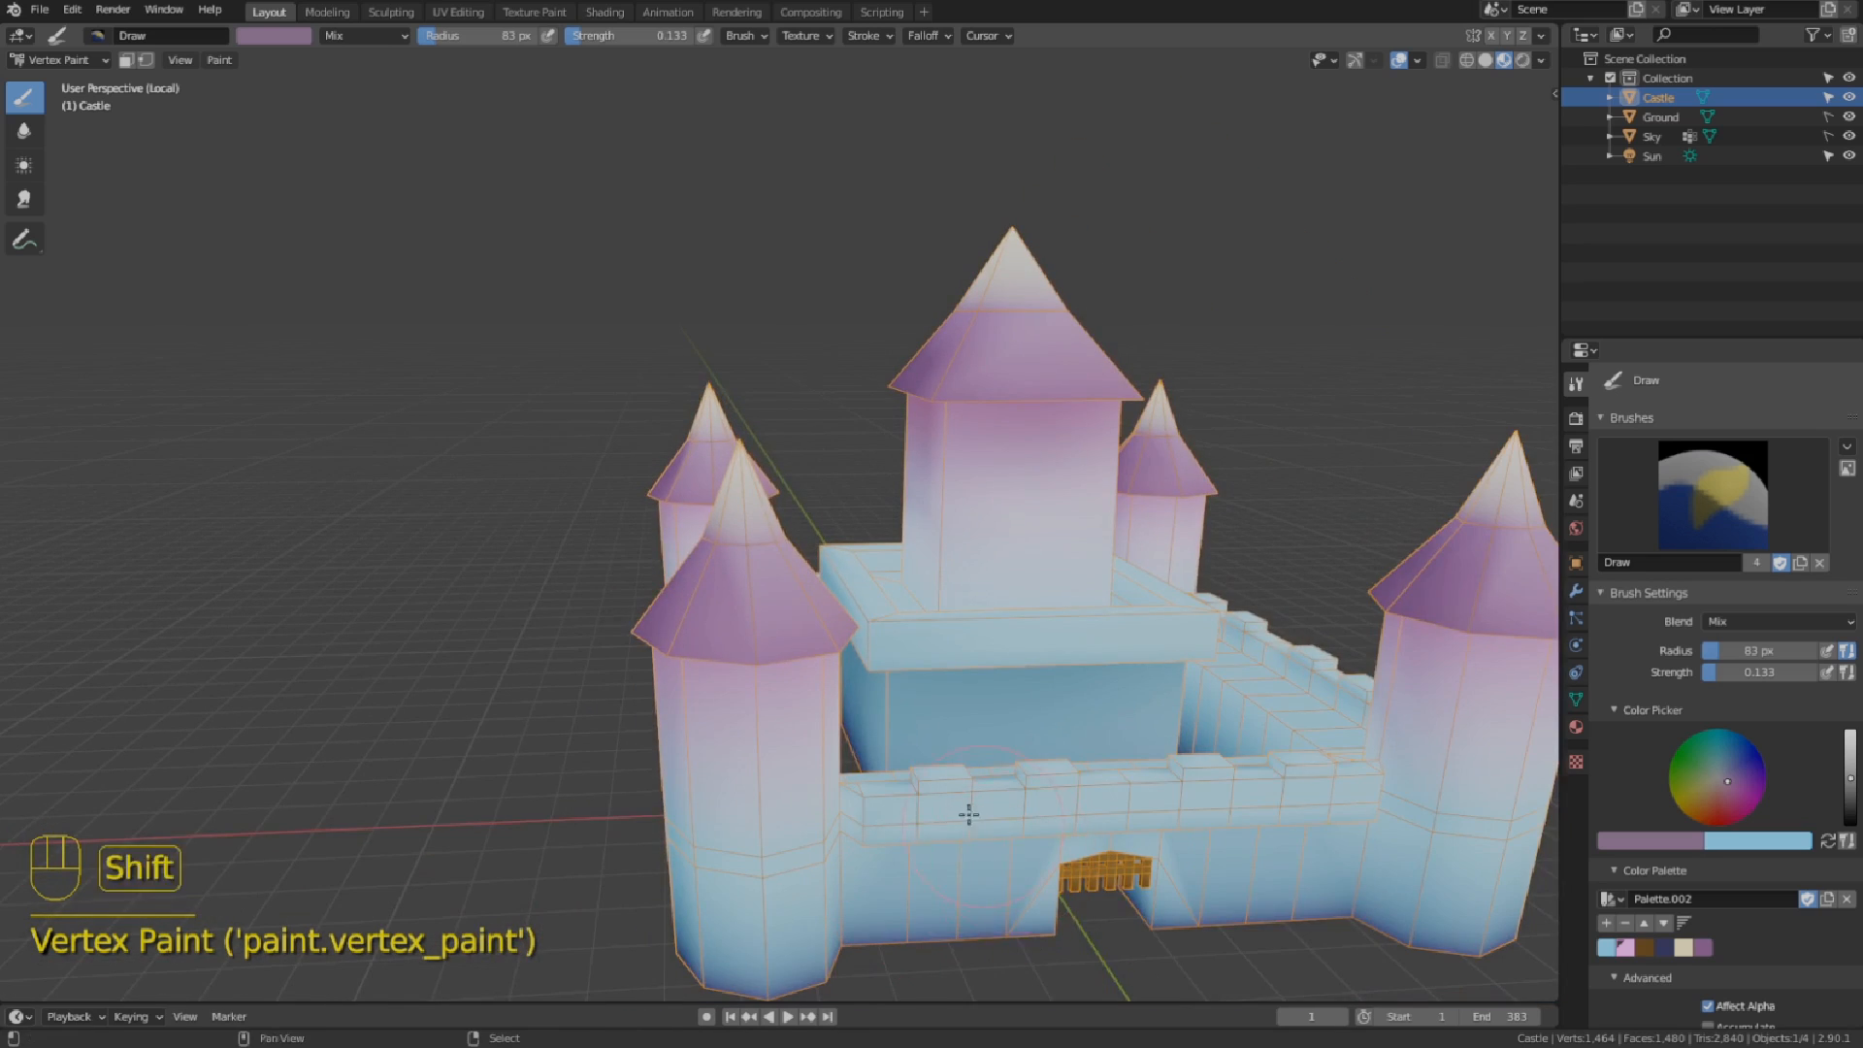
{"action": "middle_click_drag", "start_coordinate": [969, 815], "coordinate": [740, 707], "text": "shift"}
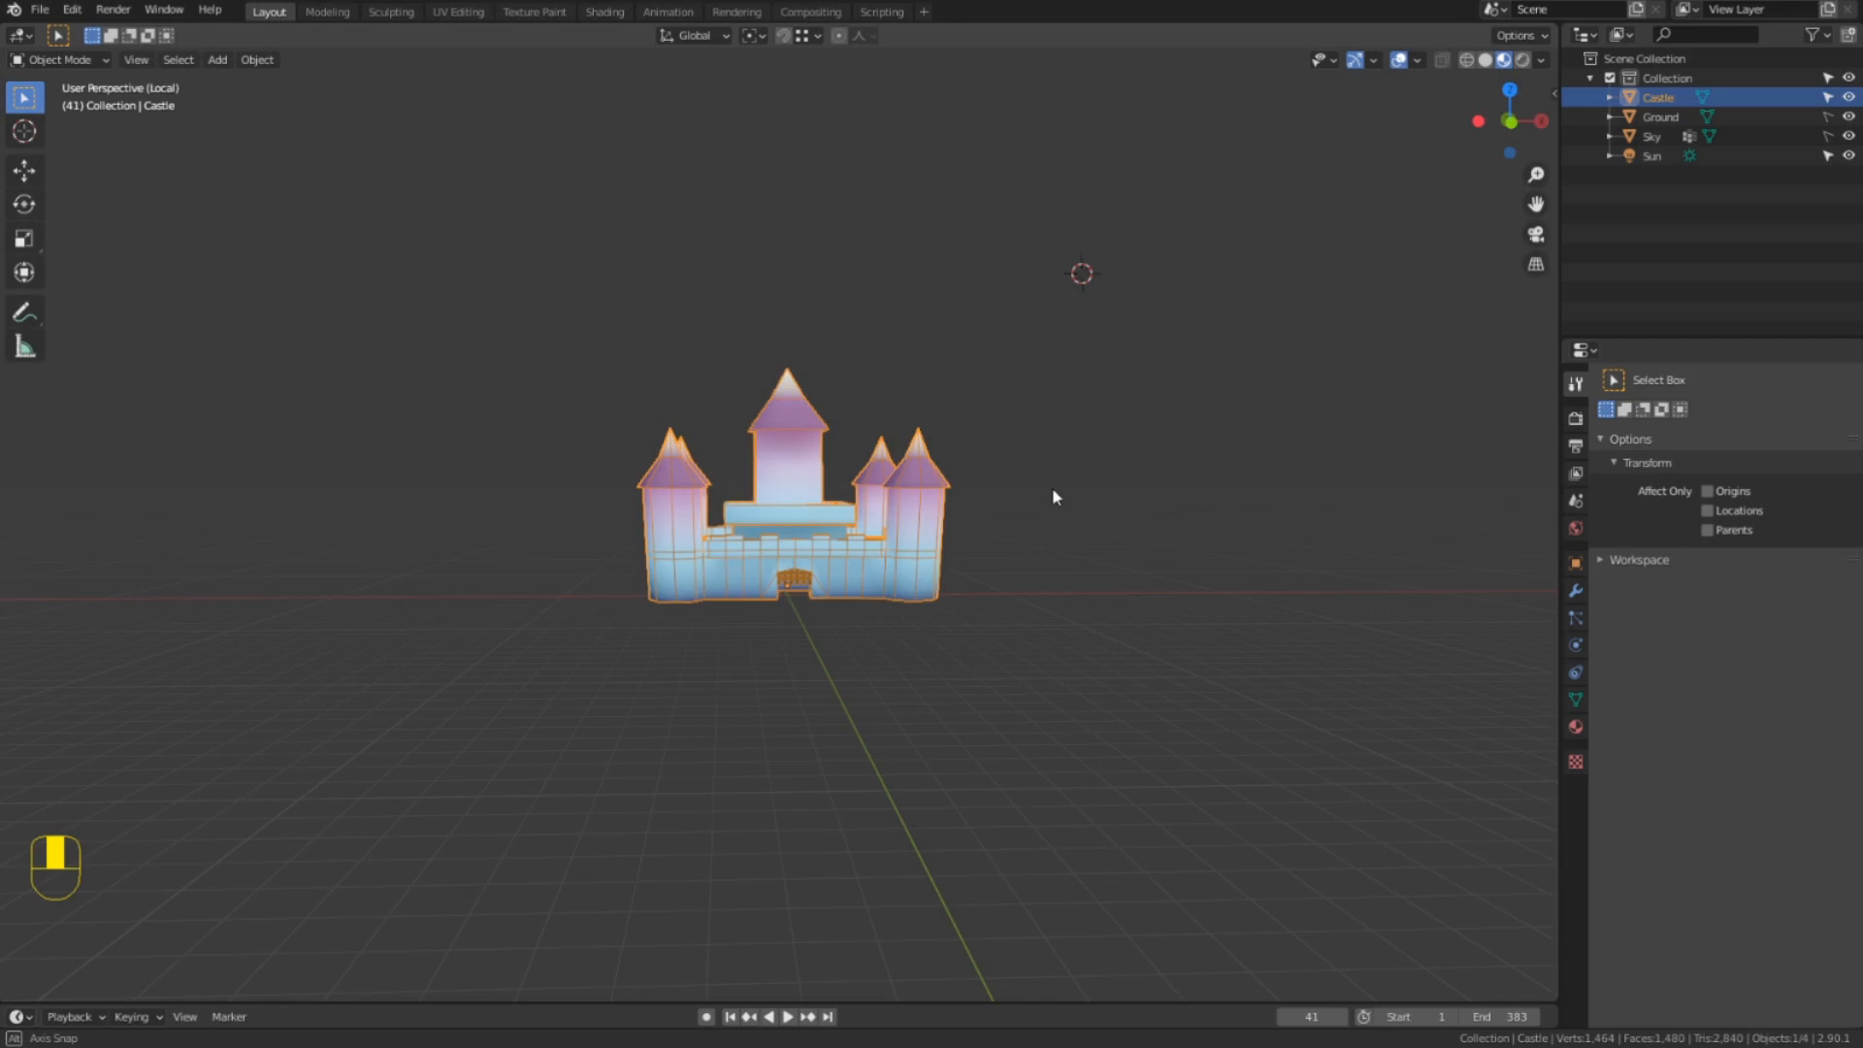
Duplicate the castle twice and place the copies side by side in front of the original.
{"action": "middle_click_drag", "start_coordinate": [1056, 497], "coordinate": [1044, 491]}
{"action": "key", "text": "shift+d"}
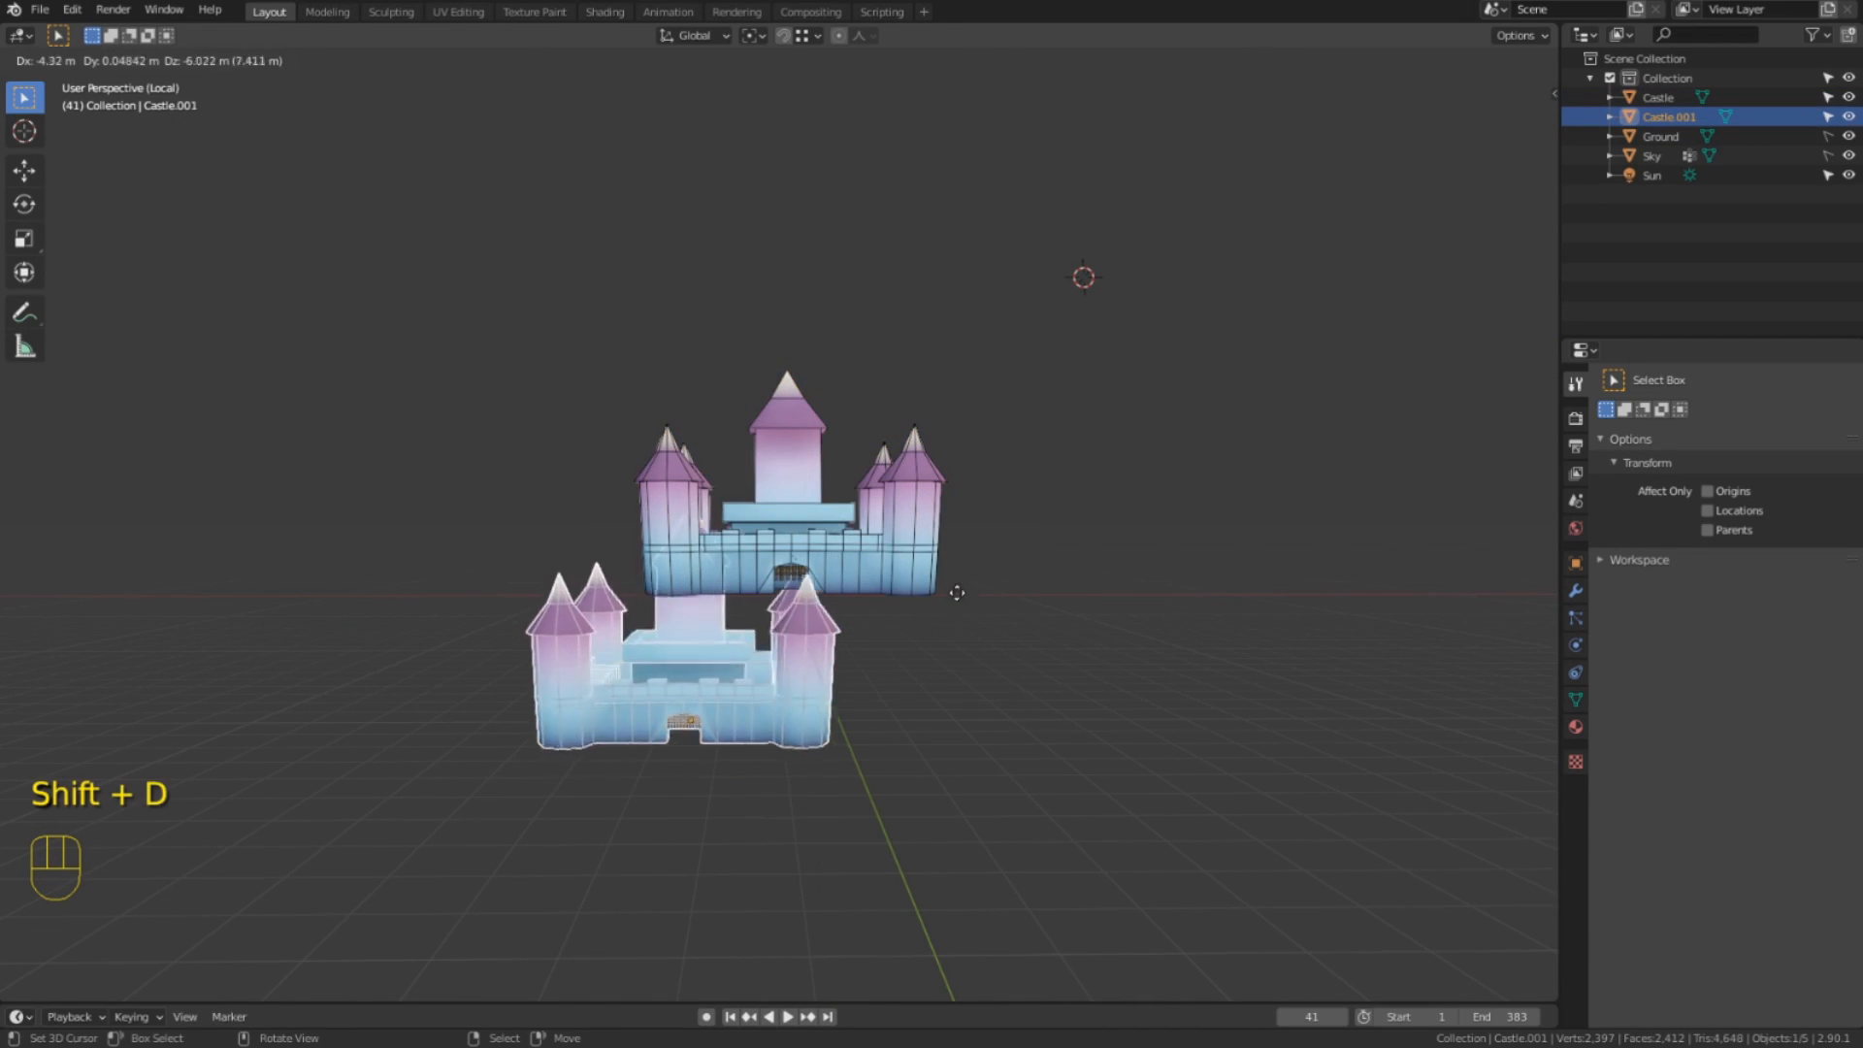
{"action": "left_click", "coordinate": [865, 666]}
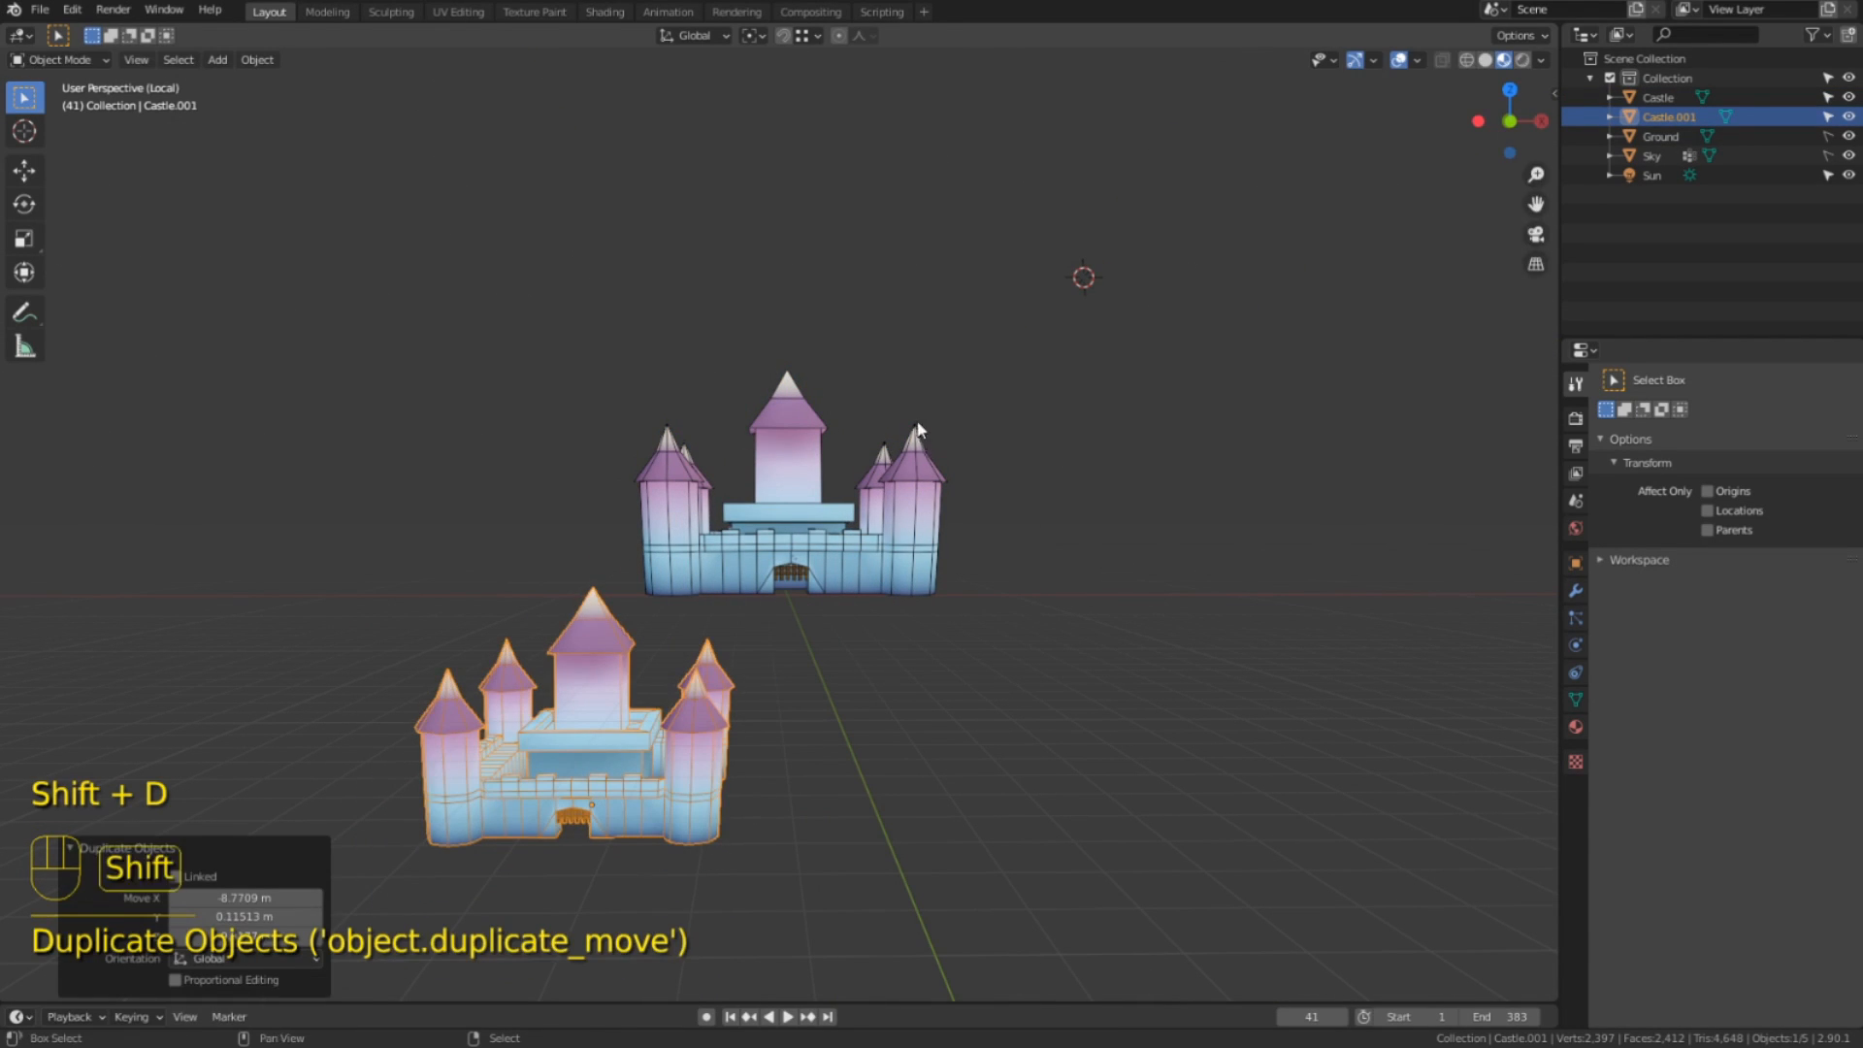
{"action": "key", "text": "shift+d"}
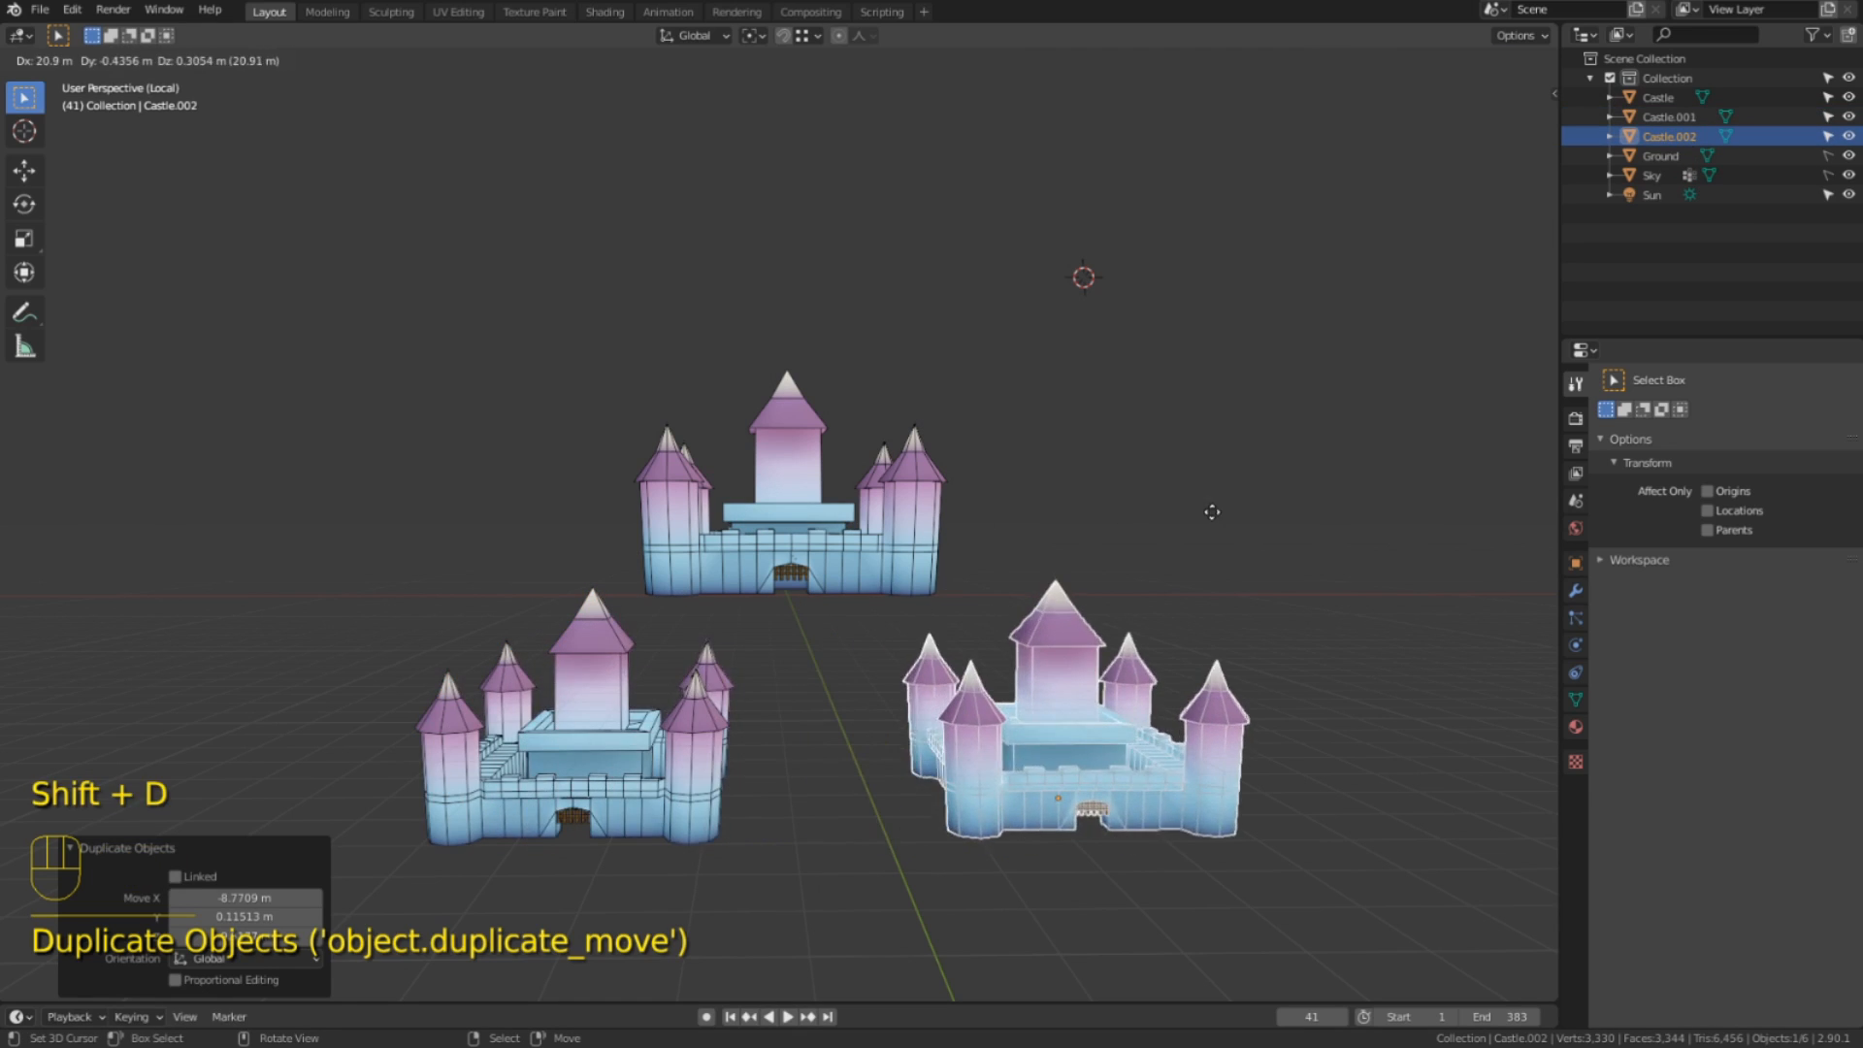
Rename the first castle copy as Shadow Layer.
{"action": "left_click", "coordinate": [682, 699]}
{"action": "key", "text": "F2"}
{"action": "type", "text": "Shadow Layer"}
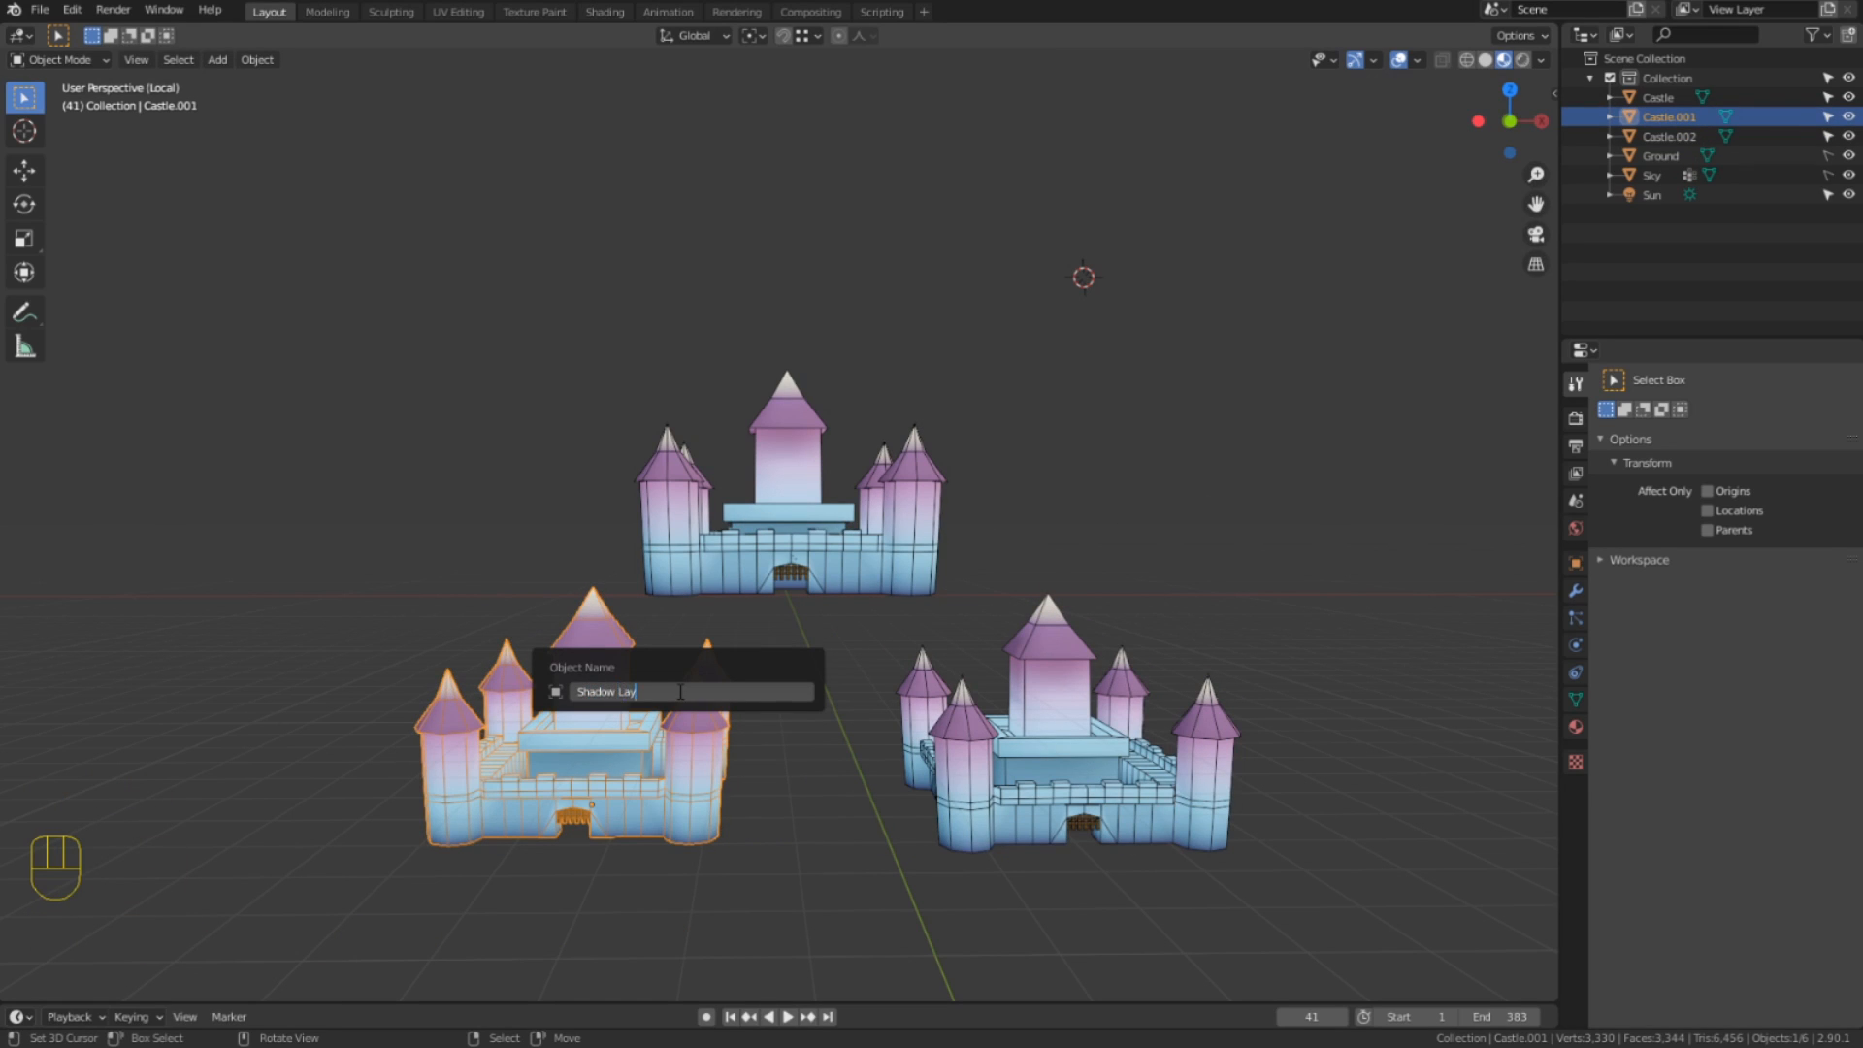
{"action": "key", "text": "Return"}
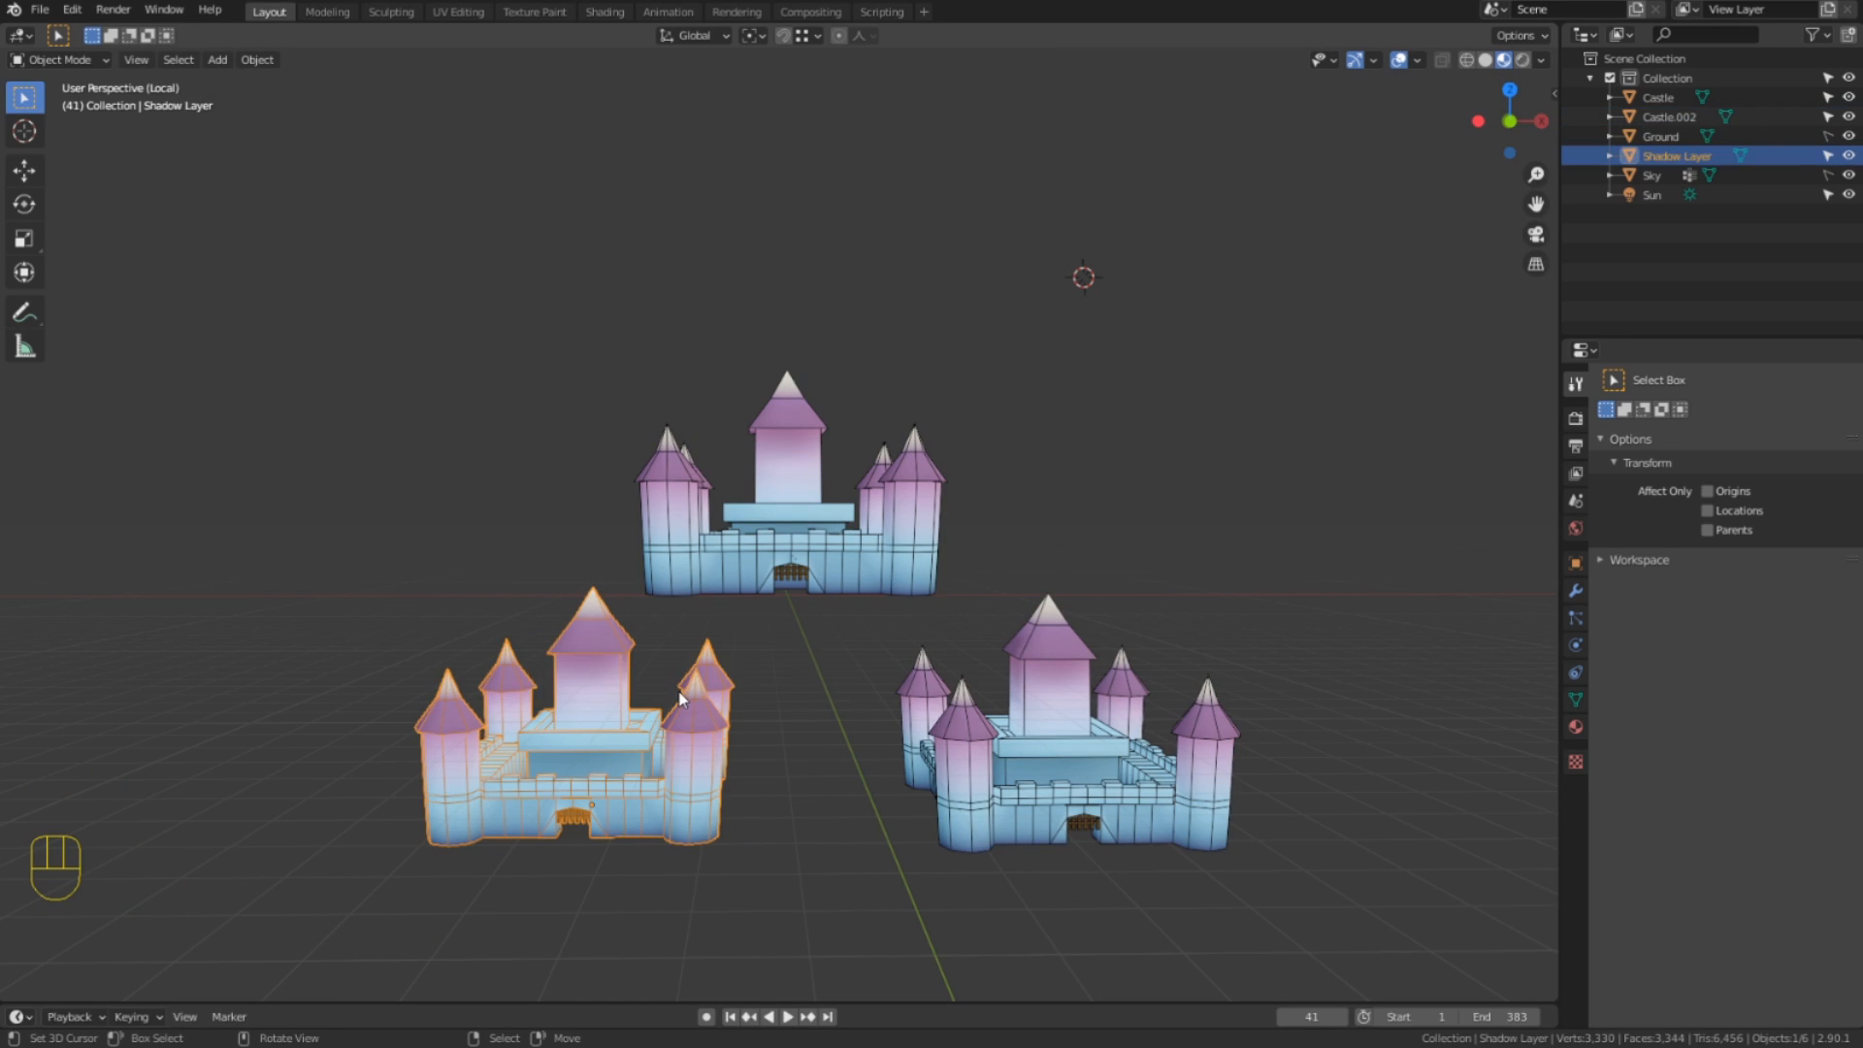
Rename the second castle copy as Light Layer.
{"action": "left_click", "coordinate": [980, 820]}
{"action": "key", "text": "F2"}
{"action": "type", "text": "Light Layer"}
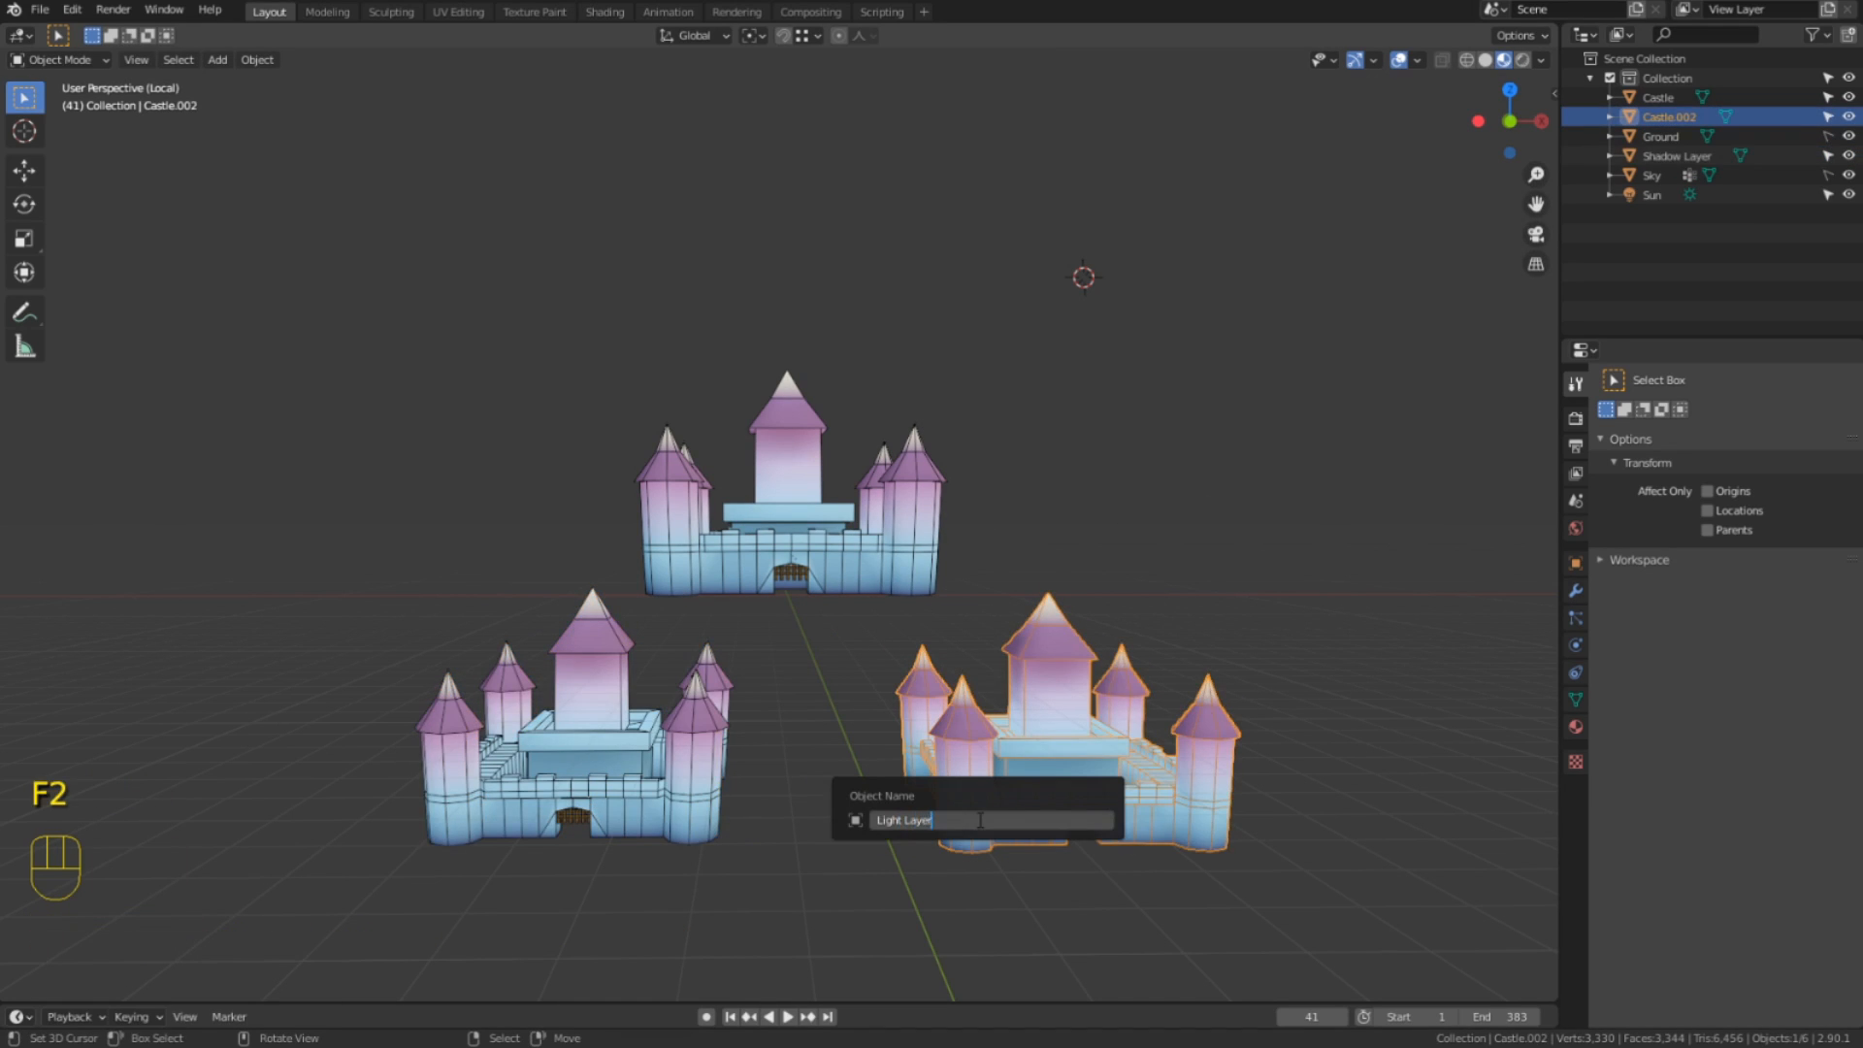
{"action": "key", "text": "Return"}
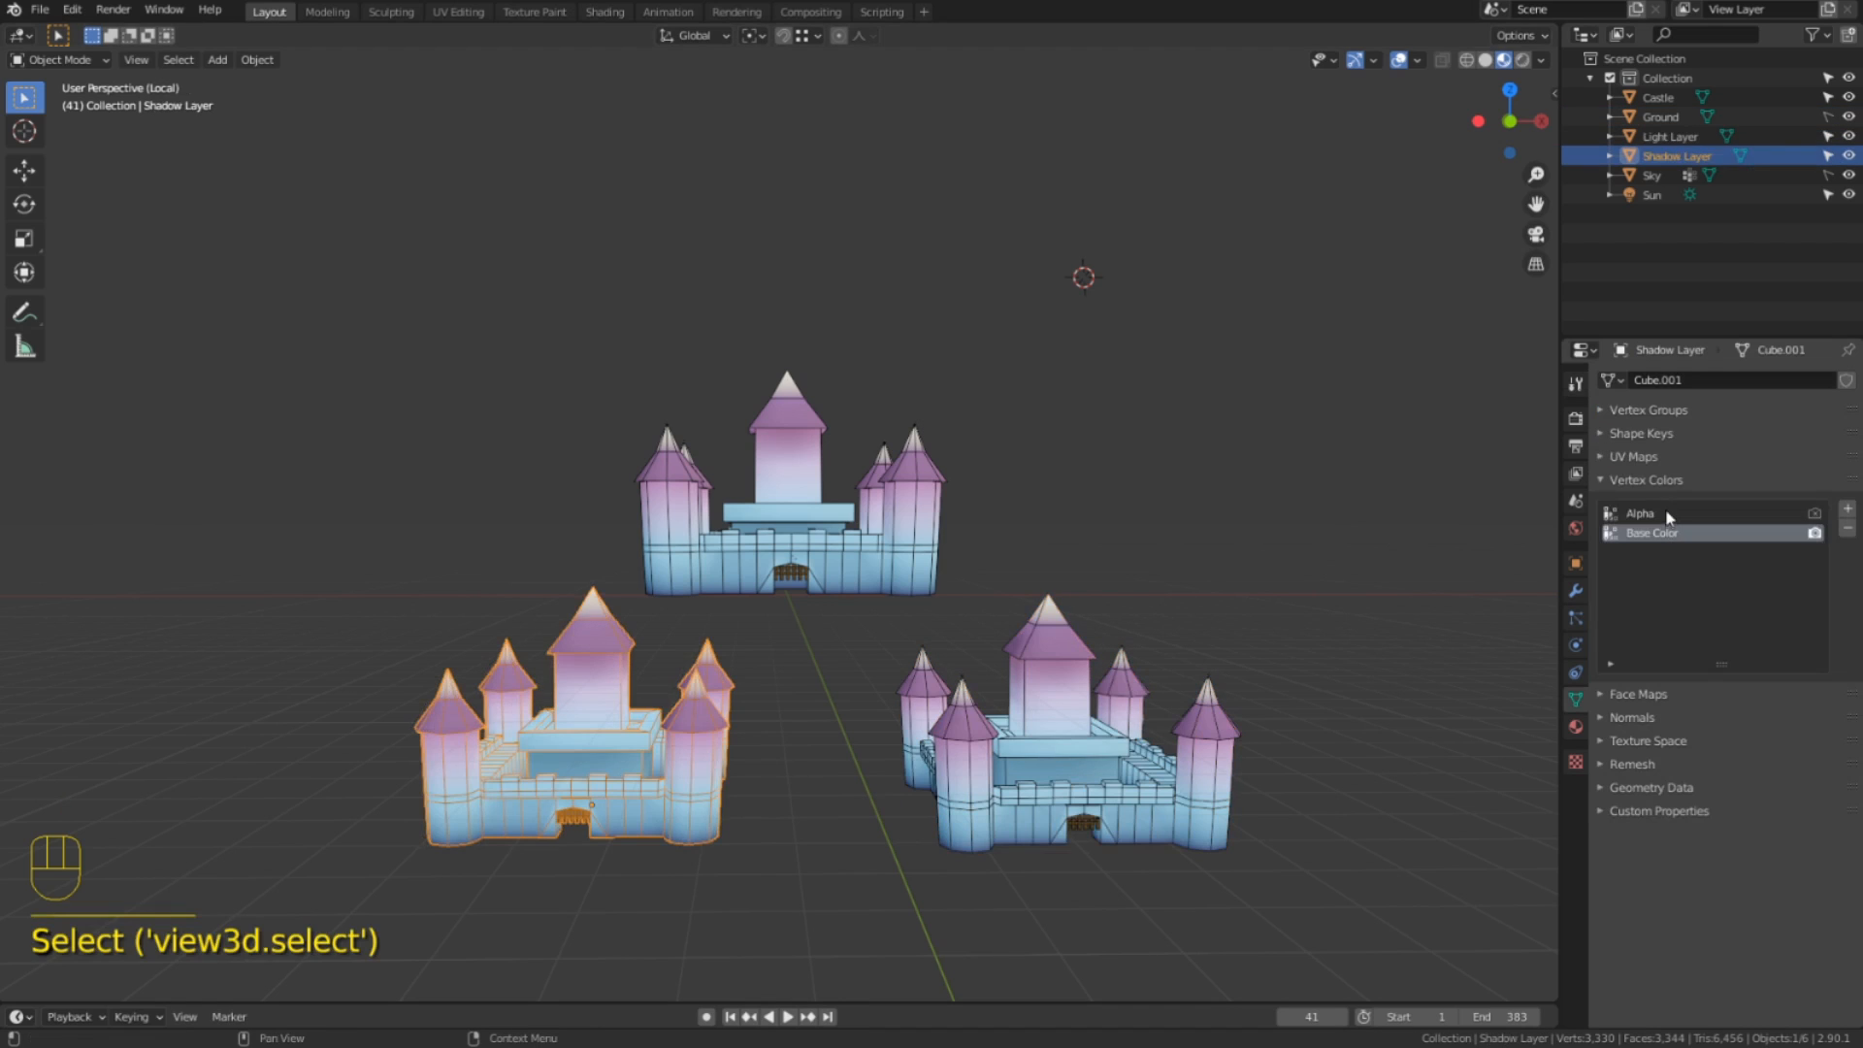
Remove the Alpha vertex color layer from the Shadow Layer castle and fill that whole castle with gray in Vertex Paint.
{"action": "left_click", "coordinate": [1668, 513]}
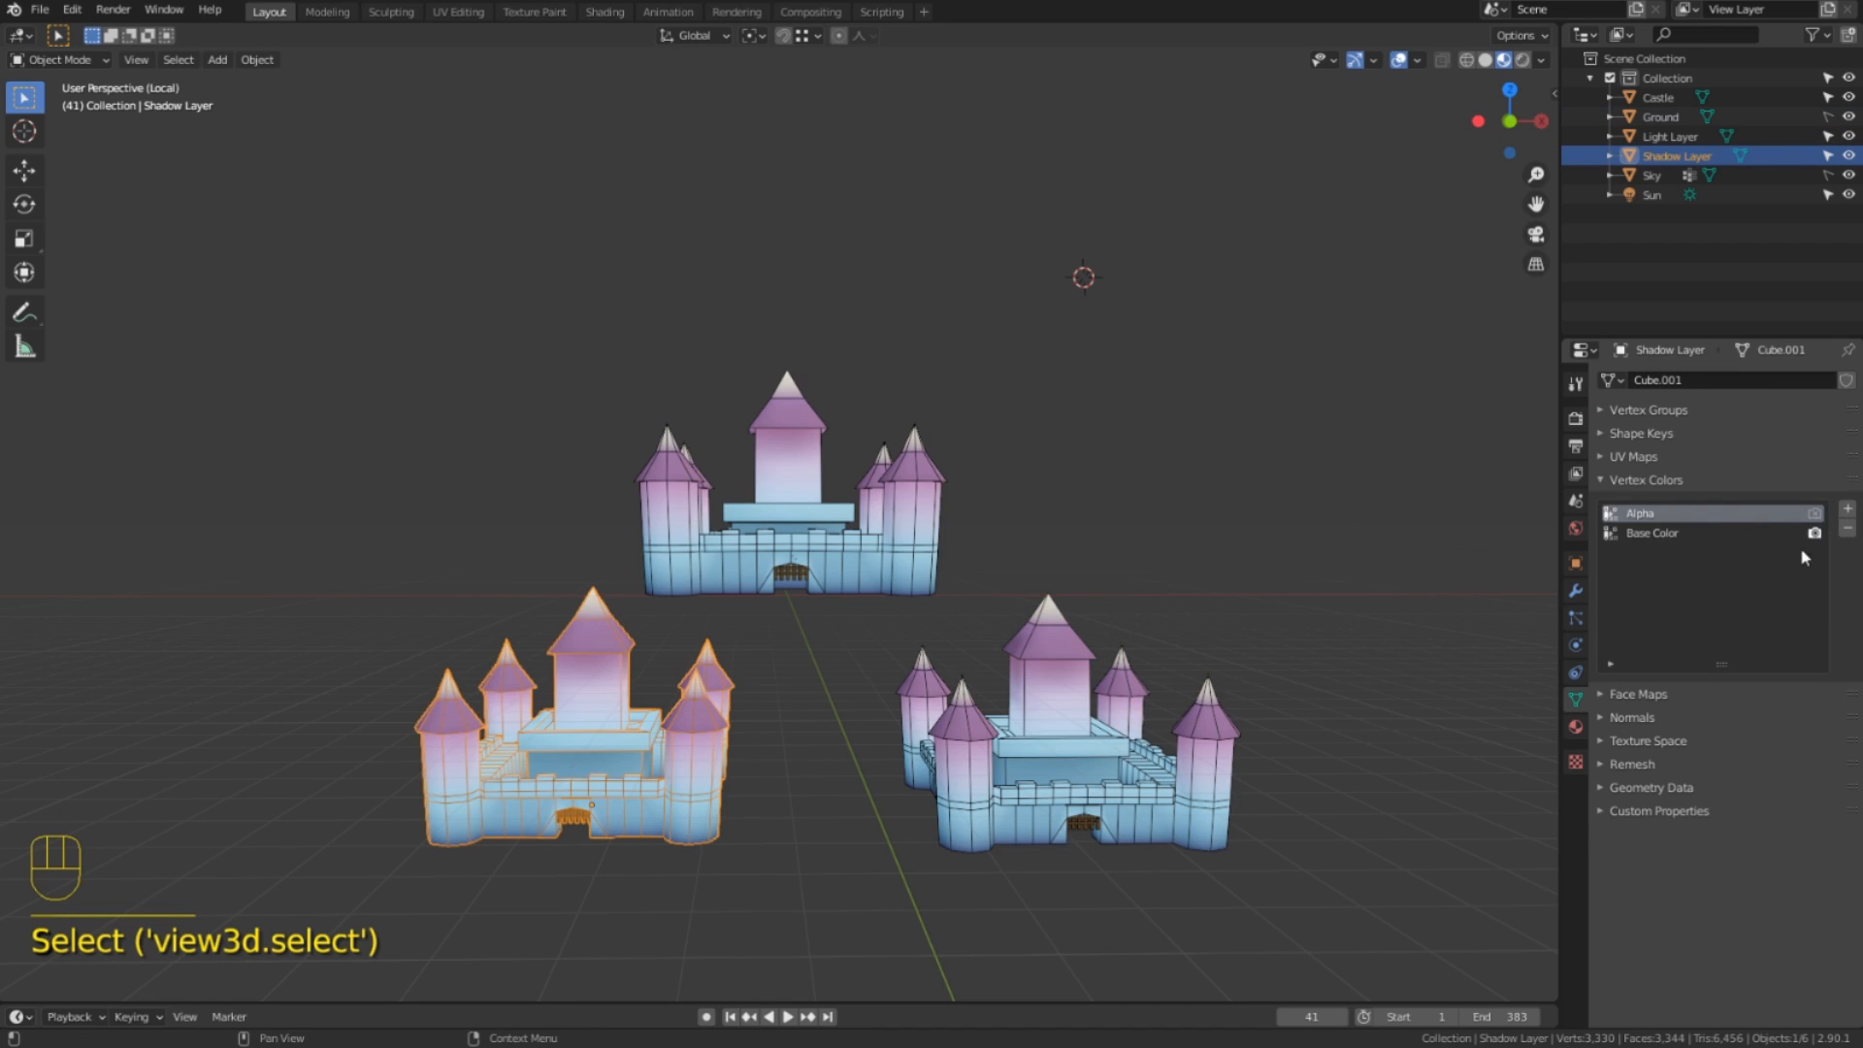
{"action": "left_click", "coordinate": [1848, 529]}
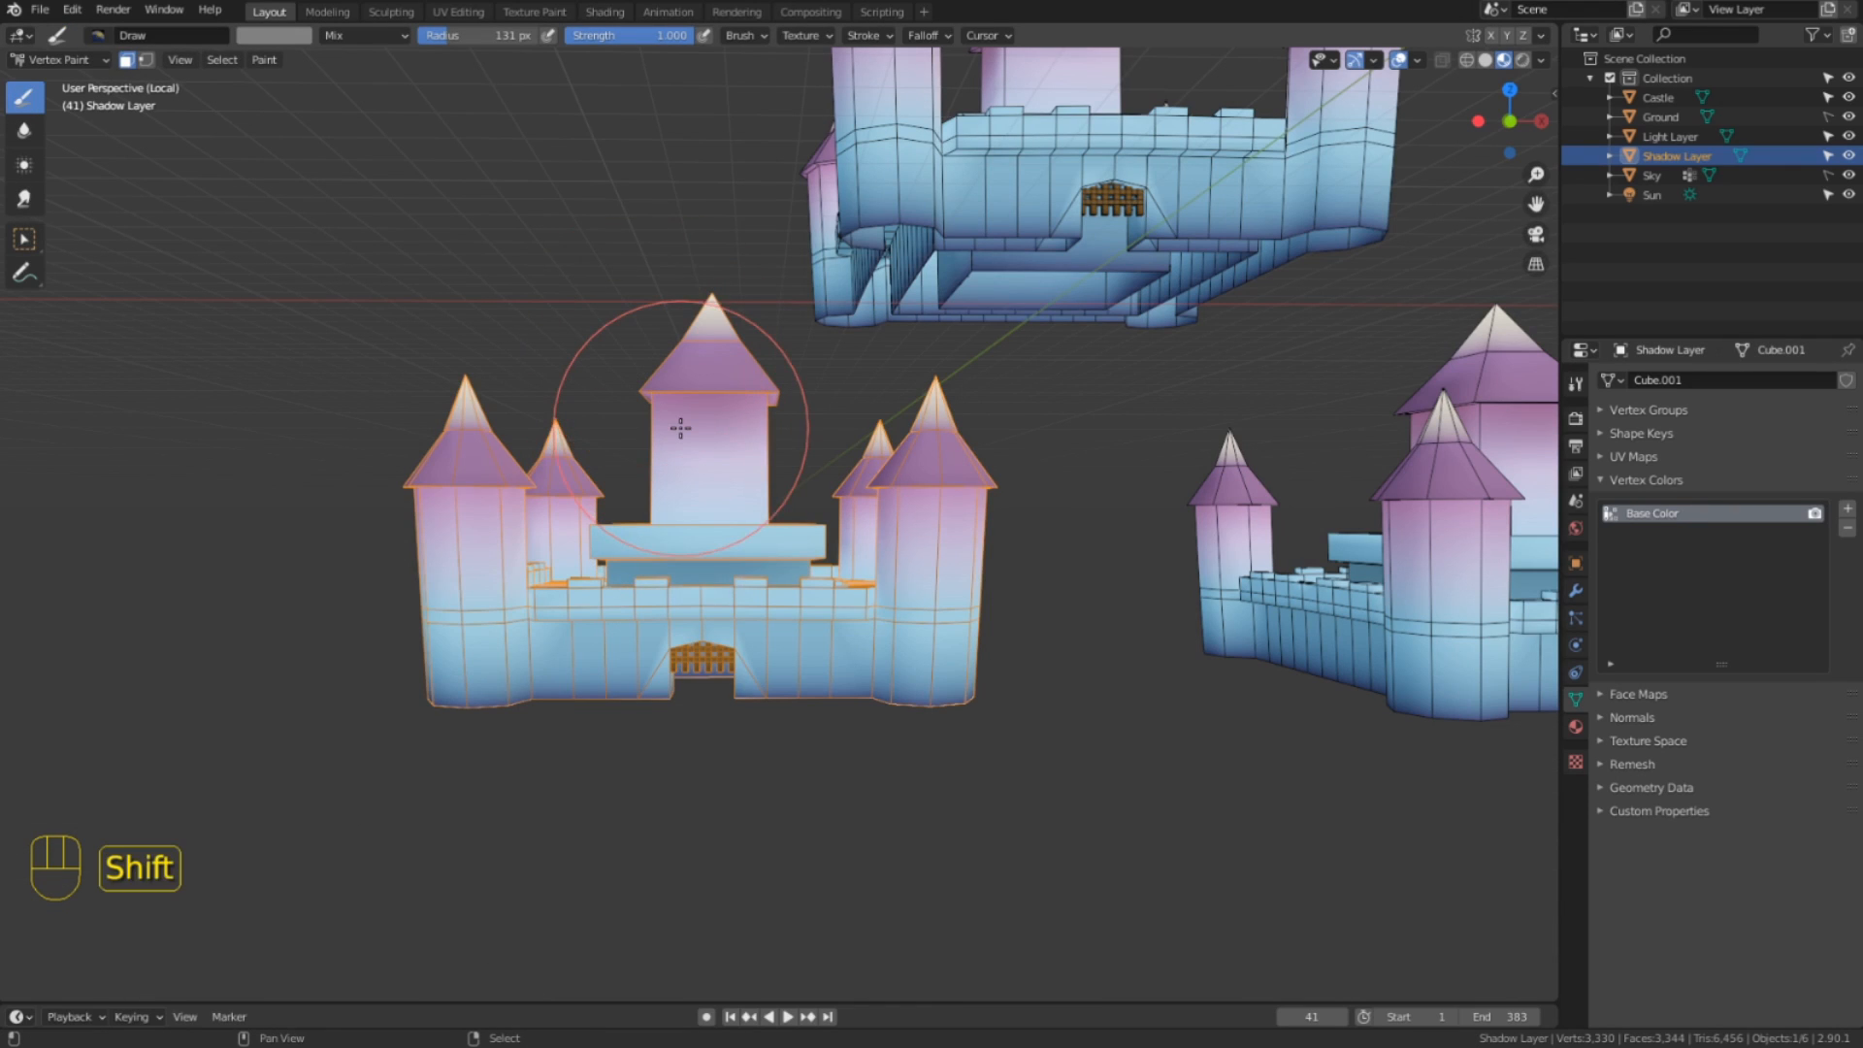
{"action": "key", "text": "shift+k"}
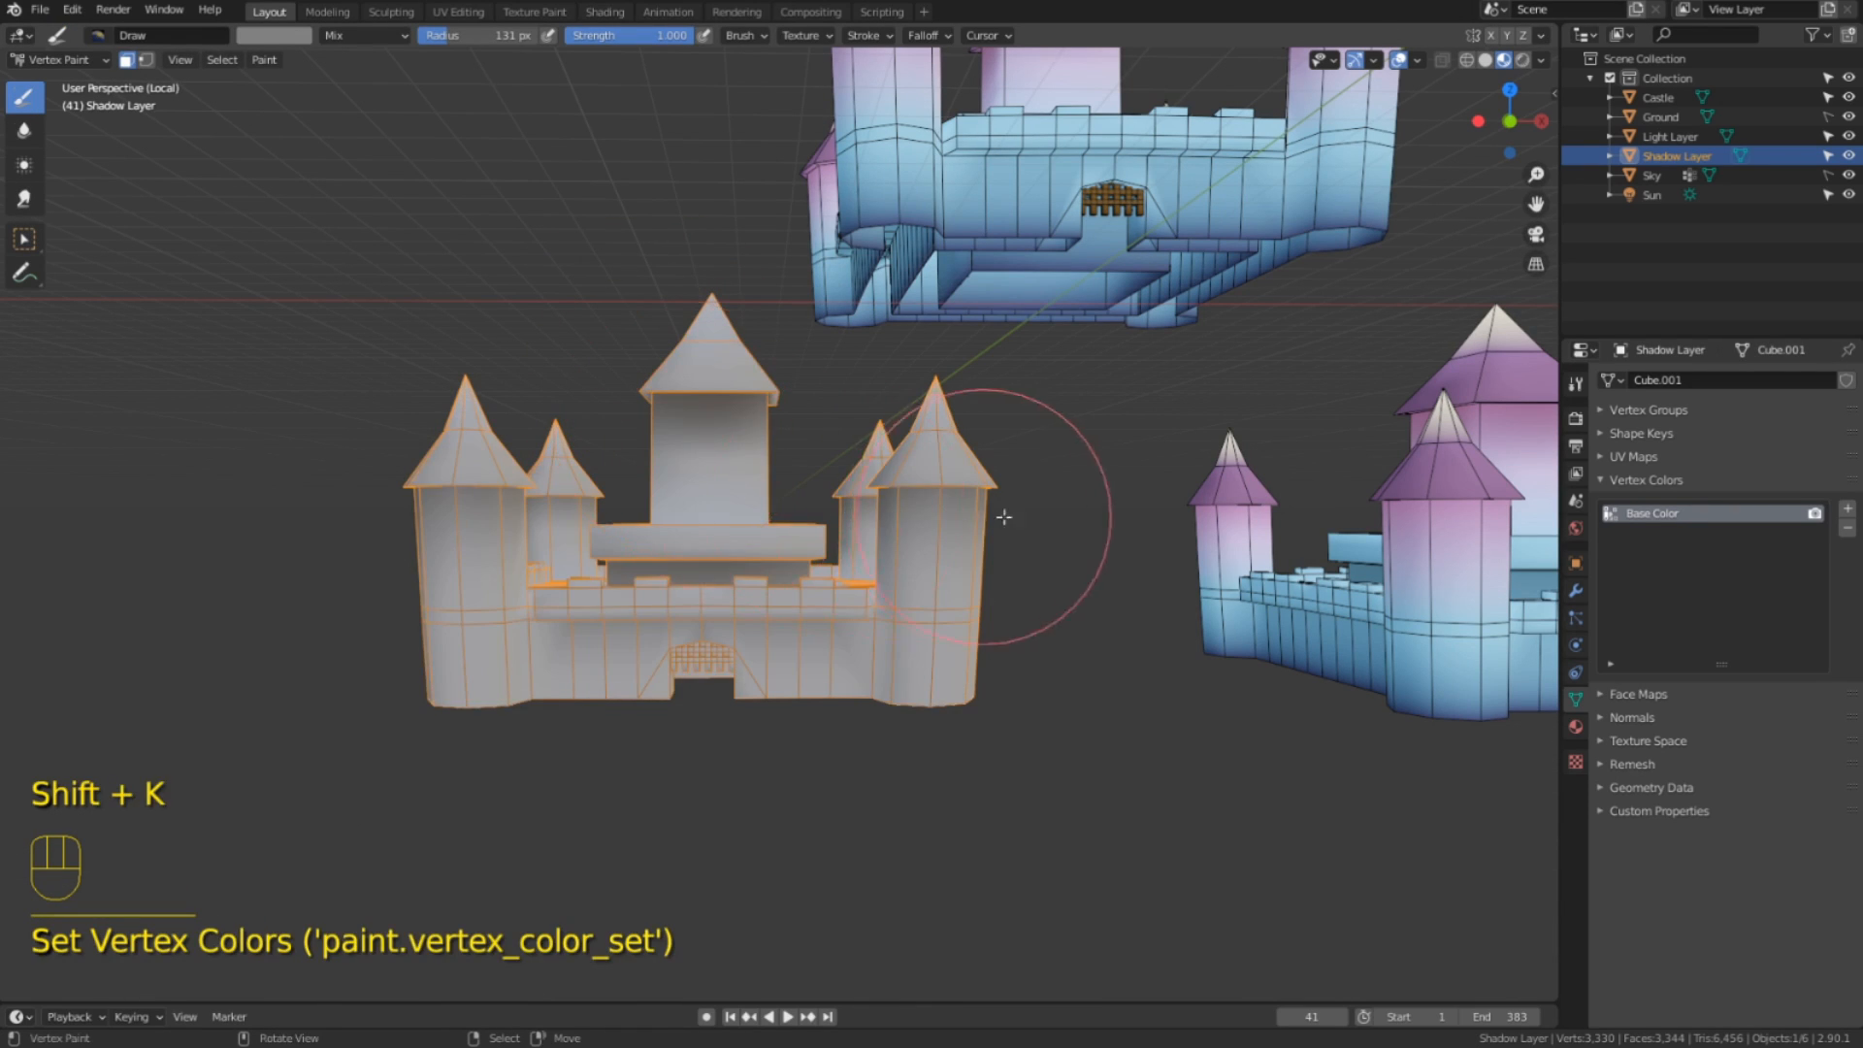
{"action": "key", "text": "Tab"}
{"action": "middle_click_drag", "start_coordinate": [997, 519], "coordinate": [802, 531], "text": "shift"}
Add a Data Transfer modifier to the original castle.
{"action": "key", "text": "shift+space"}
{"action": "left_click", "coordinate": [610, 601]}
{"action": "left_click", "coordinate": [1110, 602]}
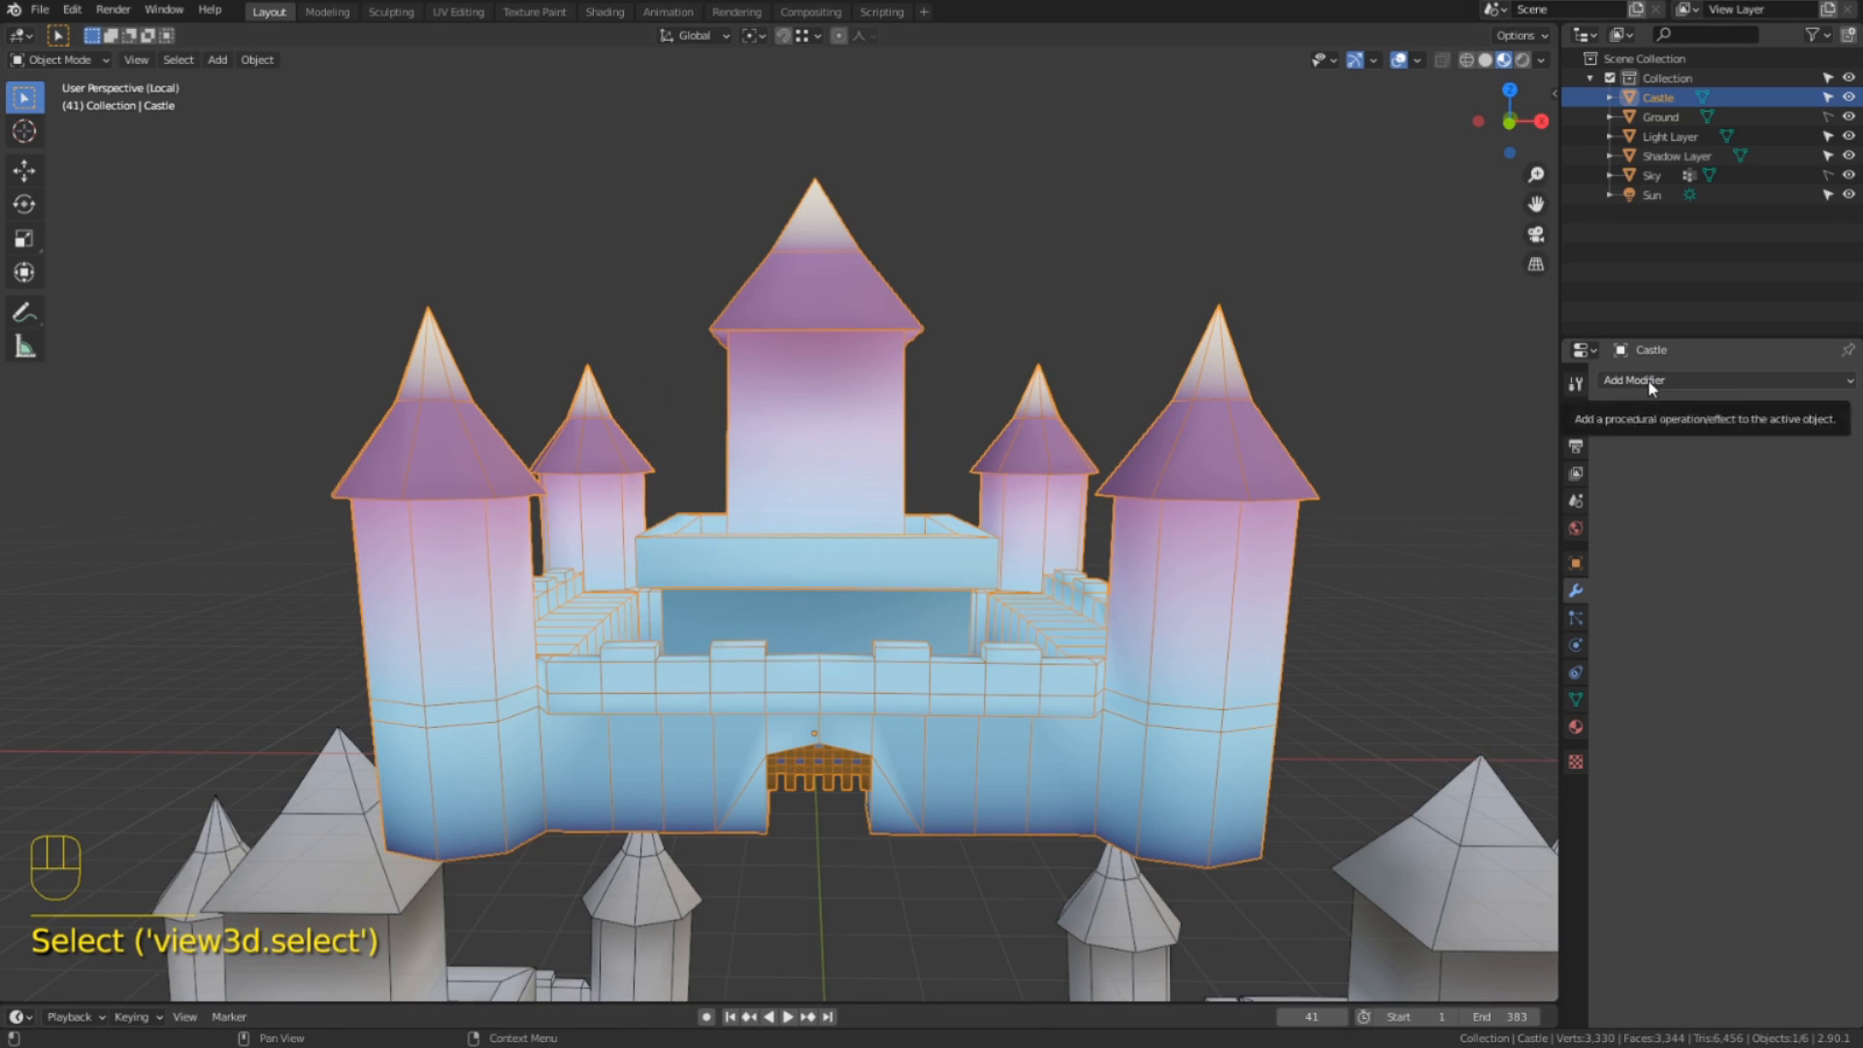
{"action": "left_click", "coordinate": [1647, 380]}
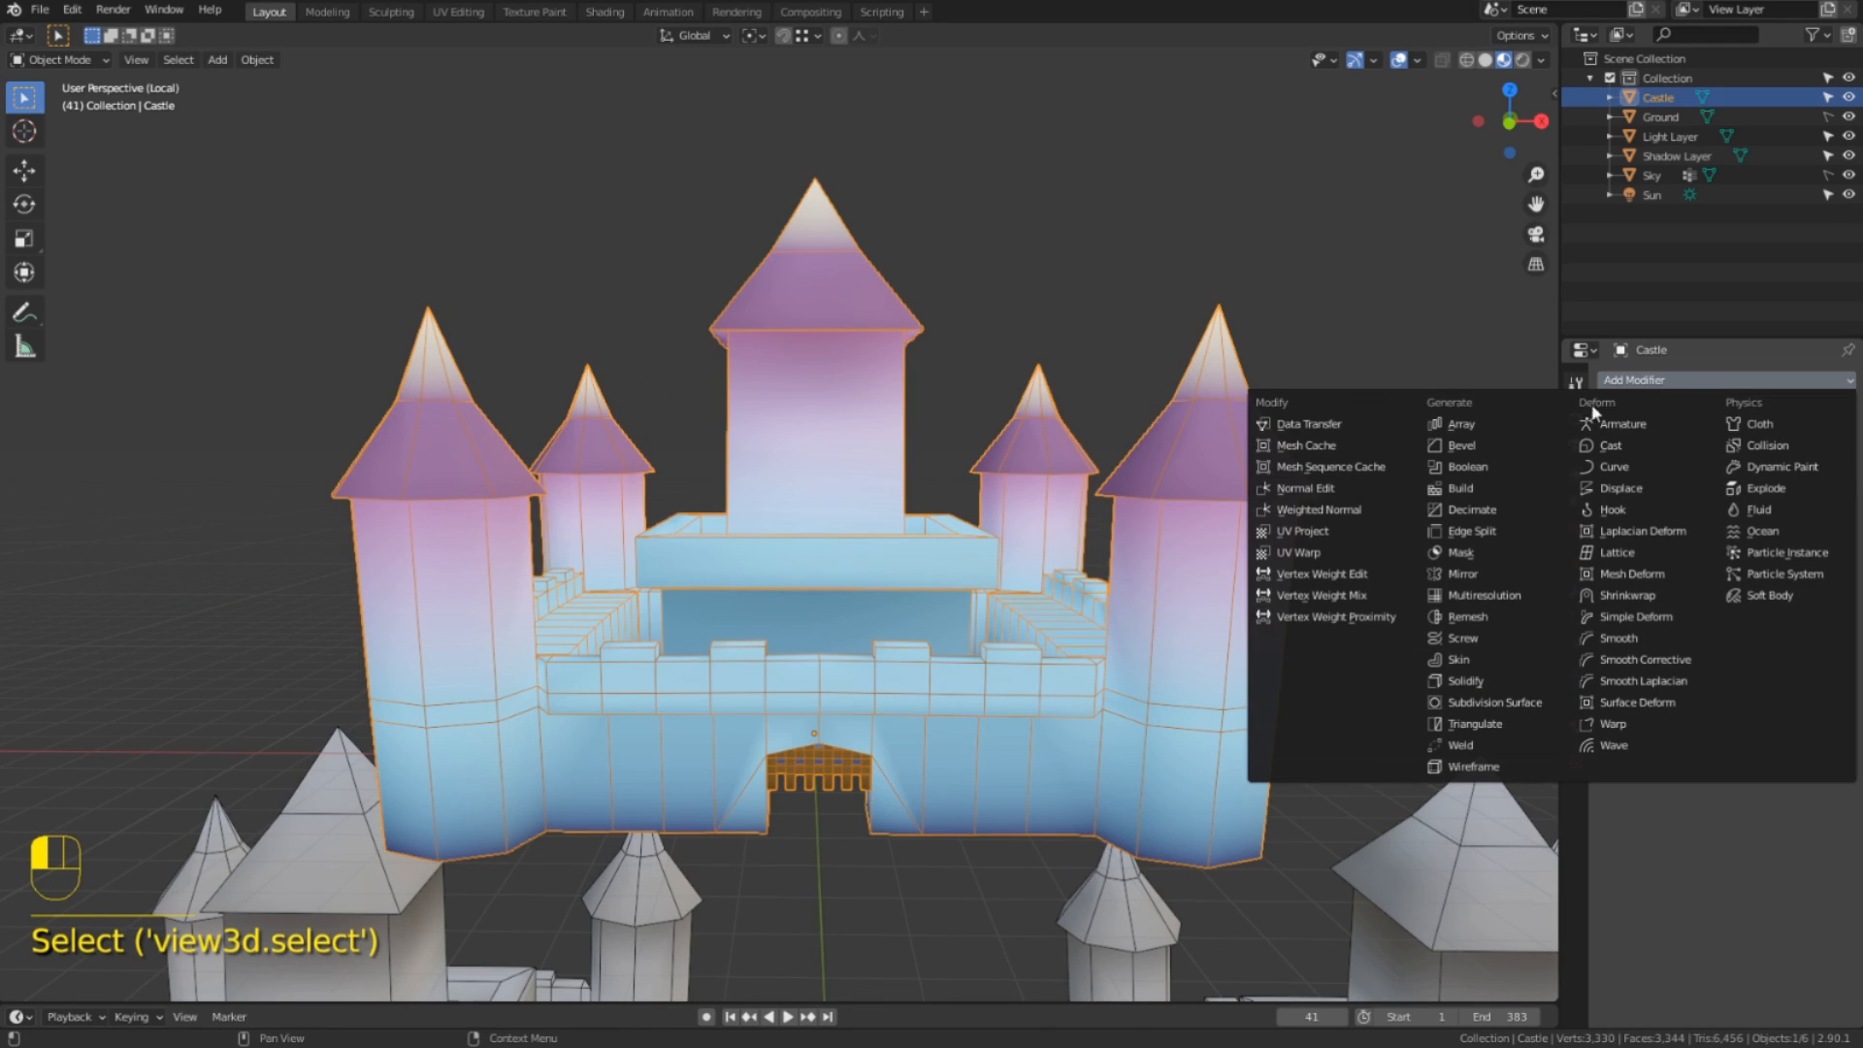
{"action": "left_click", "coordinate": [1310, 424]}
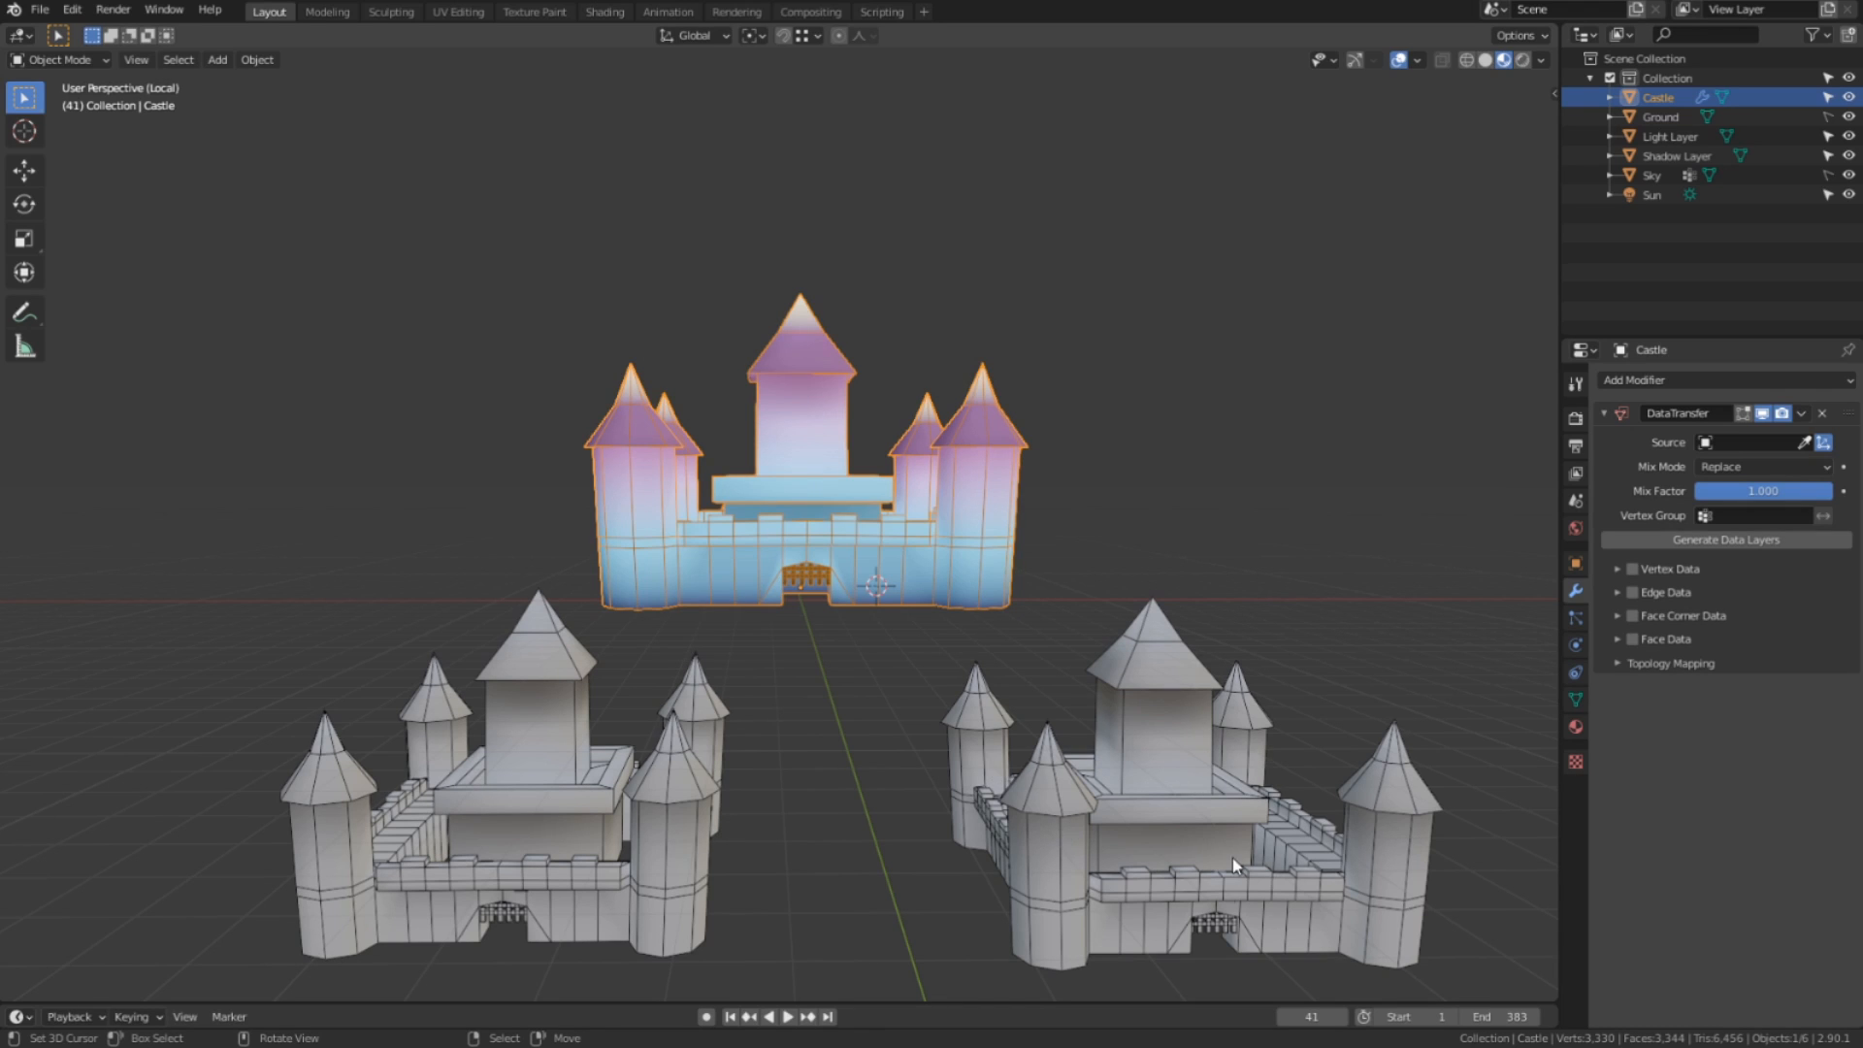
Sample the Shadow Layer castle as the source object of the Data Transfer modifier.
{"action": "left_click_drag", "start_coordinate": [1232, 858], "coordinate": [922, 602]}
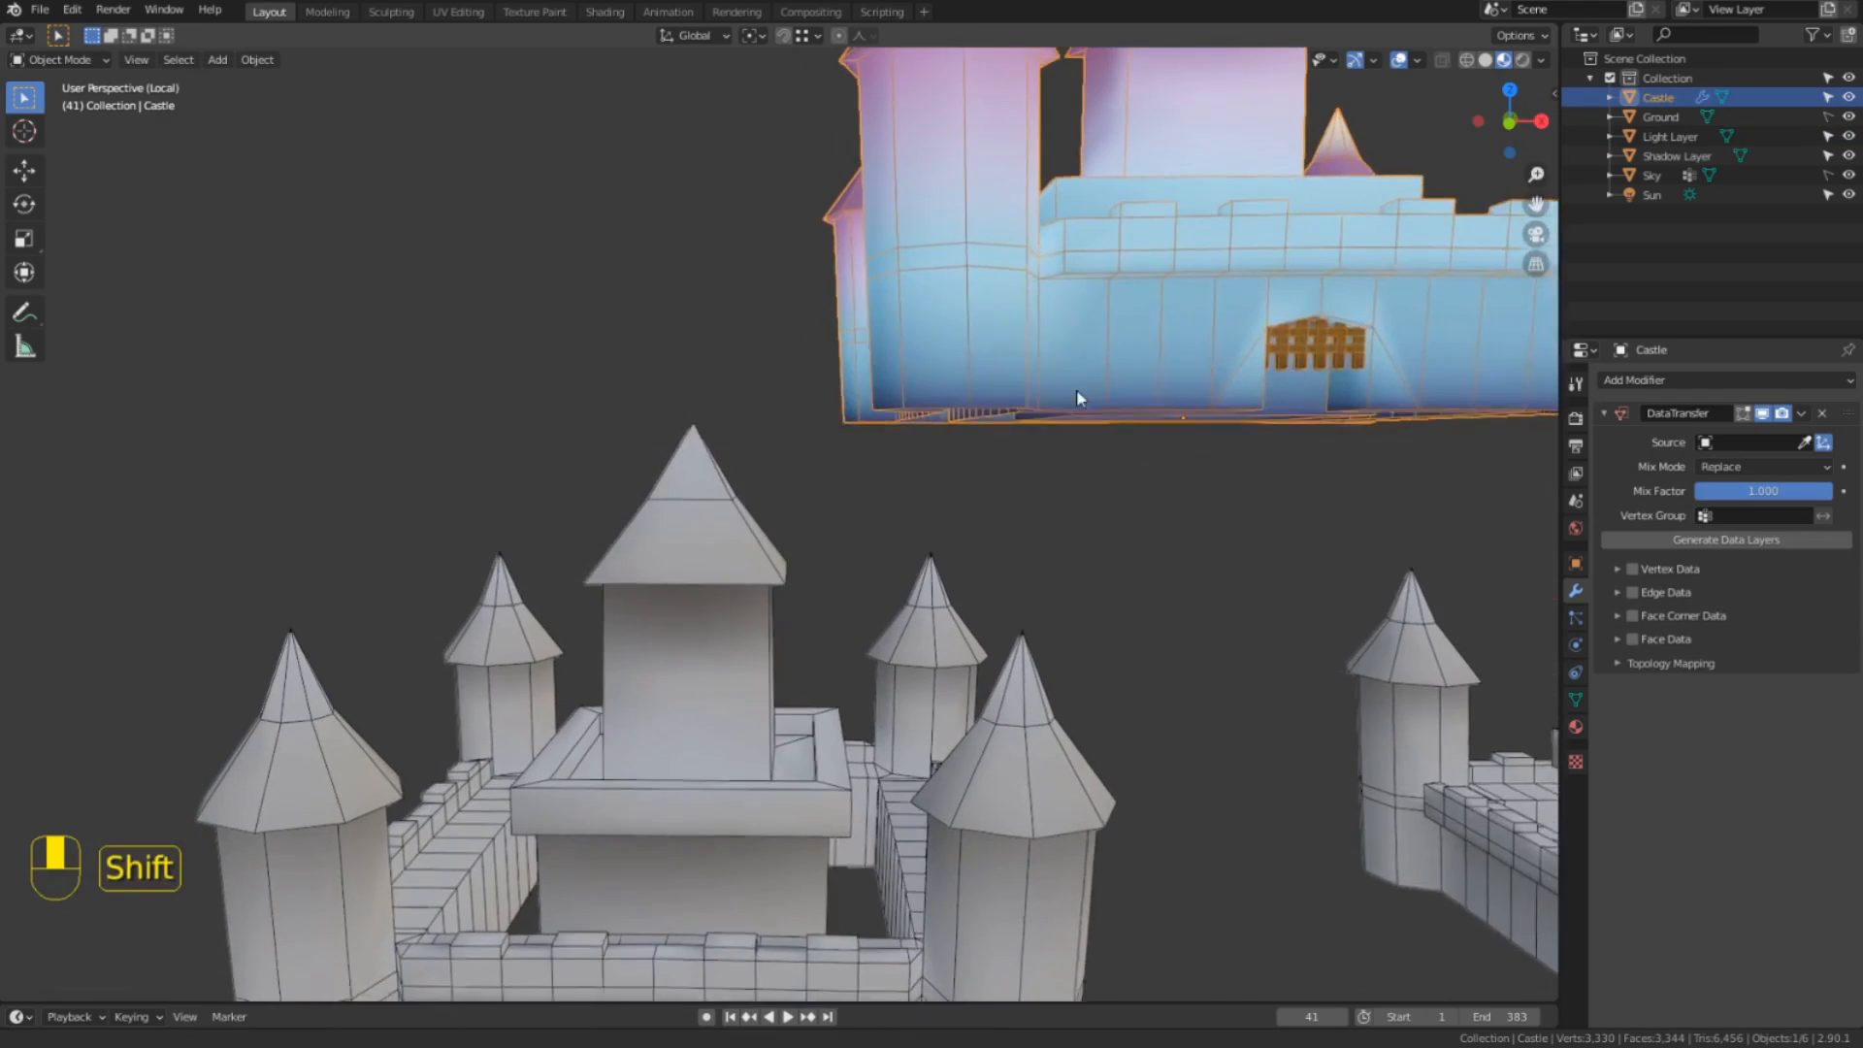
{"action": "middle_click_drag", "start_coordinate": [1076, 392], "coordinate": [1110, 371], "text": "shift"}
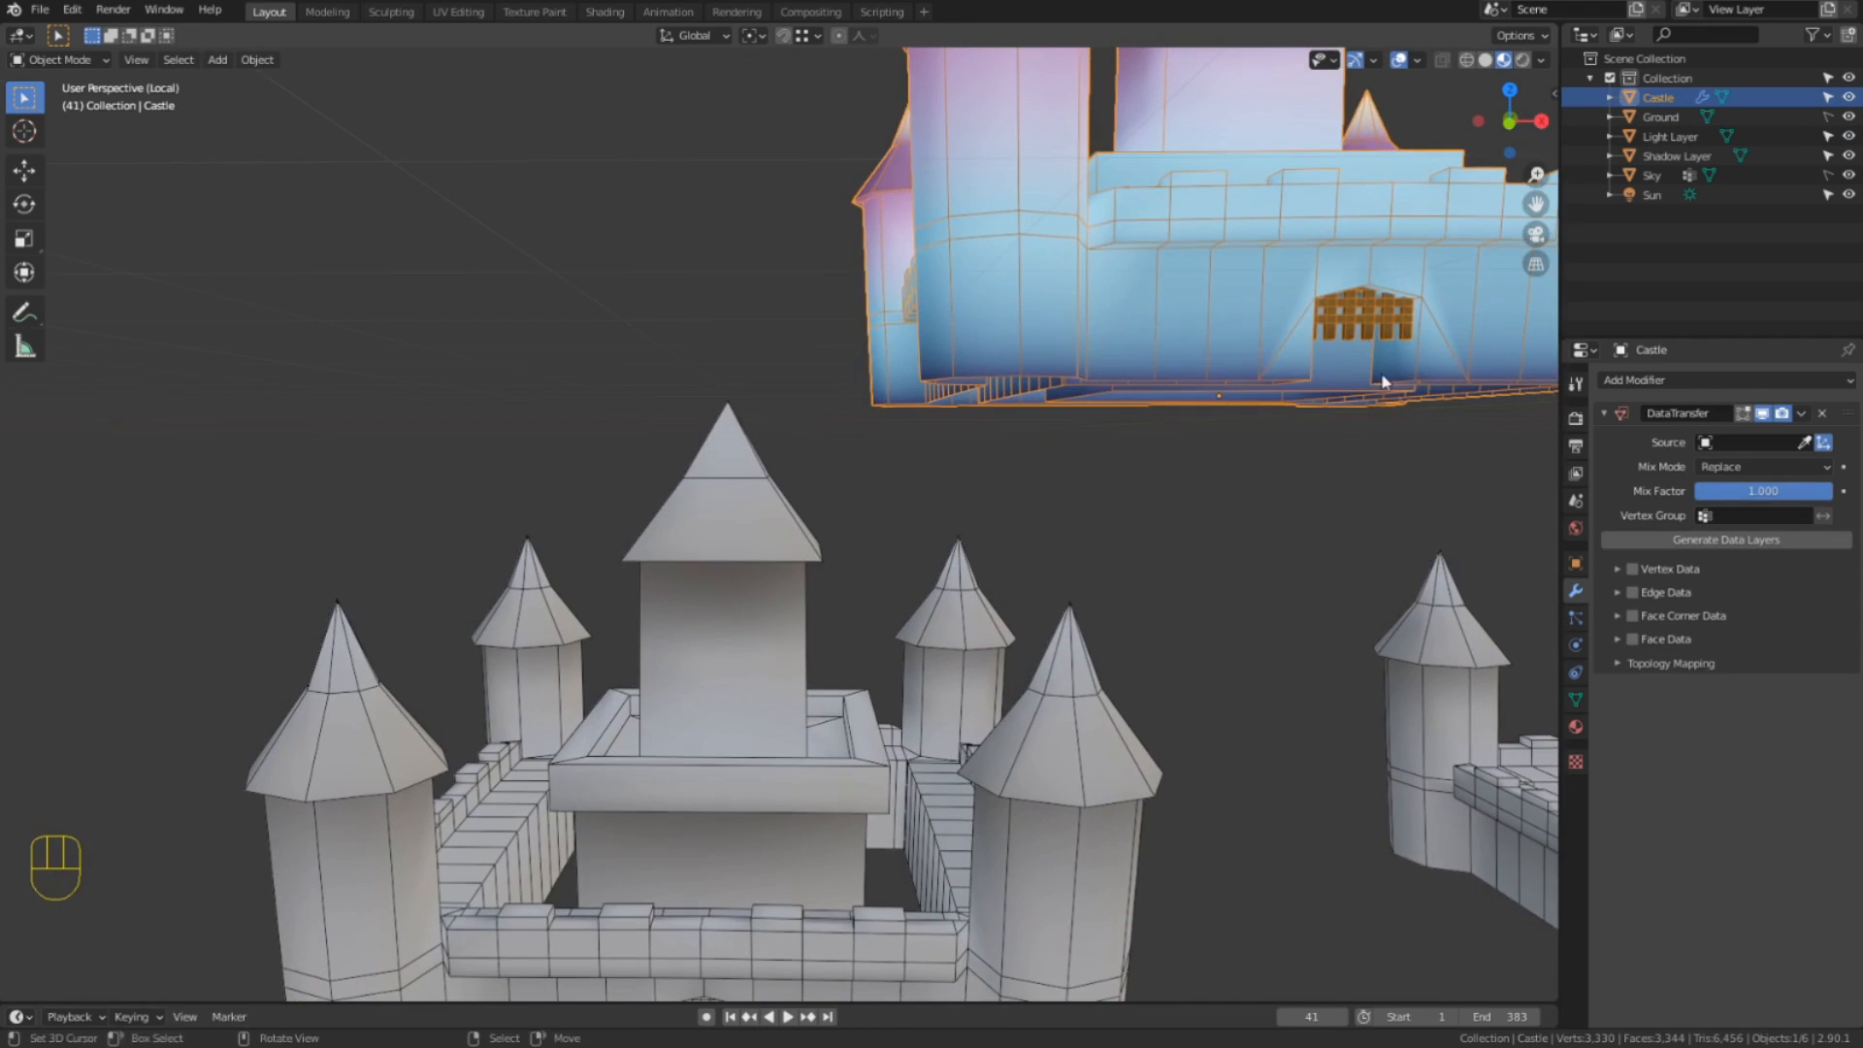
{"action": "left_click", "coordinate": [1803, 443]}
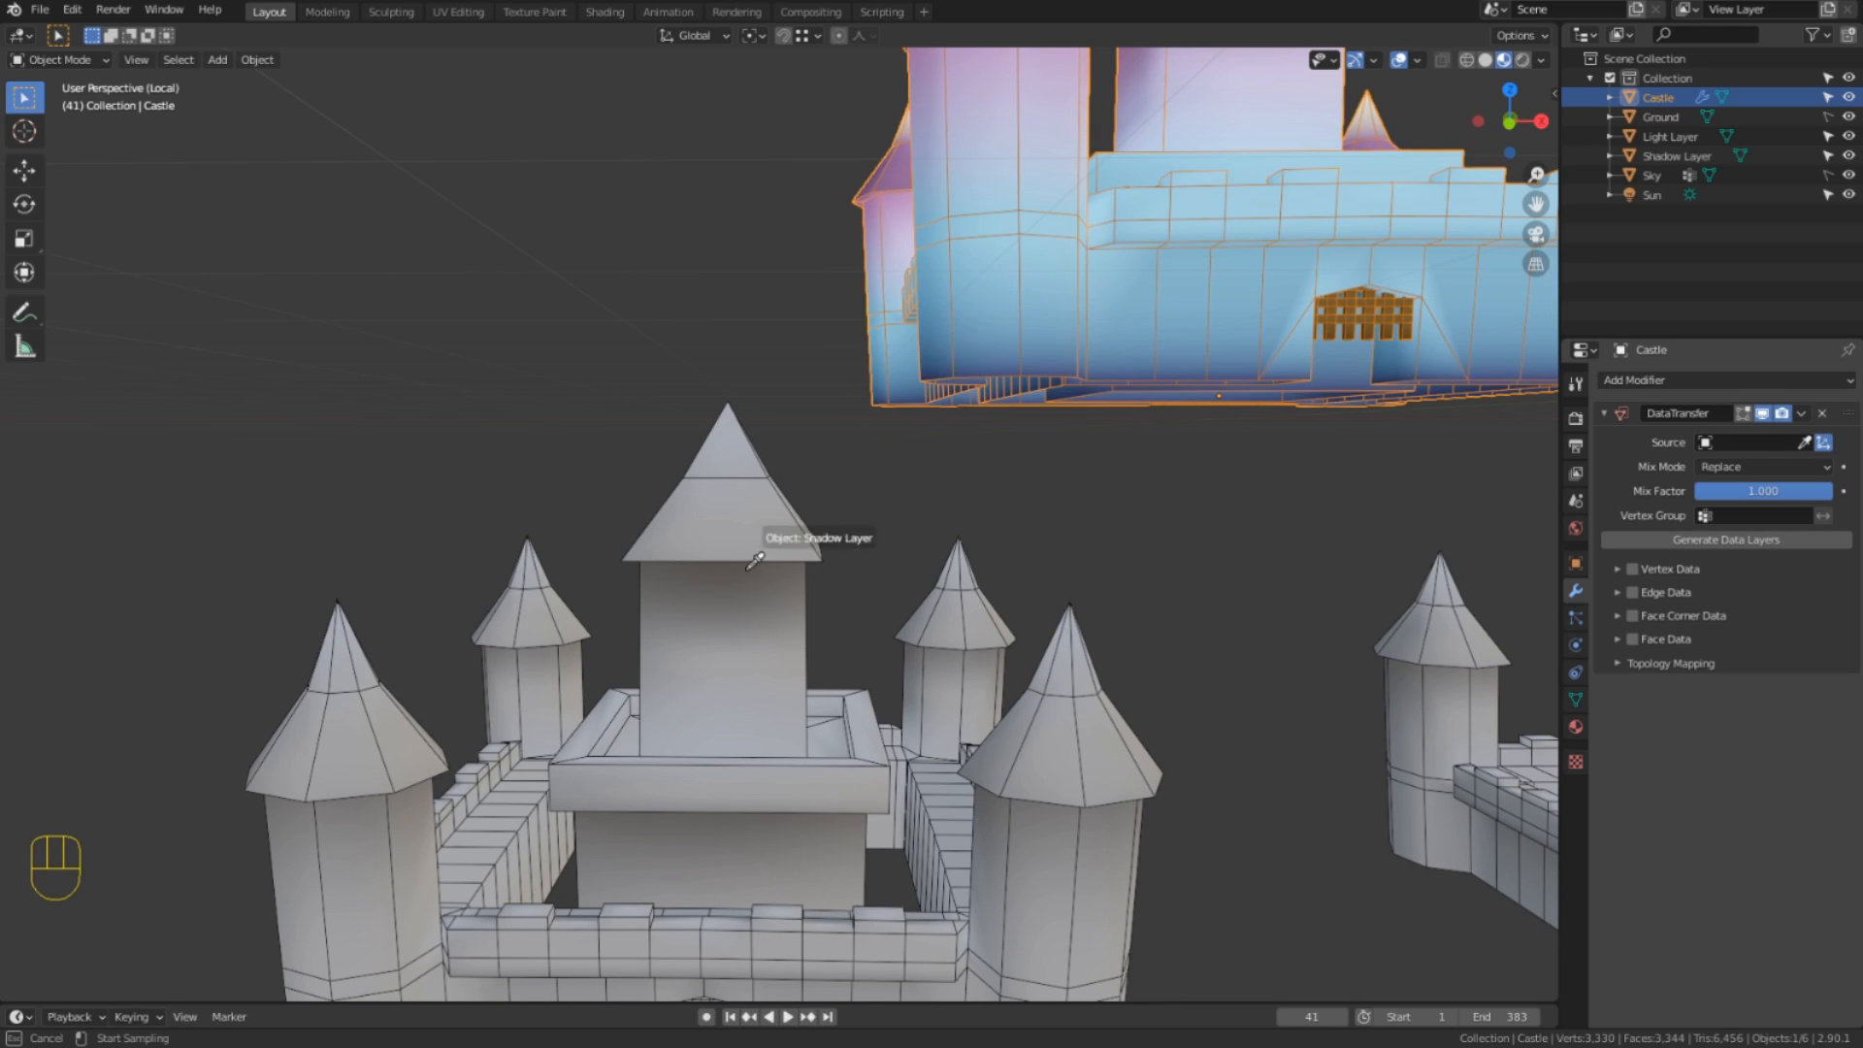
{"action": "left_click", "coordinate": [696, 636]}
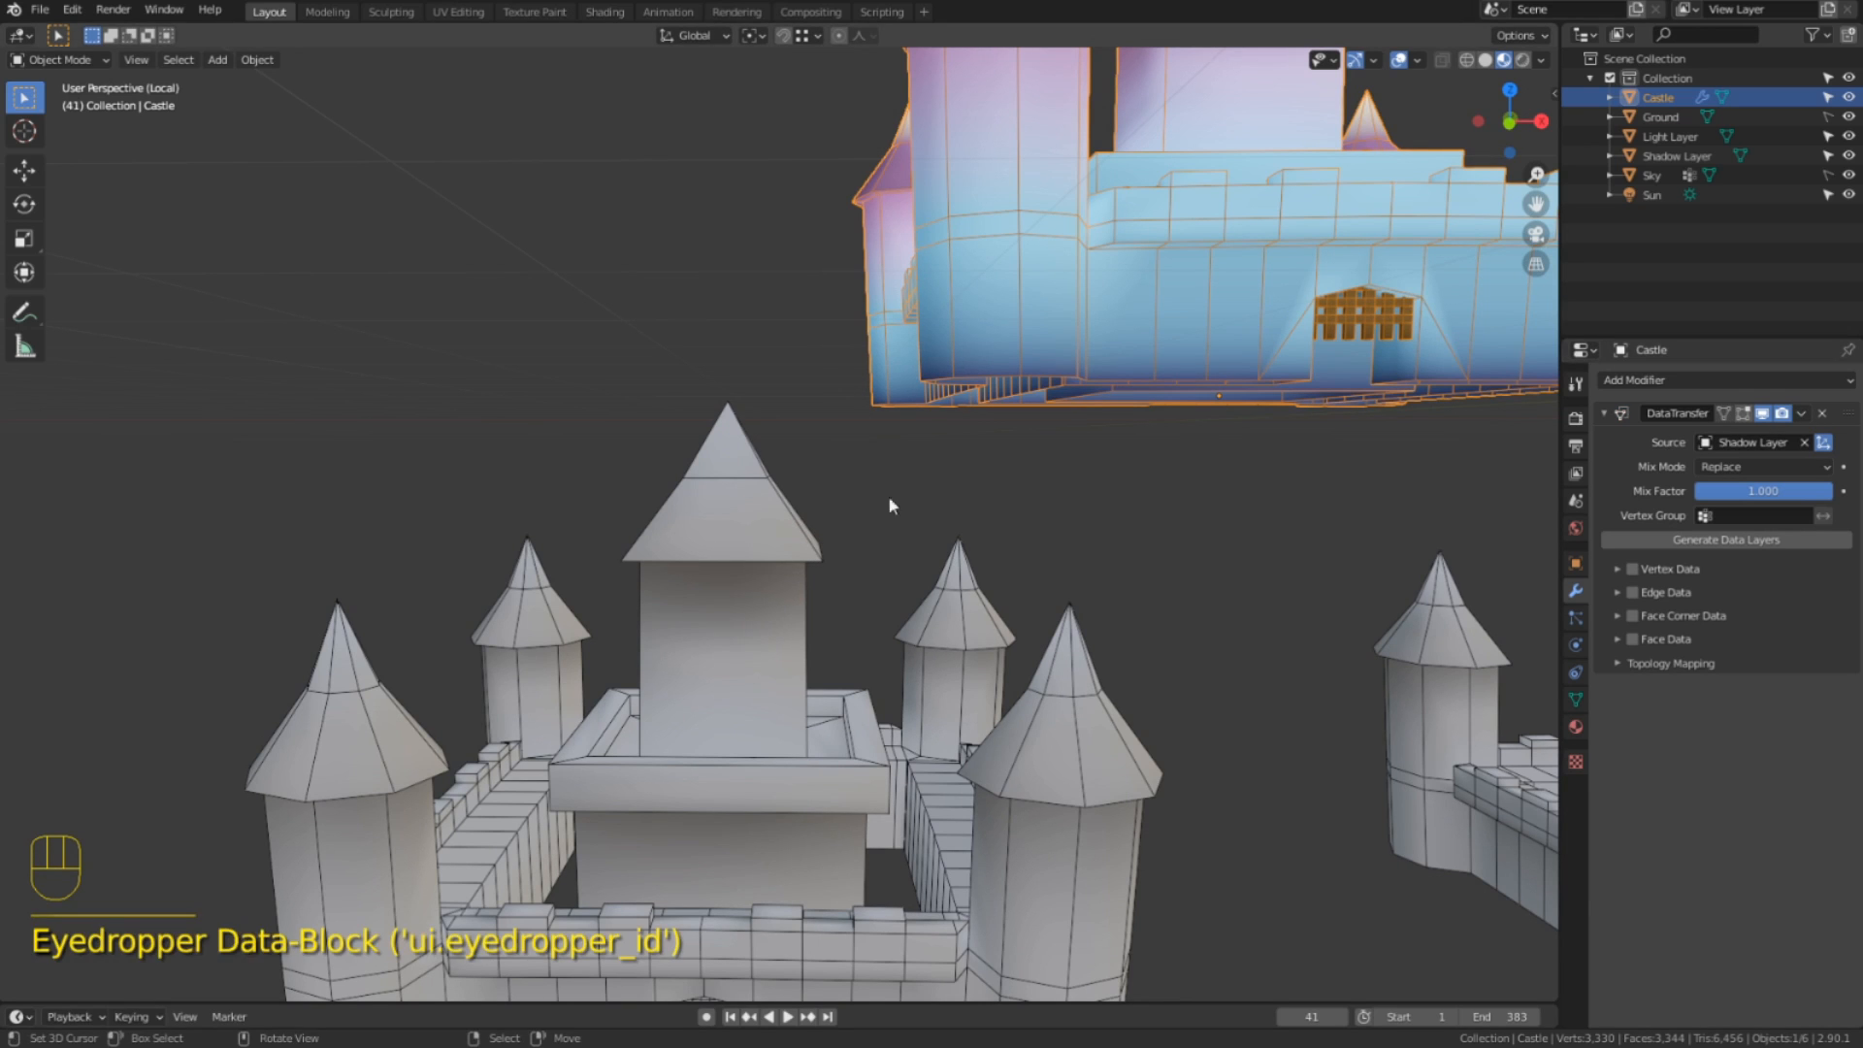
{"action": "middle_click_drag", "start_coordinate": [886, 503], "coordinate": [715, 853], "text": "shift"}
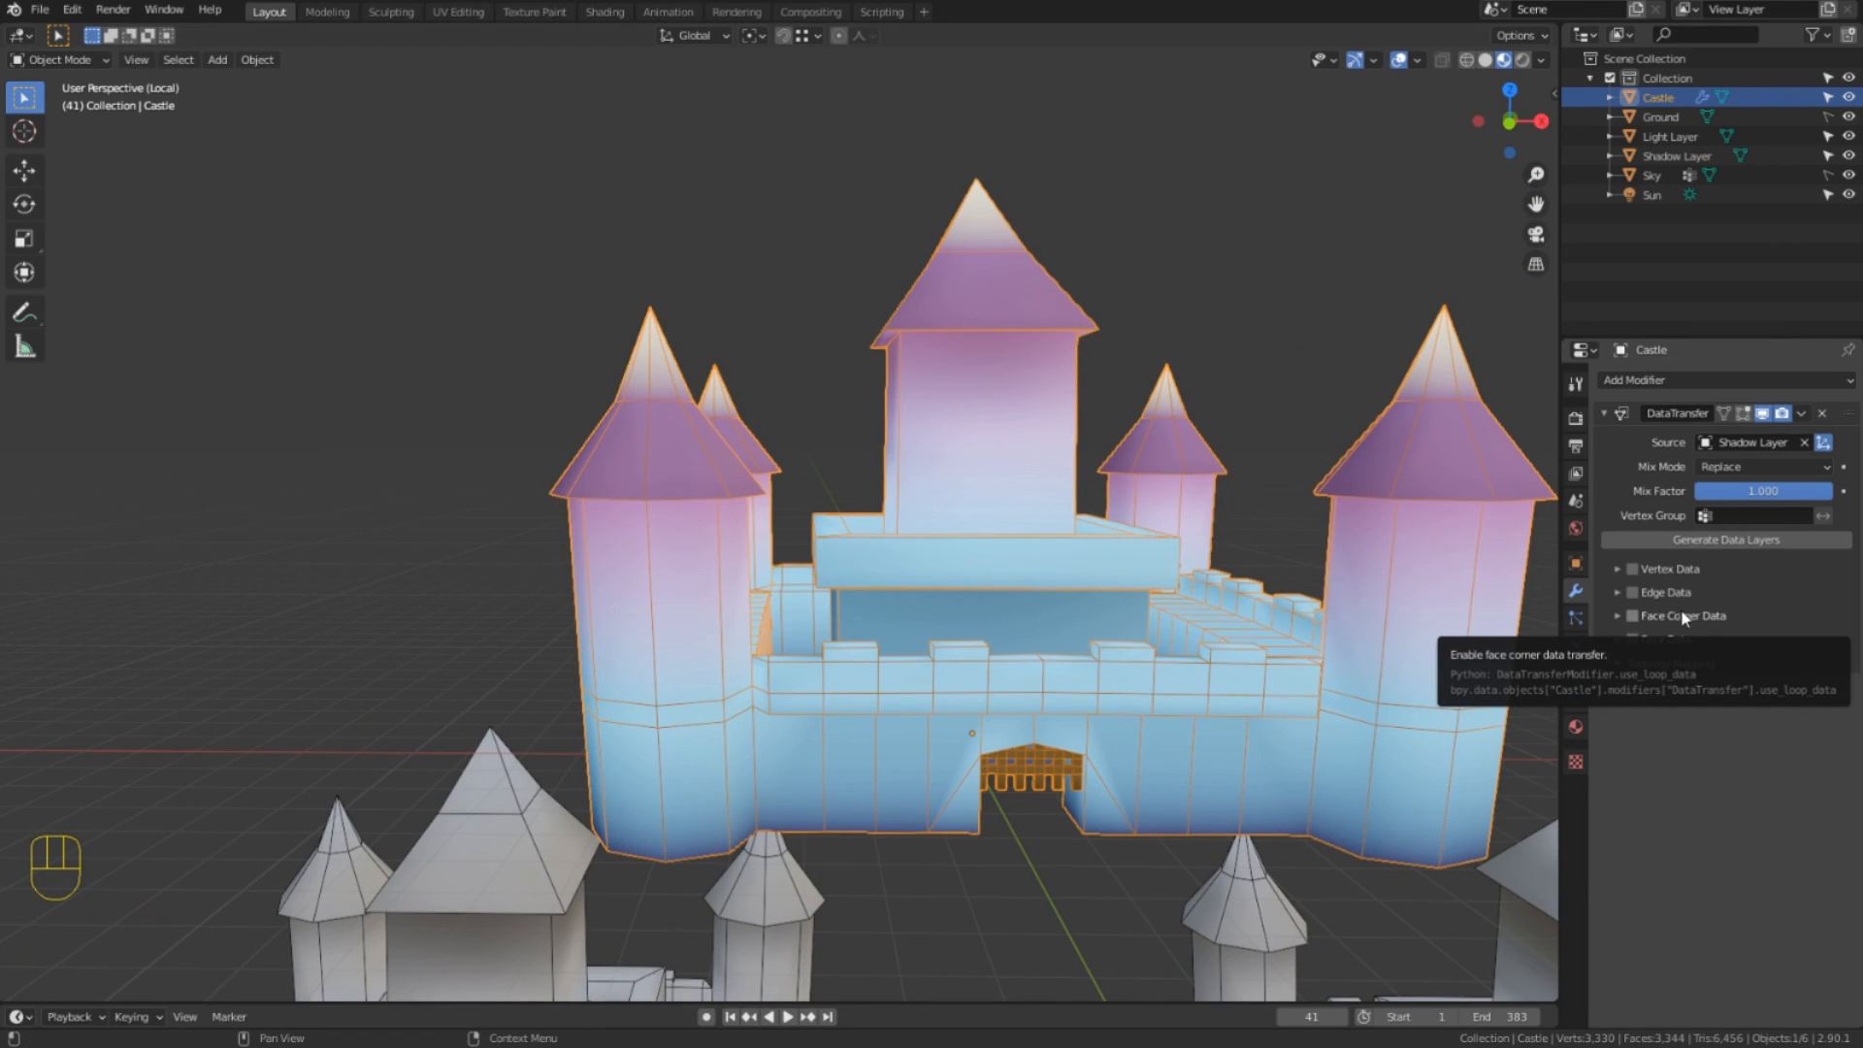
Enable Face Corner Data transfer for Vertex Colors in the modifier and set its mapping to Topology.
{"action": "left_click", "coordinate": [1632, 615]}
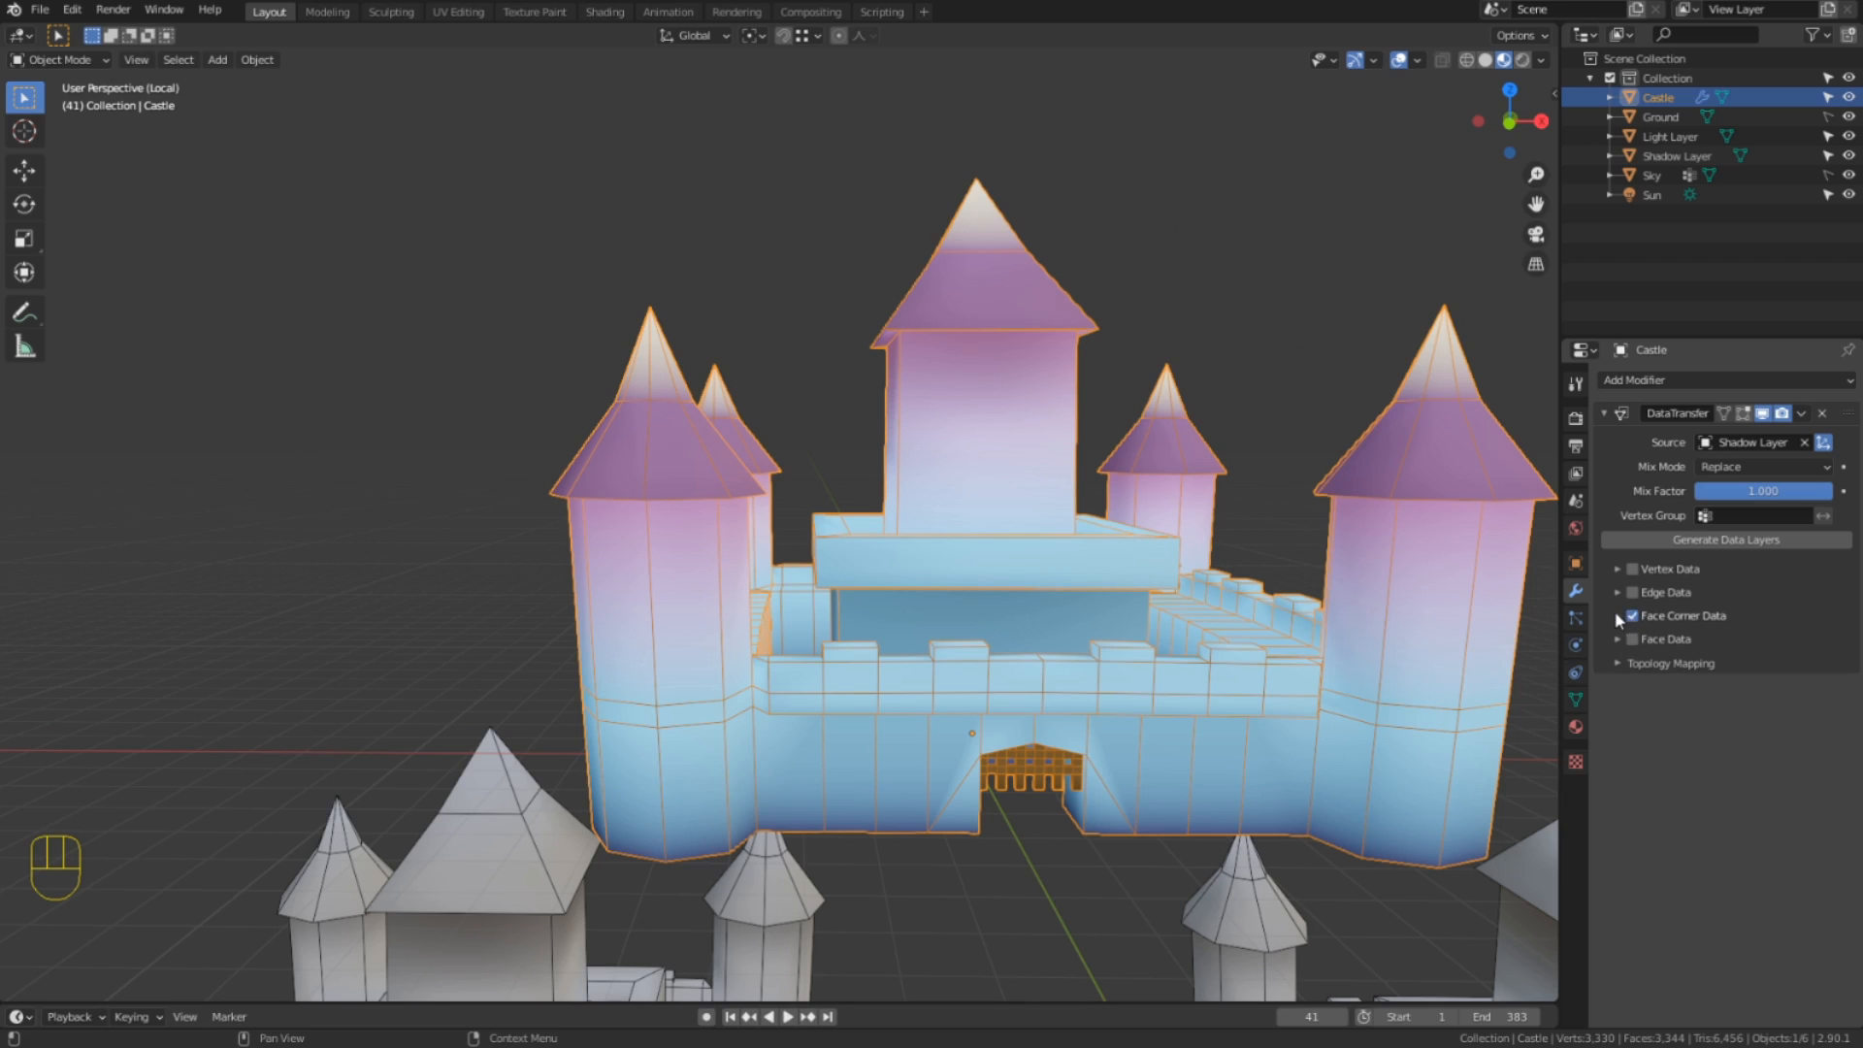
{"action": "left_click", "coordinate": [1617, 615]}
{"action": "left_click", "coordinate": [1723, 646]}
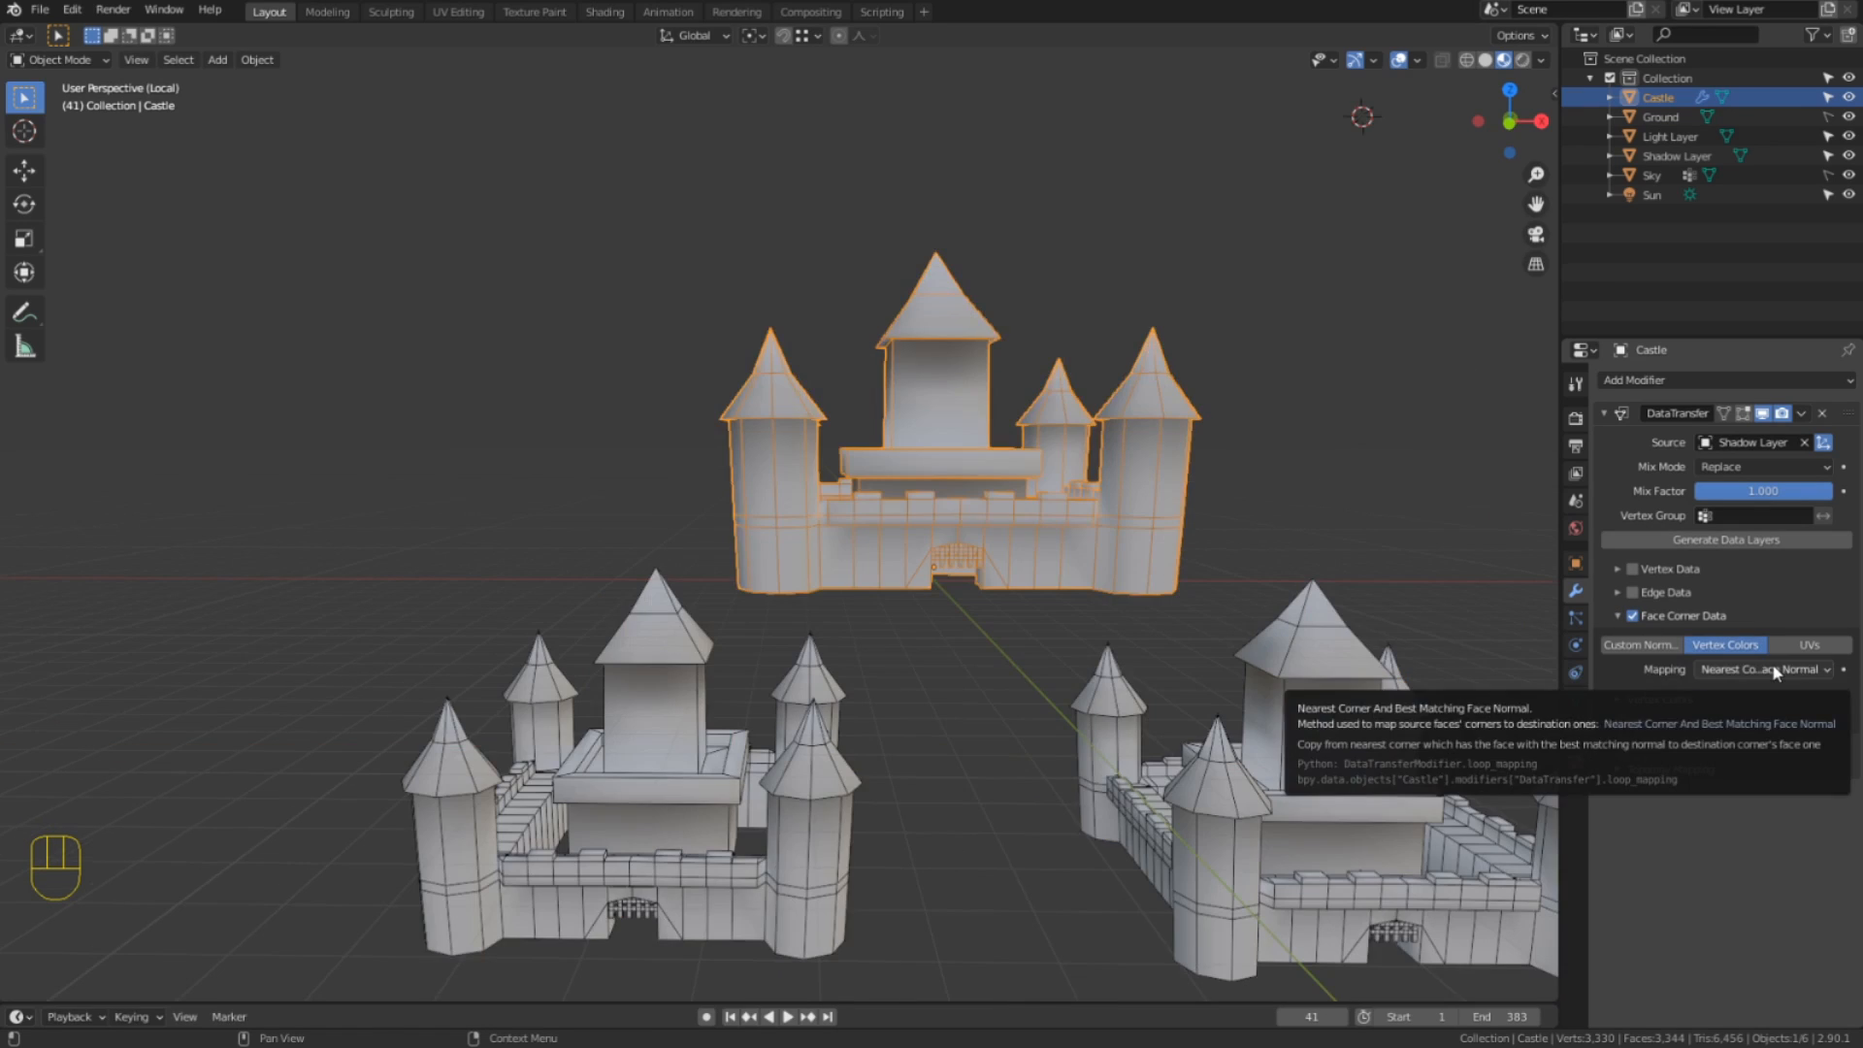
{"action": "left_click", "coordinate": [1776, 669]}
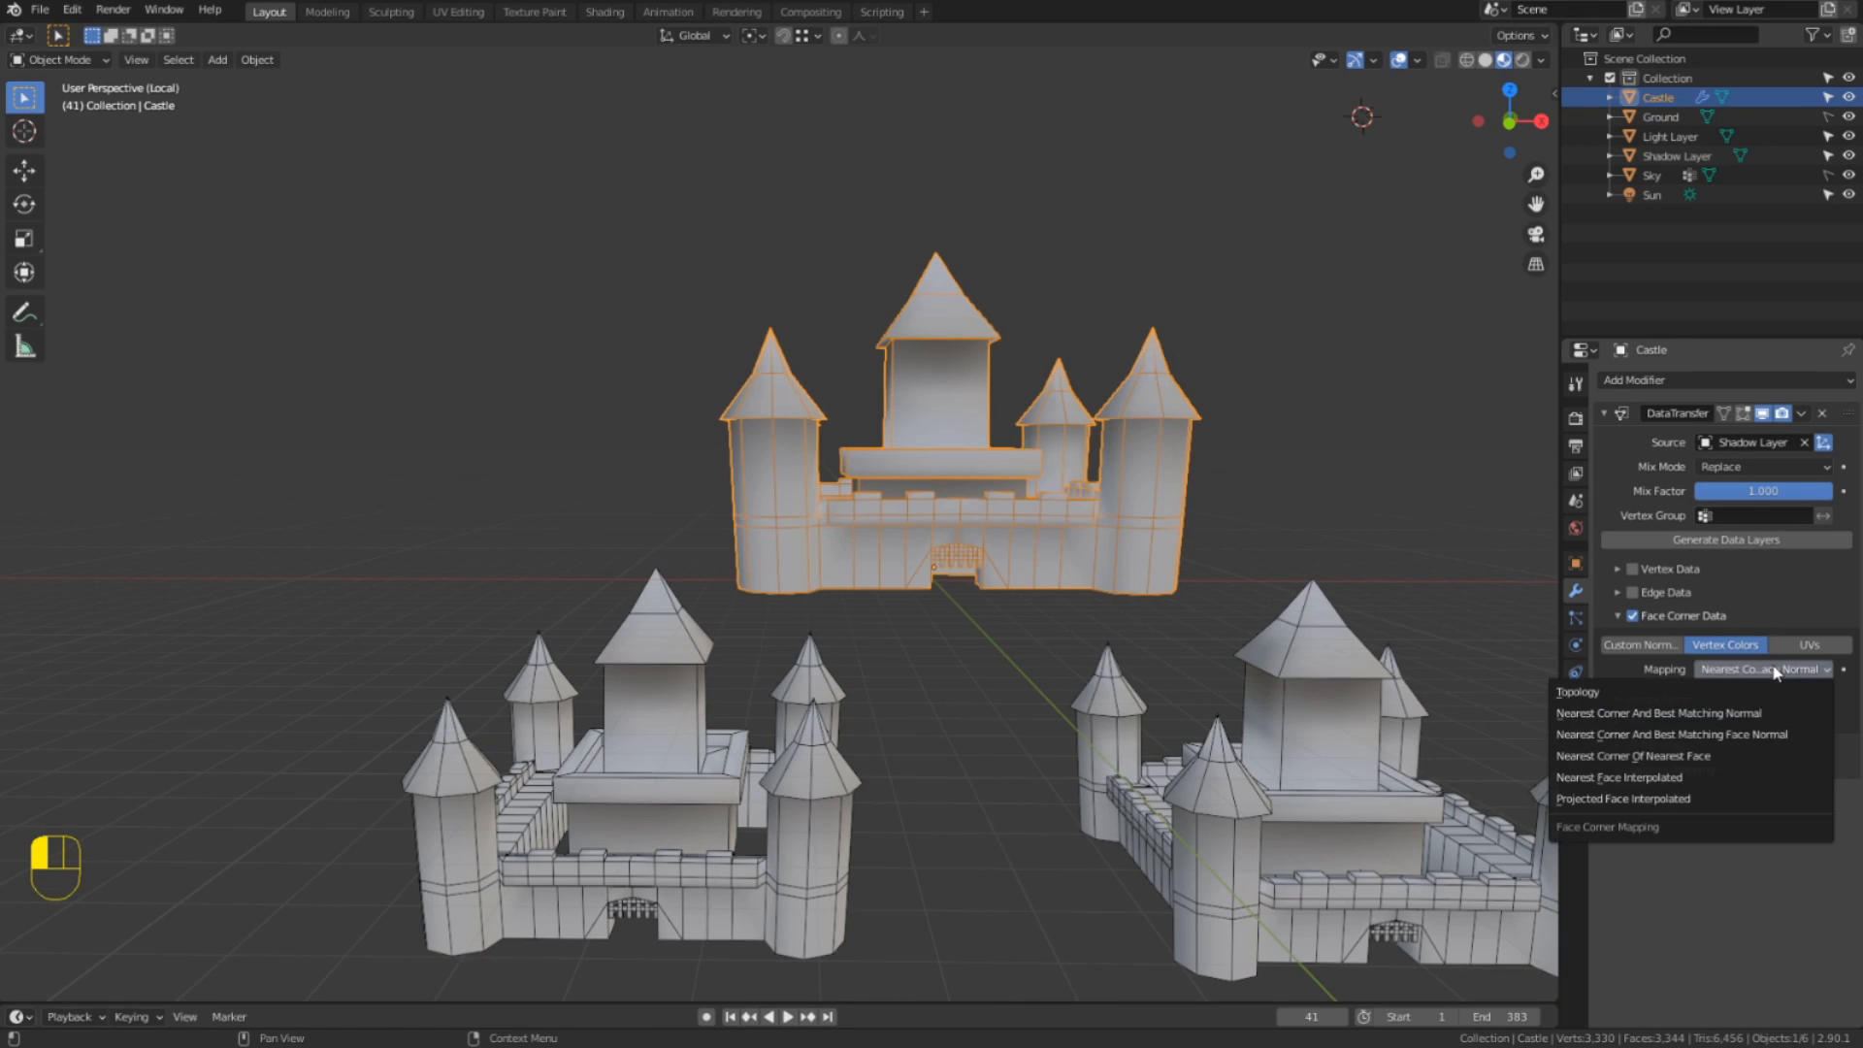
{"action": "left_click", "coordinate": [1673, 671]}
{"action": "left_click", "coordinate": [1711, 668]}
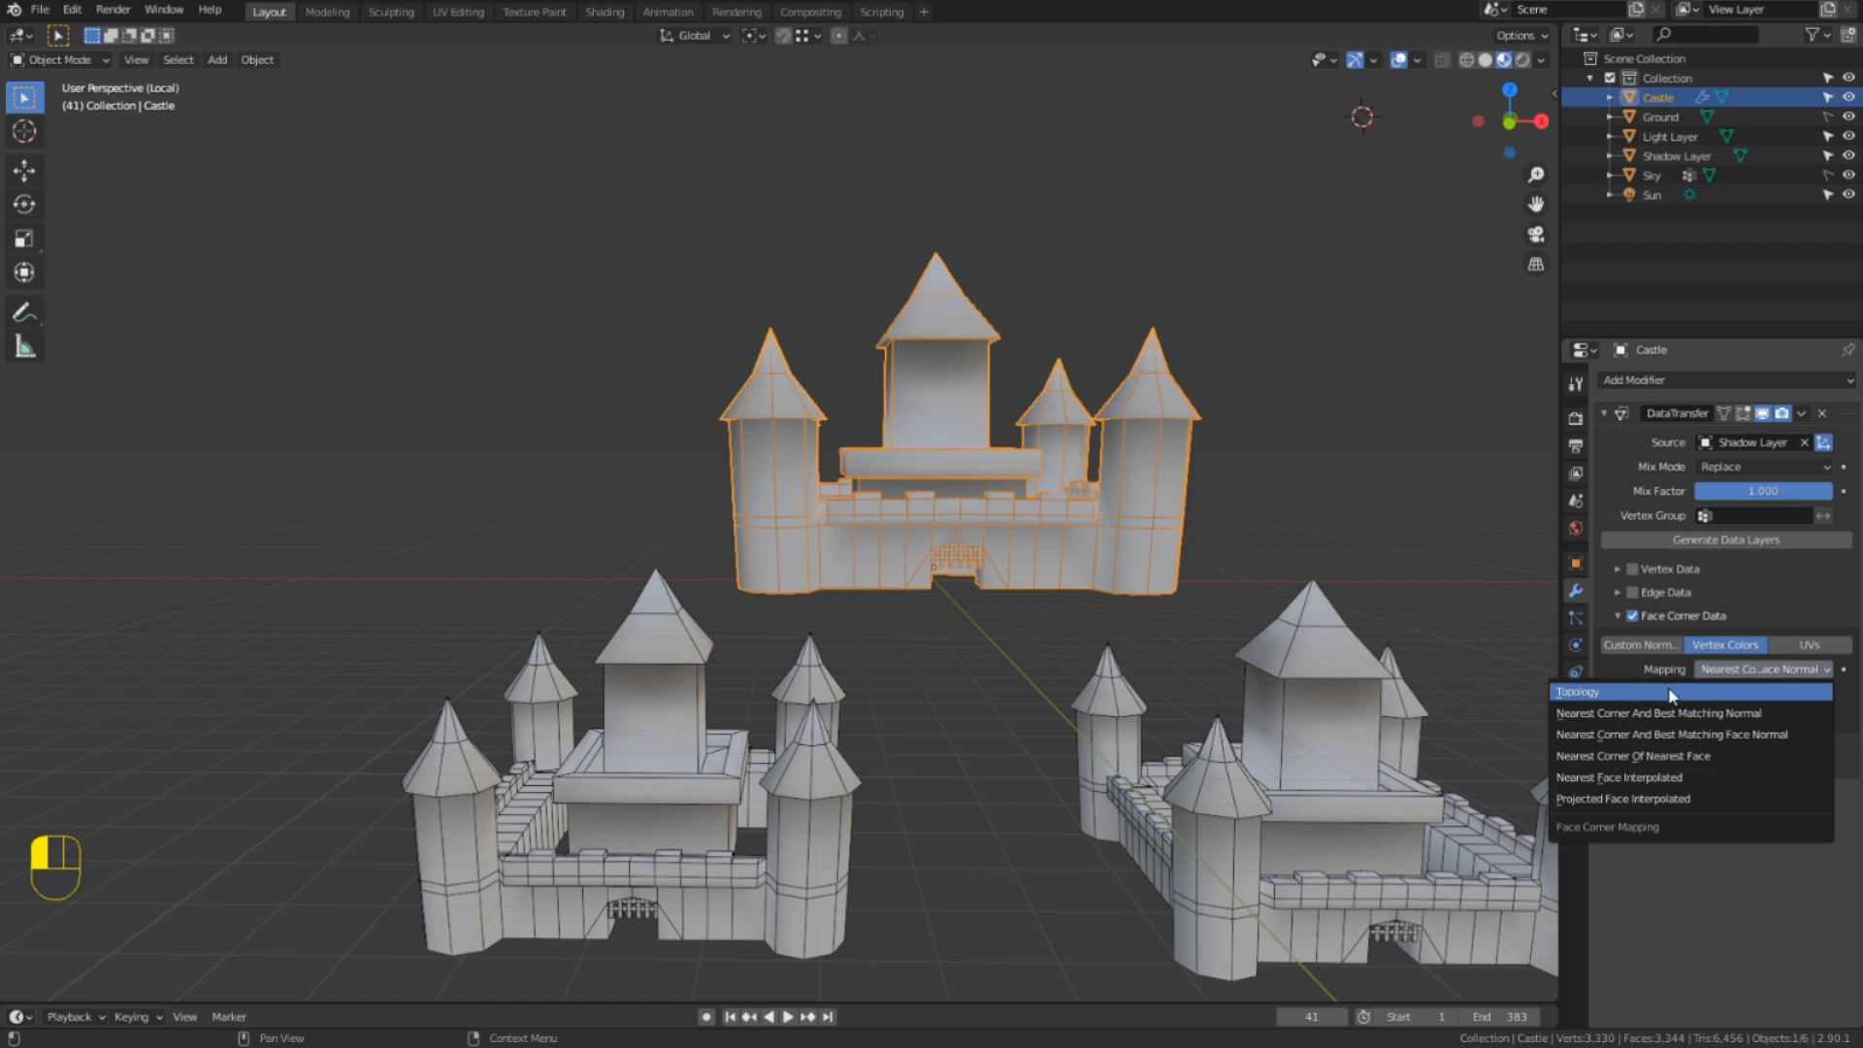
{"action": "left_click", "coordinate": [1679, 691]}
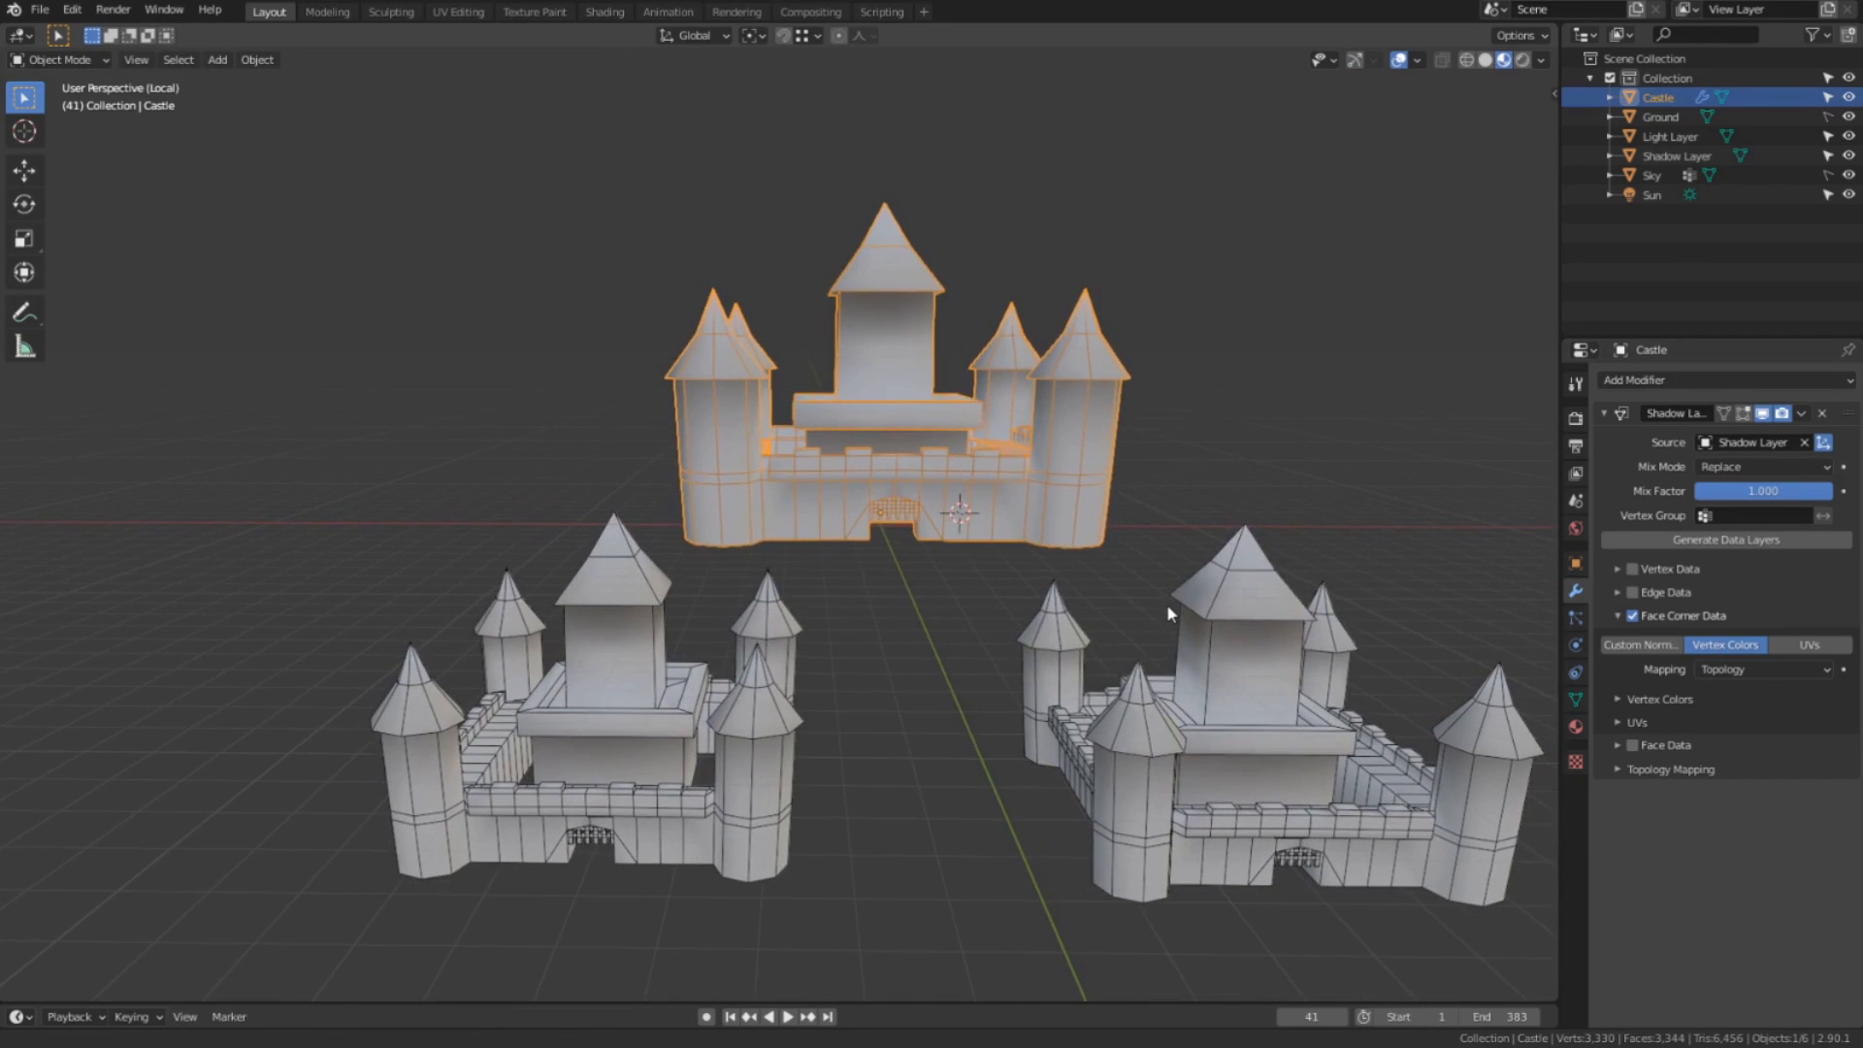
{"action": "scroll", "coordinate": [1168, 612], "scroll_direction": "up", "scroll_amount": 2}
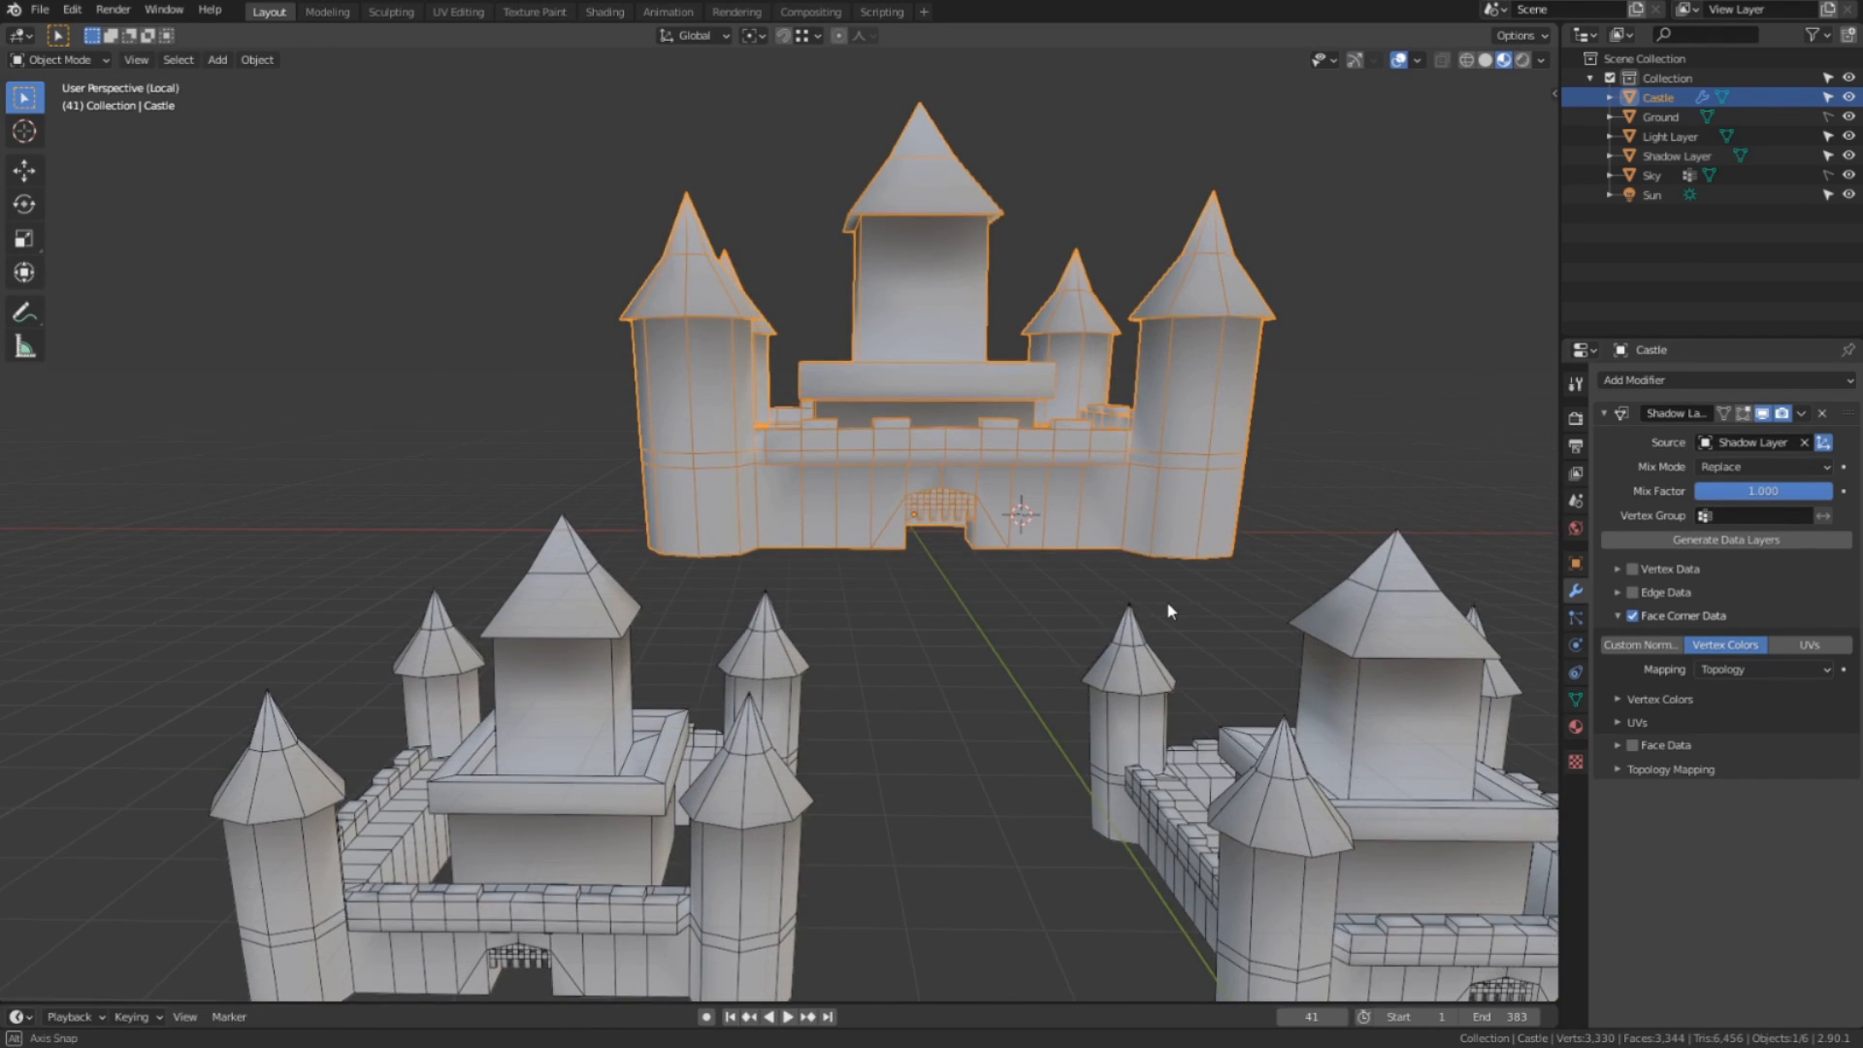
Map the modifier's vertex colors from Base Color to Base Color and set its mix mode to Multiply.
{"action": "left_click", "coordinate": [1640, 700]}
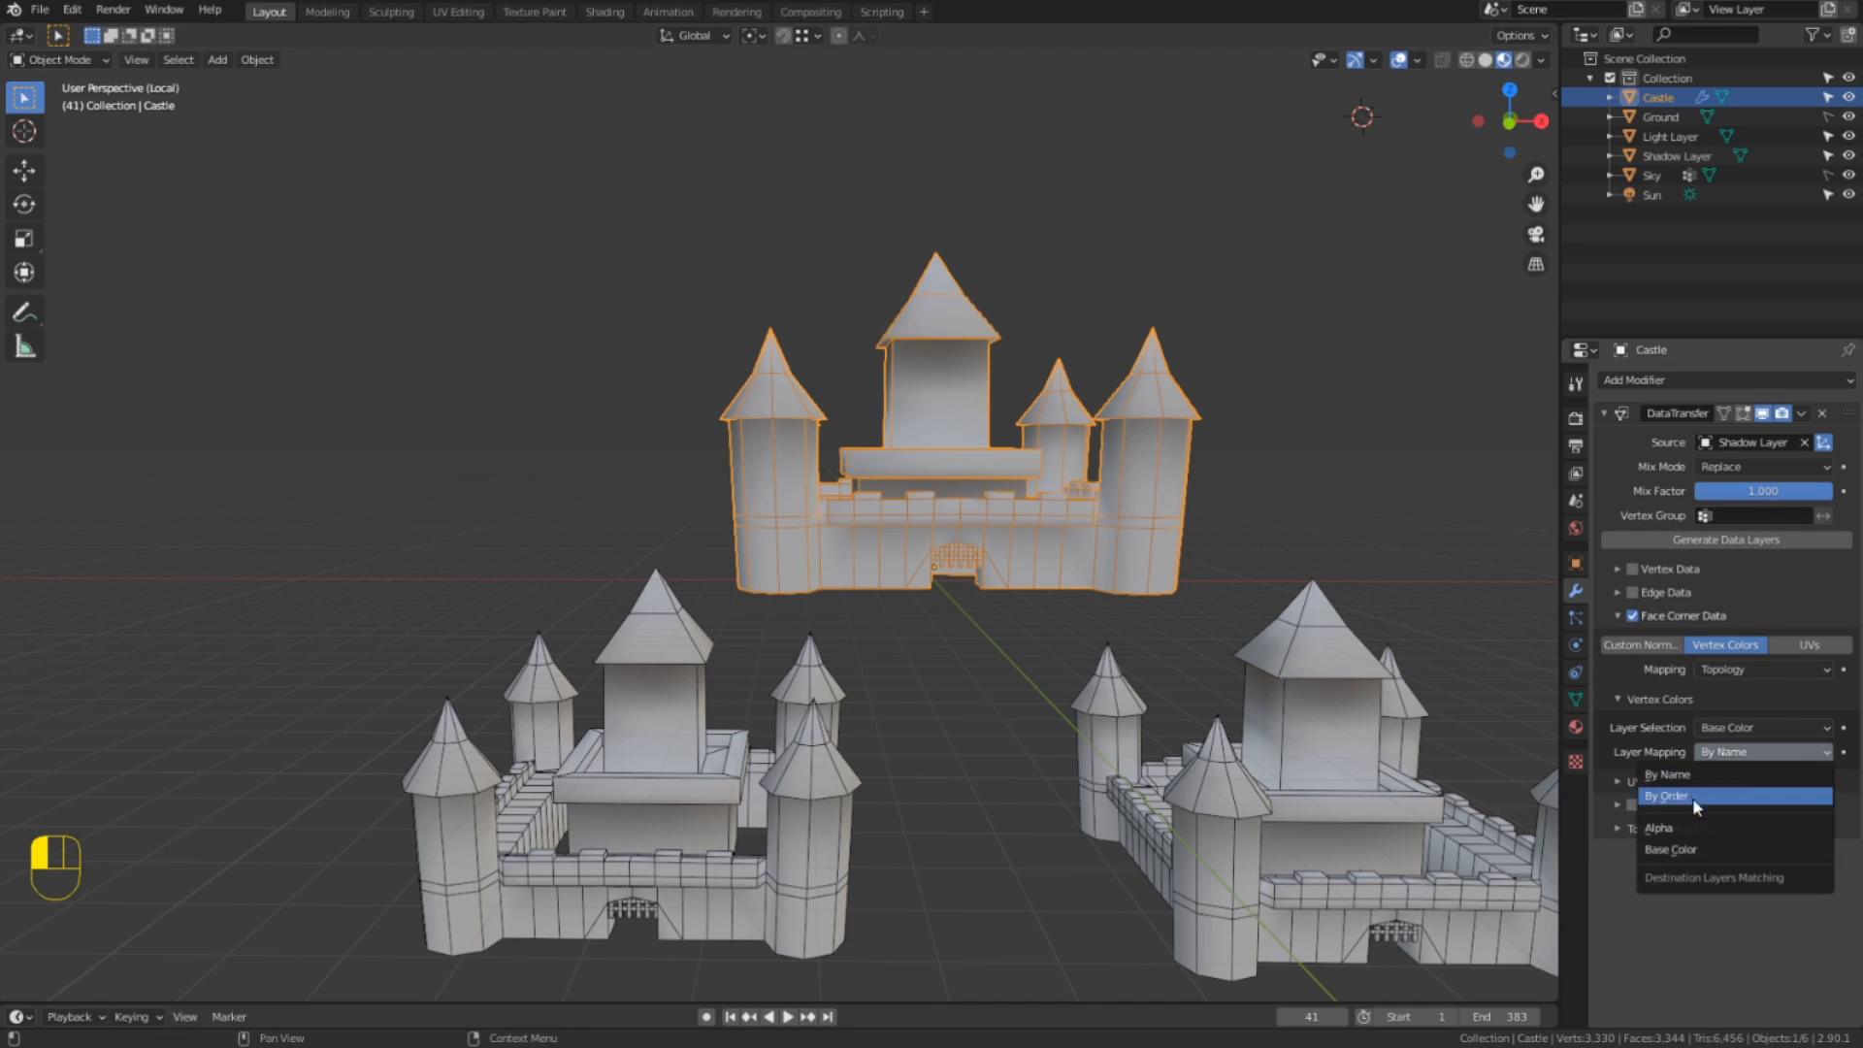
{"action": "left_click", "coordinate": [1686, 840]}
{"action": "middle_click_drag", "start_coordinate": [1117, 553], "coordinate": [980, 701], "text": "shift"}
{"action": "scroll", "coordinate": [988, 700], "scroll_direction": "up", "scroll_amount": 5}
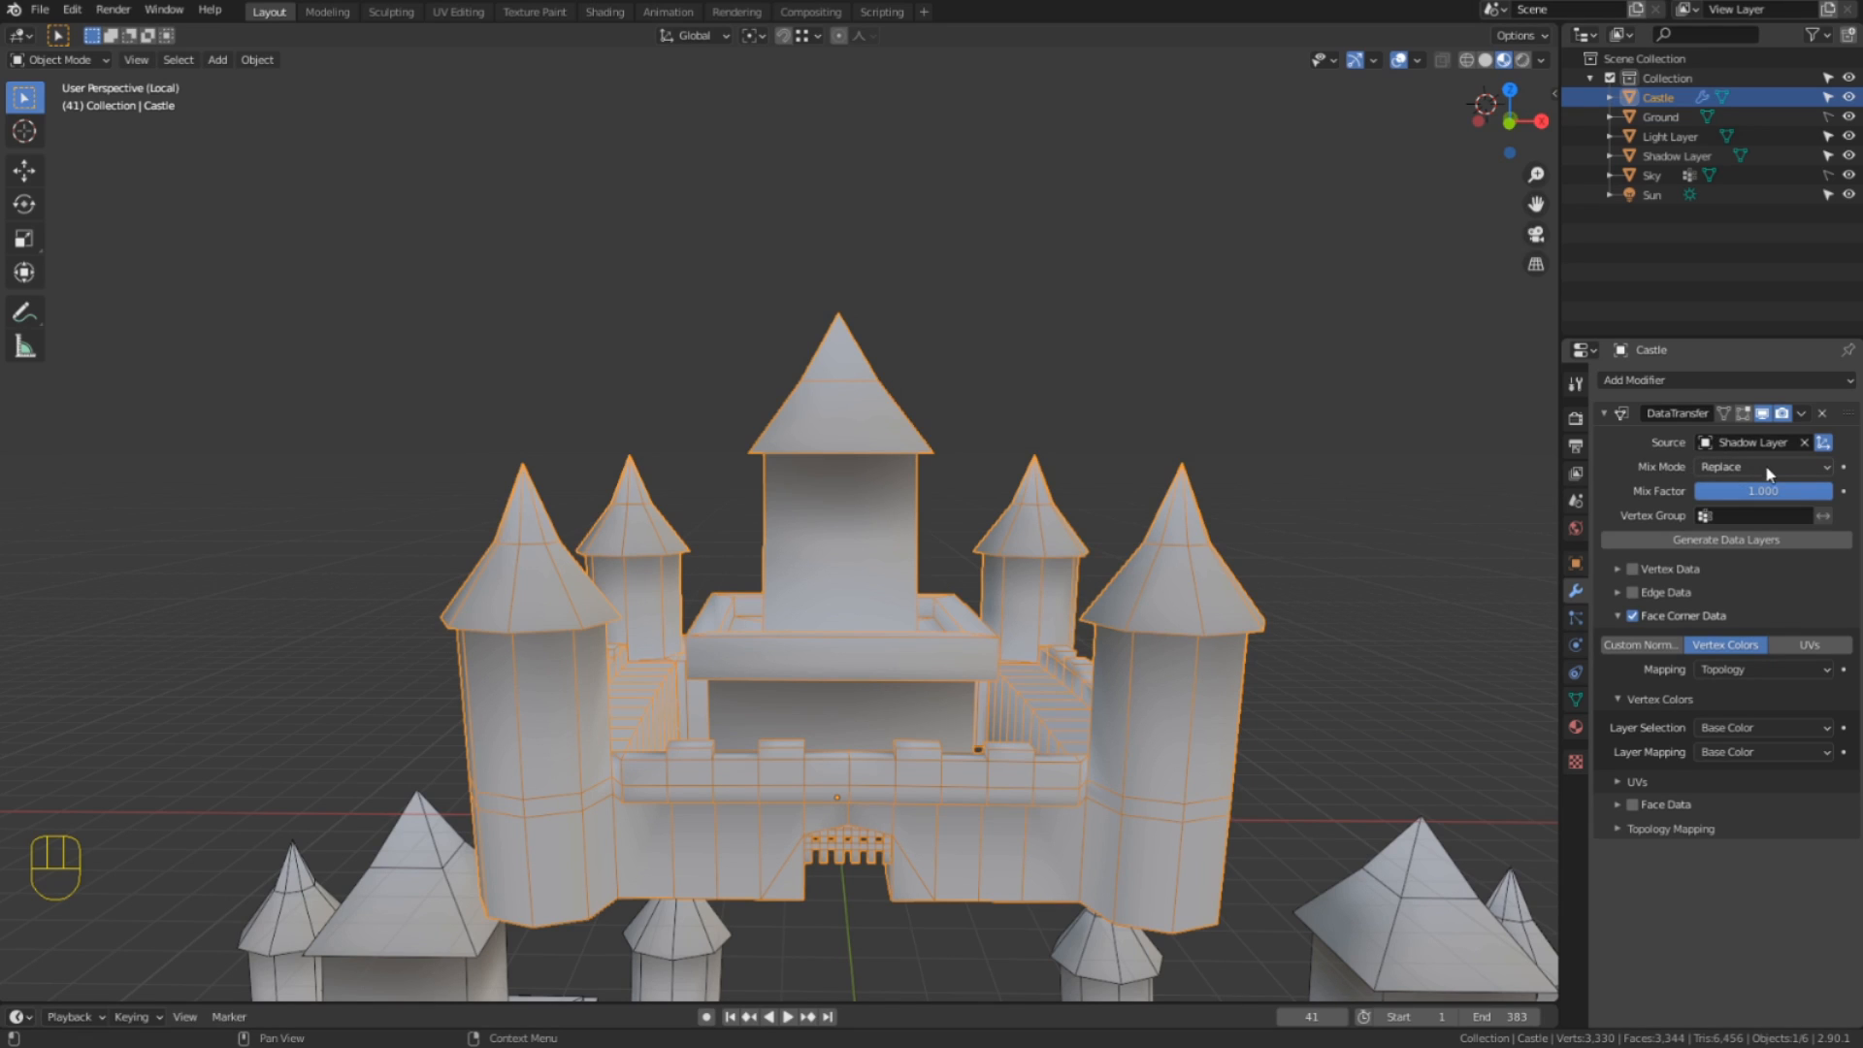
{"action": "left_click_drag", "start_coordinate": [1775, 474], "coordinate": [1745, 632]}
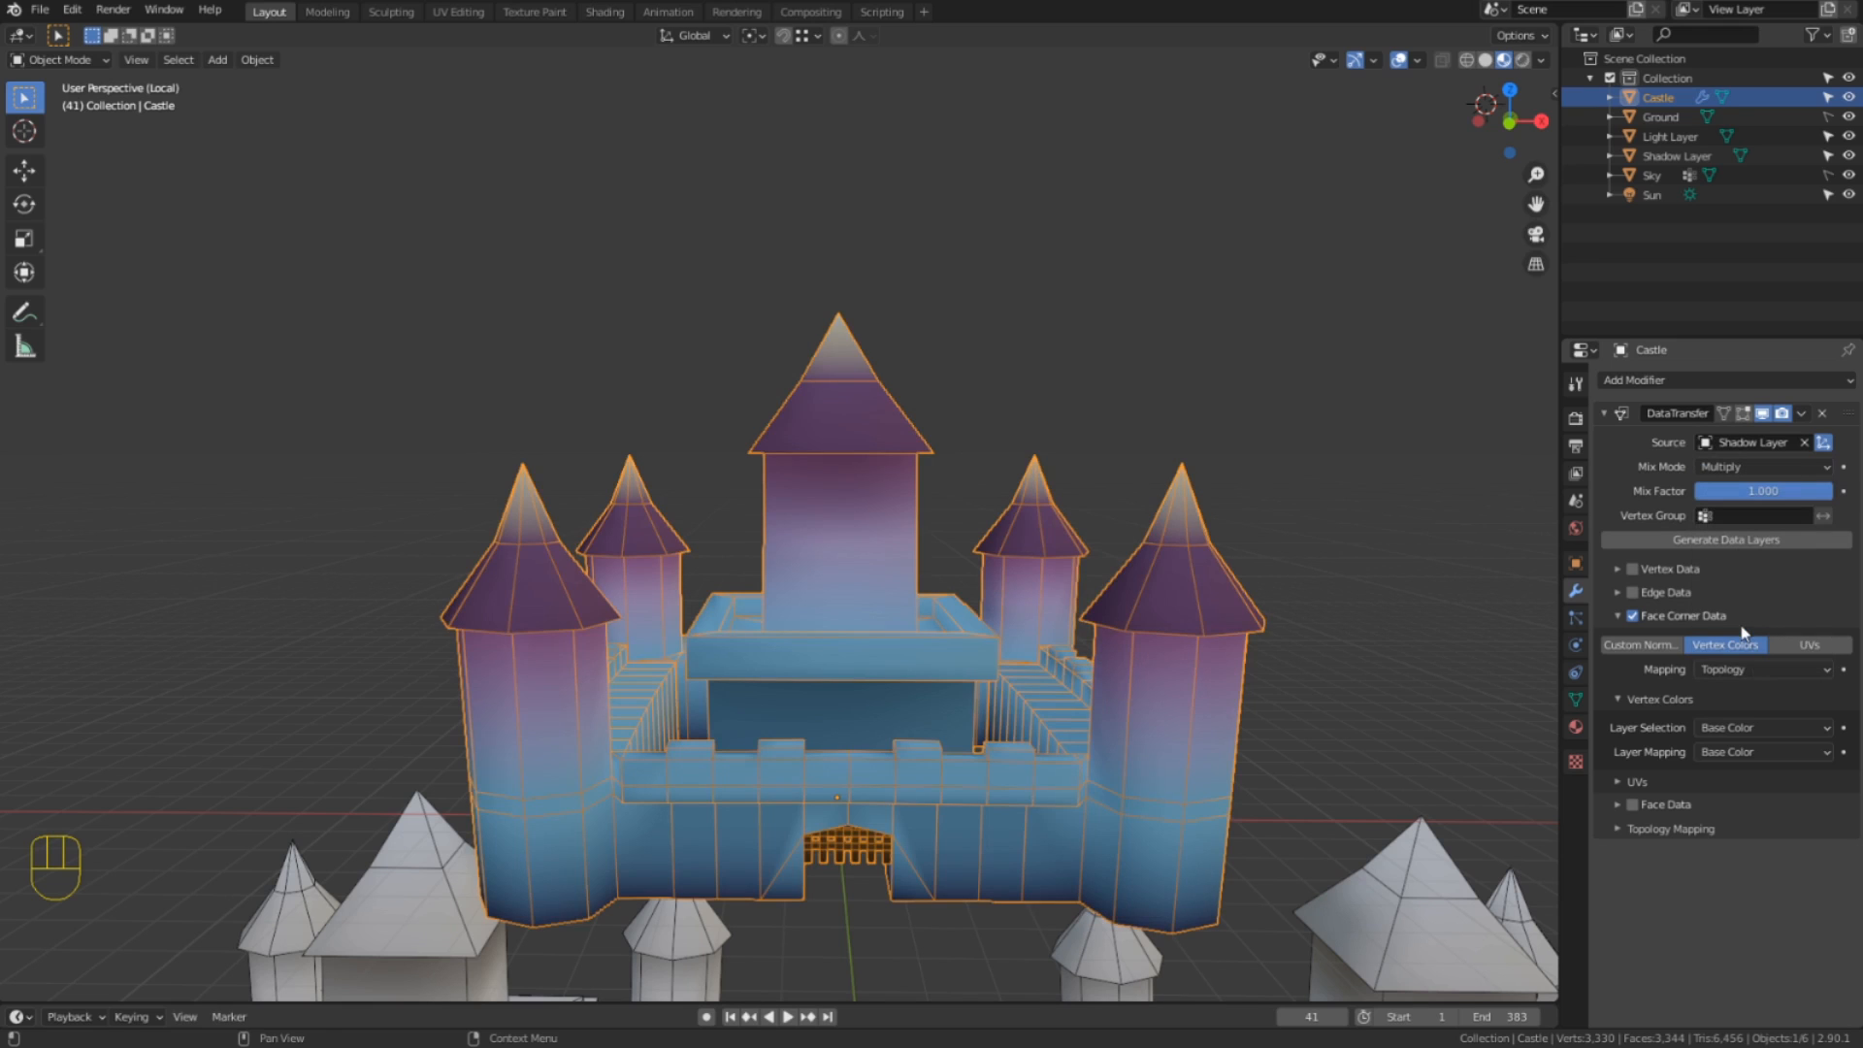
{"action": "middle_click_drag", "start_coordinate": [965, 691], "coordinate": [1025, 536], "text": "shift"}
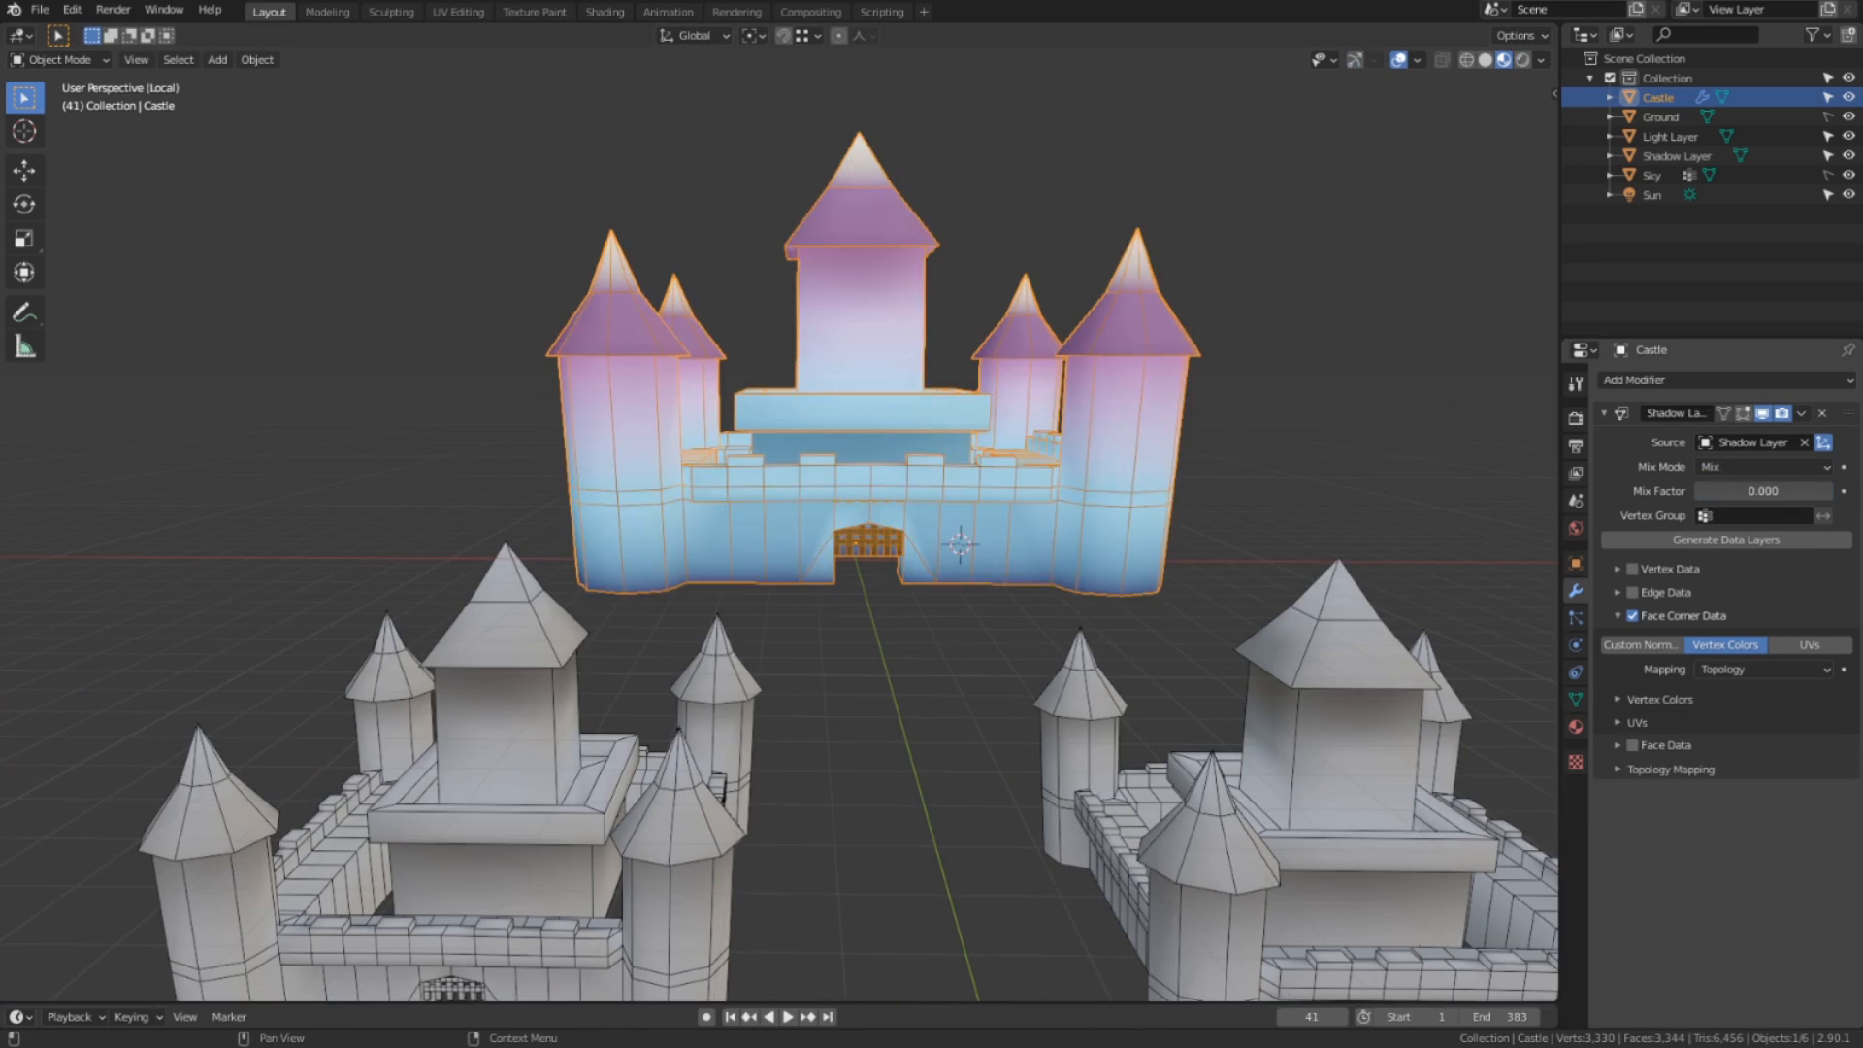
Try the Add, Subtract and Multiply mix modes on the castle's Shadow Layer transfer while varying the mix factor.
{"action": "left_click", "coordinate": [1803, 469]}
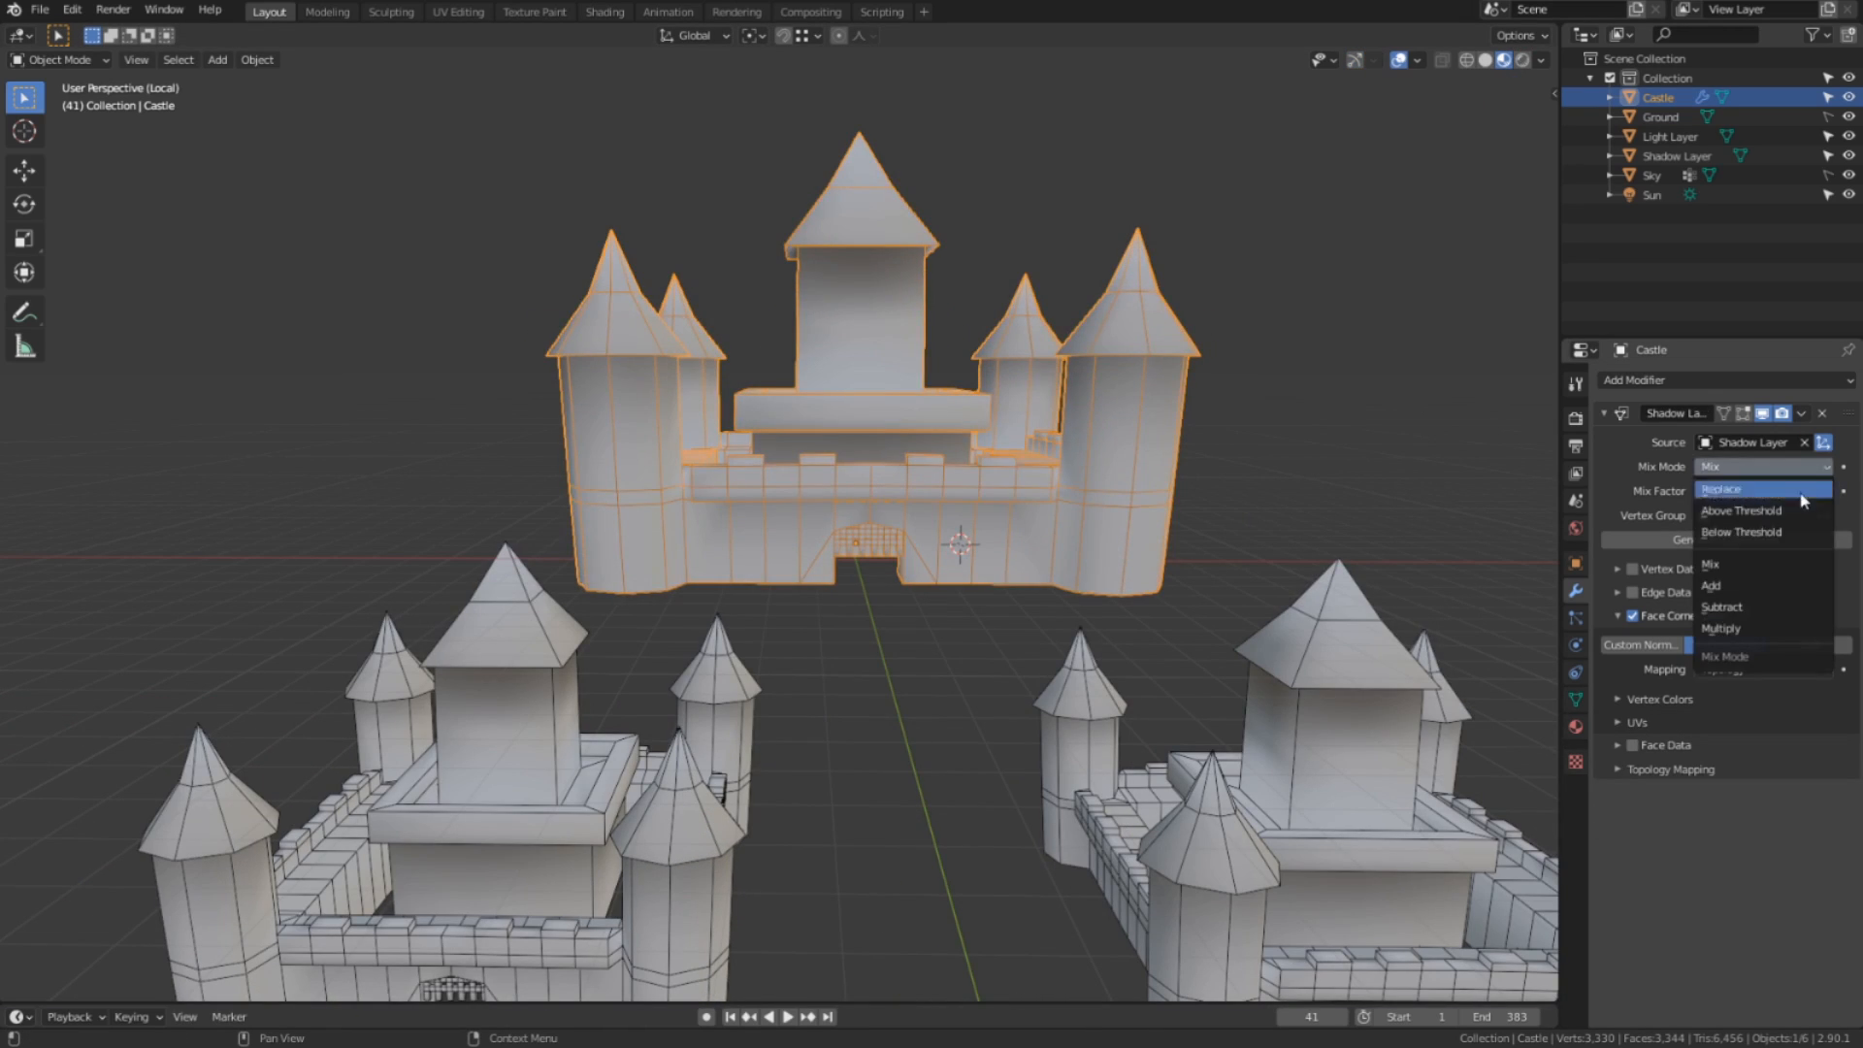
{"action": "left_click", "coordinate": [1763, 585]}
{"action": "mouse_move", "coordinate": [1794, 497]}
{"action": "left_mouse_down"}
{"action": "mouse_move", "coordinate": [1656, 497]}
{"action": "mouse_move", "coordinate": [1794, 497]}
{"action": "left_mouse_up"}
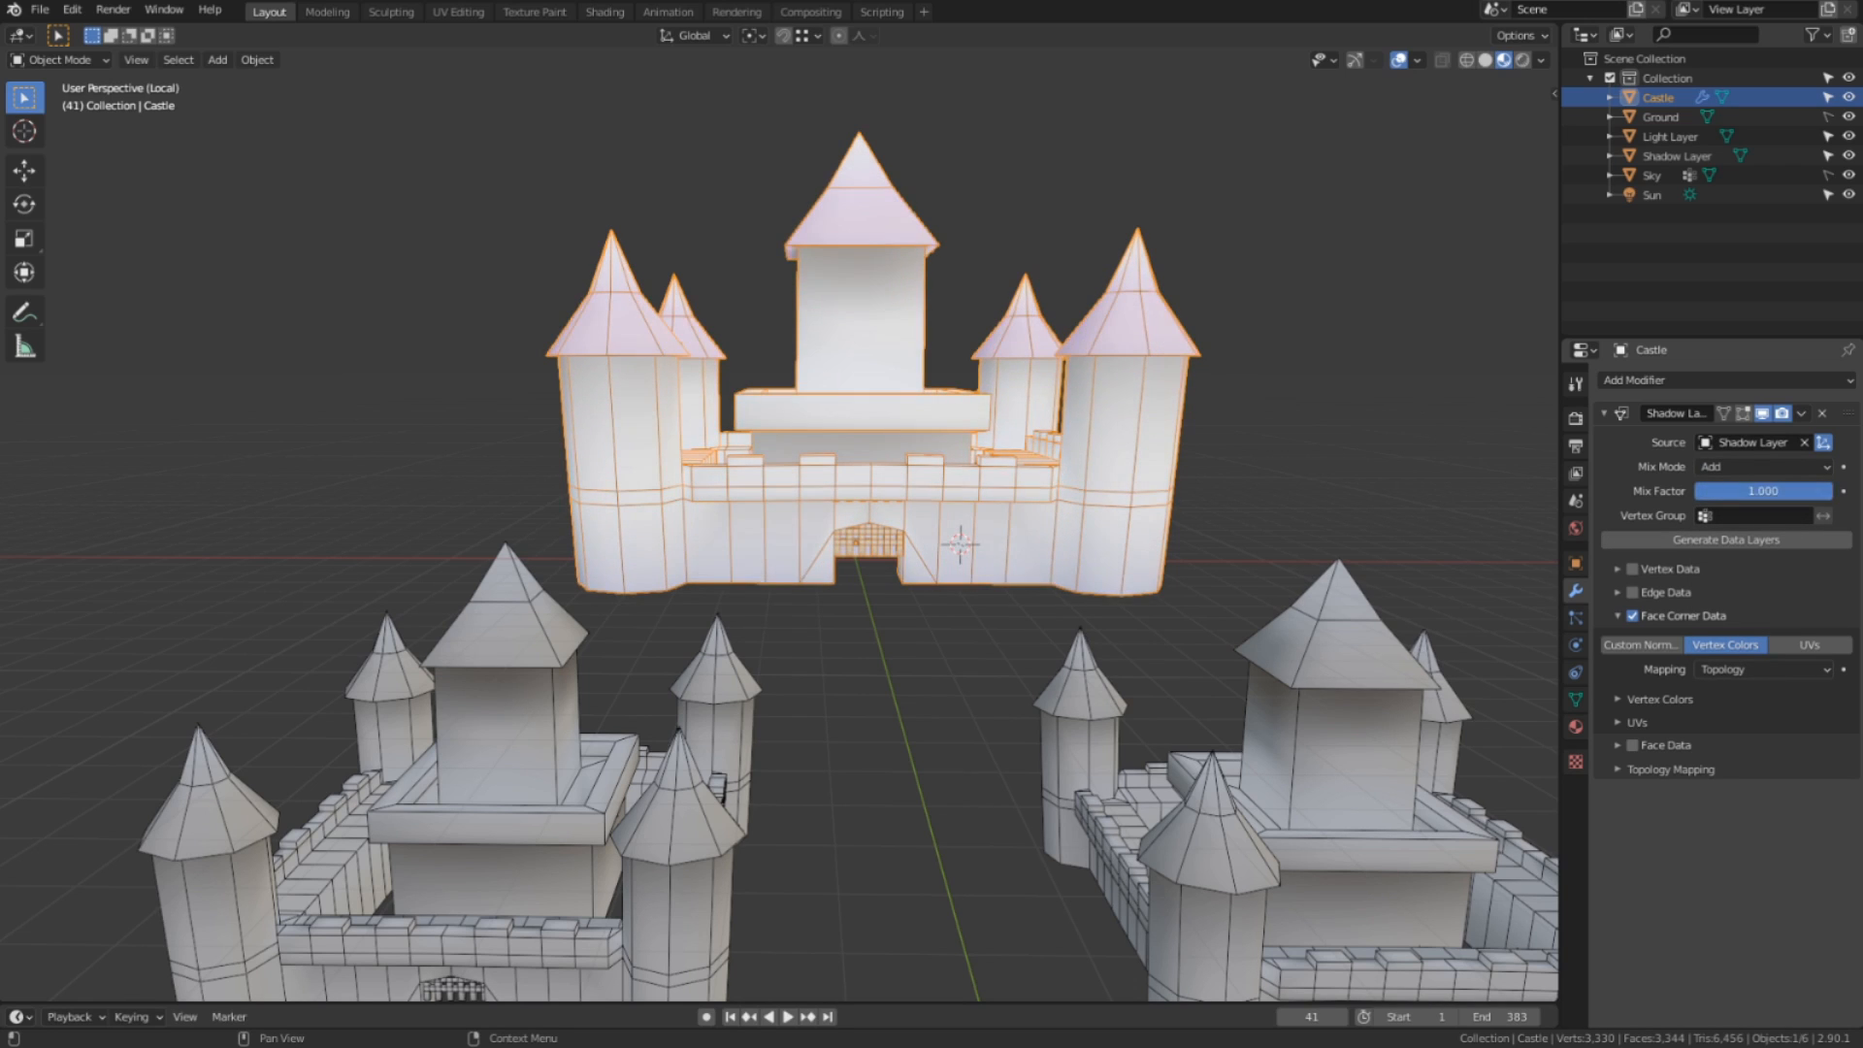
{"action": "left_click", "coordinate": [1793, 469]}
{"action": "left_click", "coordinate": [1747, 593]}
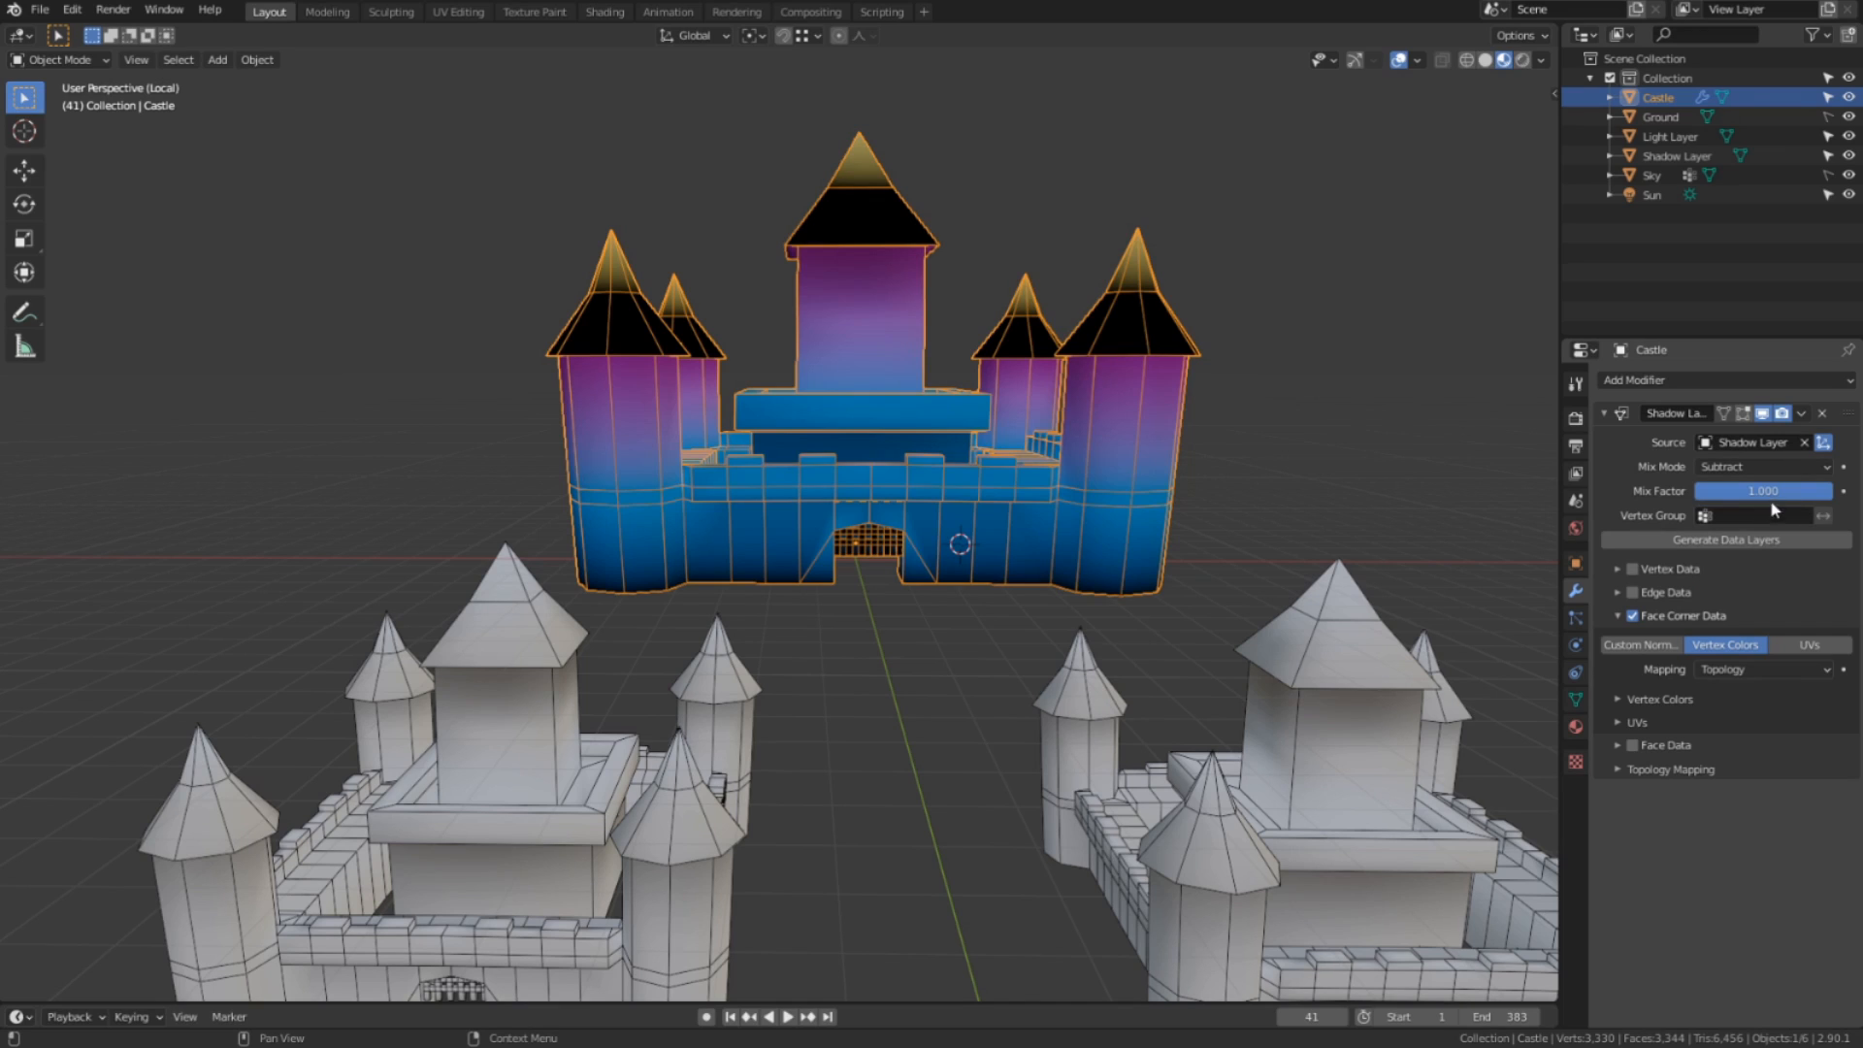
{"action": "mouse_move", "coordinate": [1773, 509]}
{"action": "left_mouse_down"}
{"action": "mouse_move", "coordinate": [1653, 510]}
{"action": "mouse_move", "coordinate": [1752, 510]}
{"action": "left_mouse_up"}
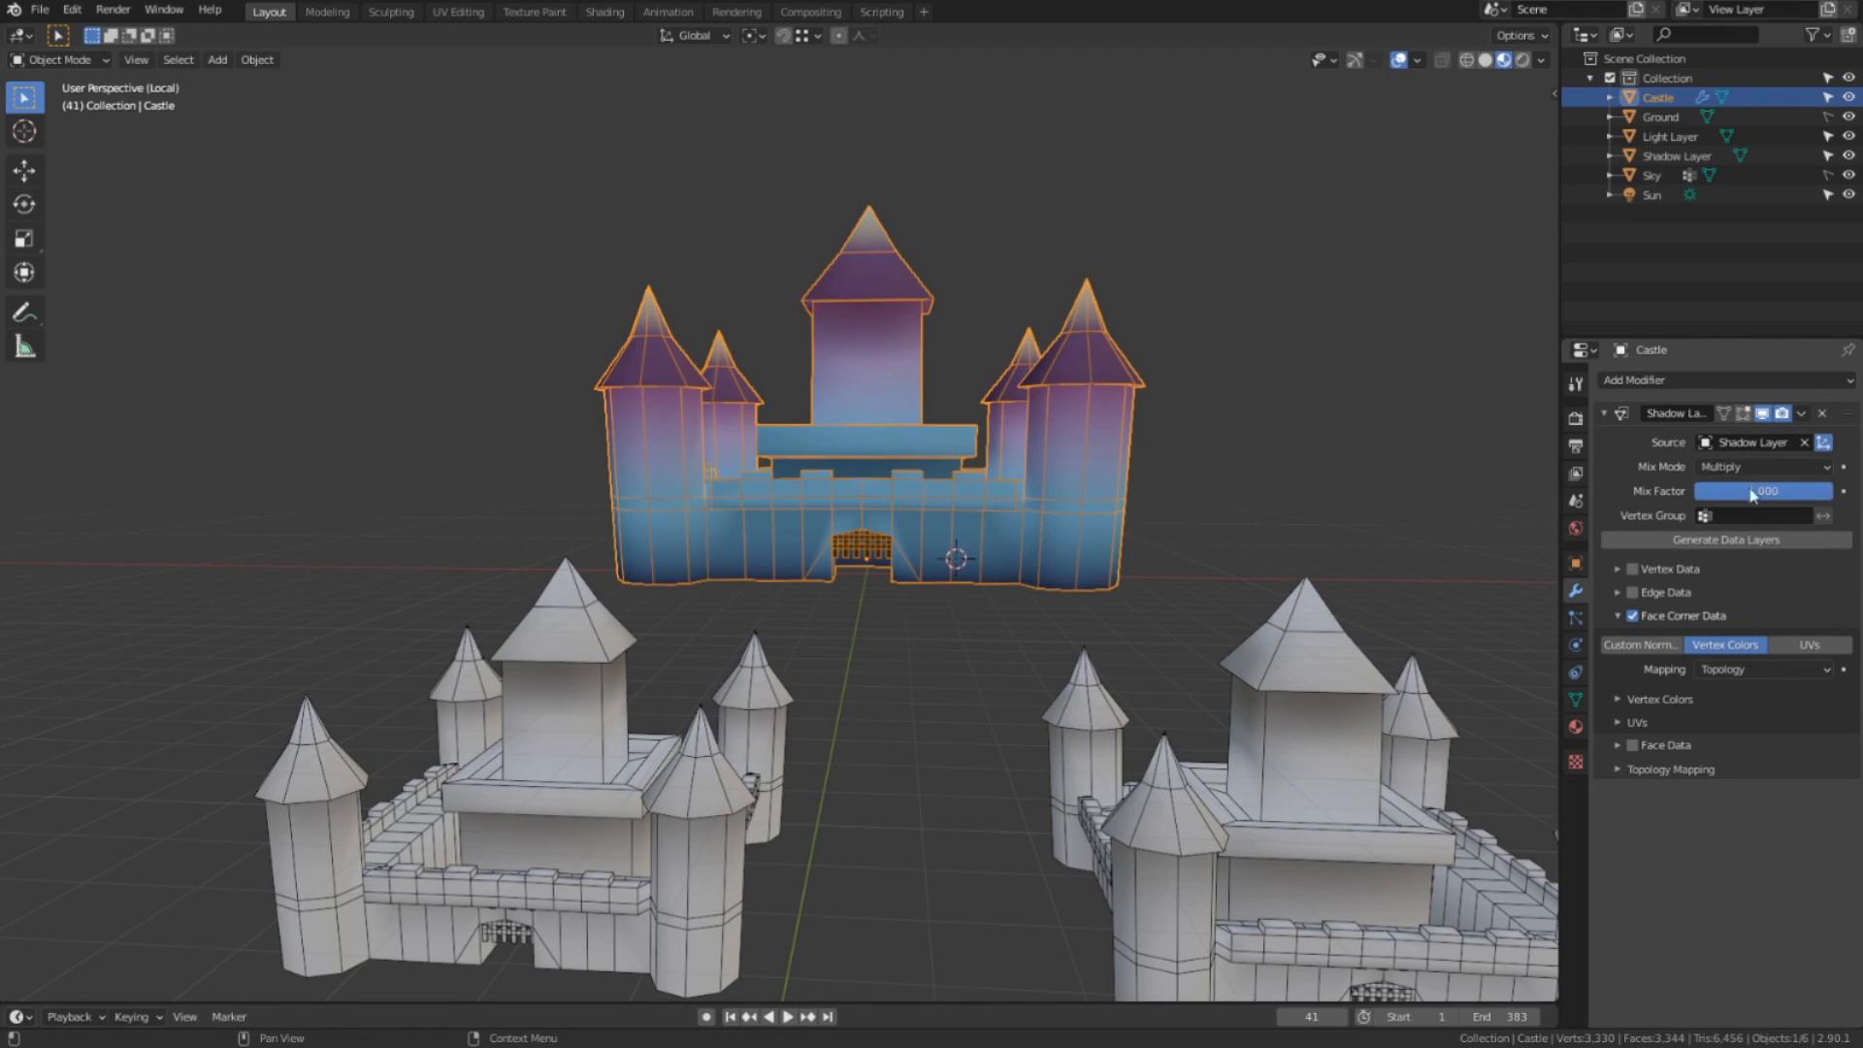
{"action": "left_click_drag", "start_coordinate": [1794, 495], "coordinate": [1587, 492]}
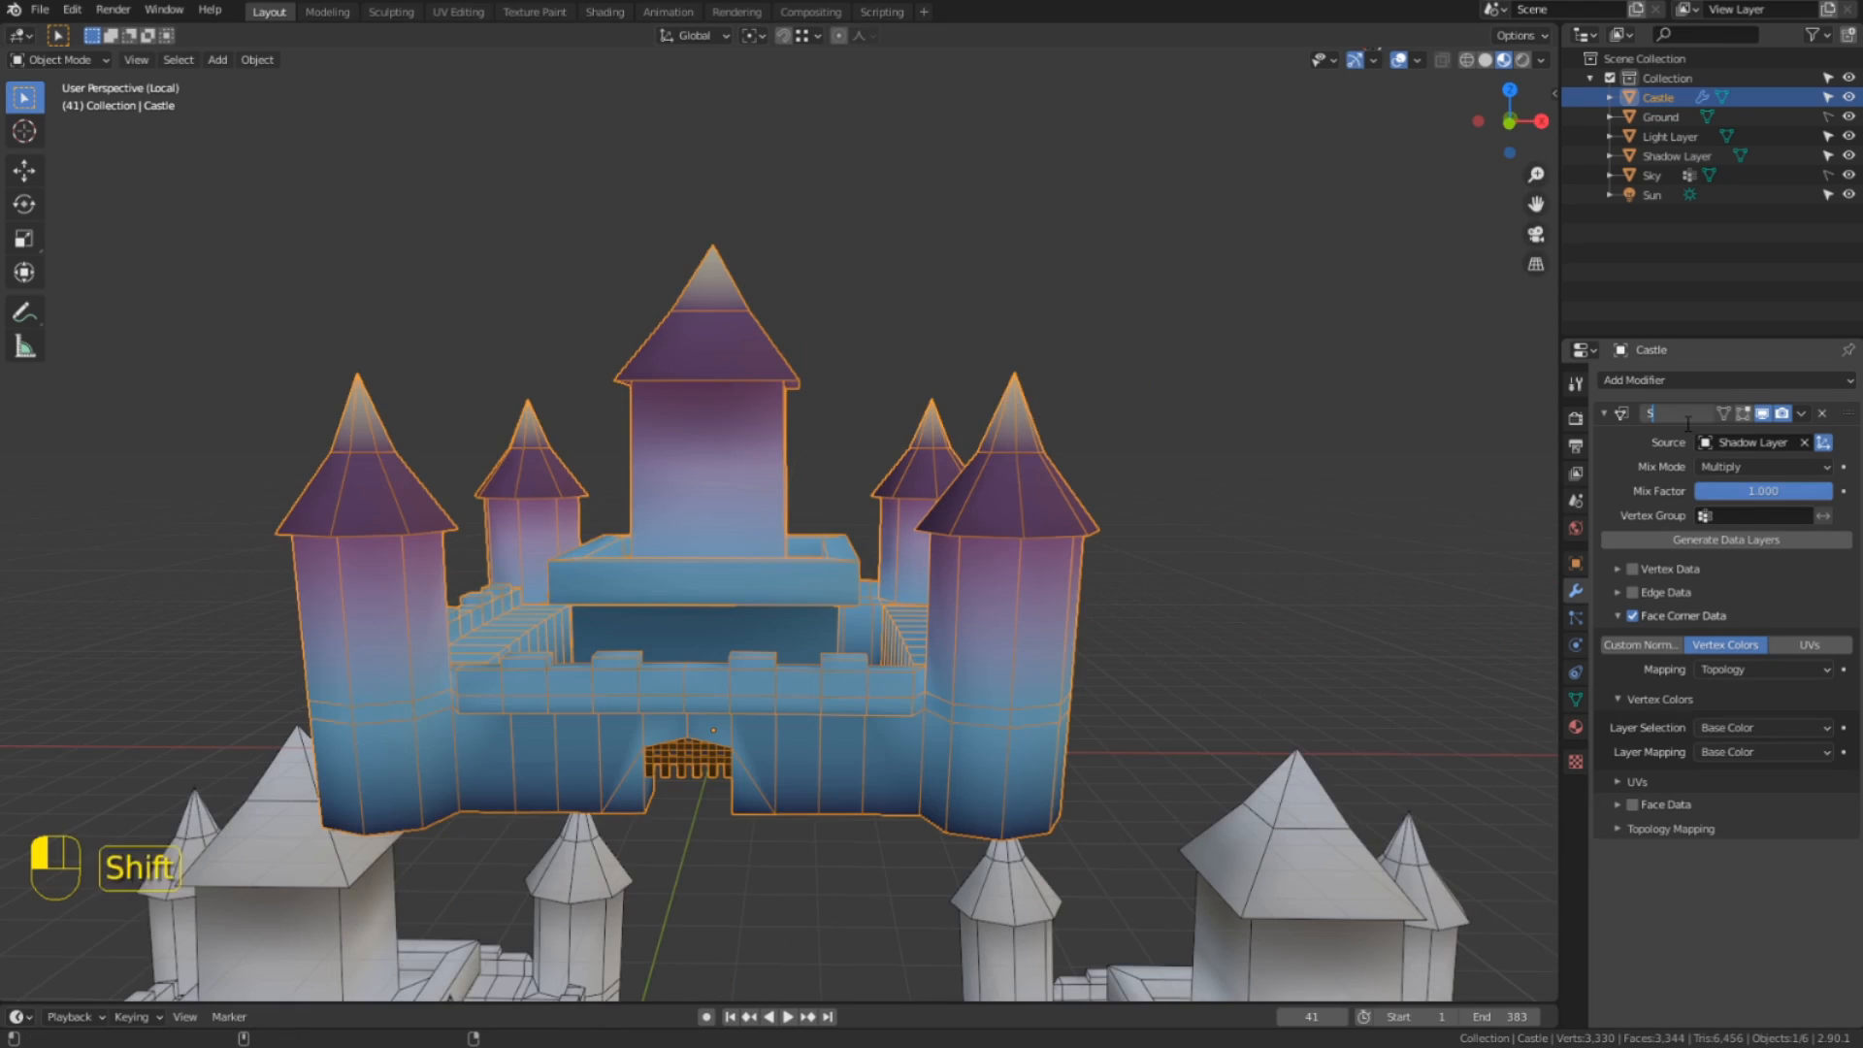
Rename the castle's Data Transfer modifier as Shadow Layer.
{"action": "left_click", "coordinate": [1687, 424]}
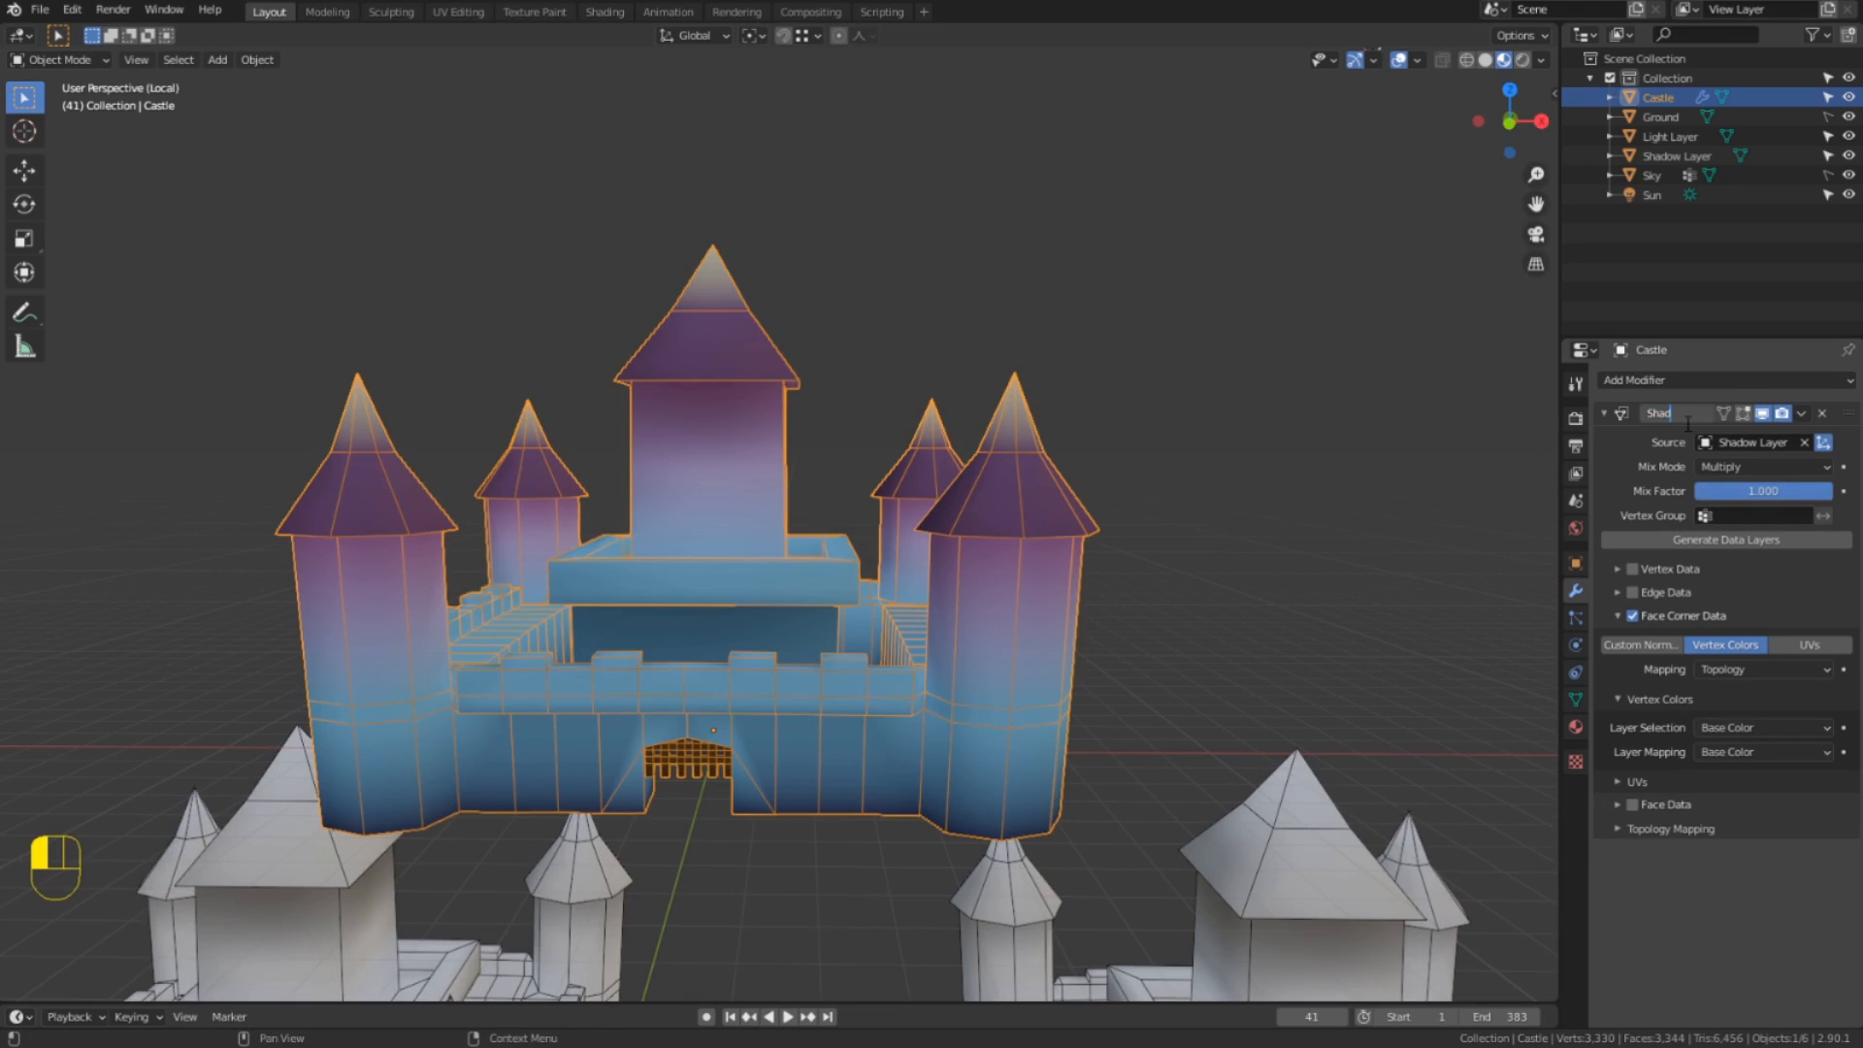
{"action": "type", "text": "Shadow Layer"}
{"action": "key", "text": "Return"}
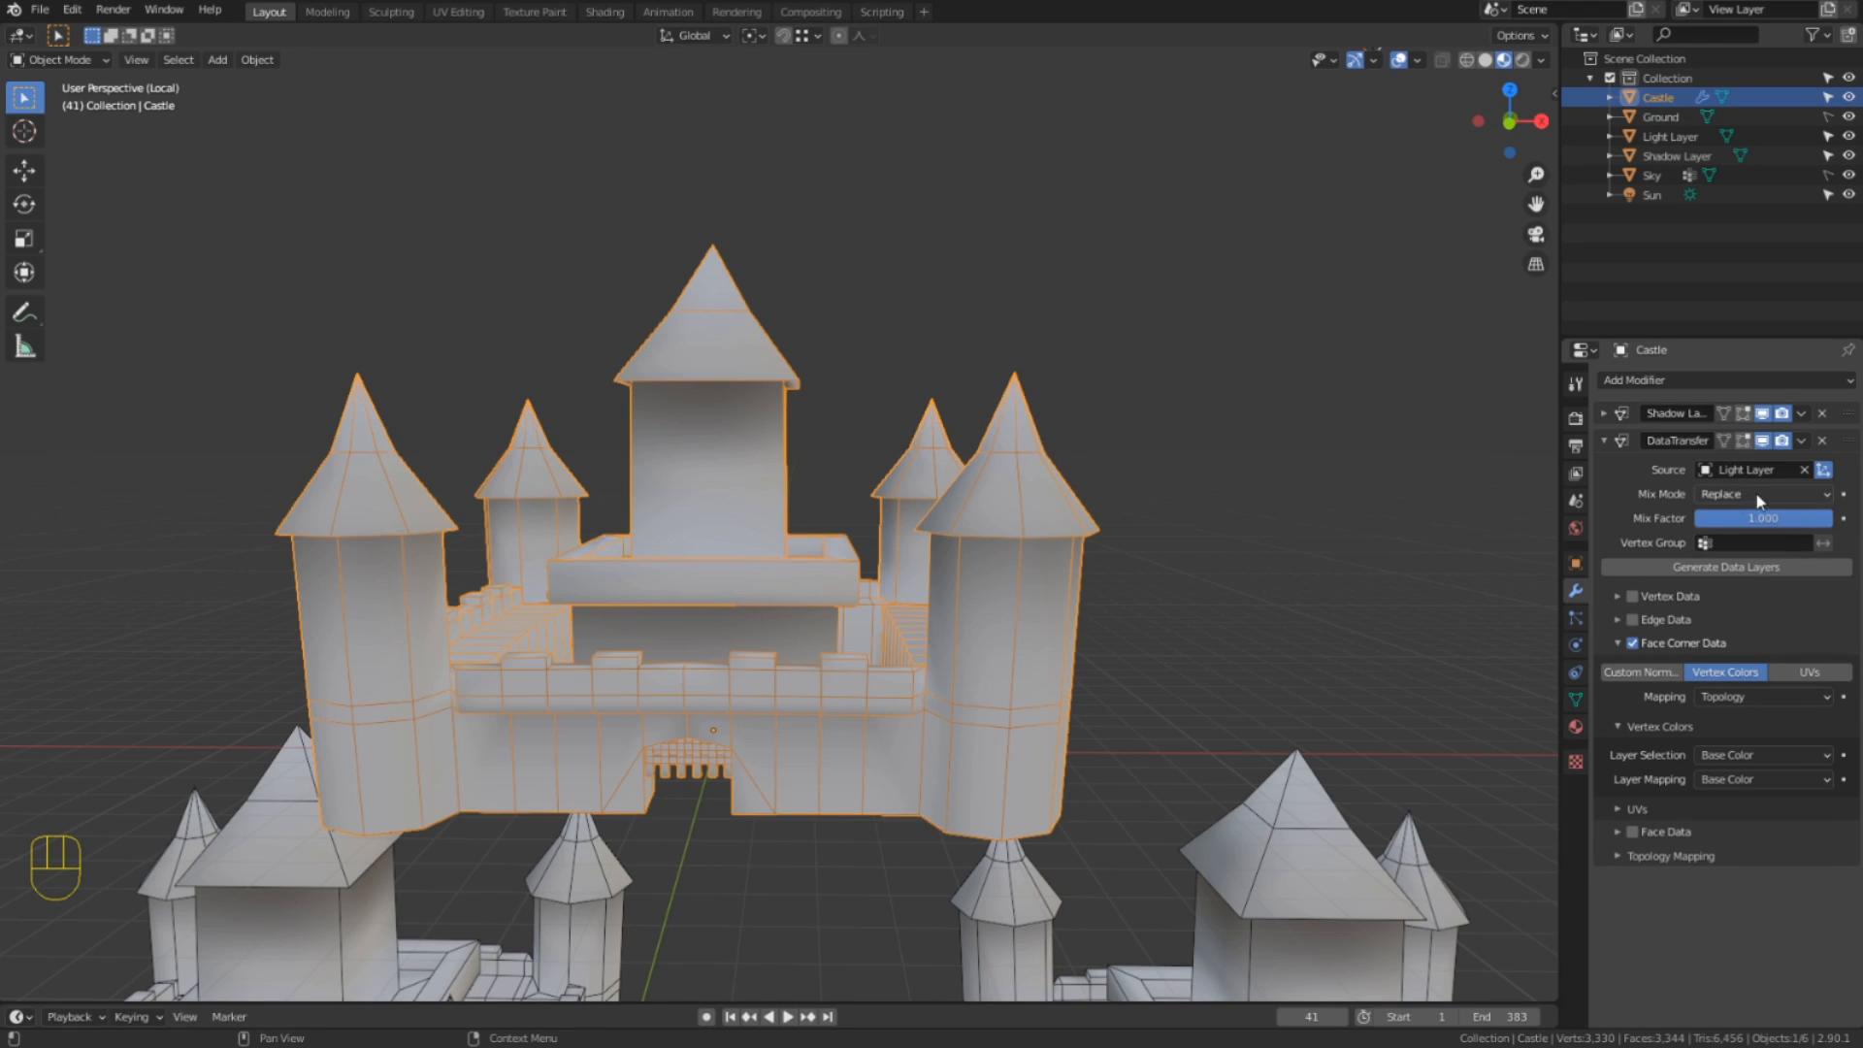
Set the mix mode of the second Data Transfer modifier, sourced from Light Layer, to Add and vary its mix factor.
{"action": "left_click", "coordinate": [1756, 493]}
{"action": "left_click", "coordinate": [1727, 614]}
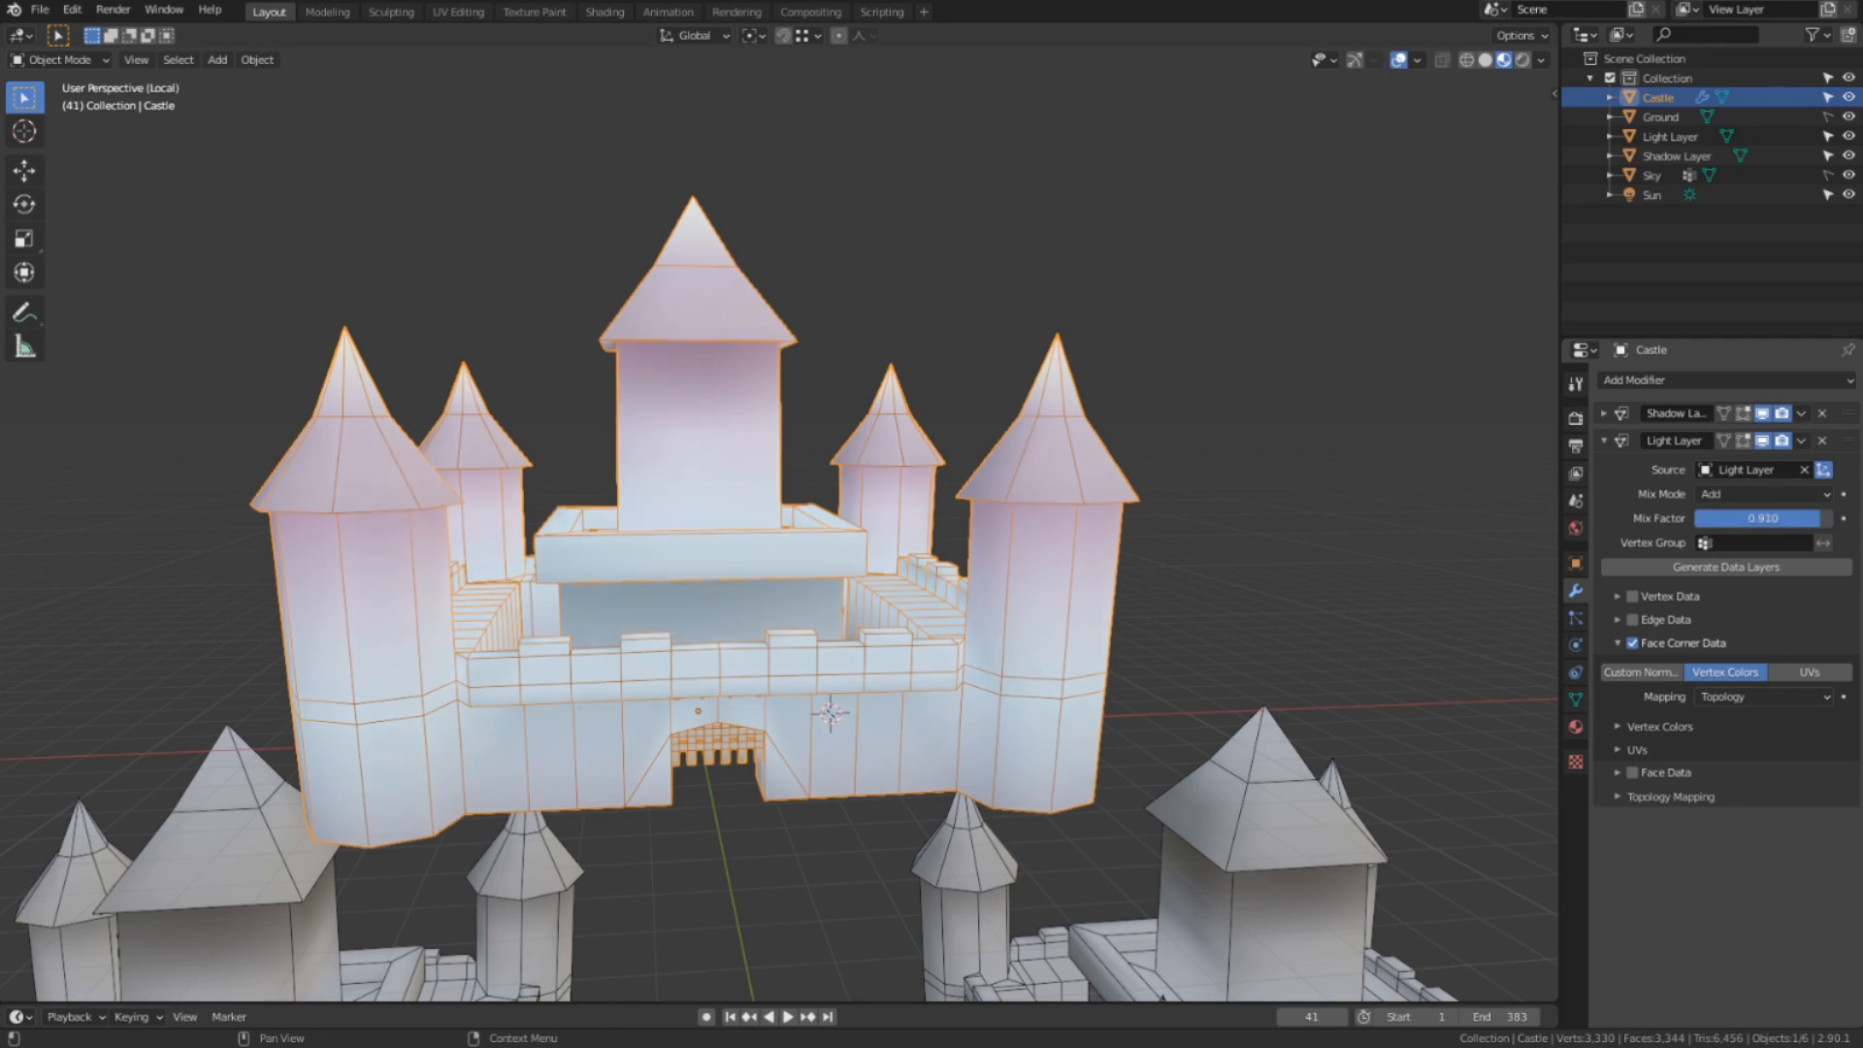
{"action": "left_click_drag", "start_coordinate": [1820, 518], "coordinate": [1695, 518]}
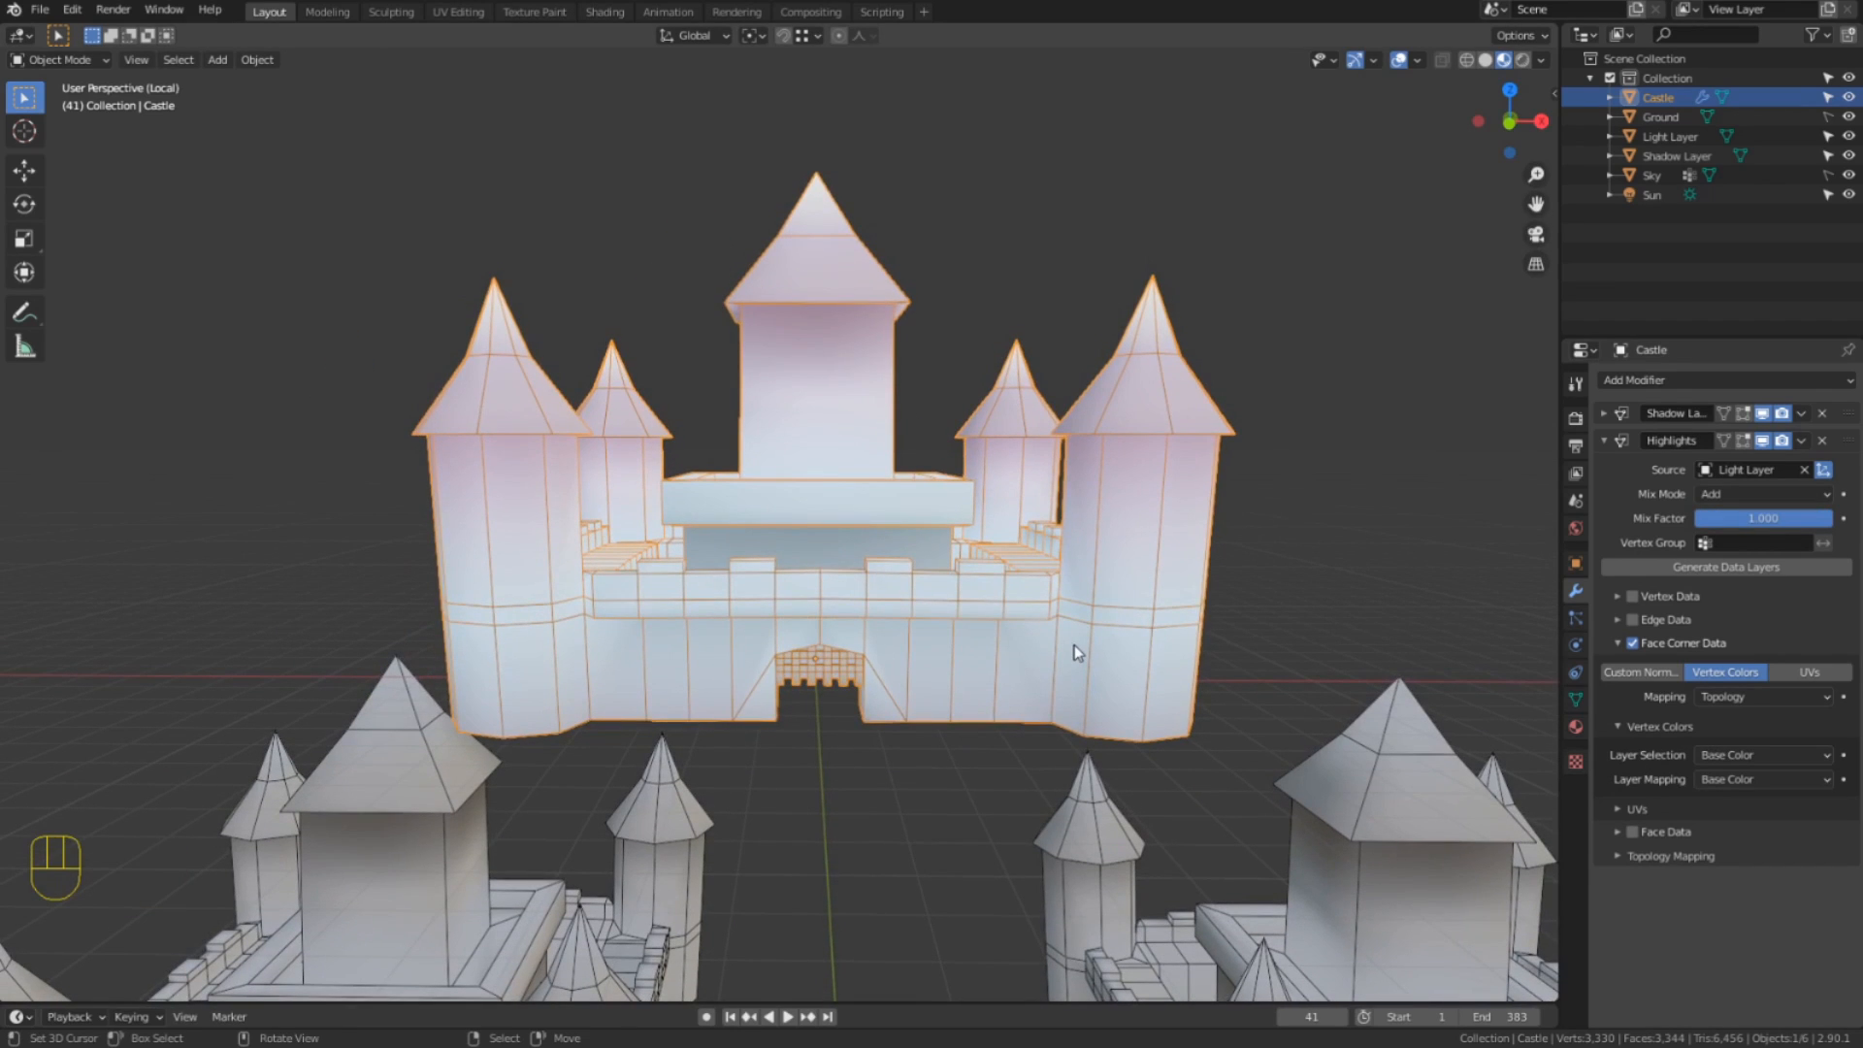
Set the paint color to white in Vertex Paint and fill the whole Shadow Layer castle with it.
{"action": "left_click", "coordinate": [1074, 671]}
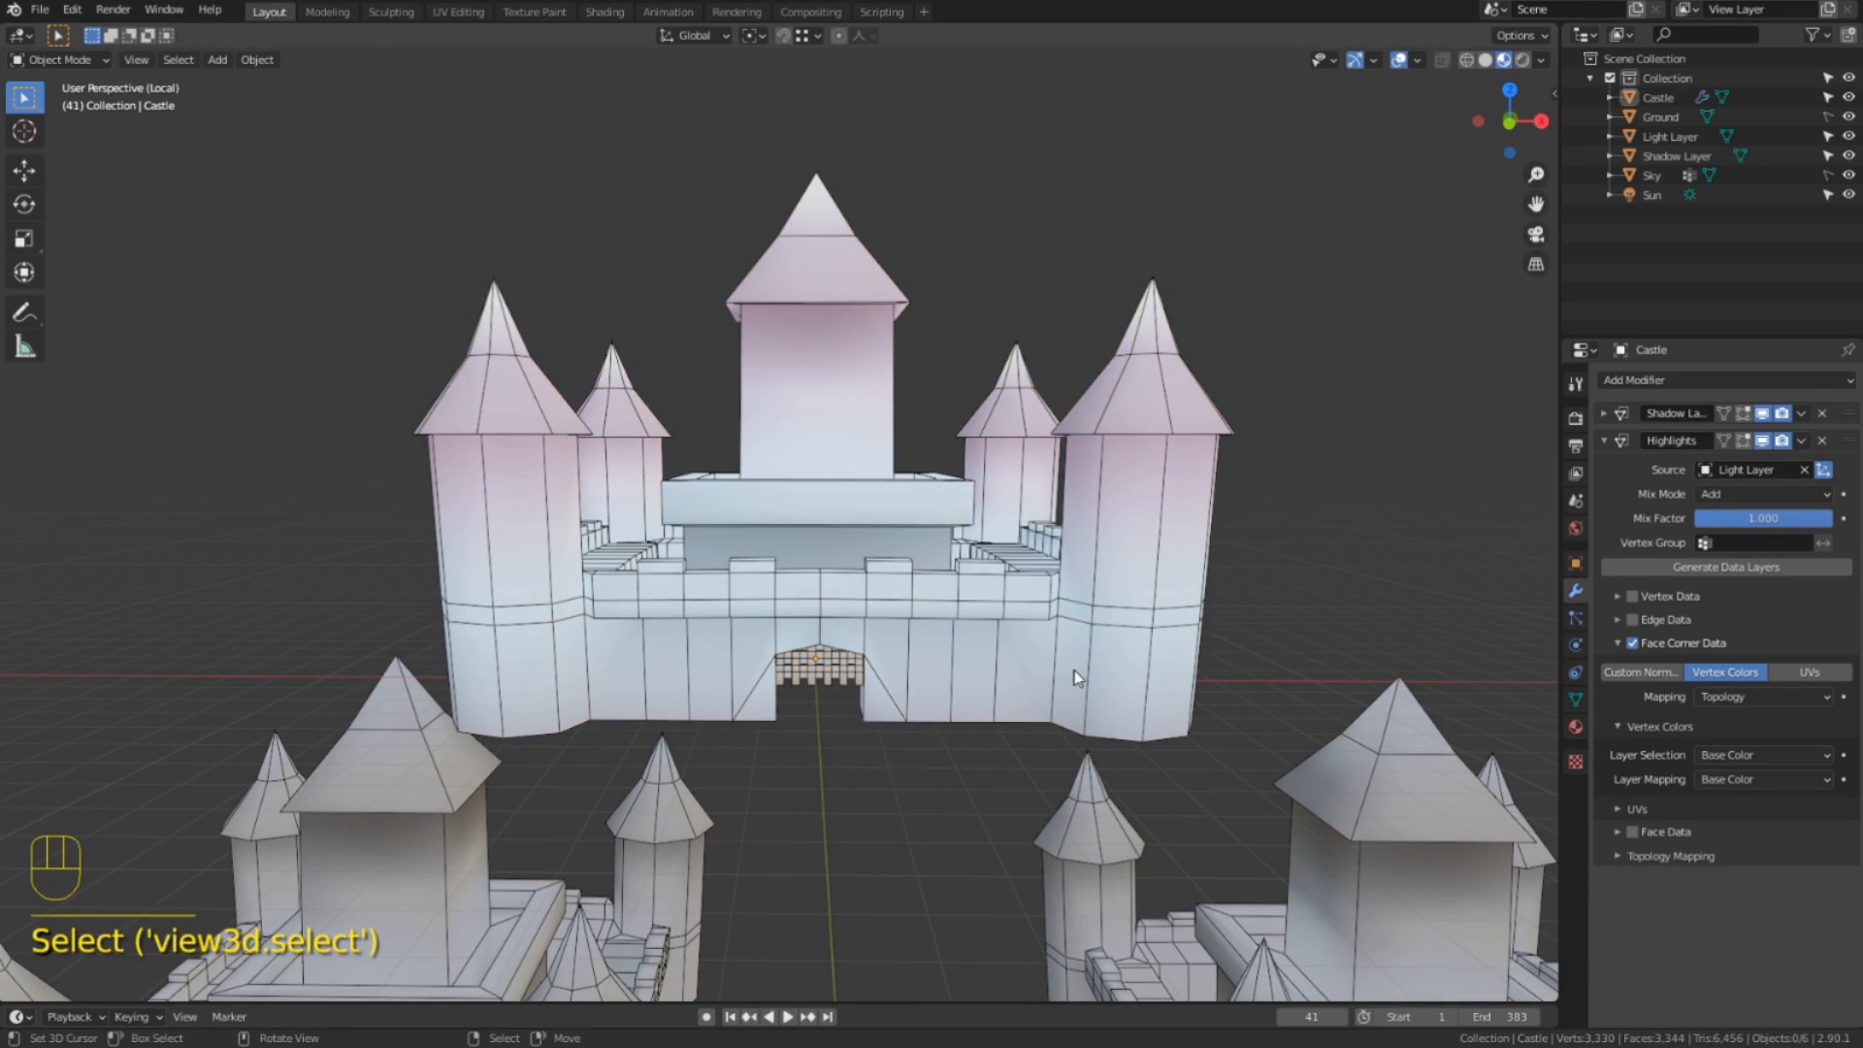
{"action": "scroll", "coordinate": [786, 749], "scroll_direction": "down", "scroll_amount": 2}
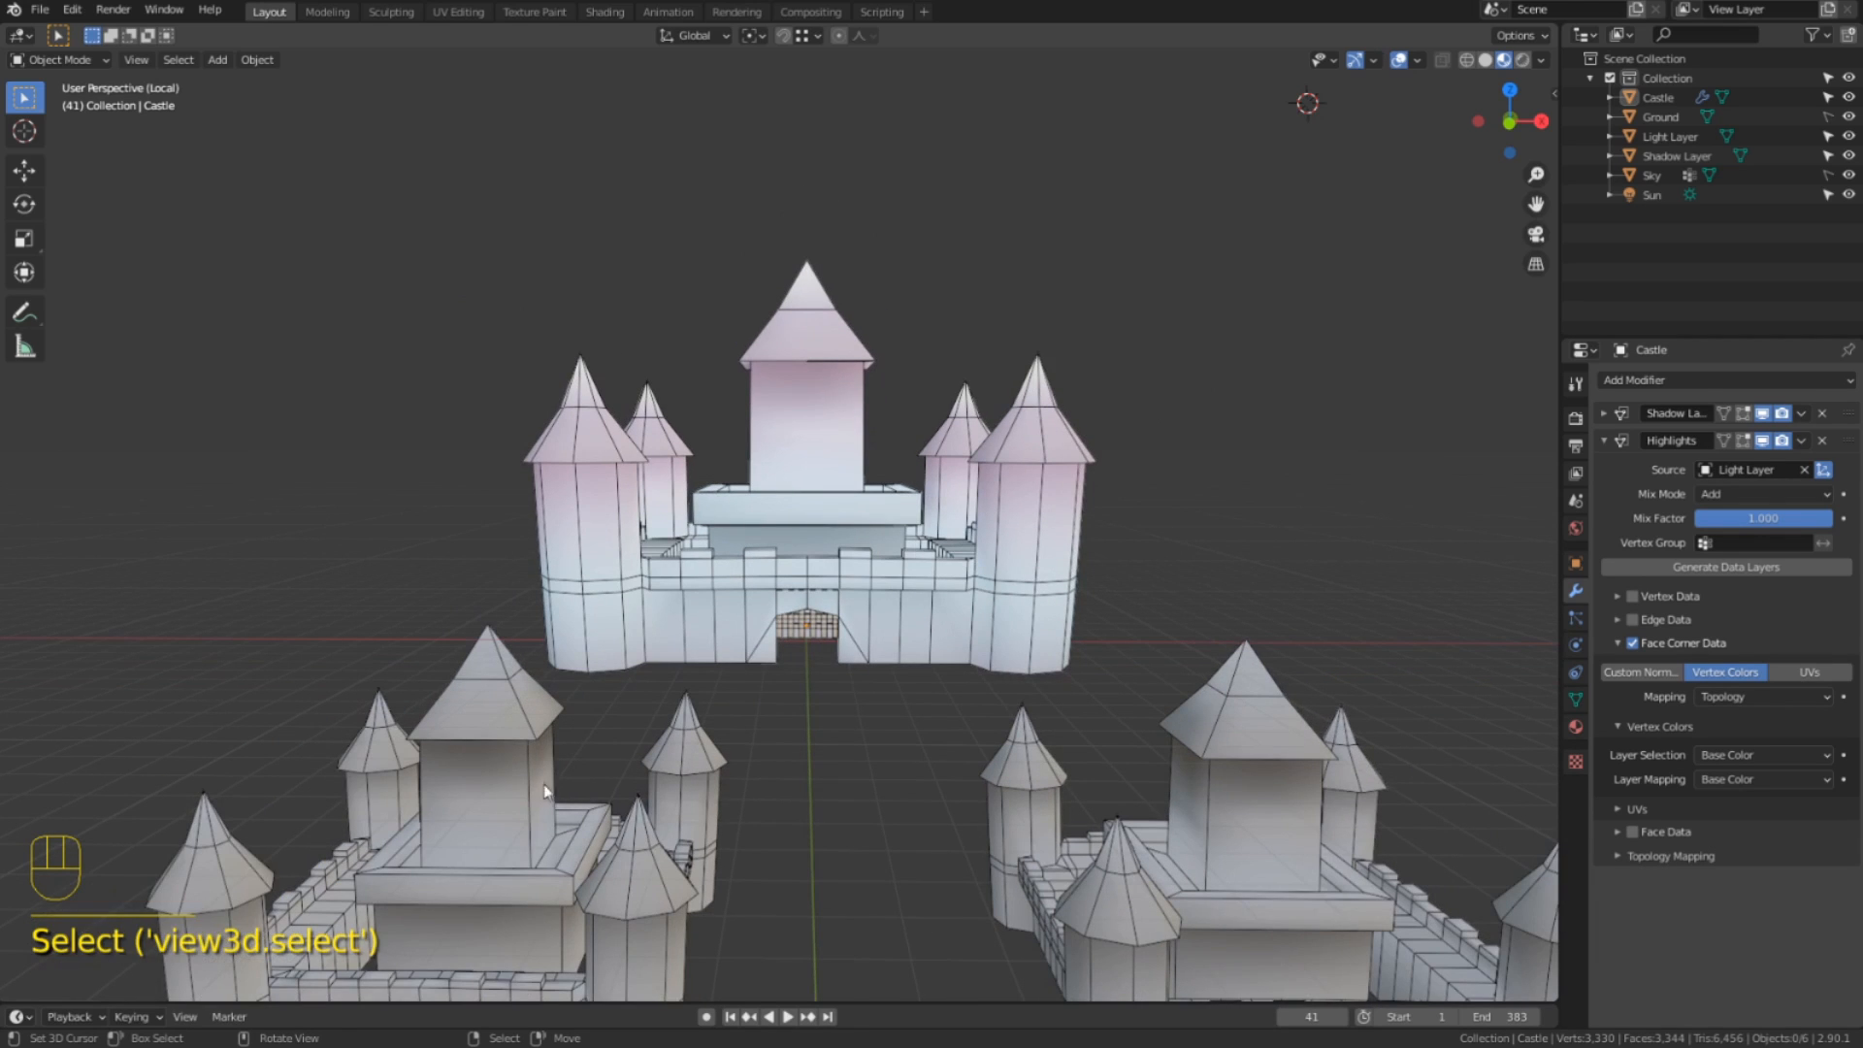
{"action": "middle_click", "coordinate": [534, 838], "text": "alt"}
{"action": "scroll", "coordinate": [610, 766], "scroll_direction": "up", "scroll_amount": 4}
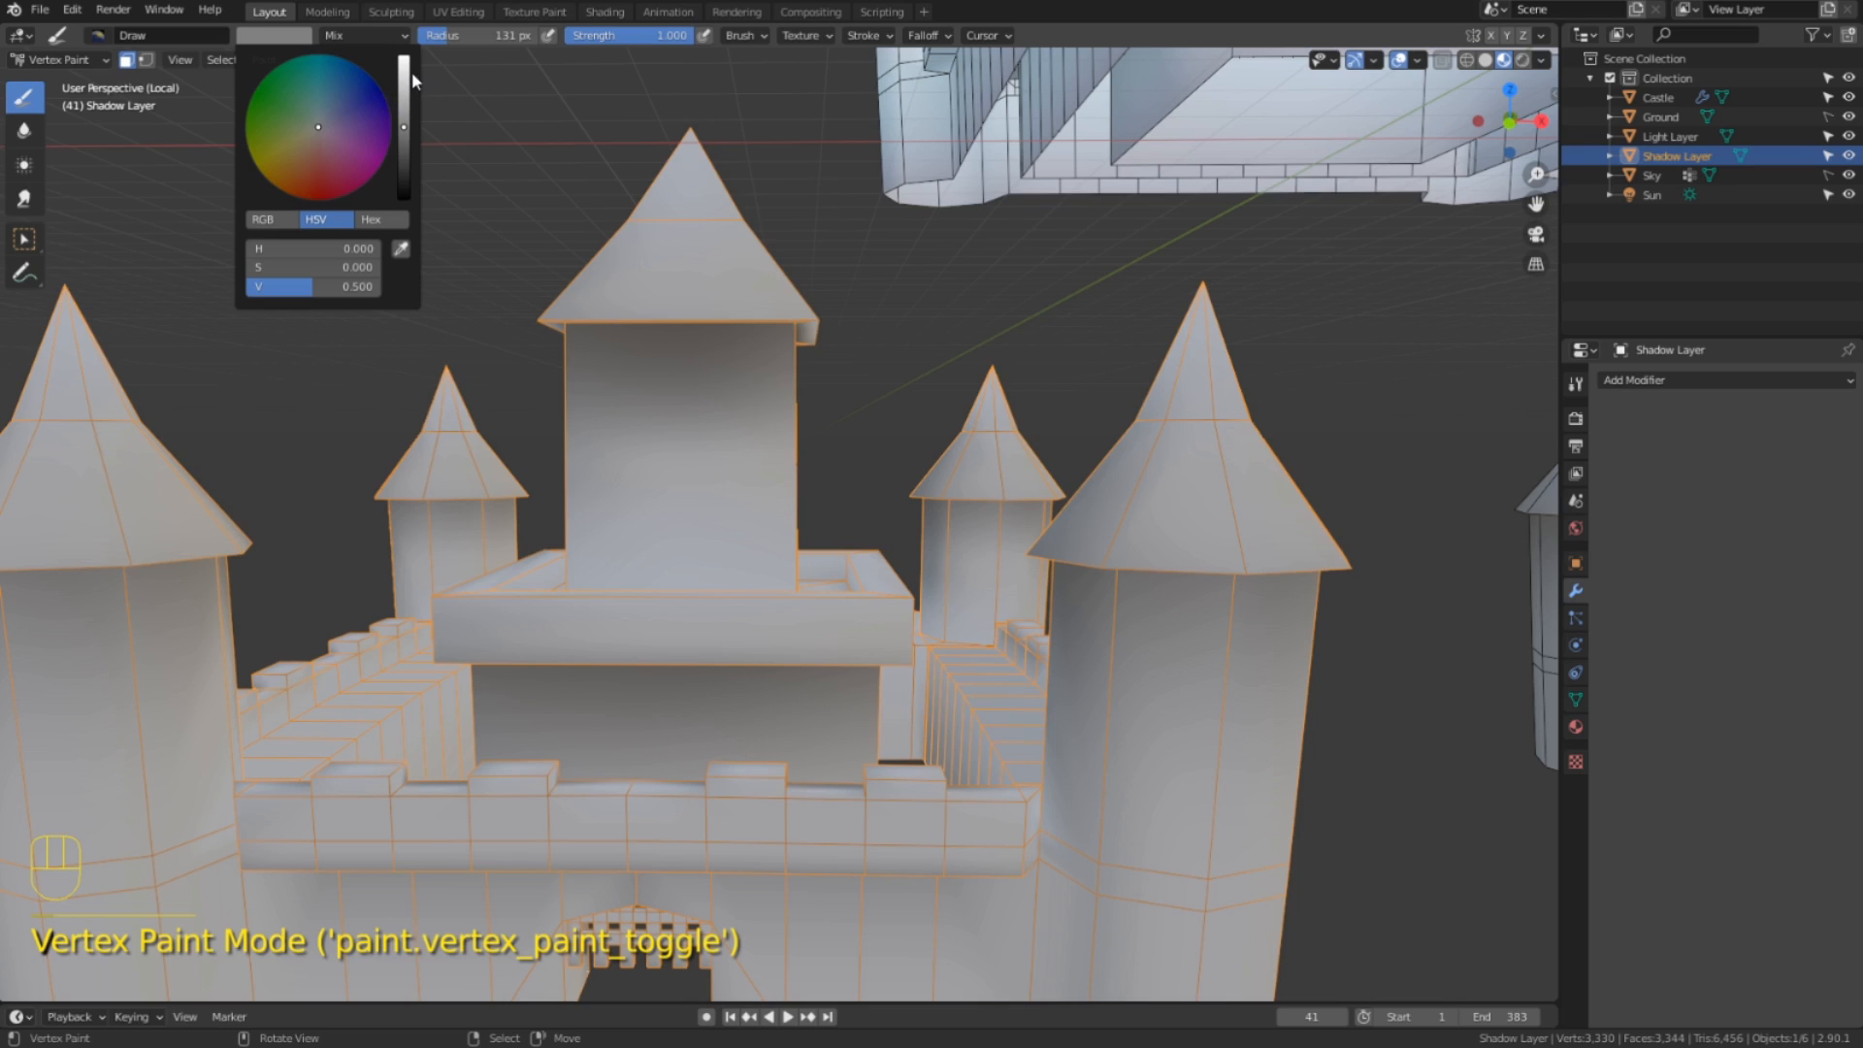
{"action": "left_click_drag", "start_coordinate": [405, 72], "coordinate": [405, 56]}
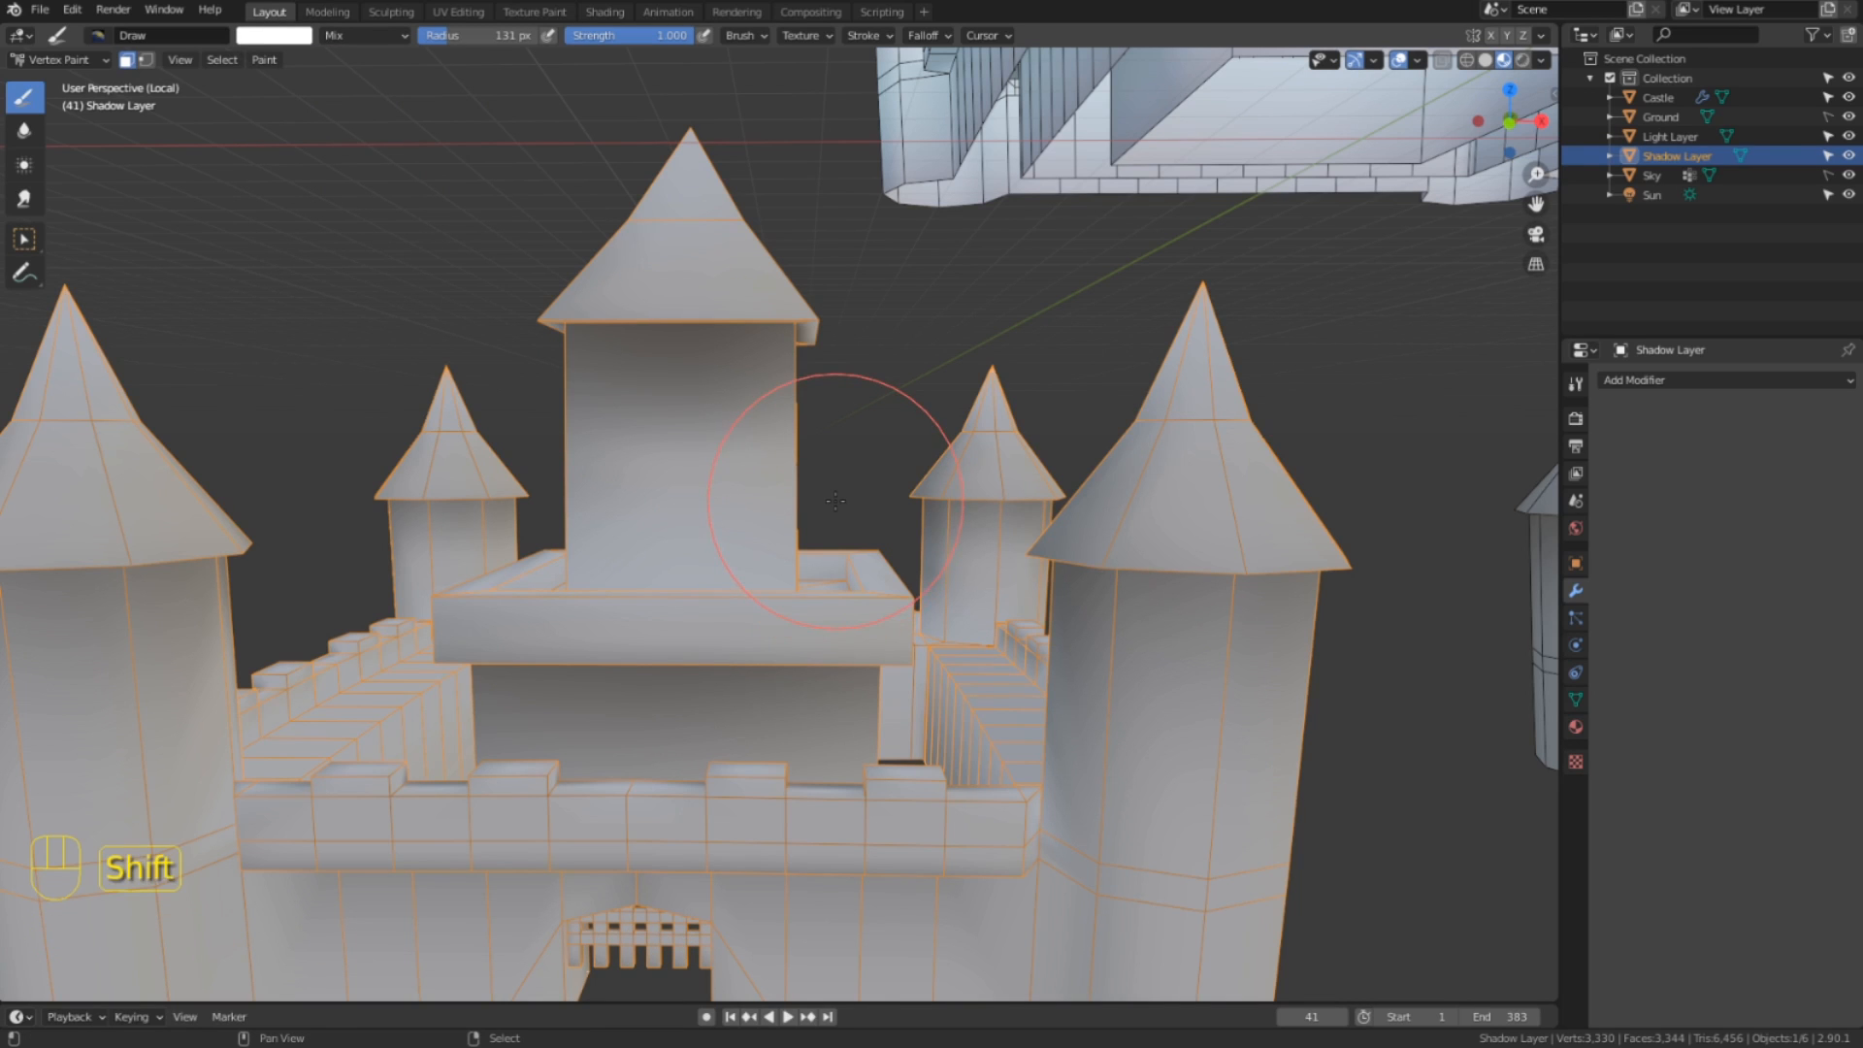
{"action": "key", "text": "shift+k"}
Set the paint color to black in Vertex Paint and fill the whole Light Layer castle with it.
{"action": "middle_click_drag", "start_coordinate": [923, 504], "coordinate": [1247, 516], "text": "shift"}
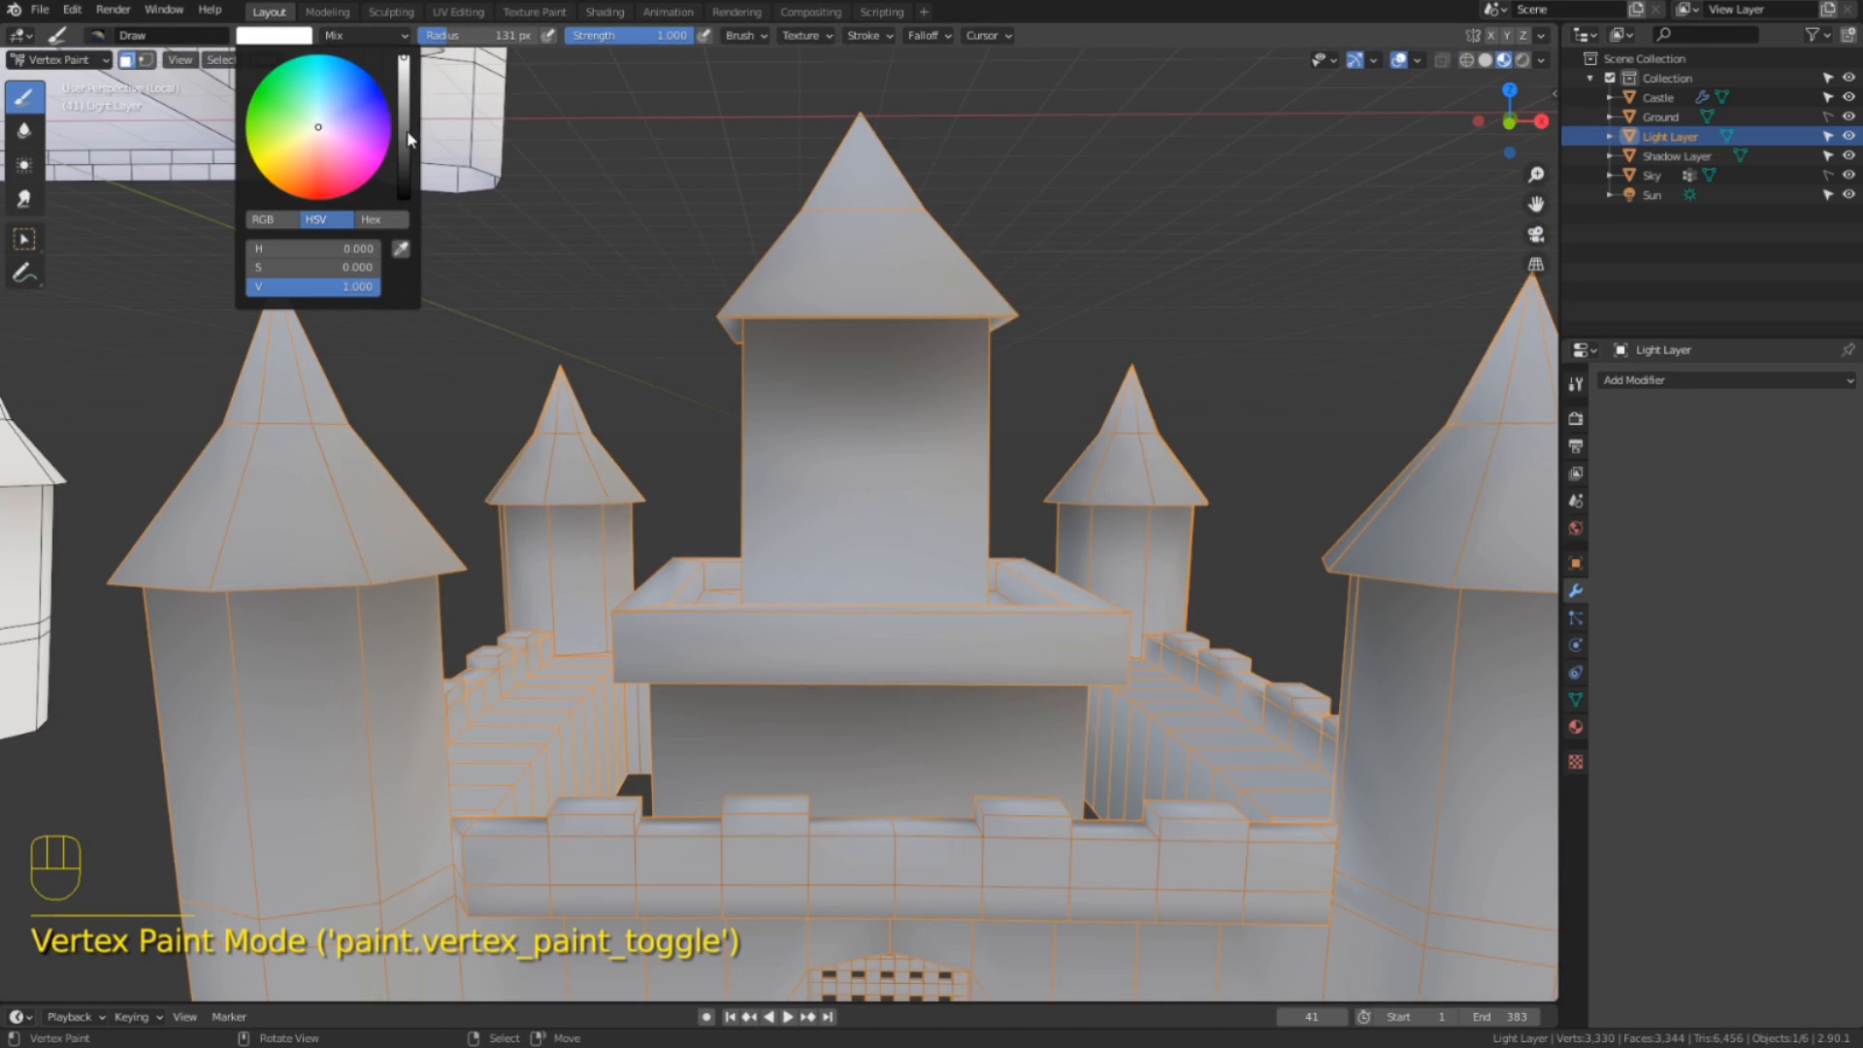
{"action": "left_click_drag", "start_coordinate": [405, 72], "coordinate": [404, 194]}
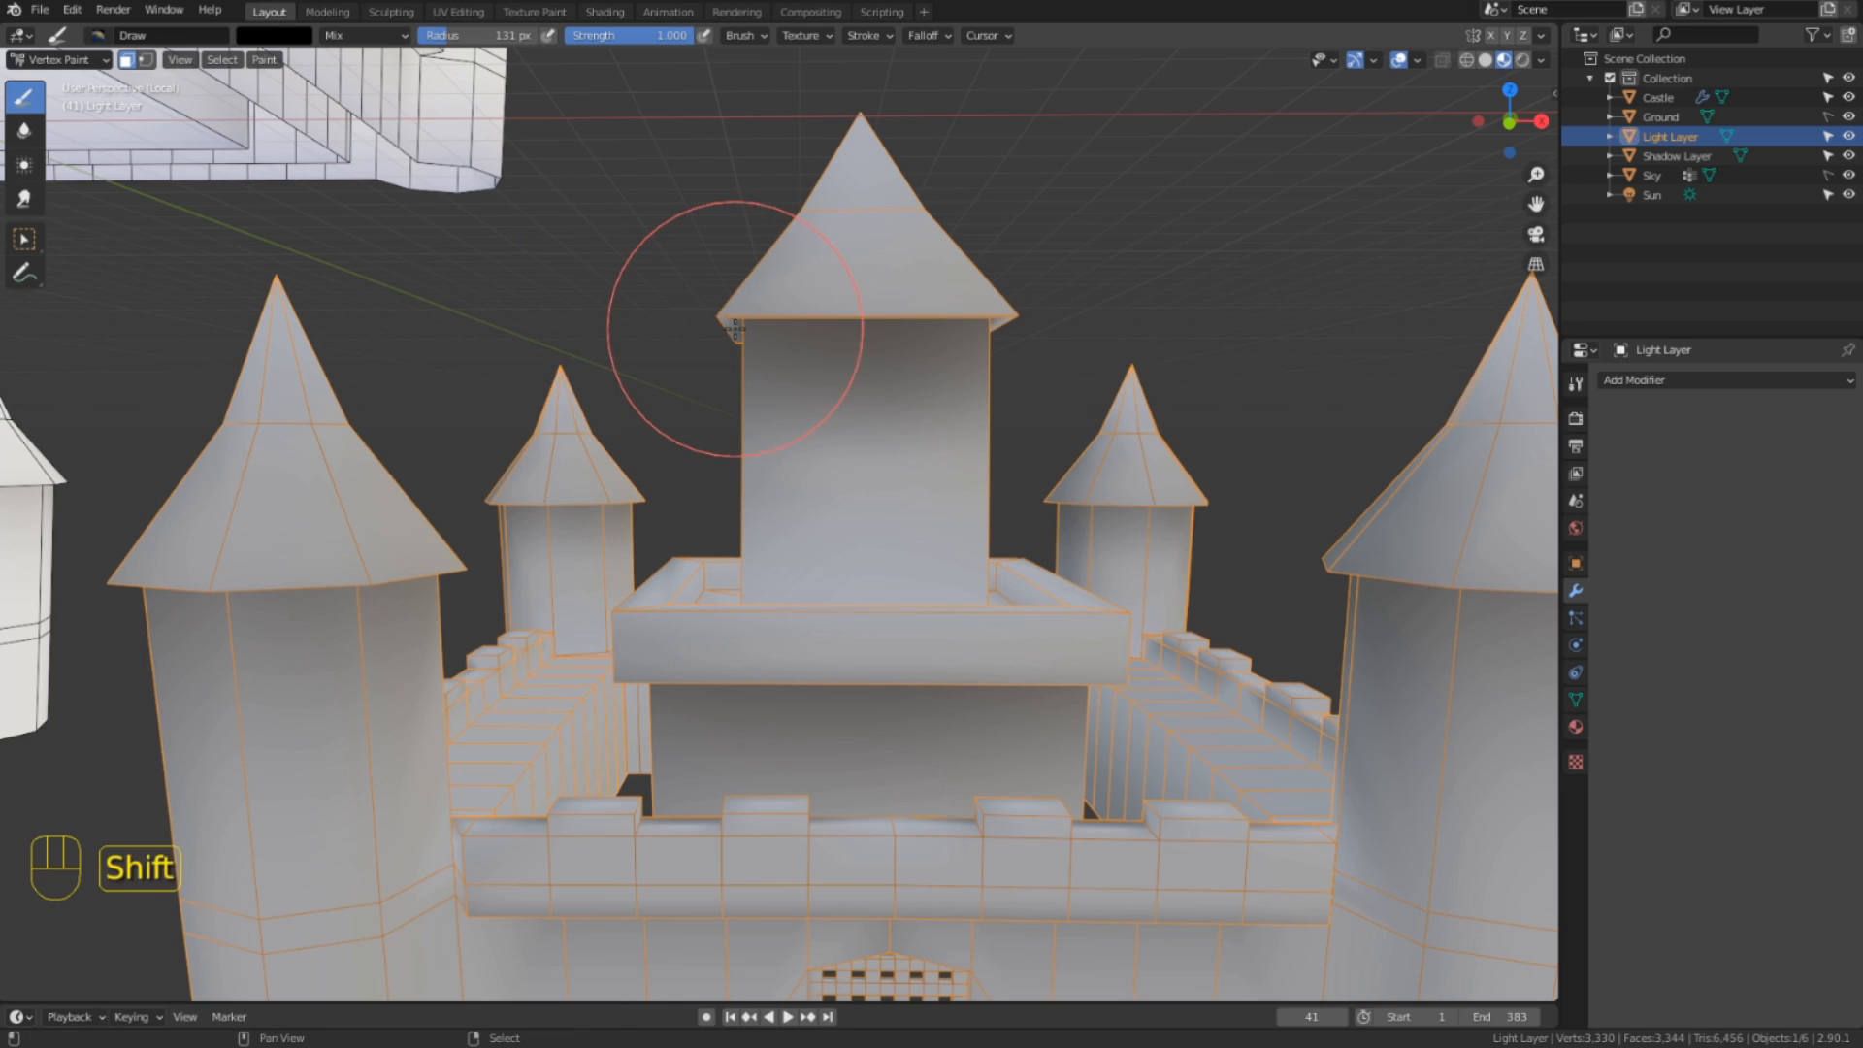
{"action": "key", "text": "shift+k"}
Isolate the gate's portcullis on the Shadow Layer castle by selecting its linked faces and hiding everything else.
{"action": "mouse_move", "coordinate": [776, 369]}
{"action": "middle_mouse_down", "text": "shift"}
{"action": "mouse_move", "coordinate": [999, 476]}
{"action": "mouse_move", "coordinate": [763, 493]}
{"action": "mouse_move", "coordinate": [819, 604]}
{"action": "middle_mouse_up", "text": "shift"}
{"action": "scroll", "coordinate": [866, 645], "scroll_direction": "up", "scroll_amount": 3}
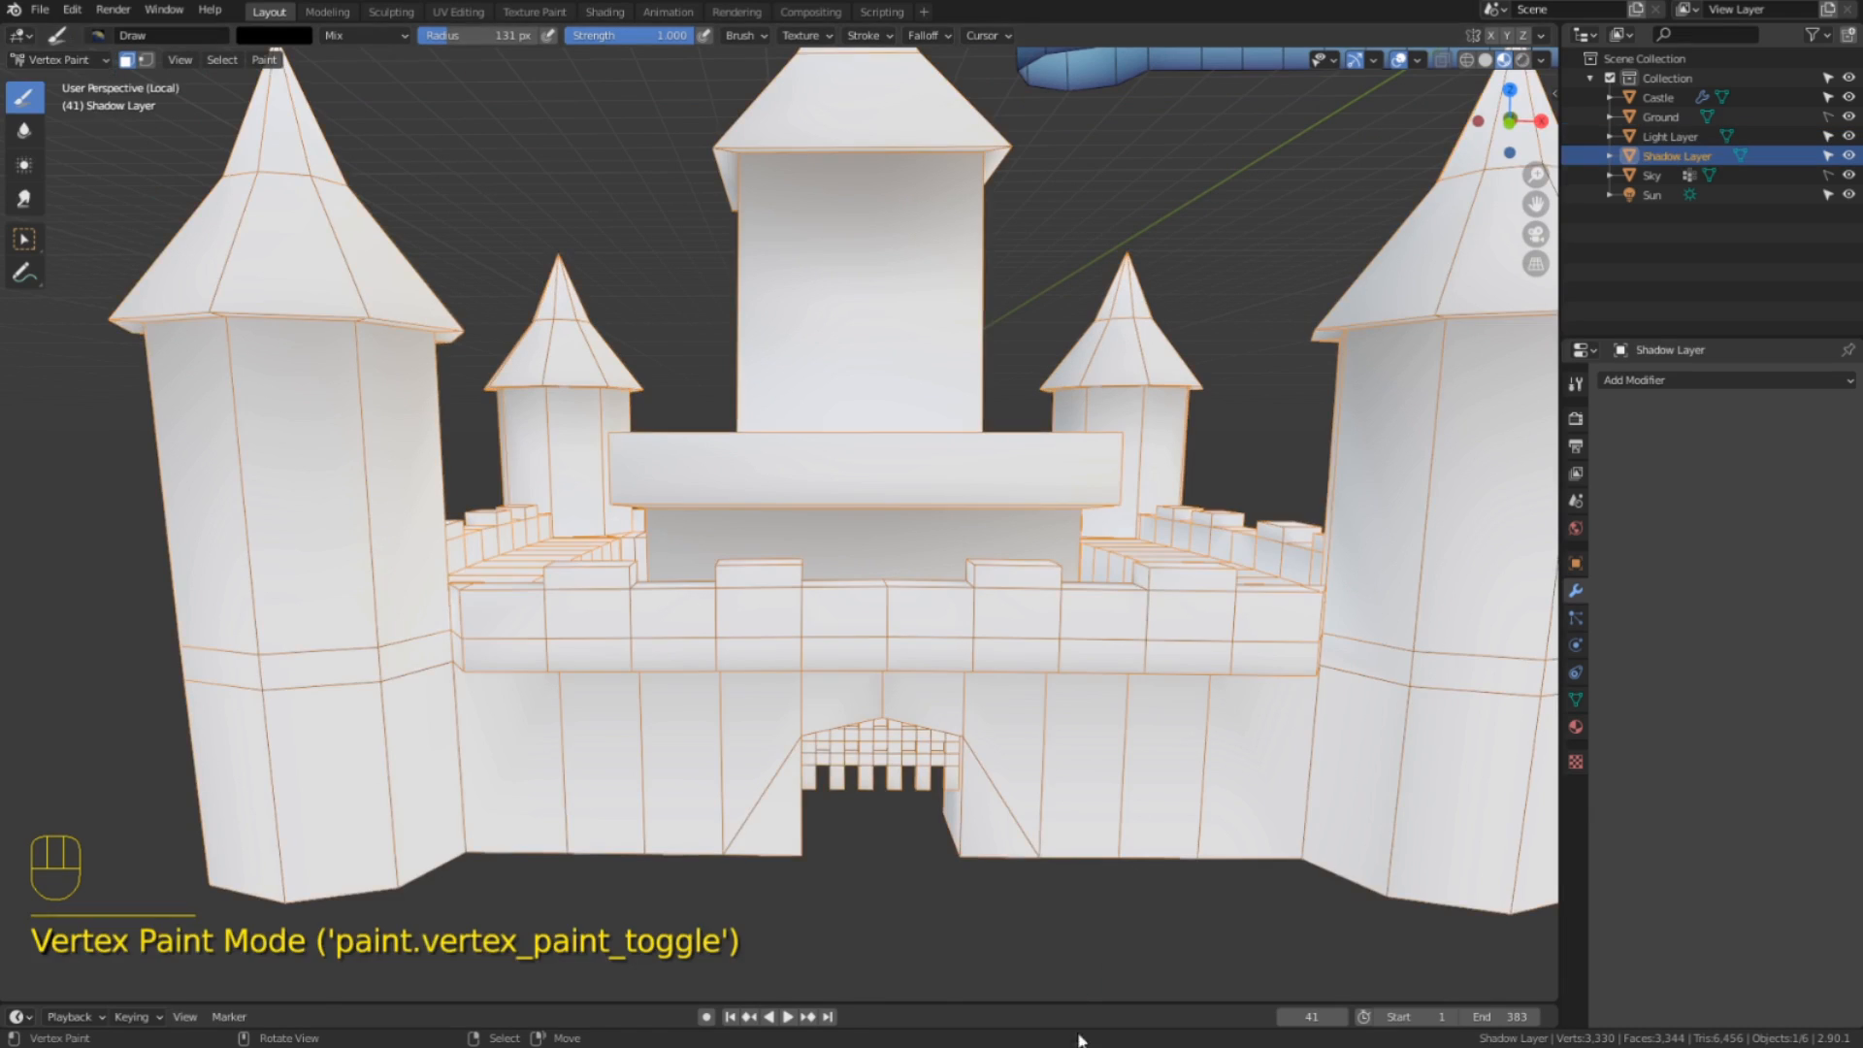
{"action": "scroll", "coordinate": [977, 840], "scroll_direction": "up", "scroll_amount": 2}
{"action": "middle_click", "coordinate": [932, 819], "text": "alt"}
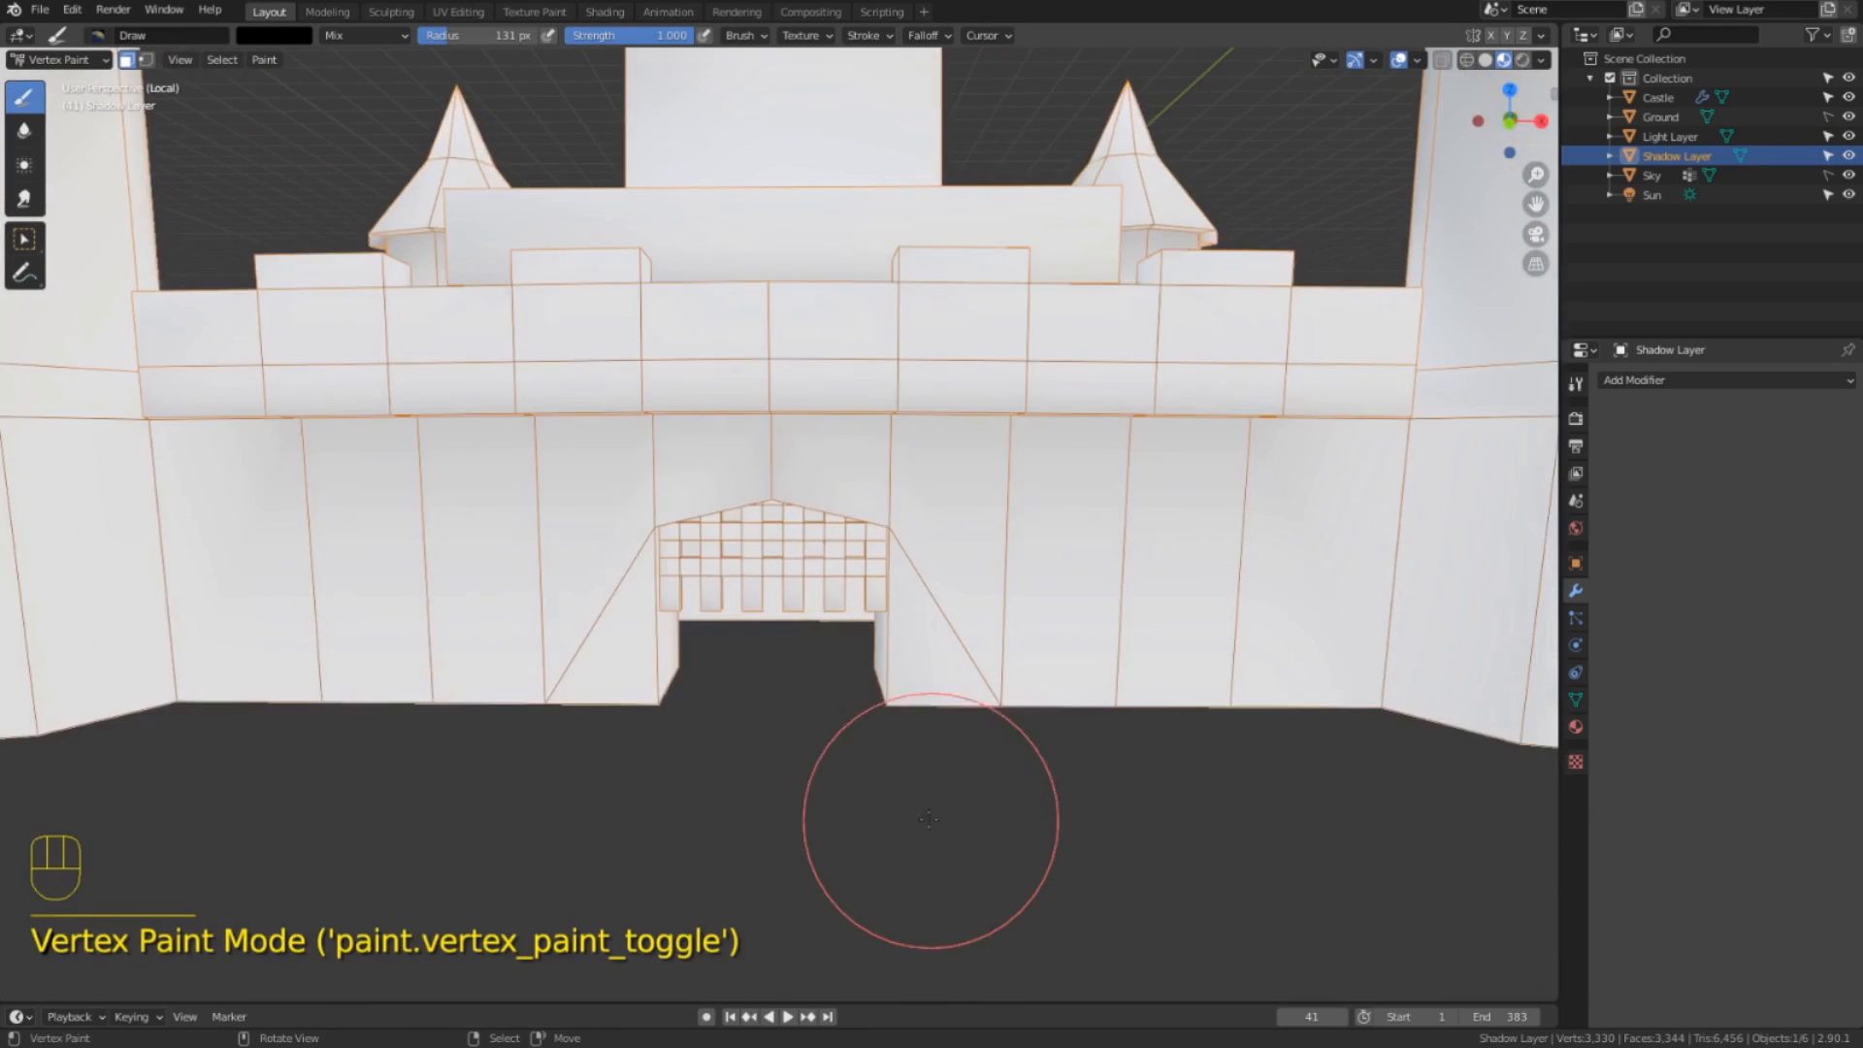
{"action": "scroll", "coordinate": [1010, 703], "scroll_direction": "up", "scroll_amount": 5}
{"action": "mouse_move", "coordinate": [965, 748]}
{"action": "middle_mouse_down"}
{"action": "mouse_move", "coordinate": [979, 651]}
{"action": "mouse_move", "coordinate": [998, 636]}
{"action": "middle_mouse_up"}
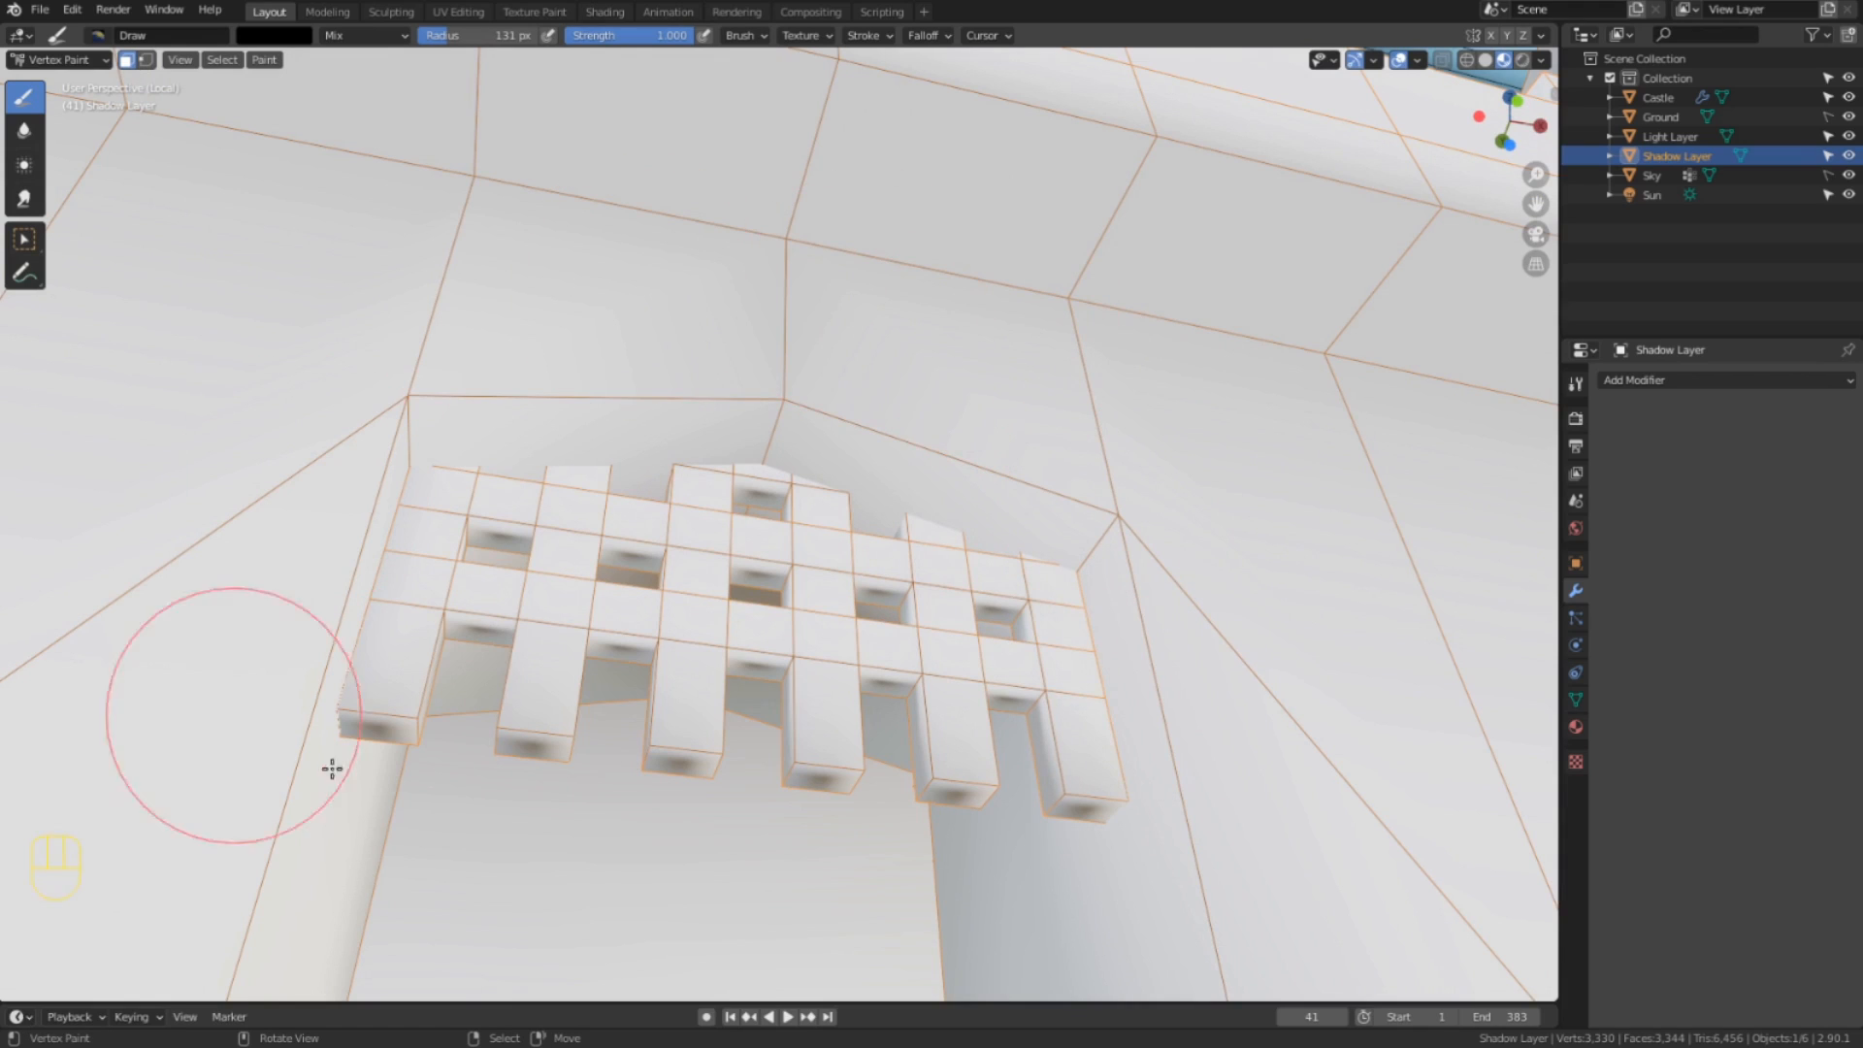
{"action": "left_click", "coordinate": [749, 639]}
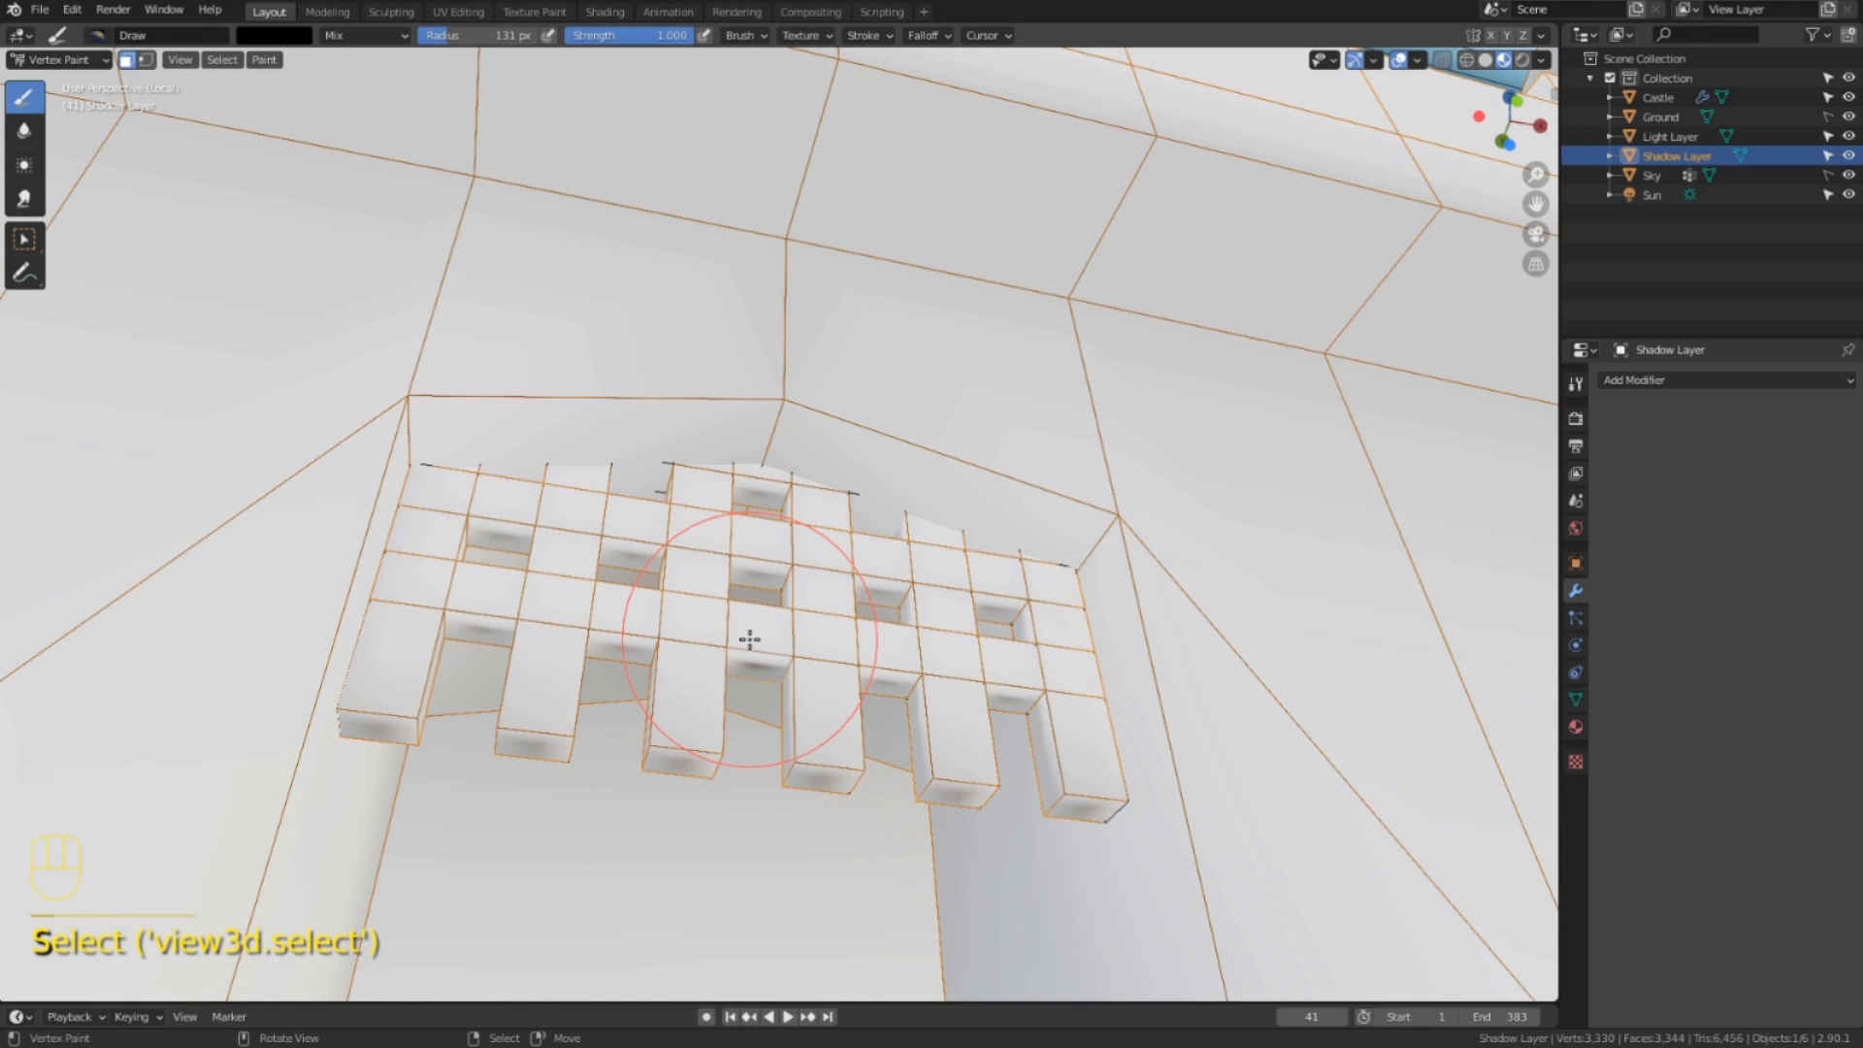
{"action": "key", "text": "l"}
{"action": "key", "text": "shift+h"}
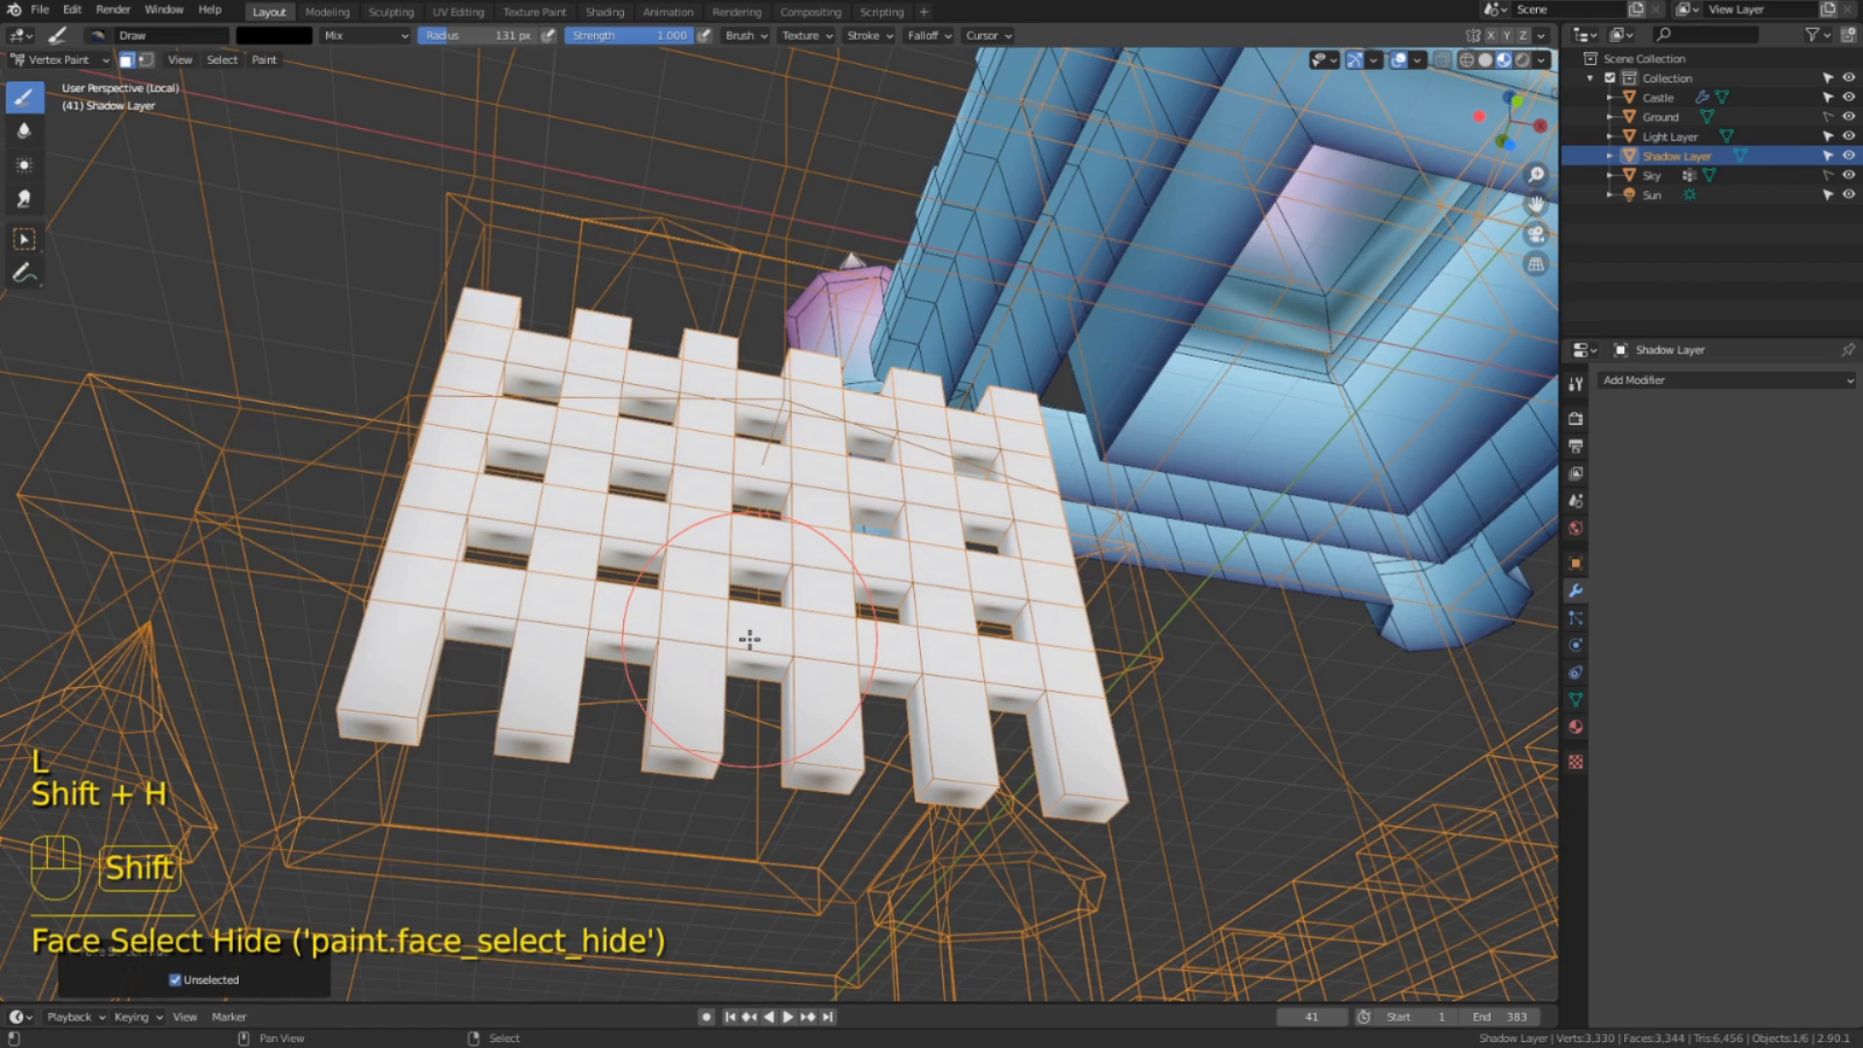
Fill the upper part of the portcullis with black and blend it downward into a gradient with a 344 px Blur brush.
{"action": "right_click", "coordinate": [753, 632]}
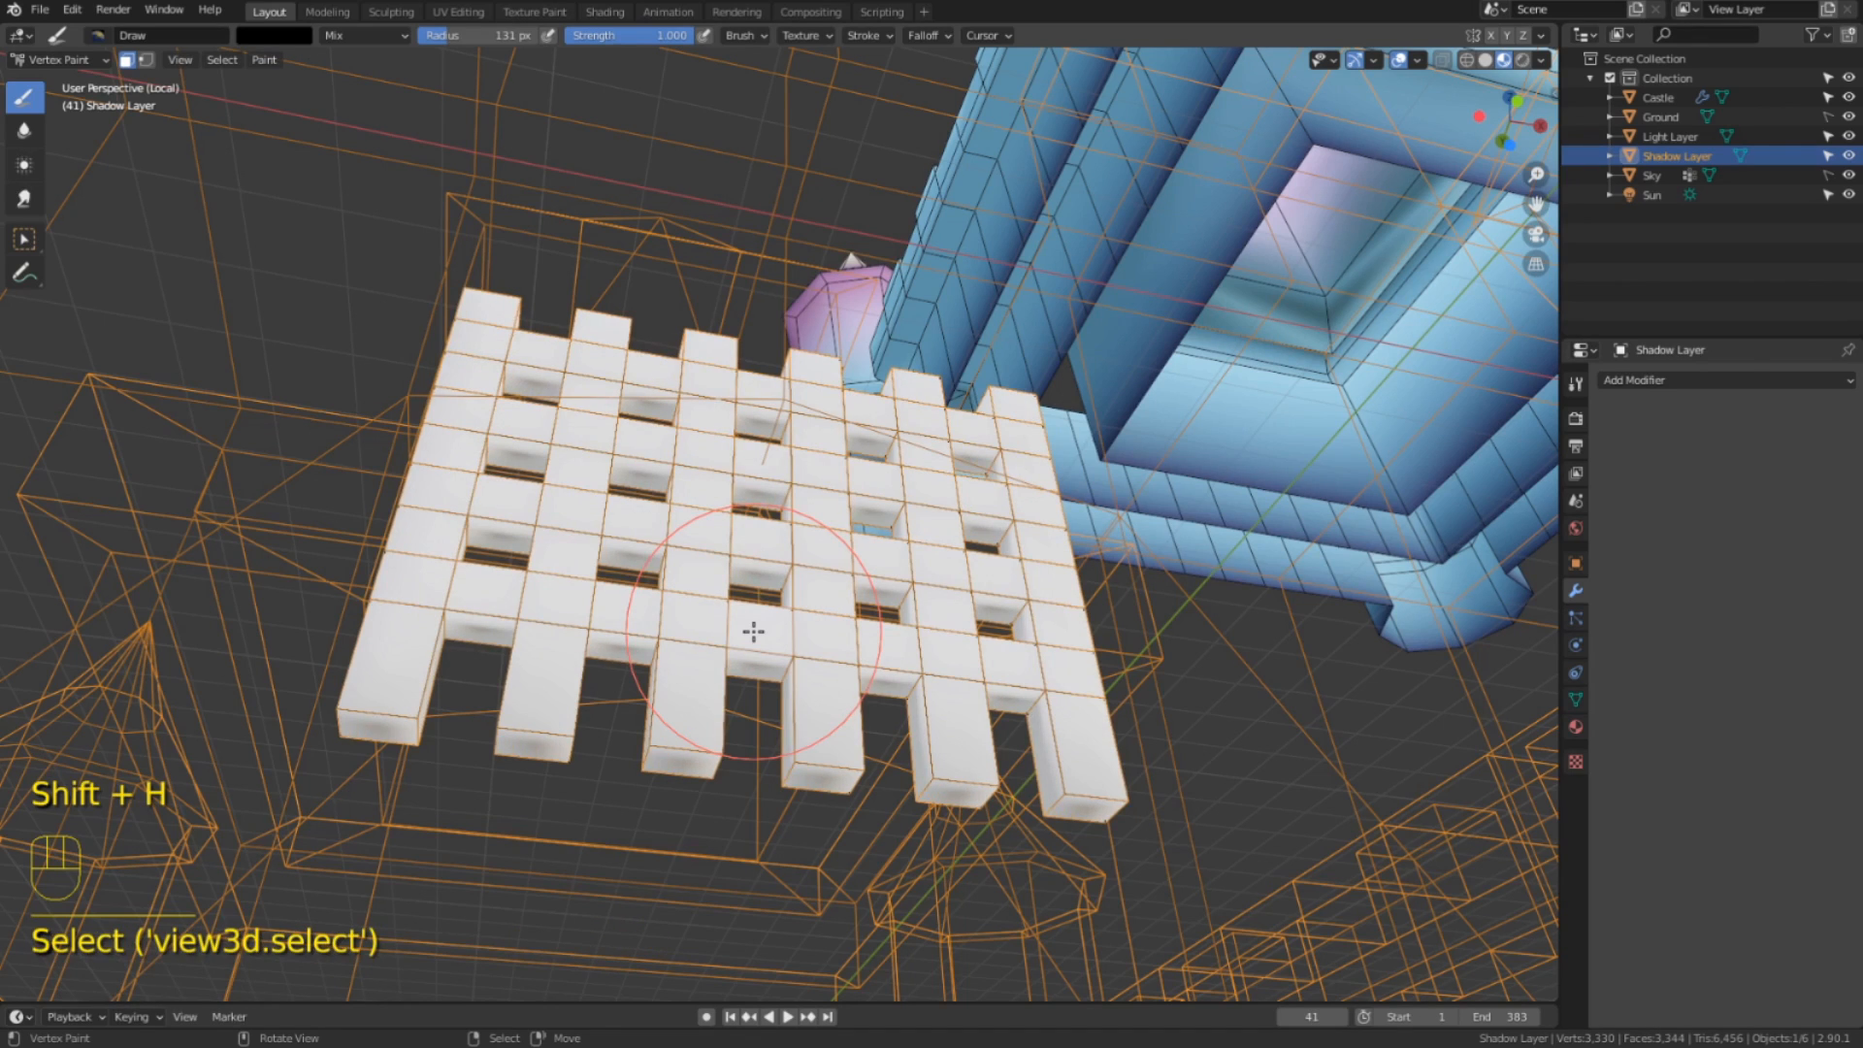
{"action": "key", "text": "b"}
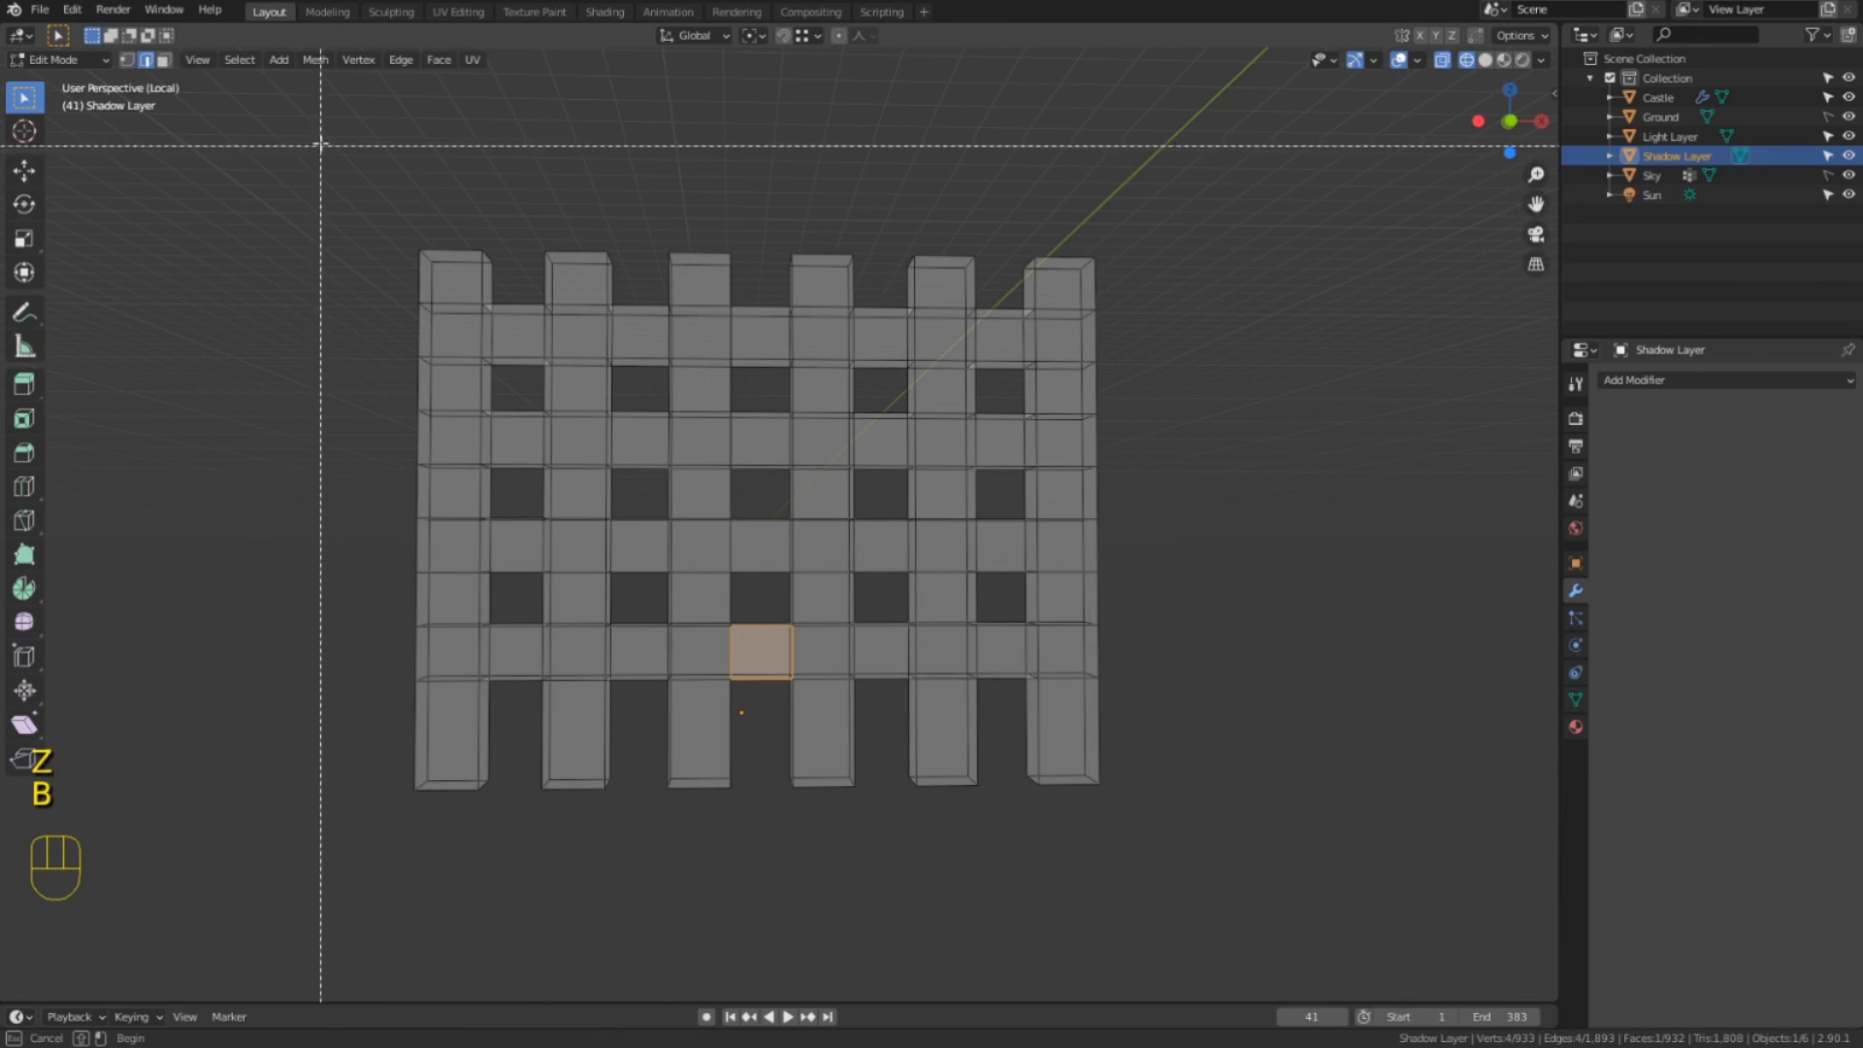
{"action": "left_click_drag", "start_coordinate": [320, 142], "coordinate": [1248, 682]}
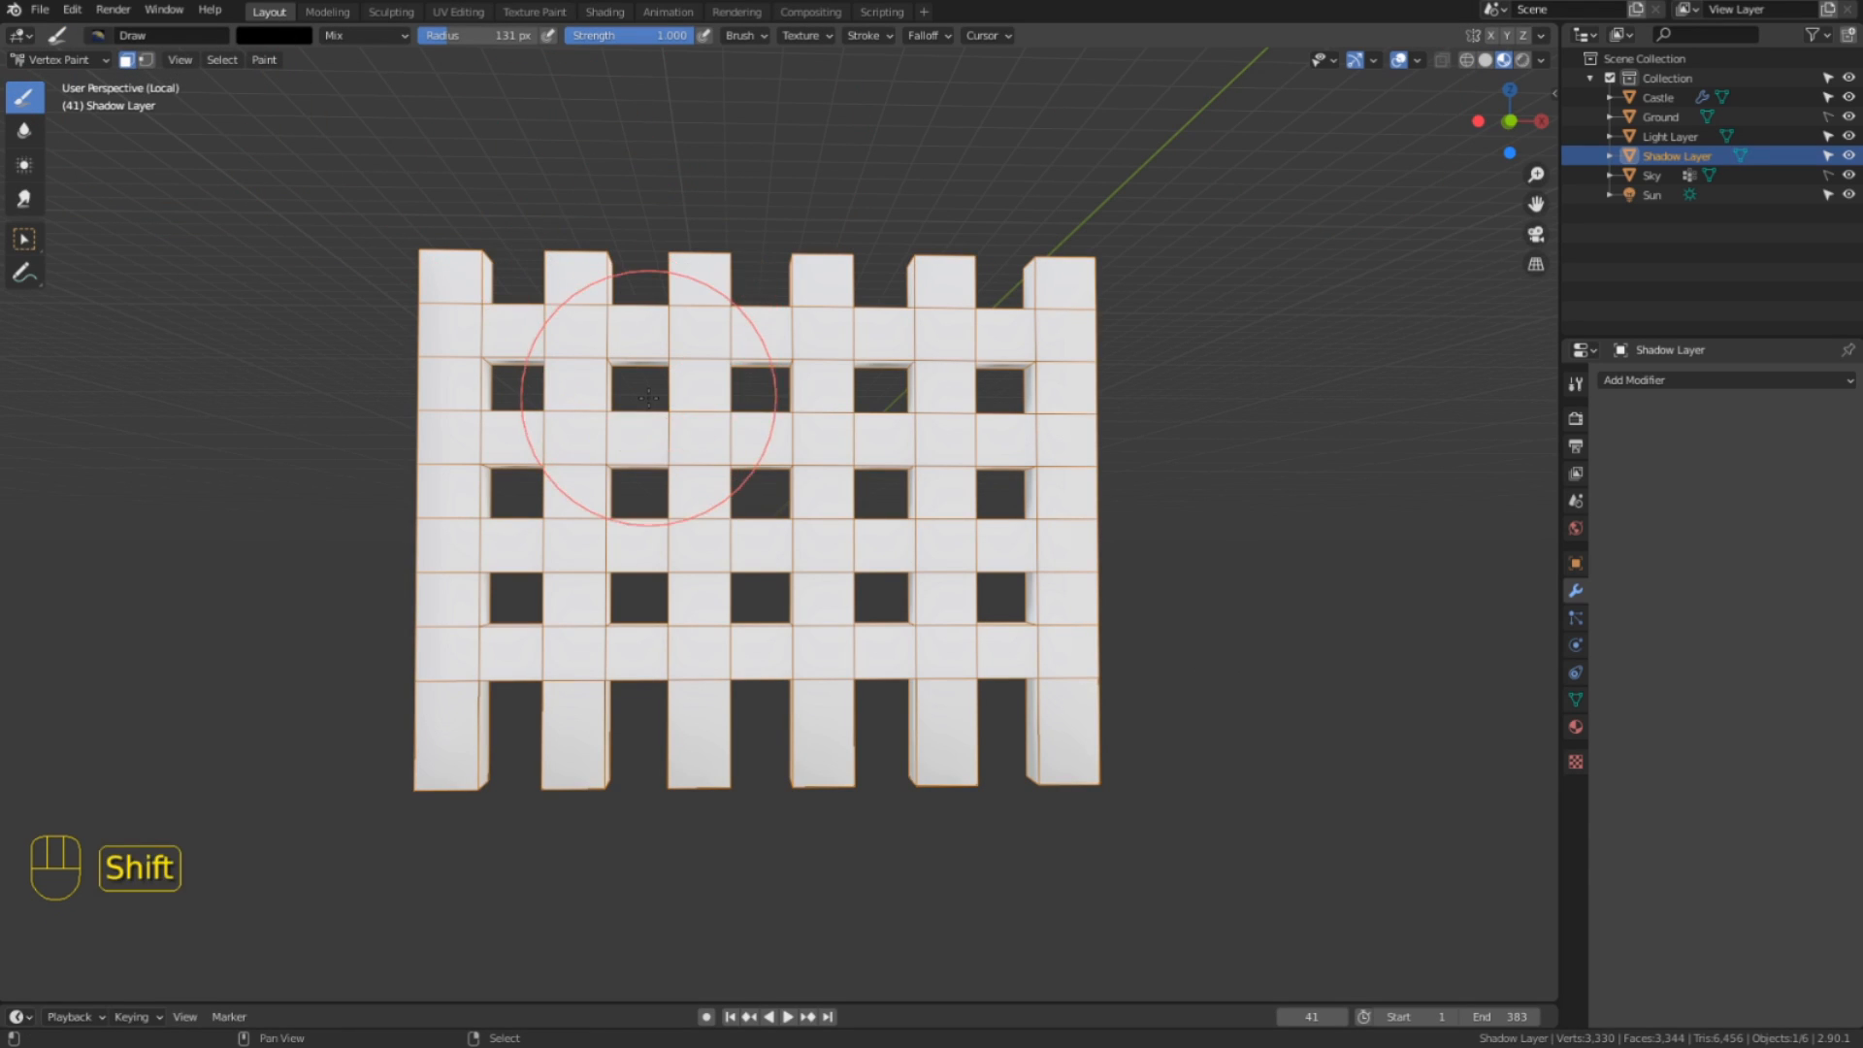
{"action": "key", "text": "shift+k"}
{"action": "key", "text": "ctrl+z"}
{"action": "key", "text": "f"}
{"action": "mouse_move", "coordinate": [1142, 682]}
{"action": "left_mouse_down"}
{"action": "mouse_move", "coordinate": [39, 679]}
{"action": "mouse_move", "coordinate": [1051, 657]}
{"action": "mouse_move", "coordinate": [110, 666]}
{"action": "mouse_move", "coordinate": [948, 786]}
{"action": "mouse_move", "coordinate": [1044, 695]}
{"action": "left_mouse_up"}
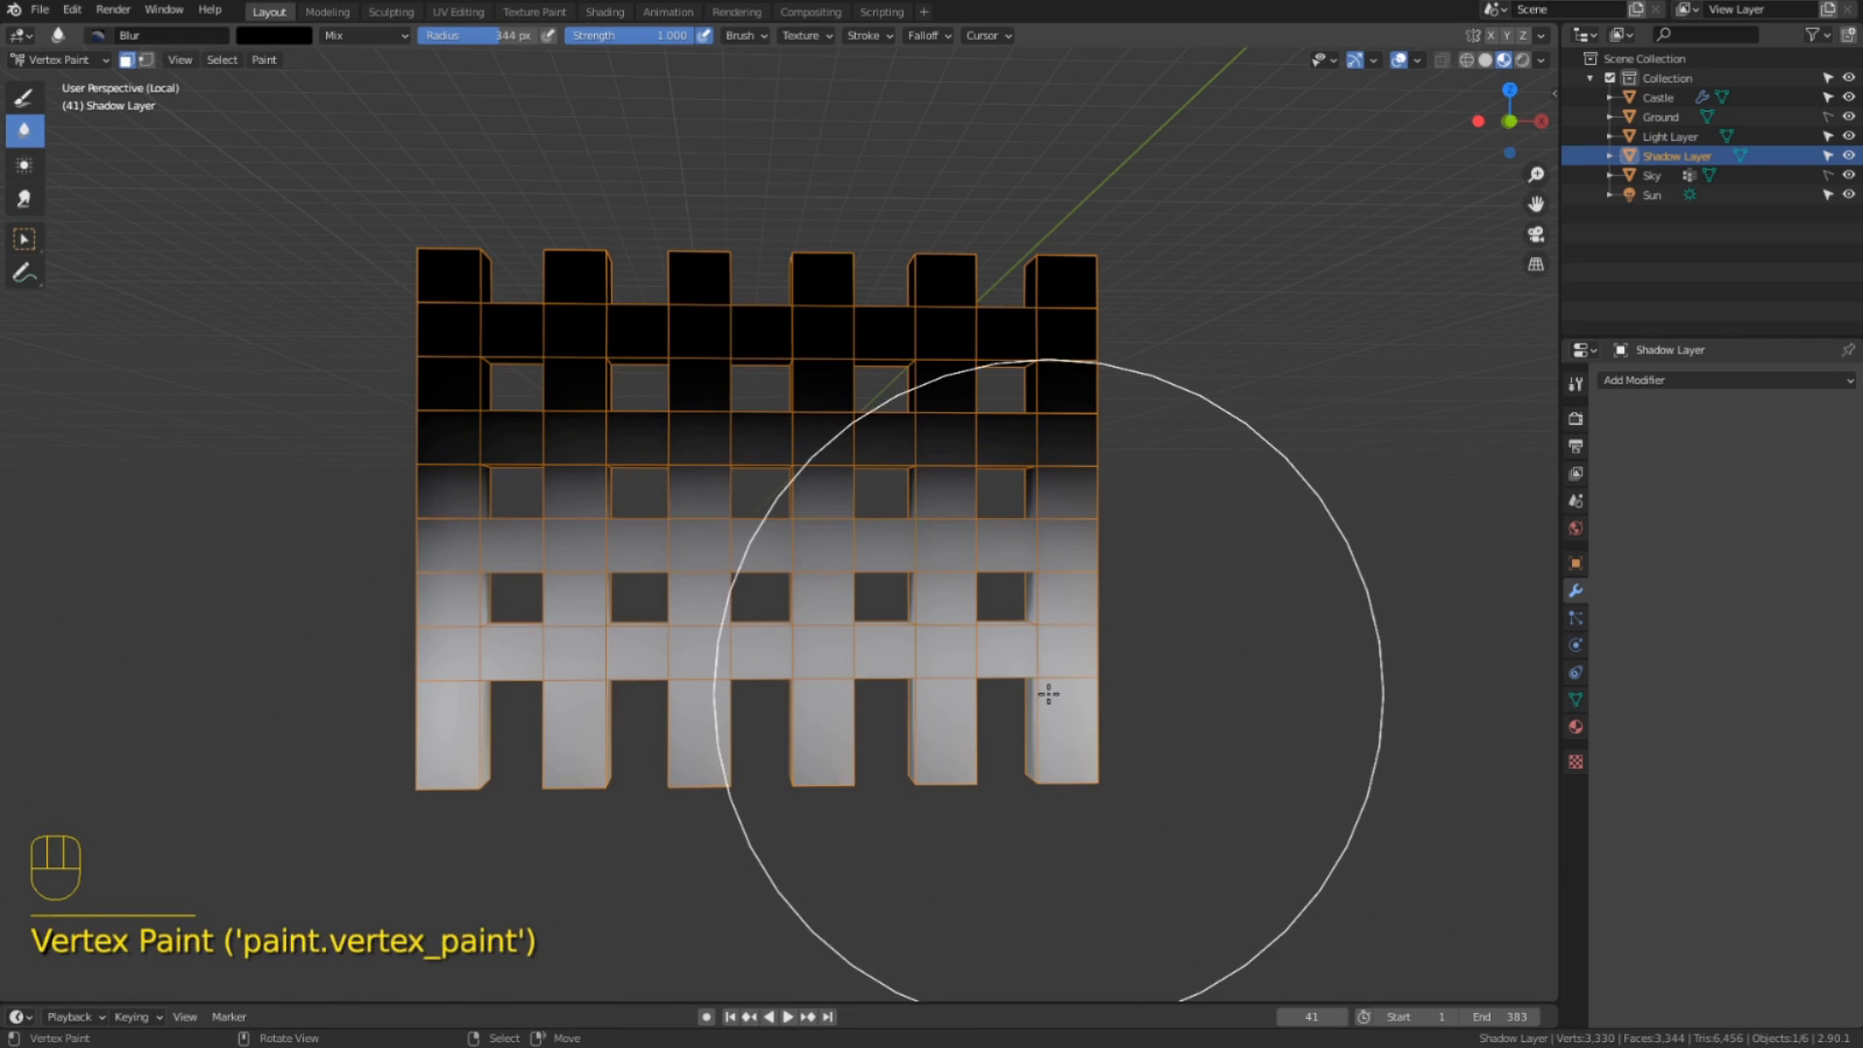
Hide the portcullis and blur the shadow across the underside of the gateway behind it.
{"action": "scroll", "coordinate": [1057, 684], "scroll_direction": "down", "scroll_amount": 2}
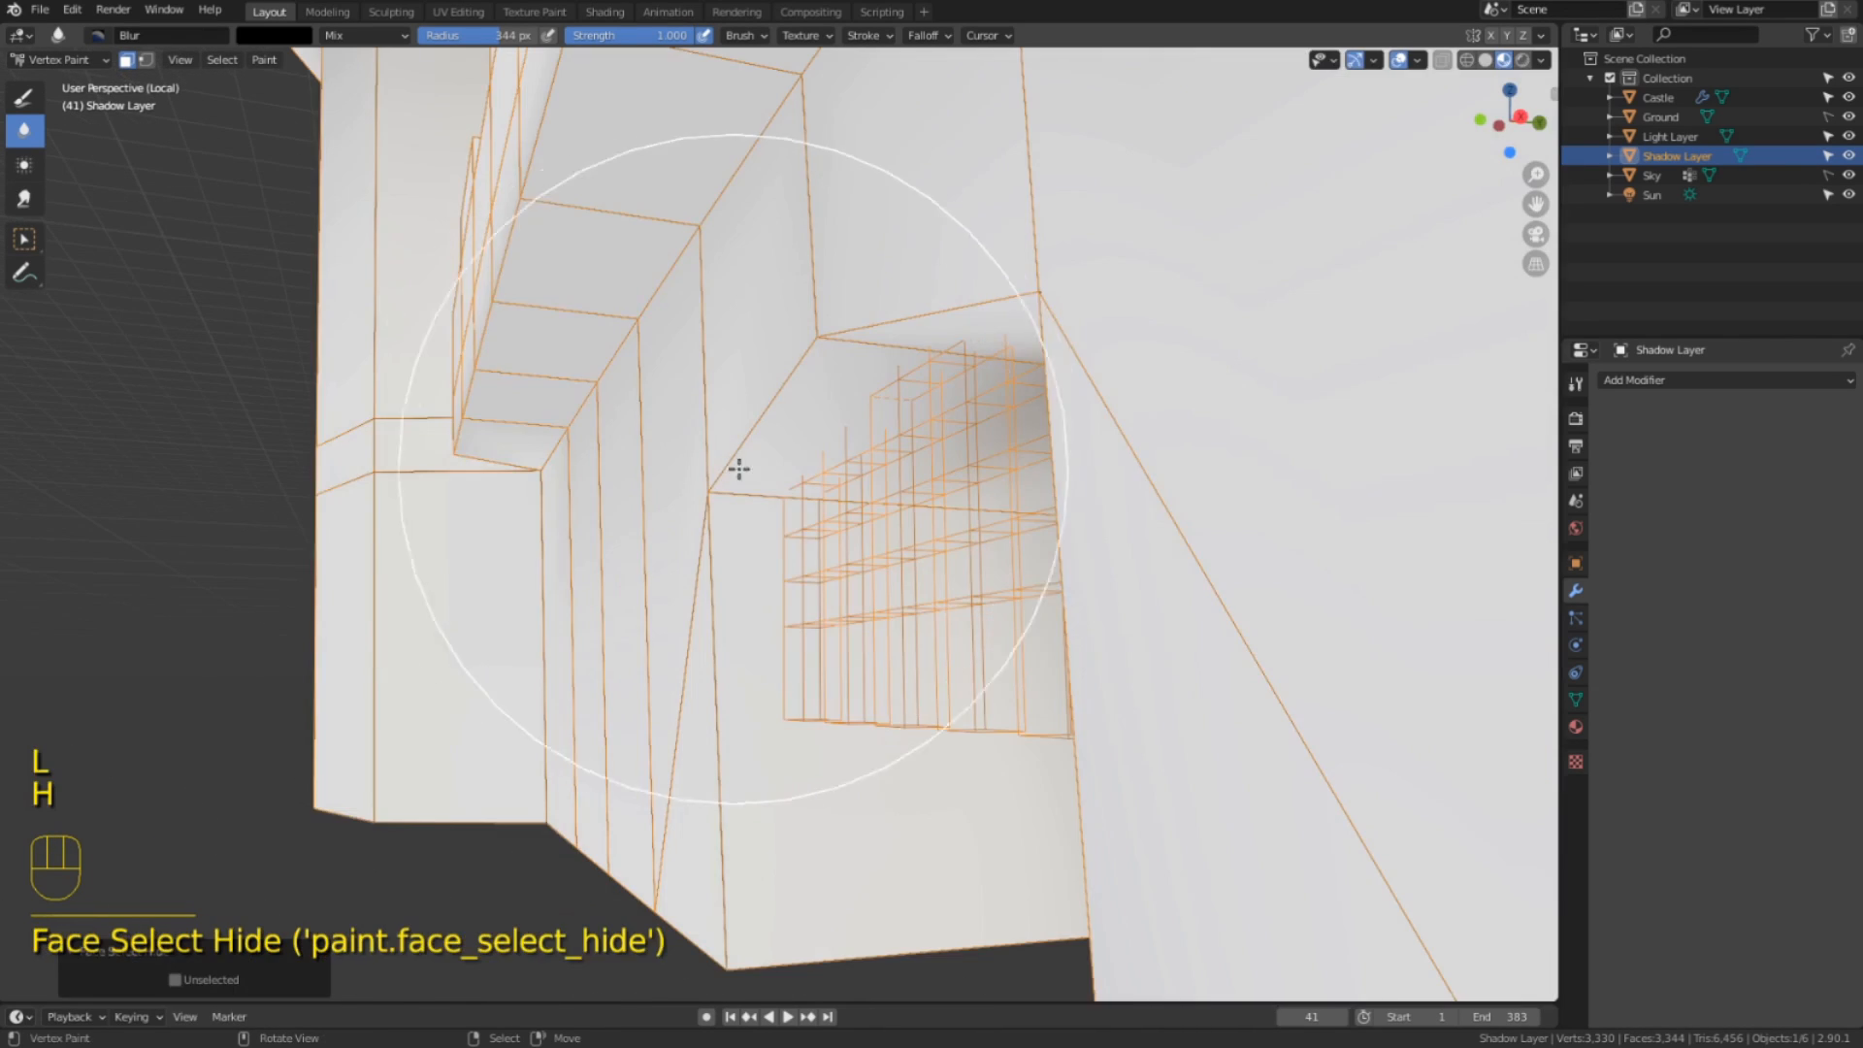
{"action": "key", "text": "a"}
{"action": "right_click", "coordinate": [715, 483]}
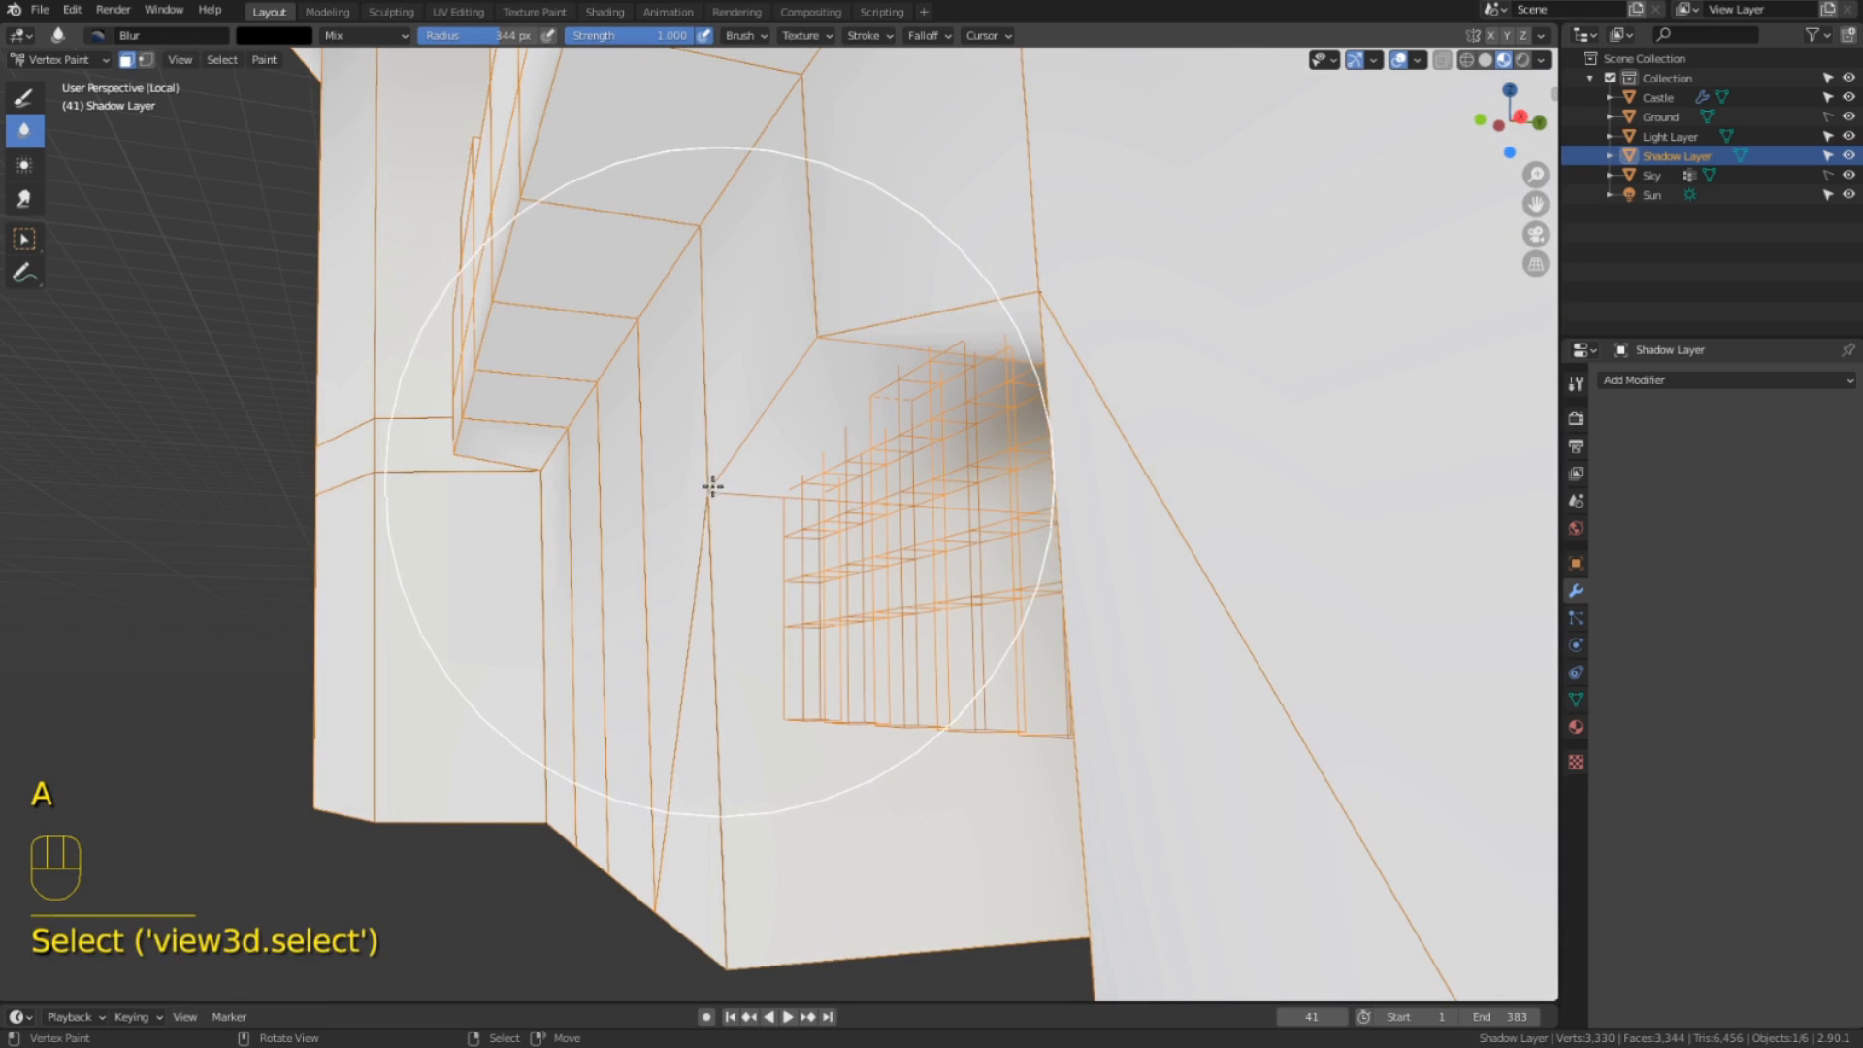
{"action": "scroll", "coordinate": [712, 502], "scroll_direction": "up", "scroll_amount": 1}
{"action": "mouse_move", "coordinate": [694, 478]}
{"action": "left_mouse_down"}
{"action": "mouse_move", "coordinate": [679, 475]}
{"action": "mouse_move", "coordinate": [777, 494]}
{"action": "mouse_move", "coordinate": [727, 461]}
{"action": "left_mouse_up"}
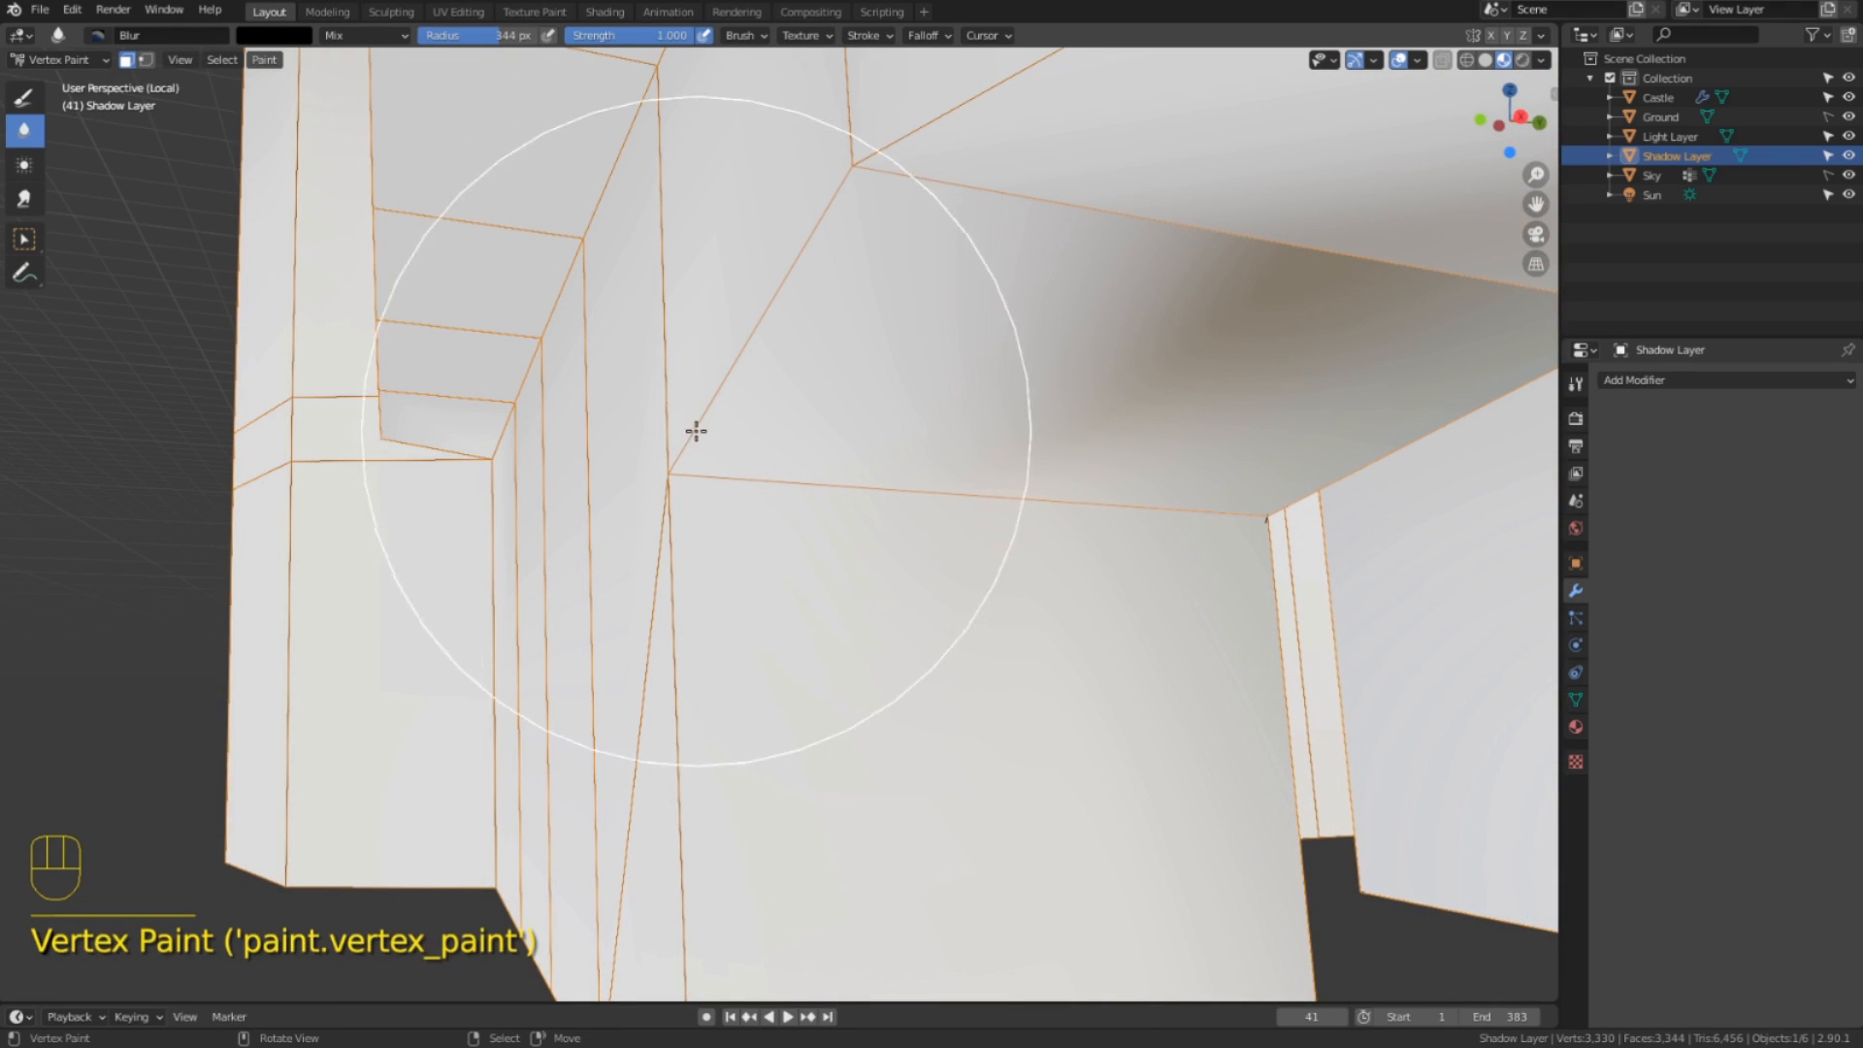
Switch the paint mask to vertex selection and fill the selected vertices around the gateway arch with a gray shade.
{"action": "left_click", "coordinate": [145, 60]}
{"action": "left_click", "coordinate": [658, 491]}
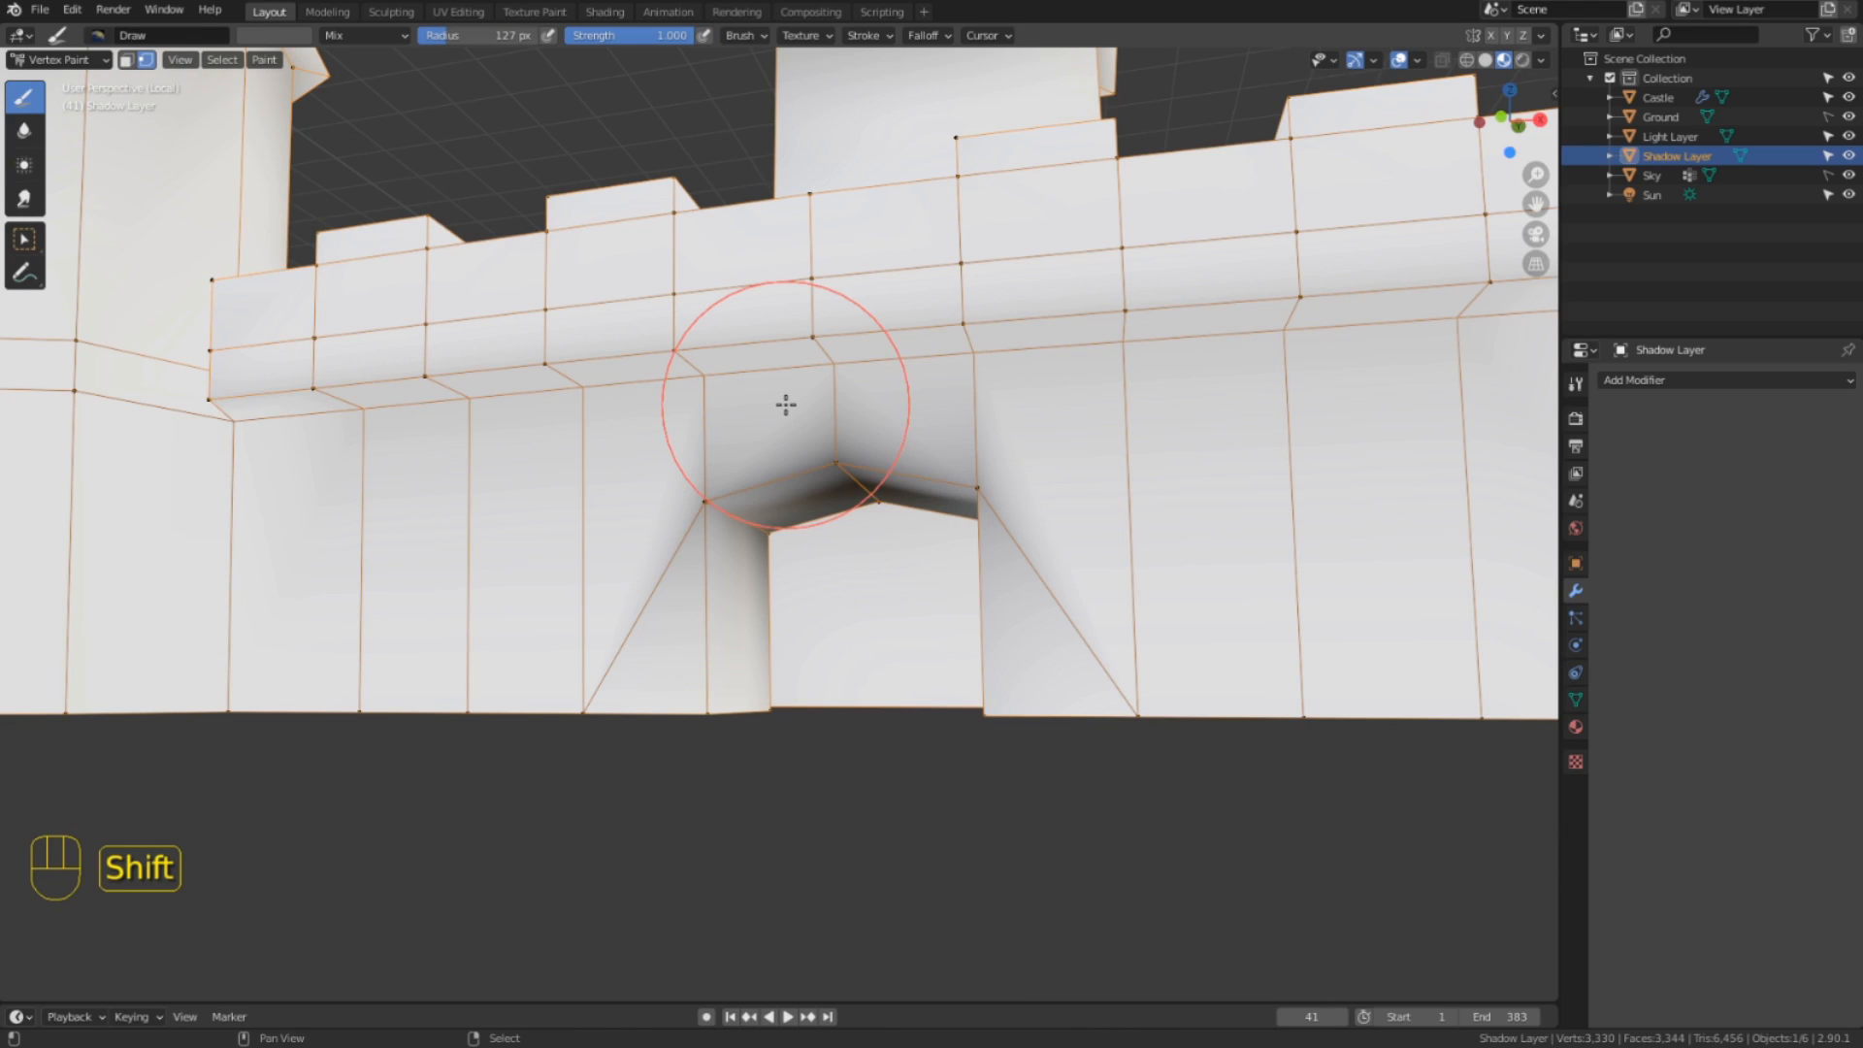
{"action": "key", "text": "shift+k"}
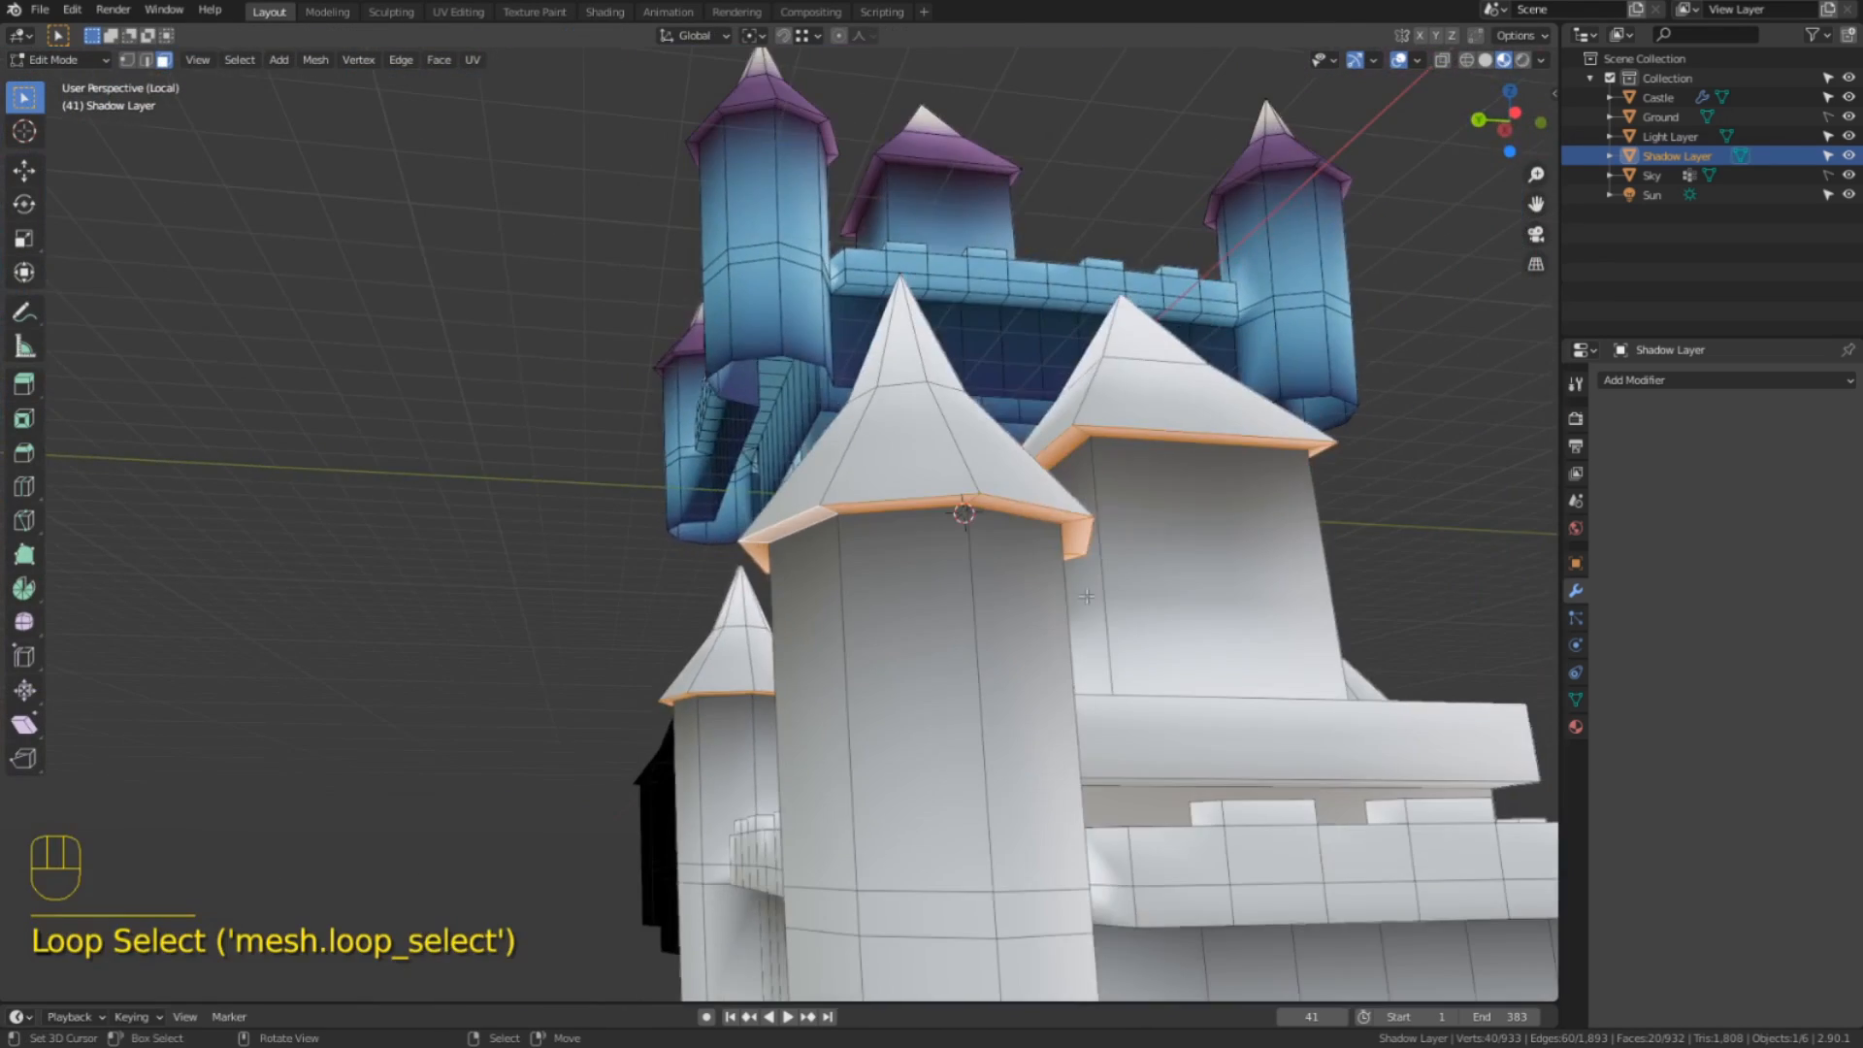
Select the edge loops beneath the tower roofs and the underside faces of the eaves and battlement ledges on the Shadow Layer castle.
{"action": "key", "text": "shift+f"}
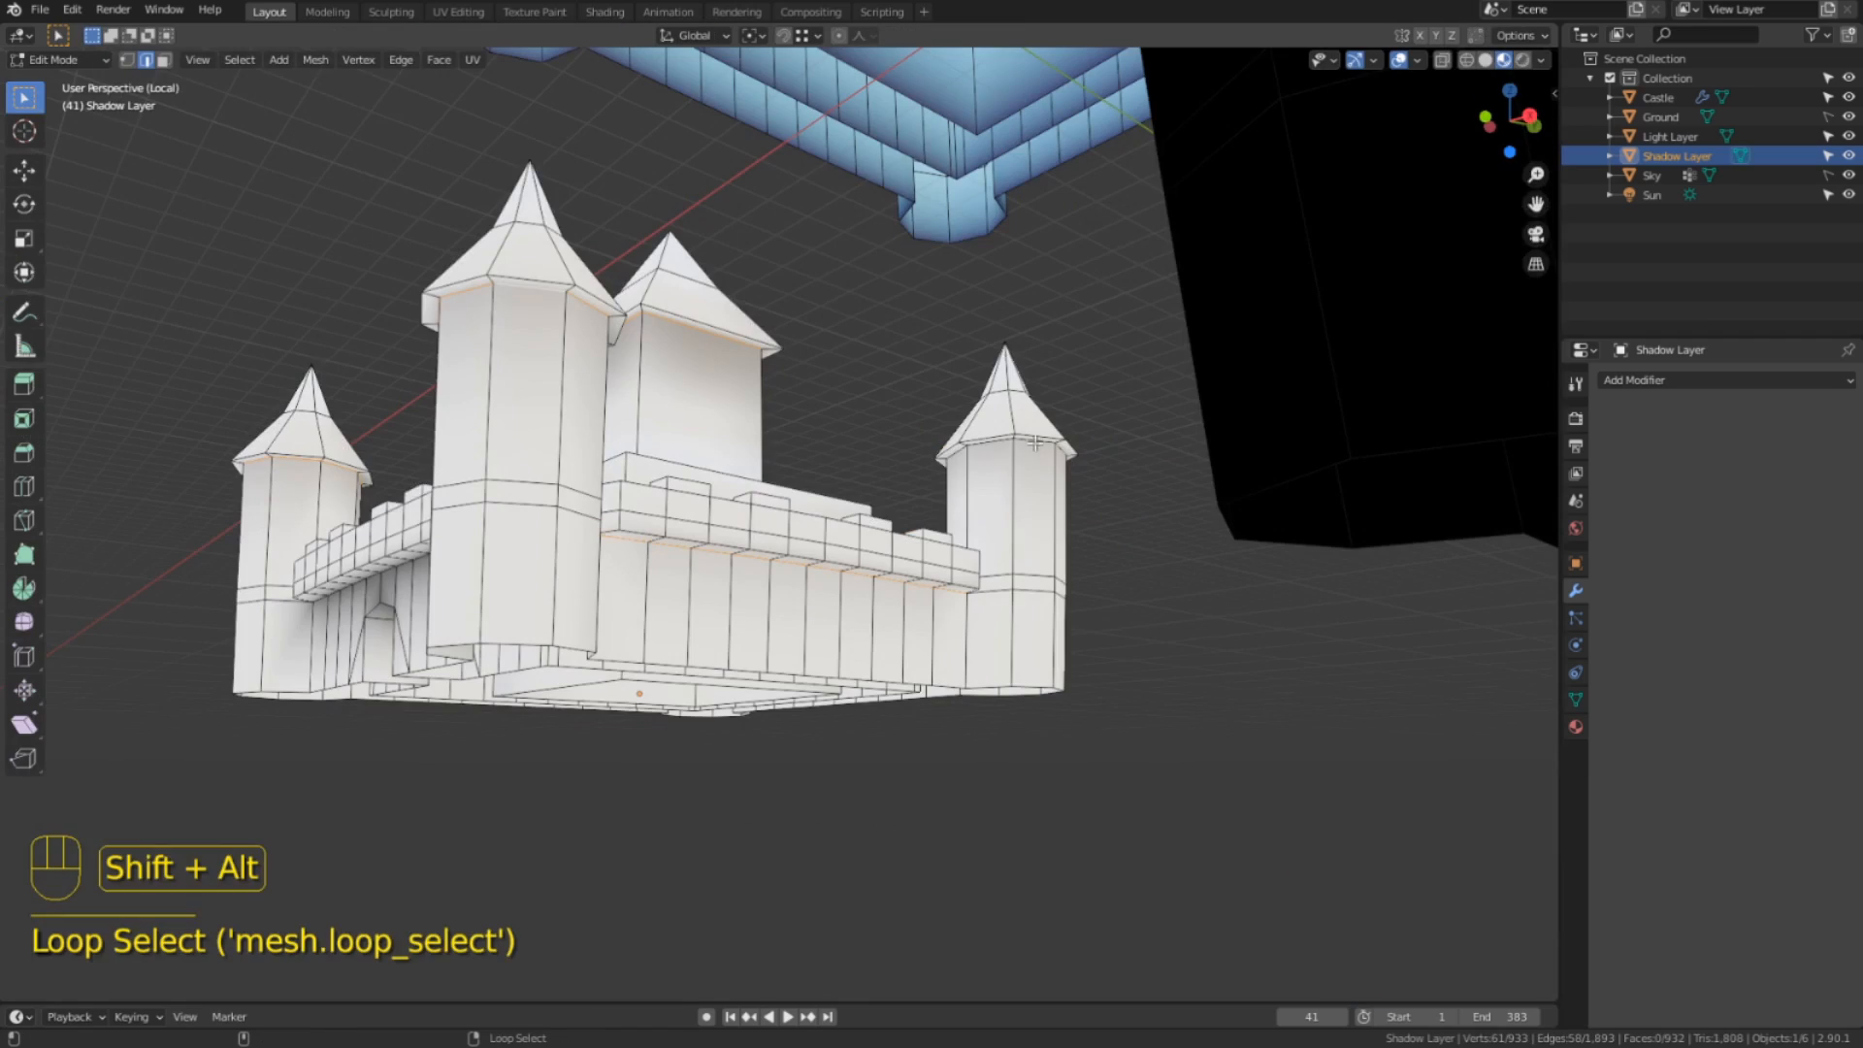
{"action": "left_click", "coordinate": [1035, 442], "text": "alt+shift"}
{"action": "scroll", "coordinate": [1010, 428], "scroll_direction": "up", "scroll_amount": 8}
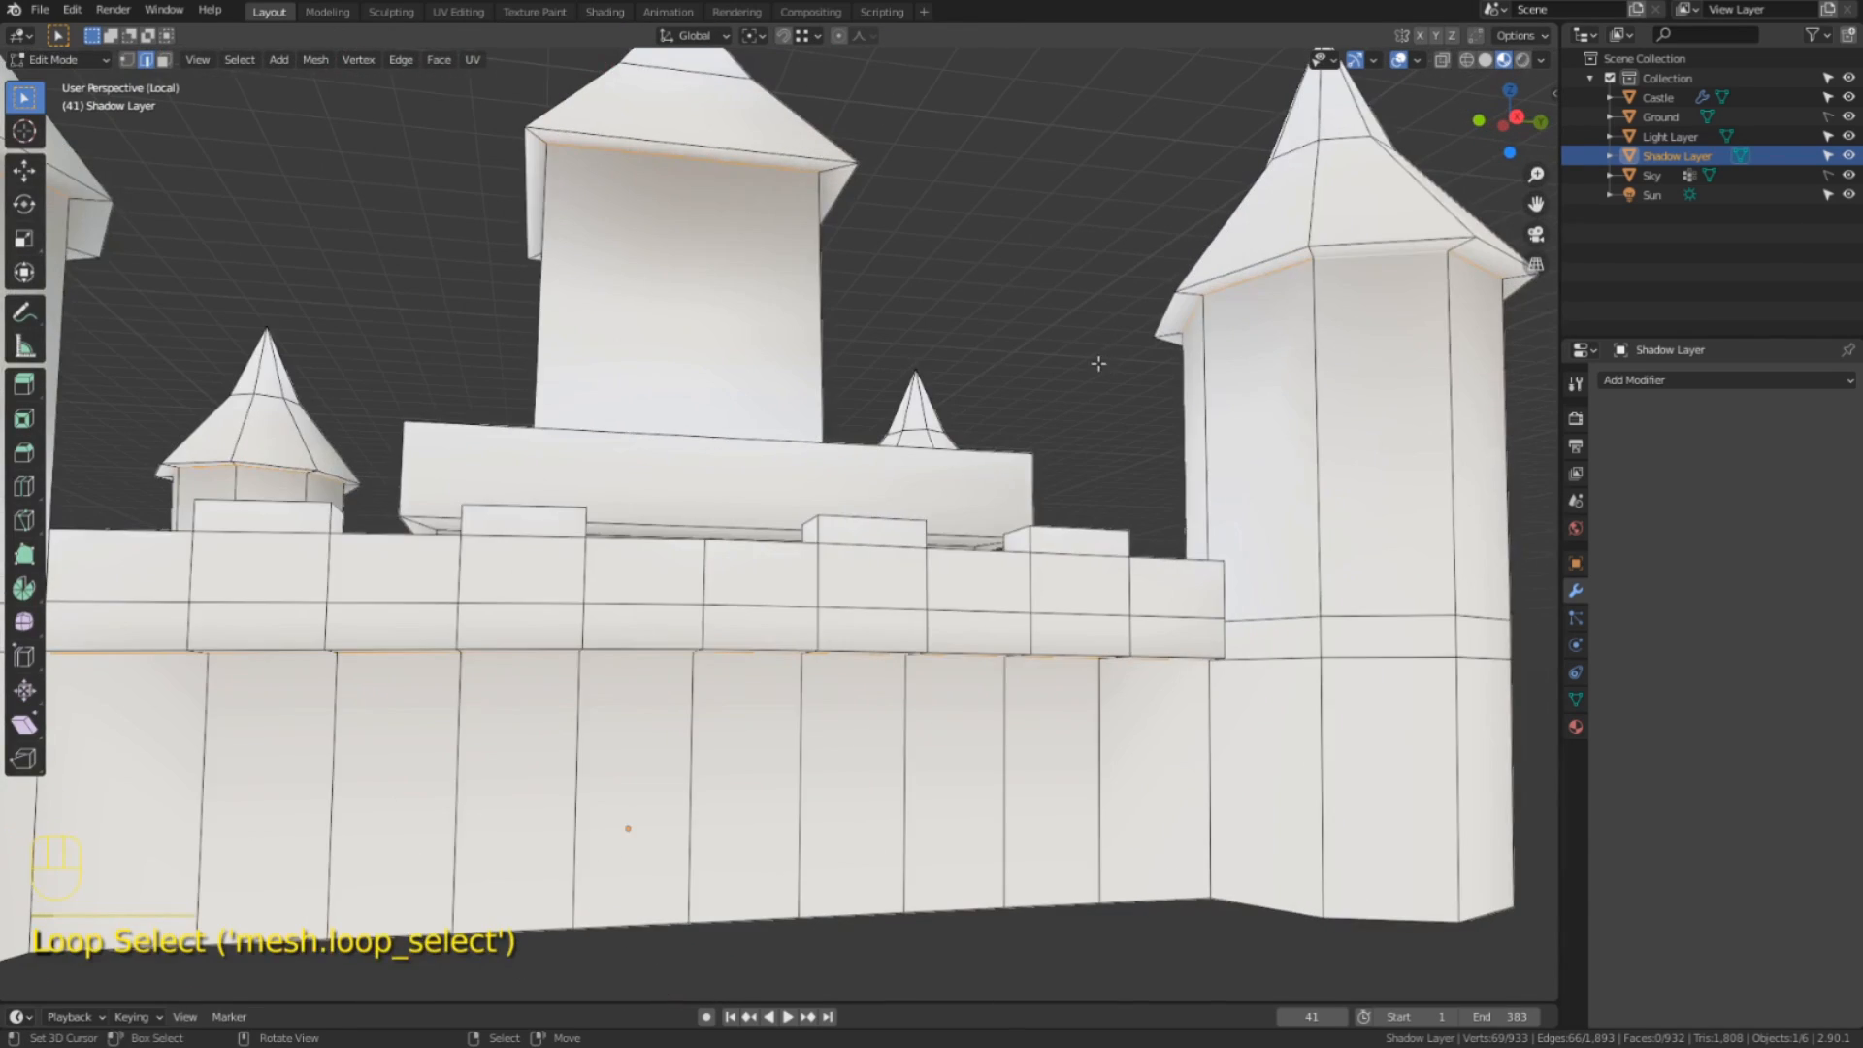
{"action": "key", "text": "Tab"}
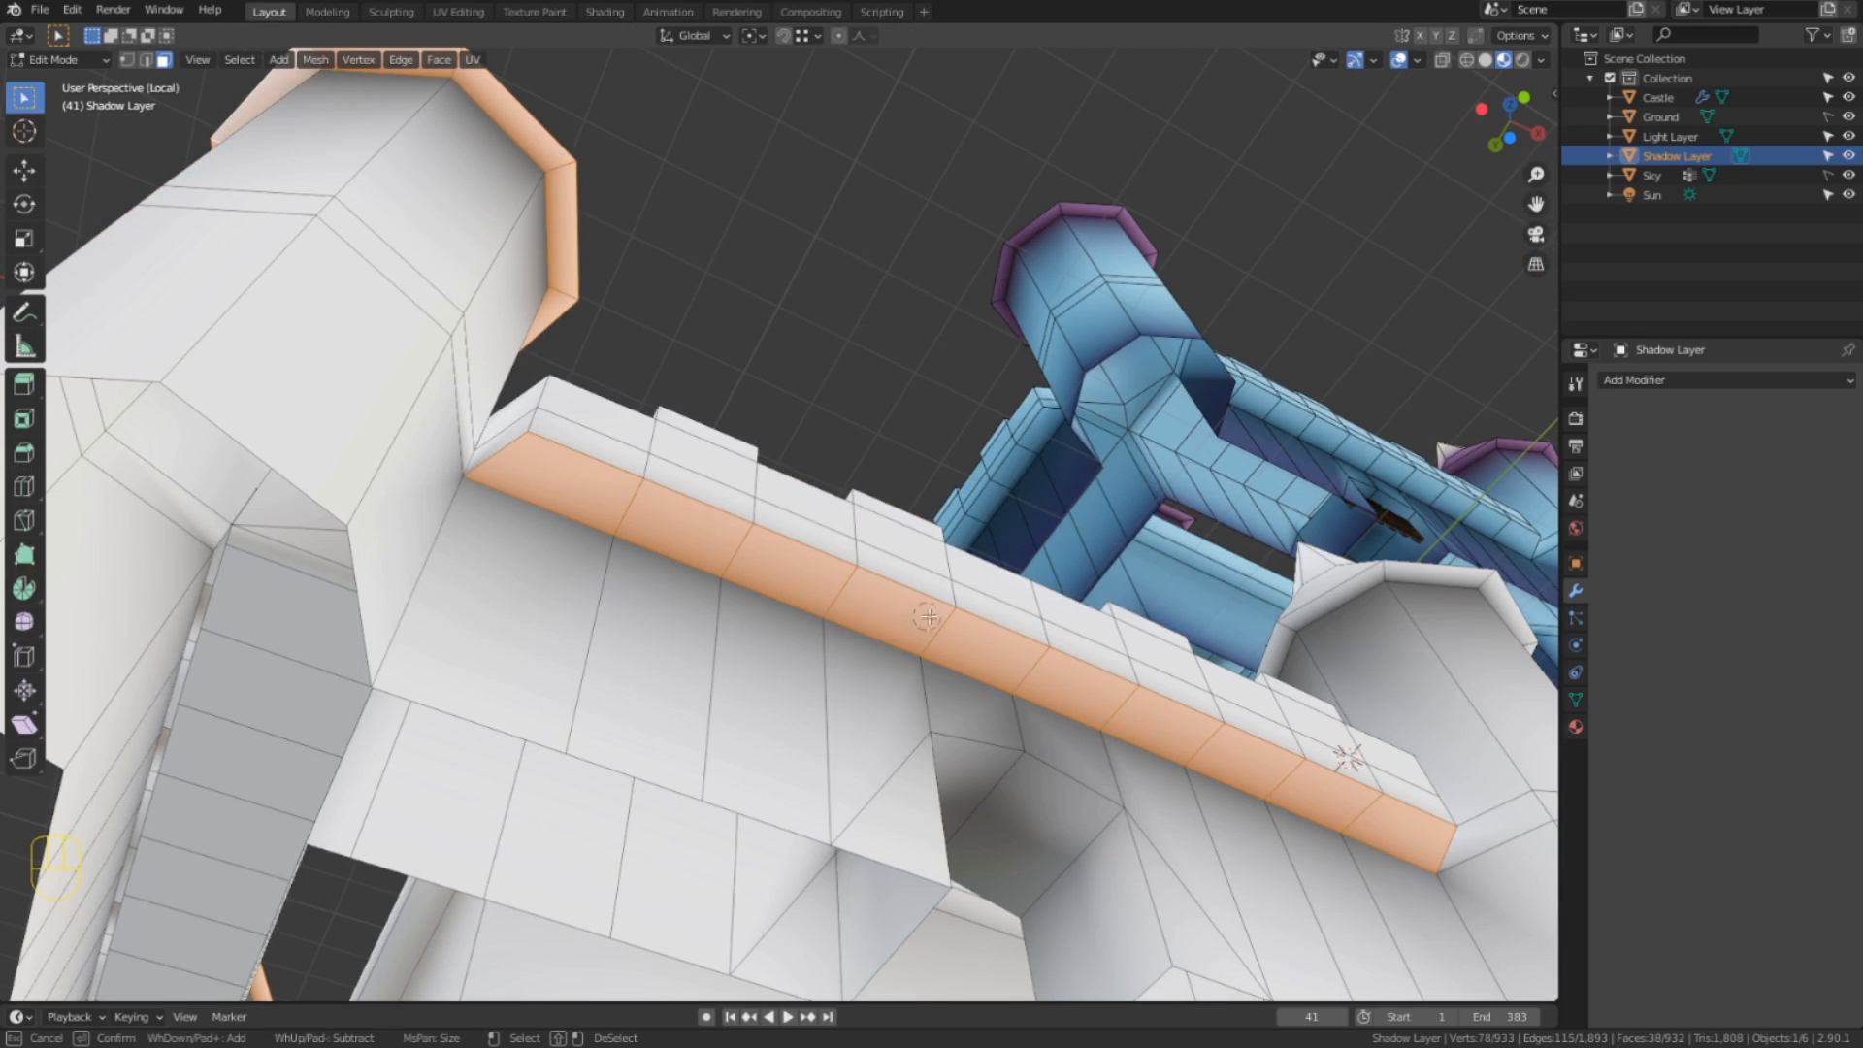
{"action": "key", "text": "Escape"}
{"action": "middle_click_drag", "start_coordinate": [928, 617], "coordinate": [742, 582]}
{"action": "scroll", "coordinate": [742, 582], "scroll_direction": "down", "scroll_amount": 5}
{"action": "middle_click_drag", "start_coordinate": [1096, 136], "coordinate": [740, 373], "text": "shift"}
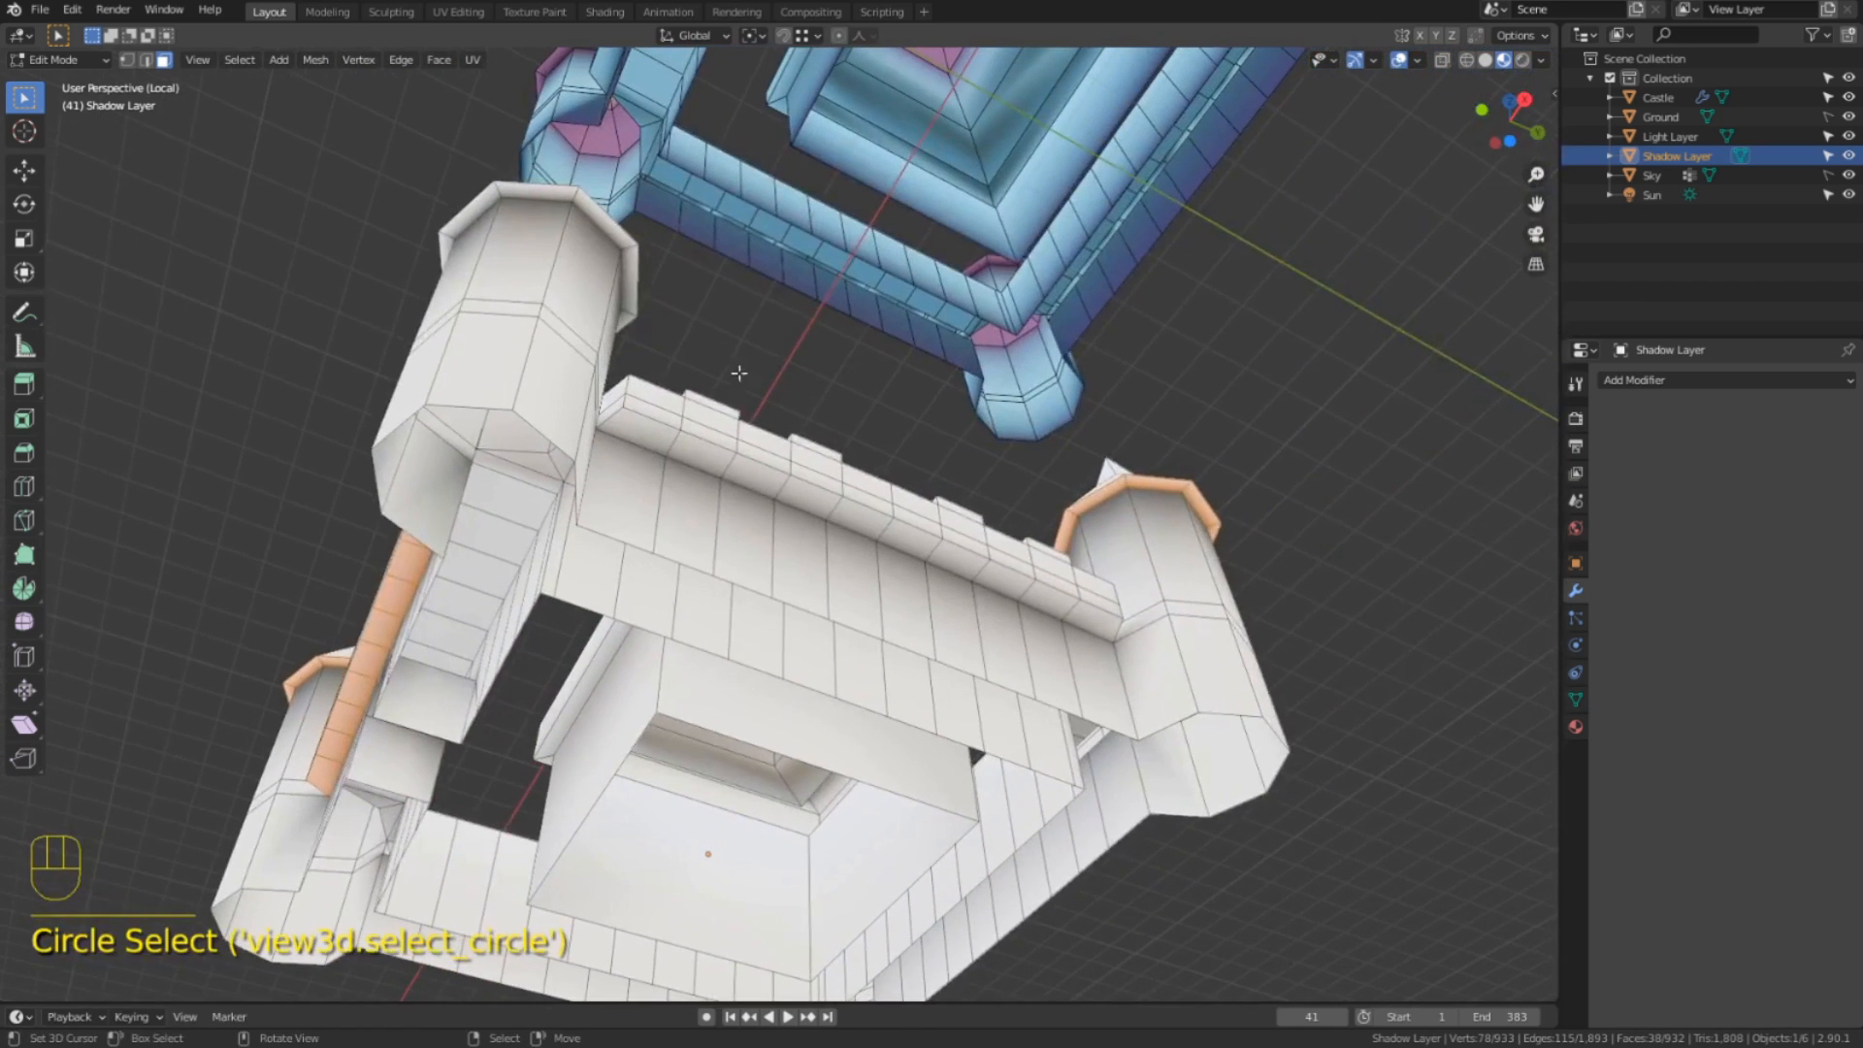
{"action": "scroll", "coordinate": [740, 374], "scroll_direction": "up", "scroll_amount": 3}
{"action": "left_click_drag", "start_coordinate": [617, 398], "coordinate": [543, 383]}
Return the Shadow Layer castle to Object Mode and examine the shaded result on the main castle.
{"action": "left_click", "coordinate": [94, 60]}
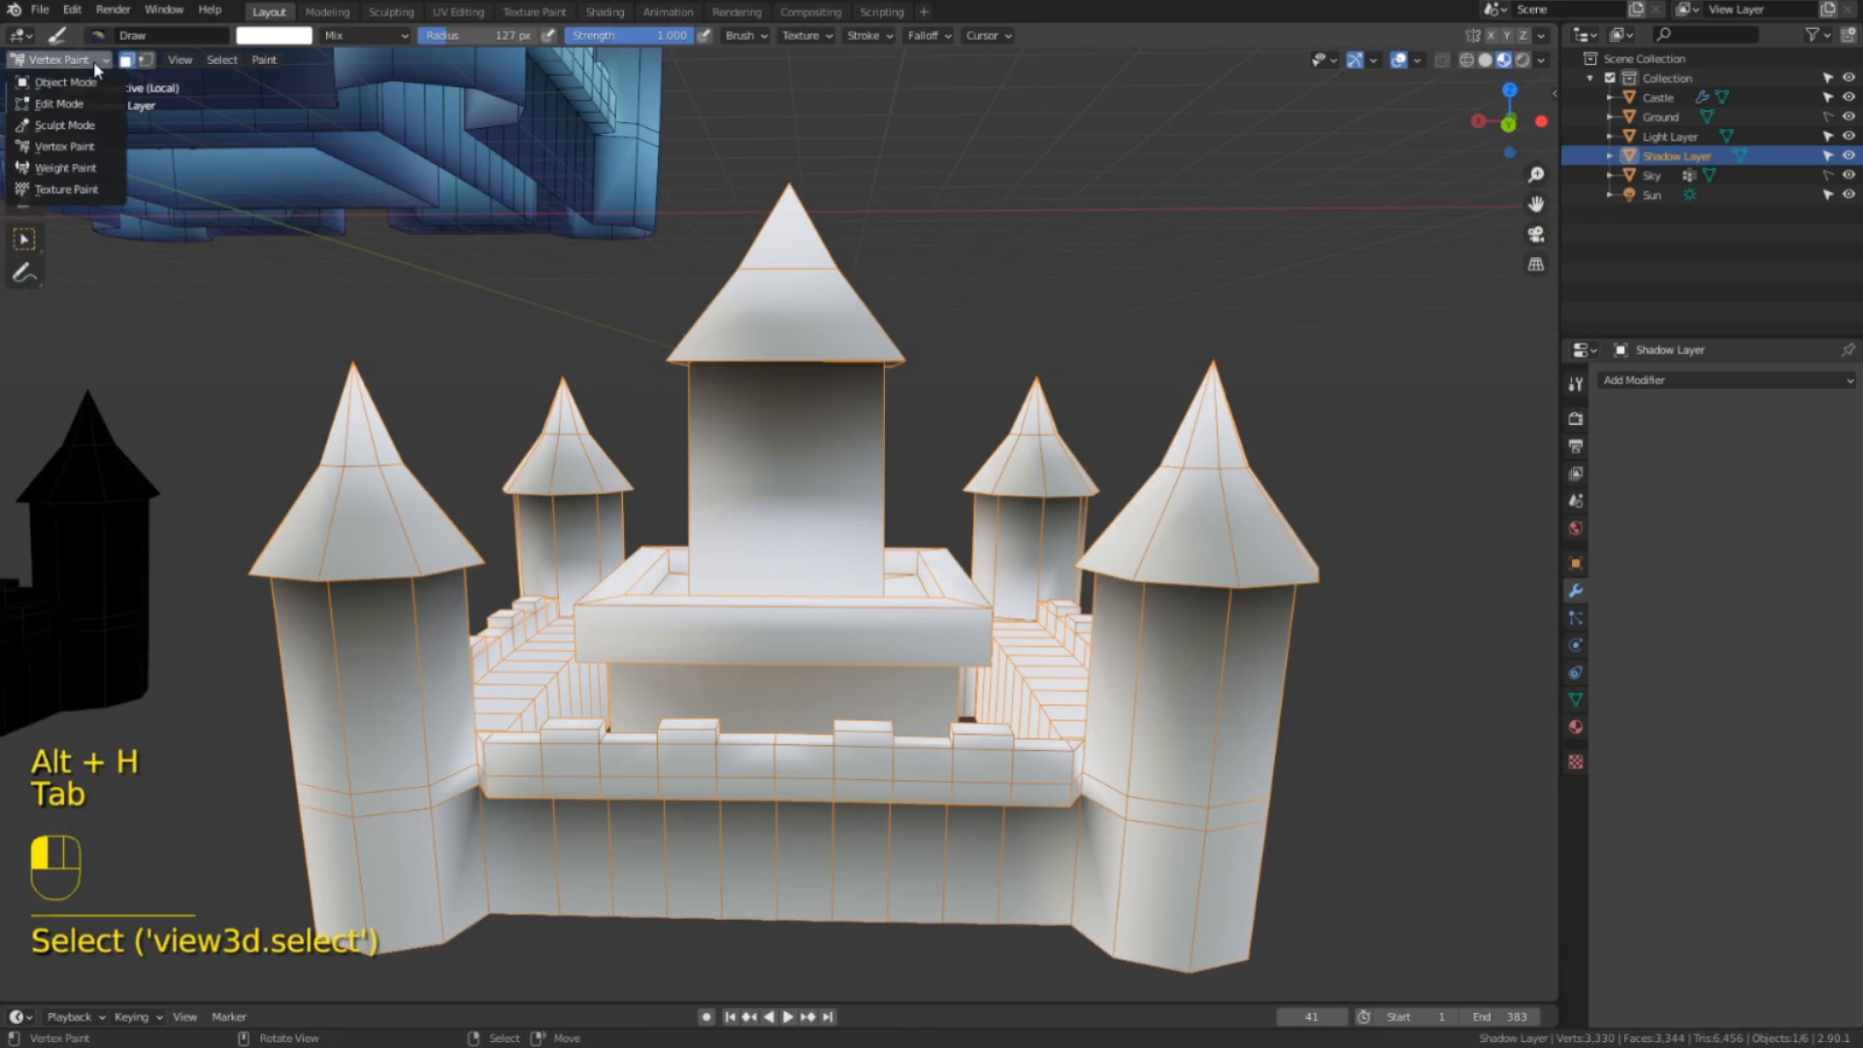
{"action": "left_click", "coordinate": [90, 87]}
{"action": "middle_click_drag", "start_coordinate": [784, 376], "coordinate": [320, 388]}
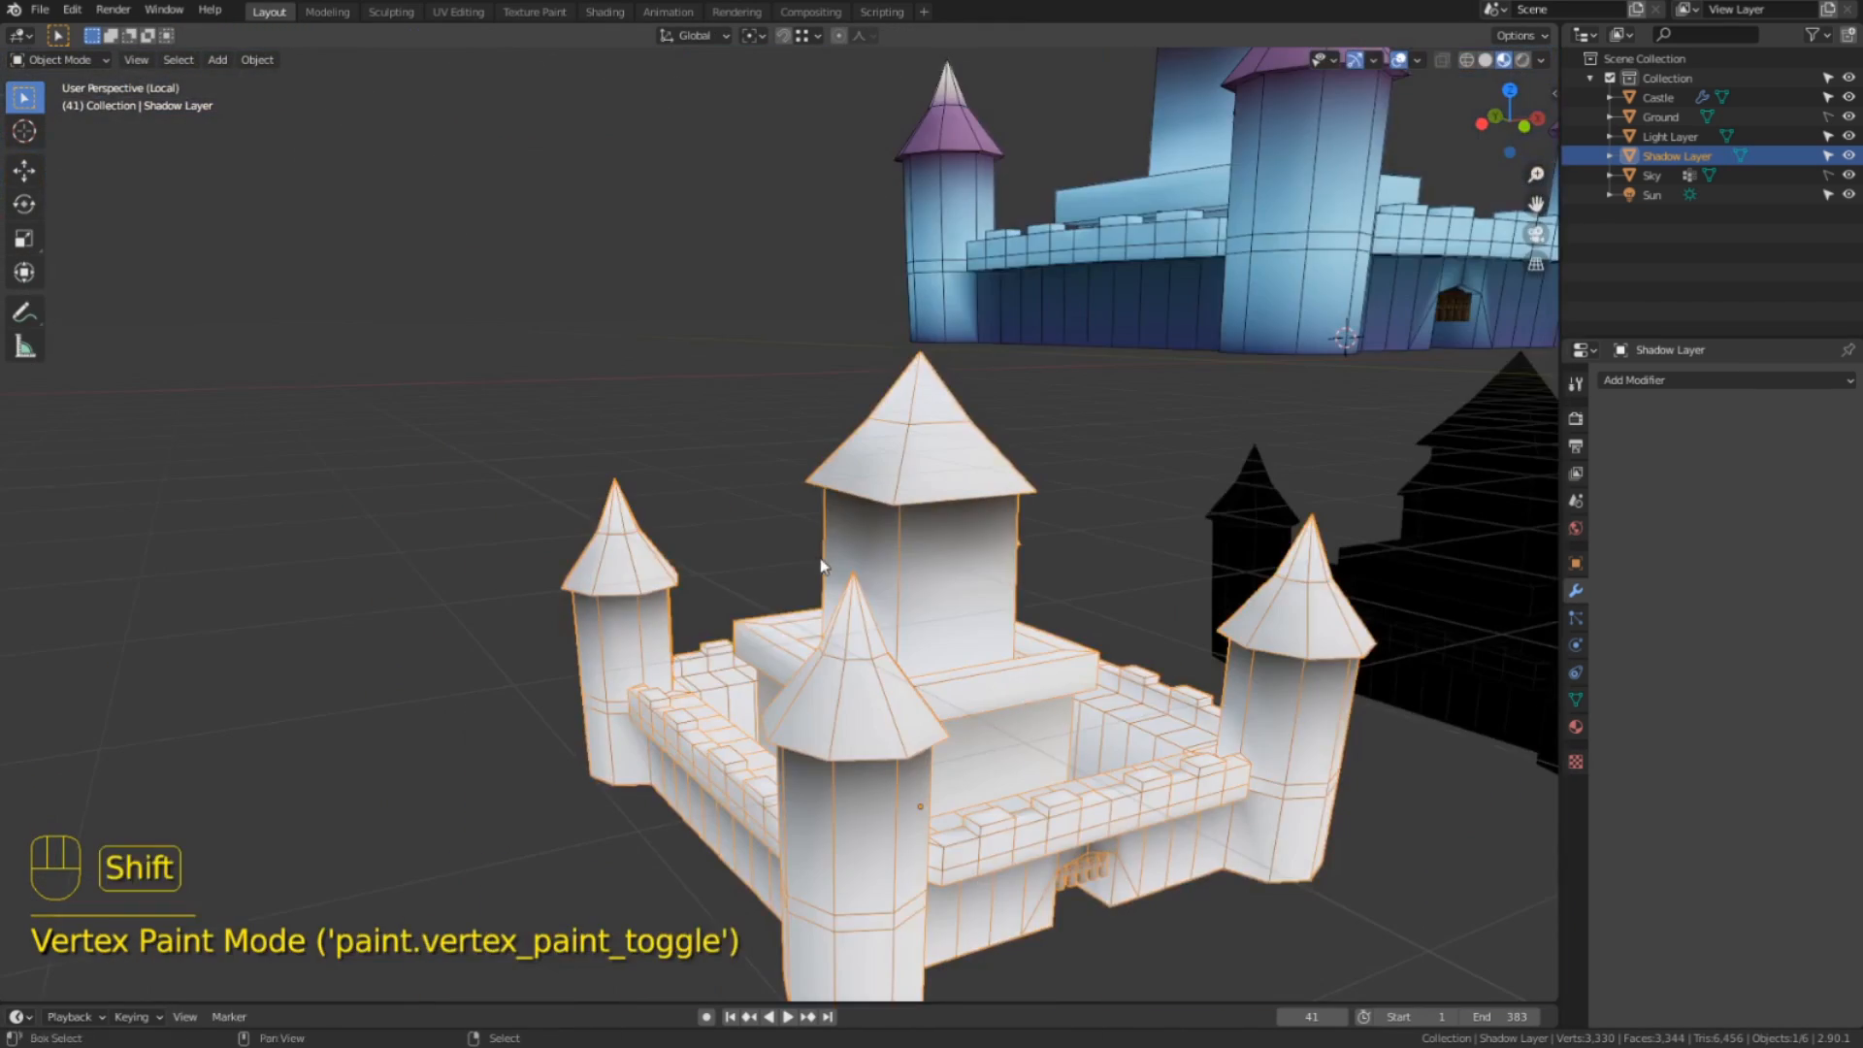
{"action": "middle_click_drag", "start_coordinate": [1033, 774], "coordinate": [570, 977], "text": "shift"}
{"action": "right_click", "coordinate": [951, 507]}
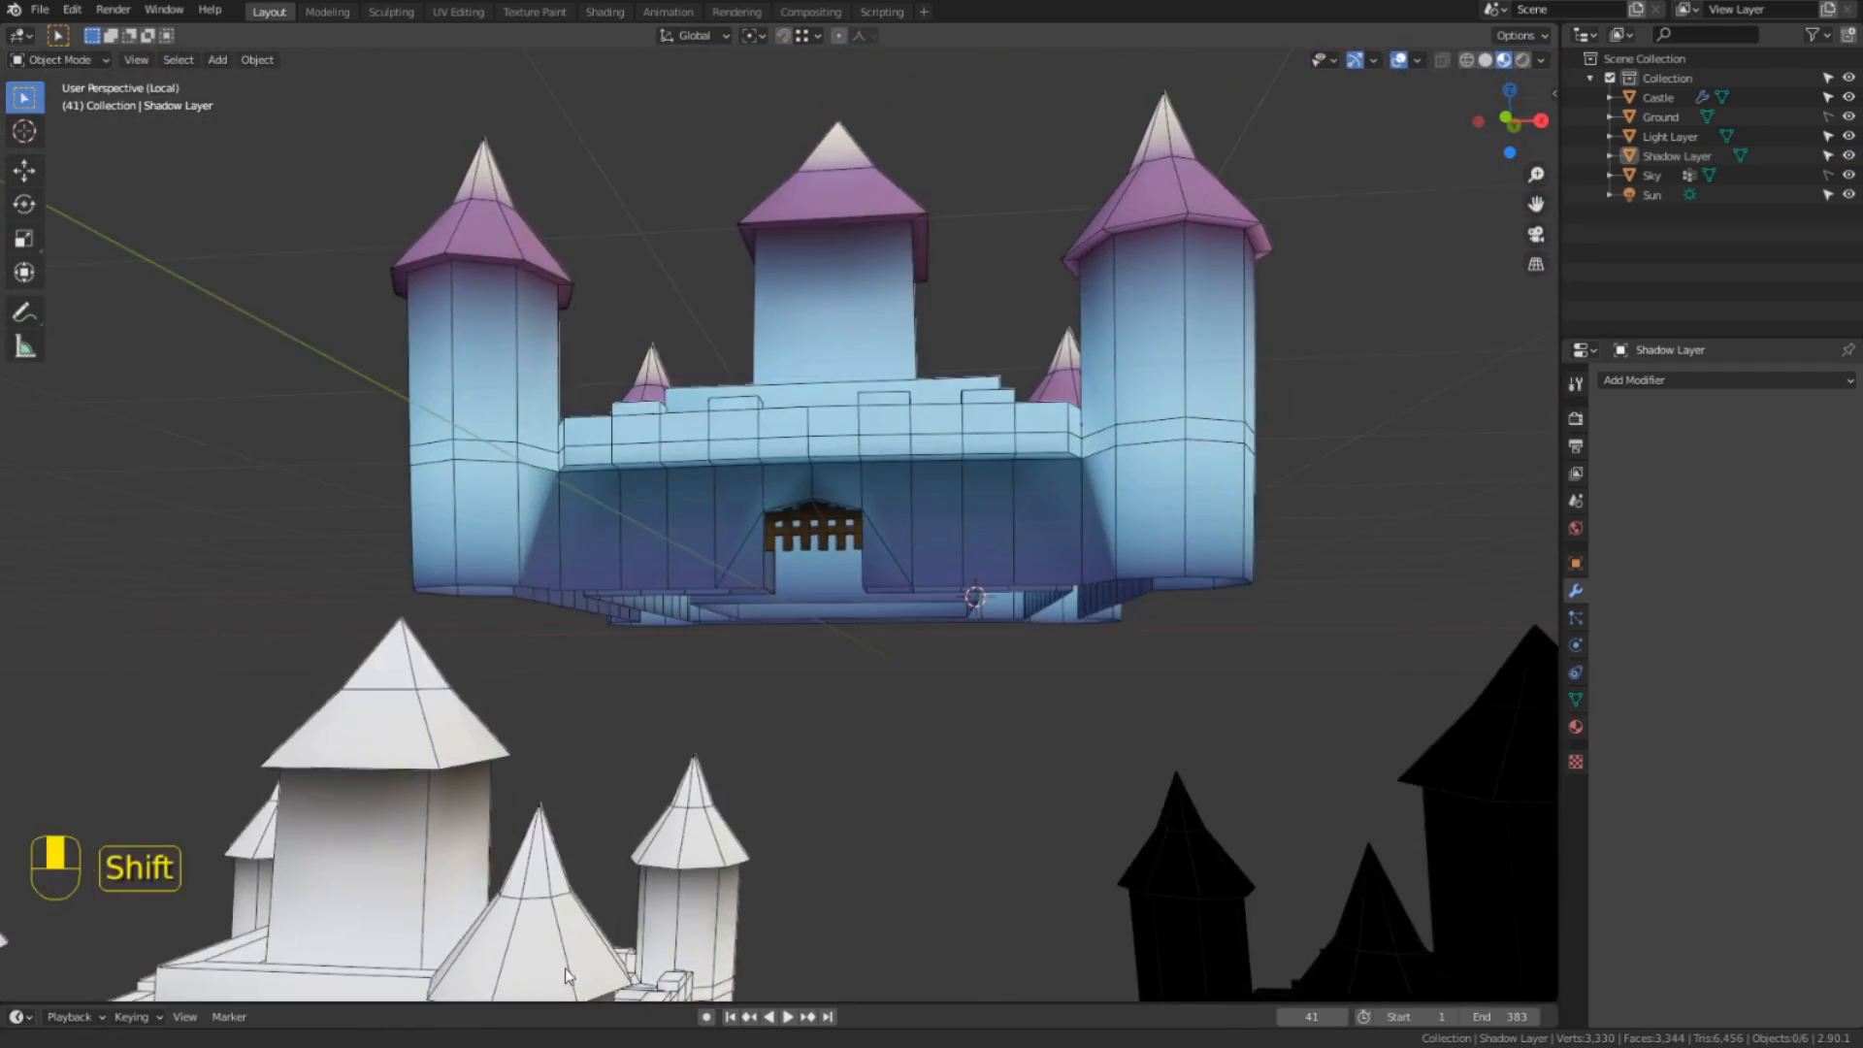
{"action": "scroll", "coordinate": [859, 707], "scroll_direction": "up", "scroll_amount": 1}
{"action": "scroll", "coordinate": [859, 707], "scroll_direction": "up", "scroll_amount": 2}
{"action": "middle_click_drag", "start_coordinate": [859, 707], "coordinate": [871, 776]}
{"action": "scroll", "coordinate": [935, 586], "scroll_direction": "down", "scroll_amount": 3}
{"action": "scroll", "coordinate": [936, 586], "scroll_direction": "down", "scroll_amount": 2}
{"action": "mouse_move", "coordinate": [935, 586]}
{"action": "middle_mouse_down", "text": "shift"}
{"action": "mouse_move", "coordinate": [930, 640]}
{"action": "mouse_move", "coordinate": [1079, 641]}
{"action": "mouse_move", "coordinate": [671, 631]}
{"action": "mouse_move", "coordinate": [615, 586]}
{"action": "middle_mouse_up", "text": "shift"}
Paint soft white highlights on the Light Layer's tower roofs and battlements at 0.024 strength, using a 49 px radius for the battlements.
{"action": "key", "text": "f"}
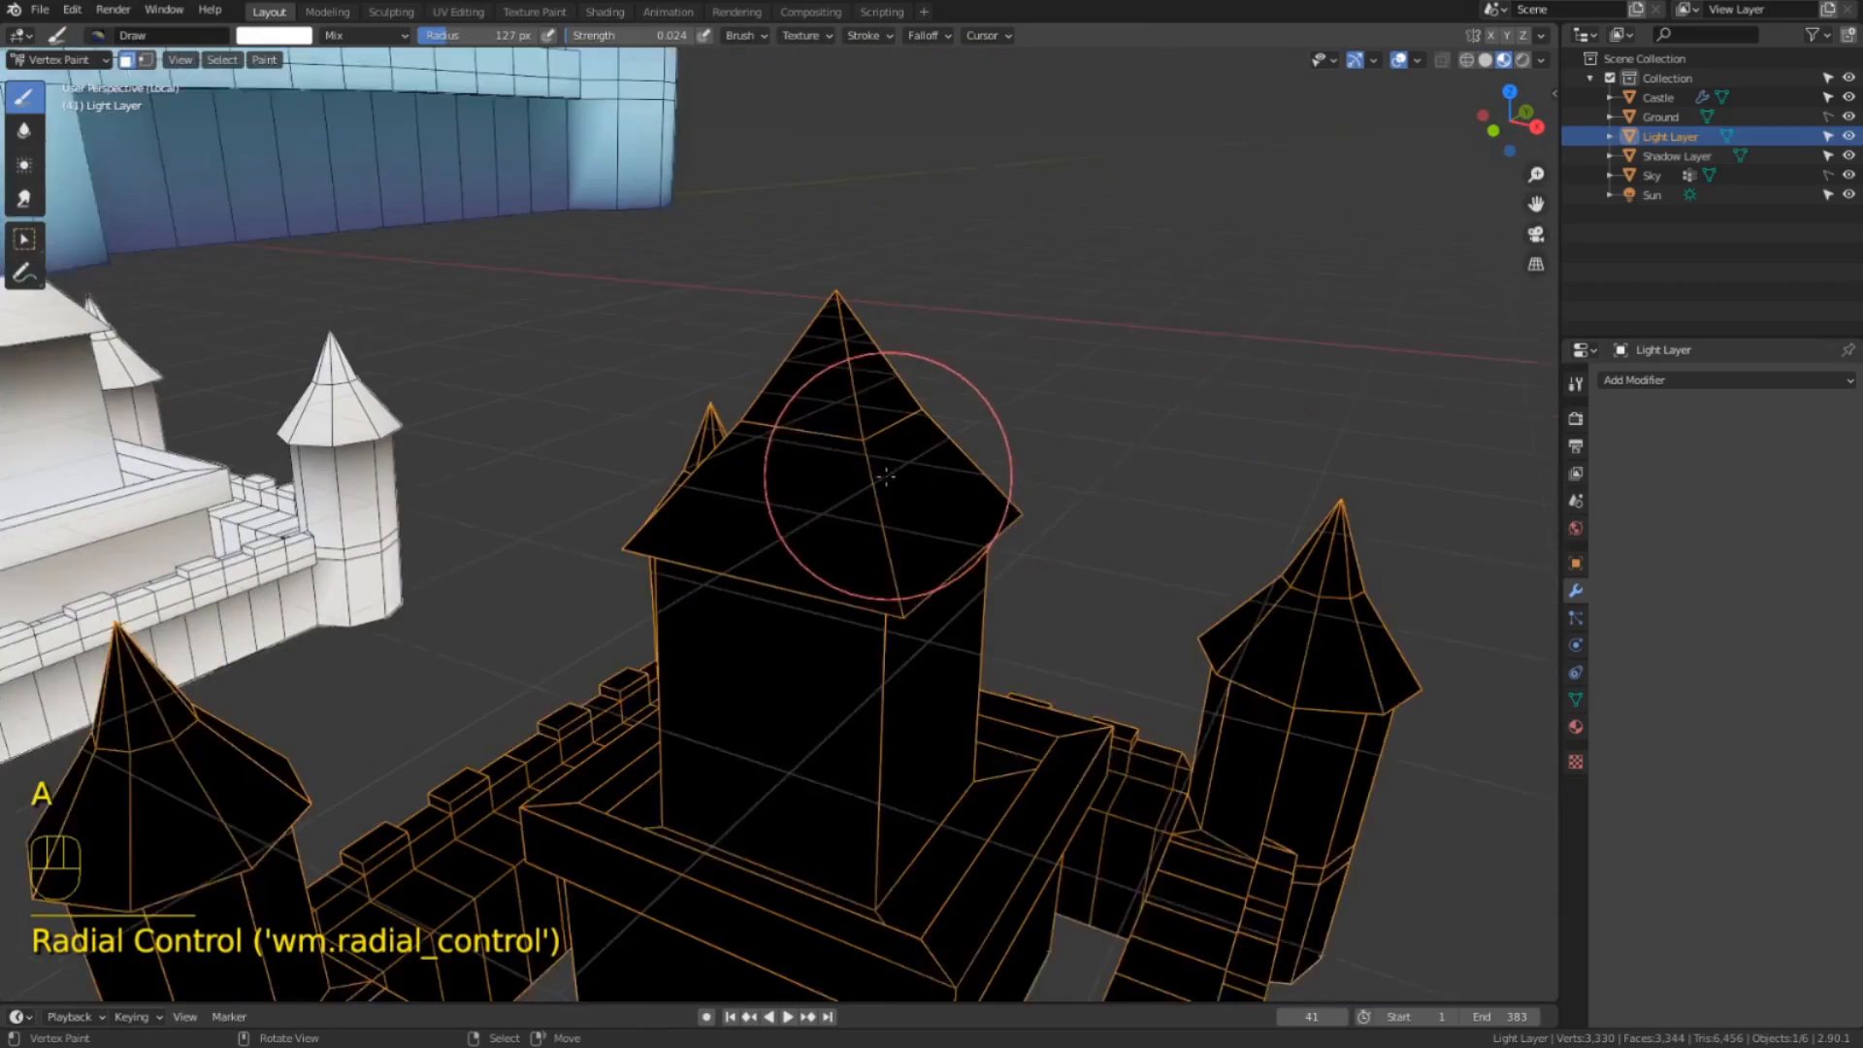
{"action": "mouse_move", "coordinate": [889, 395]}
{"action": "left_mouse_down"}
{"action": "mouse_move", "coordinate": [861, 329]}
{"action": "mouse_move", "coordinate": [832, 320]}
{"action": "mouse_move", "coordinate": [923, 527]}
{"action": "mouse_move", "coordinate": [971, 567]}
{"action": "left_mouse_up"}
{"action": "key", "text": "f"}
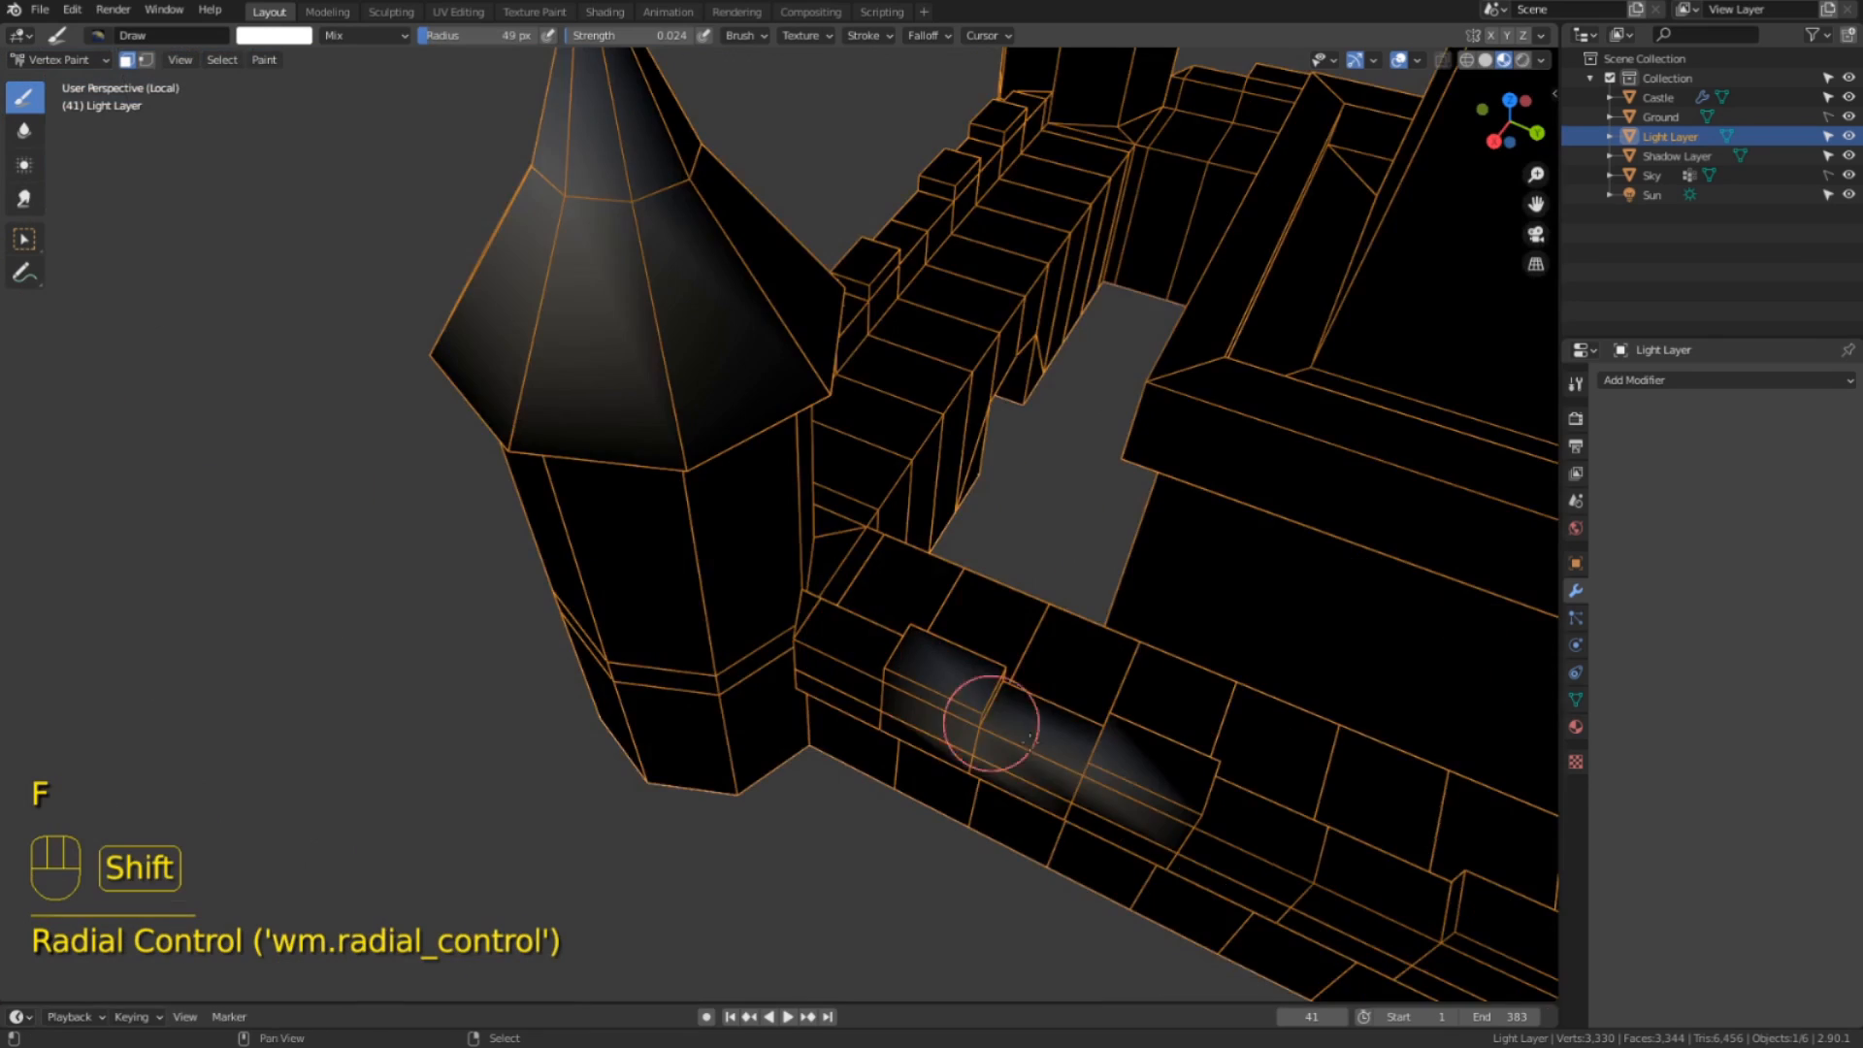
{"action": "middle_click_drag", "start_coordinate": [985, 719], "coordinate": [831, 562], "text": "shift"}
{"action": "left_click_drag", "start_coordinate": [832, 562], "coordinate": [1525, 840]}
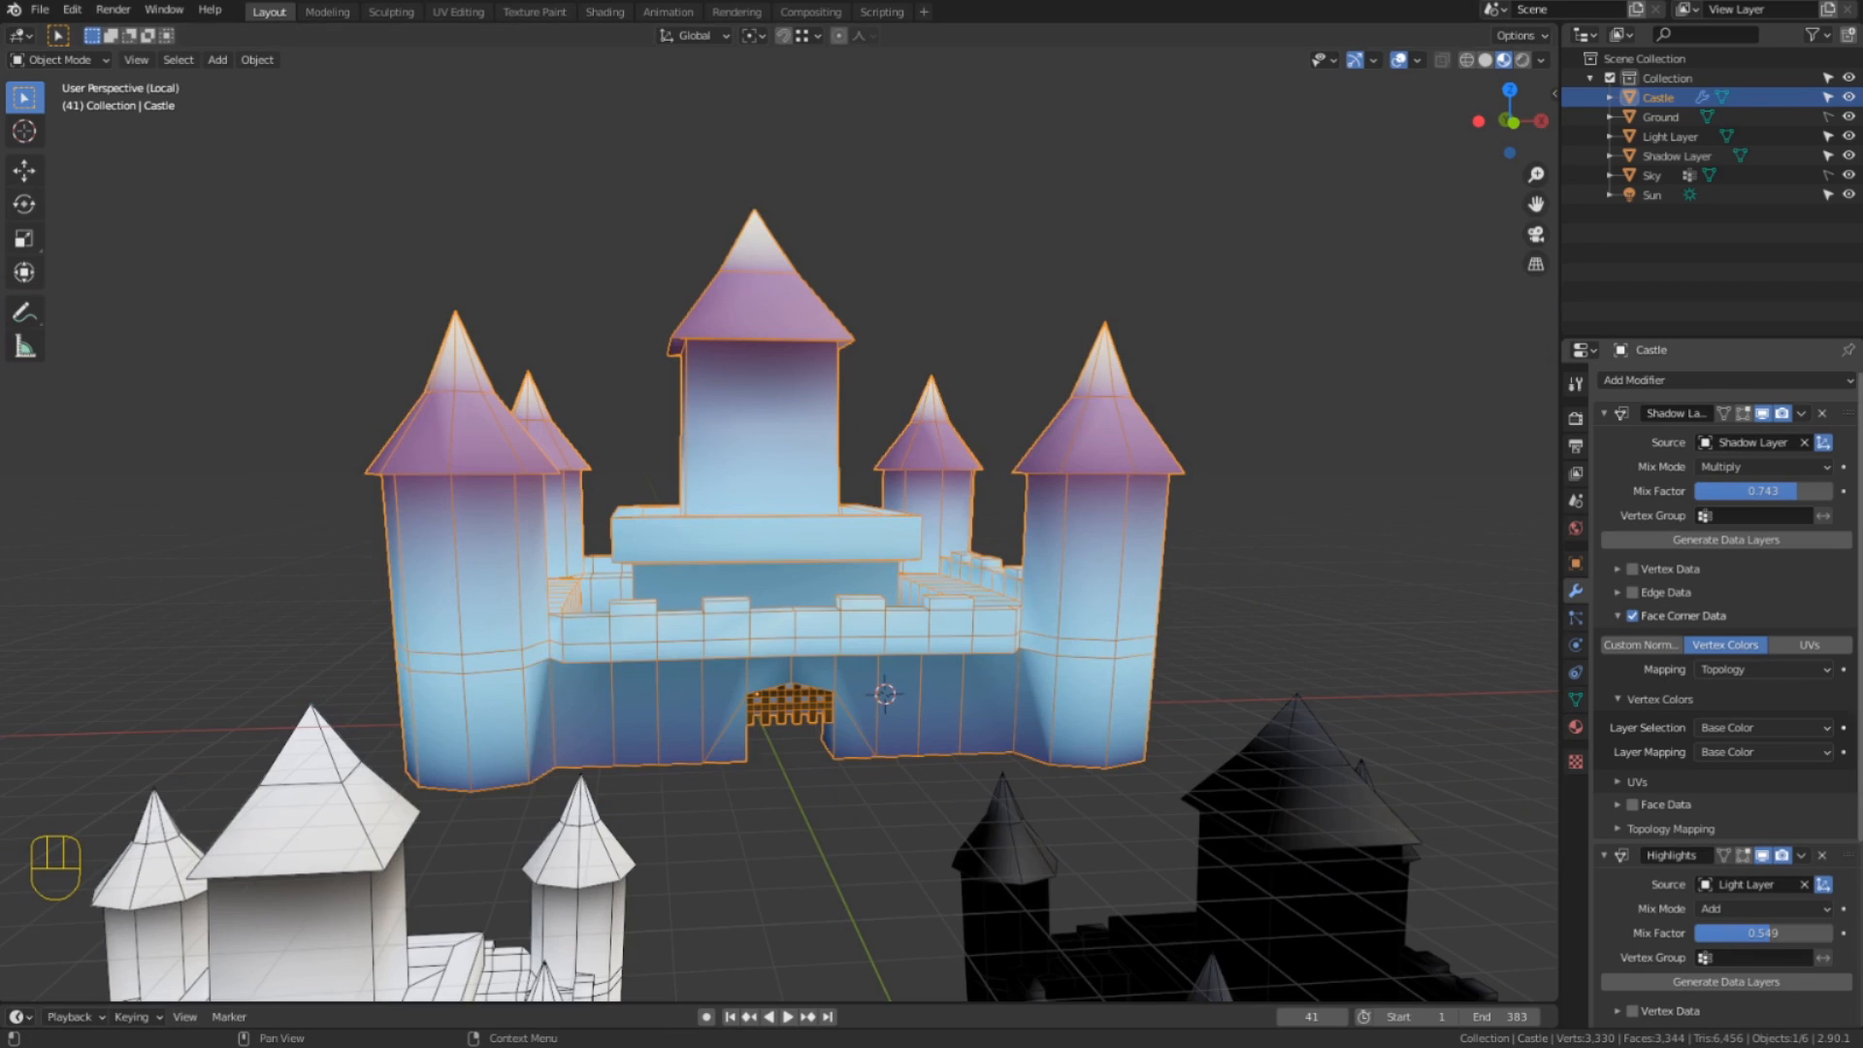
Try stacking the Light Layer and Shadow Layer castles on top of the main castle.
{"action": "scroll", "coordinate": [1155, 807], "scroll_direction": "down", "scroll_amount": 5}
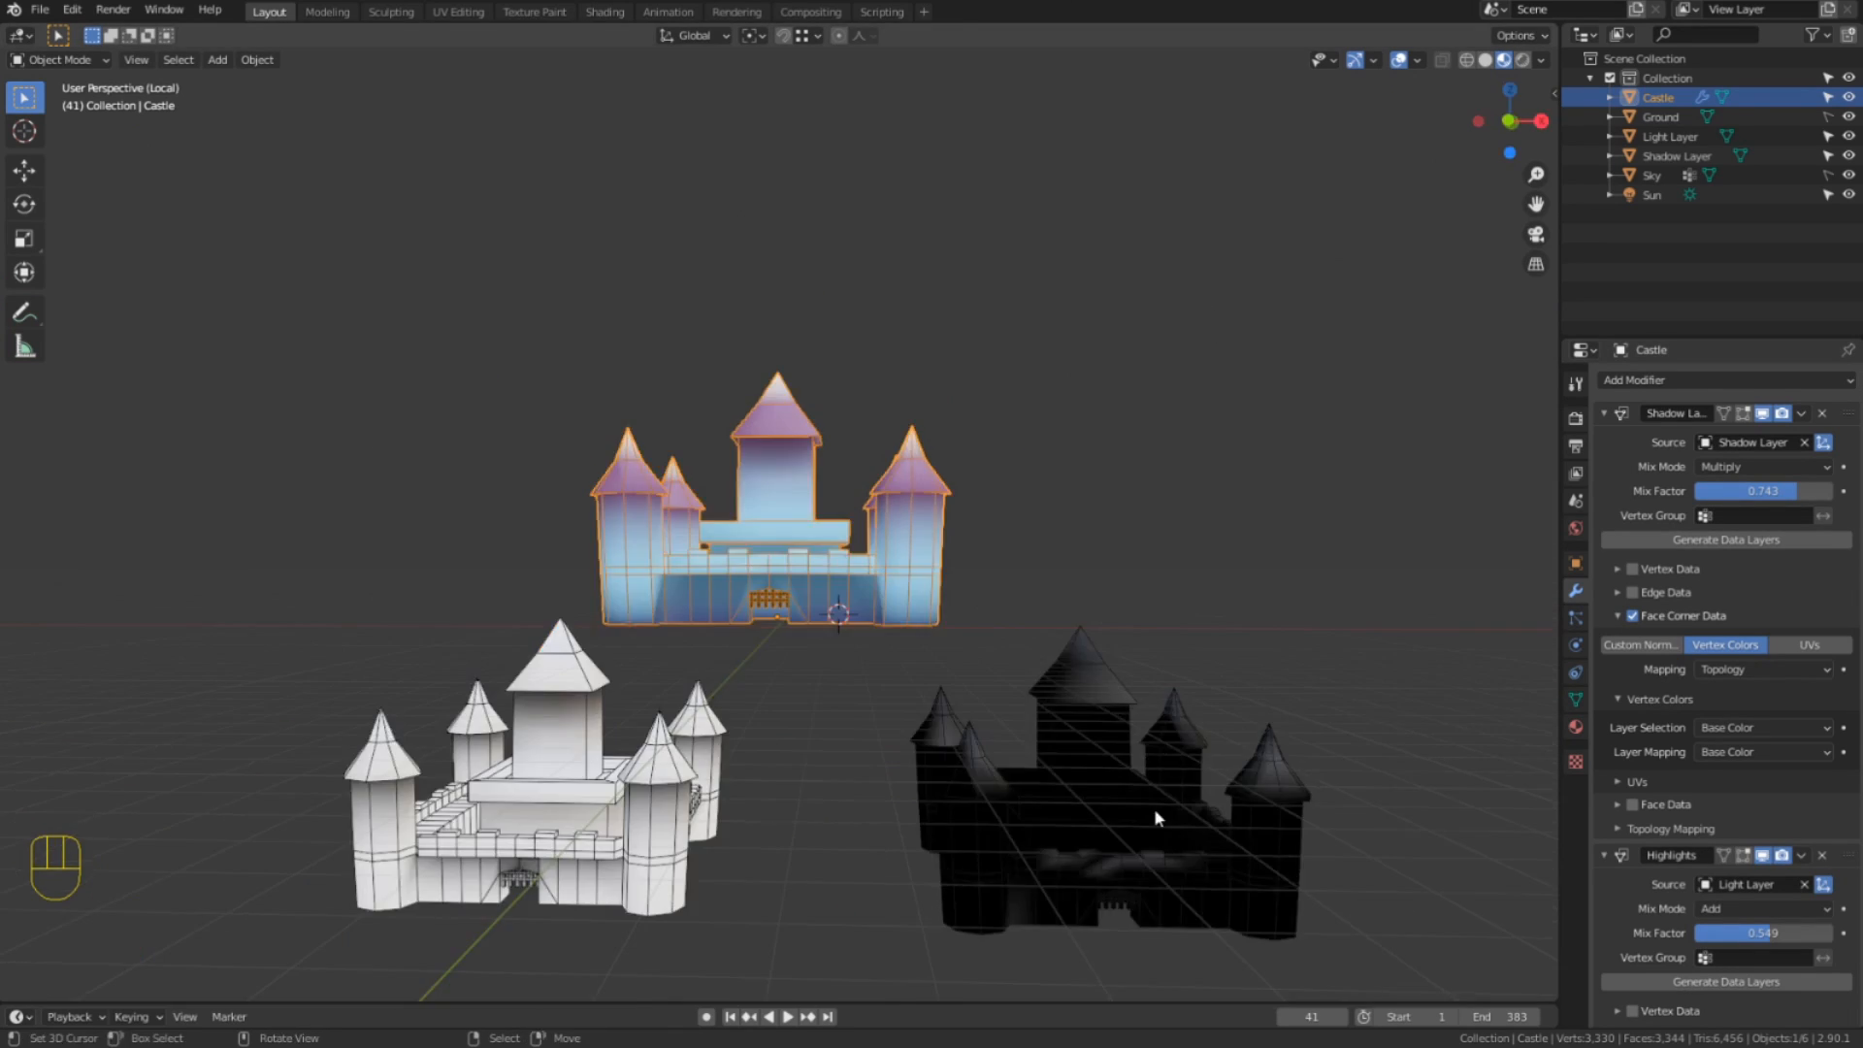
{"action": "left_click", "coordinate": [1155, 808]}
{"action": "key", "text": "g"}
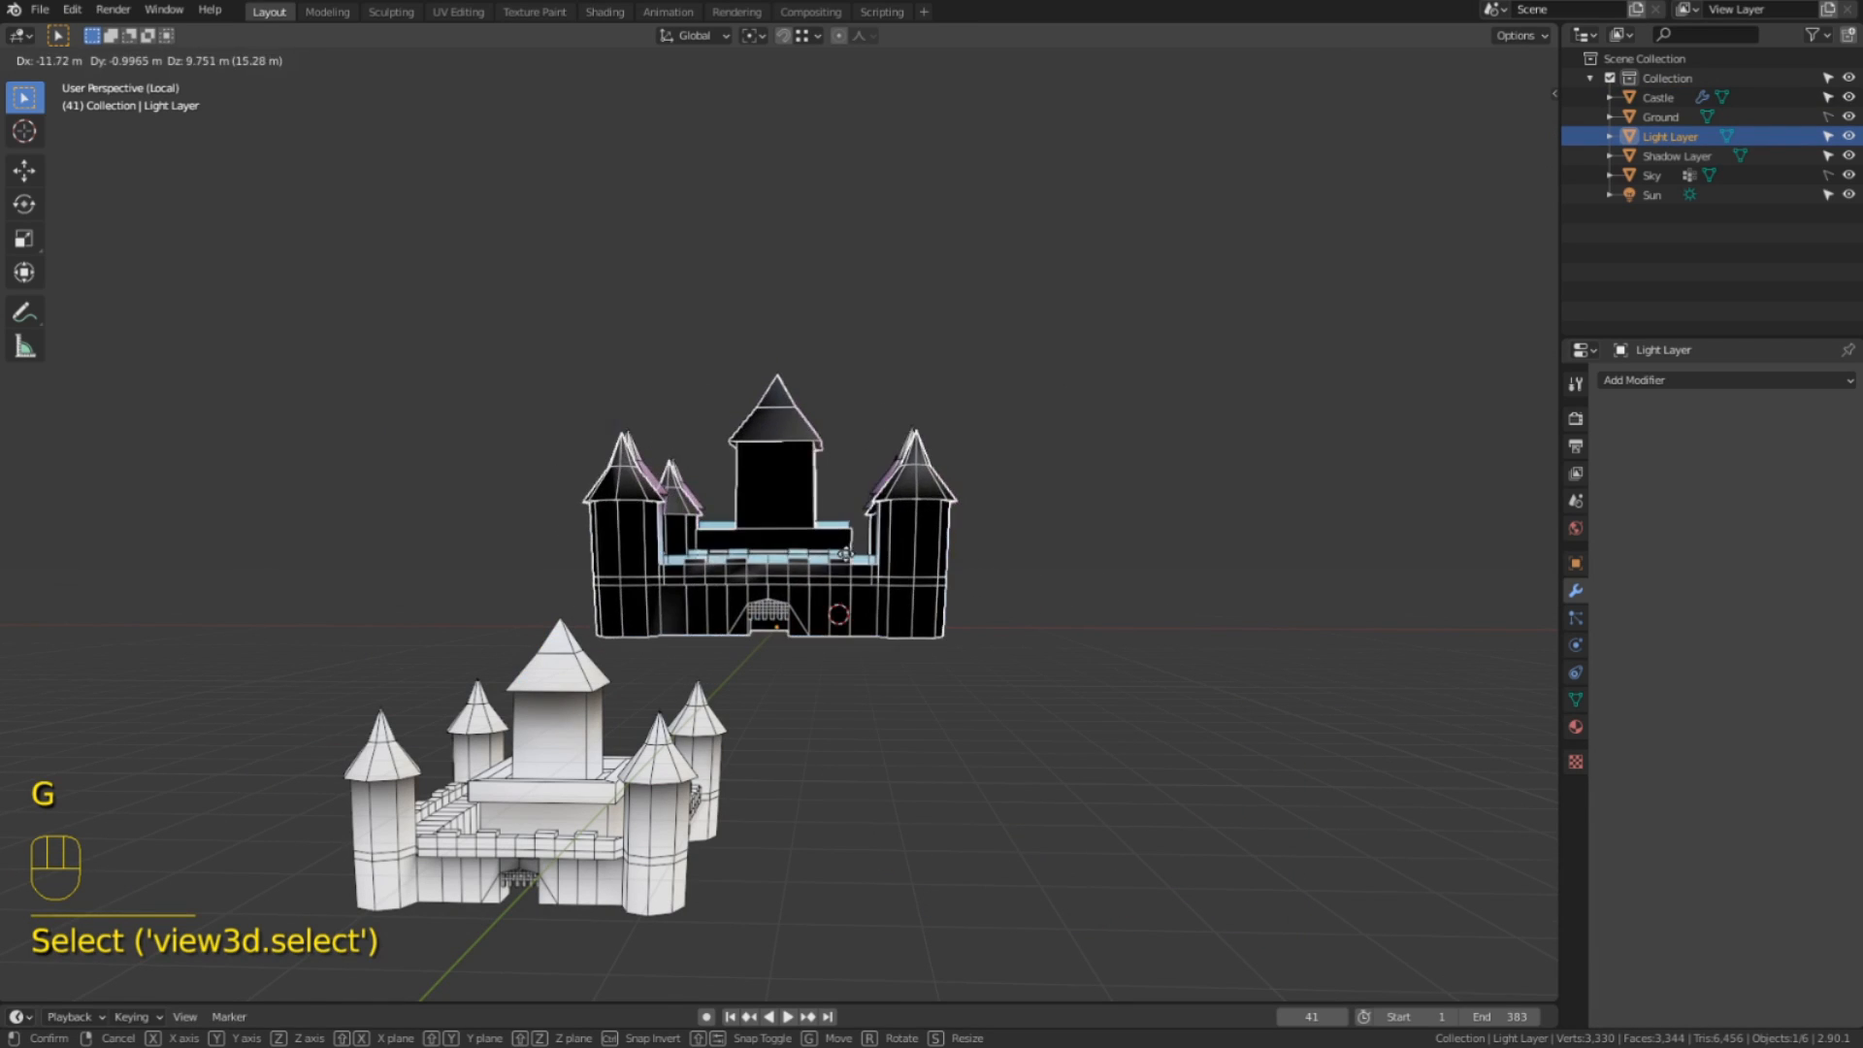
{"action": "left_click", "coordinate": [588, 749]}
{"action": "left_click", "coordinate": [586, 749]}
{"action": "key", "text": "g"}
{"action": "left_click", "coordinate": [776, 460]}
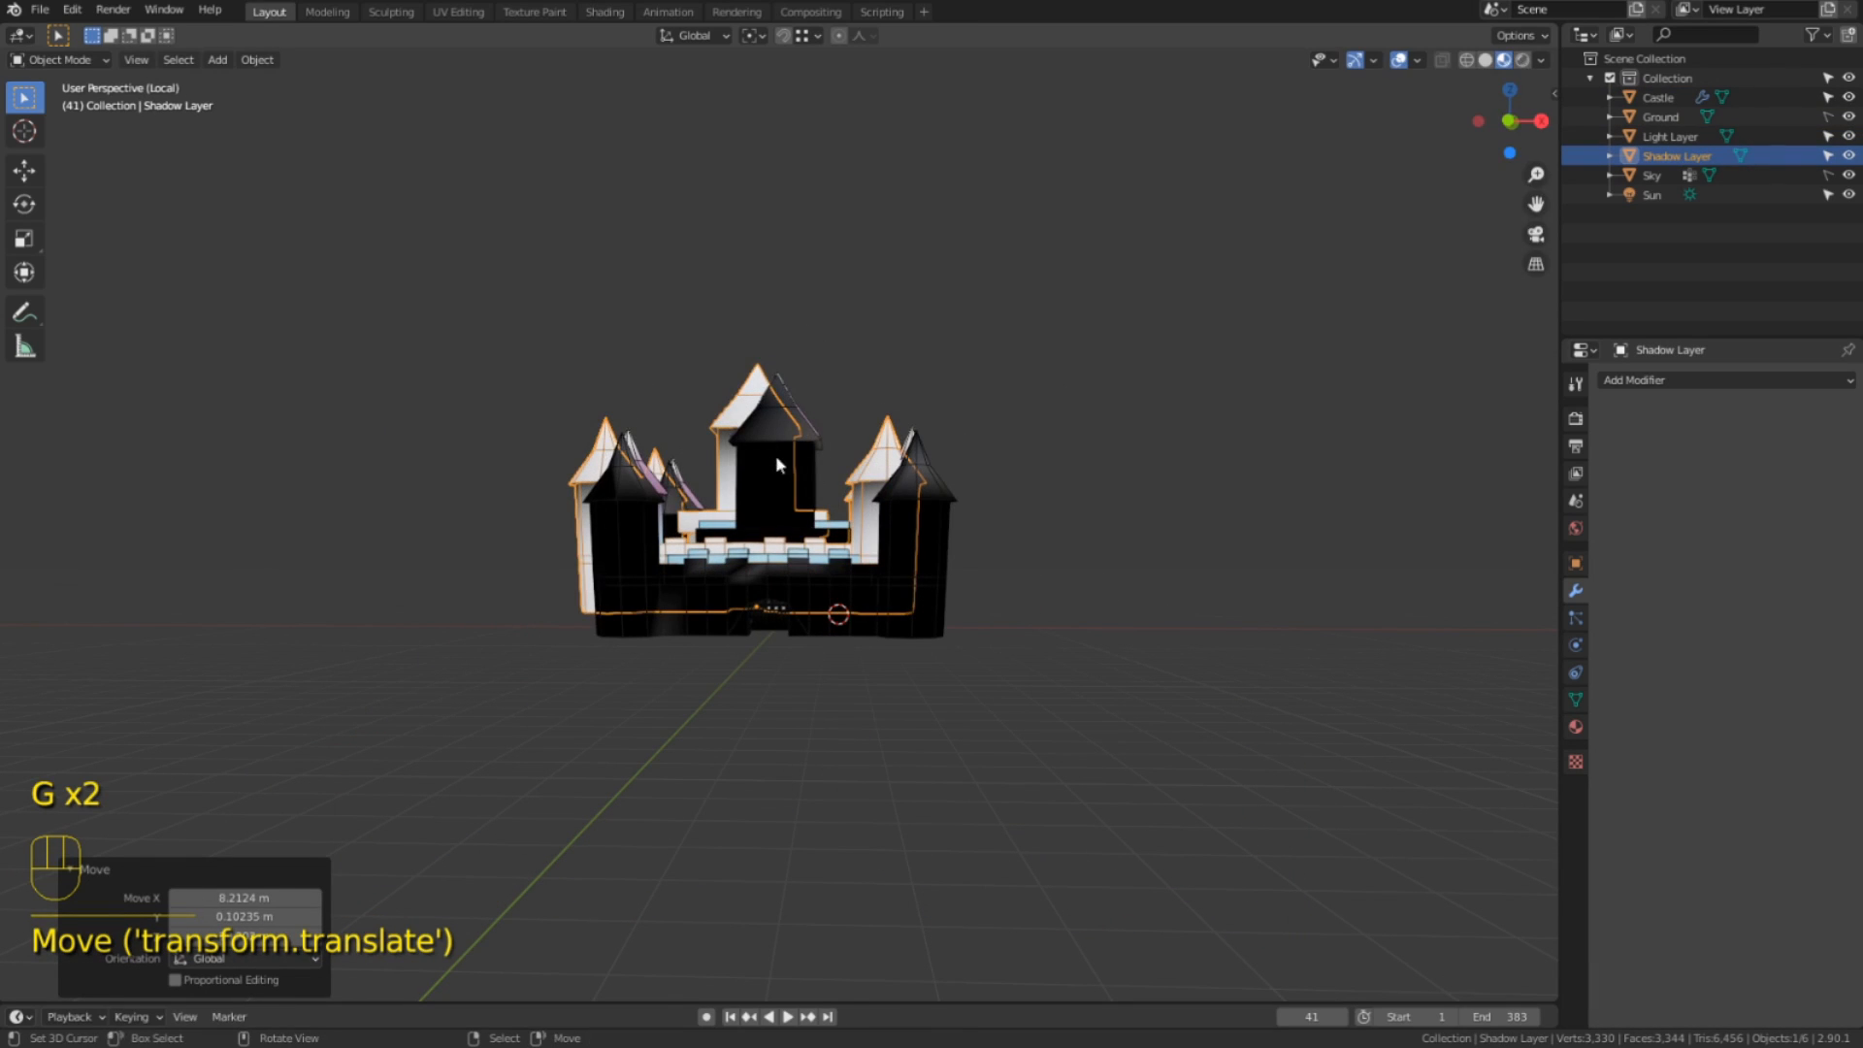
Undo the moves of both layer castles.
{"action": "key", "text": "ctrl+z"}
{"action": "key", "text": "ctrl+z"}
{"action": "key", "text": "ctrl+z"}
{"action": "key", "text": "ctrl+z"}
{"action": "key", "text": "ctrl+z"}
{"action": "key", "text": "ctrl+z"}
{"action": "key", "text": "ctrl+z"}
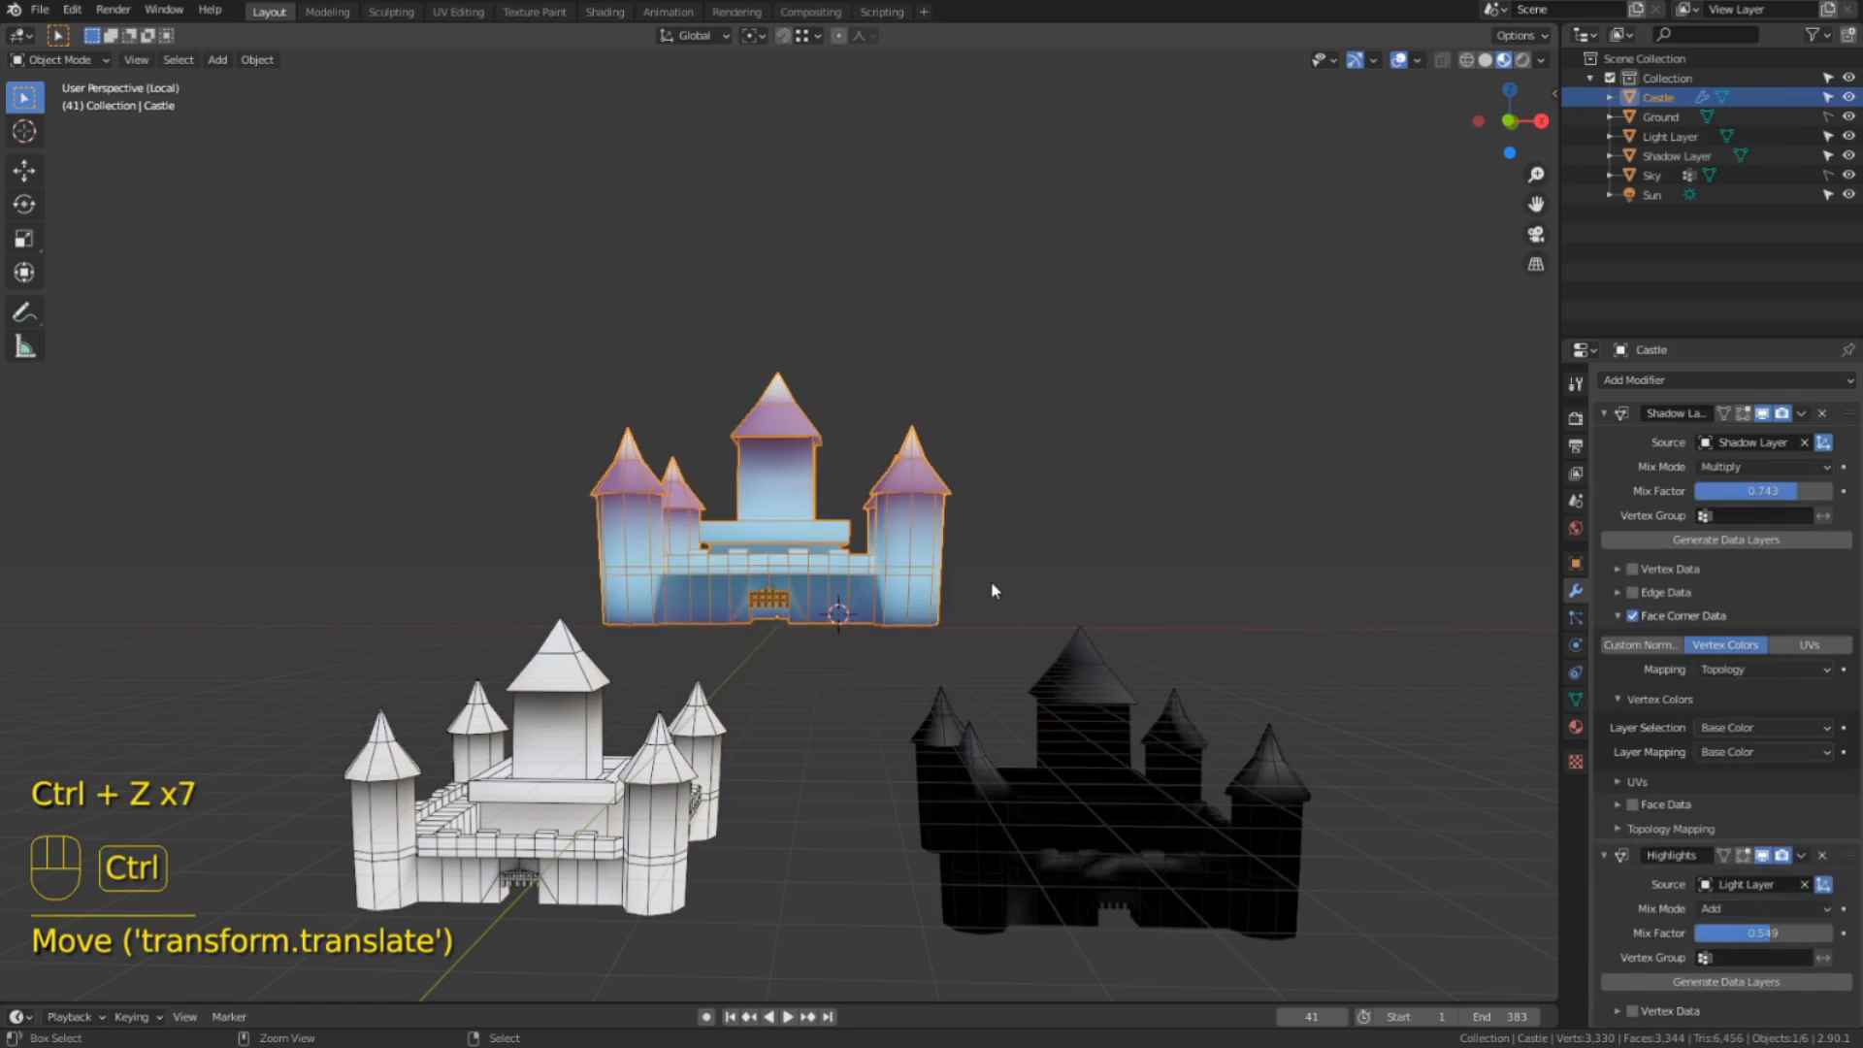
Deselect the castle, collapse its Shadow Layer and Highlights modifiers, and open the shadow modifier's options.
{"action": "left_click", "coordinate": [992, 583]}
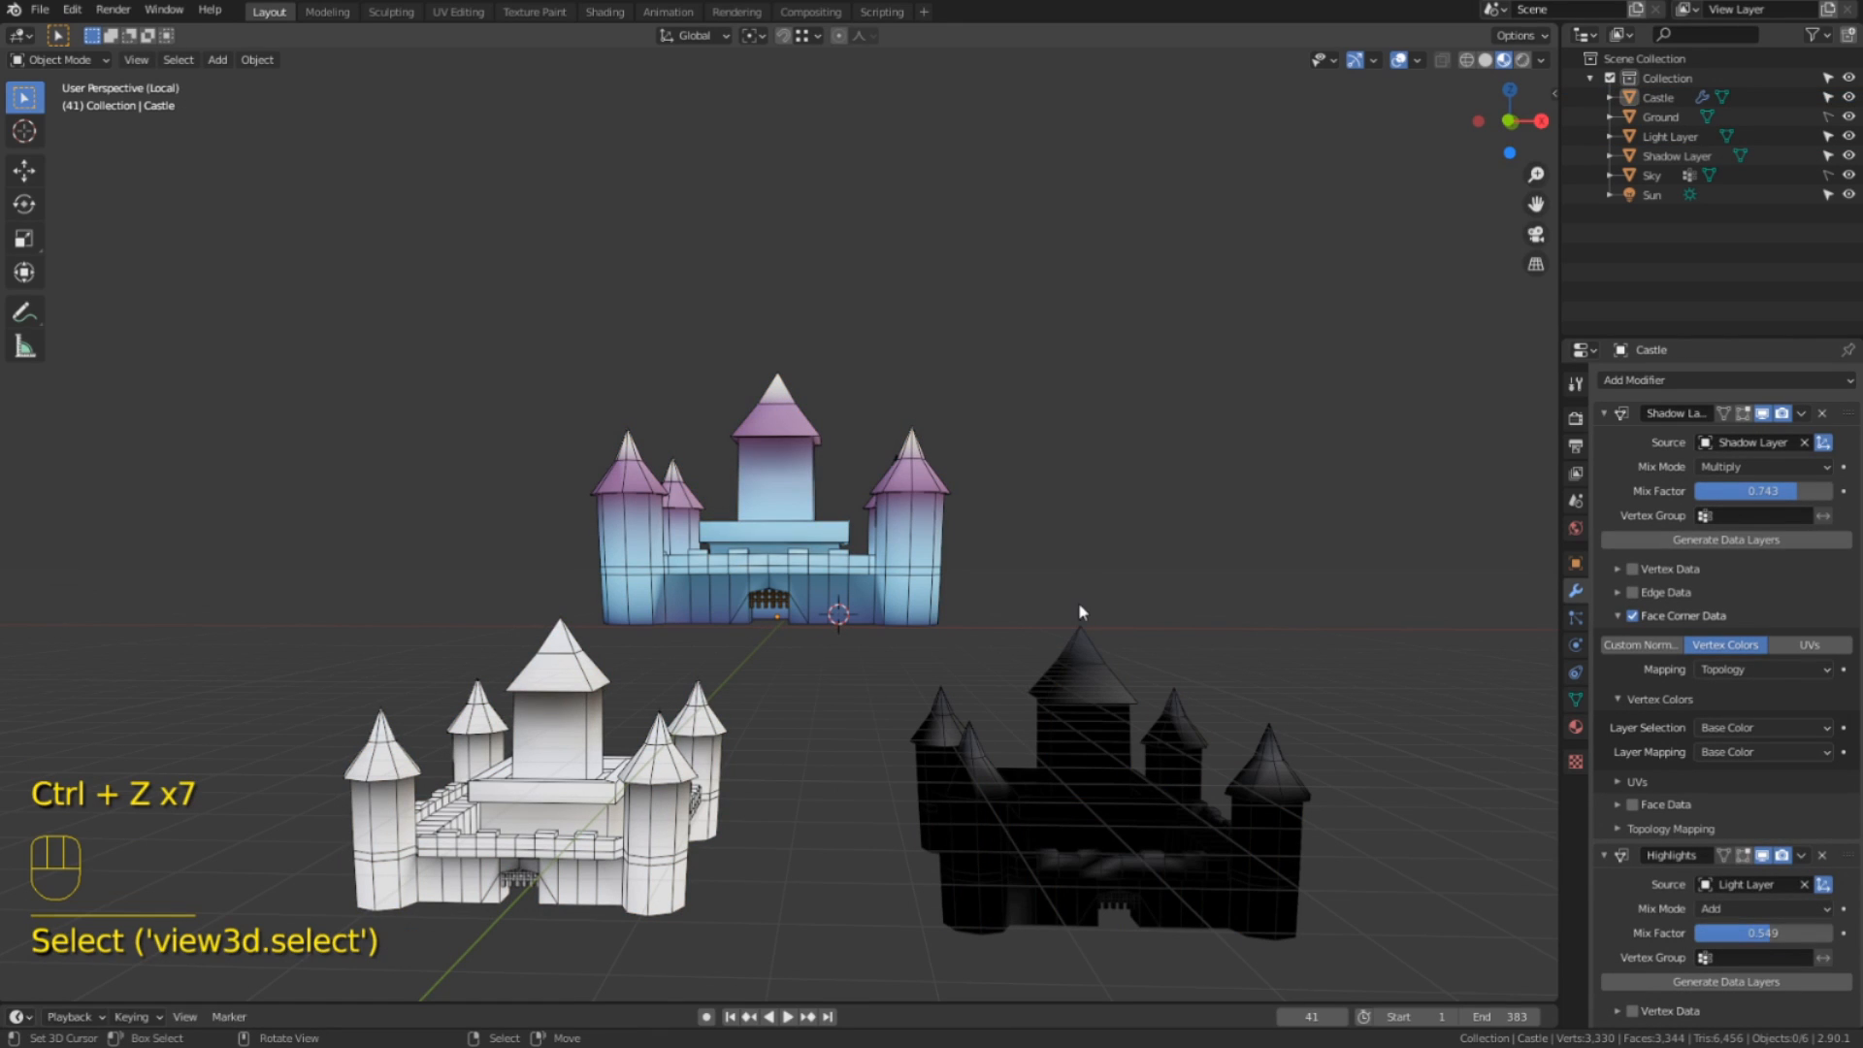
{"action": "left_click", "coordinate": [1602, 417]}
{"action": "left_click", "coordinate": [1605, 446]}
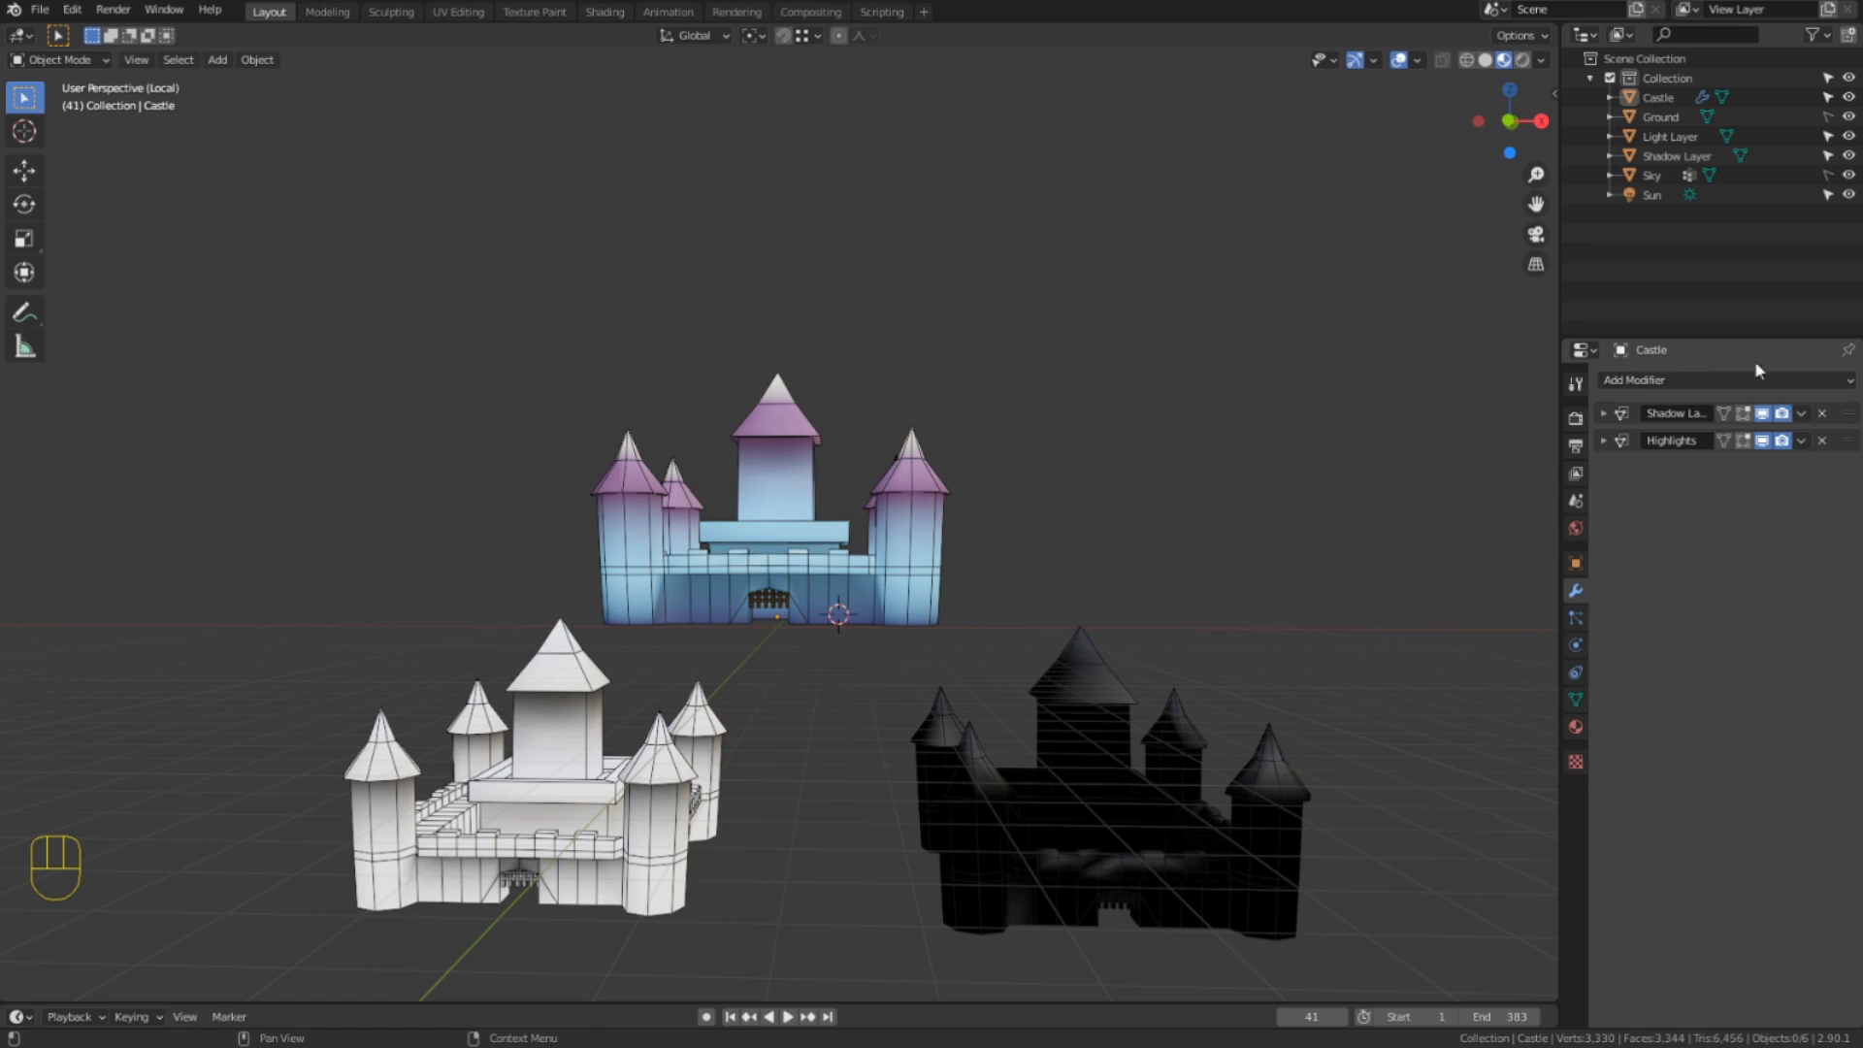
{"action": "left_click", "coordinate": [1802, 414]}
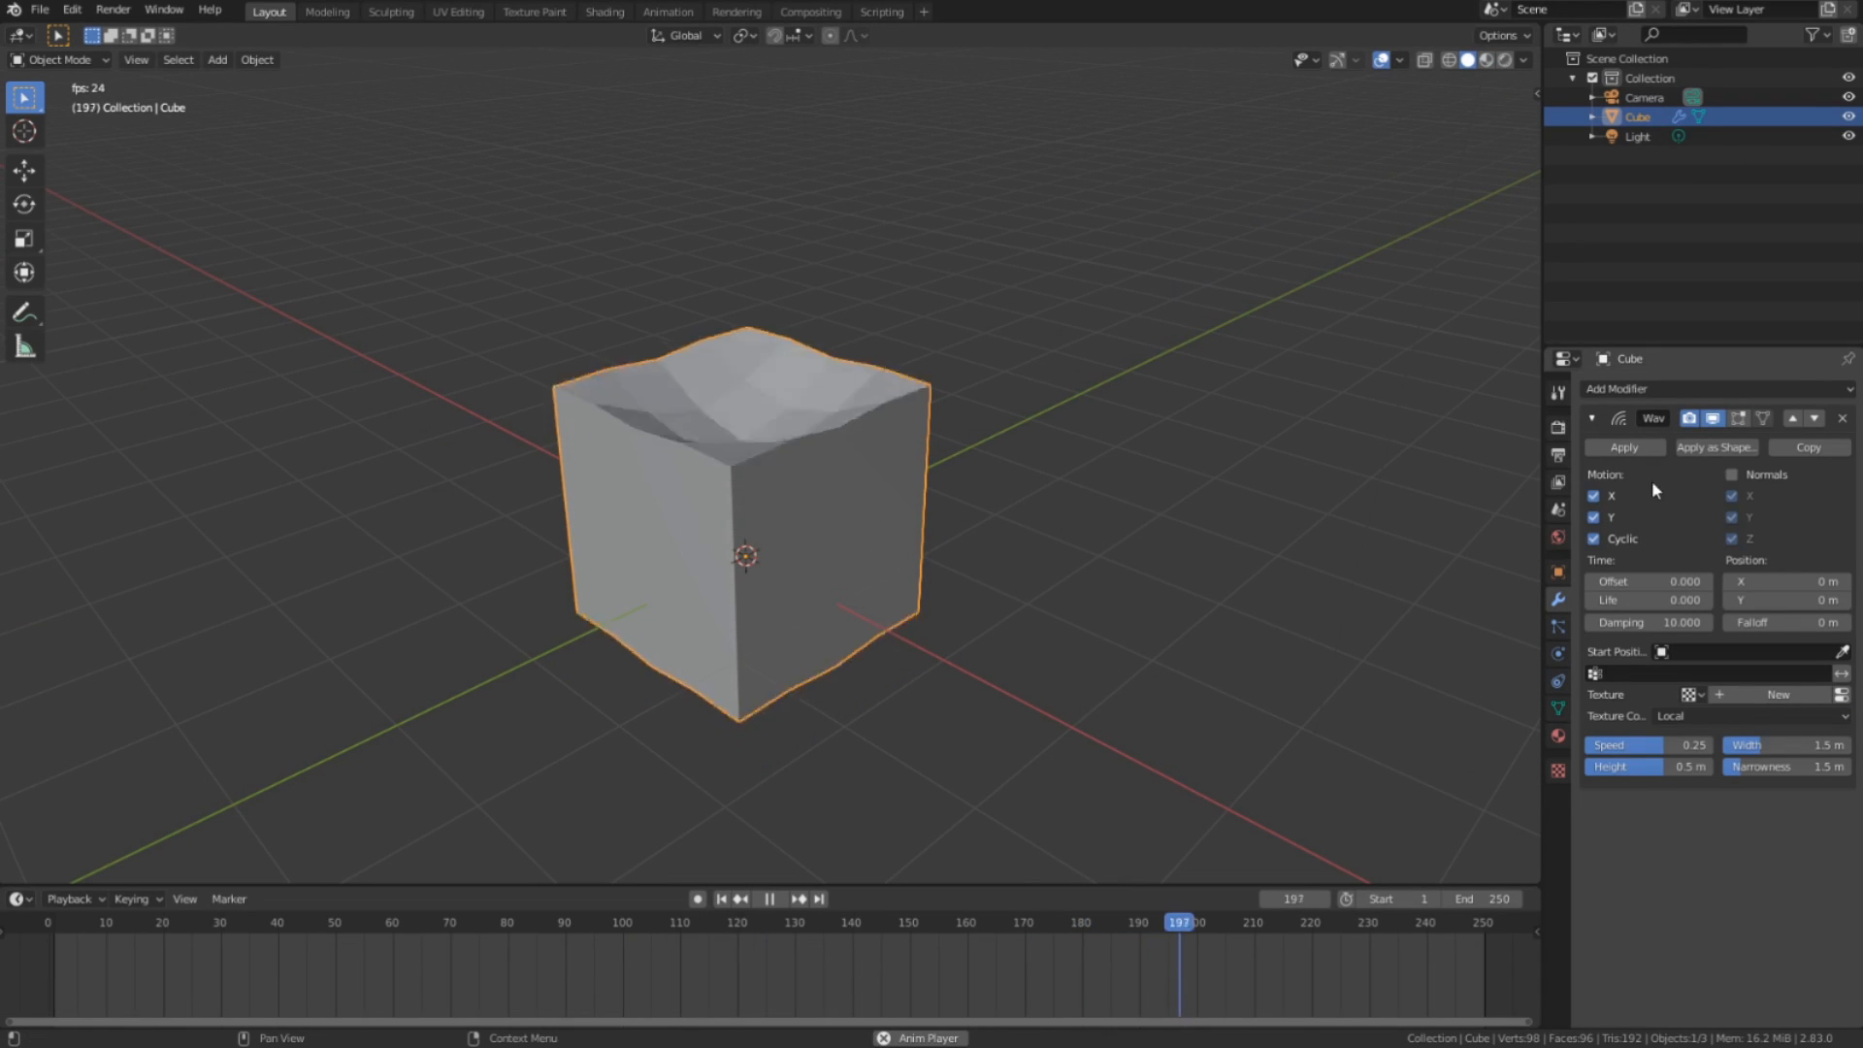
Apply the Wave modifier to the animated cube.
{"action": "left_click", "coordinate": [1630, 451]}
{"action": "middle_click_drag", "start_coordinate": [890, 561], "coordinate": [773, 573]}
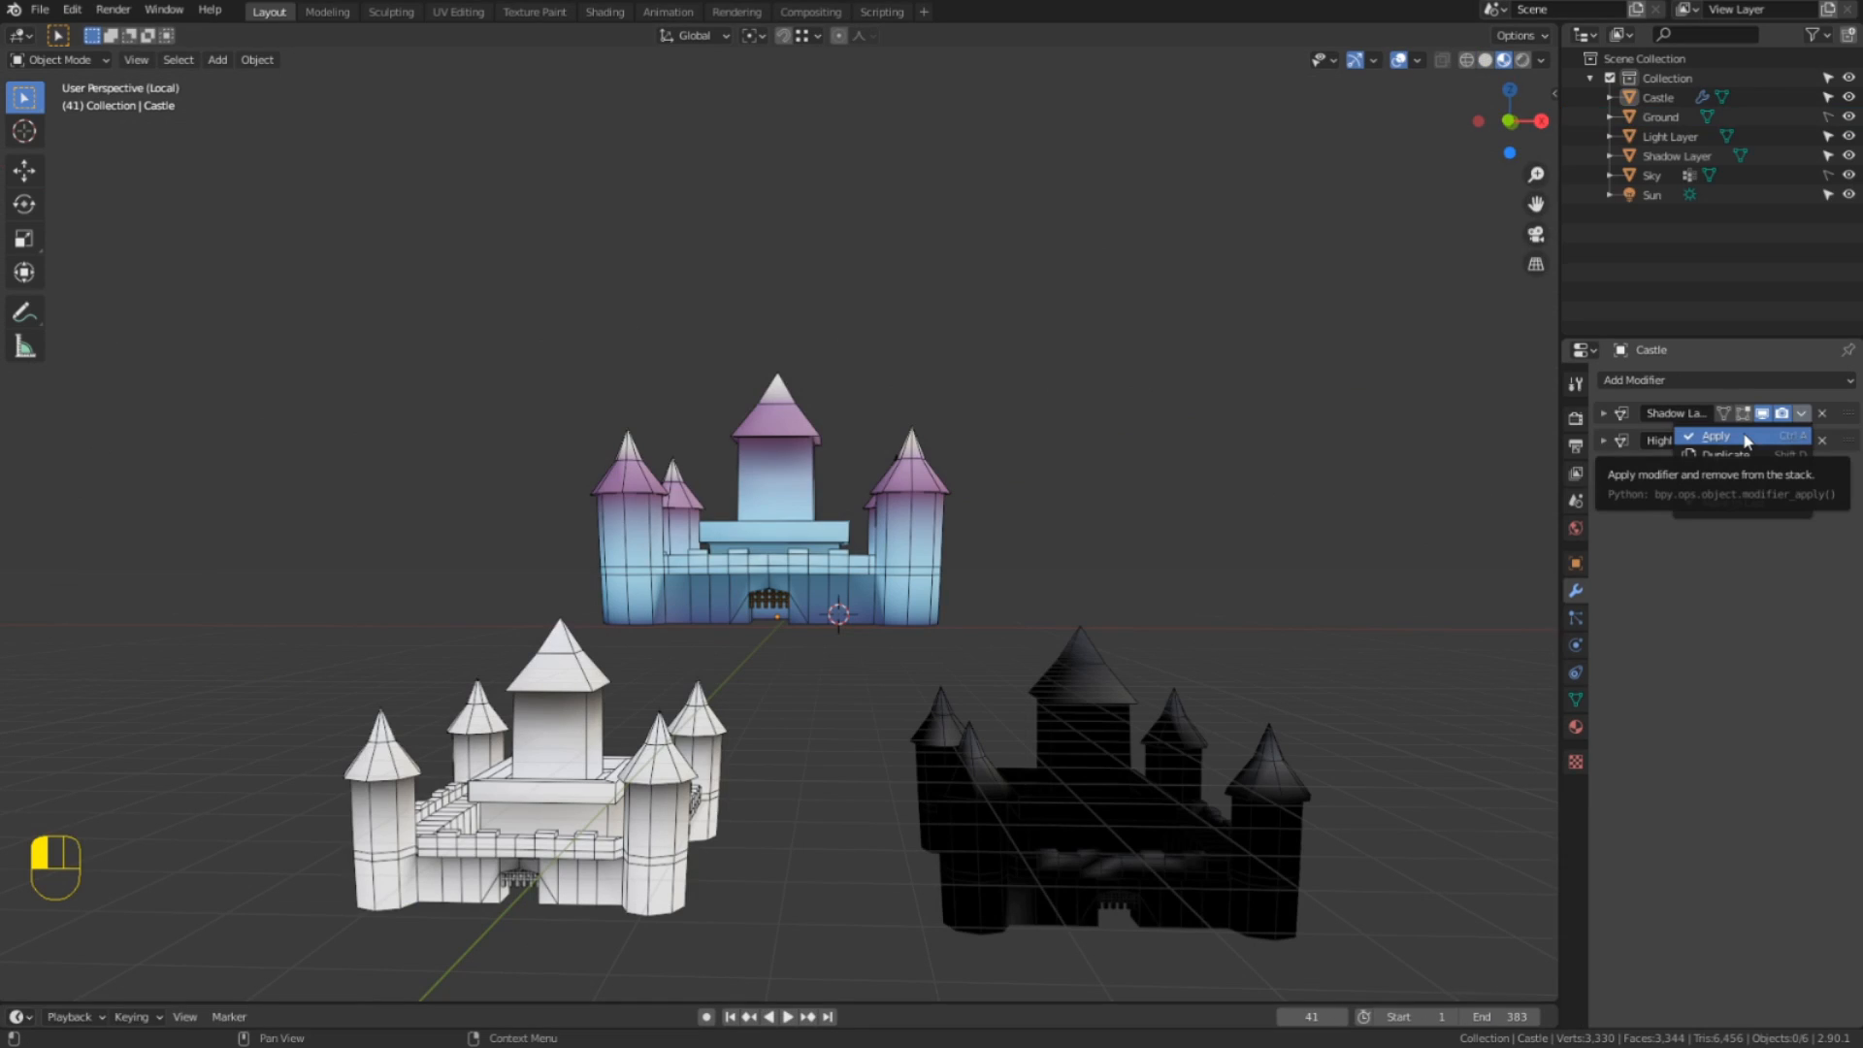
Apply the Shadow Layer and Highlights Data Transfer modifiers to the castle.
{"action": "key", "text": "ctrl+a"}
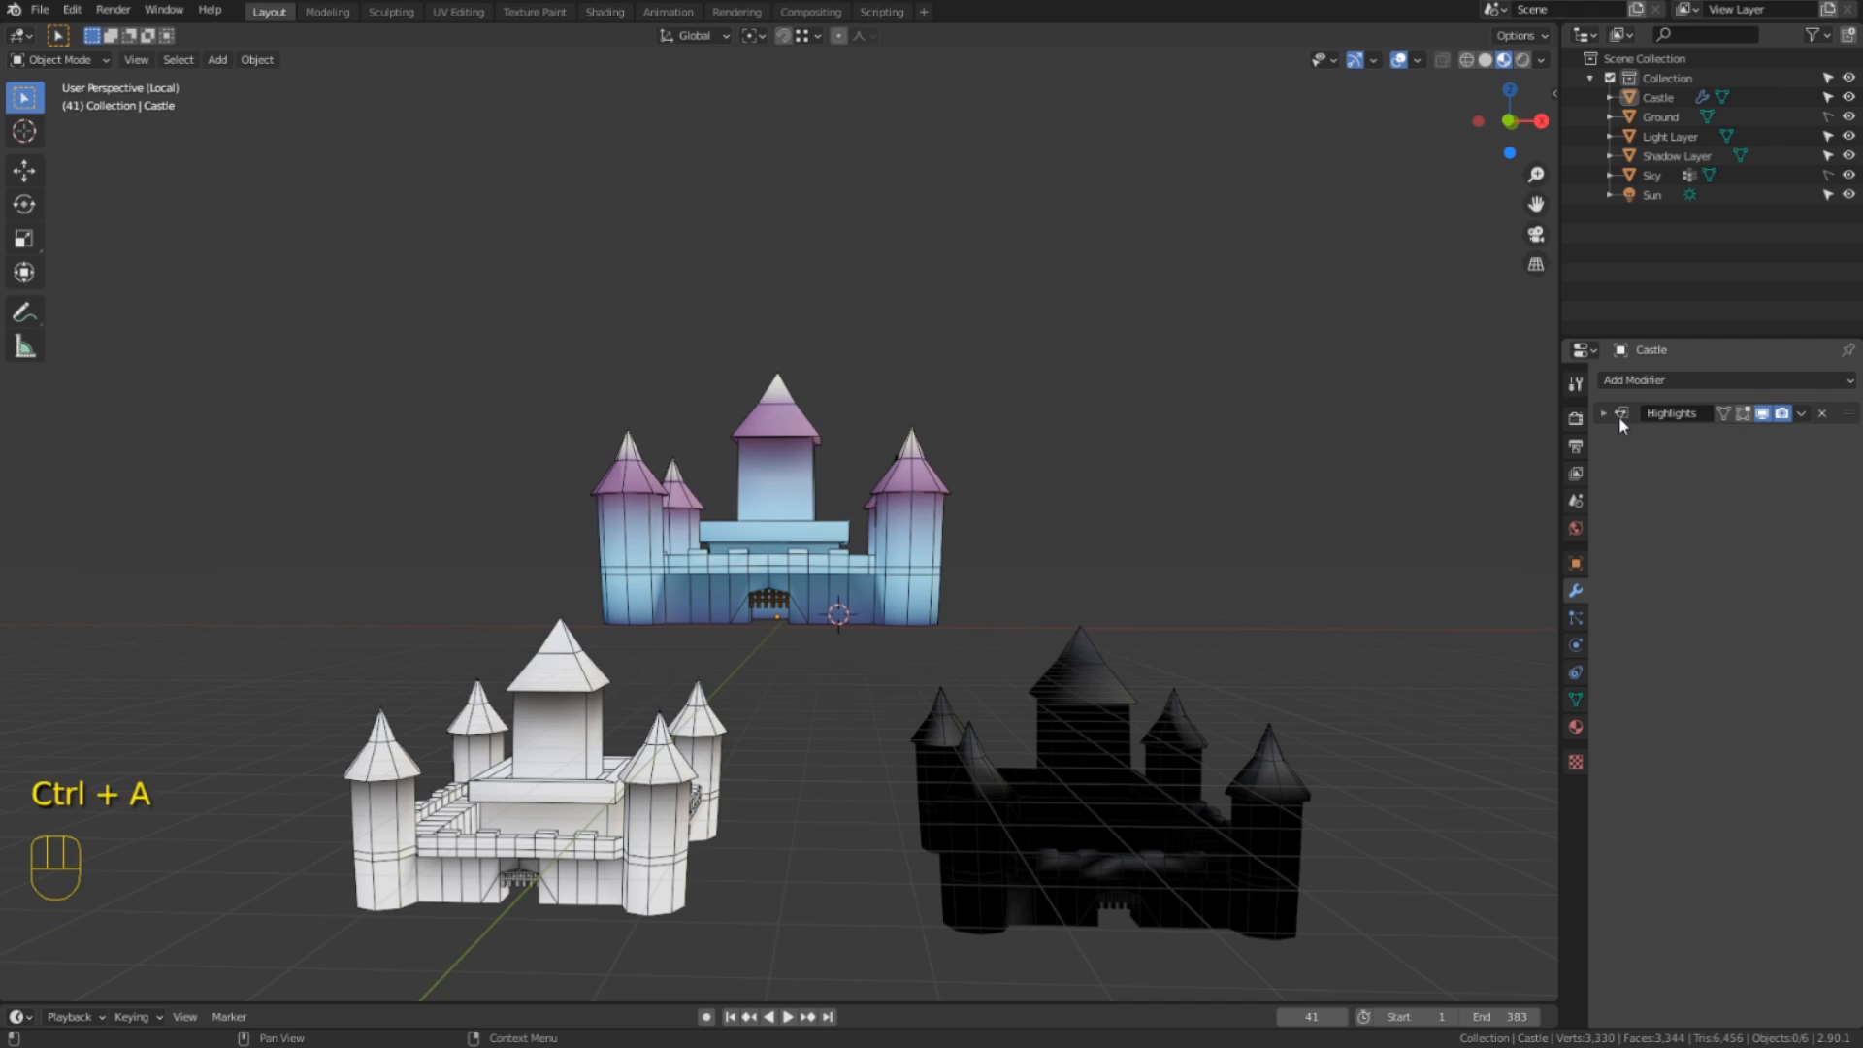
{"action": "key", "text": "ctrl+a"}
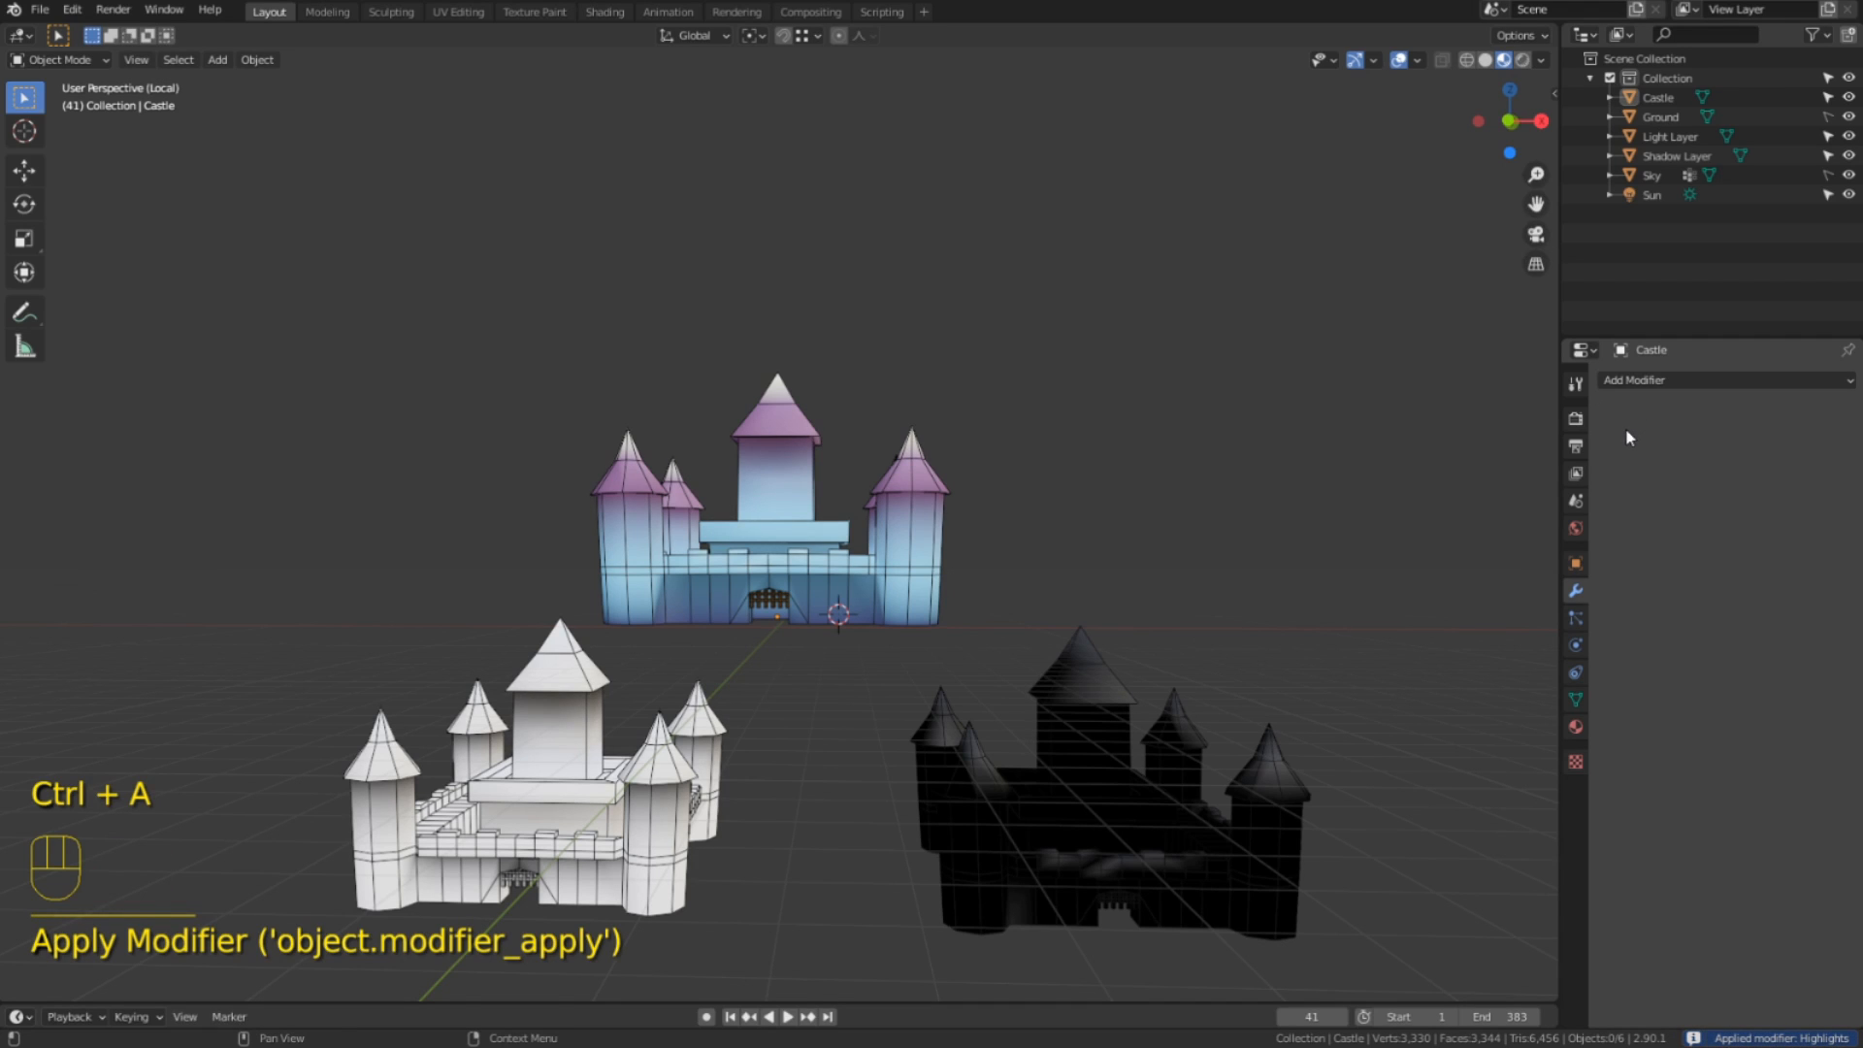
{"action": "middle_click_drag", "start_coordinate": [1223, 822], "coordinate": [1167, 835]}
{"action": "scroll", "coordinate": [1163, 826], "scroll_direction": "up", "scroll_amount": 3}
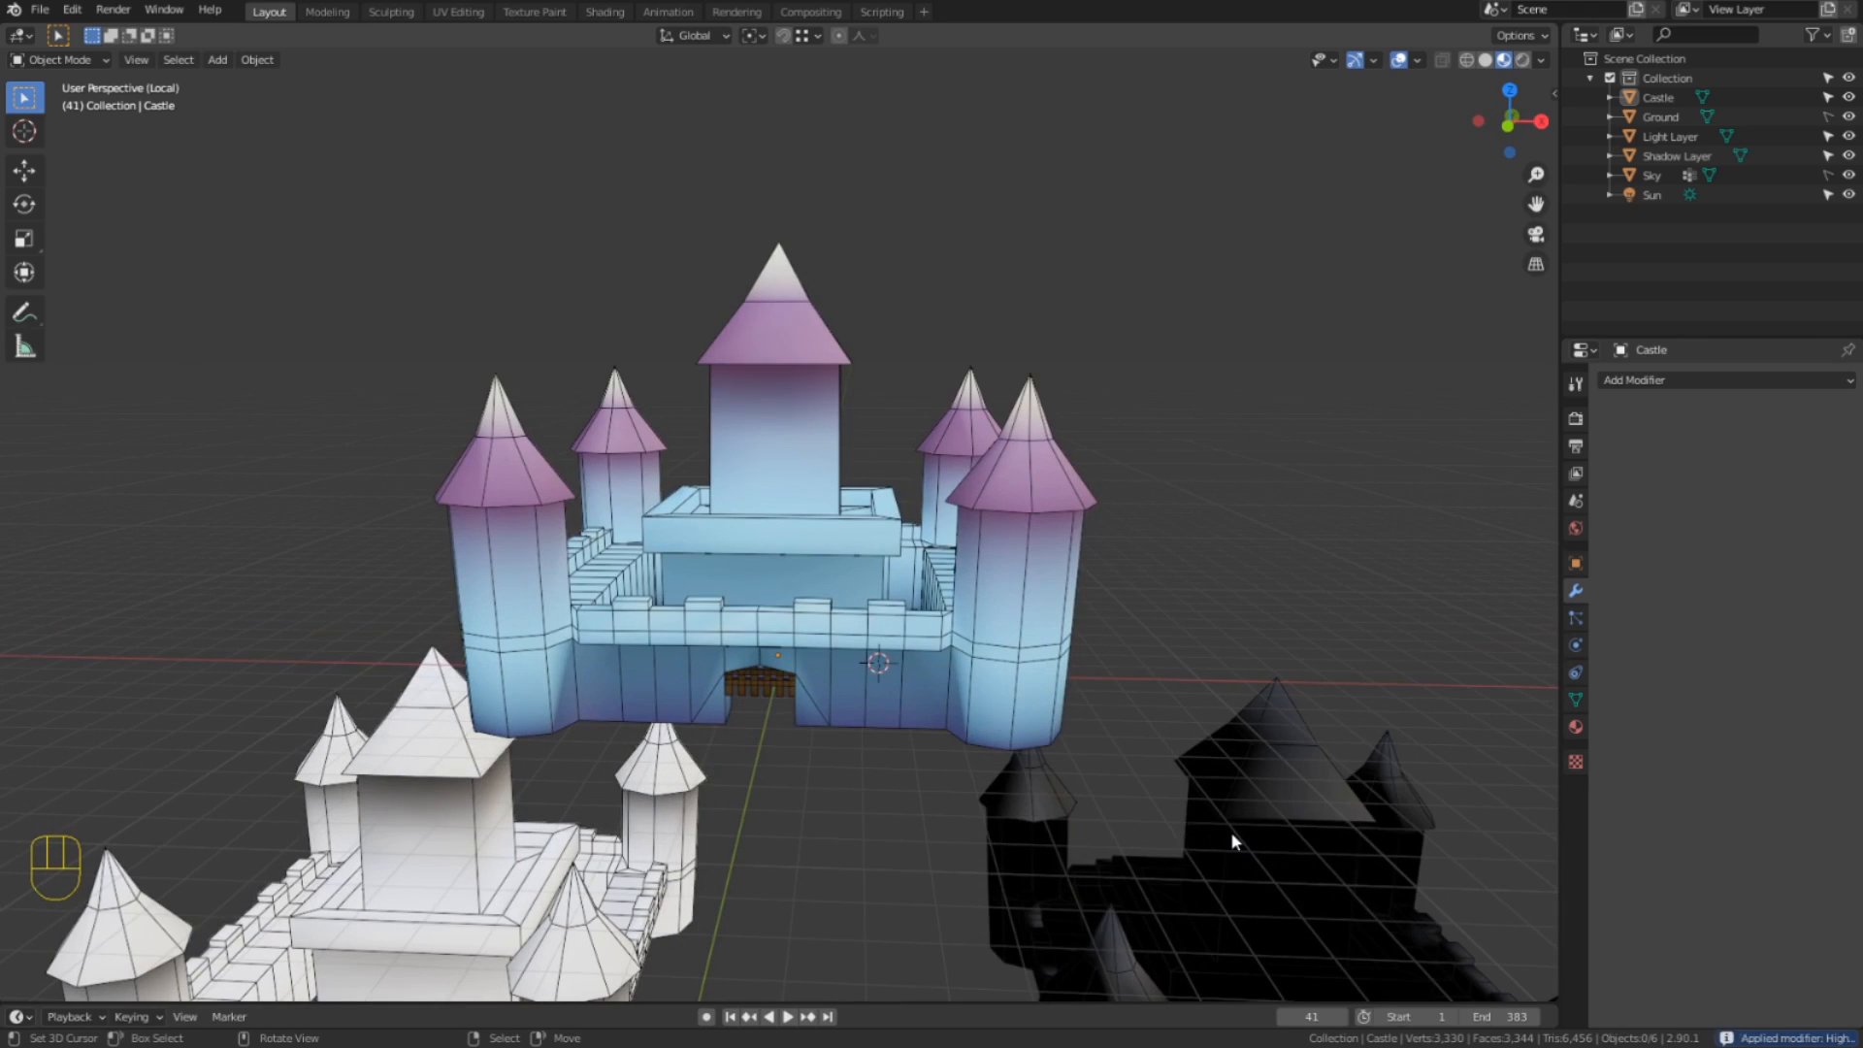
{"action": "left_click", "coordinate": [1231, 830]}
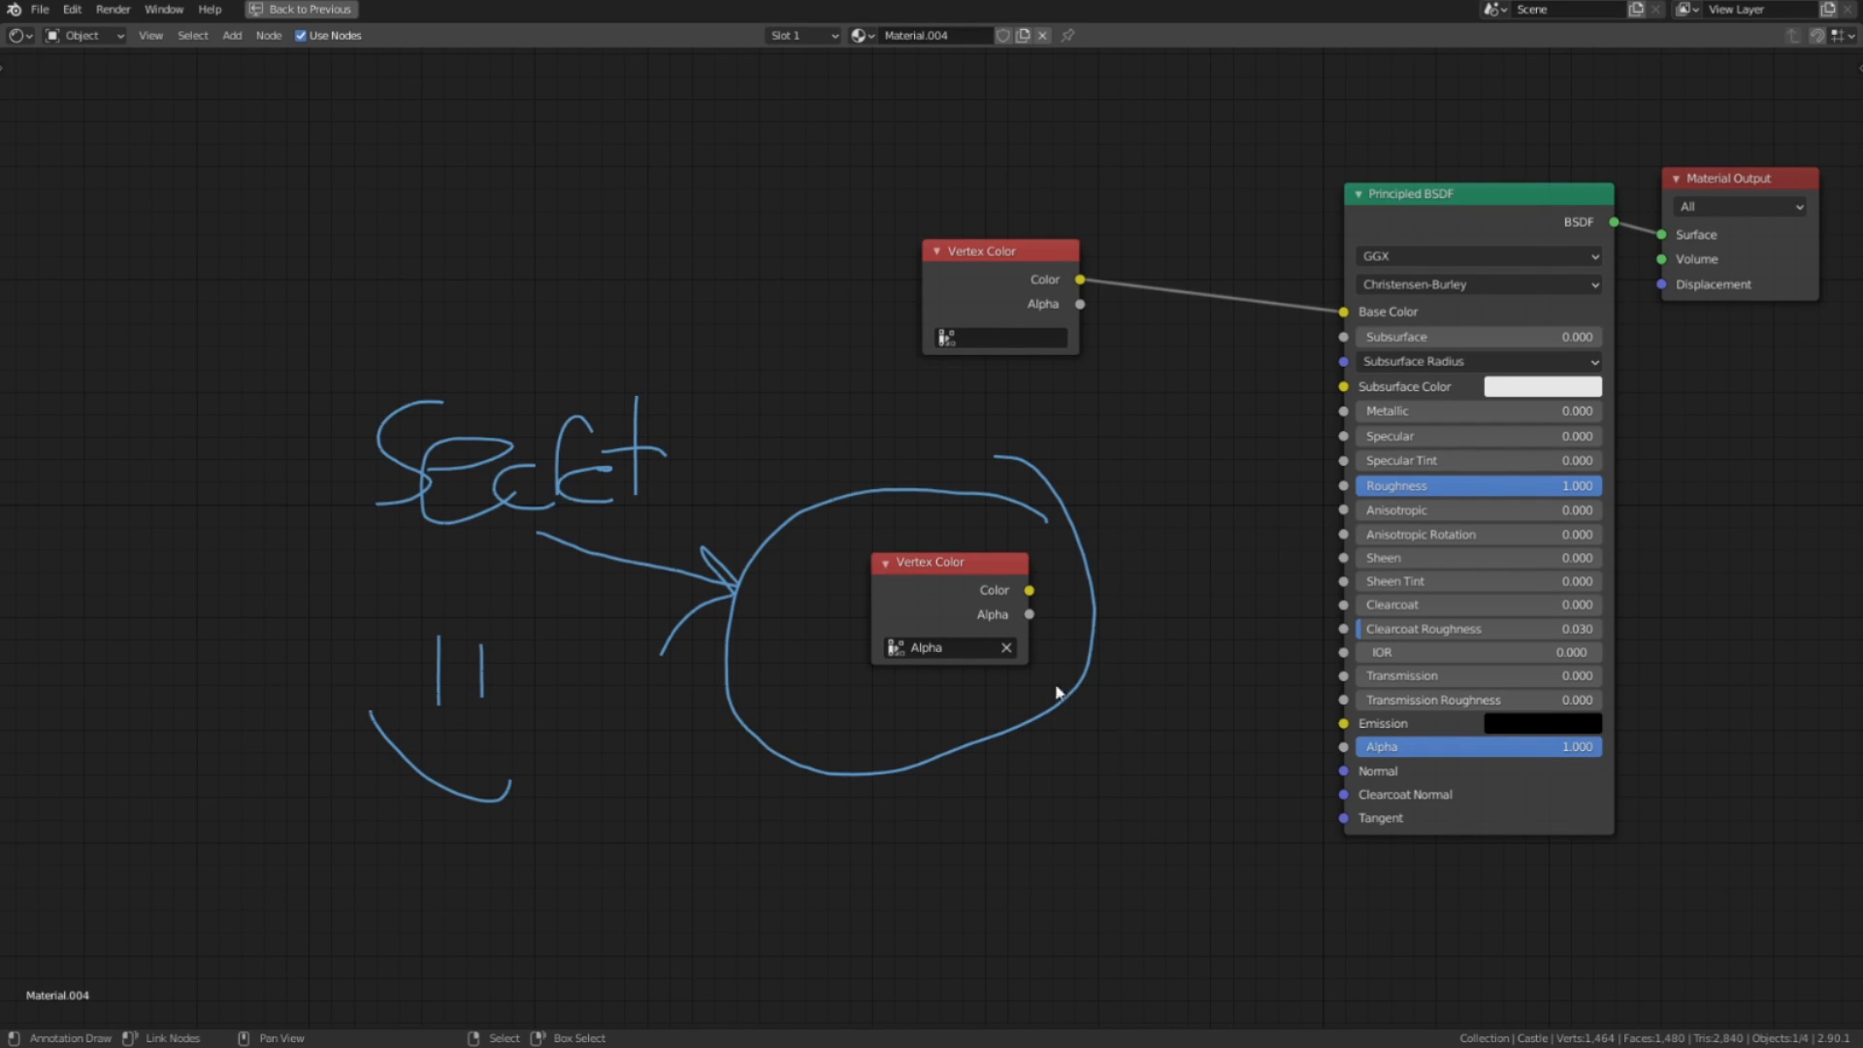
Move the alpha control bone along its slider above the checkered cube.
{"action": "left_click_drag", "start_coordinate": [964, 569], "coordinate": [917, 546]}
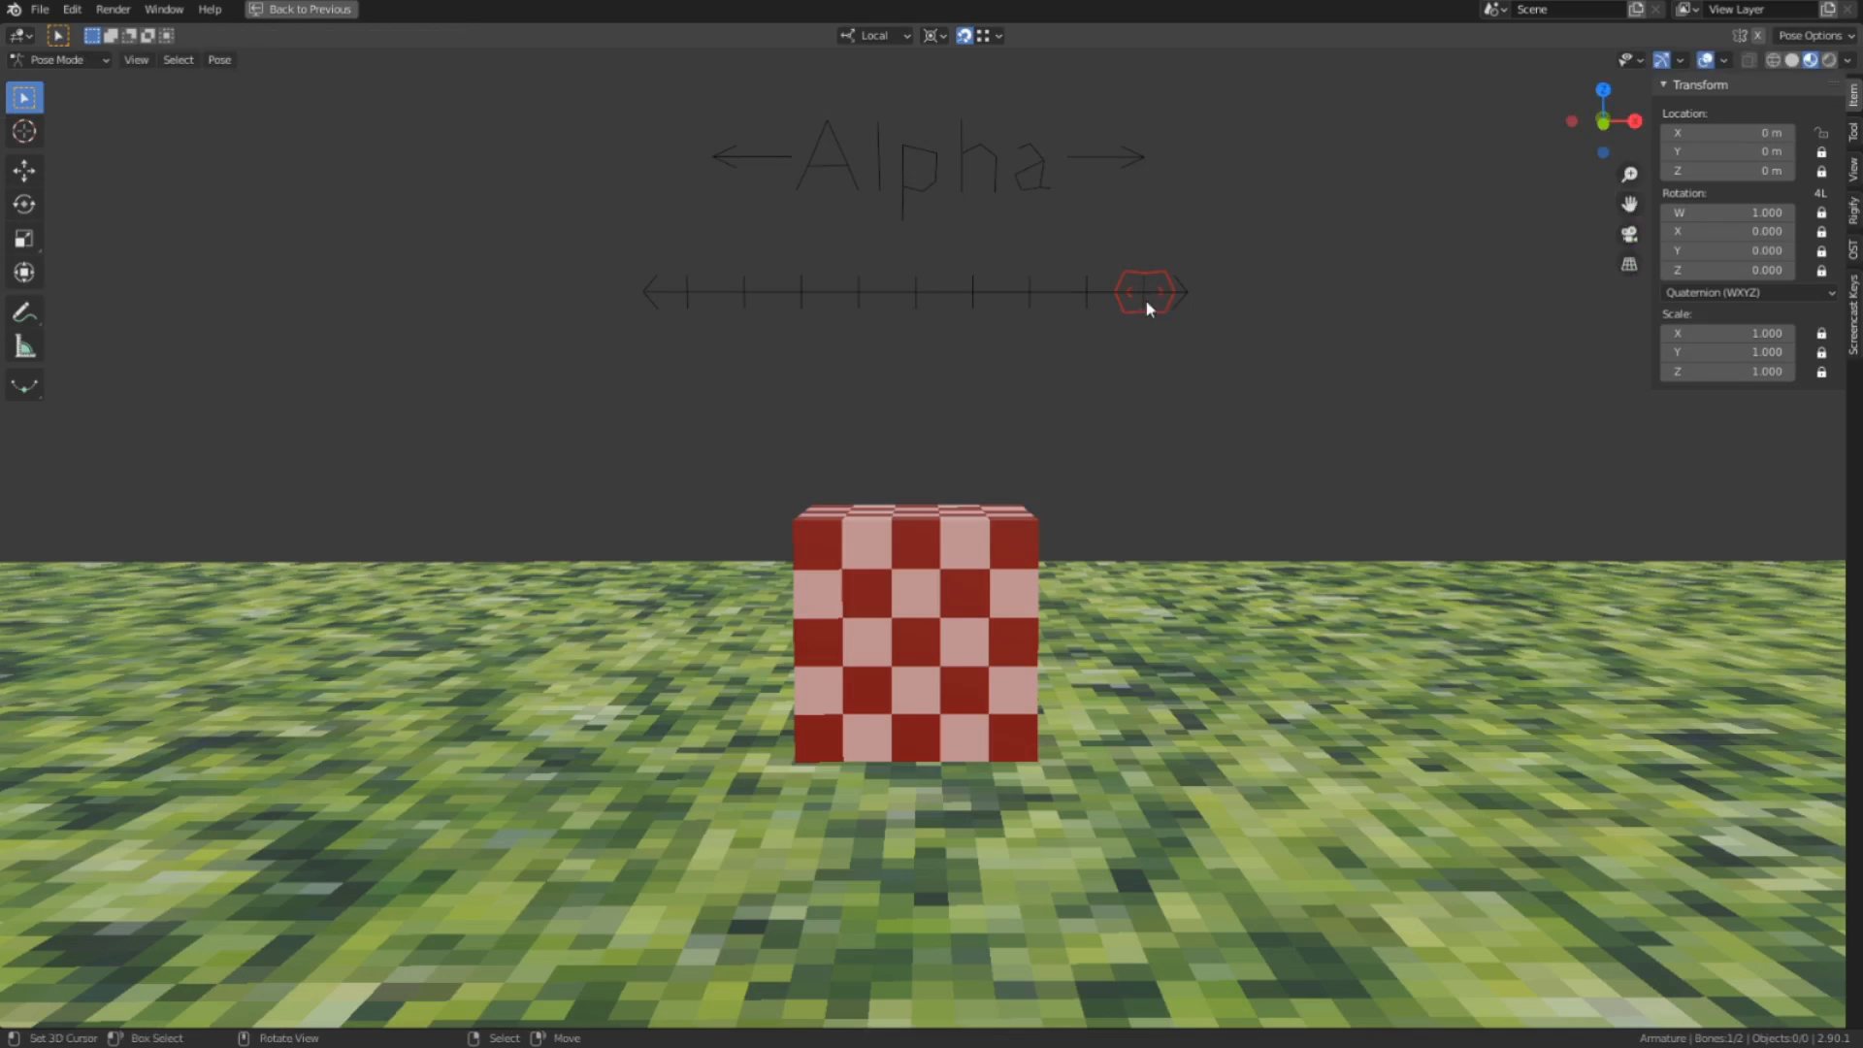
{"action": "key", "text": "g"}
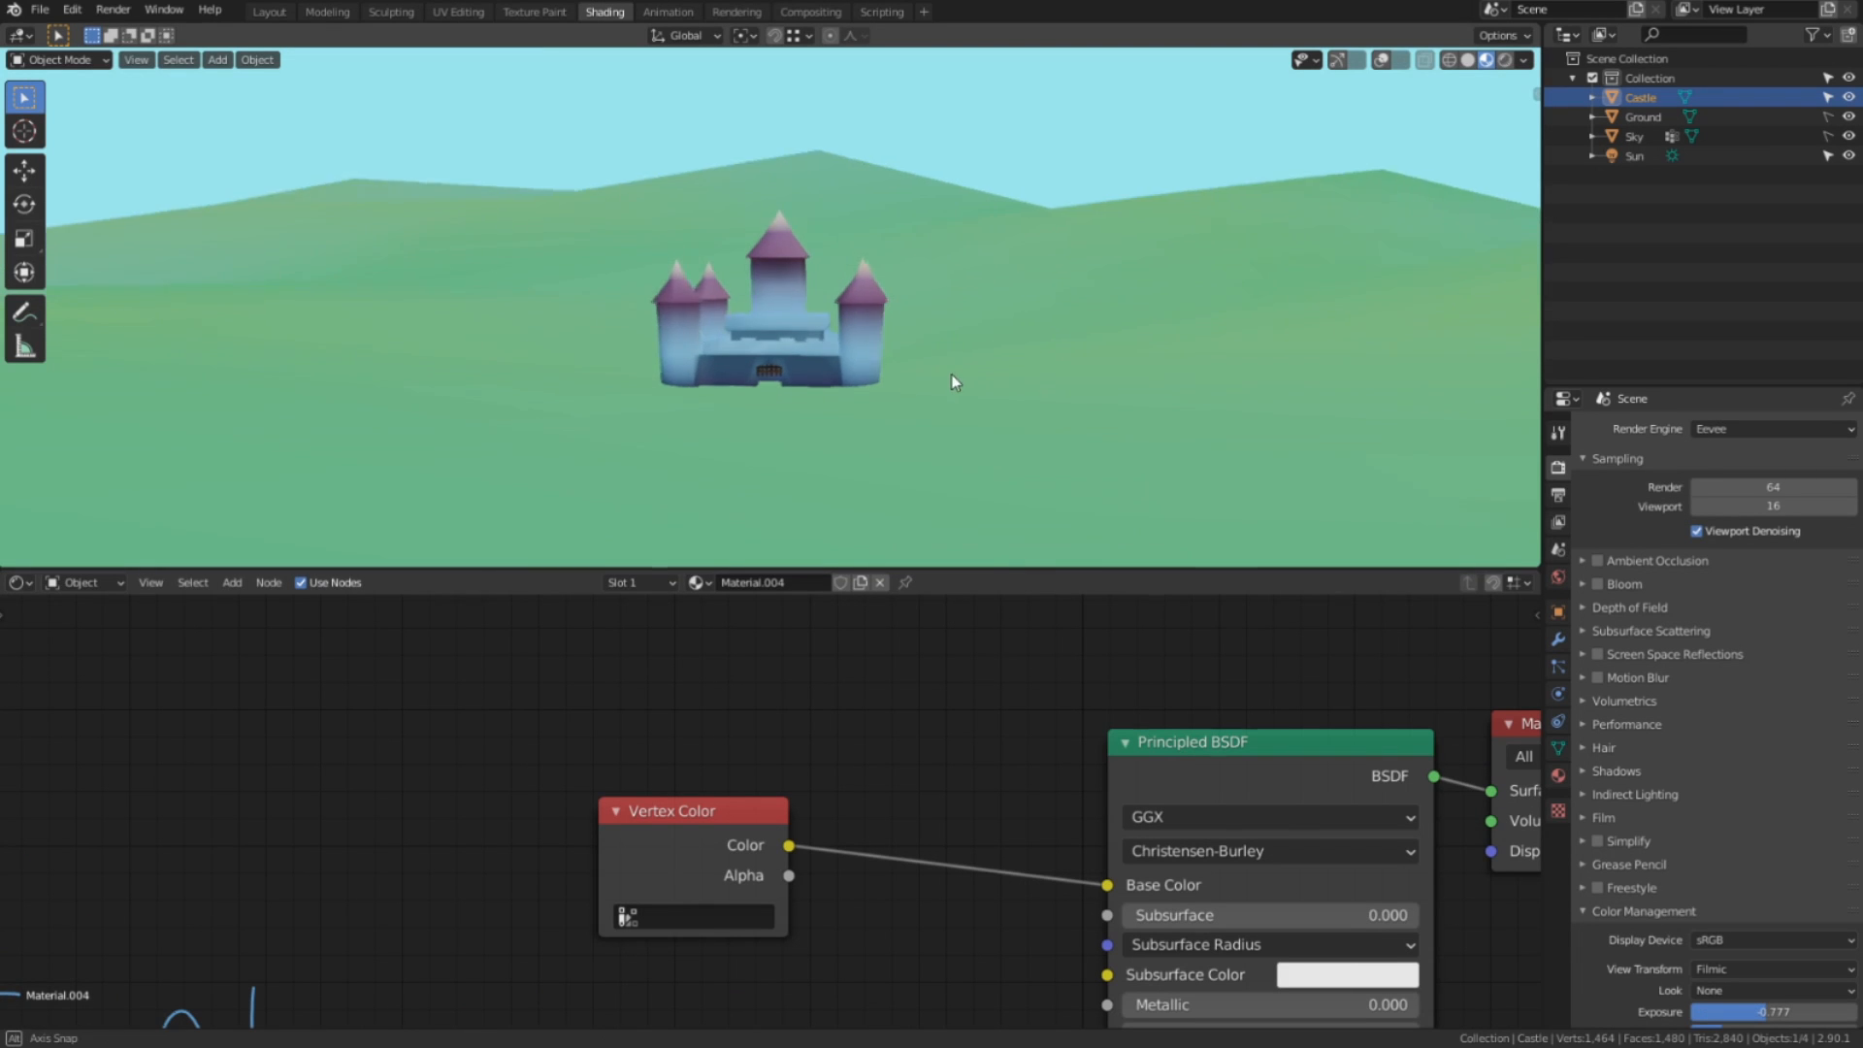
Set the castle material's blend mode to Alpha Blend.
{"action": "scroll", "coordinate": [974, 377], "scroll_direction": "up", "scroll_amount": 4}
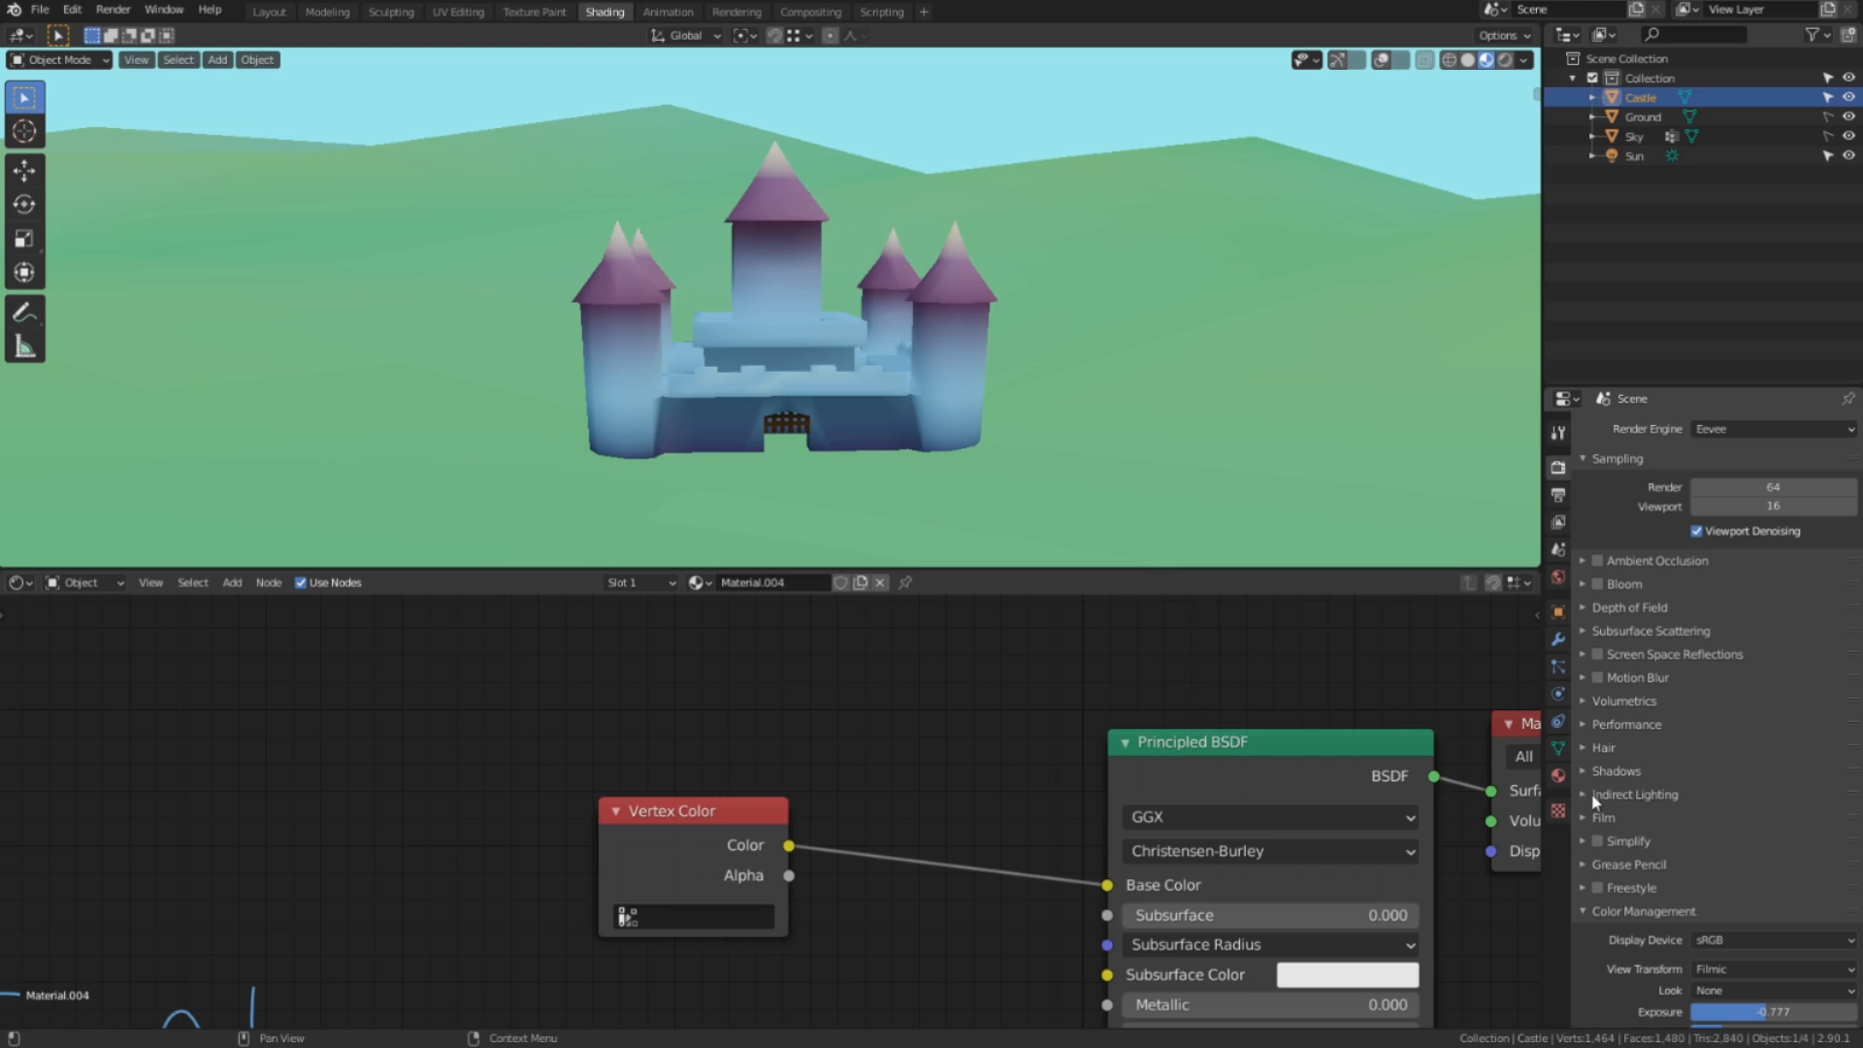
{"action": "left_click", "coordinate": [1558, 776]}
{"action": "scroll", "coordinate": [1664, 692], "scroll_direction": "down", "scroll_amount": 10}
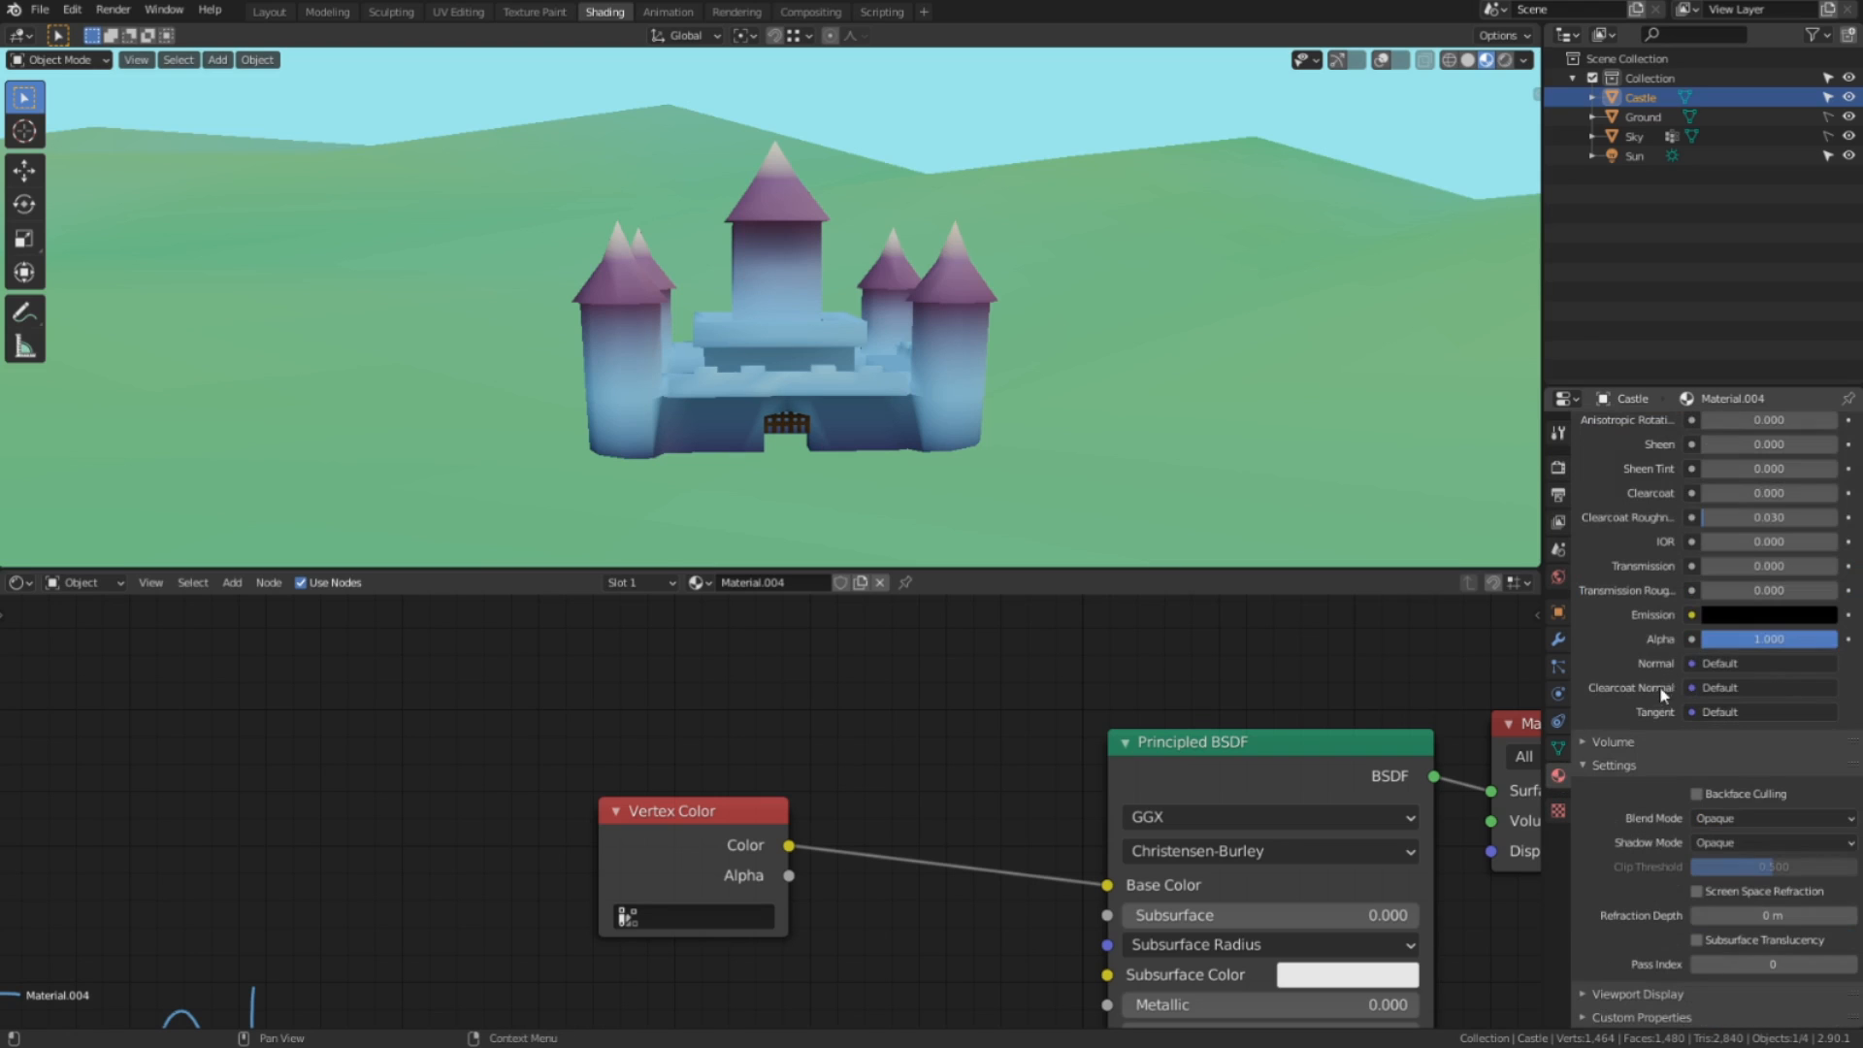
{"action": "left_click", "coordinate": [1758, 820]}
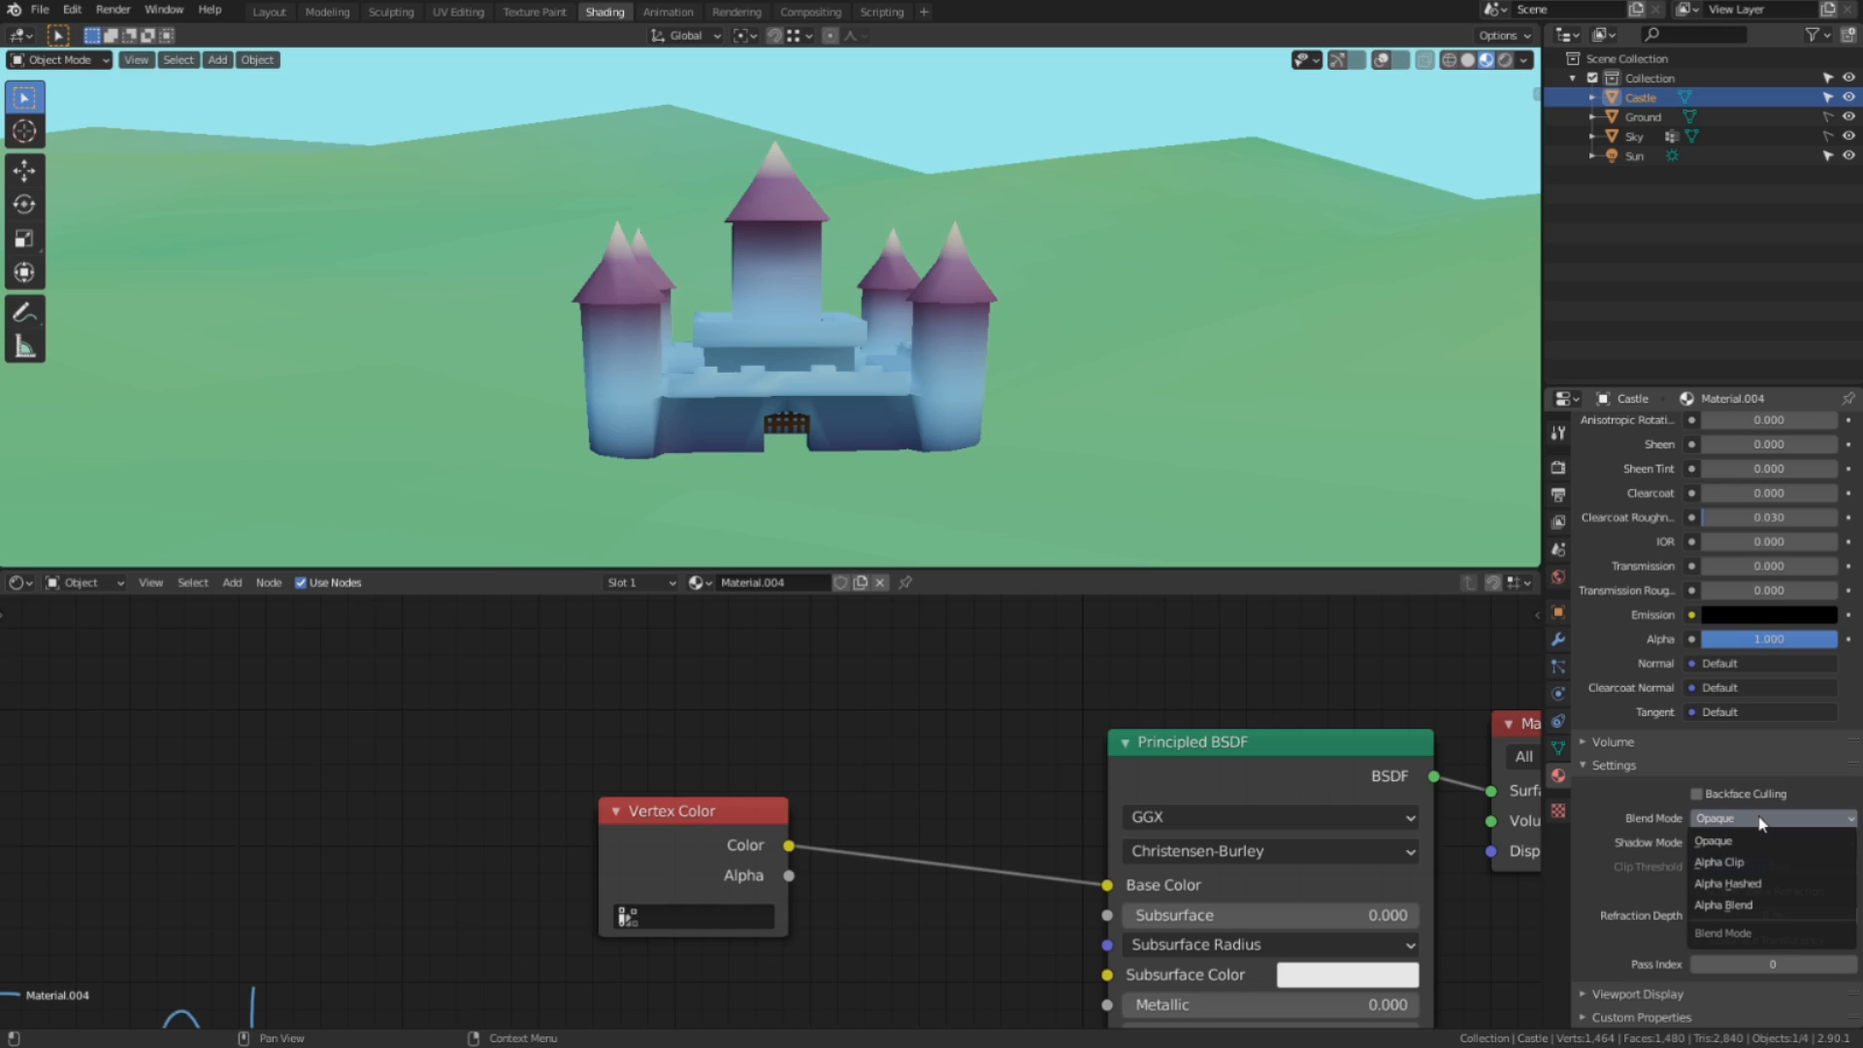
{"action": "left_click", "coordinate": [1761, 904]}
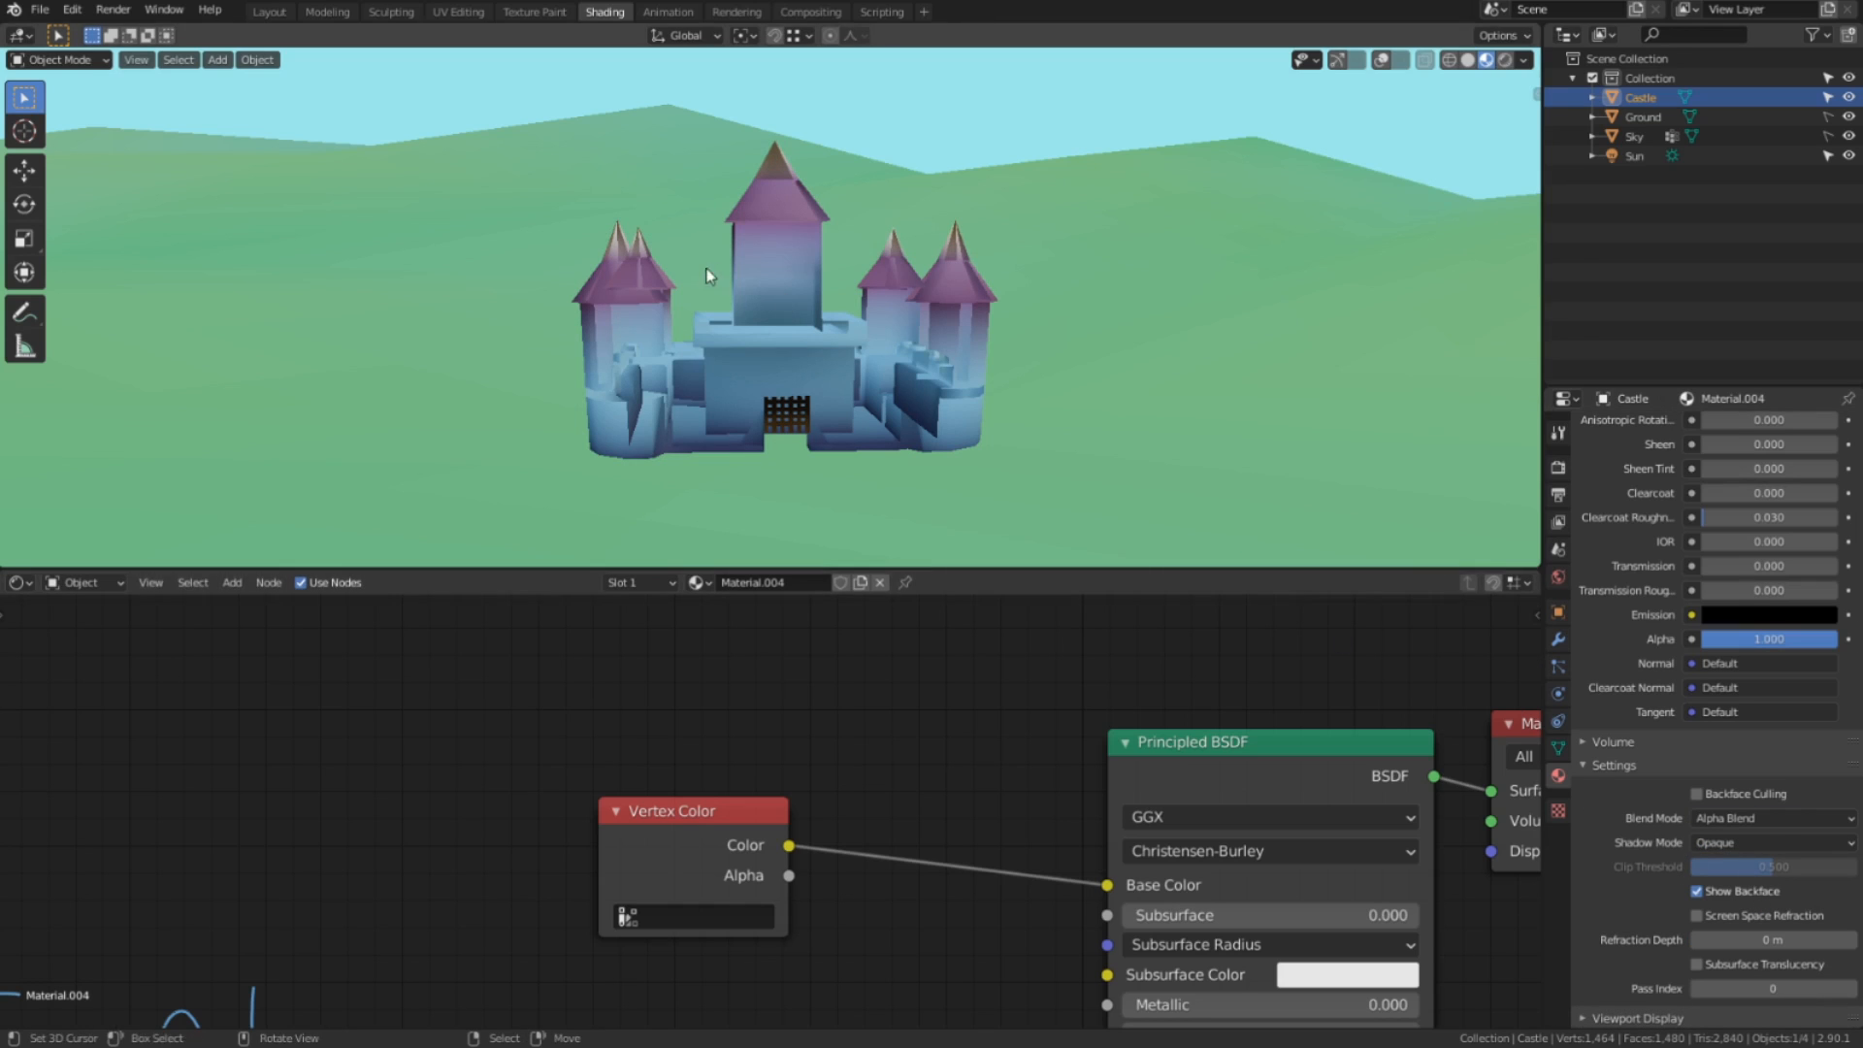
Check the castle's face sorting up close and disable Show Backface for its material.
{"action": "key", "text": "ctrl+space"}
{"action": "scroll", "coordinate": [713, 282], "scroll_direction": "up", "scroll_amount": 4}
{"action": "middle_click_drag", "start_coordinate": [713, 282], "coordinate": [967, 478]}
{"action": "mouse_move", "coordinate": [1020, 568]}
{"action": "middle_mouse_down"}
{"action": "mouse_move", "coordinate": [1030, 520]}
{"action": "mouse_move", "coordinate": [985, 487]}
{"action": "middle_mouse_up"}
{"action": "scroll", "coordinate": [985, 487], "scroll_direction": "down", "scroll_amount": 3}
{"action": "key", "text": "ctrl+space"}
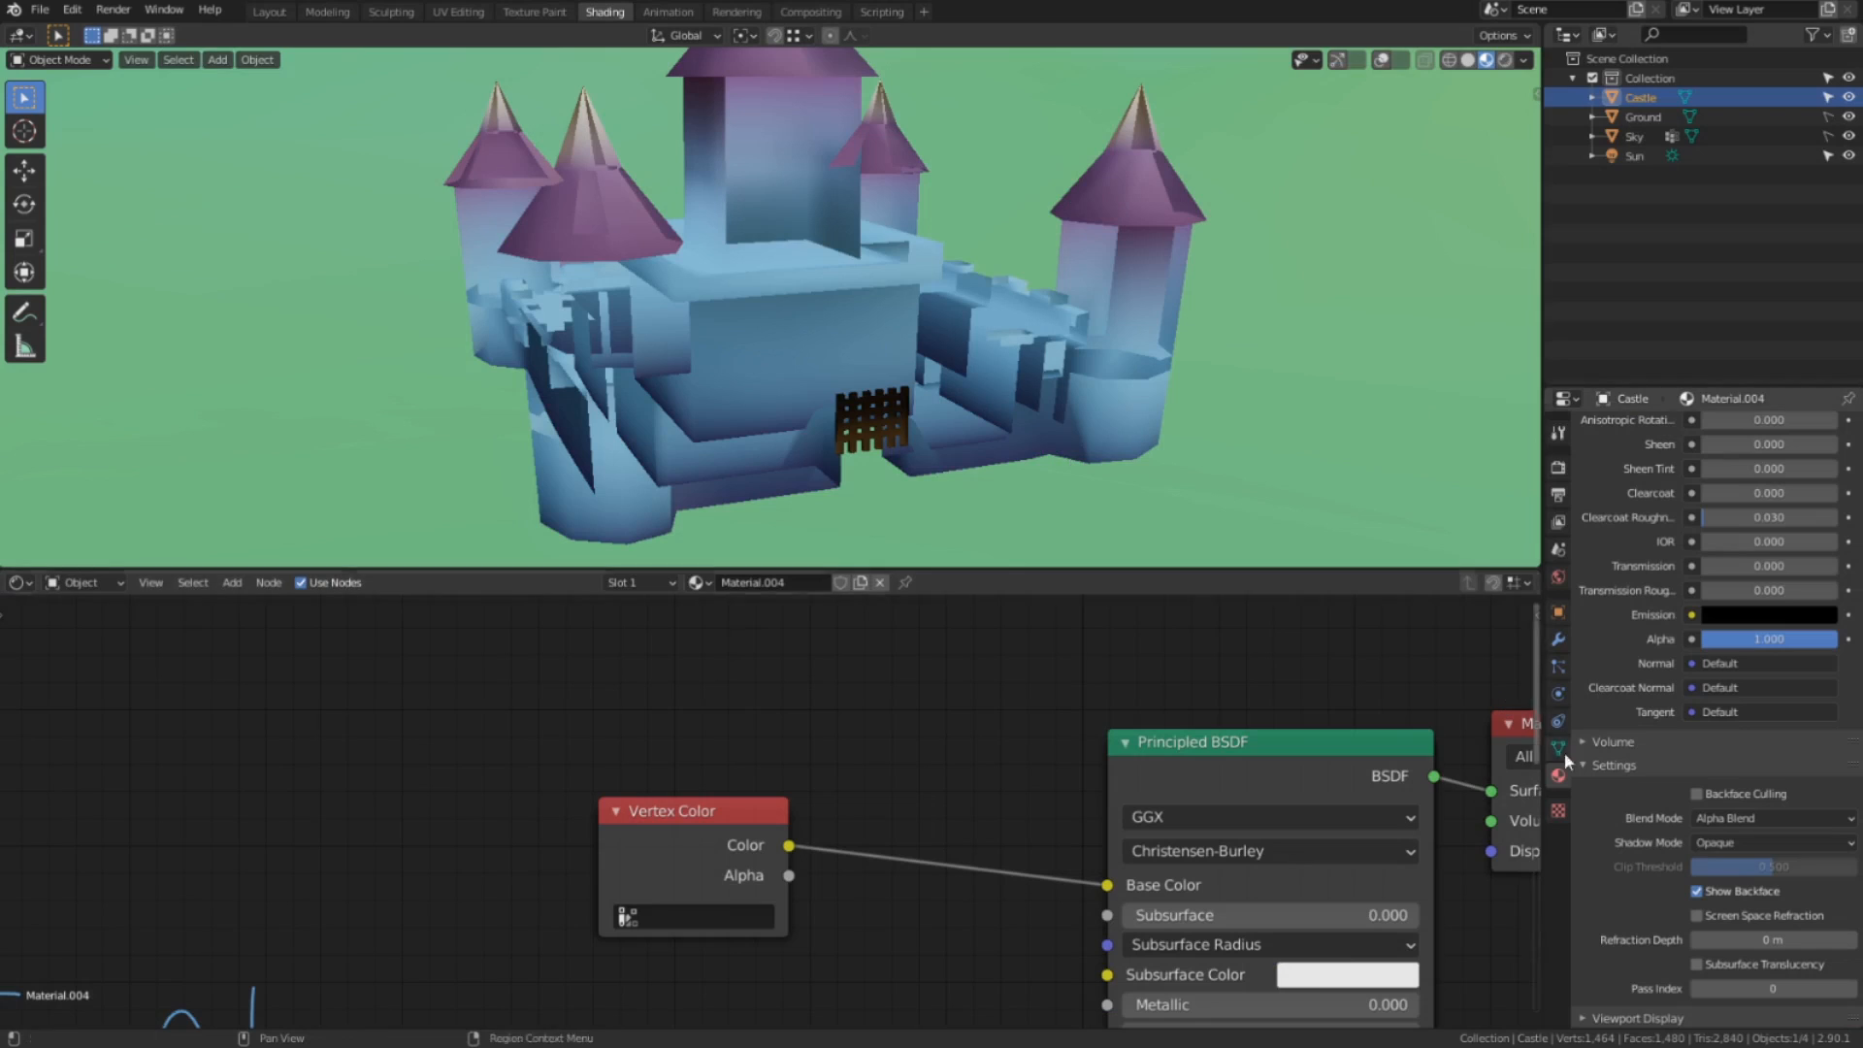
{"action": "left_click", "coordinate": [1703, 901]}
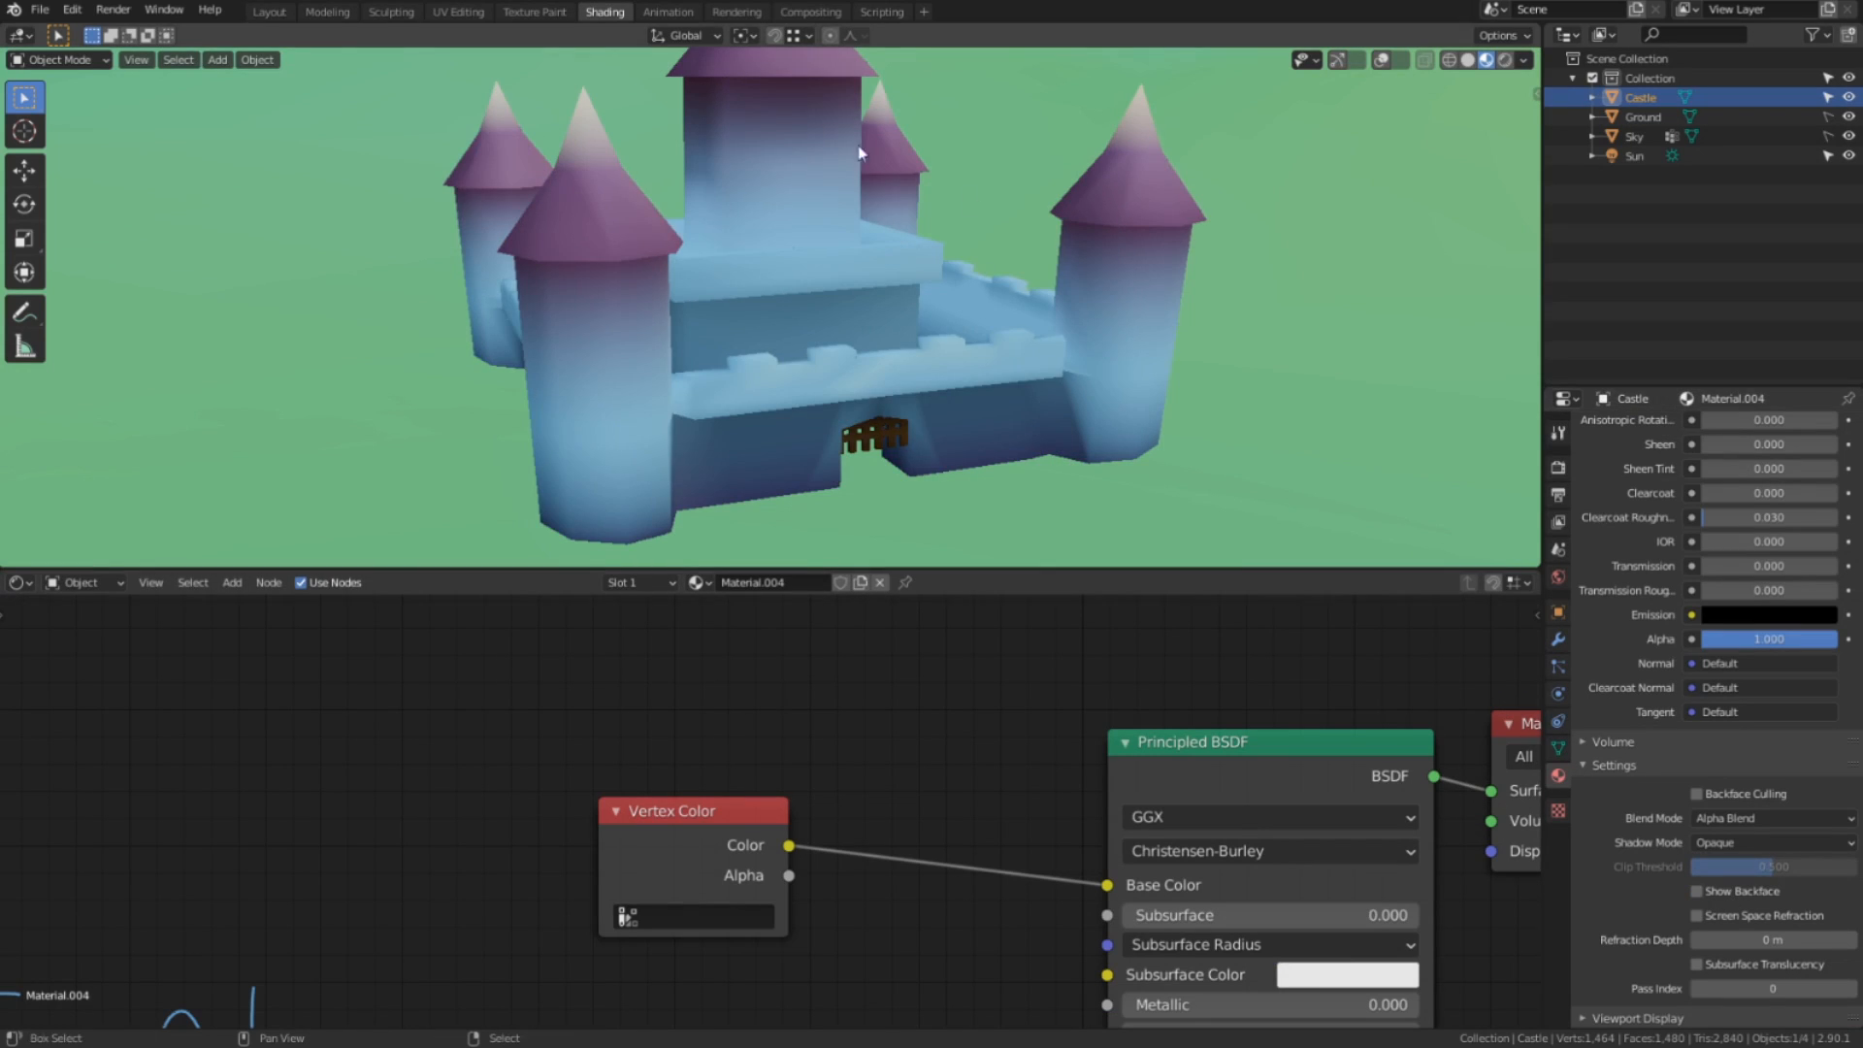
Connect the Alpha output of the Vertex Color node feeding Base Color to the Principled BSDF's Alpha input.
{"action": "middle_click_drag", "start_coordinate": [874, 320], "coordinate": [923, 284]}
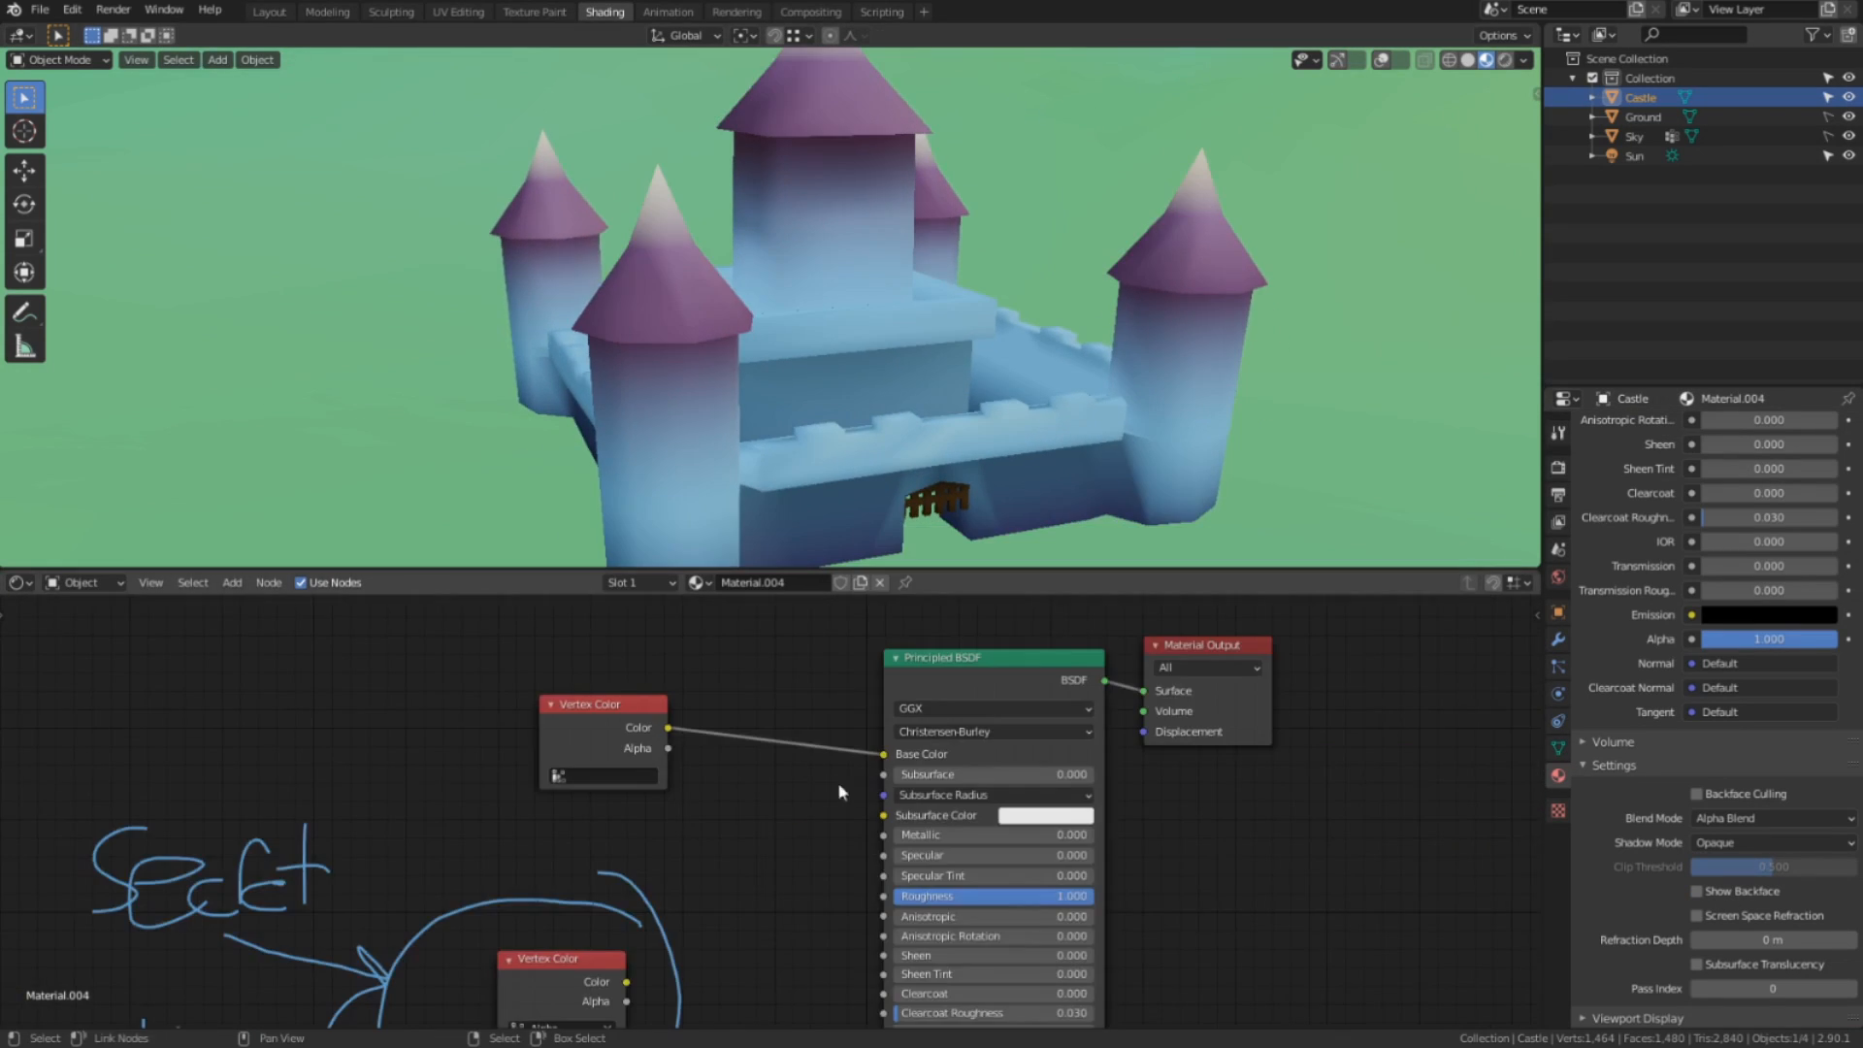
{"action": "middle_click_drag", "start_coordinate": [842, 791], "coordinate": [845, 691]}
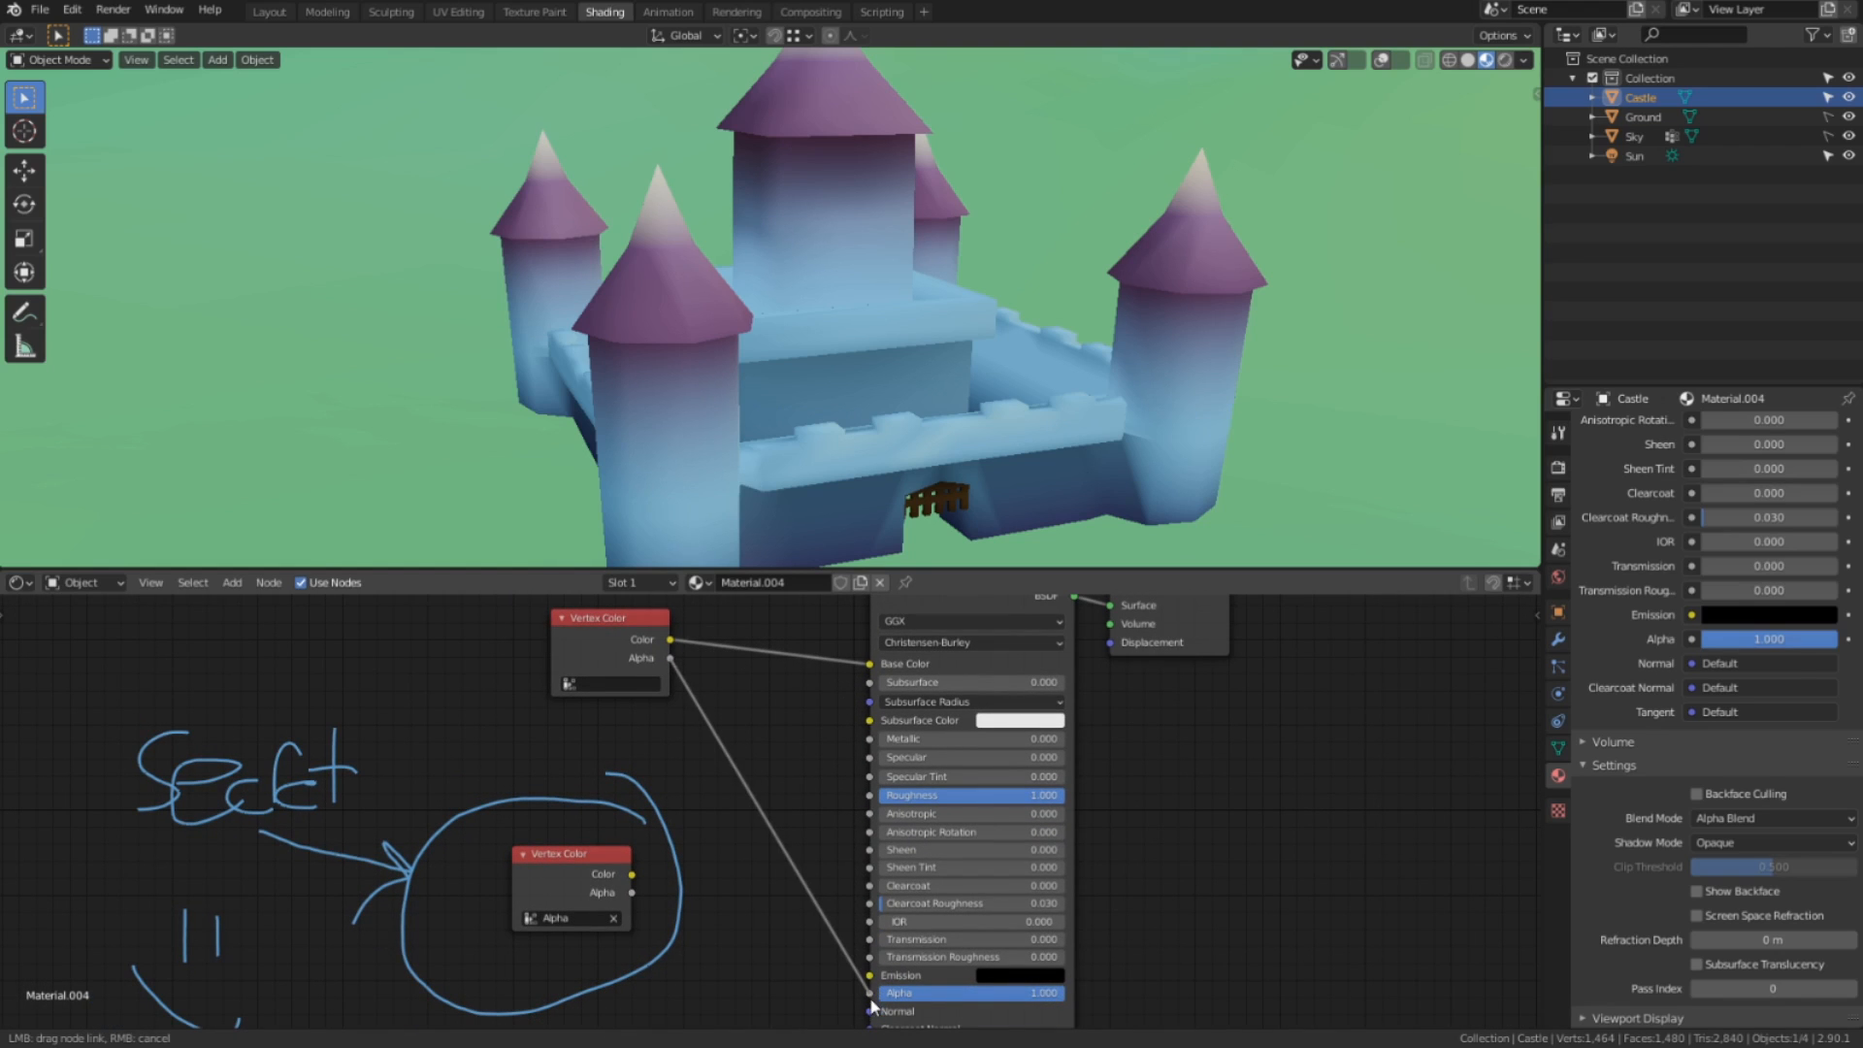
{"action": "middle_click_drag", "start_coordinate": [757, 456], "coordinate": [800, 460]}
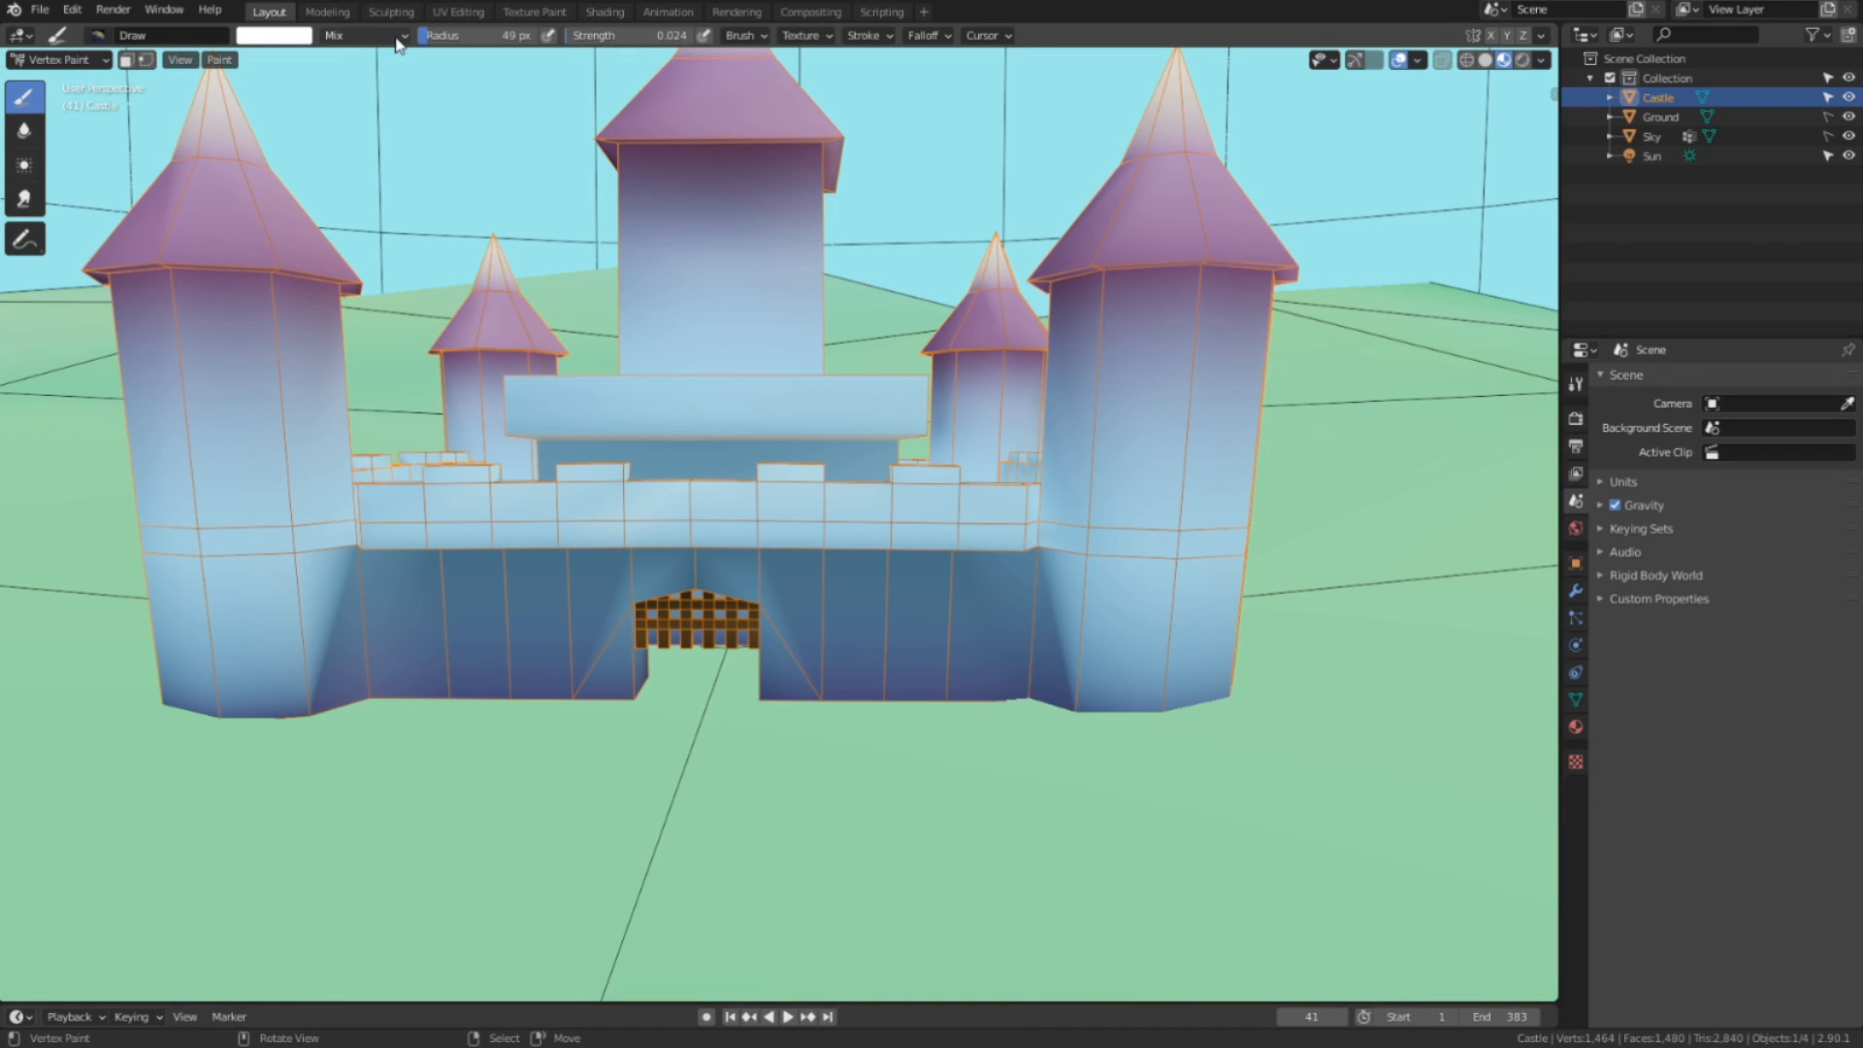
Set the vertex paint brush's blending mode to Erase Alpha.
{"action": "left_click", "coordinate": [394, 35]}
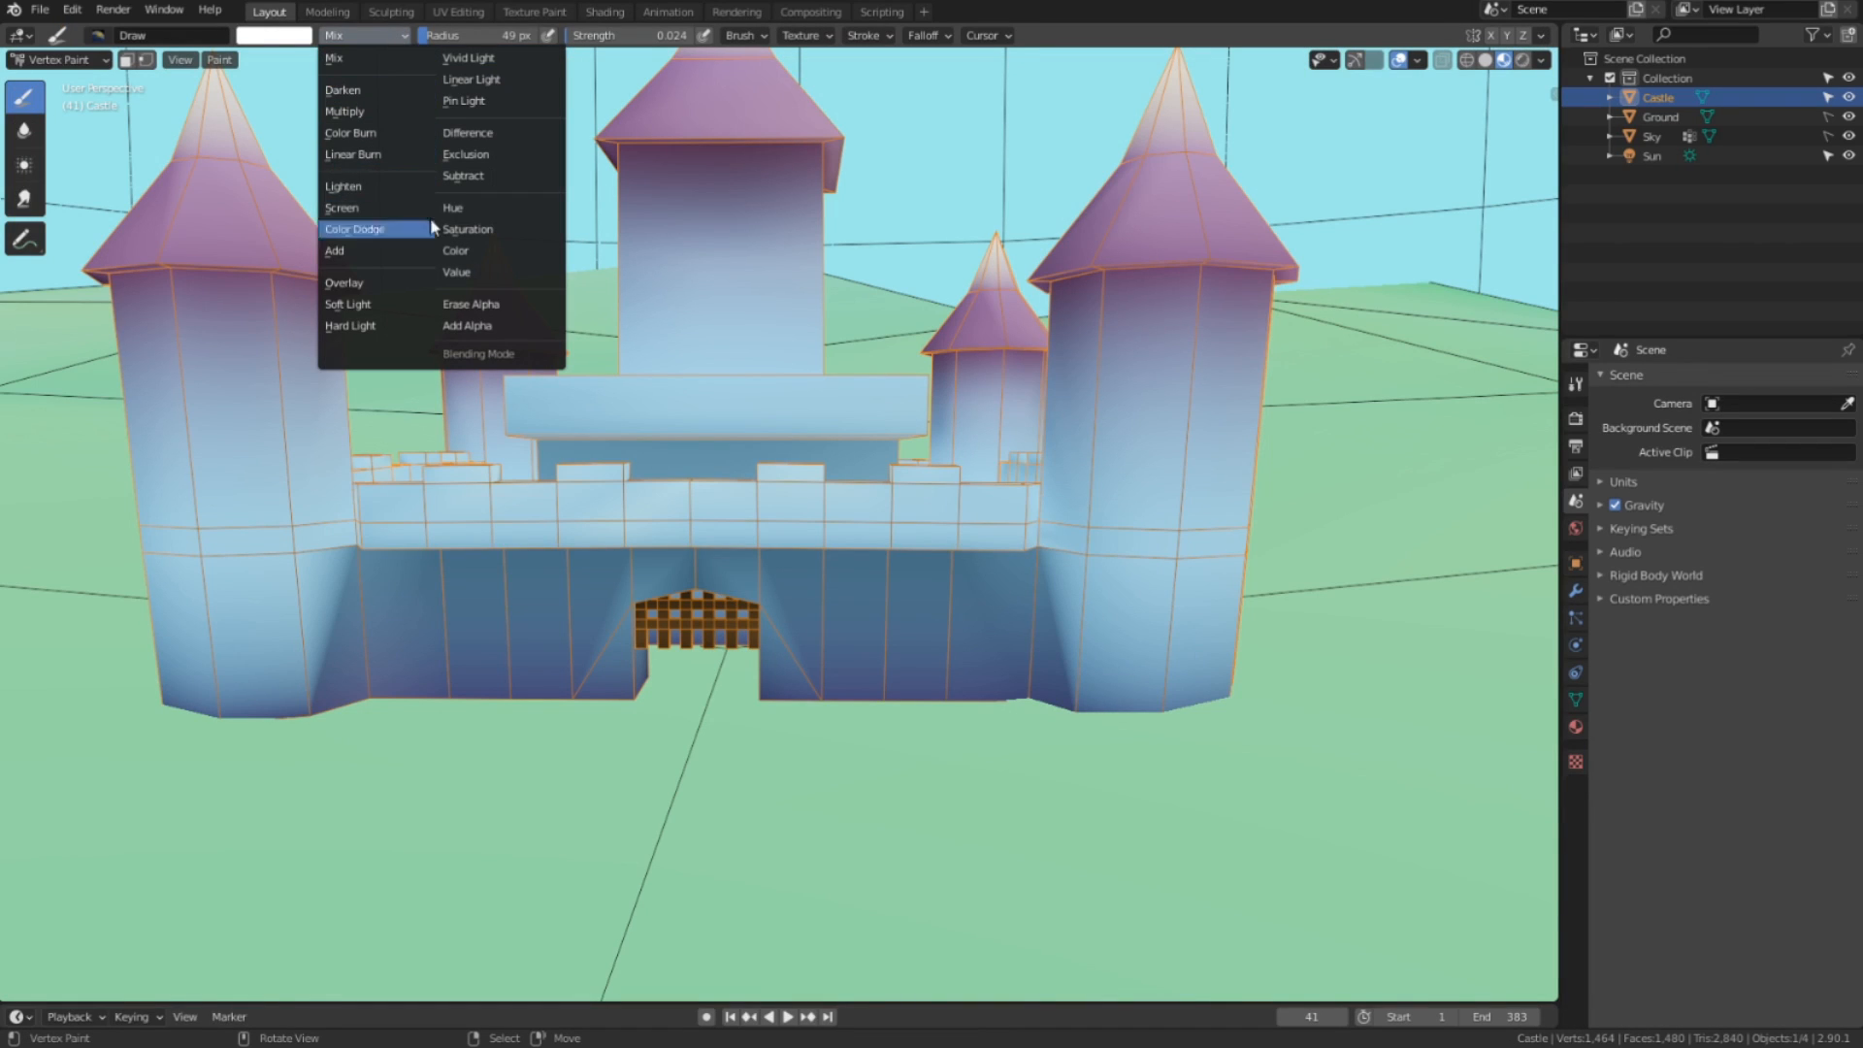
{"action": "left_click", "coordinate": [472, 305]}
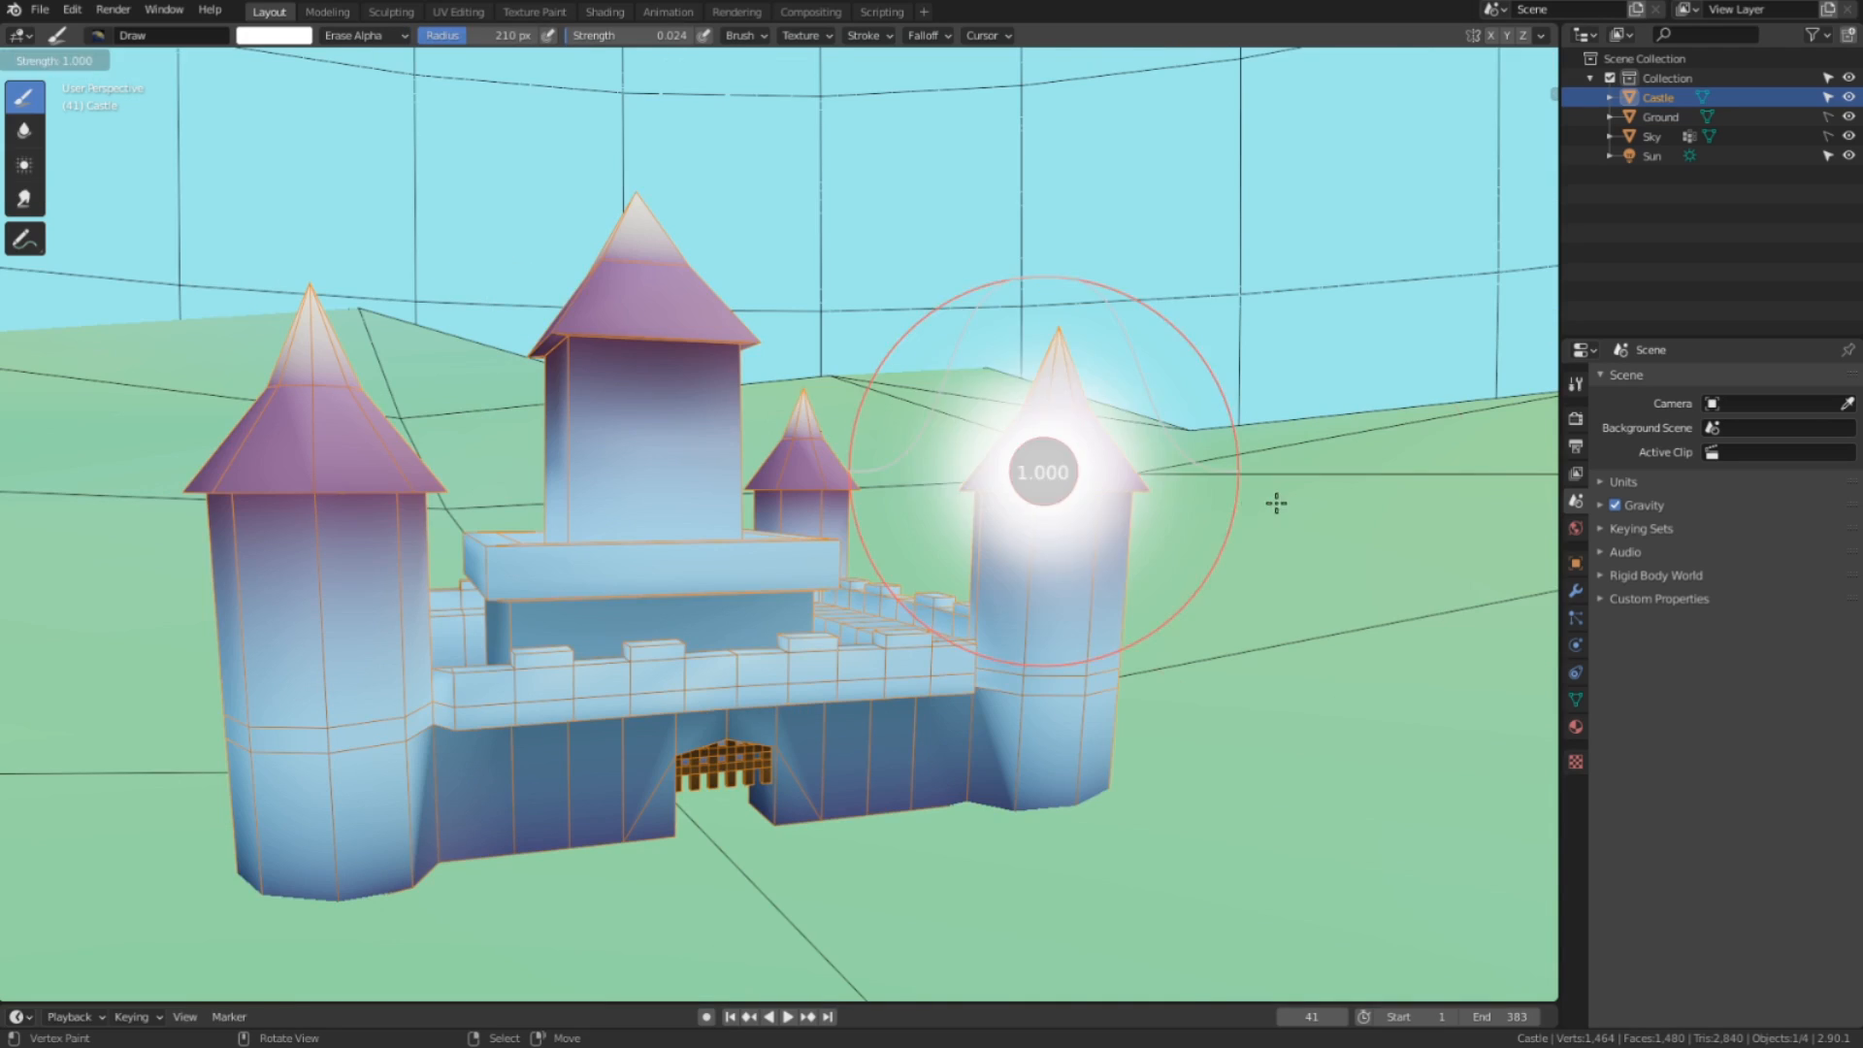
Erase vertex alpha at strength 1.000 on the front-right tower, and on the central tower with a 94 px brush radius.
{"action": "left_click", "coordinate": [1165, 499]}
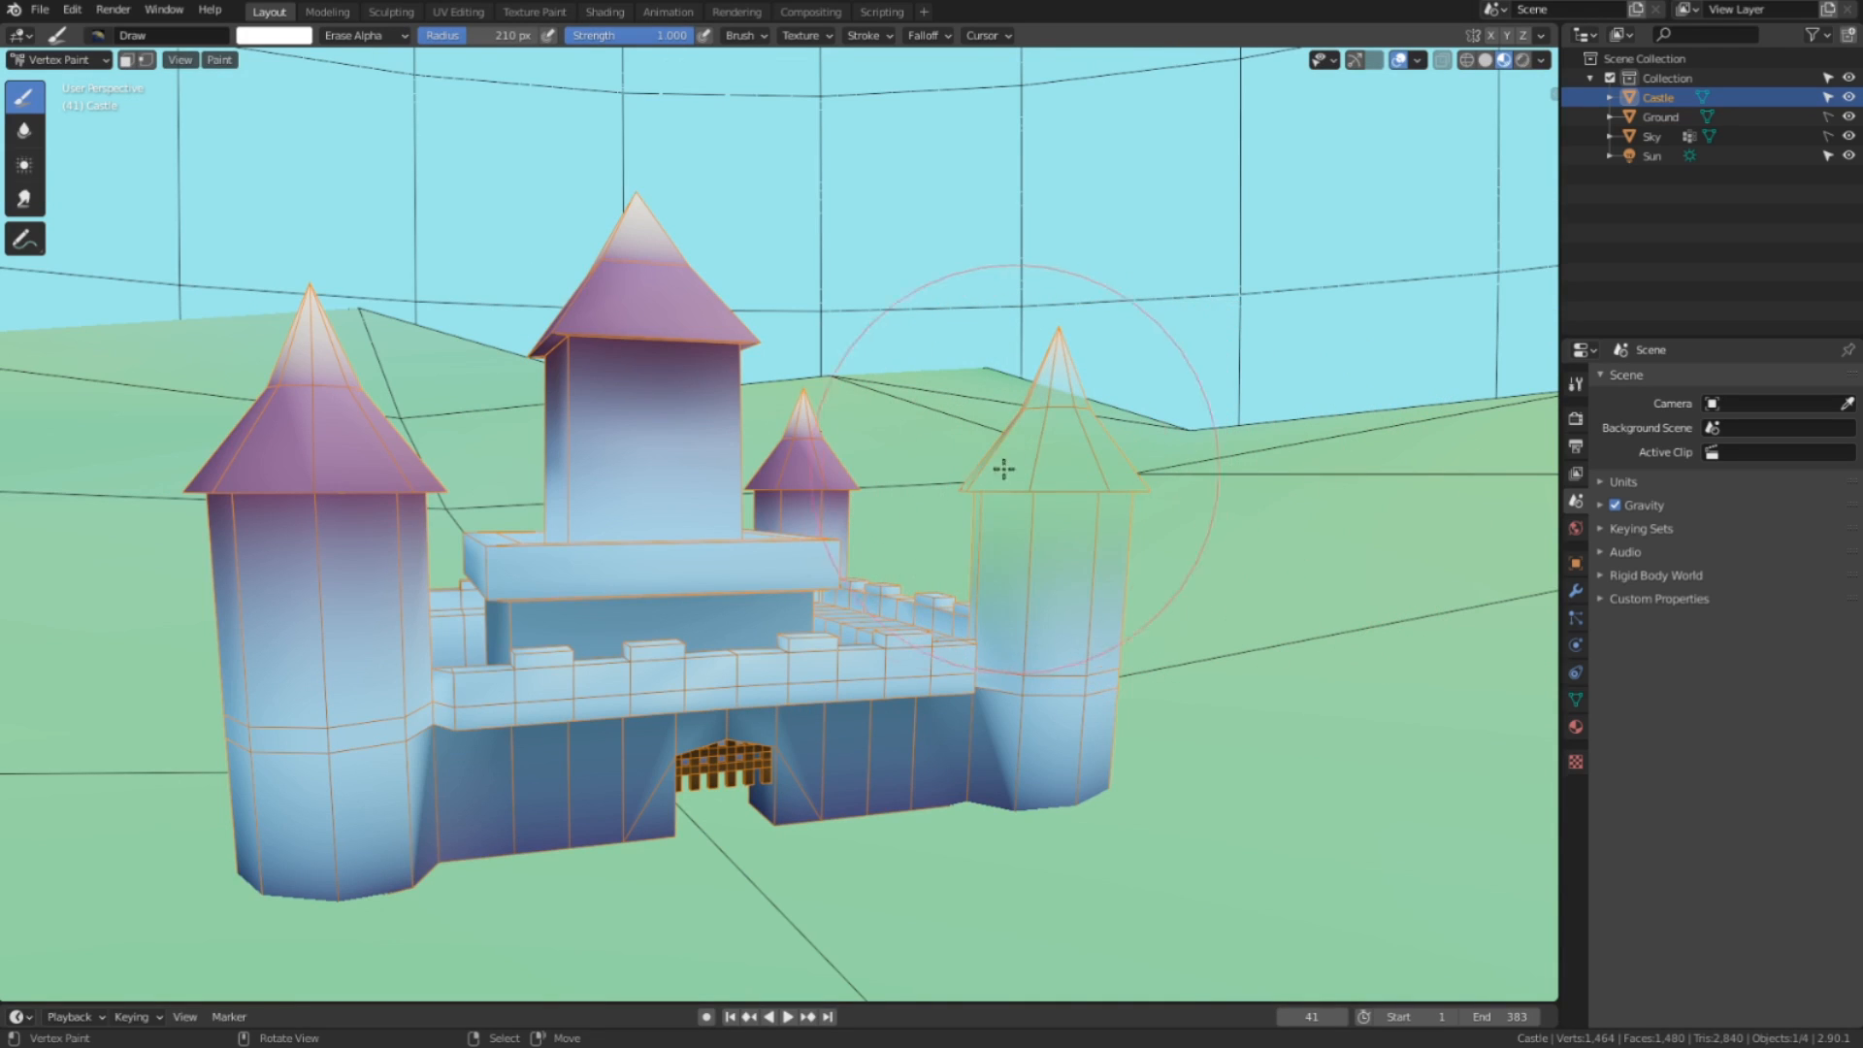
{"action": "mouse_move", "coordinate": [1043, 498]}
{"action": "middle_mouse_down"}
{"action": "mouse_move", "coordinate": [1132, 498]}
{"action": "mouse_move", "coordinate": [1122, 483]}
{"action": "mouse_move", "coordinate": [790, 503]}
{"action": "middle_mouse_up"}
{"action": "left_click_drag", "start_coordinate": [926, 775], "coordinate": [858, 771]}
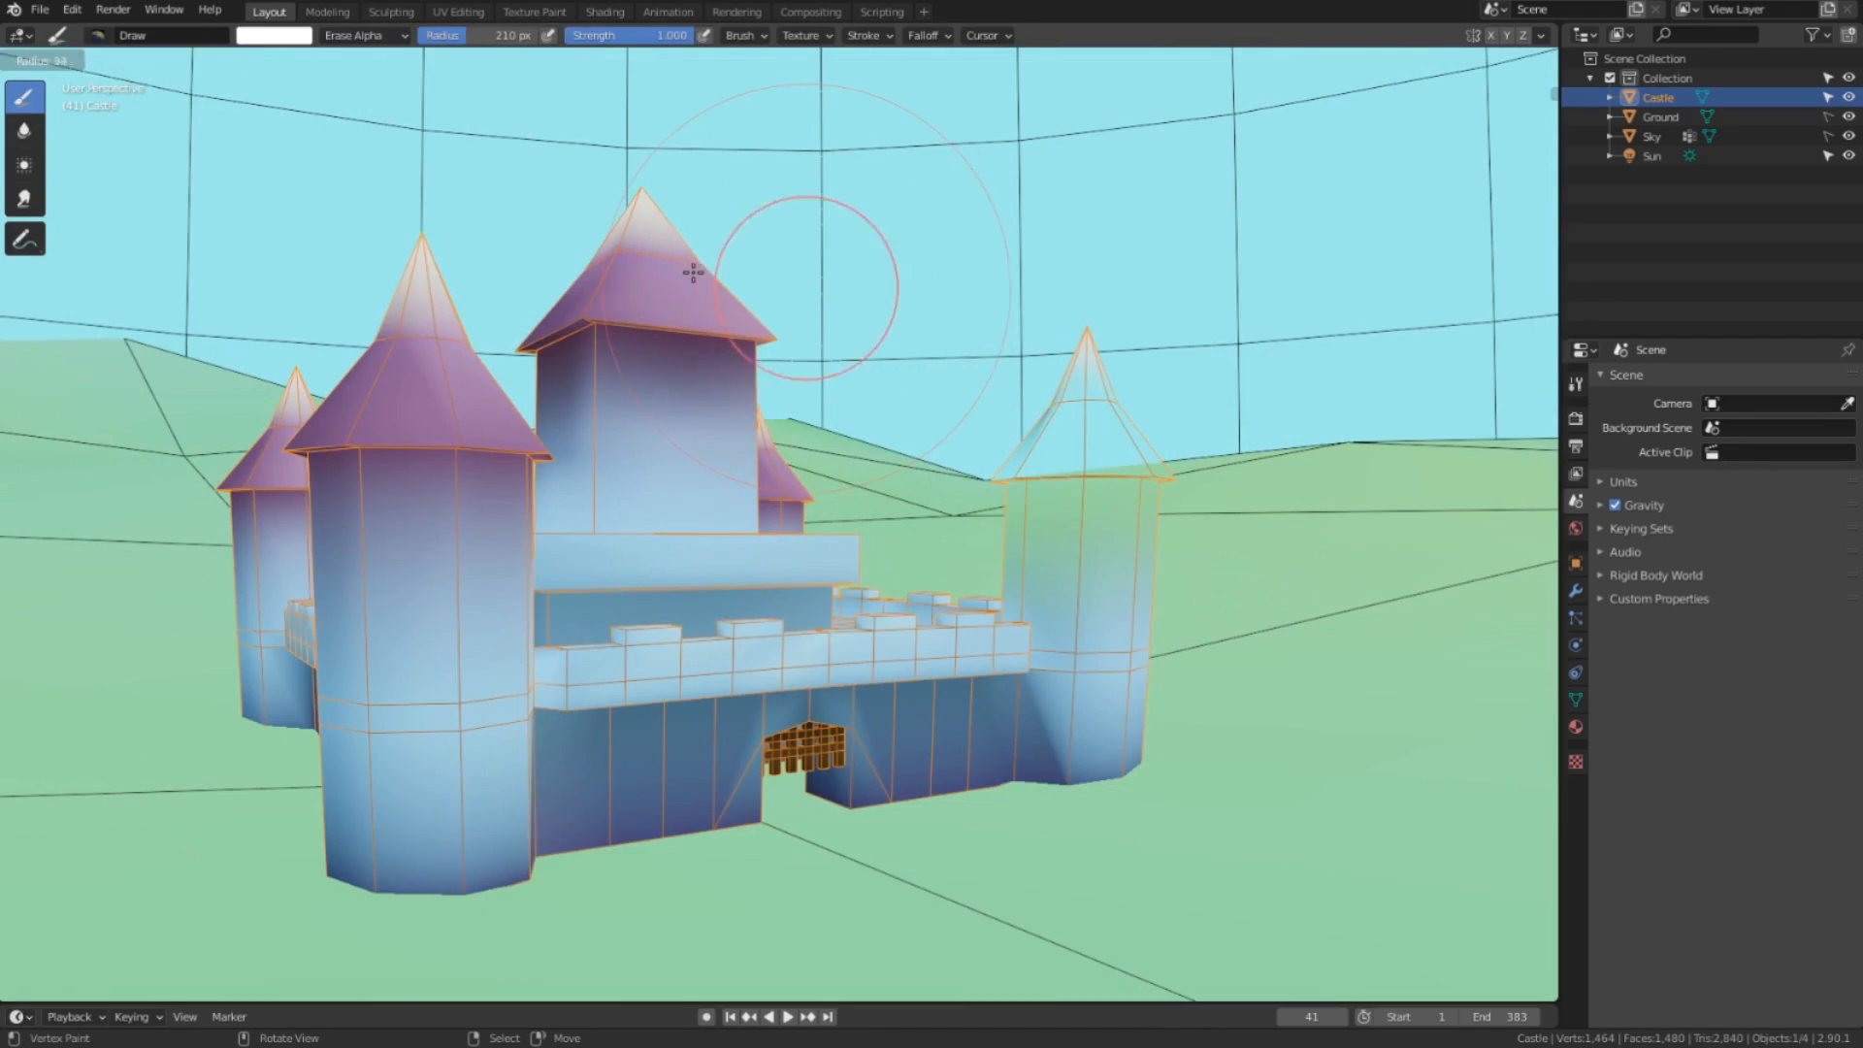
{"action": "mouse_move", "coordinate": [832, 229]}
{"action": "left_mouse_down"}
{"action": "mouse_move", "coordinate": [631, 217]}
{"action": "mouse_move", "coordinate": [879, 461]}
{"action": "left_mouse_up"}
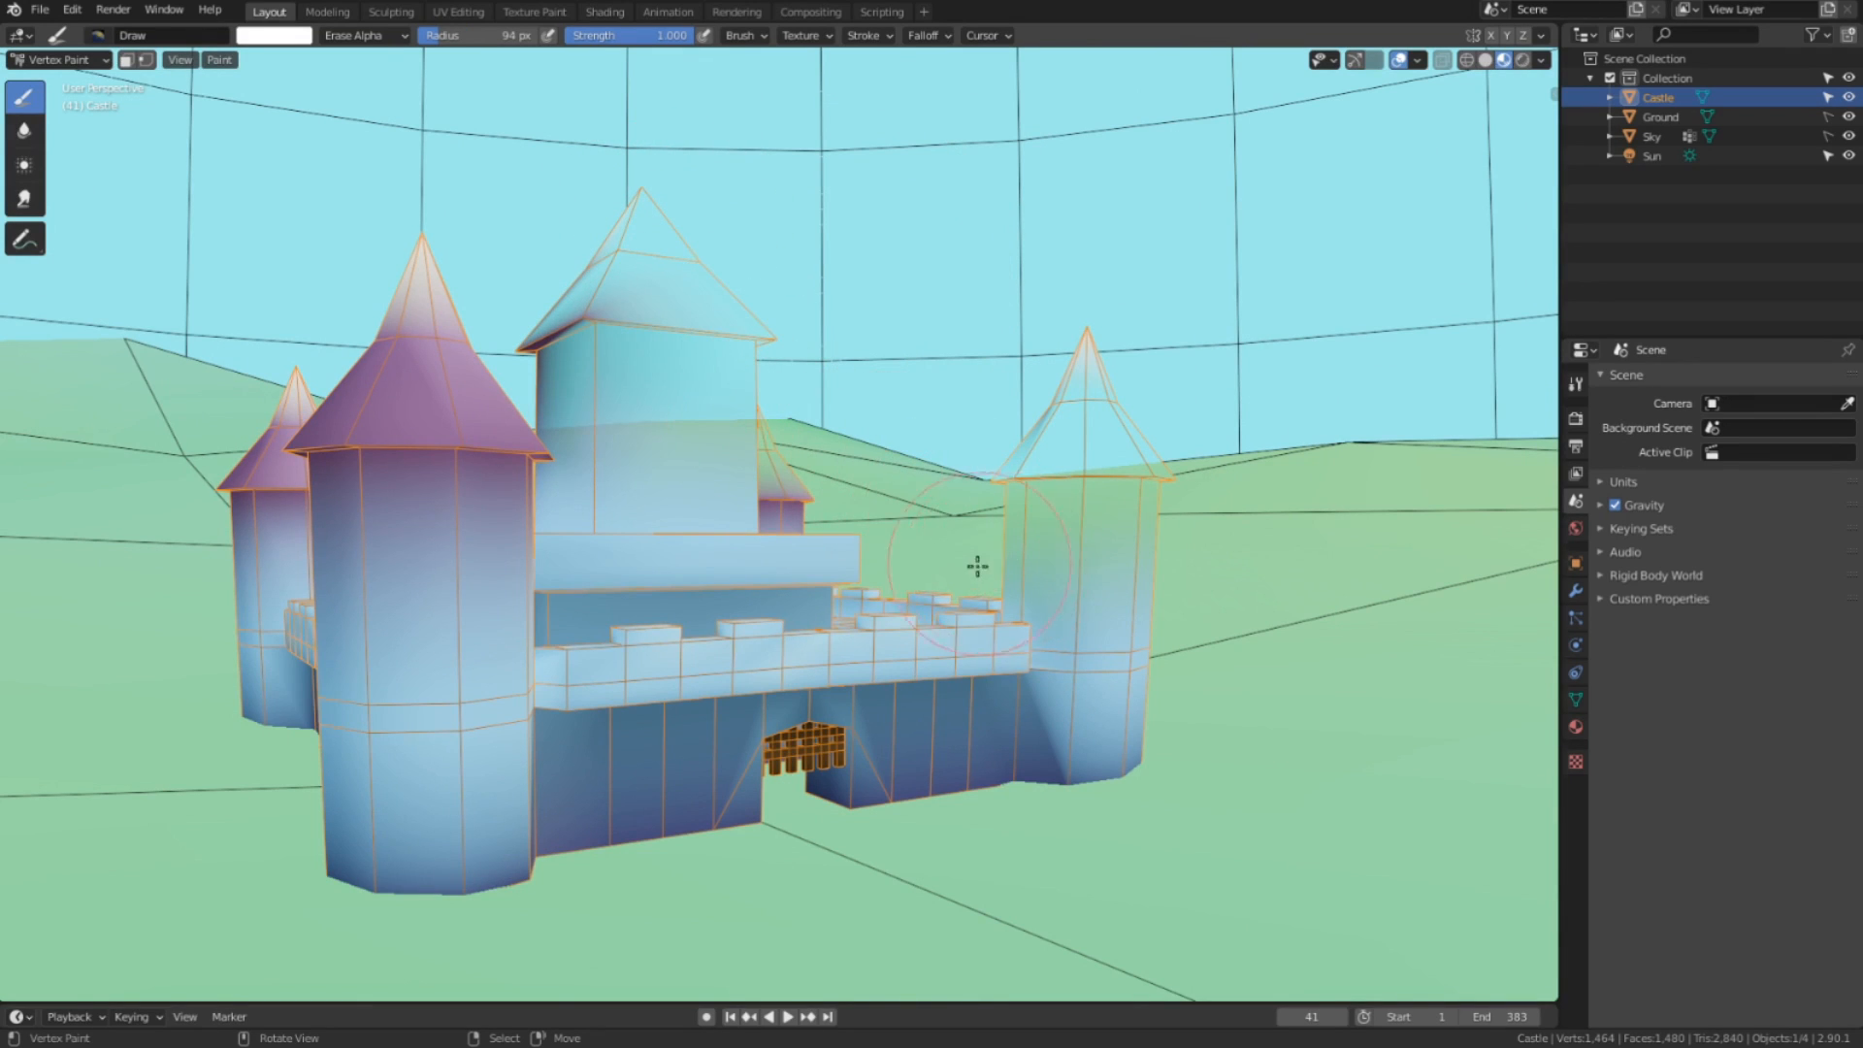
{"action": "middle_click_drag", "start_coordinate": [977, 567], "coordinate": [873, 592]}
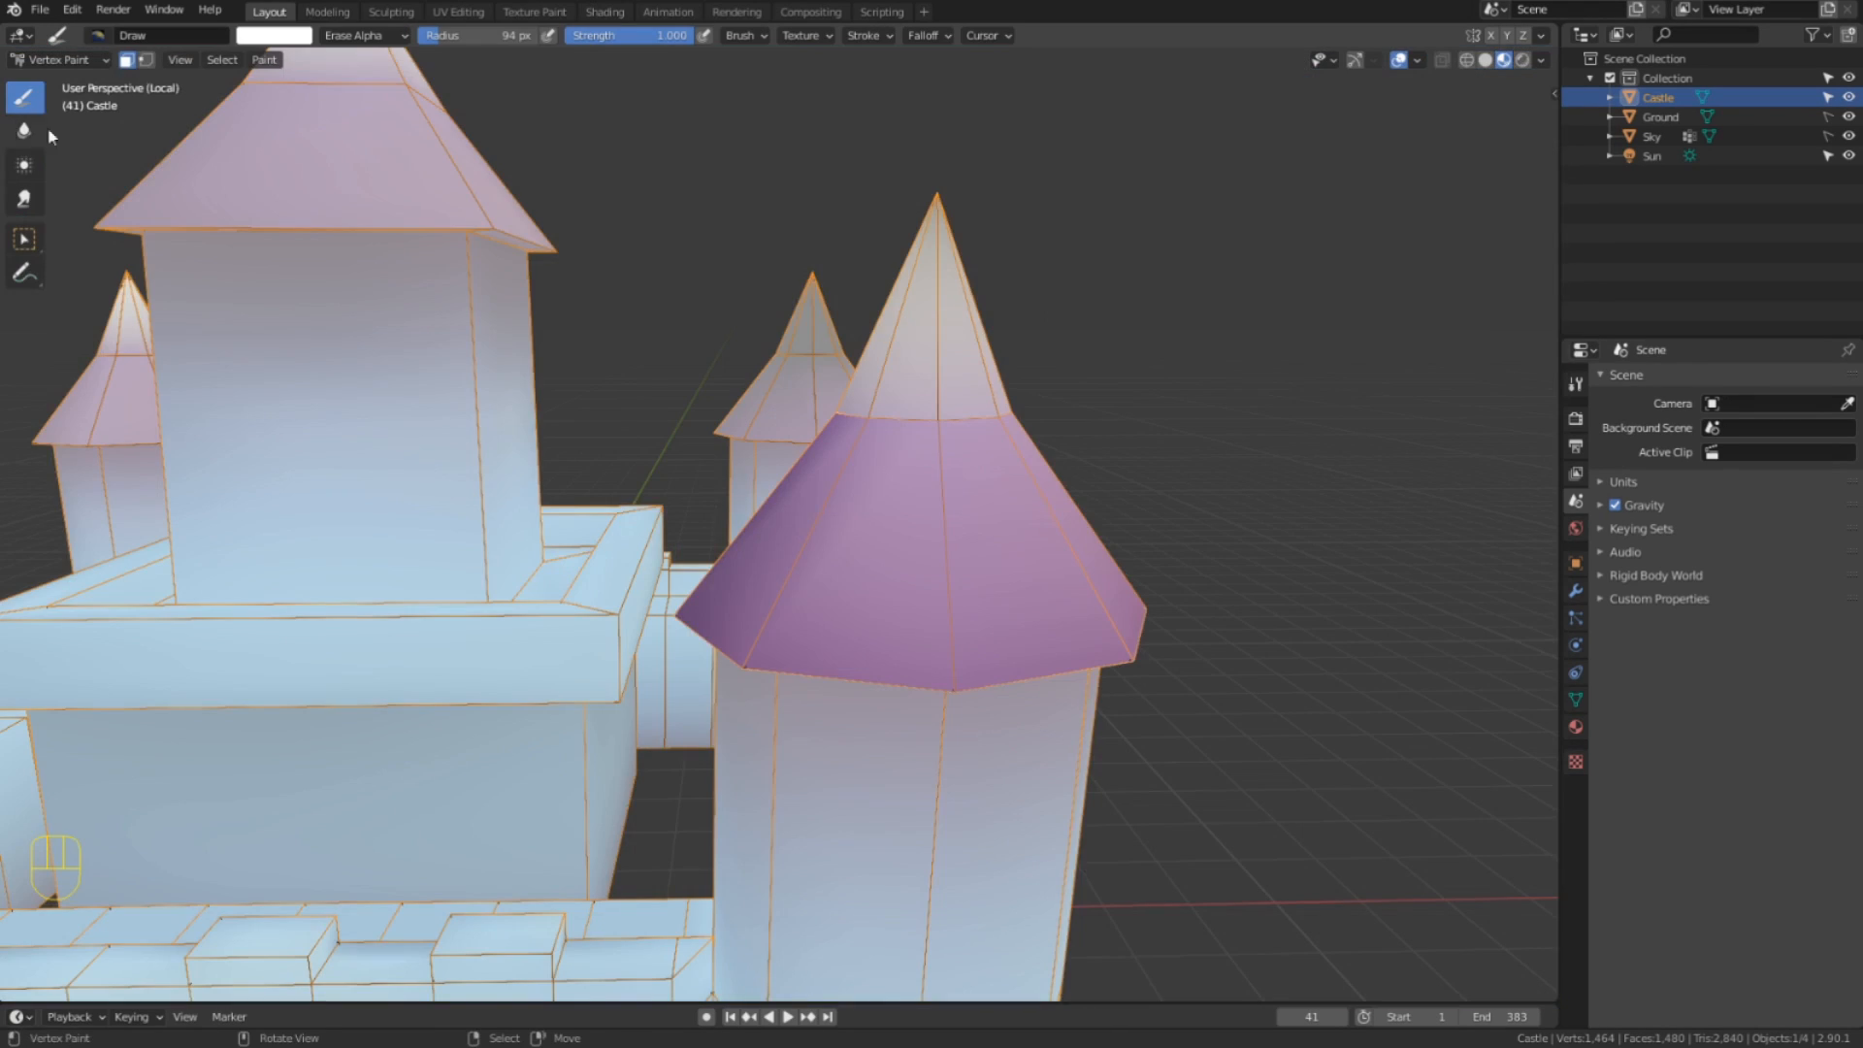
Fill the selected lower roof faces of the nearest corner tower with the white brush color.
{"action": "middle_click_drag", "start_coordinate": [867, 441], "coordinate": [925, 454], "text": "shift"}
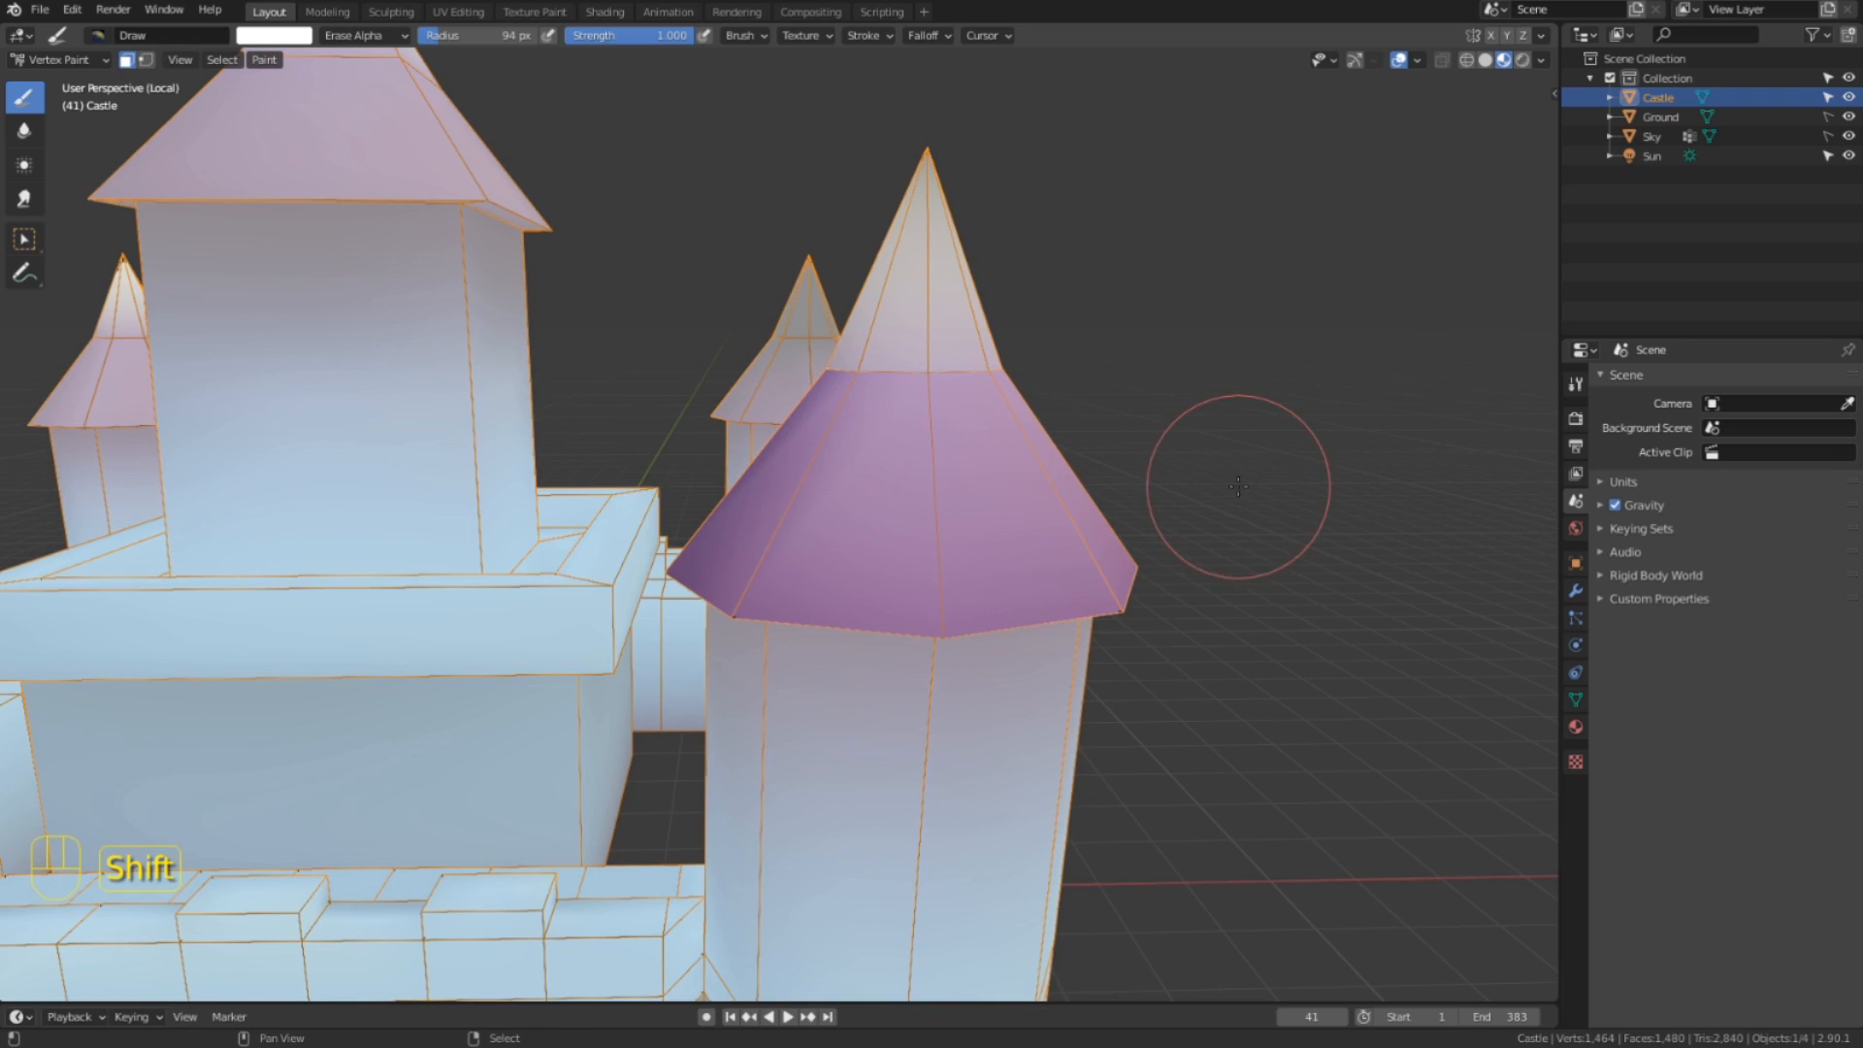
{"action": "key", "text": "shift+k"}
{"action": "scroll", "coordinate": [1215, 480], "scroll_direction": "down", "scroll_amount": 2}
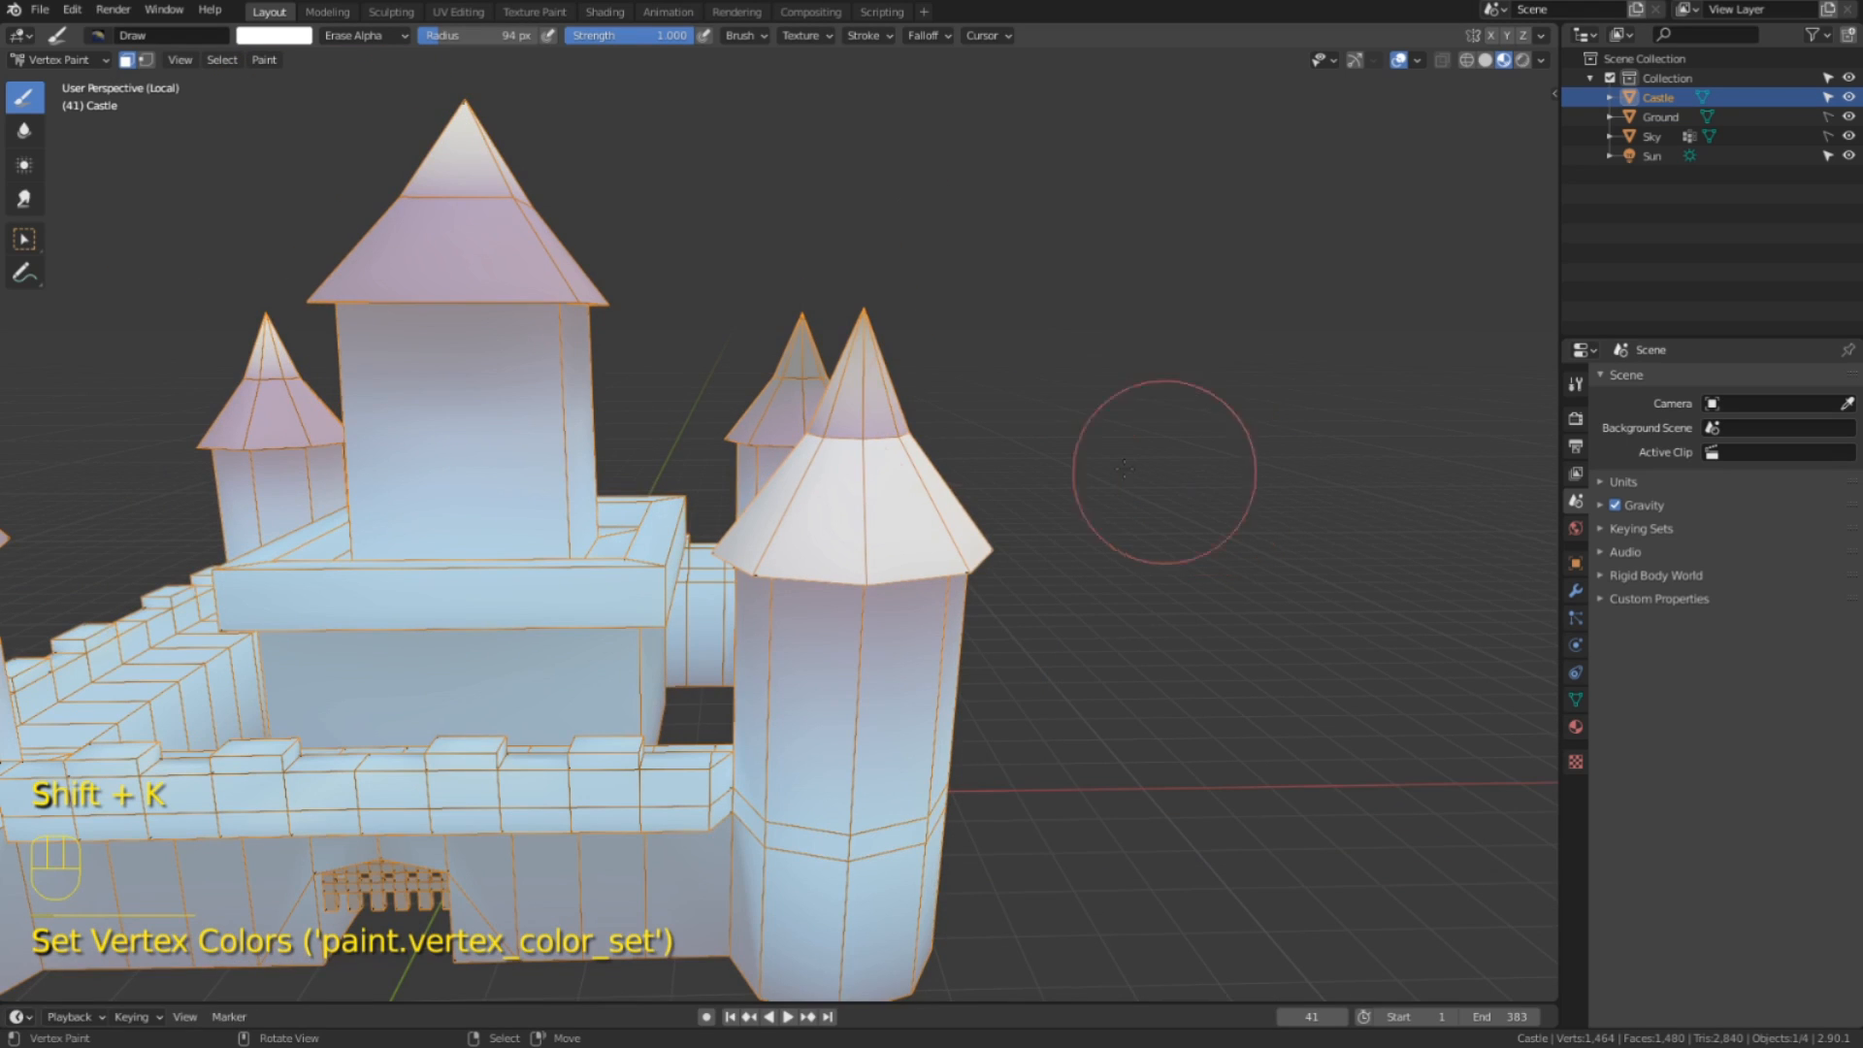
{"action": "scroll", "coordinate": [1176, 573], "scroll_direction": "up", "scroll_amount": 3}
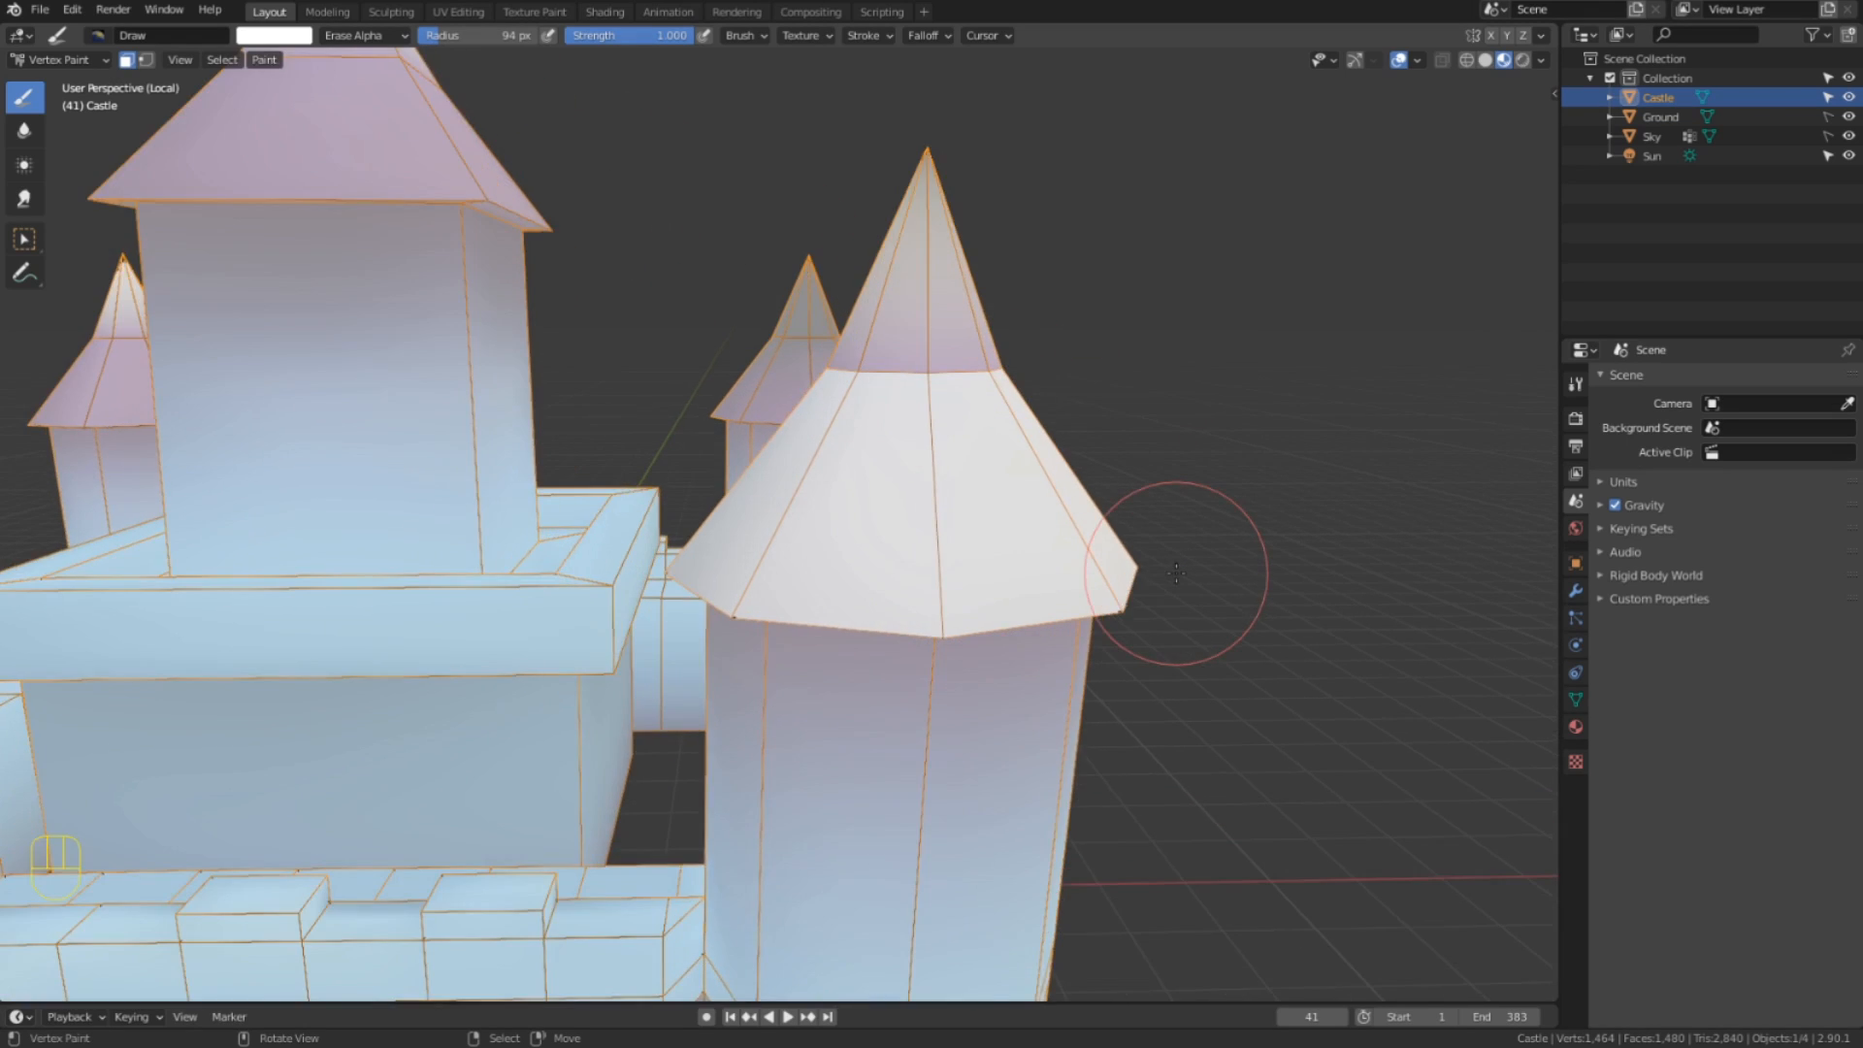
{"action": "scroll", "coordinate": [1176, 572], "scroll_direction": "down", "scroll_amount": 3}
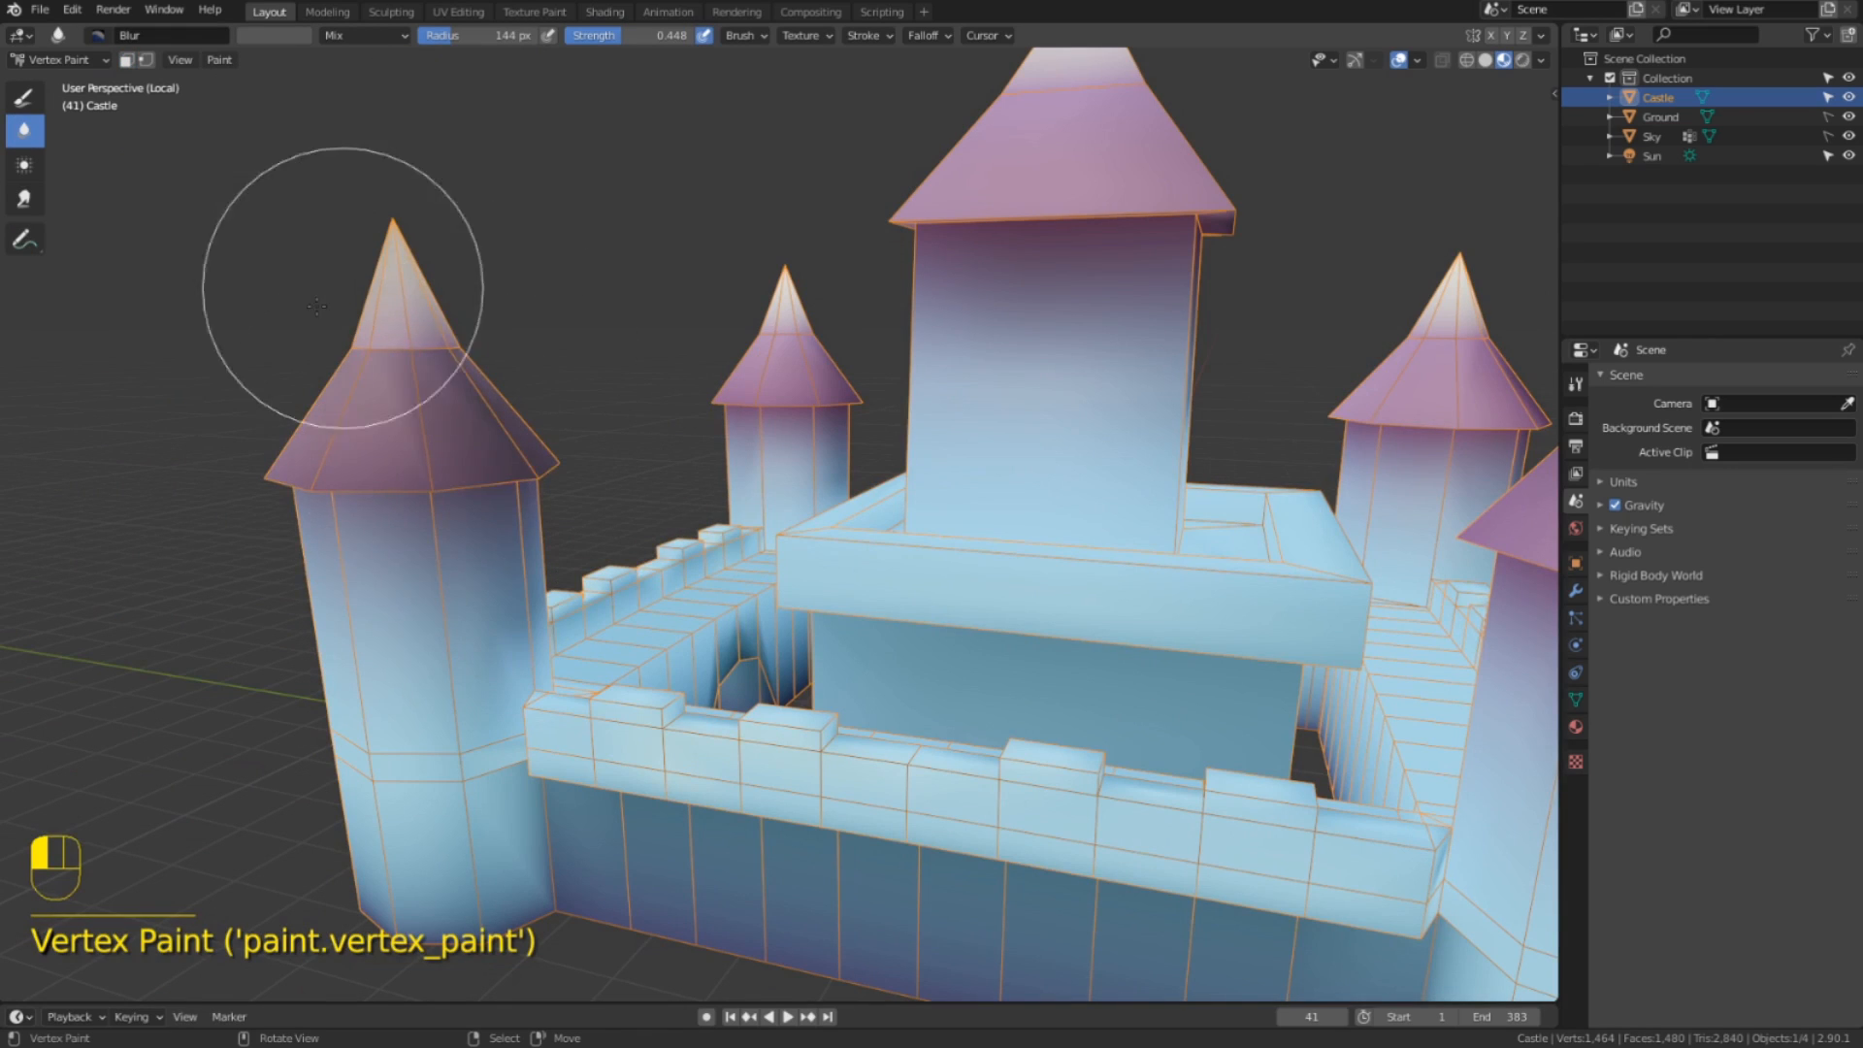
Blur the corner tower's vertex colors at strength 0.448, and erase alpha in patches across the castle with a 144 px brush at strength 1.000.
{"action": "mouse_move", "coordinate": [332, 395]}
{"action": "left_mouse_down"}
{"action": "mouse_move", "coordinate": [499, 382]}
{"action": "mouse_move", "coordinate": [390, 481]}
{"action": "mouse_move", "coordinate": [540, 457]}
{"action": "left_mouse_up"}
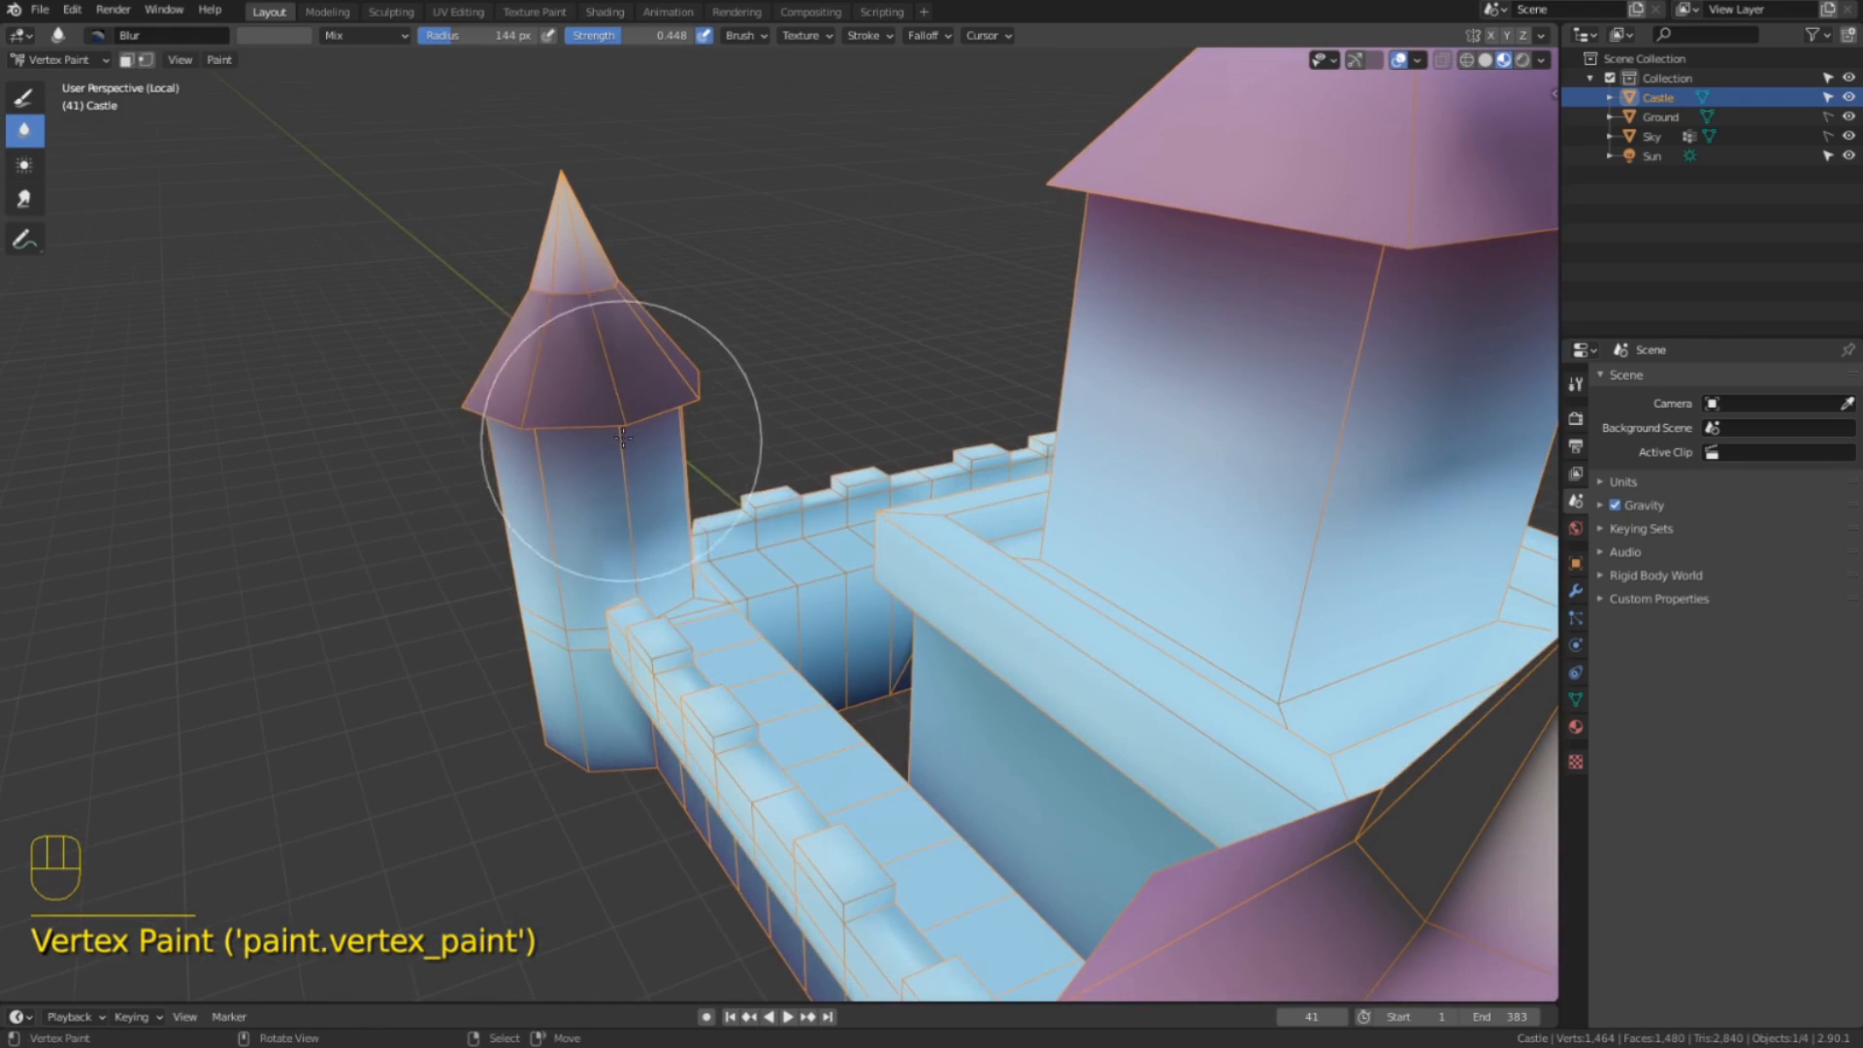
{"action": "mouse_move", "coordinate": [670, 383]}
{"action": "left_mouse_down"}
{"action": "mouse_move", "coordinate": [660, 339]}
{"action": "mouse_move", "coordinate": [1140, 349]}
{"action": "mouse_move", "coordinate": [915, 250]}
{"action": "left_mouse_up"}
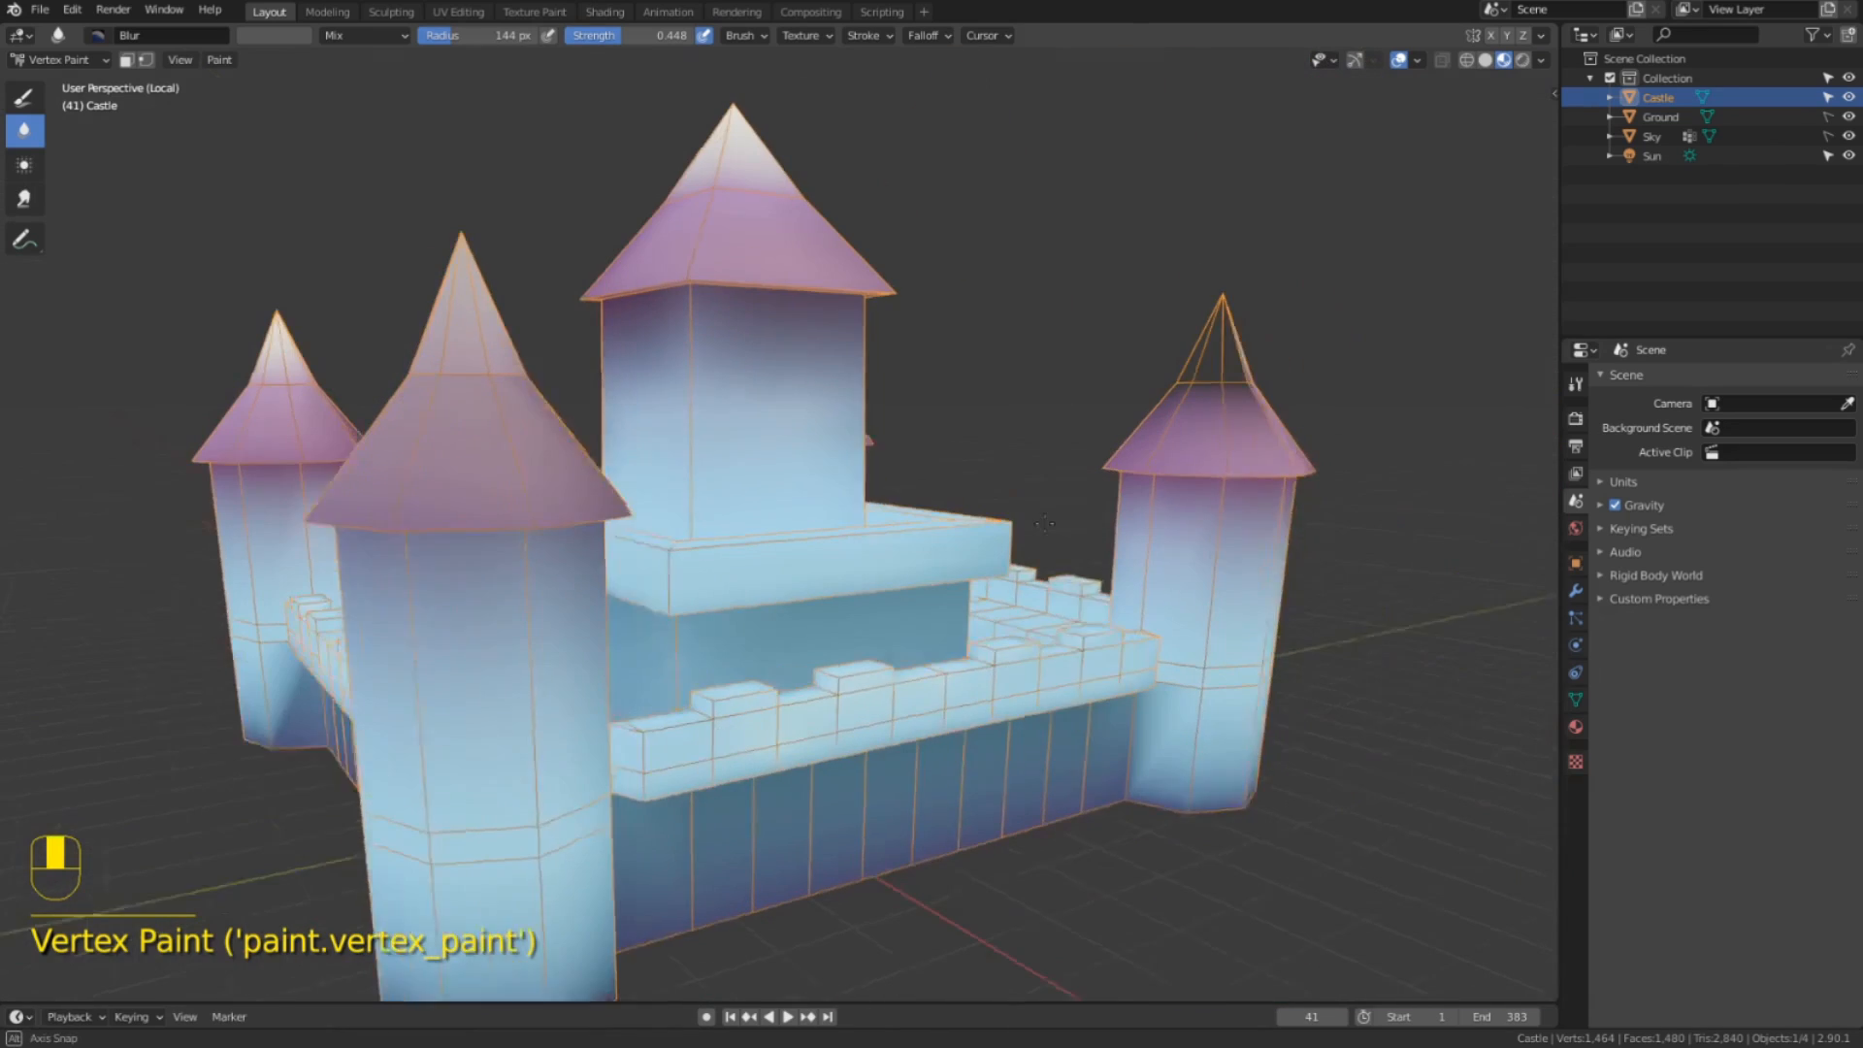
{"action": "middle_click_drag", "start_coordinate": [1044, 523], "coordinate": [980, 529]}
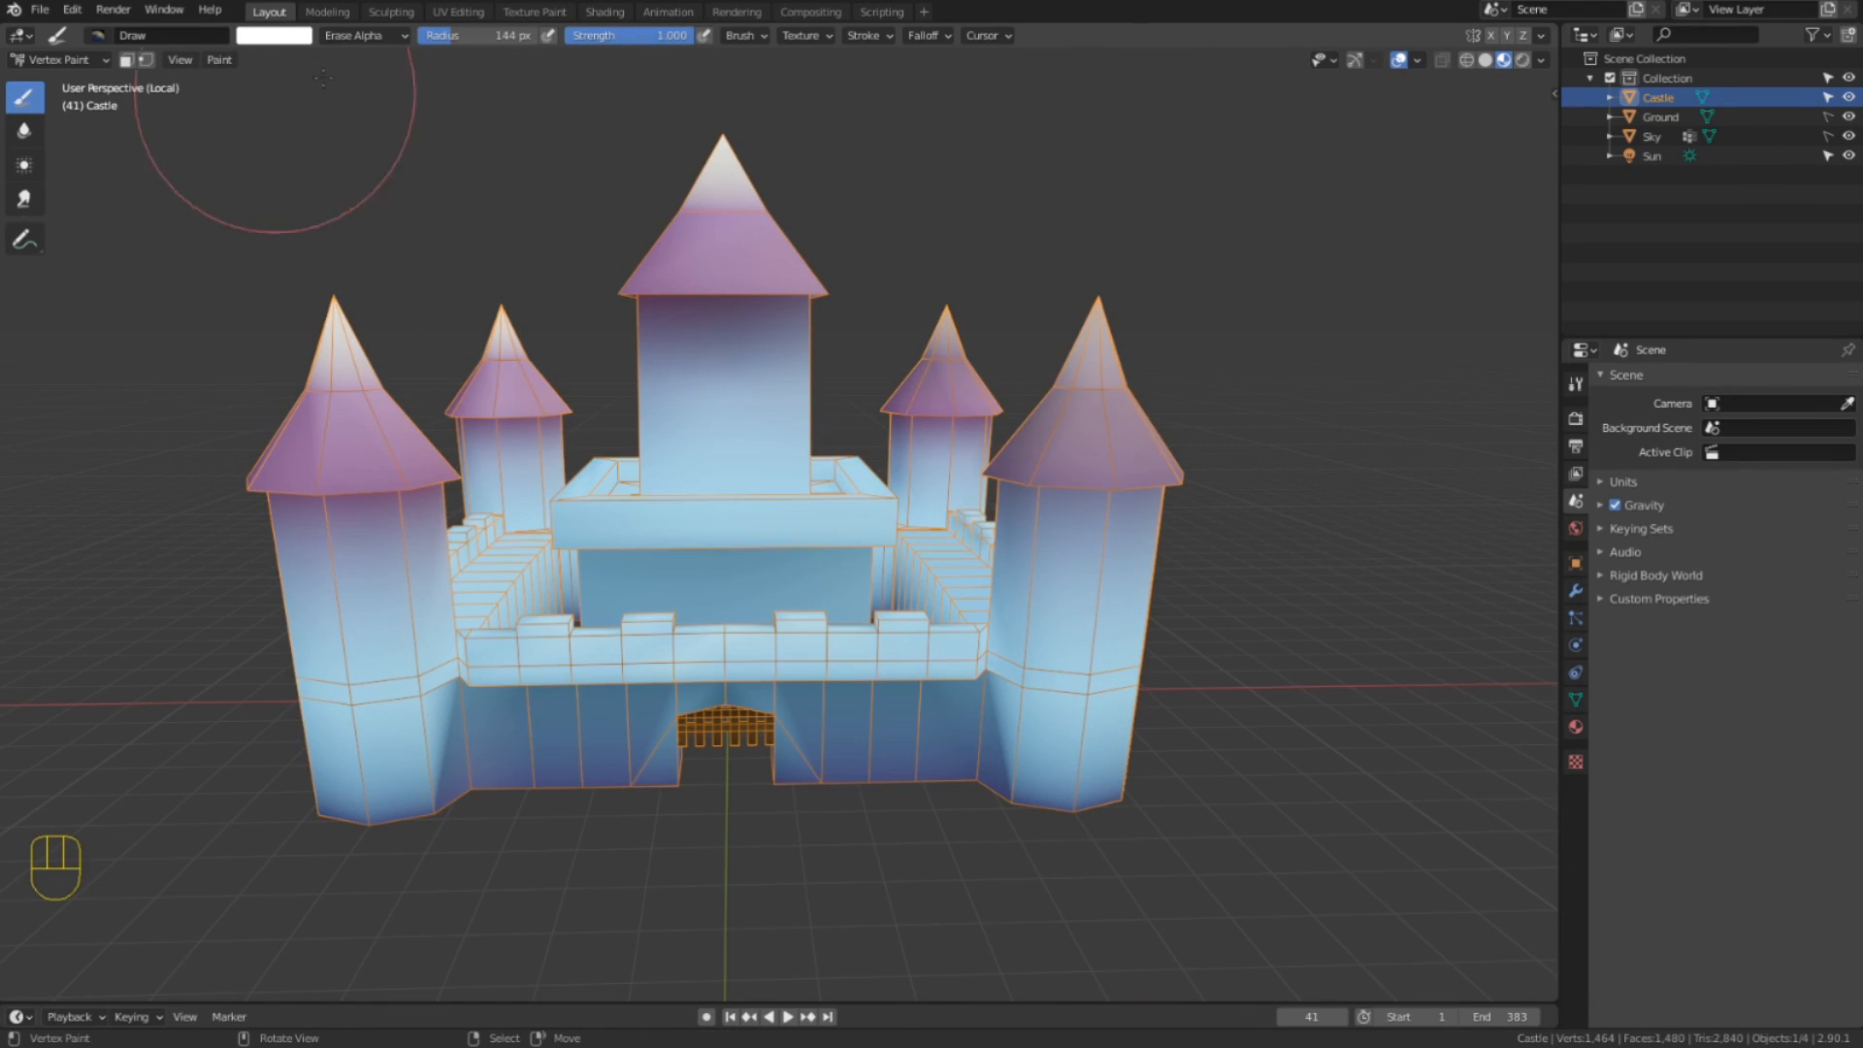
{"action": "mouse_move", "coordinate": [621, 475]}
{"action": "left_mouse_down"}
{"action": "mouse_move", "coordinate": [796, 399]}
{"action": "mouse_move", "coordinate": [861, 500]}
{"action": "mouse_move", "coordinate": [909, 417]}
{"action": "mouse_move", "coordinate": [415, 353]}
{"action": "mouse_move", "coordinate": [1144, 789]}
{"action": "left_mouse_up"}
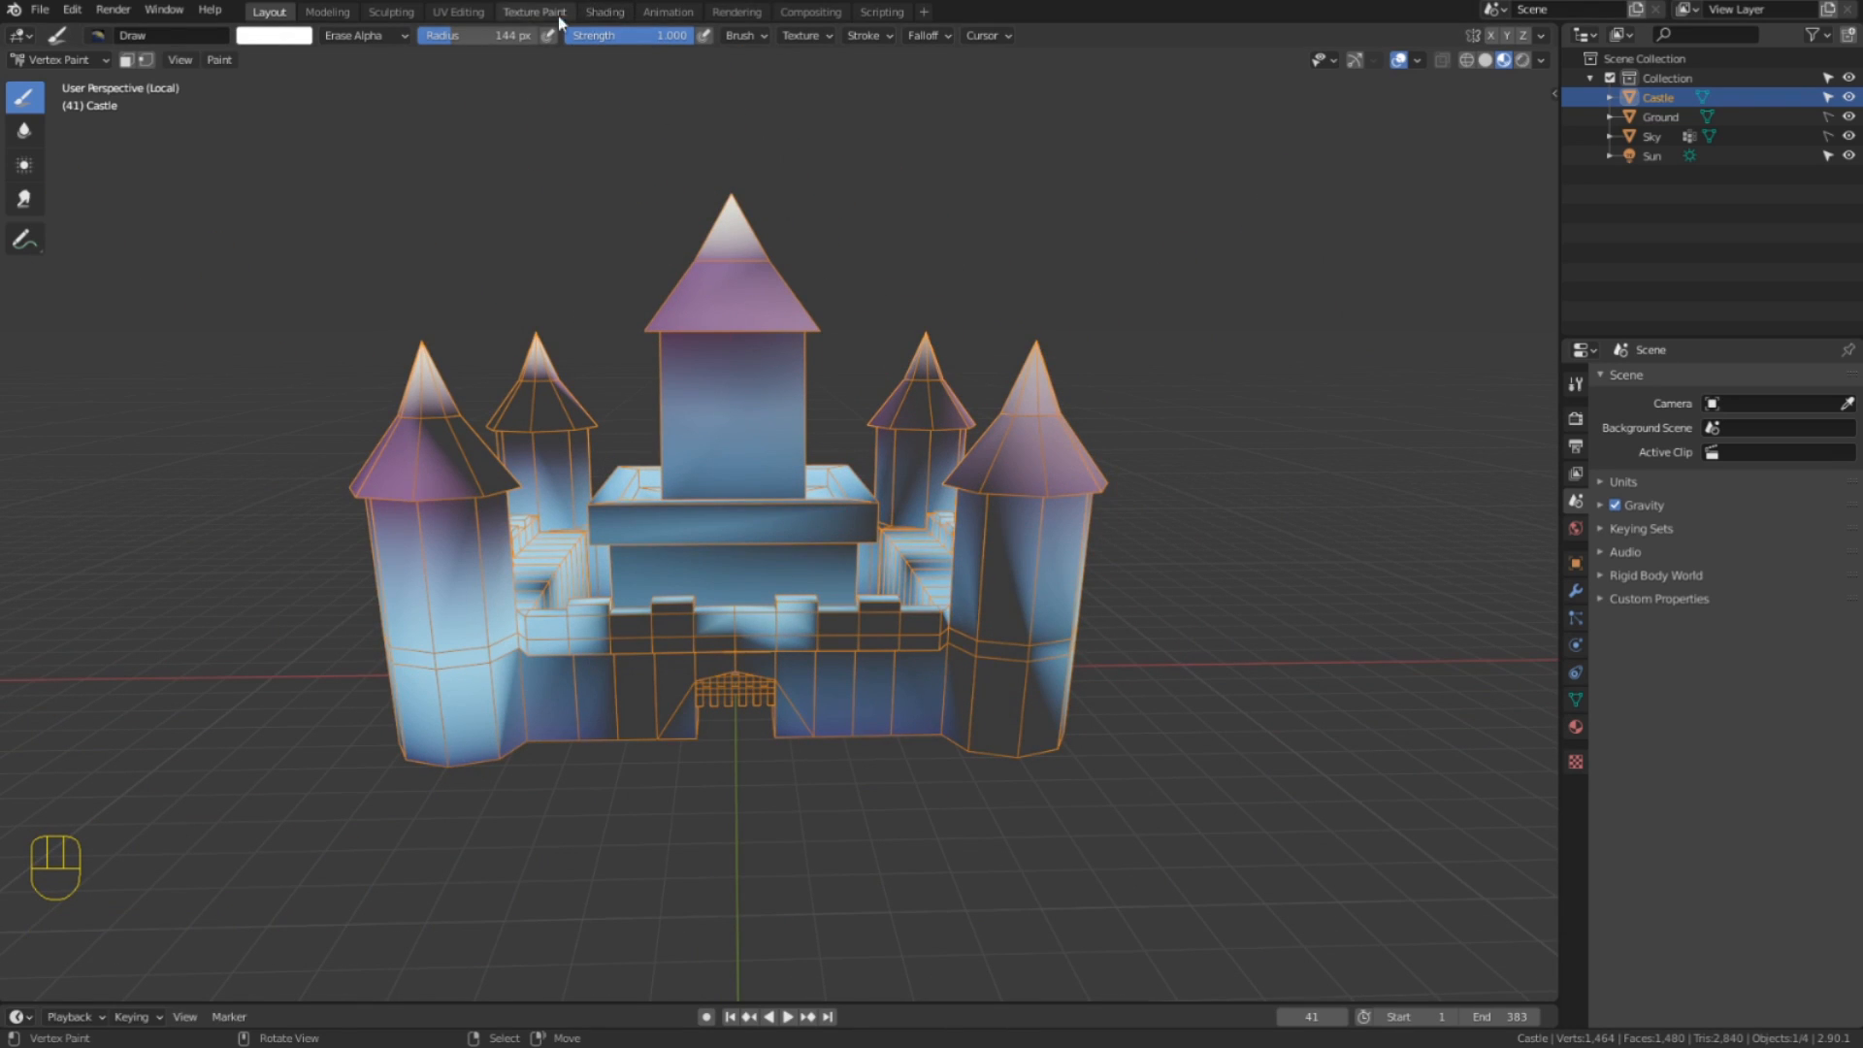
In the Shading workspace, disconnect the Principled BSDF's Alpha input and link the Vertex Color node's Alpha output to Base Color to inspect the painted alpha.
{"action": "left_click", "coordinate": [603, 12]}
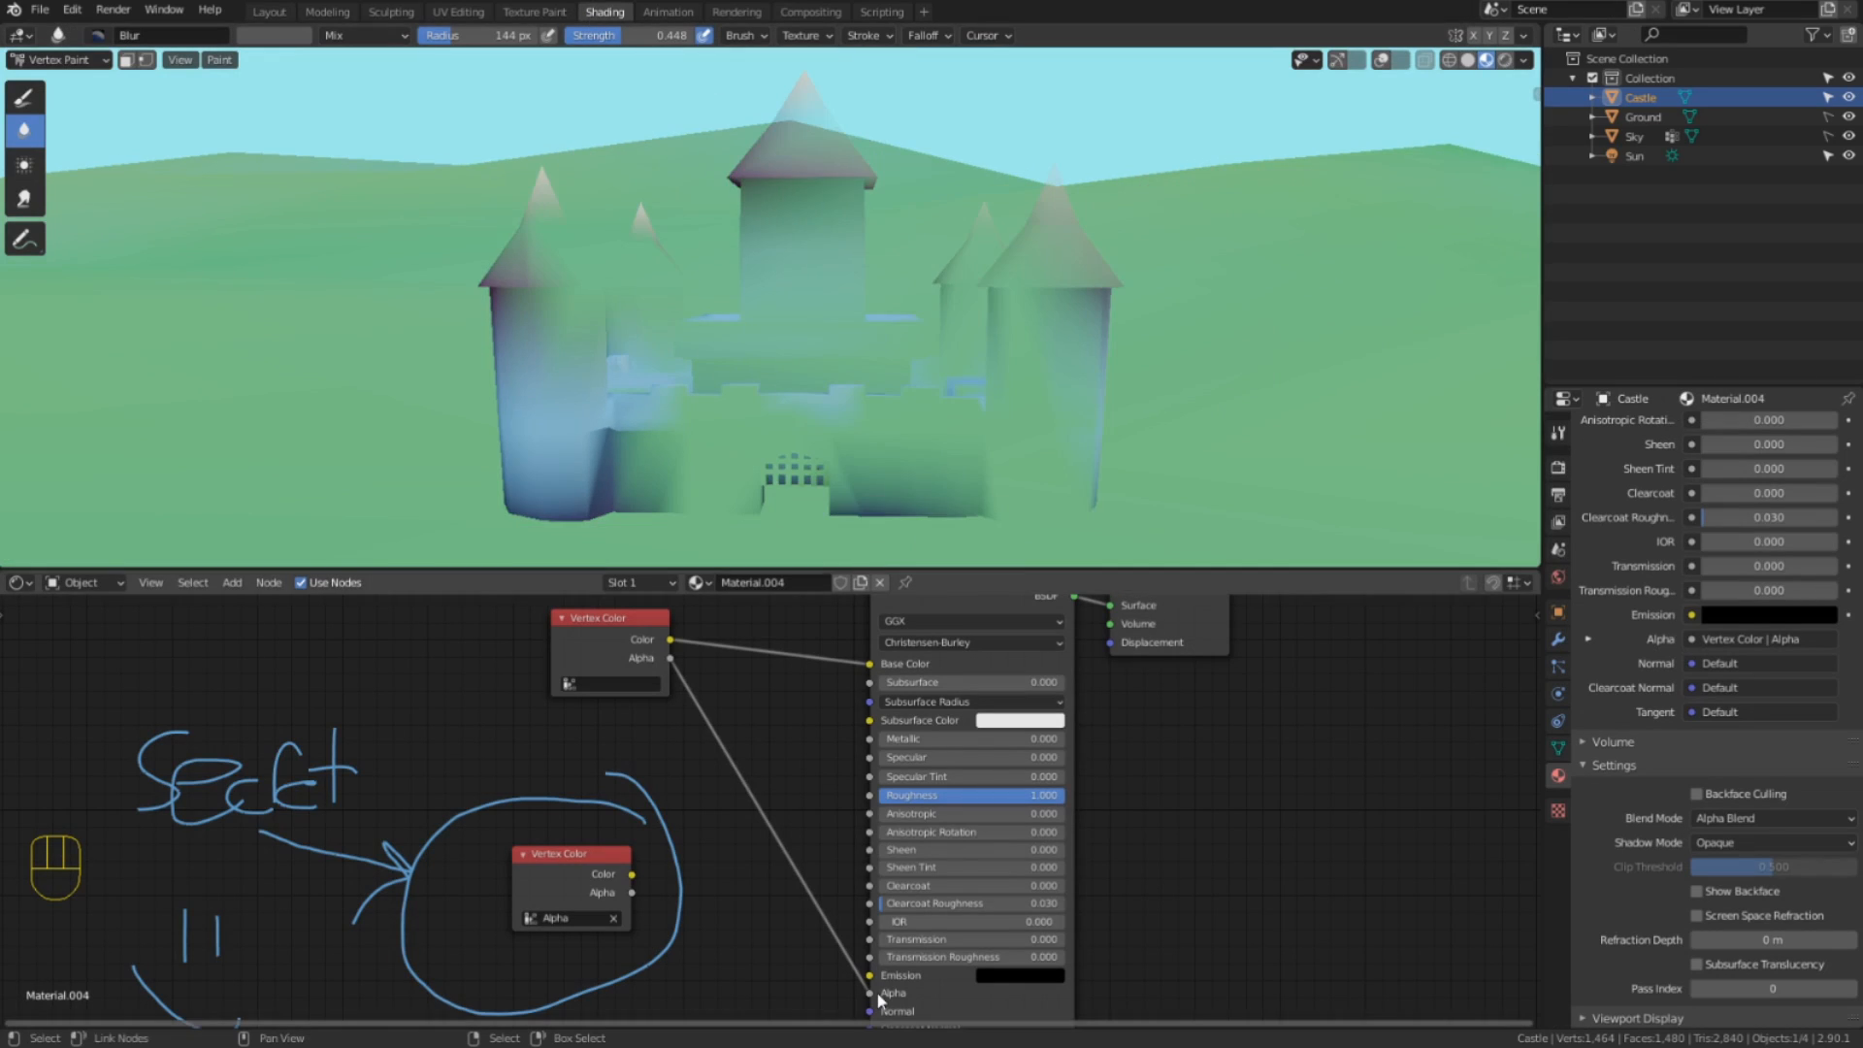
{"action": "left_click_drag", "start_coordinate": [872, 994], "coordinate": [708, 744]}
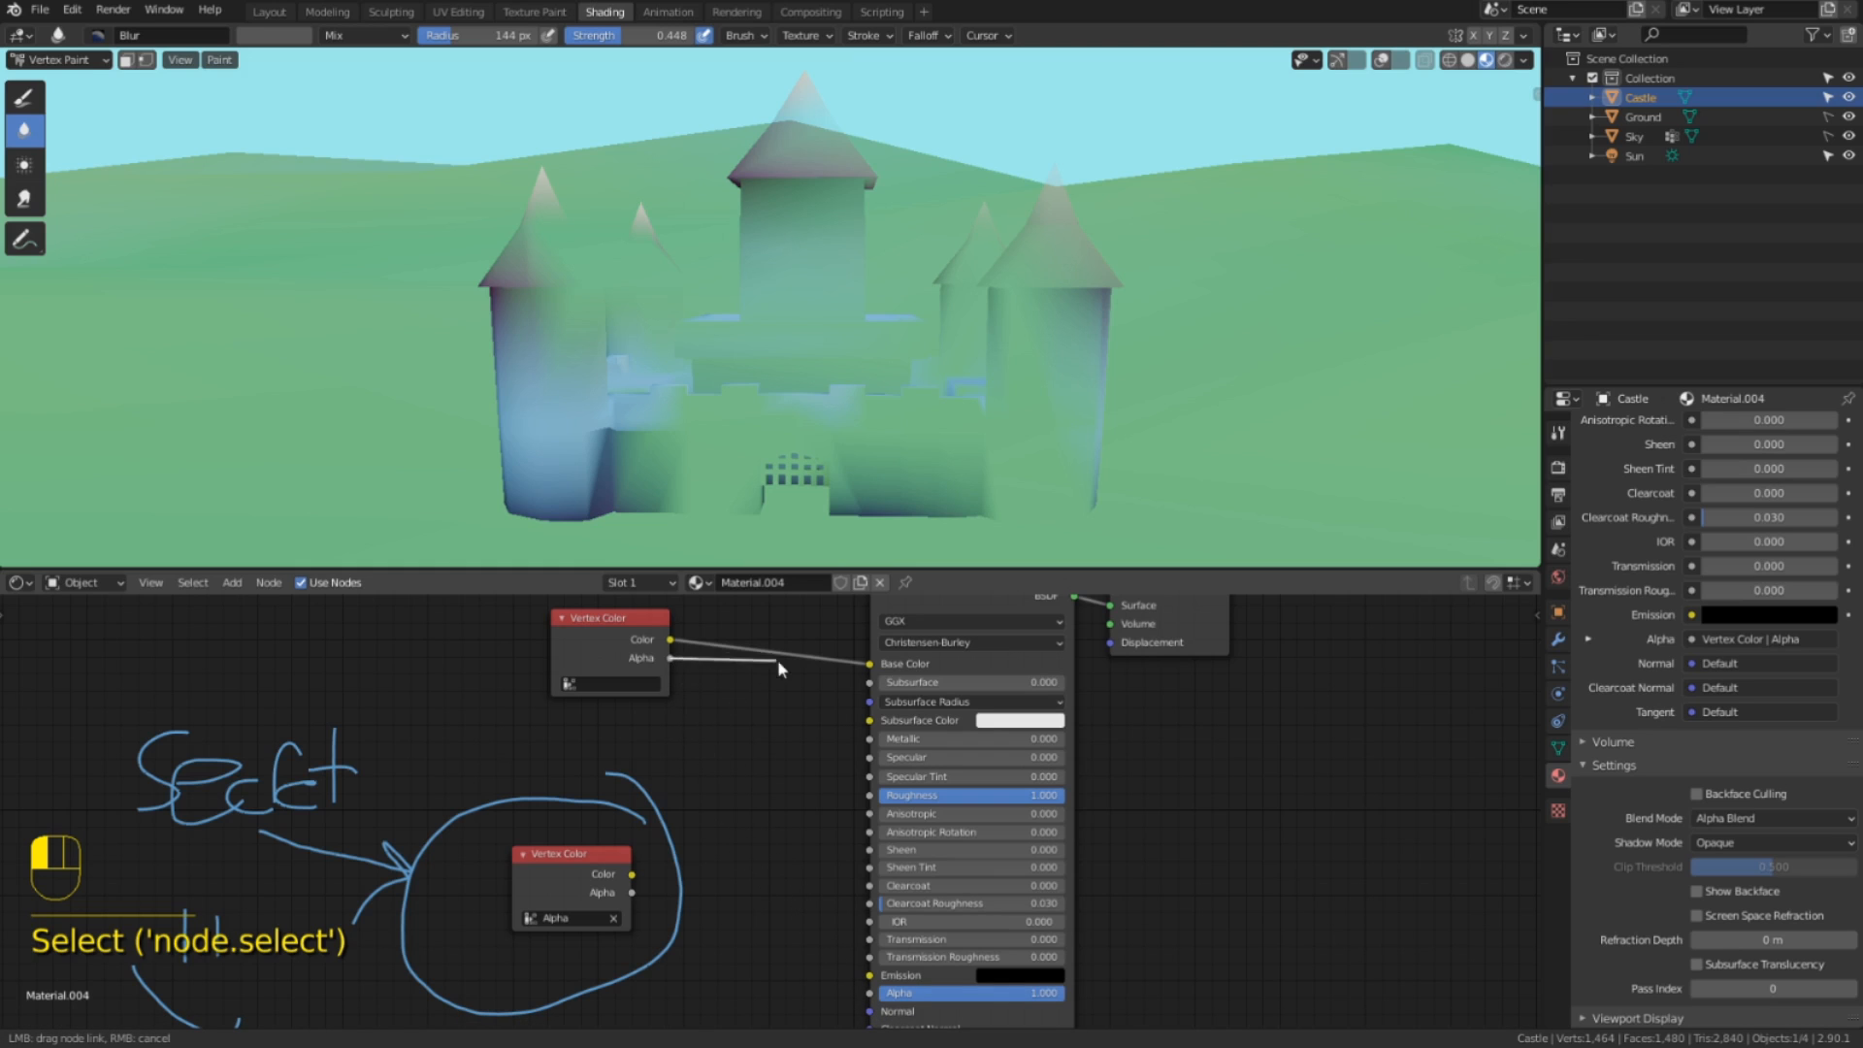
{"action": "left_click_drag", "start_coordinate": [894, 668], "coordinate": [893, 665]}
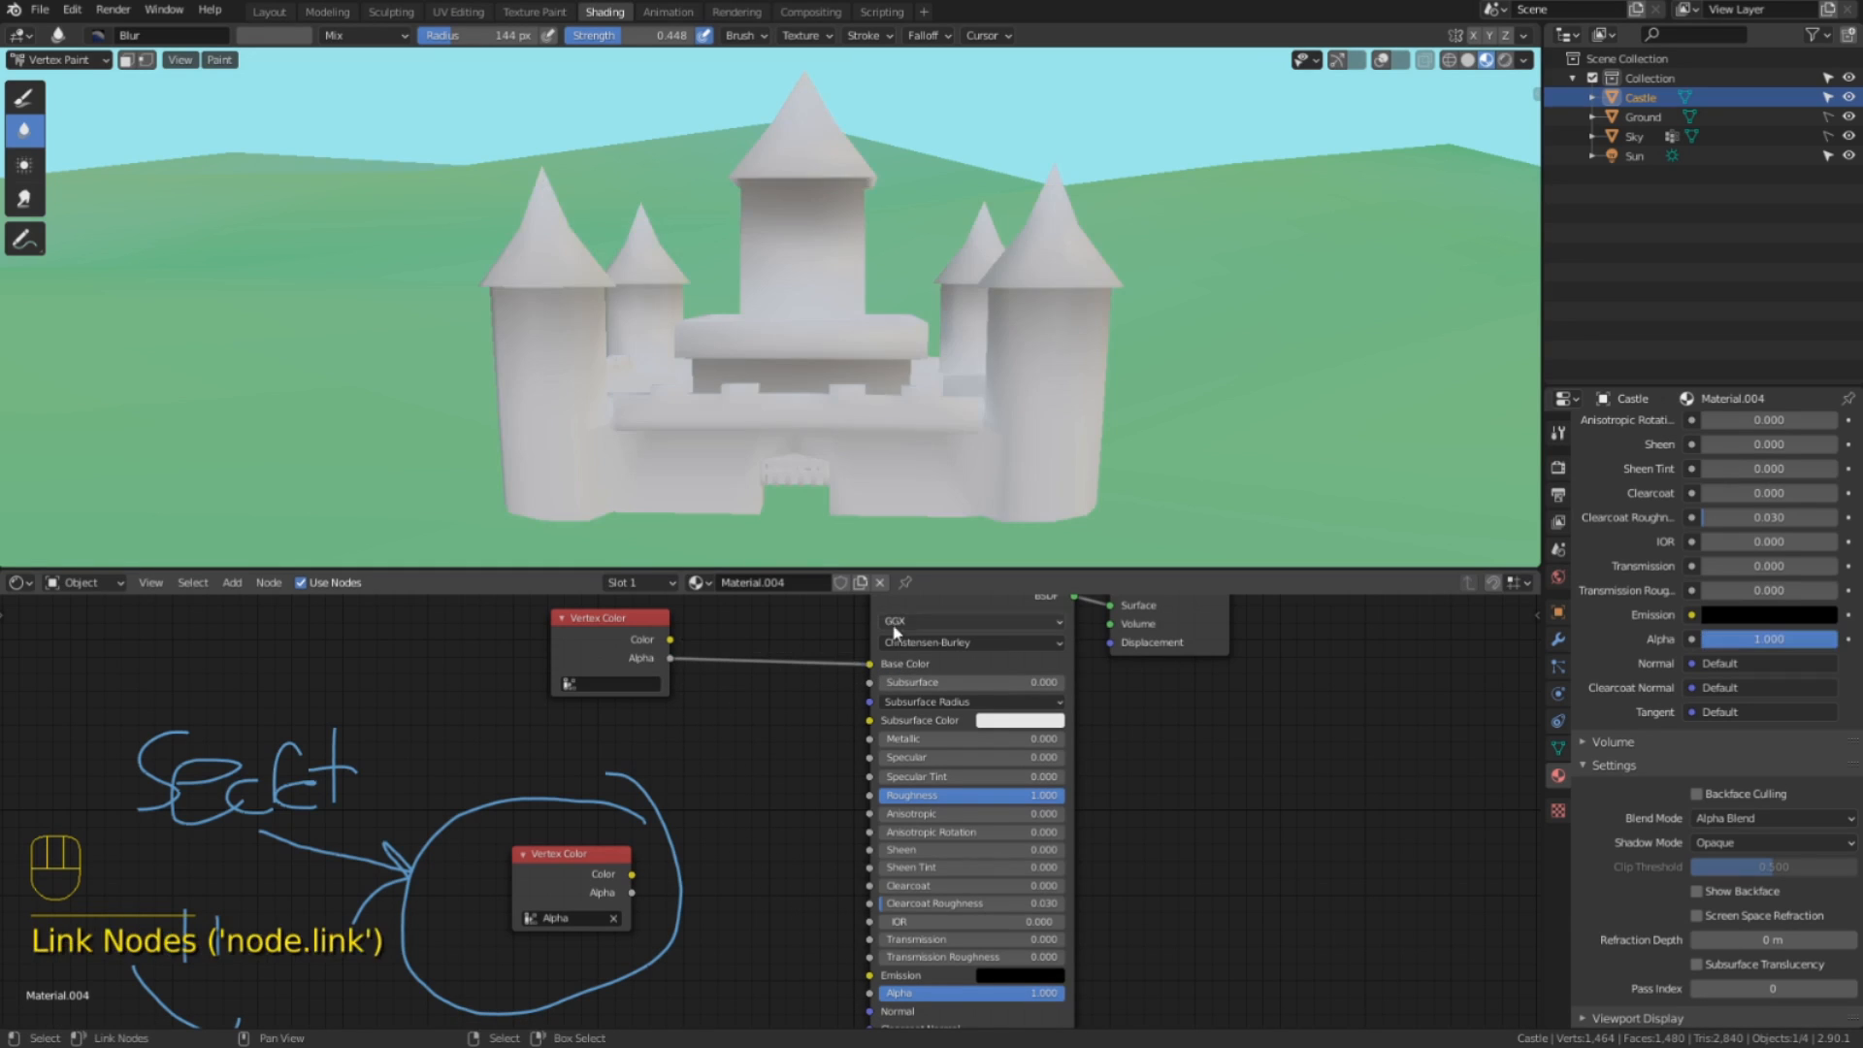
{"action": "mouse_move", "coordinate": [932, 456]}
{"action": "middle_mouse_down"}
{"action": "mouse_move", "coordinate": [970, 464]}
{"action": "mouse_move", "coordinate": [819, 470]}
{"action": "mouse_move", "coordinate": [886, 490]}
{"action": "mouse_move", "coordinate": [873, 466]}
{"action": "mouse_move", "coordinate": [825, 480]}
{"action": "mouse_move", "coordinate": [891, 496]}
{"action": "mouse_move", "coordinate": [881, 468]}
{"action": "middle_mouse_up"}
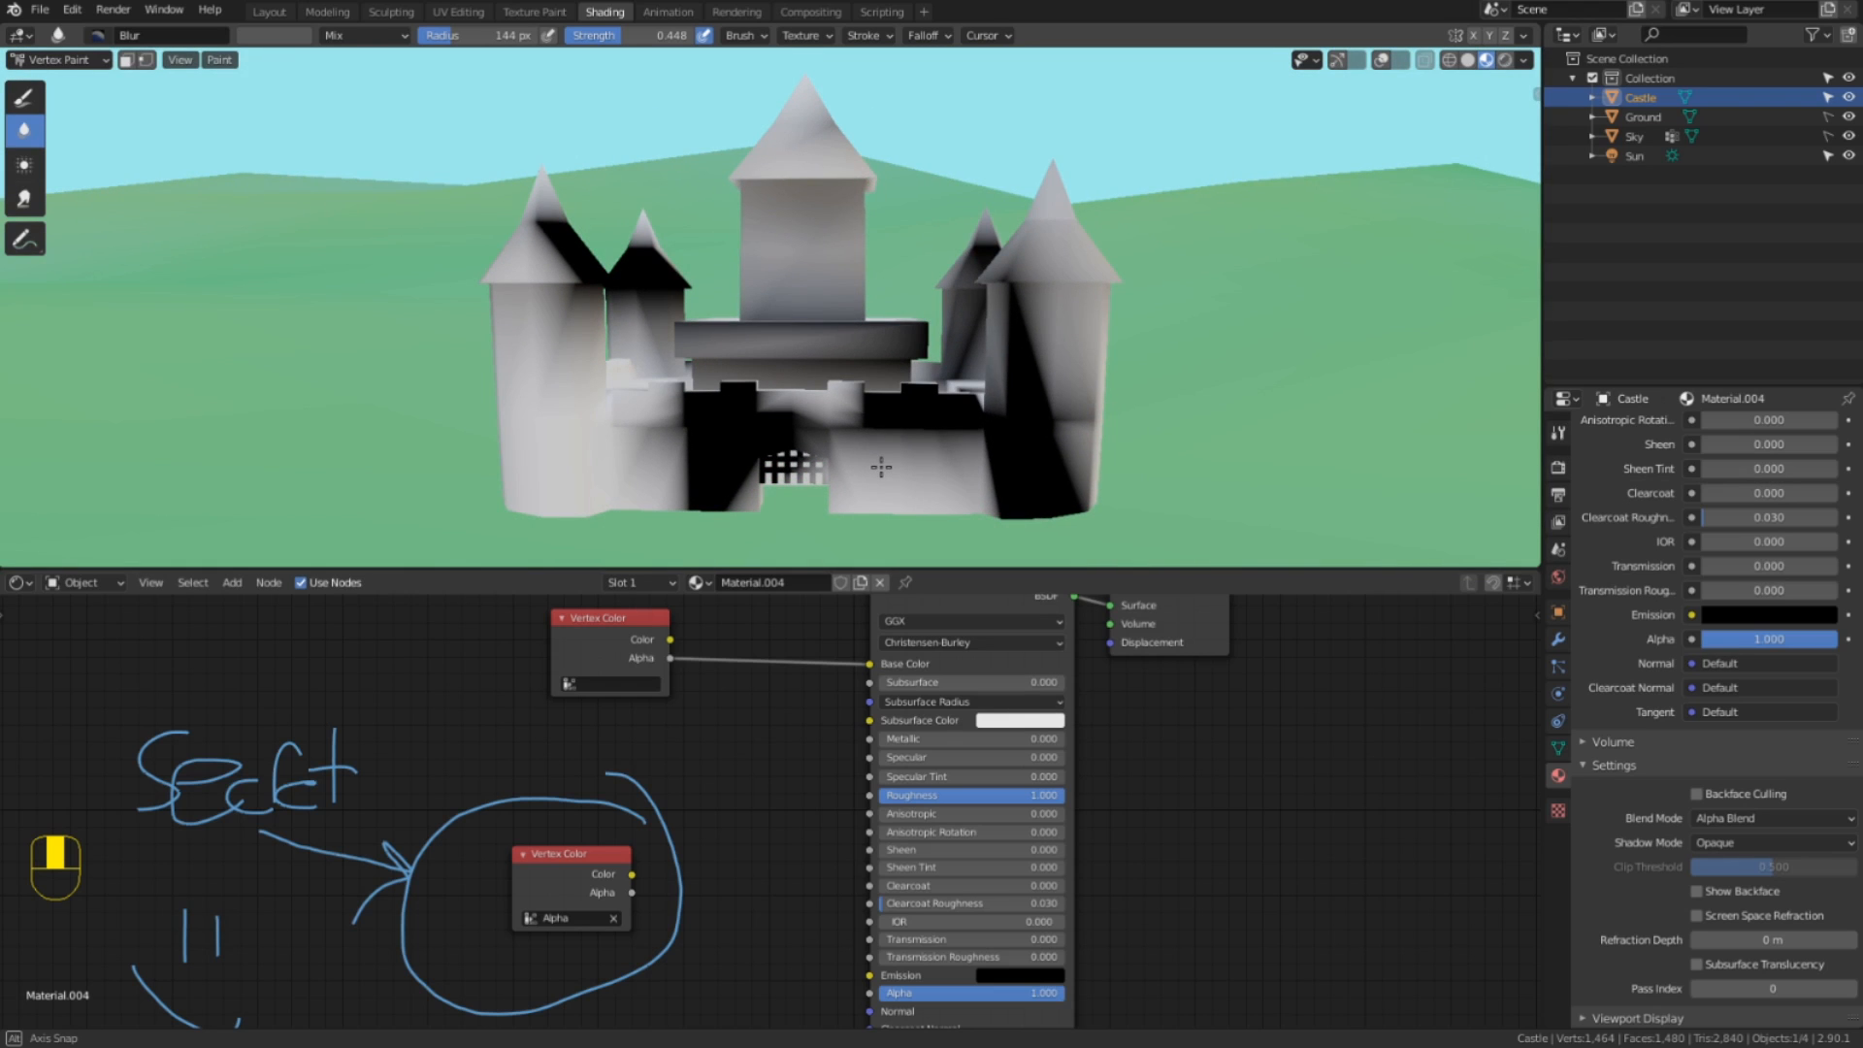
{"action": "scroll", "coordinate": [879, 467], "scroll_direction": "down", "scroll_amount": 2}
{"action": "scroll", "coordinate": [879, 468], "scroll_direction": "up", "scroll_amount": 4}
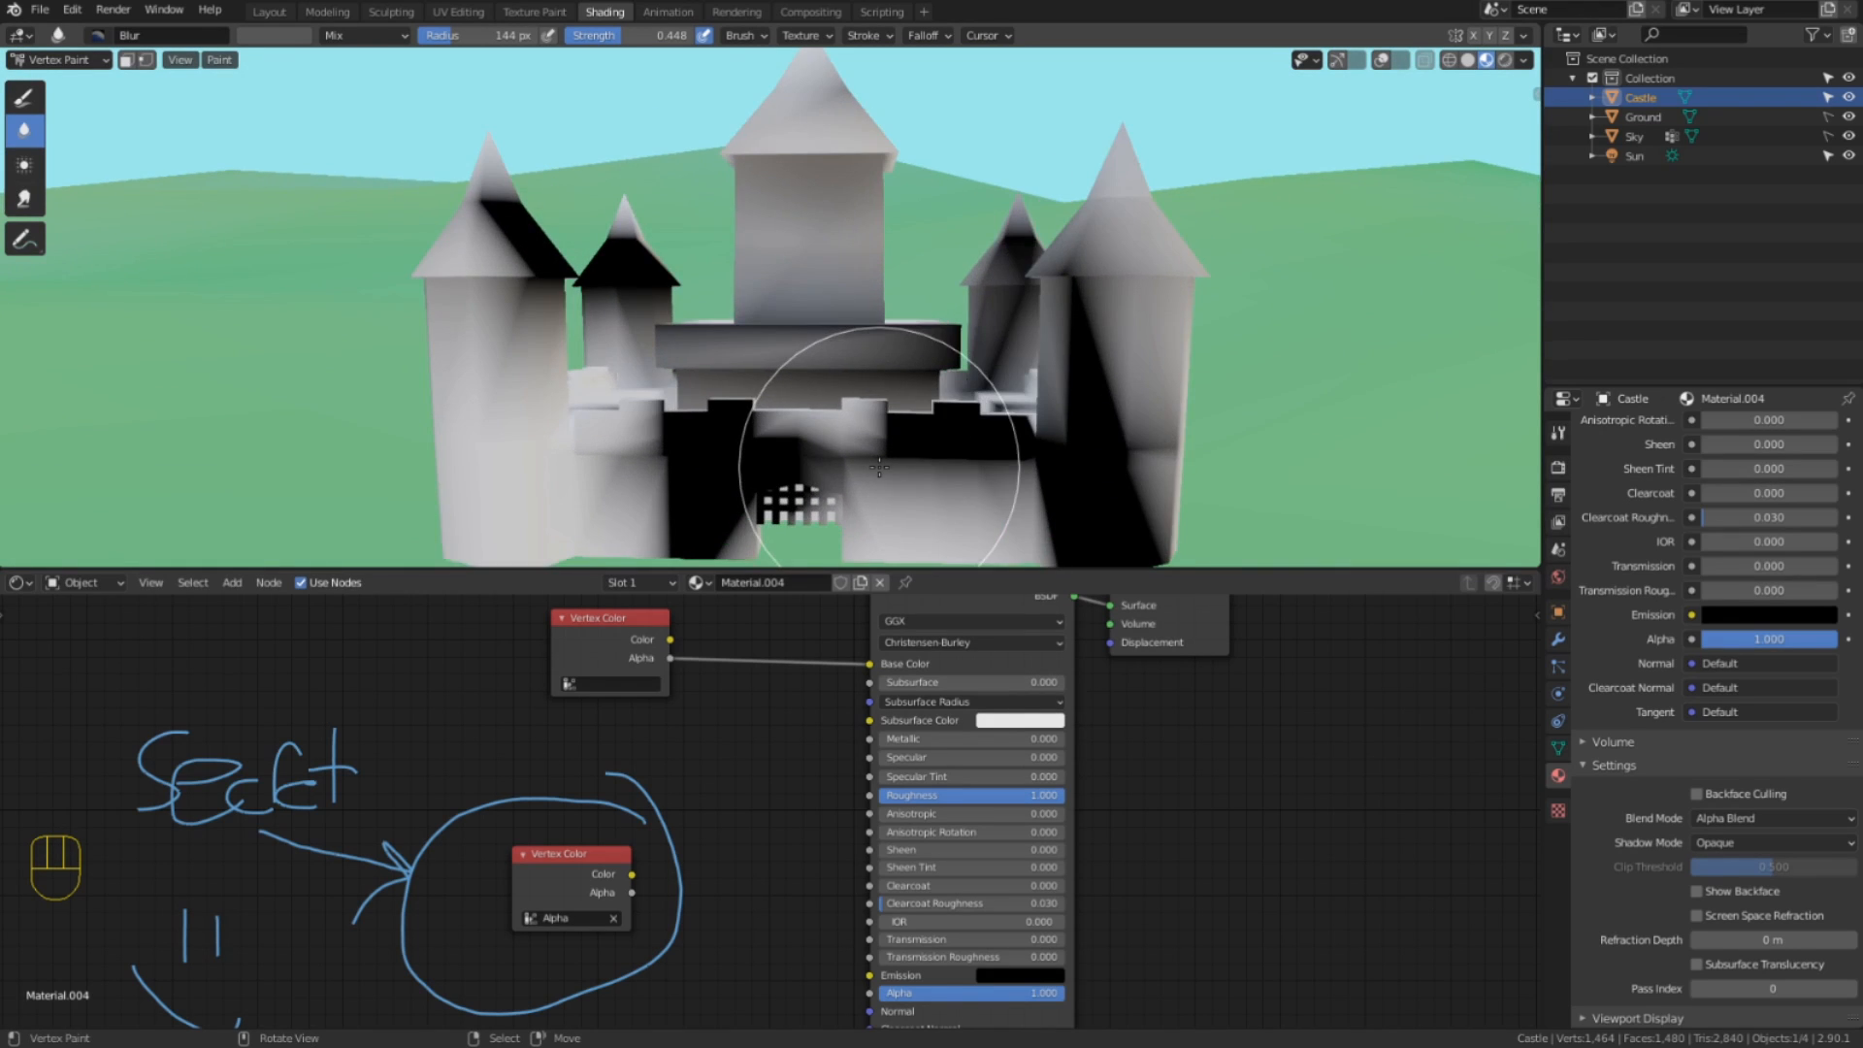
{"action": "scroll", "coordinate": [879, 467], "scroll_direction": "down", "scroll_amount": 2}
{"action": "scroll", "coordinate": [879, 468], "scroll_direction": "down", "scroll_amount": 1}
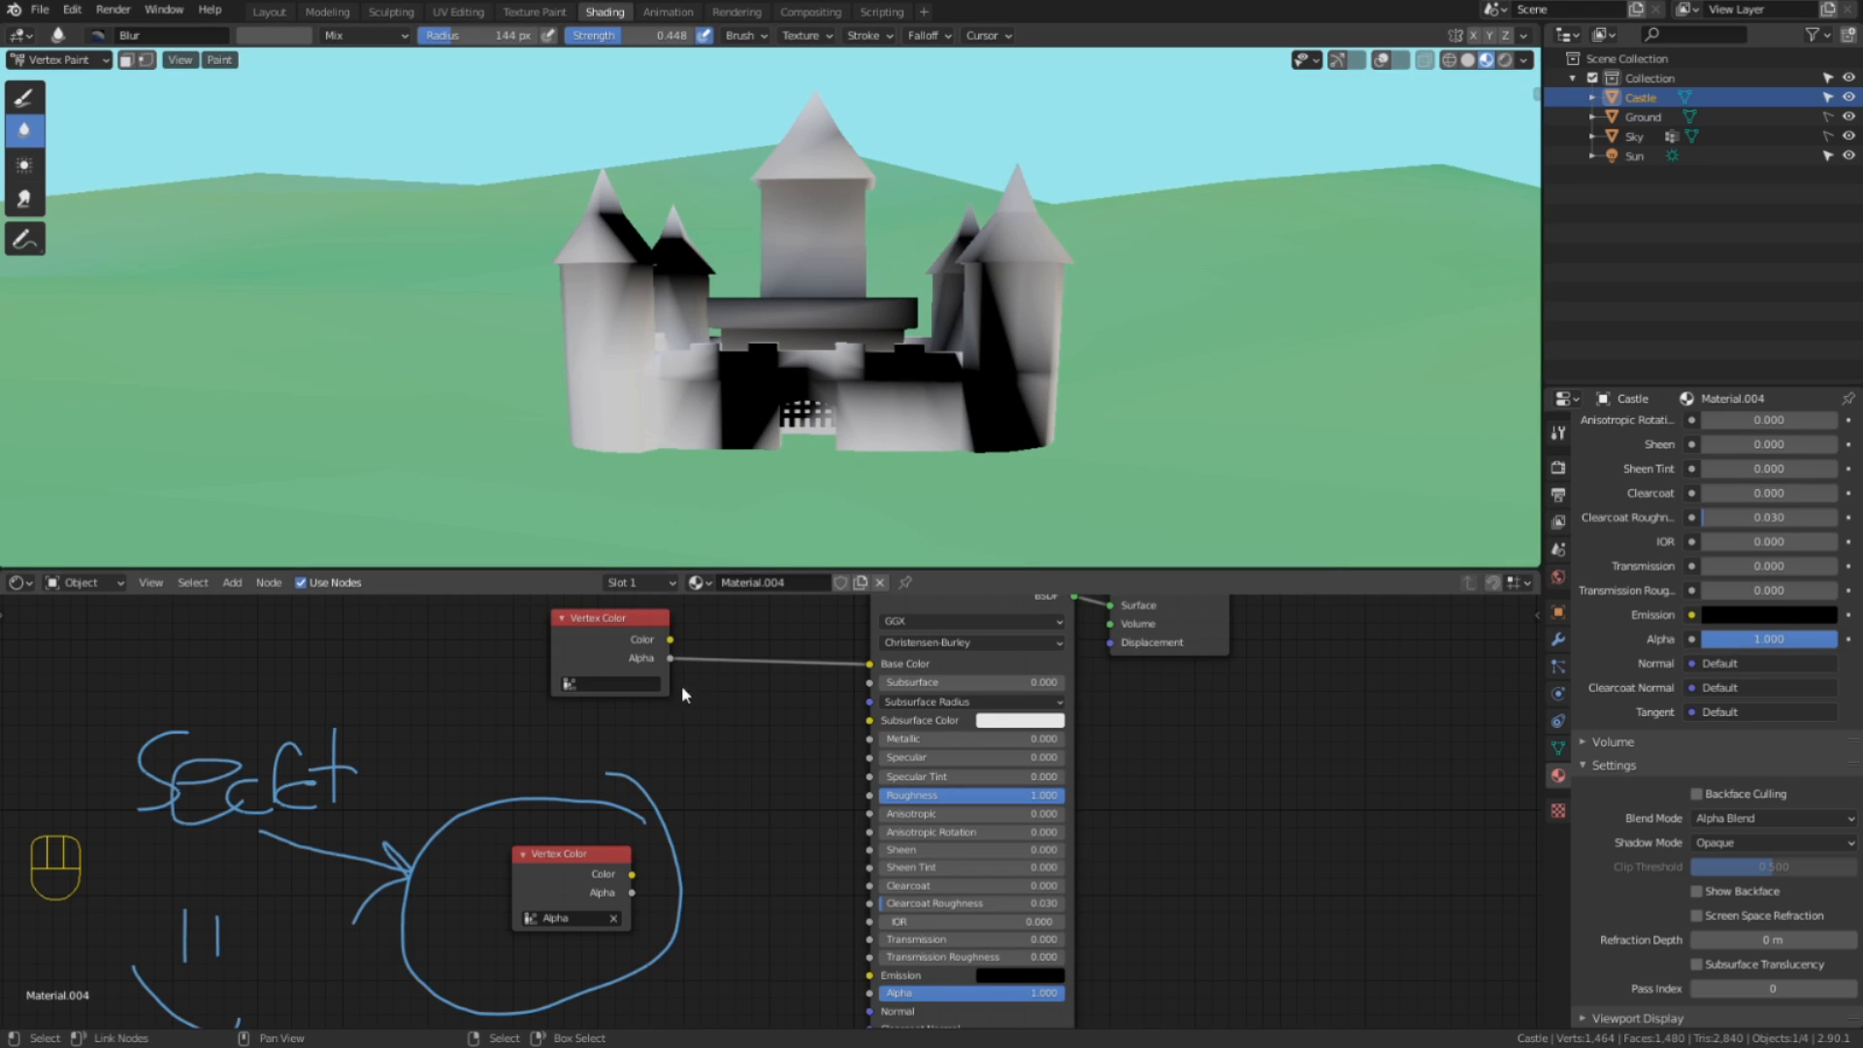
Connect the upper Vertex Color node's Color output to the Principled BSDF's Alpha input and inspect the castle in a maximized viewport.
{"action": "left_click_drag", "start_coordinate": [668, 642], "coordinate": [660, 622]}
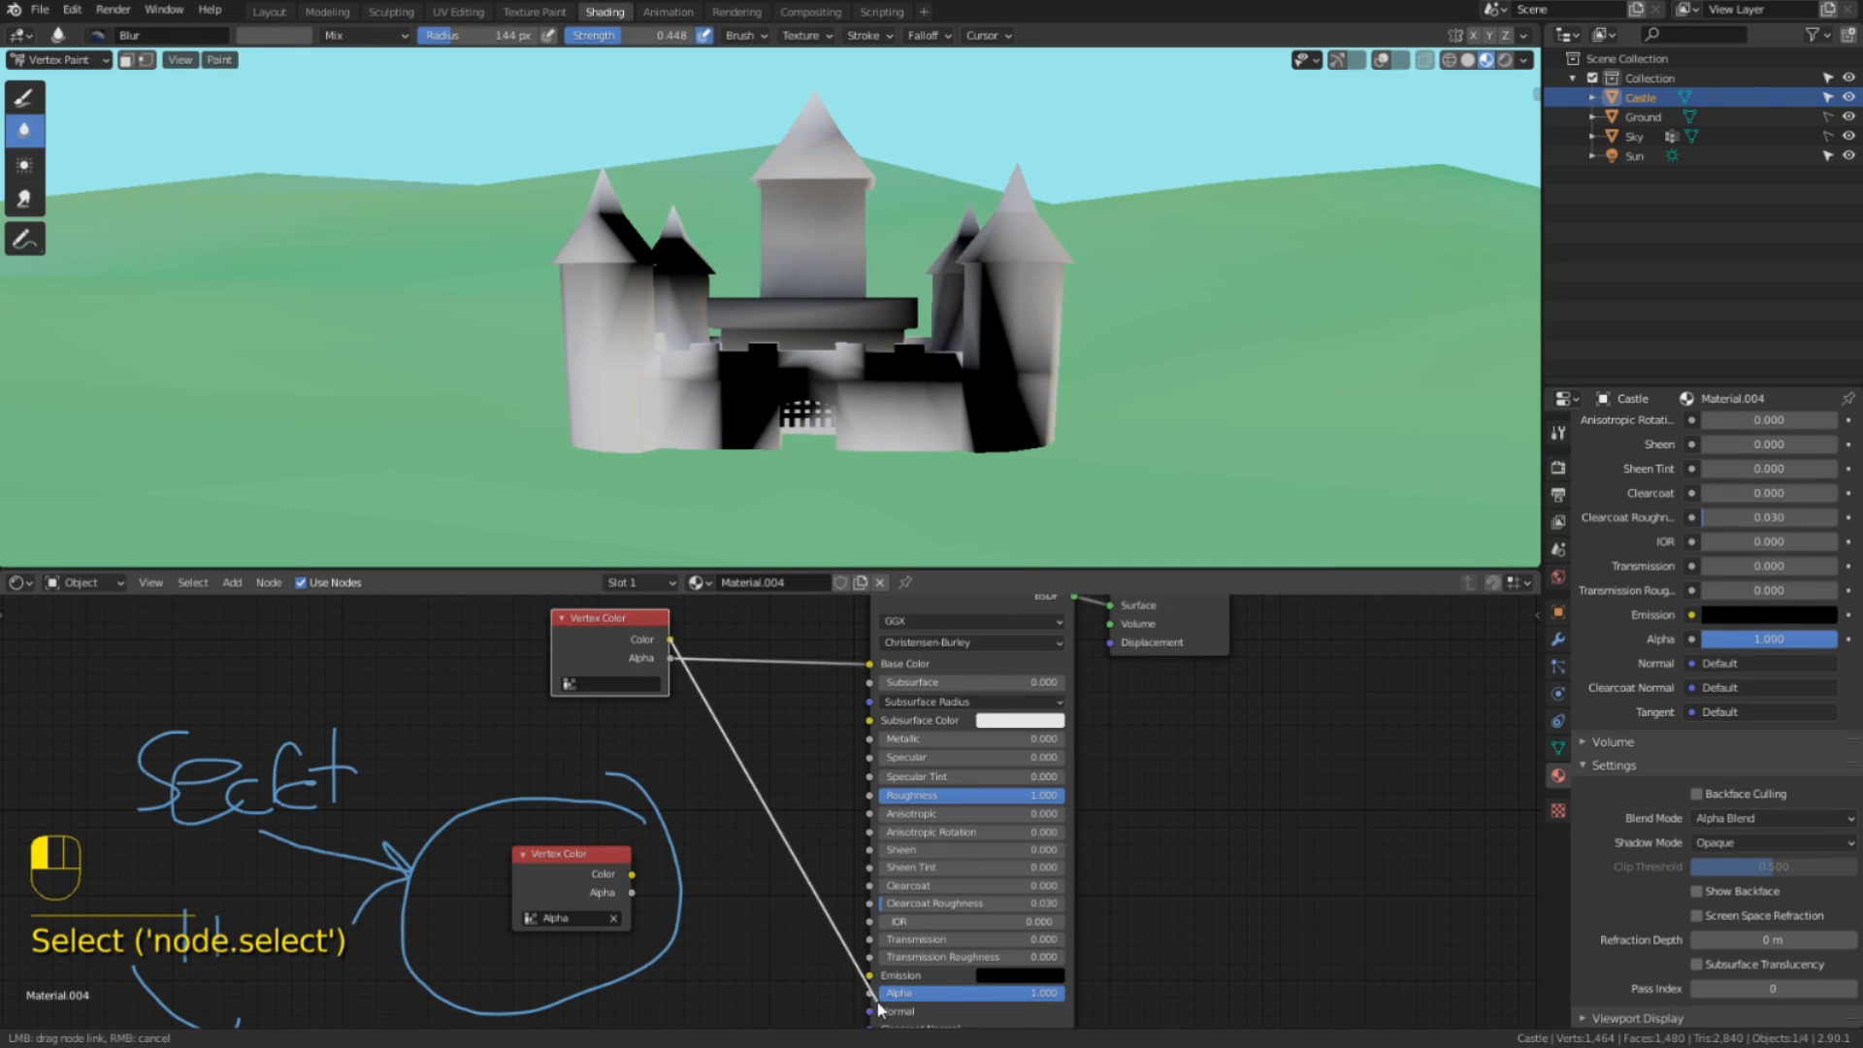
{"action": "left_click_drag", "start_coordinate": [878, 1008], "coordinate": [873, 988]}
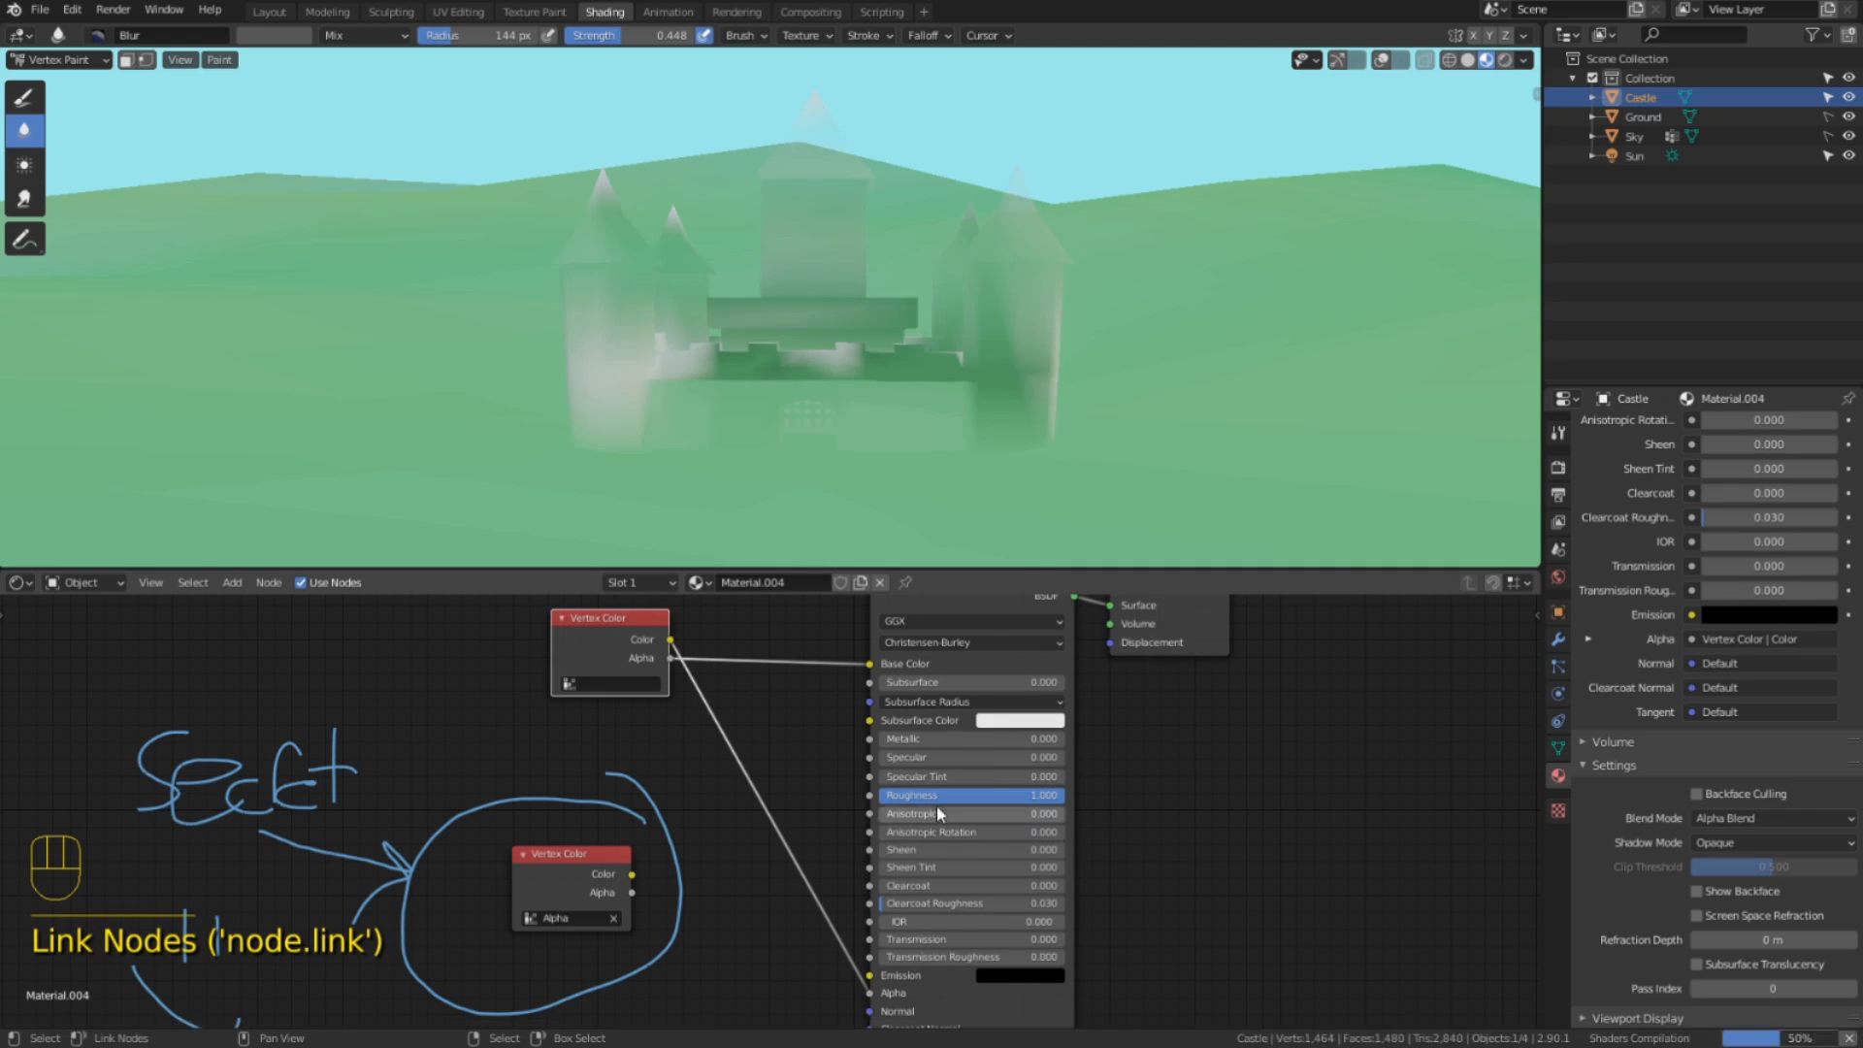
{"action": "mouse_move", "coordinate": [899, 366]}
{"action": "middle_mouse_down"}
{"action": "mouse_move", "coordinate": [898, 313]}
{"action": "mouse_move", "coordinate": [1056, 346]}
{"action": "mouse_move", "coordinate": [1110, 399]}
{"action": "mouse_move", "coordinate": [935, 370]}
{"action": "middle_mouse_up"}
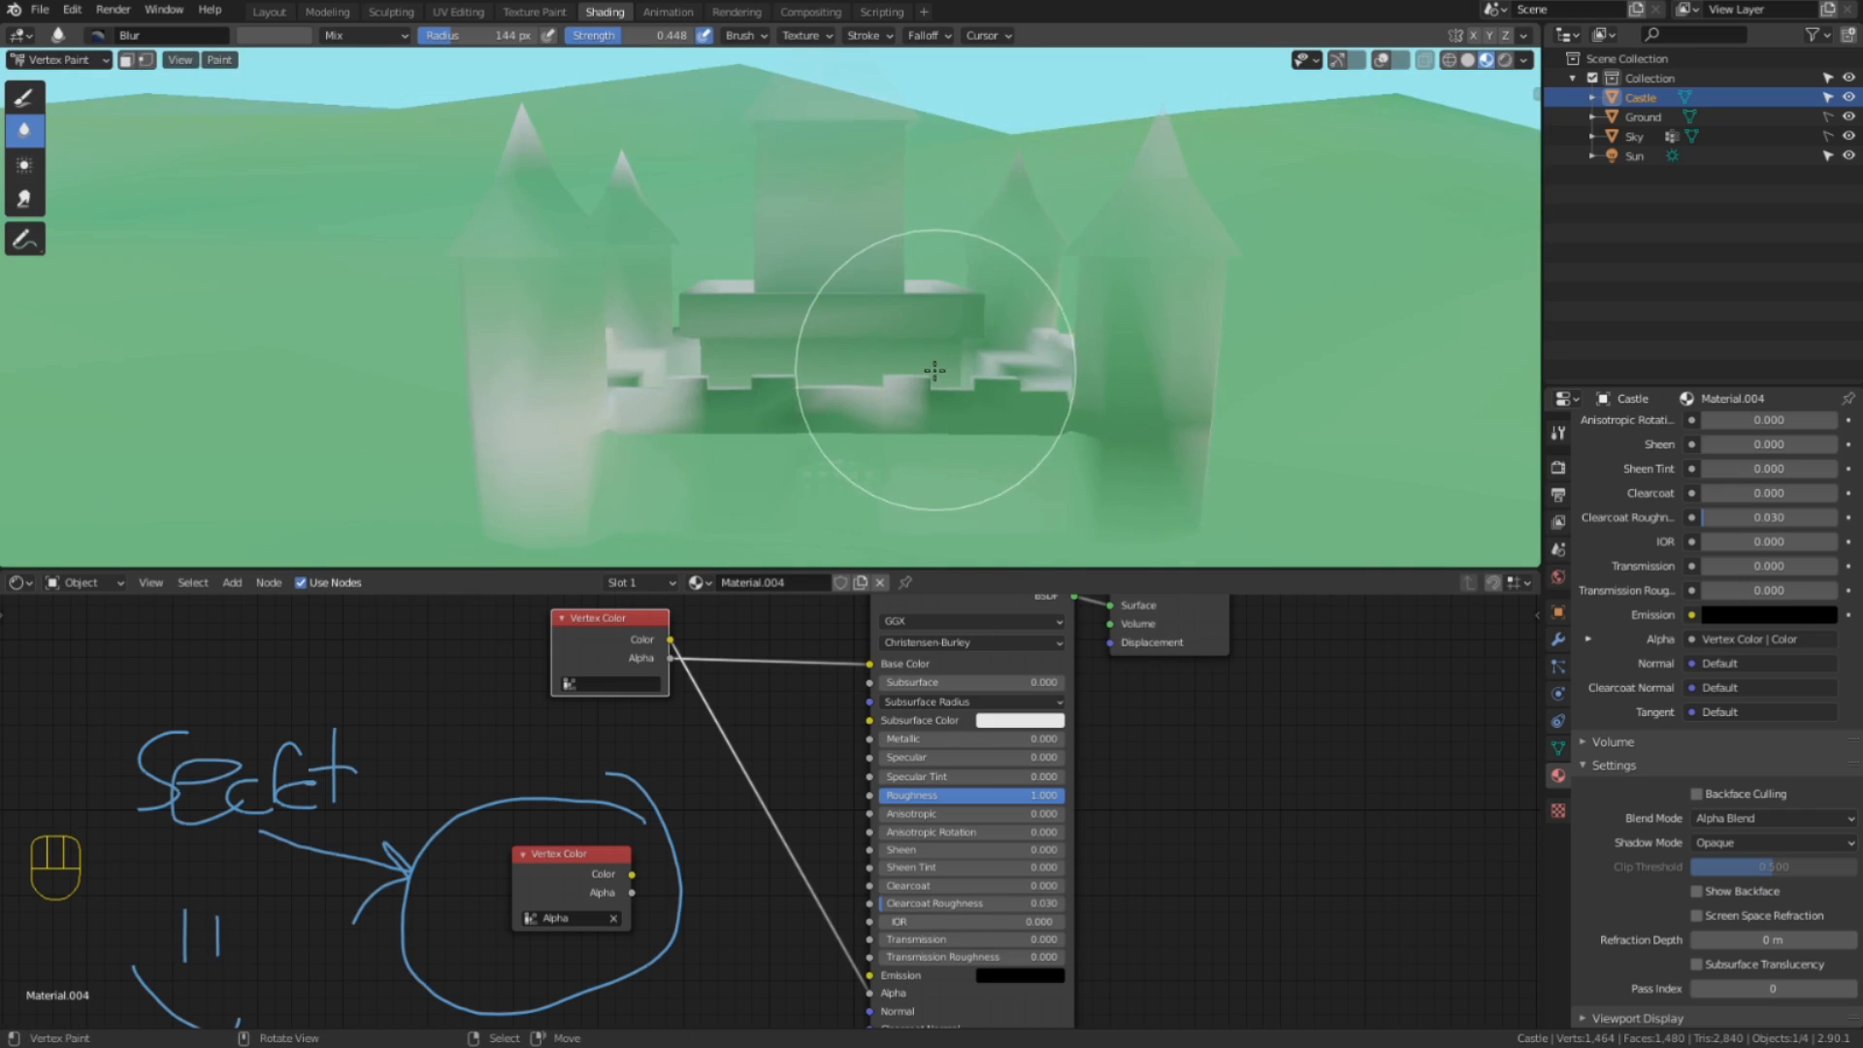
{"action": "key", "text": "ctrl+grave"}
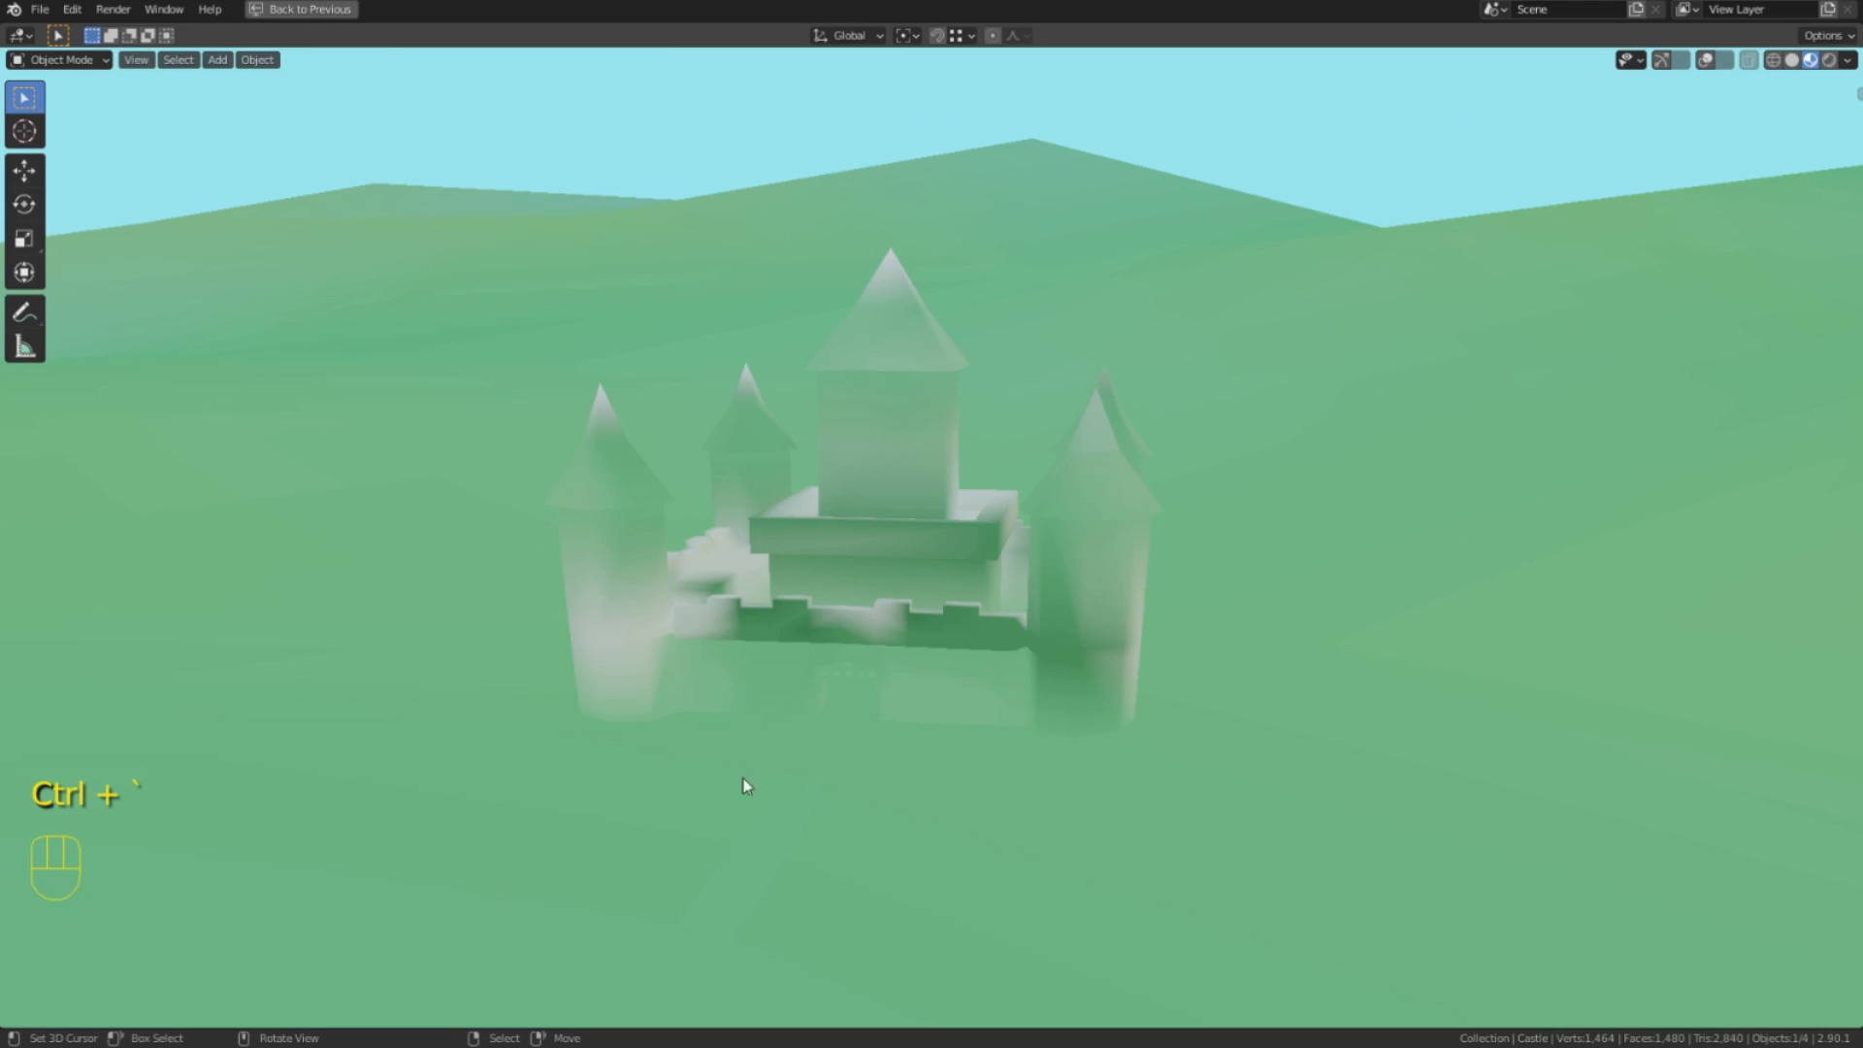
{"action": "key", "text": "ctrl+grave"}
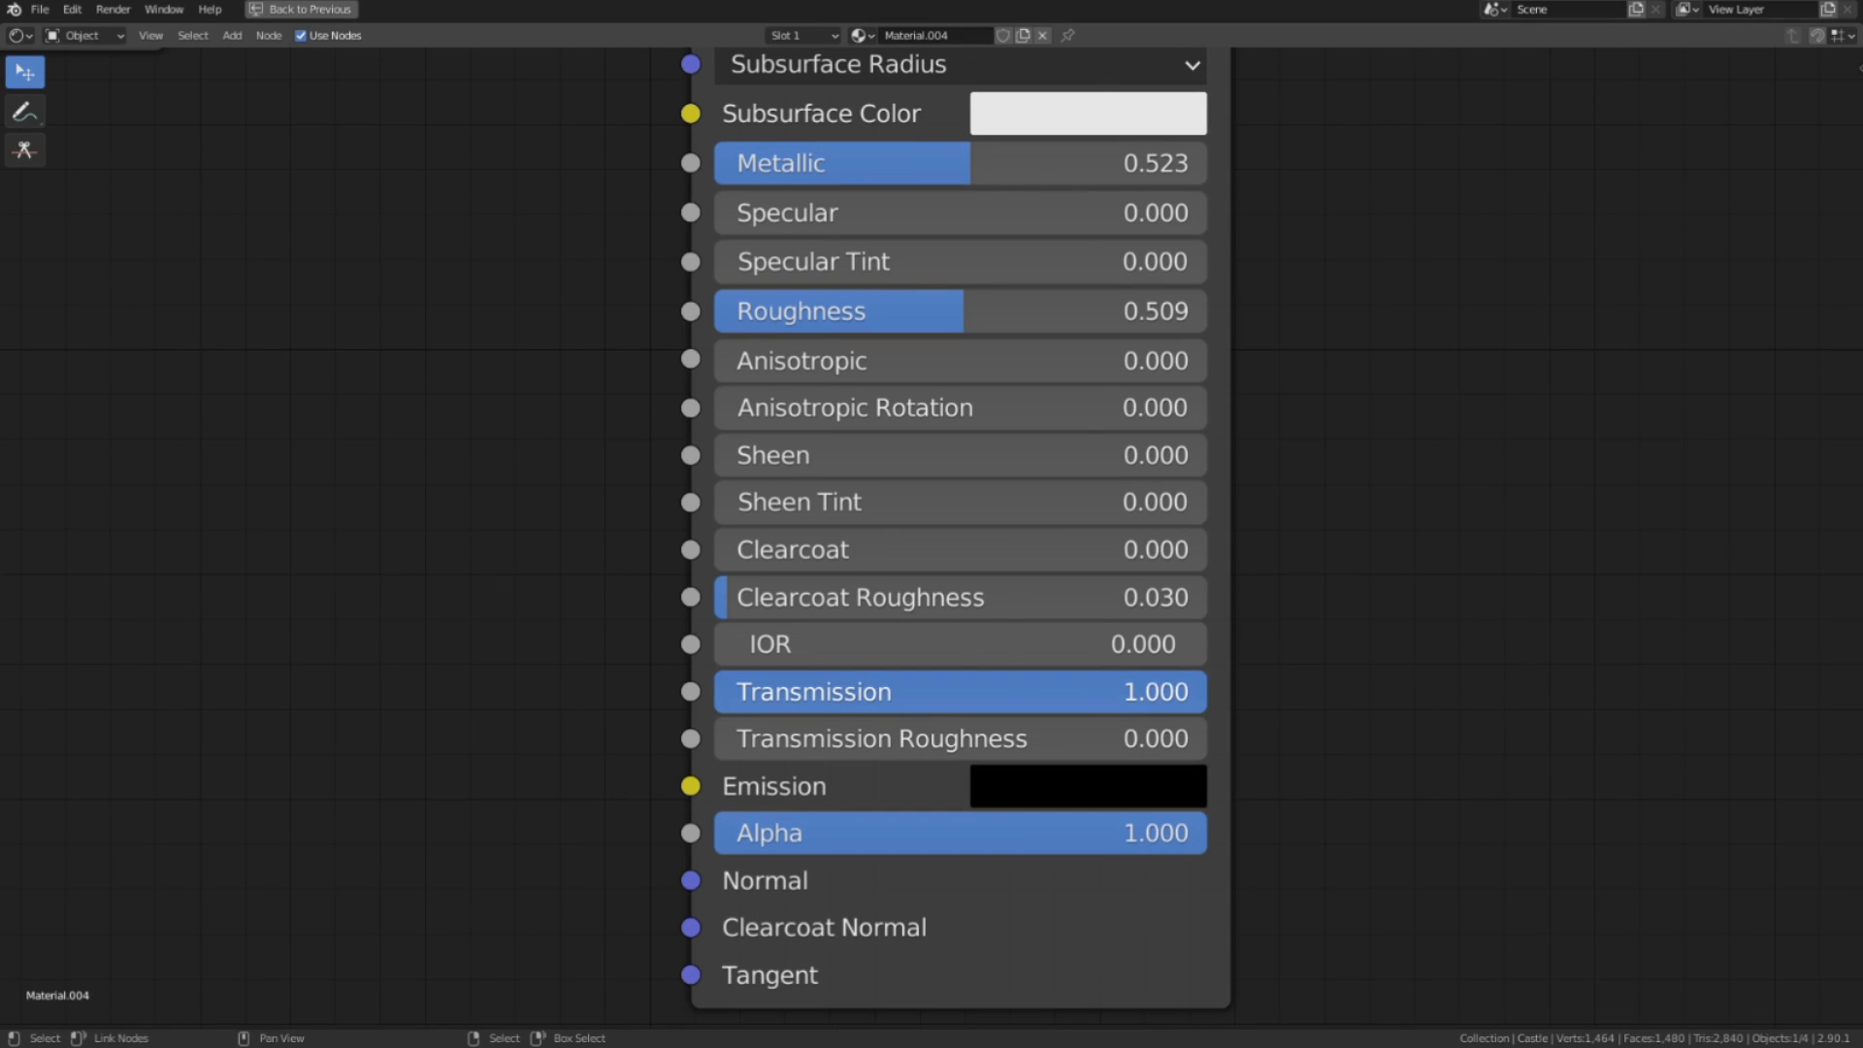
Set the Principled BSDF's Transmission to 0.000 and its Alpha to 1.000.
{"action": "left_click_drag", "start_coordinate": [971, 691], "coordinate": [715, 699]}
{"action": "mouse_move", "coordinate": [1203, 833]}
{"action": "left_mouse_down"}
{"action": "mouse_move", "coordinate": [733, 833]}
{"action": "mouse_move", "coordinate": [1203, 832]}
{"action": "left_mouse_up"}
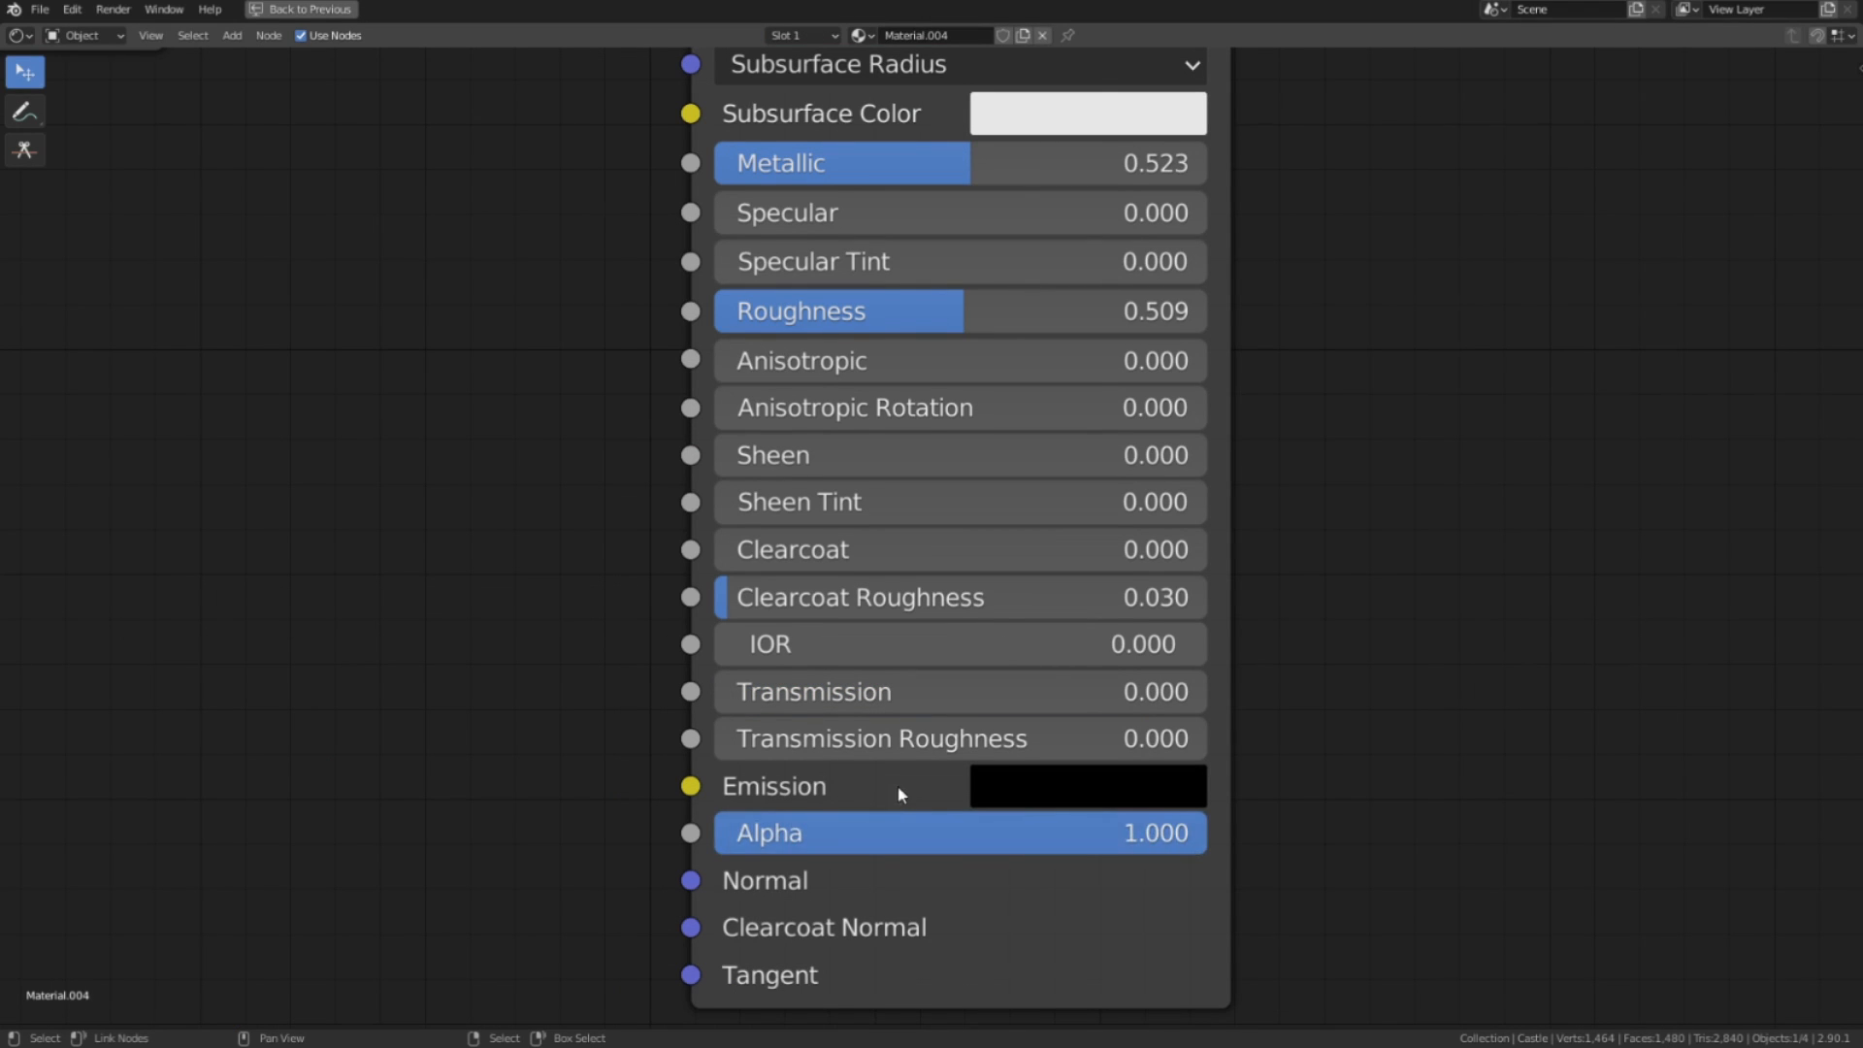
Connect the RGB node's Color output to the Principled BSDF's Alpha input and try different brightness and hue values on it.
{"action": "scroll", "coordinate": [876, 788], "scroll_direction": "down", "scroll_amount": 5}
{"action": "middle_click_drag", "start_coordinate": [691, 643], "coordinate": [1056, 619]}
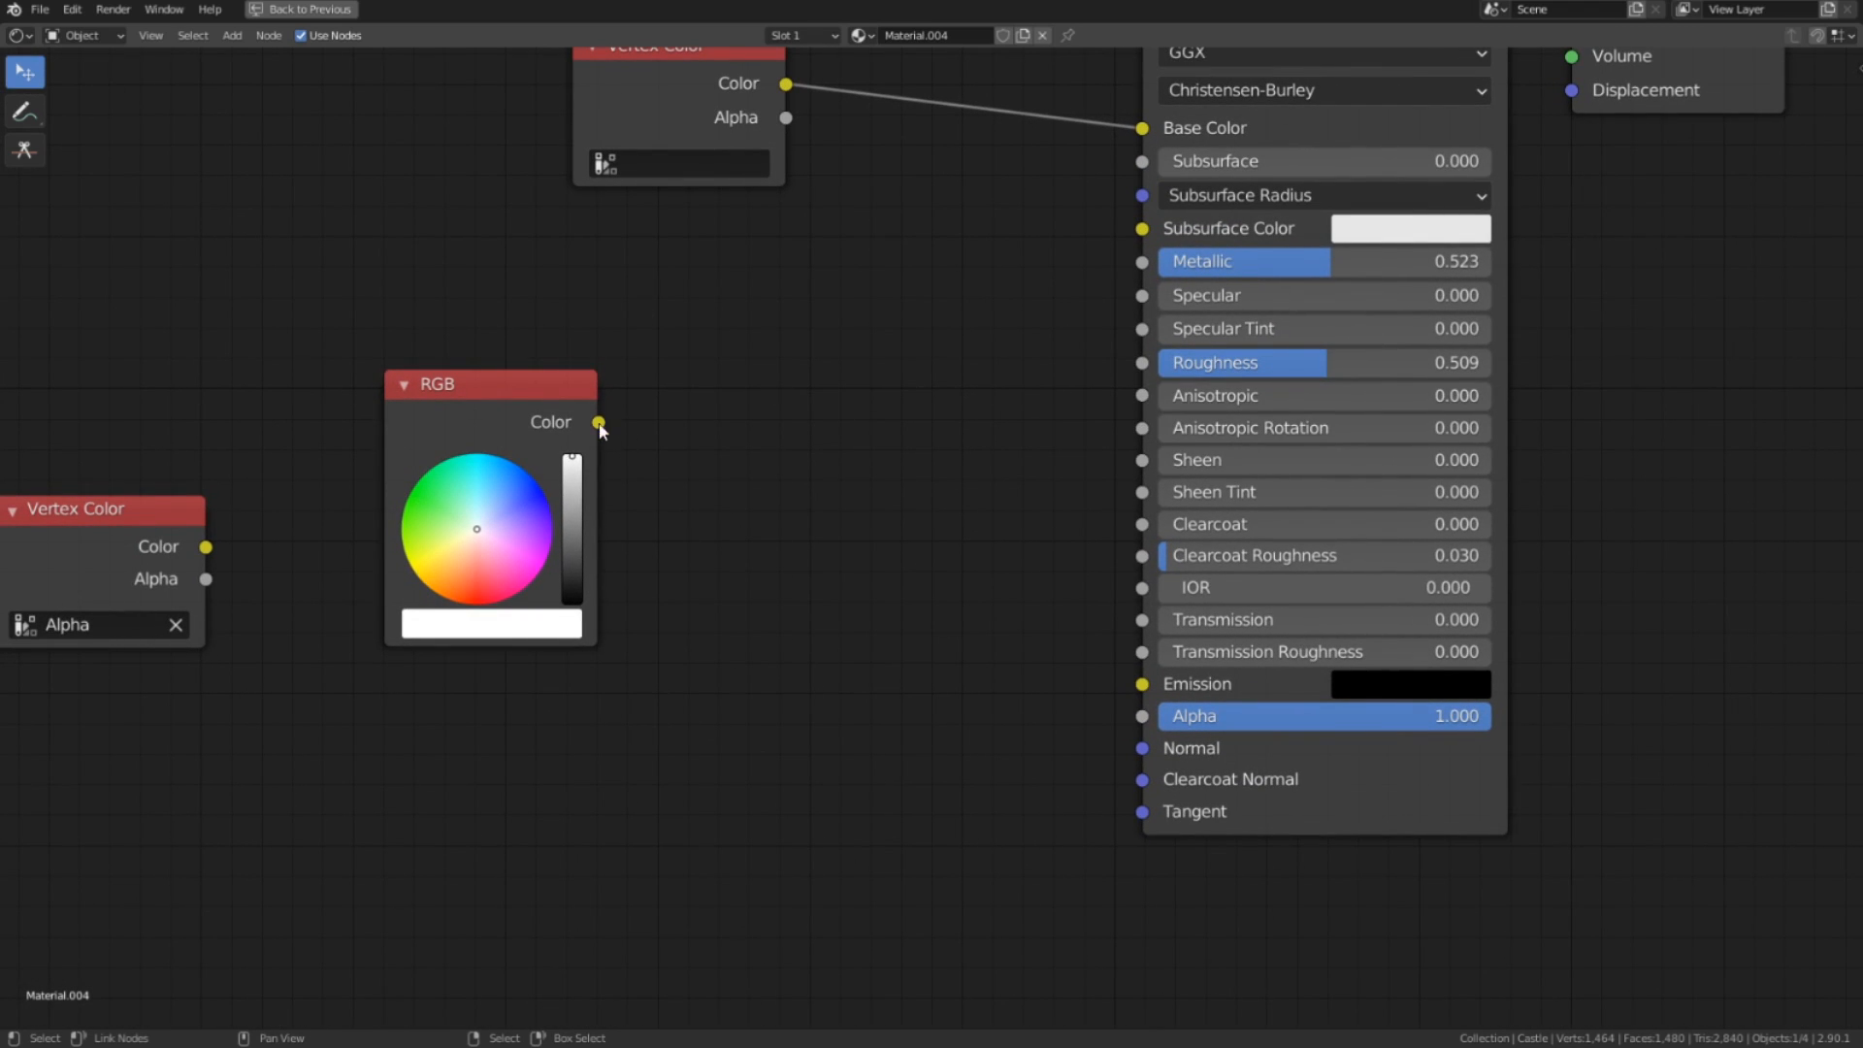
{"action": "left_click_drag", "start_coordinate": [1115, 642], "coordinate": [1142, 716]}
{"action": "key", "text": "ctrl+space"}
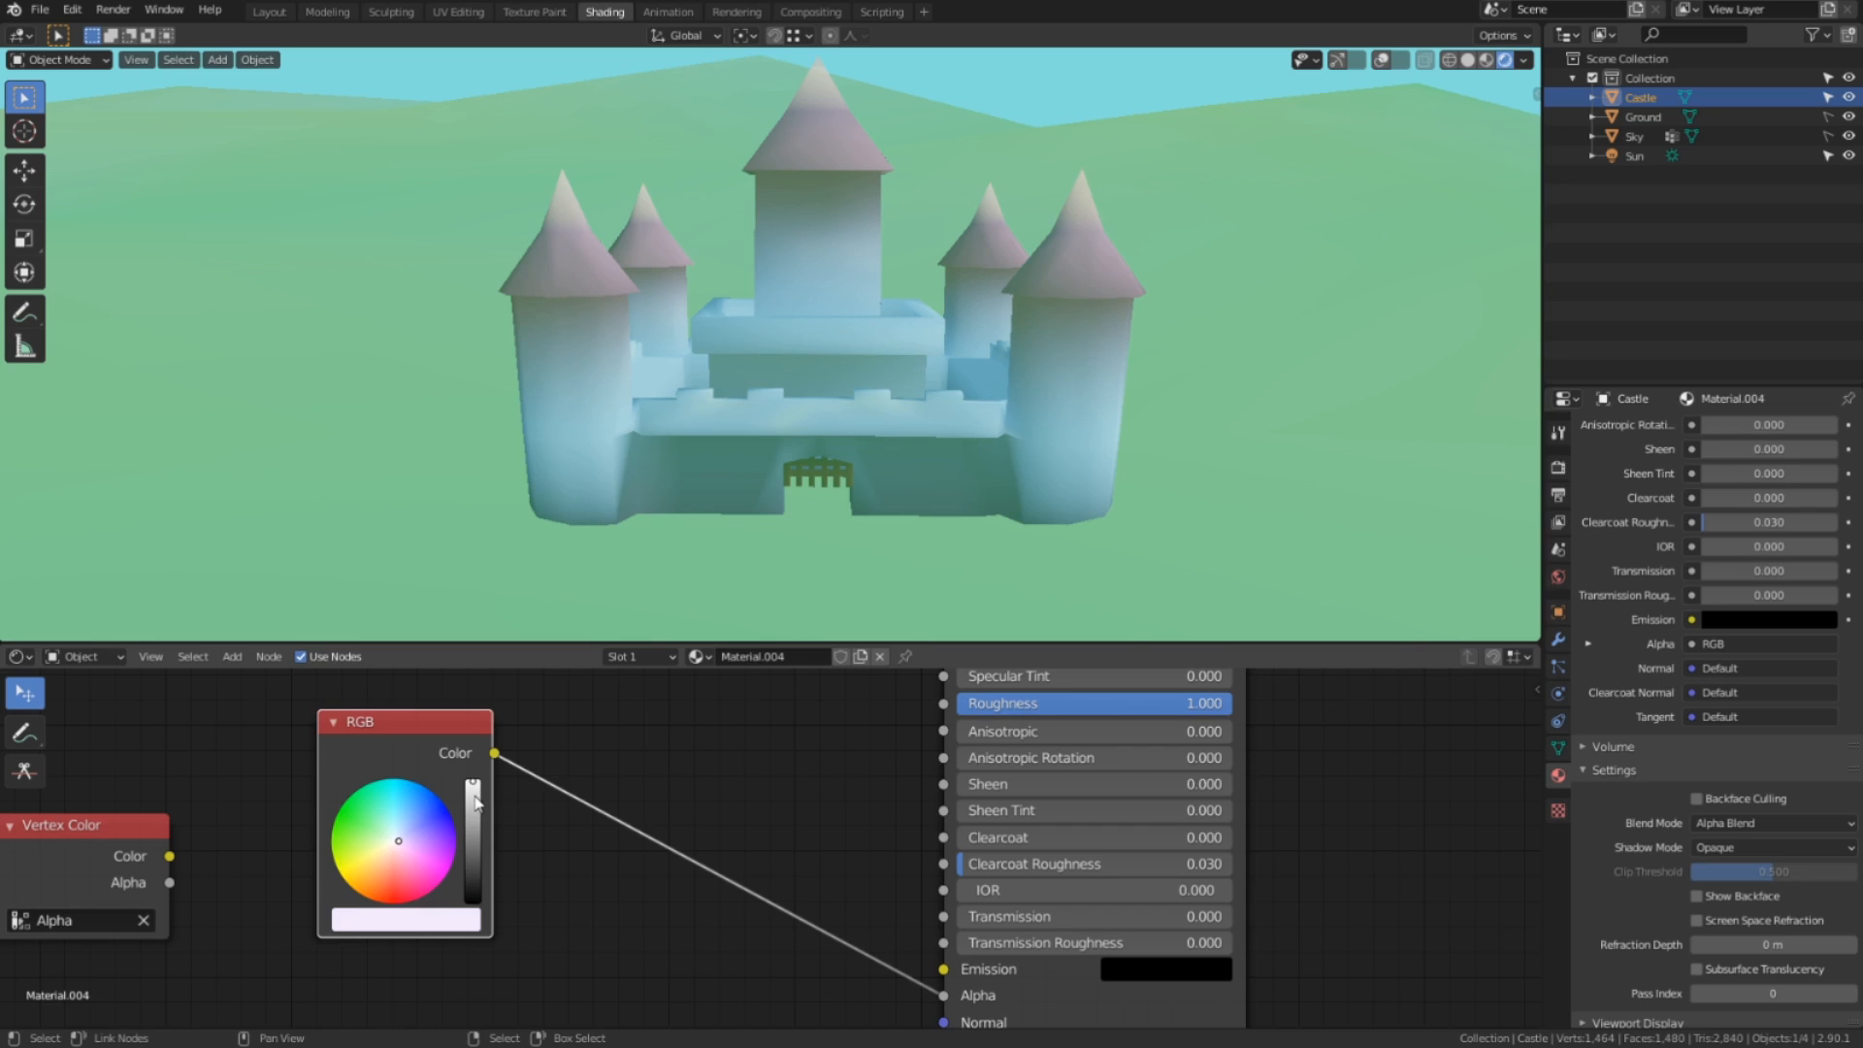
{"action": "mouse_move", "coordinate": [476, 801]}
{"action": "left_mouse_down"}
{"action": "mouse_move", "coordinate": [474, 888]}
{"action": "mouse_move", "coordinate": [474, 782]}
{"action": "left_mouse_up"}
{"action": "mouse_move", "coordinate": [395, 846]}
{"action": "left_mouse_down"}
{"action": "mouse_move", "coordinate": [427, 793]}
{"action": "mouse_move", "coordinate": [365, 802]}
{"action": "mouse_move", "coordinate": [345, 861]}
{"action": "mouse_move", "coordinate": [427, 806]}
{"action": "mouse_move", "coordinate": [360, 852]}
{"action": "left_mouse_up"}
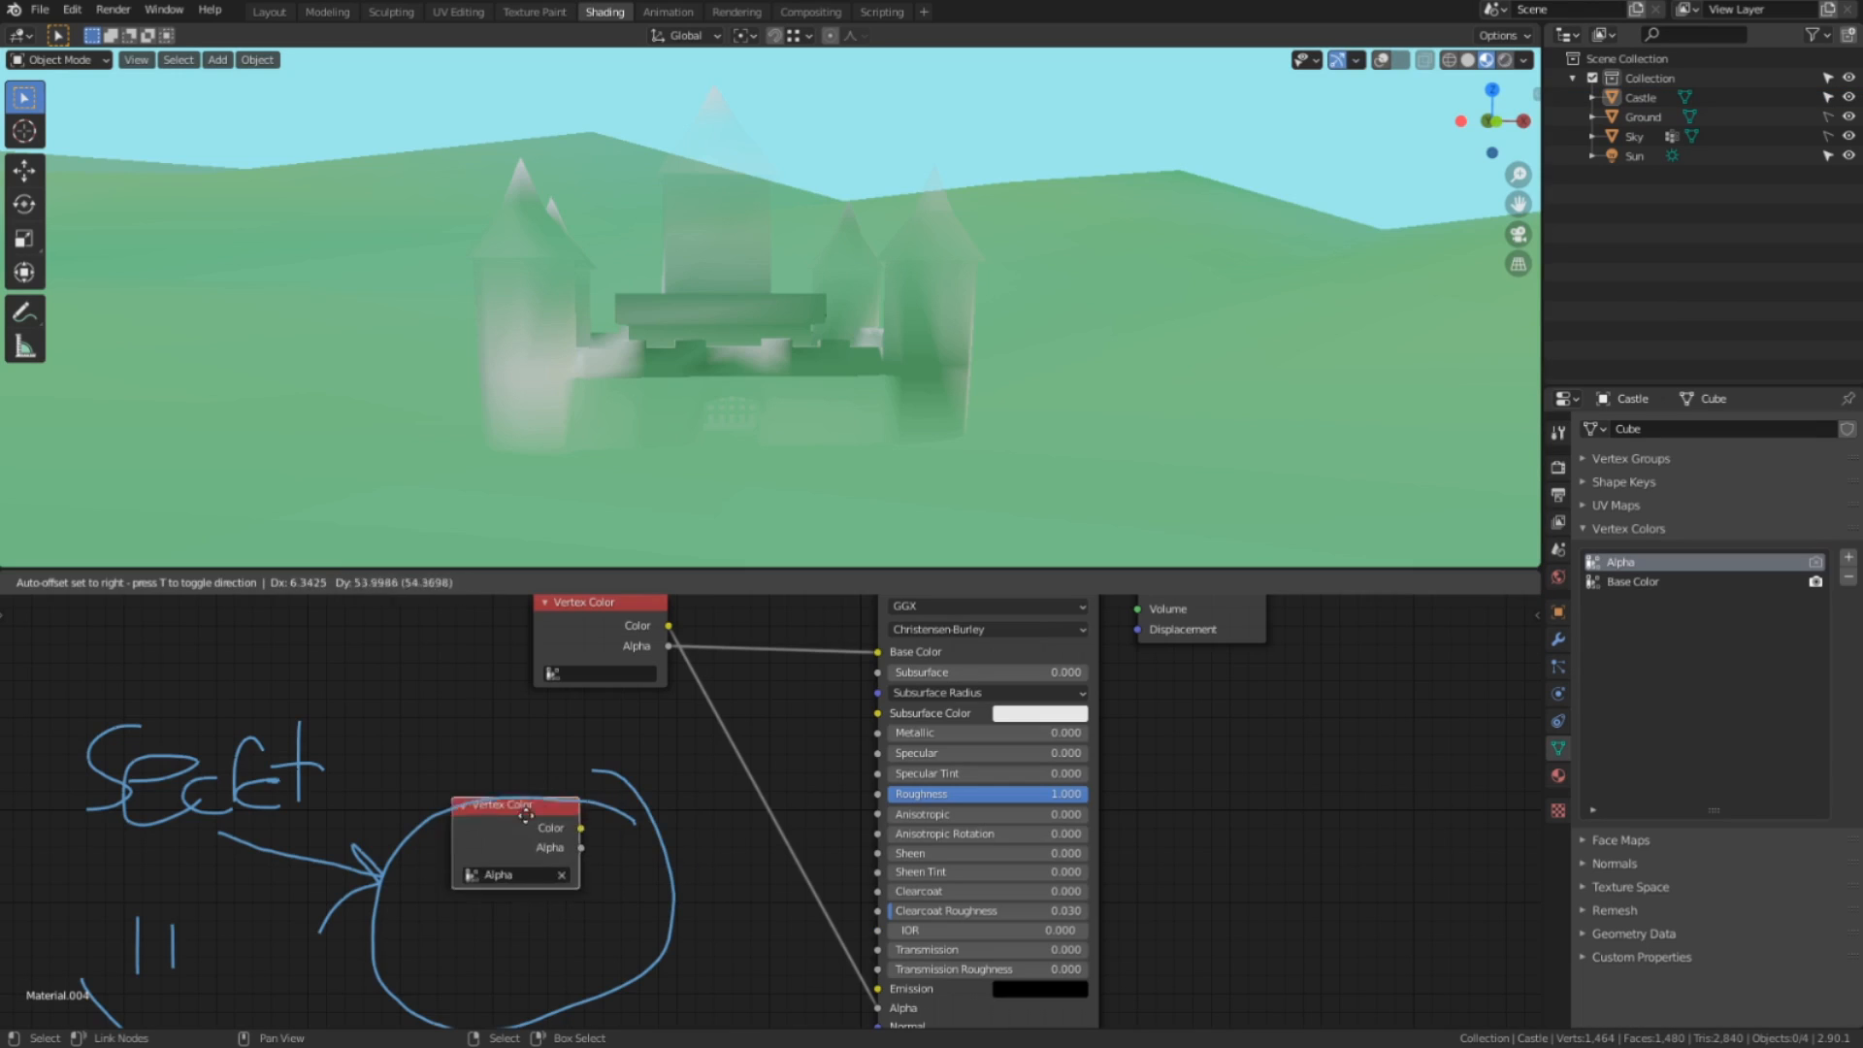
Link the Color output of the Vertex Color node using the Alpha layer to the Alpha input, and the upper Vertex Color node's Color to Base Color.
{"action": "left_click", "coordinate": [595, 879]}
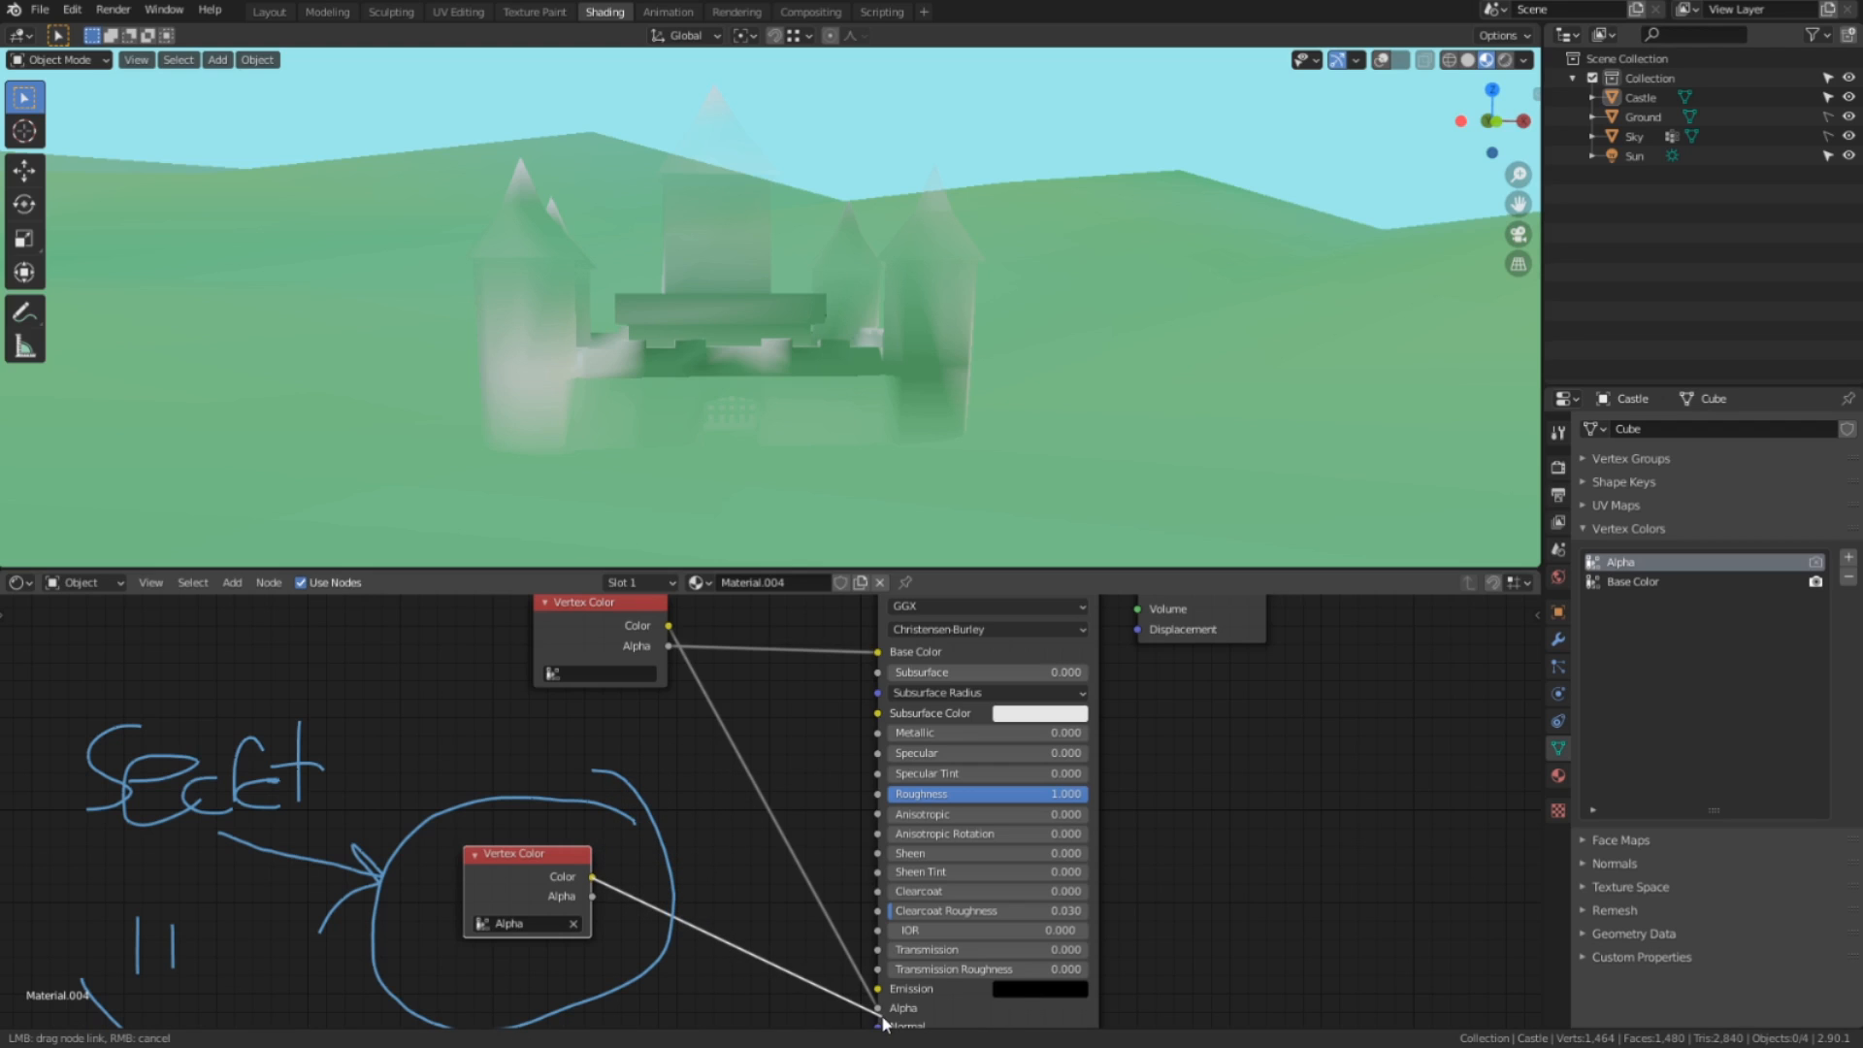
{"action": "left_click_drag", "start_coordinate": [880, 1019], "coordinate": [877, 1009]}
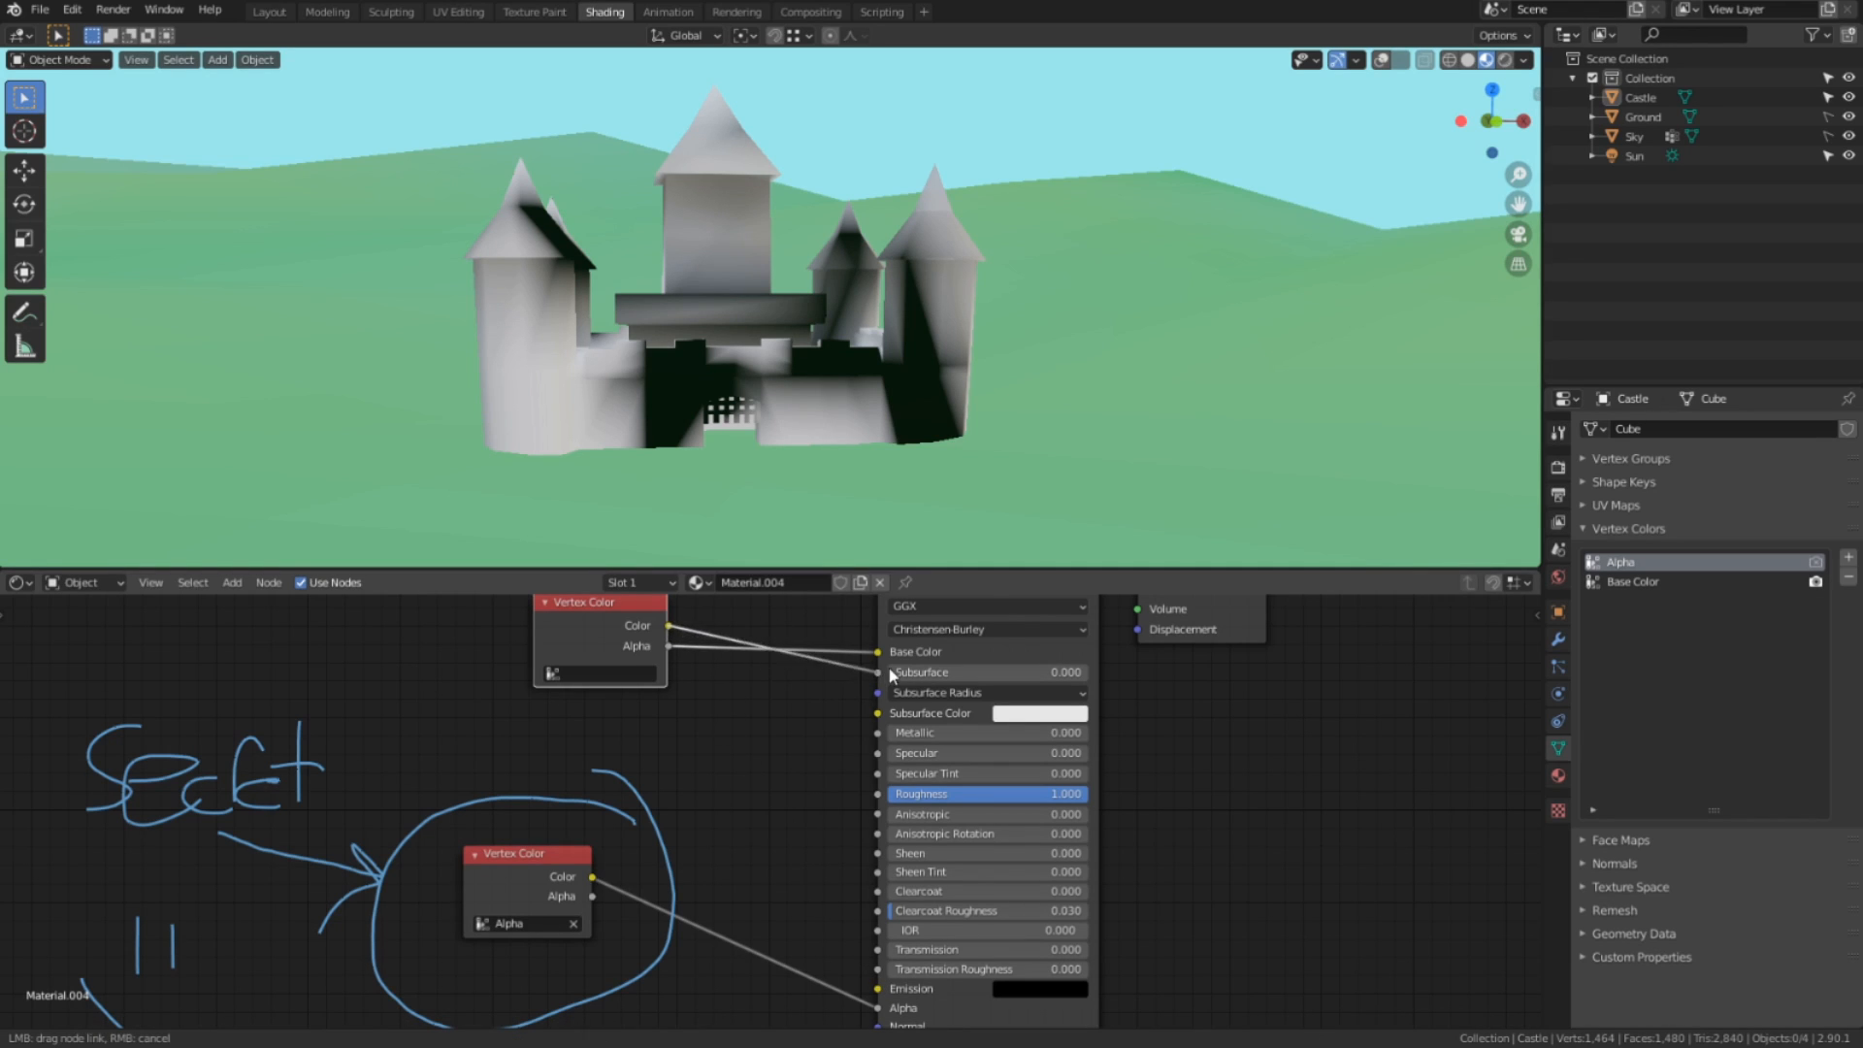
{"action": "left_click_drag", "start_coordinate": [891, 665], "coordinate": [891, 652]}
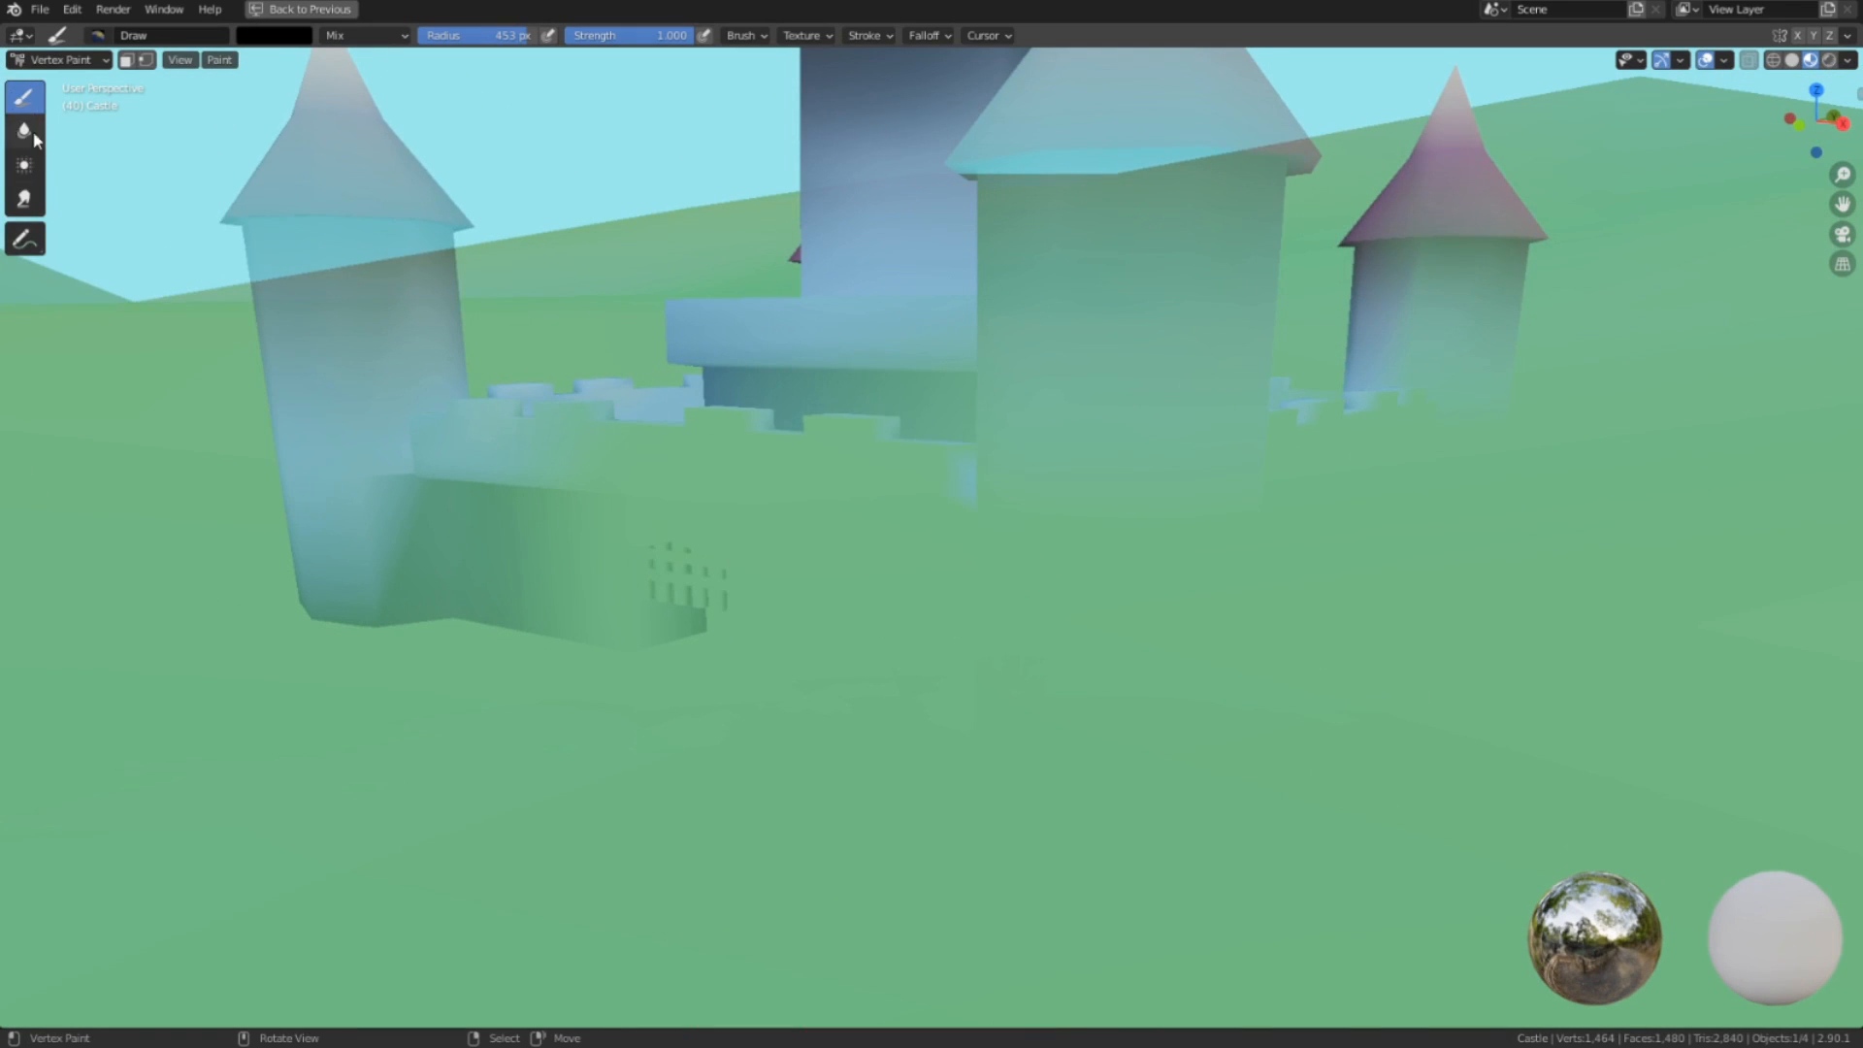
Smooth the castle's painted transparency with the Blur brush at a 500 px radius and strength 1.000, checking it from several angles.
{"action": "left_click", "coordinate": [24, 129]}
{"action": "key", "text": "ctrl+z"}
{"action": "key", "text": "f"}
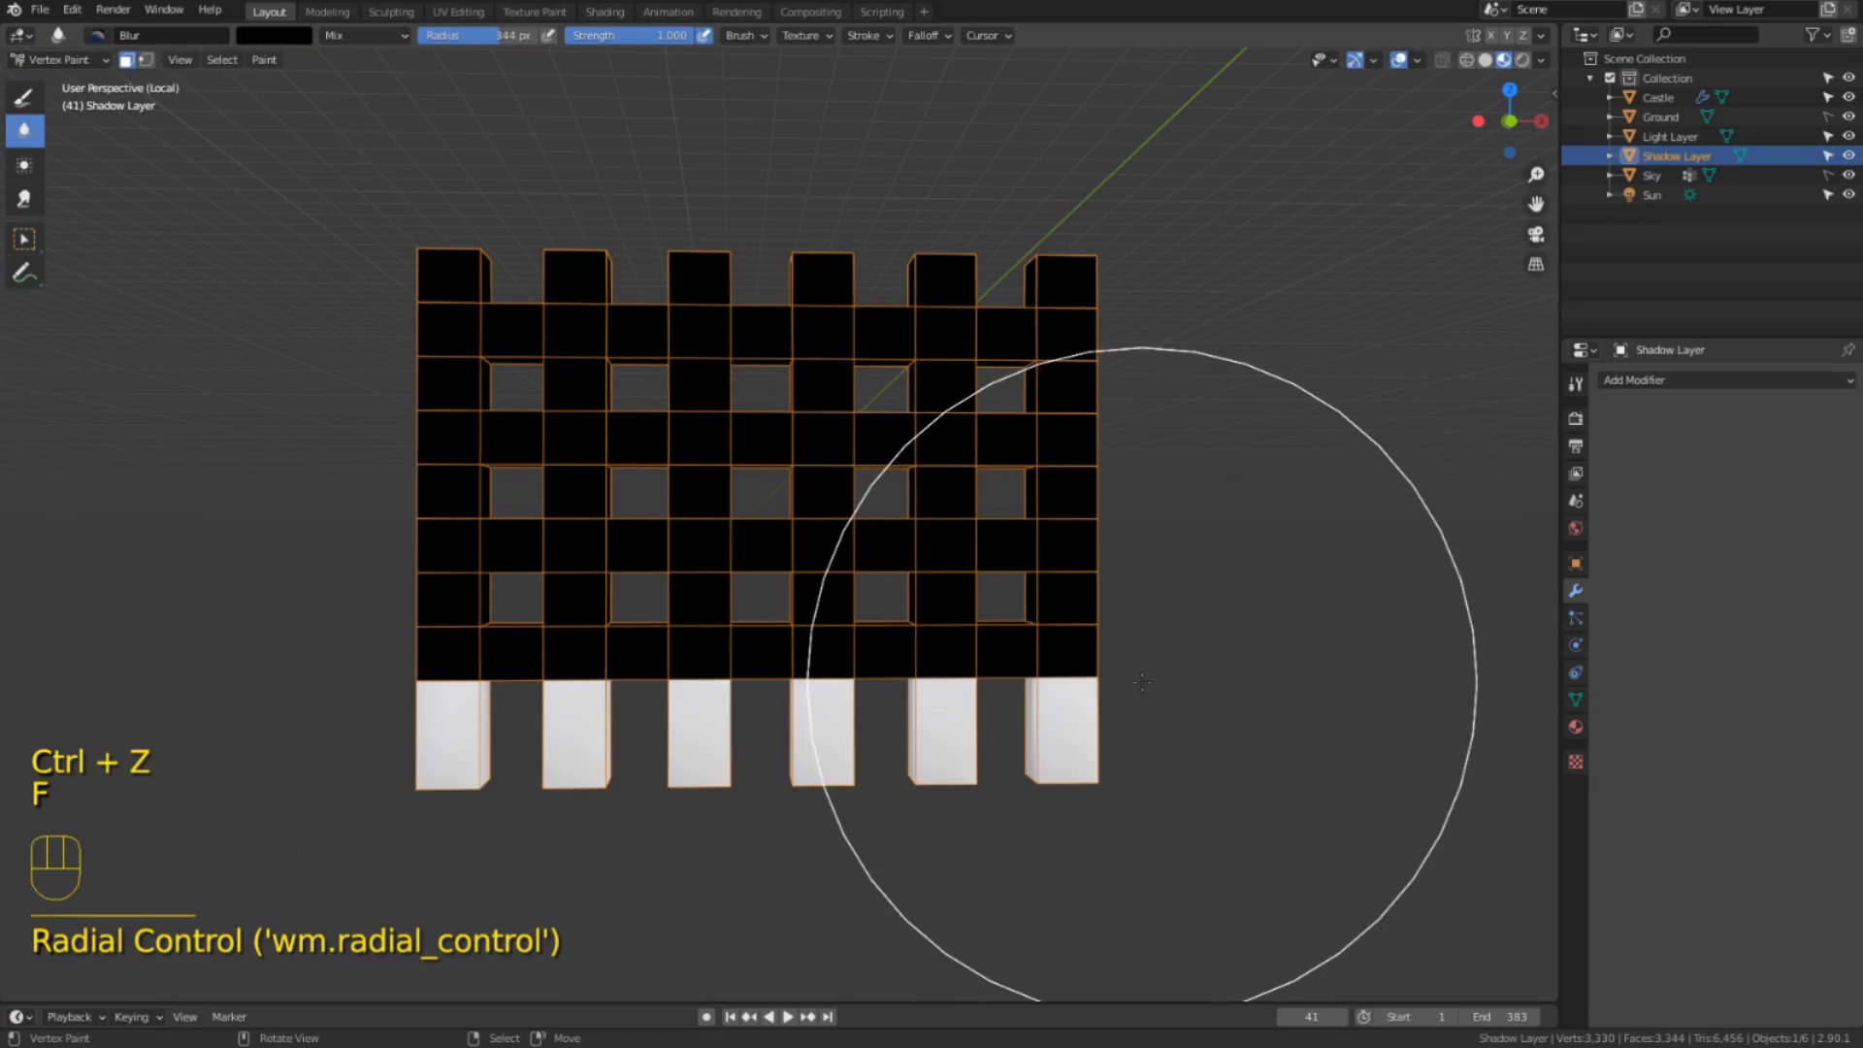
{"action": "mouse_move", "coordinate": [1142, 682]}
{"action": "left_mouse_down"}
{"action": "mouse_move", "coordinate": [229, 790]}
{"action": "mouse_move", "coordinate": [1103, 682]}
{"action": "left_mouse_up"}
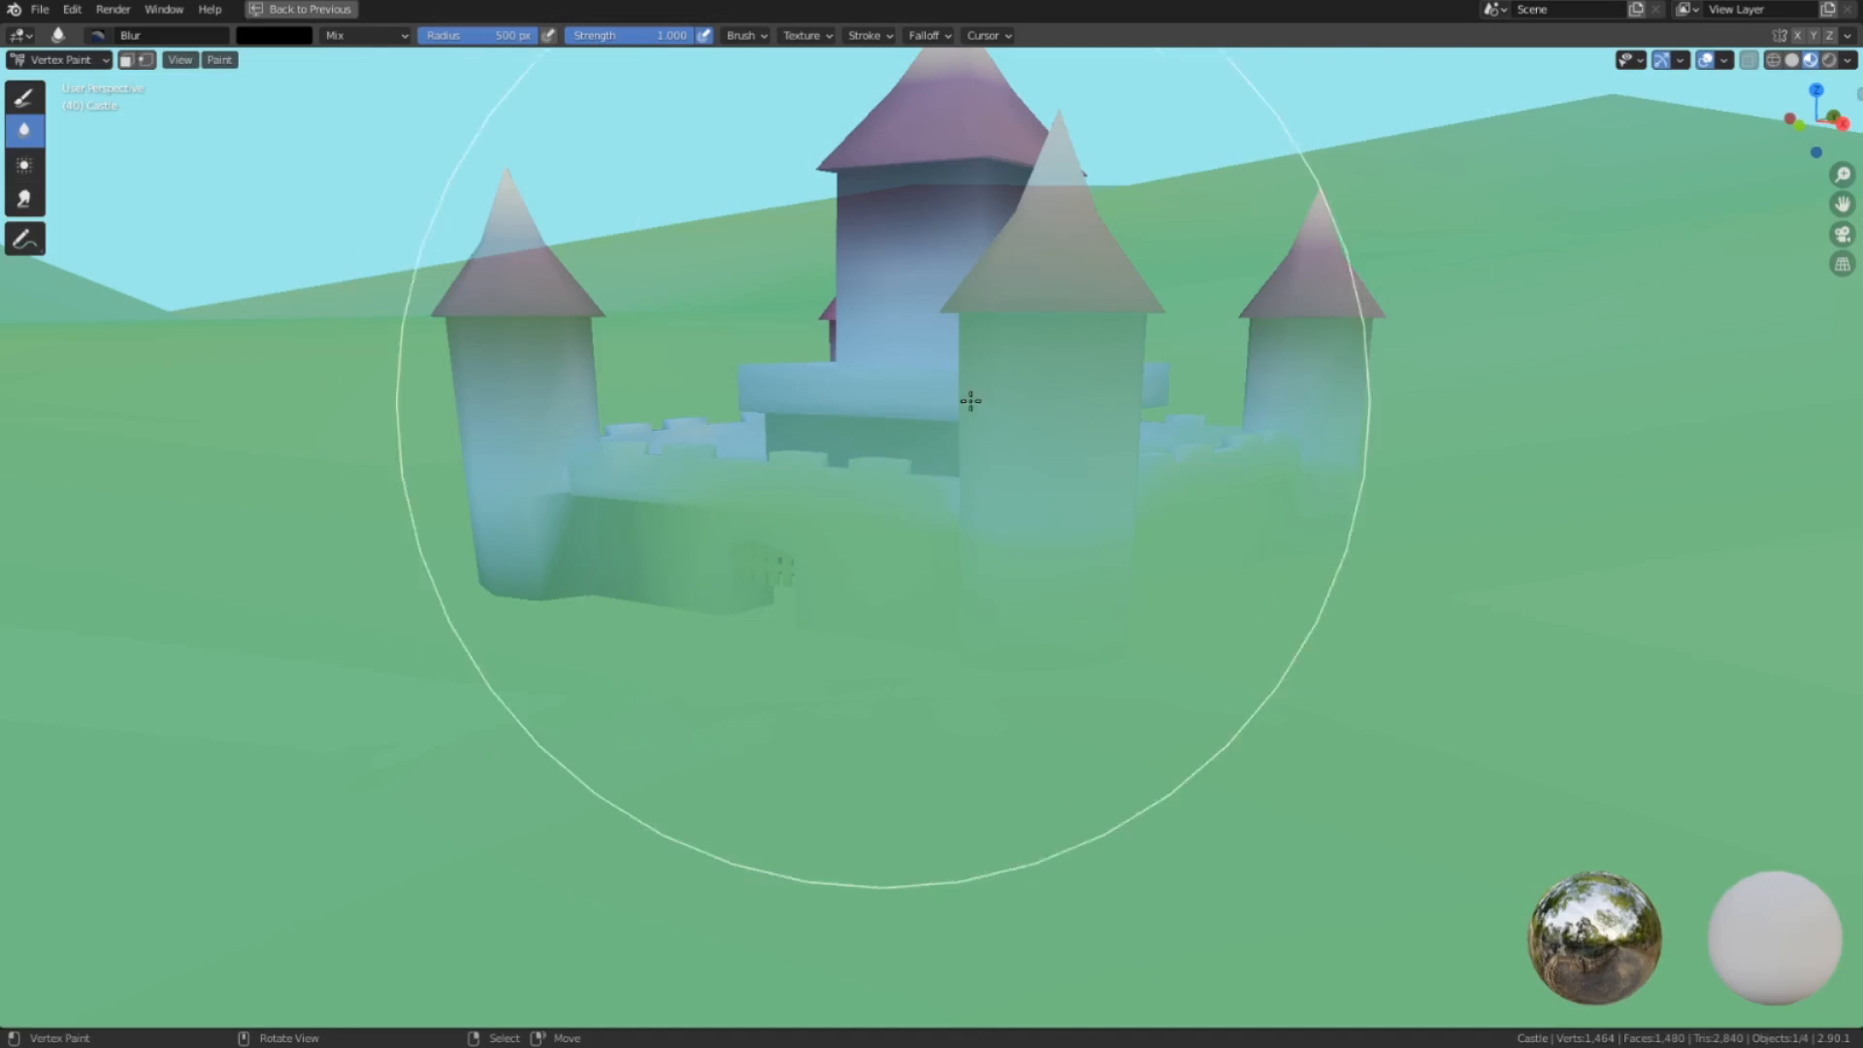
{"action": "mouse_move", "coordinate": [922, 398]}
{"action": "middle_mouse_down"}
{"action": "mouse_move", "coordinate": [769, 475]}
{"action": "mouse_move", "coordinate": [893, 506]}
{"action": "mouse_move", "coordinate": [877, 520]}
{"action": "mouse_move", "coordinate": [602, 466]}
{"action": "middle_mouse_up"}
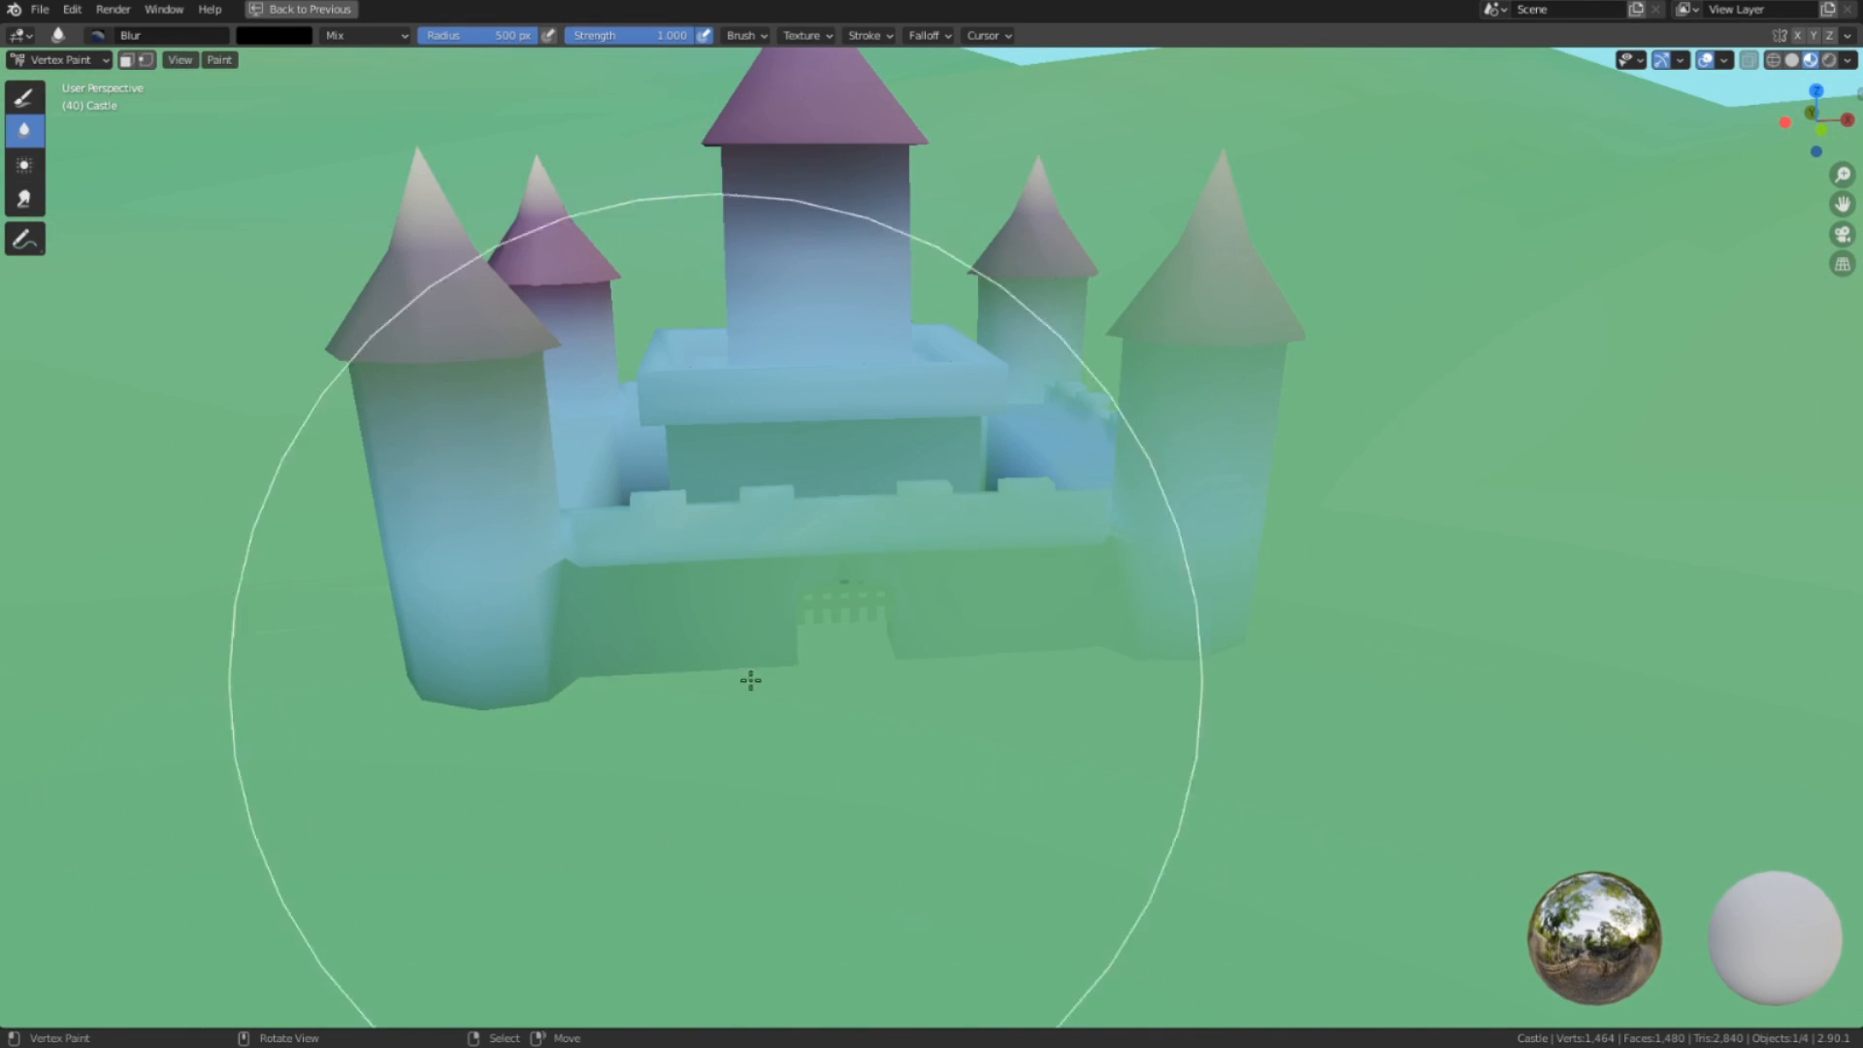
{"action": "middle_click_drag", "start_coordinate": [969, 541], "coordinate": [832, 624]}
{"action": "scroll", "coordinate": [840, 602], "scroll_direction": "down", "scroll_amount": 3}
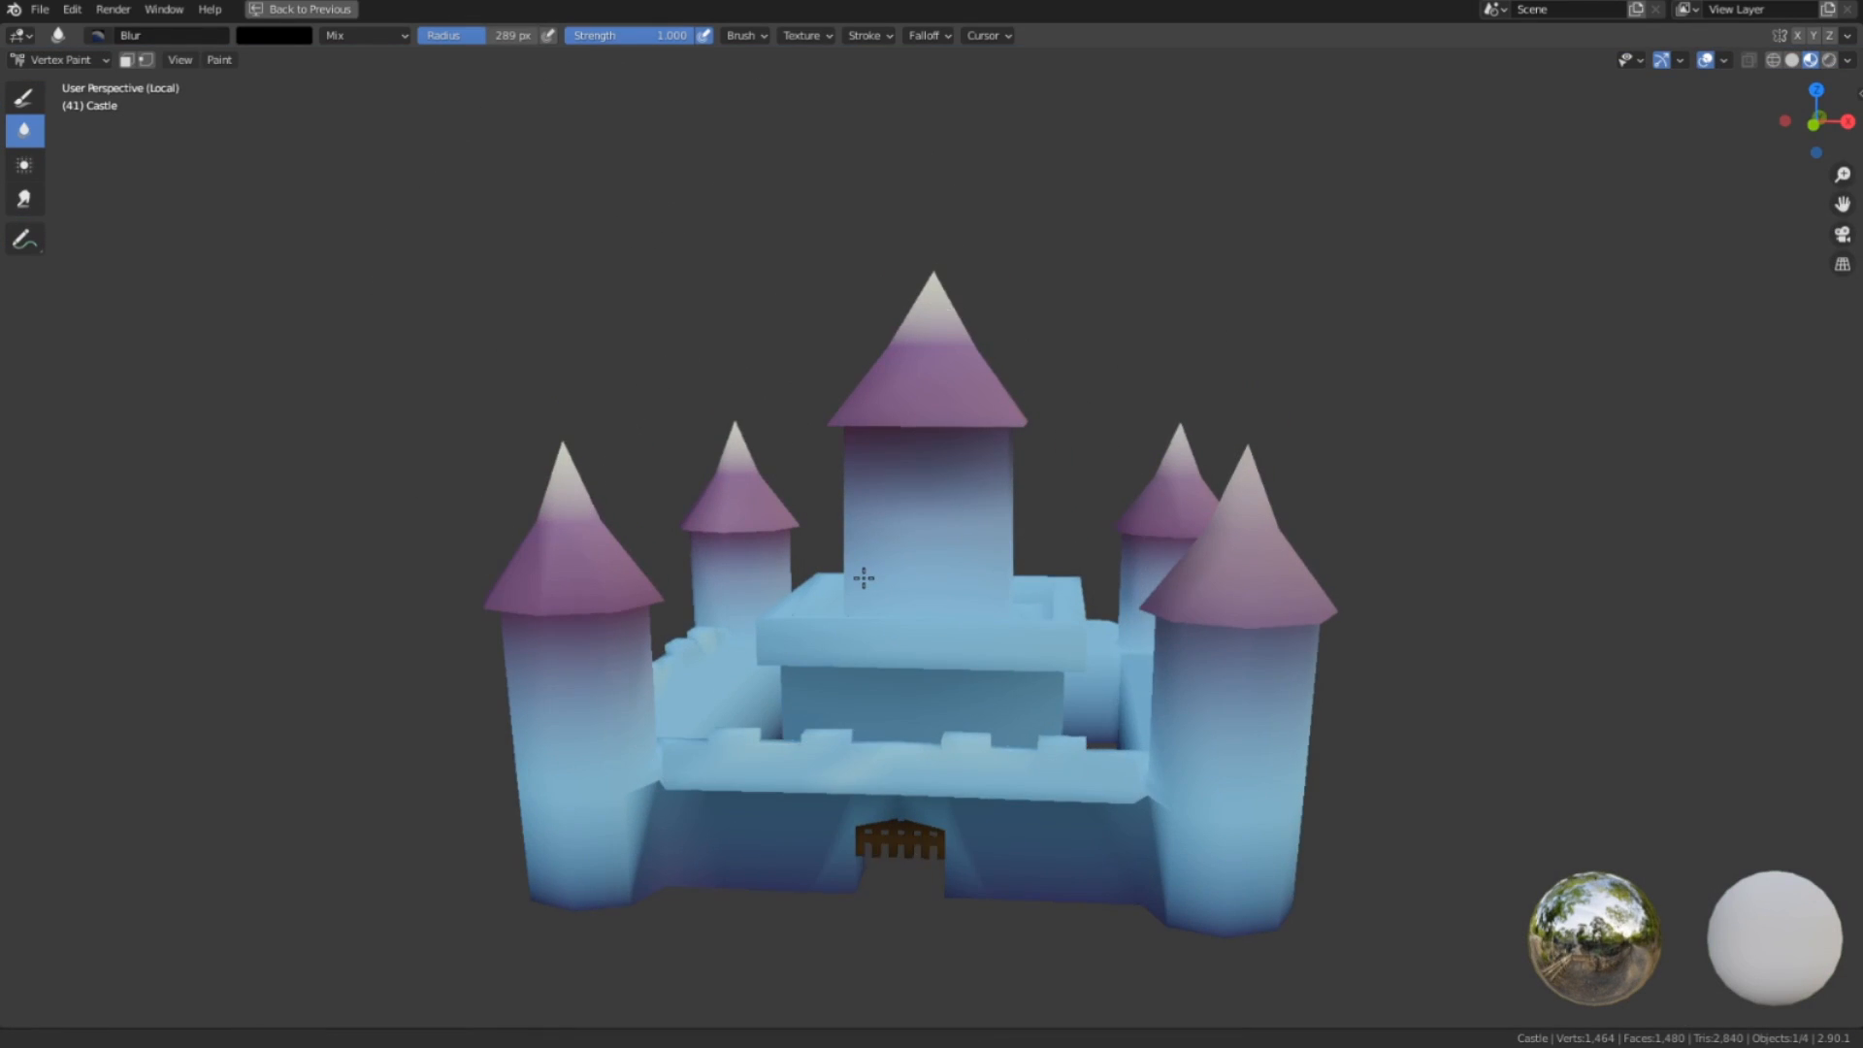
Switch the castle to Weight Paint mode and set the Draw brush radius to 107 px.
{"action": "middle_click_drag", "start_coordinate": [861, 573], "coordinate": [866, 449]}
{"action": "left_click", "coordinate": [76, 60]}
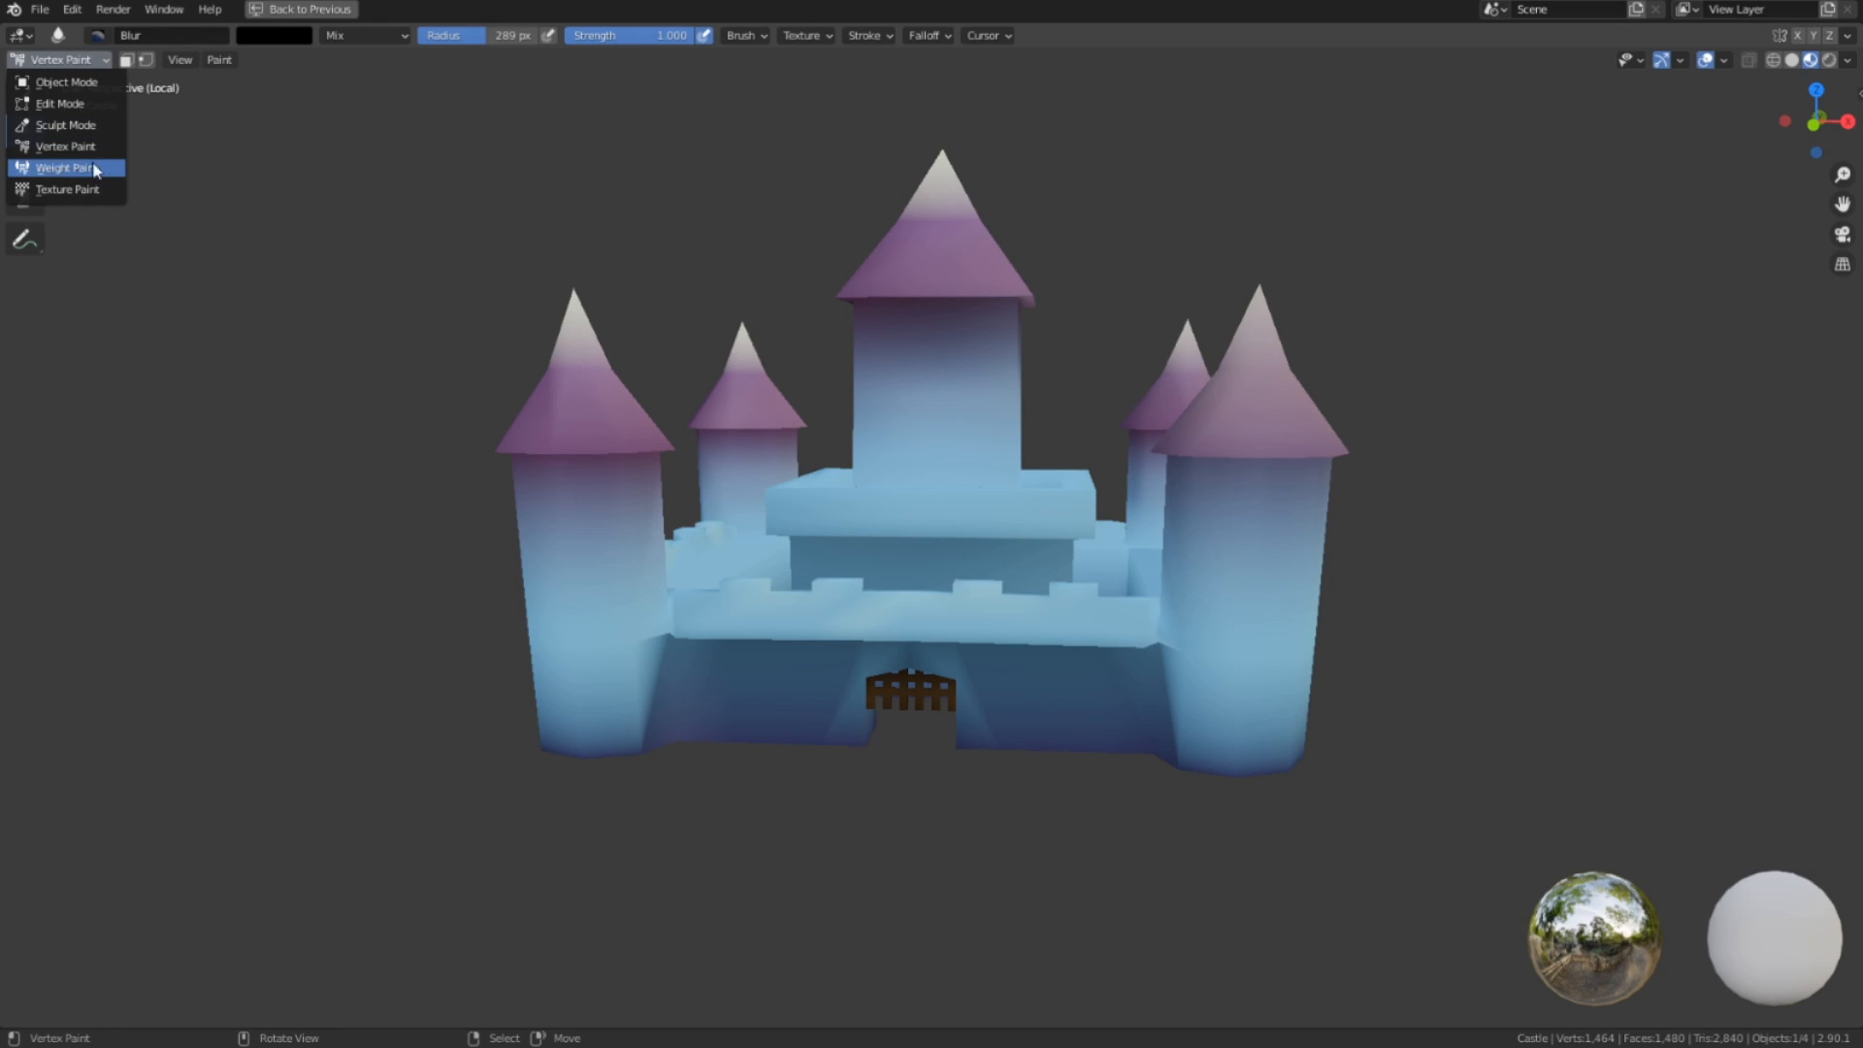
{"action": "left_click", "coordinate": [65, 170]}
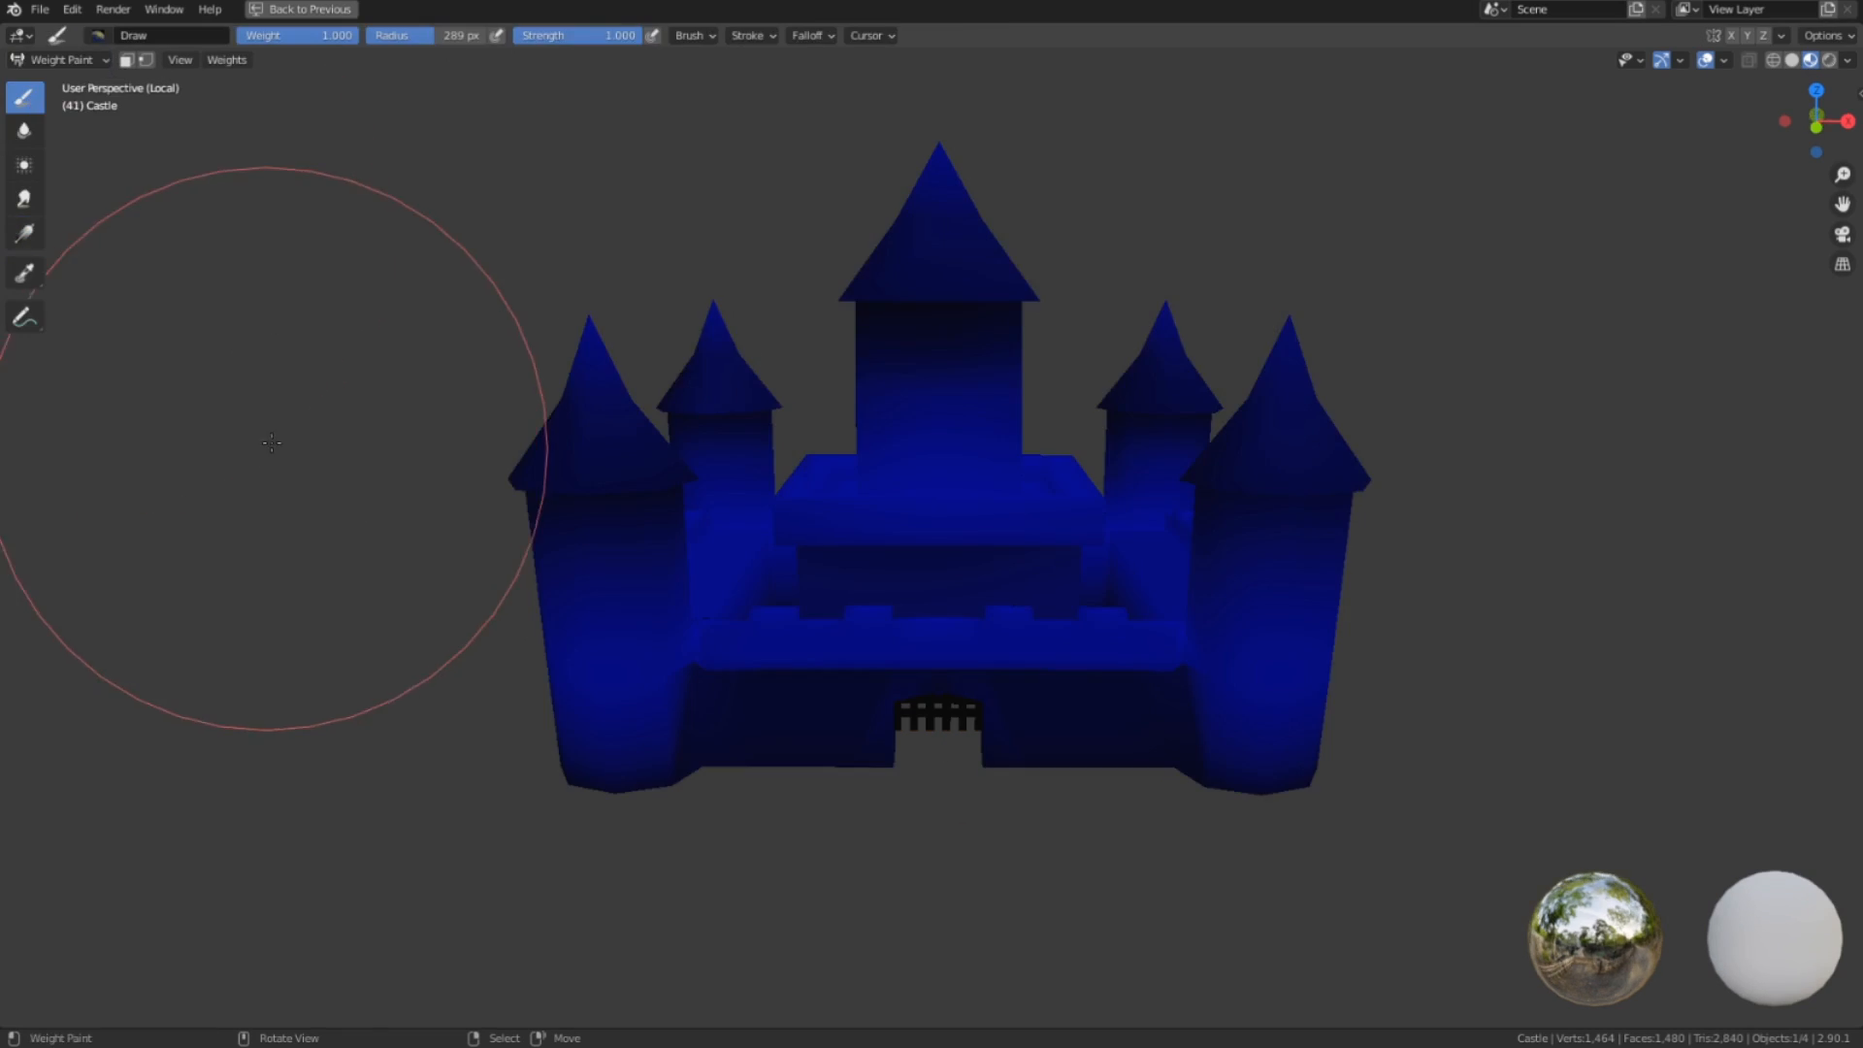
{"action": "key", "text": "f"}
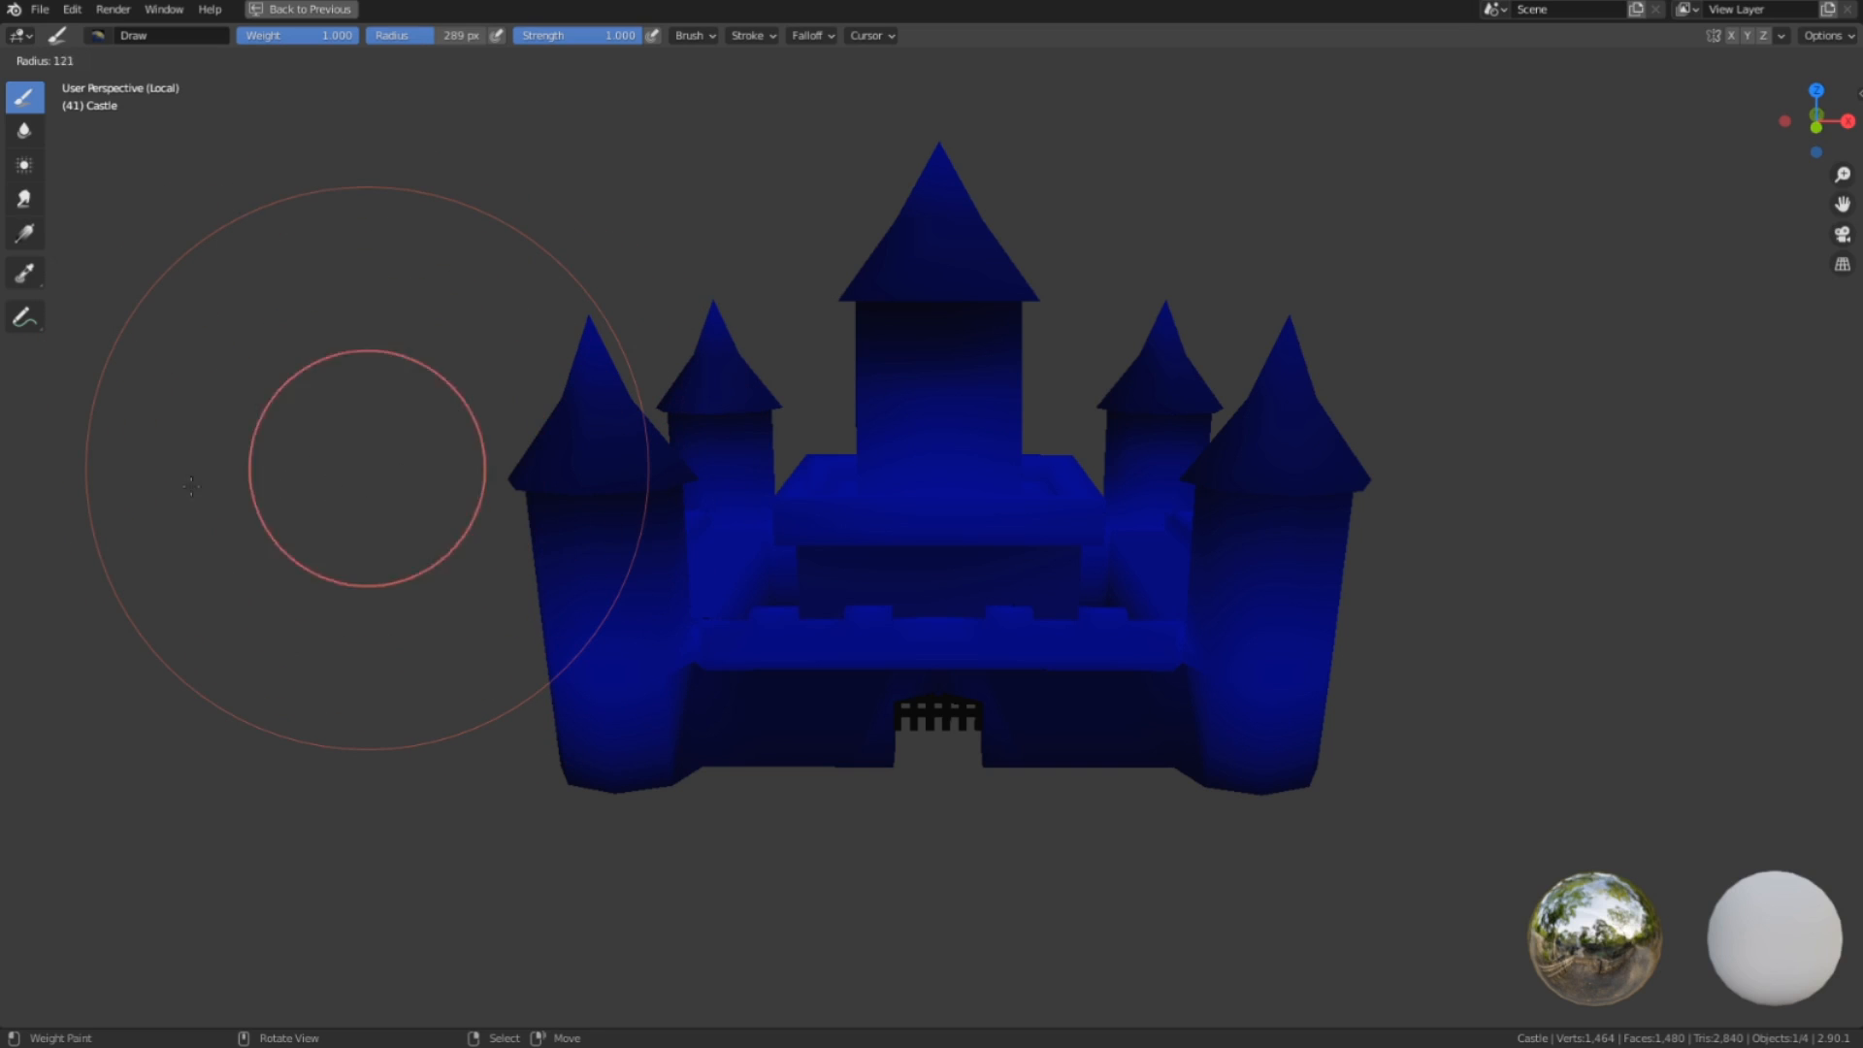
{"action": "left_click", "coordinate": [174, 487]}
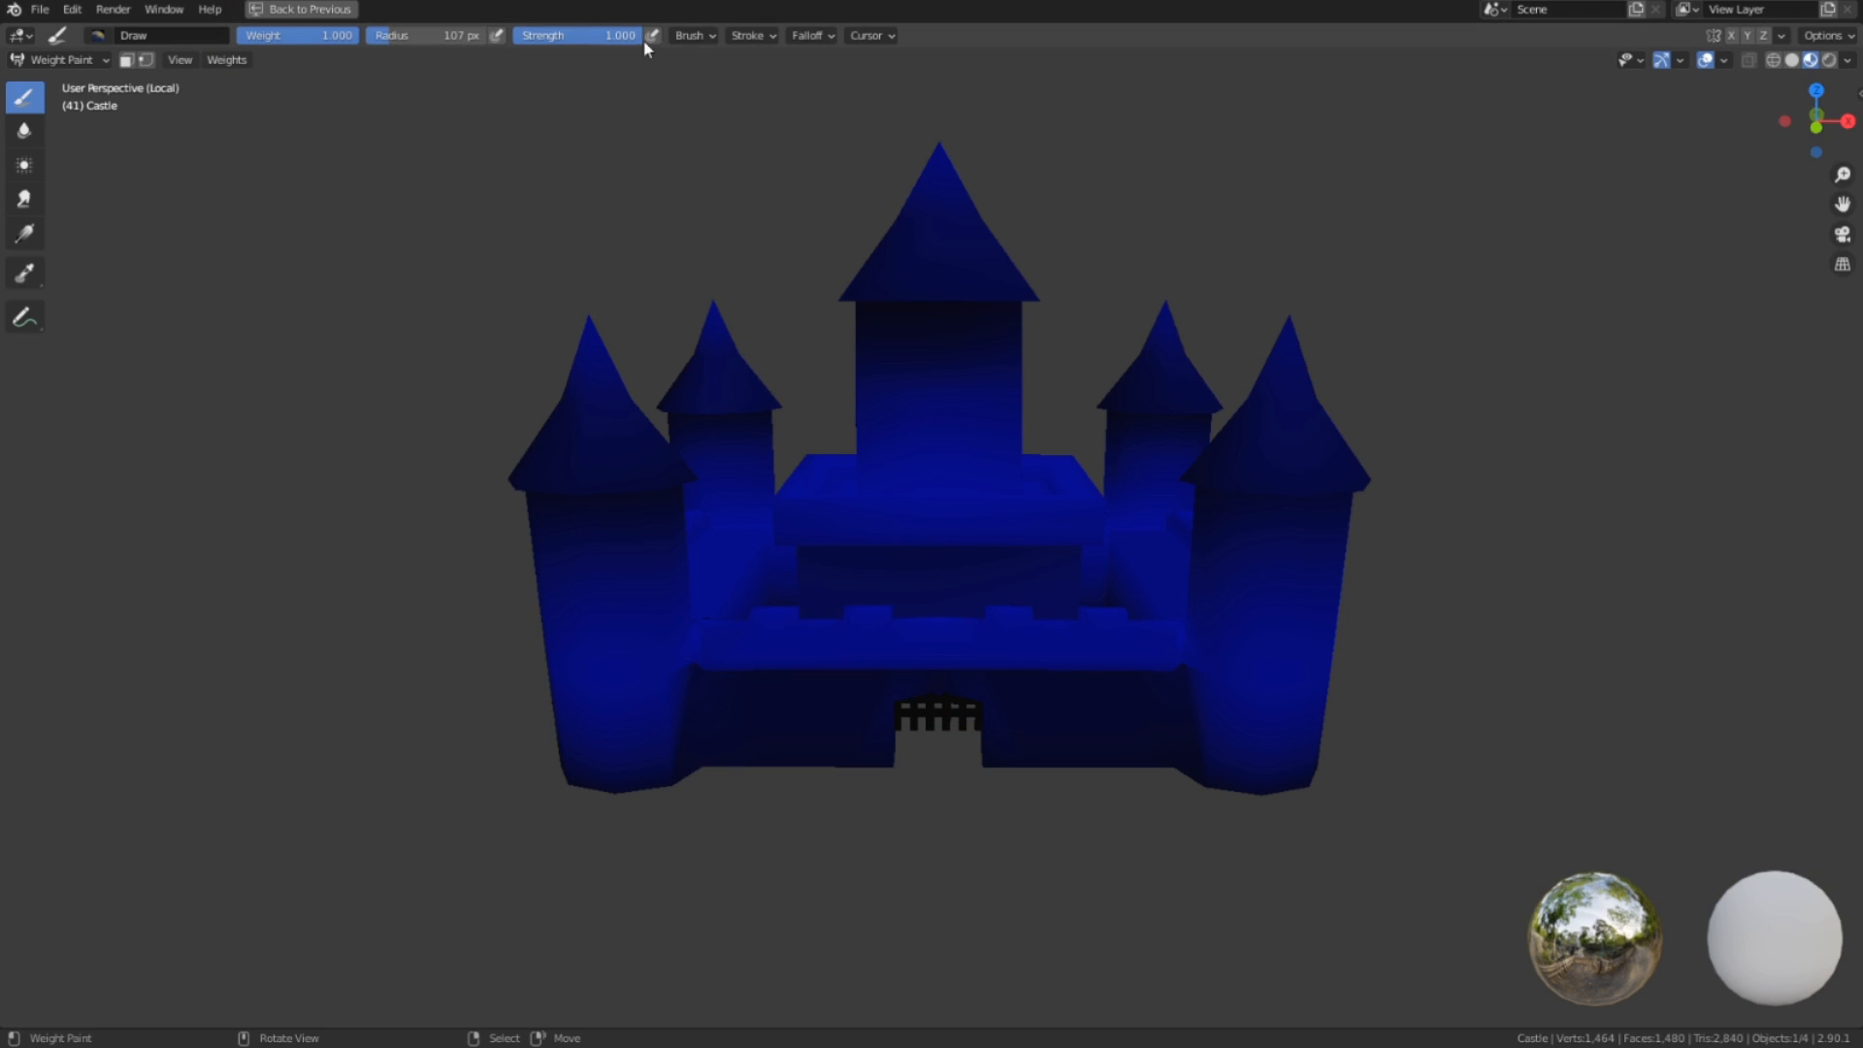
Try painting weight 1.000 over the tops of the castle's two front towers with the Draw brush, and undo the strokes.
{"action": "middle_click_drag", "start_coordinate": [383, 51], "coordinate": [504, 456]}
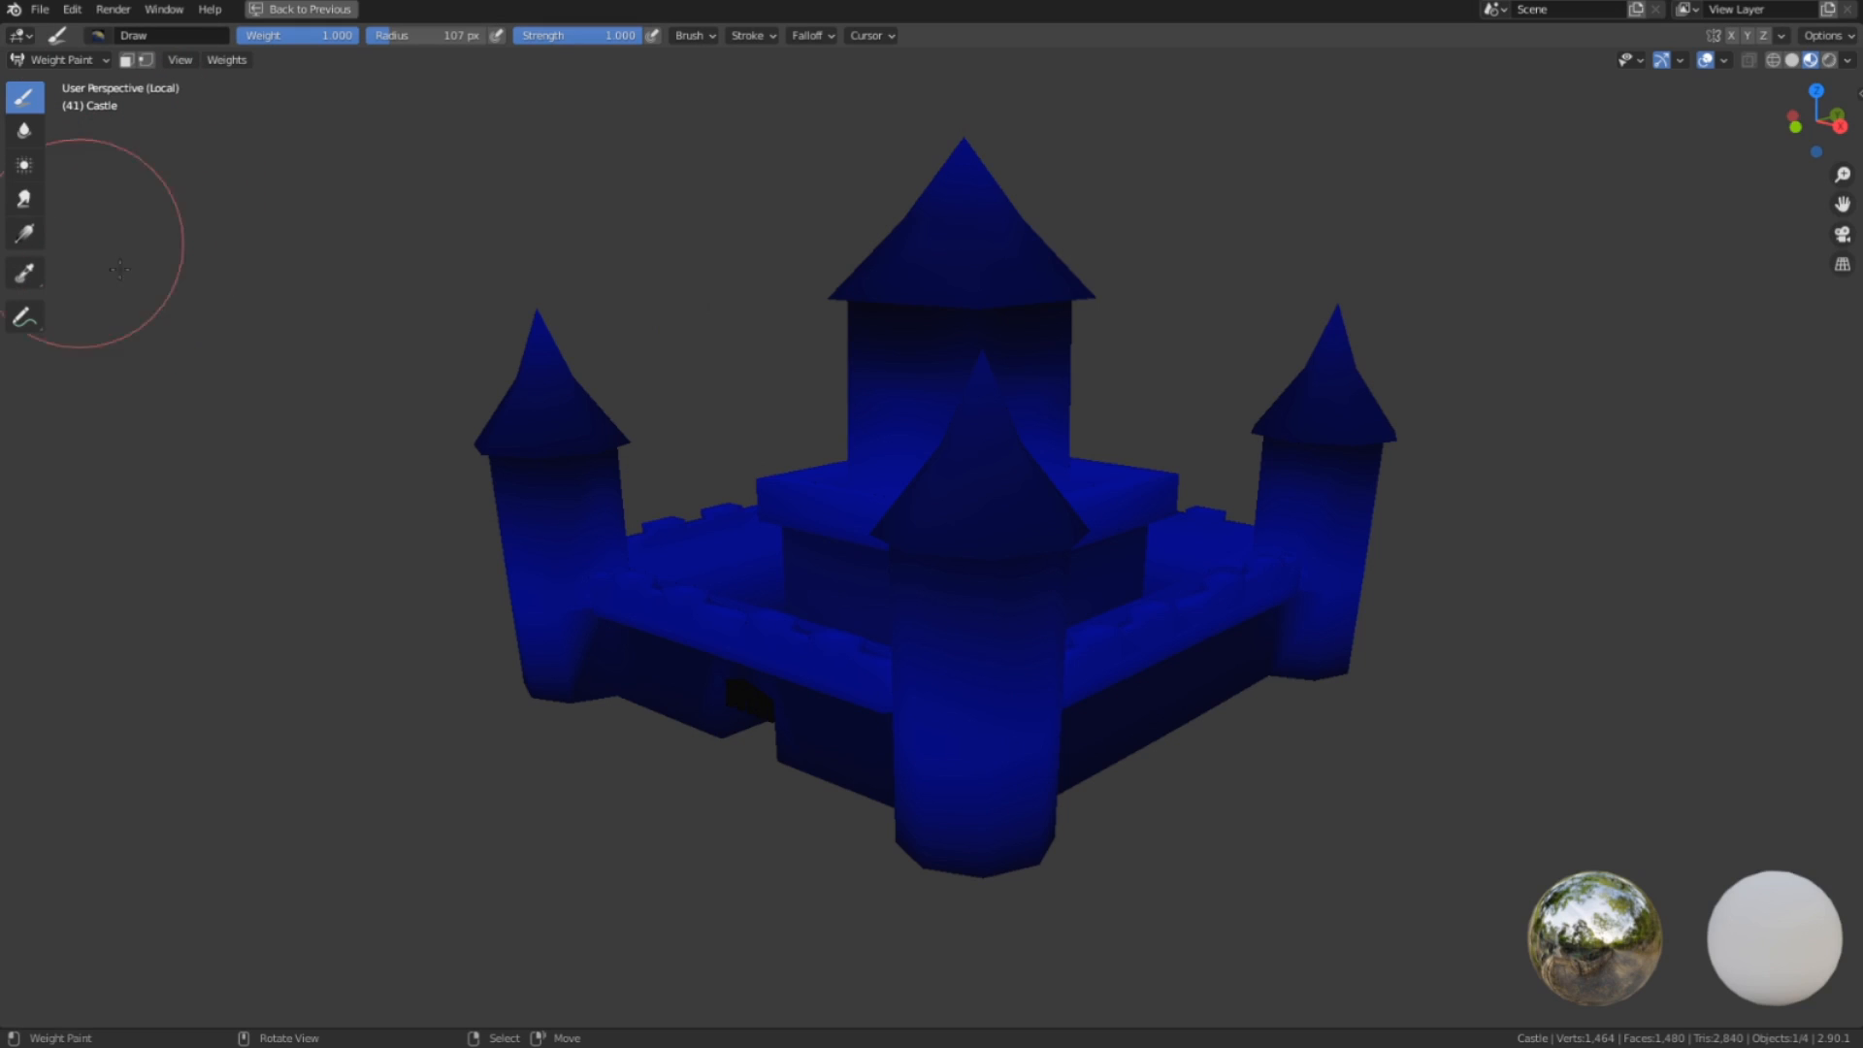
{"action": "middle_click_drag", "start_coordinate": [573, 500], "coordinate": [824, 528]}
{"action": "mouse_move", "coordinate": [842, 555]}
{"action": "left_mouse_down"}
{"action": "mouse_move", "coordinate": [782, 586]}
{"action": "mouse_move", "coordinate": [732, 517]}
{"action": "left_mouse_up"}
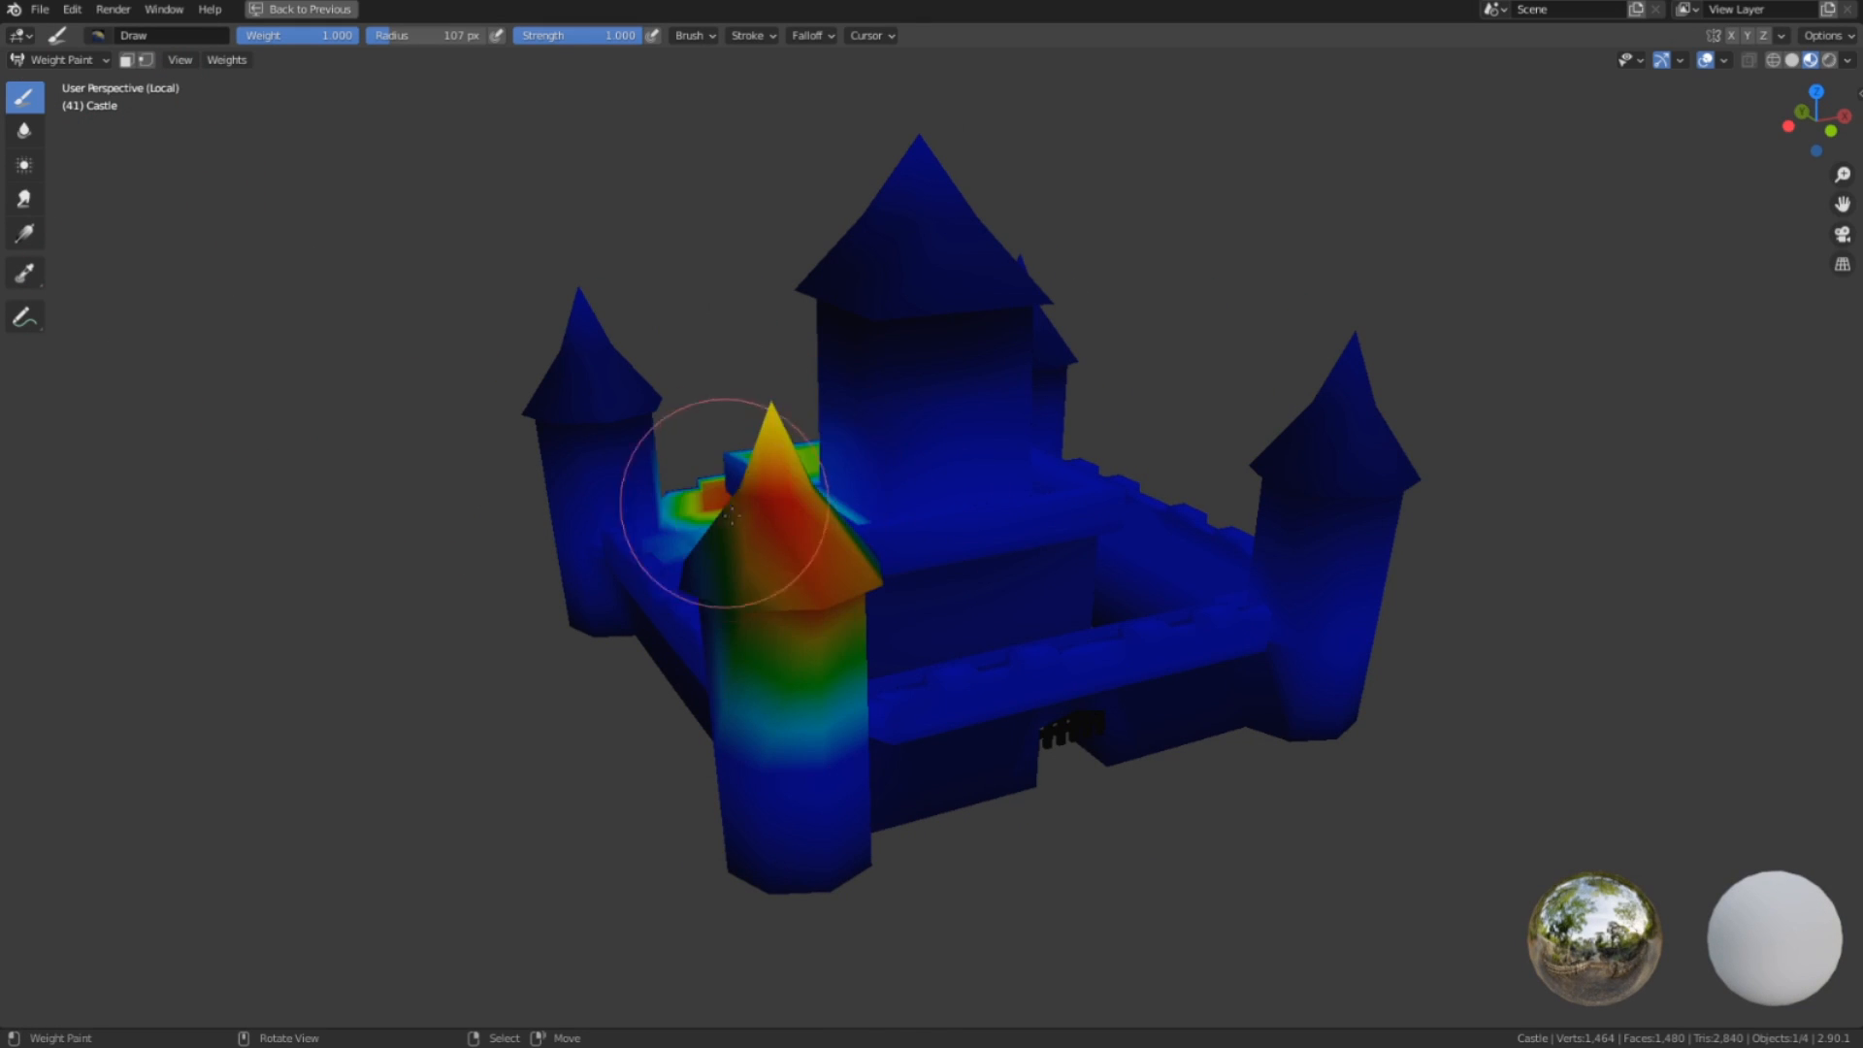
{"action": "middle_click_drag", "start_coordinate": [853, 507], "coordinate": [831, 540]}
{"action": "left_click_drag", "start_coordinate": [1372, 574], "coordinate": [1295, 388]}
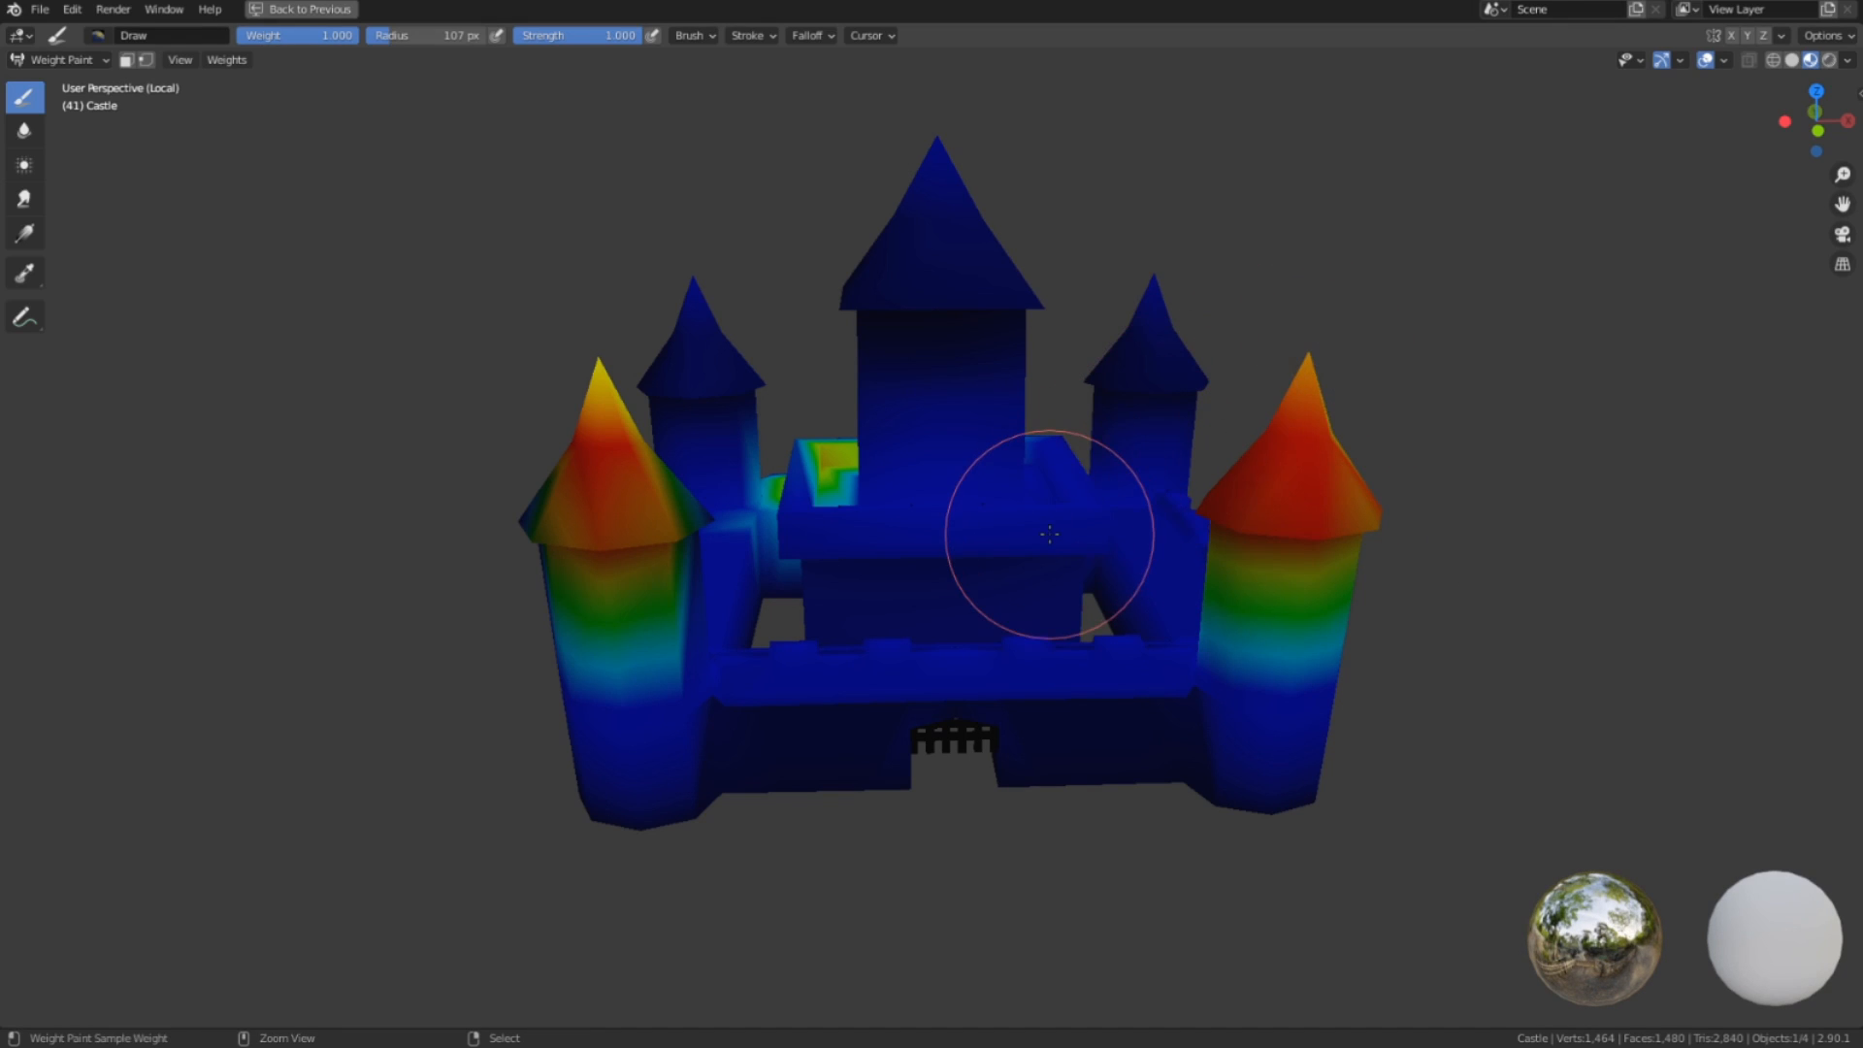
{"action": "key", "text": "ctrl+z"}
{"action": "key", "text": "ctrl+z"}
{"action": "key", "text": "ctrl+z"}
Resize the weight brush, play the rigged character's animation, and try painting weight 1.000 on one of the castle's front towers.
{"action": "key", "text": "f"}
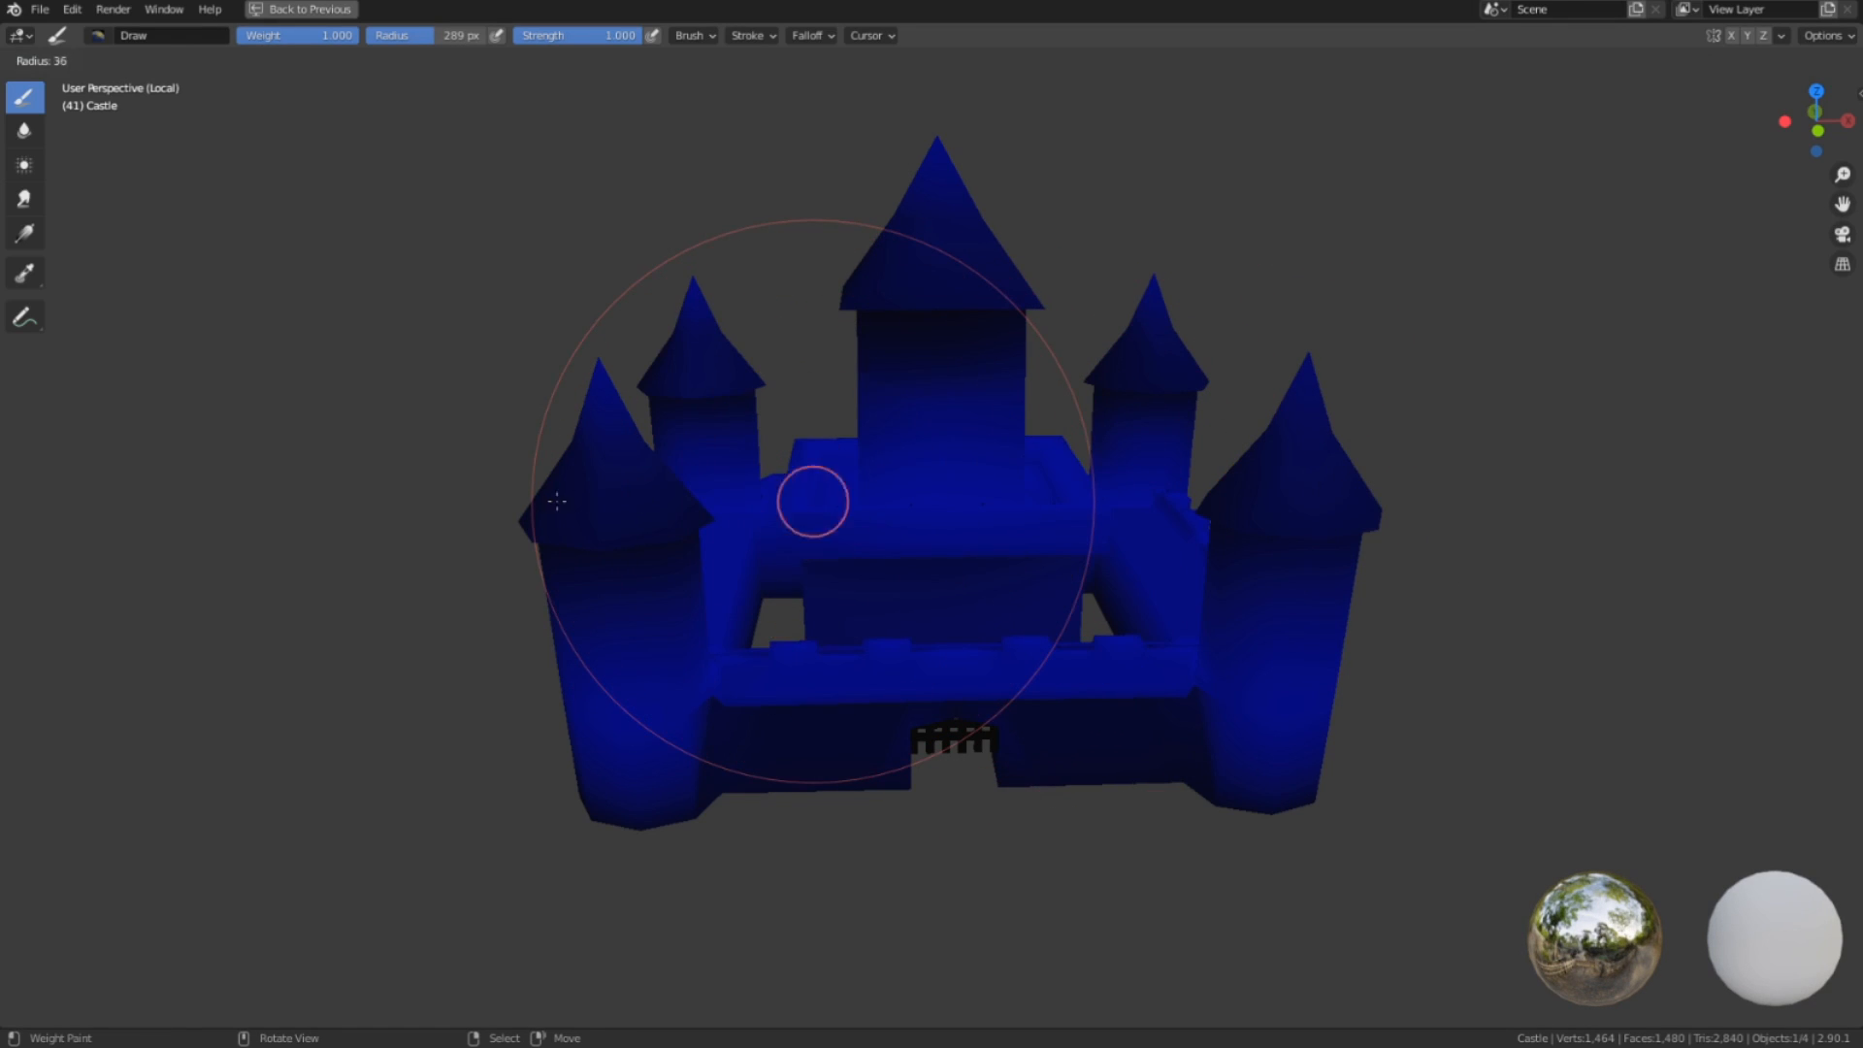
{"action": "left_click", "coordinate": [624, 493]}
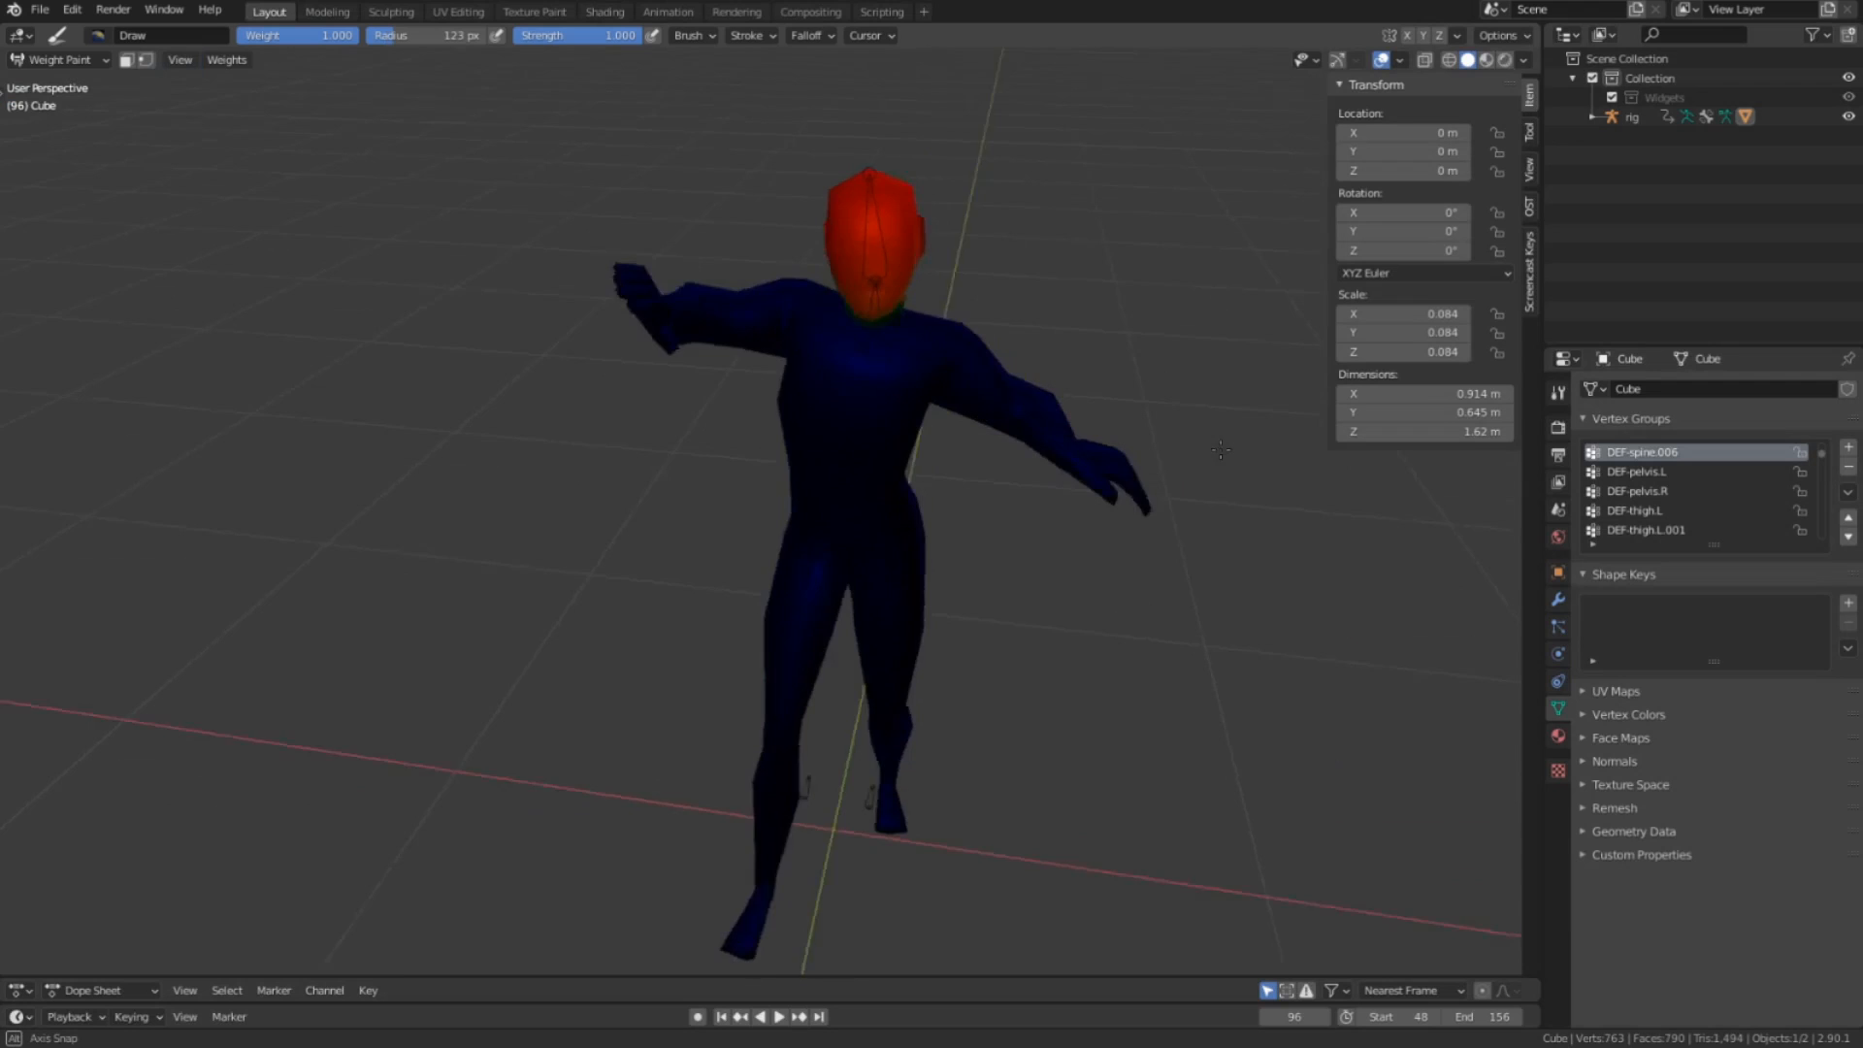
{"action": "key", "text": "space"}
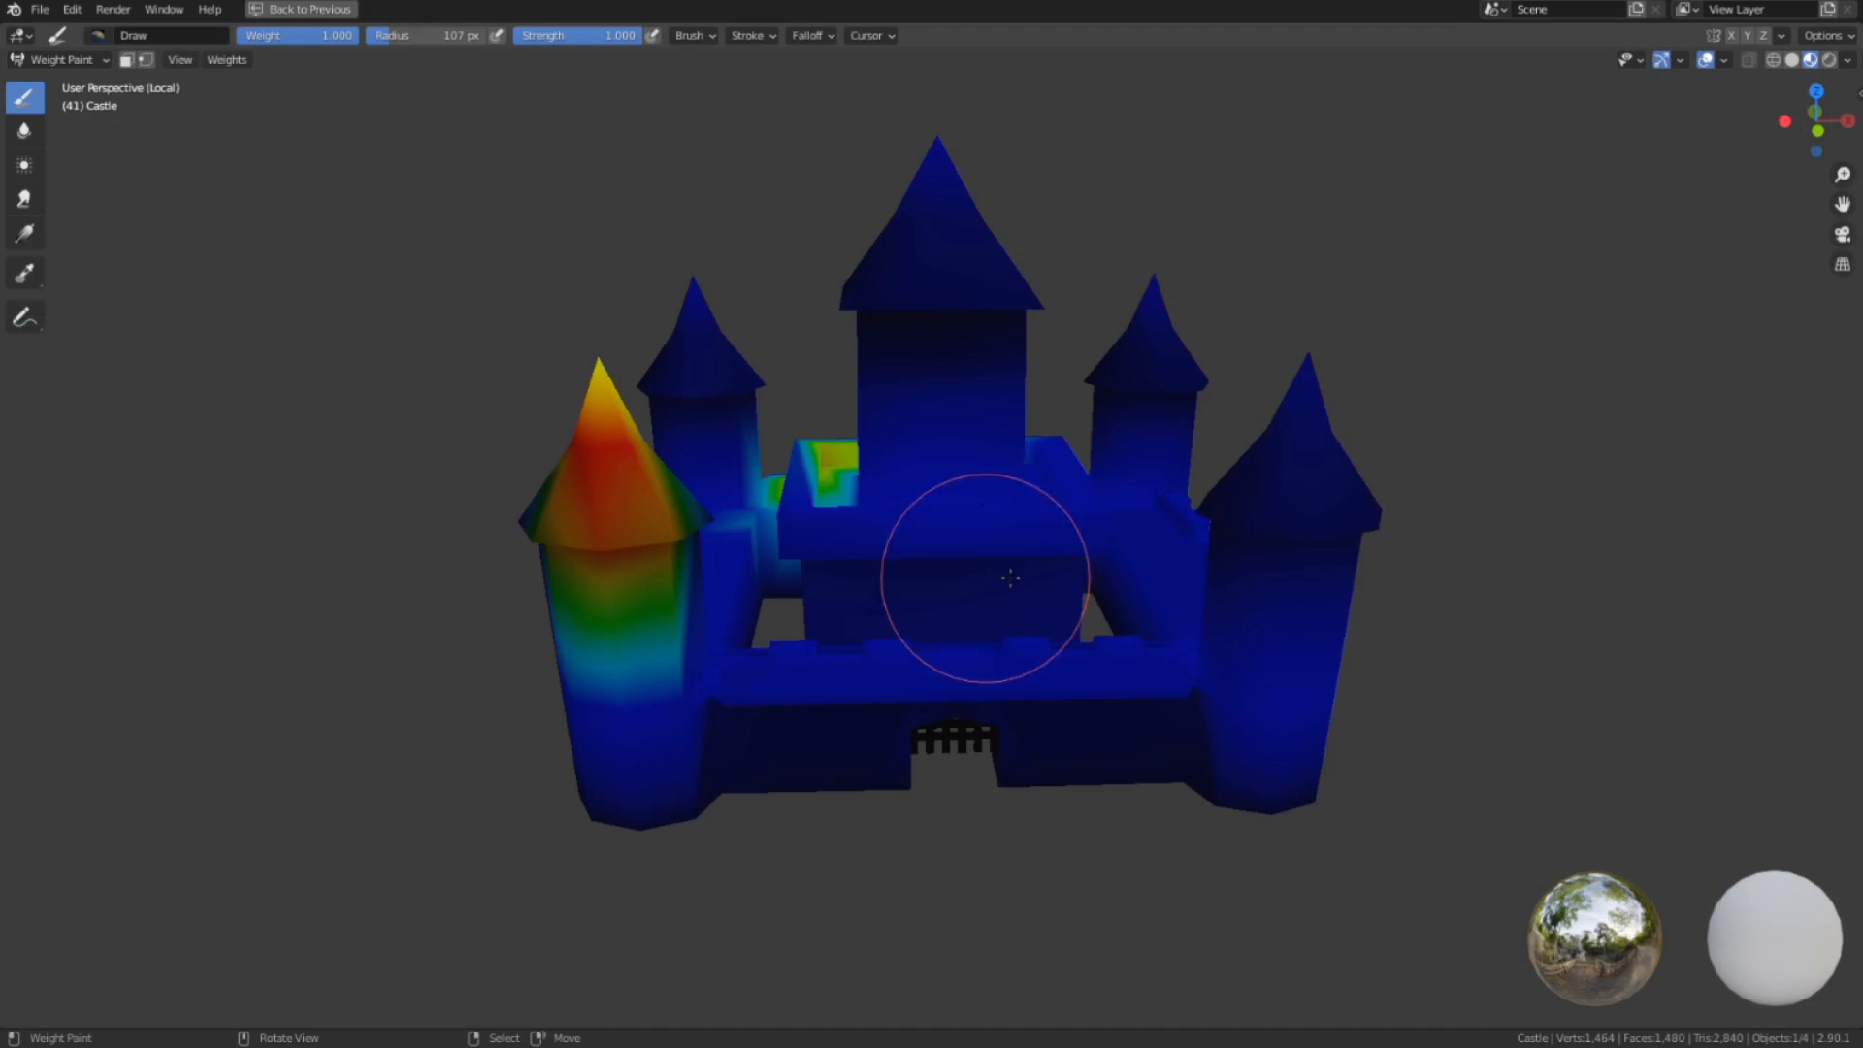
{"action": "mouse_move", "coordinate": [970, 582]}
{"action": "left_mouse_down"}
{"action": "mouse_move", "coordinate": [1219, 478]}
{"action": "mouse_move", "coordinate": [1231, 504]}
{"action": "mouse_move", "coordinate": [1298, 439]}
{"action": "left_mouse_up"}
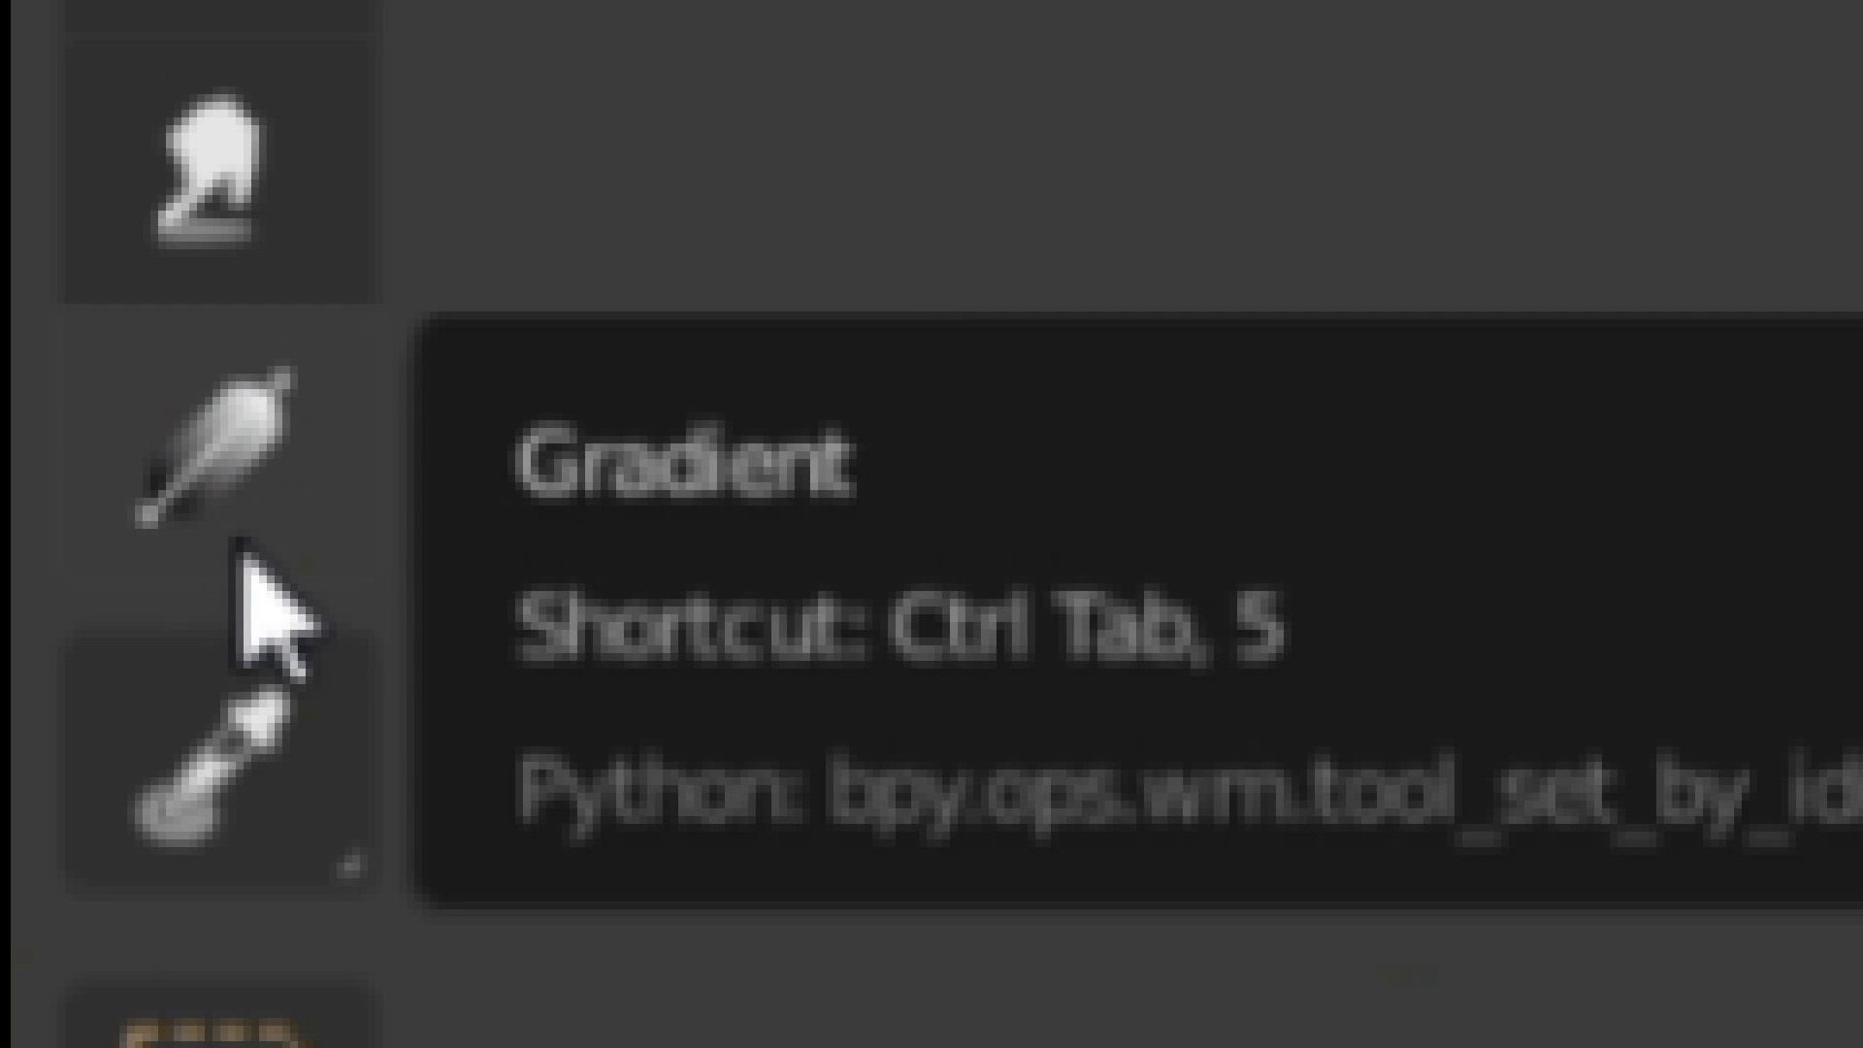
Apply a linear weight gradient with weight and strength 1.000 from the castle's central tower down past its base in front view.
{"action": "left_click", "coordinate": [243, 558]}
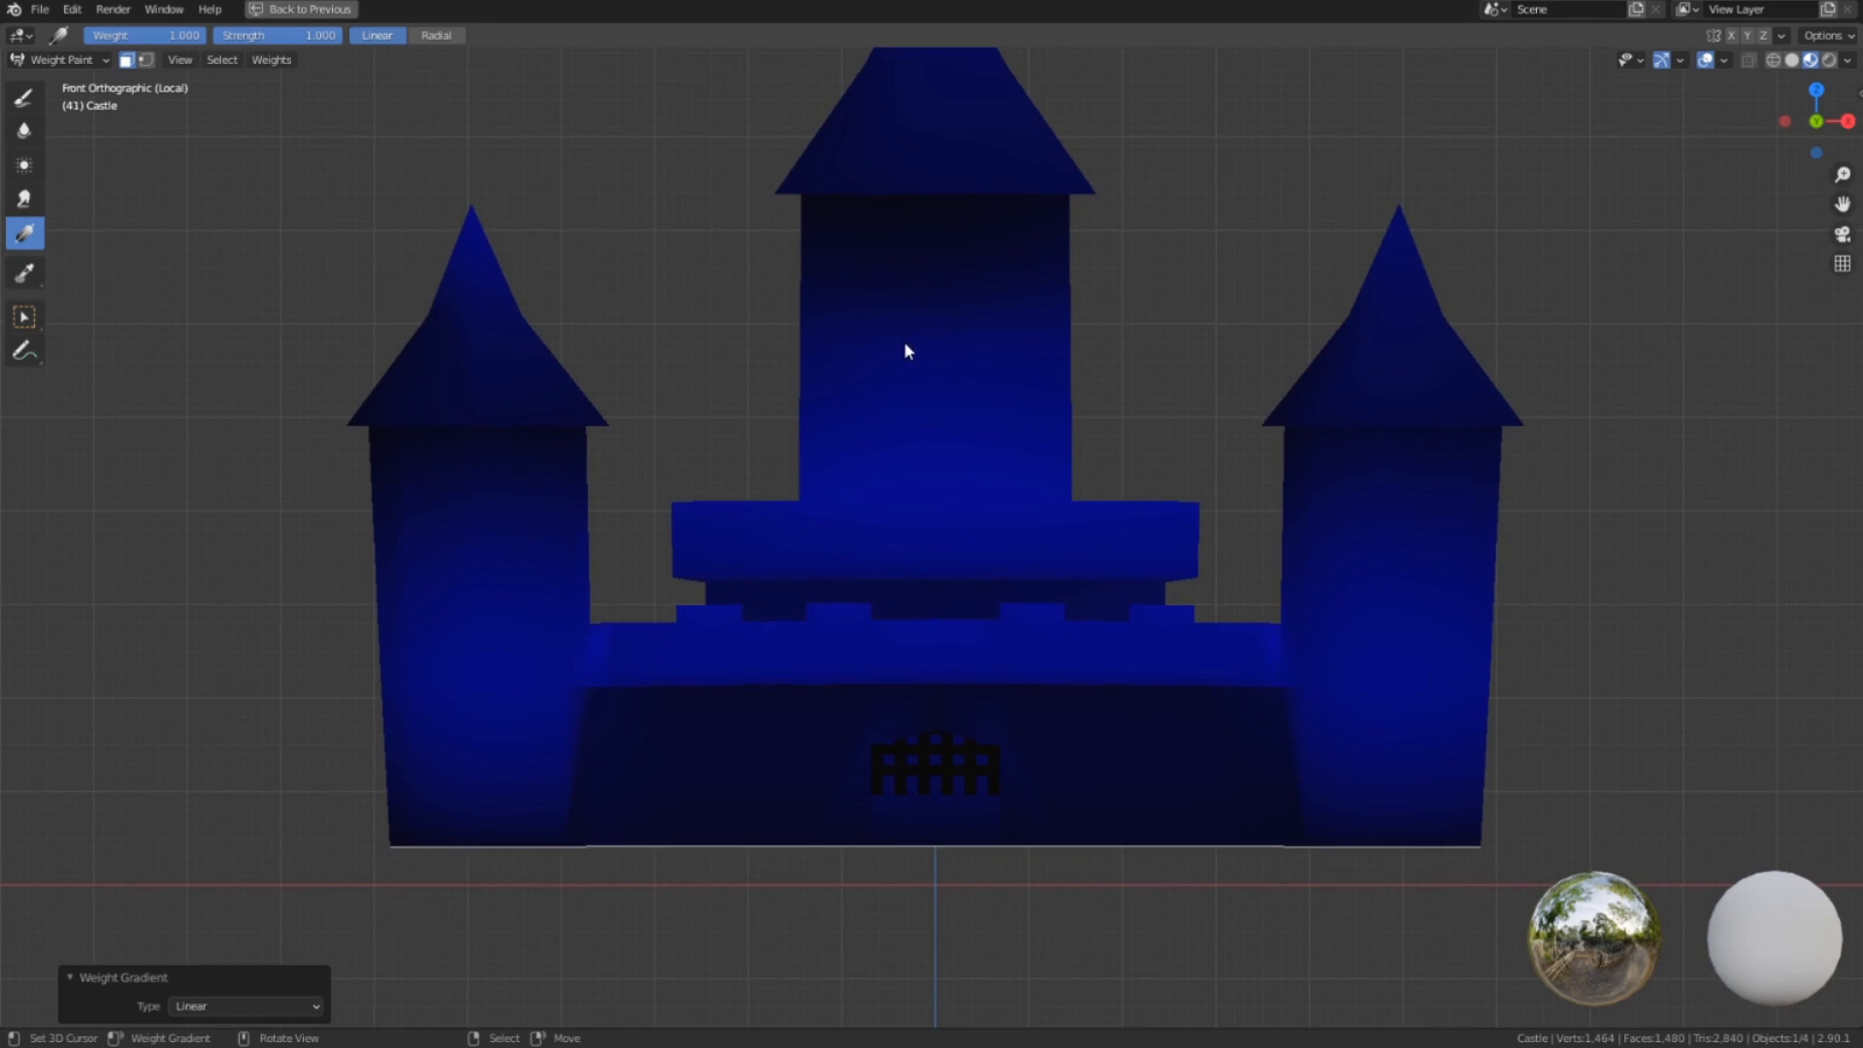
{"action": "middle_click_drag", "start_coordinate": [879, 374], "coordinate": [888, 422], "text": "shift"}
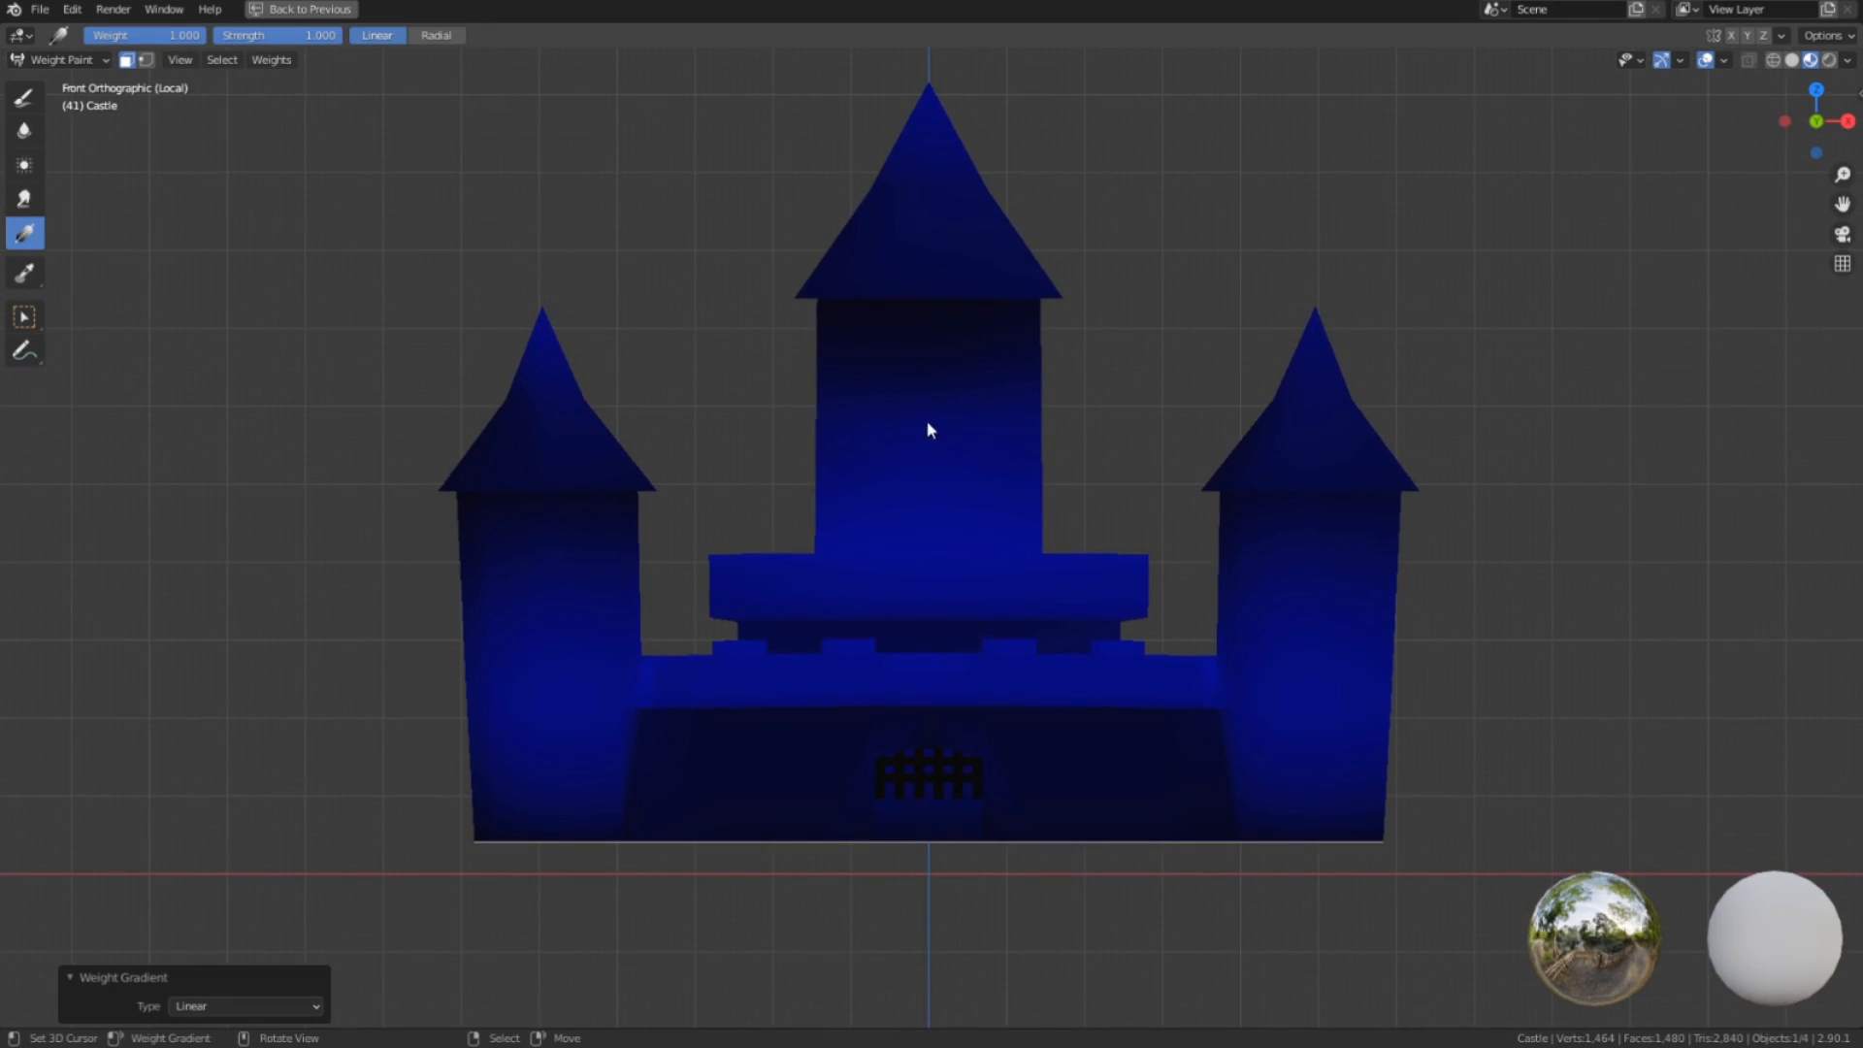
{"action": "left_click_drag", "start_coordinate": [920, 452], "coordinate": [923, 1038]}
{"action": "middle_click_drag", "start_coordinate": [702, 339], "coordinate": [706, 522]}
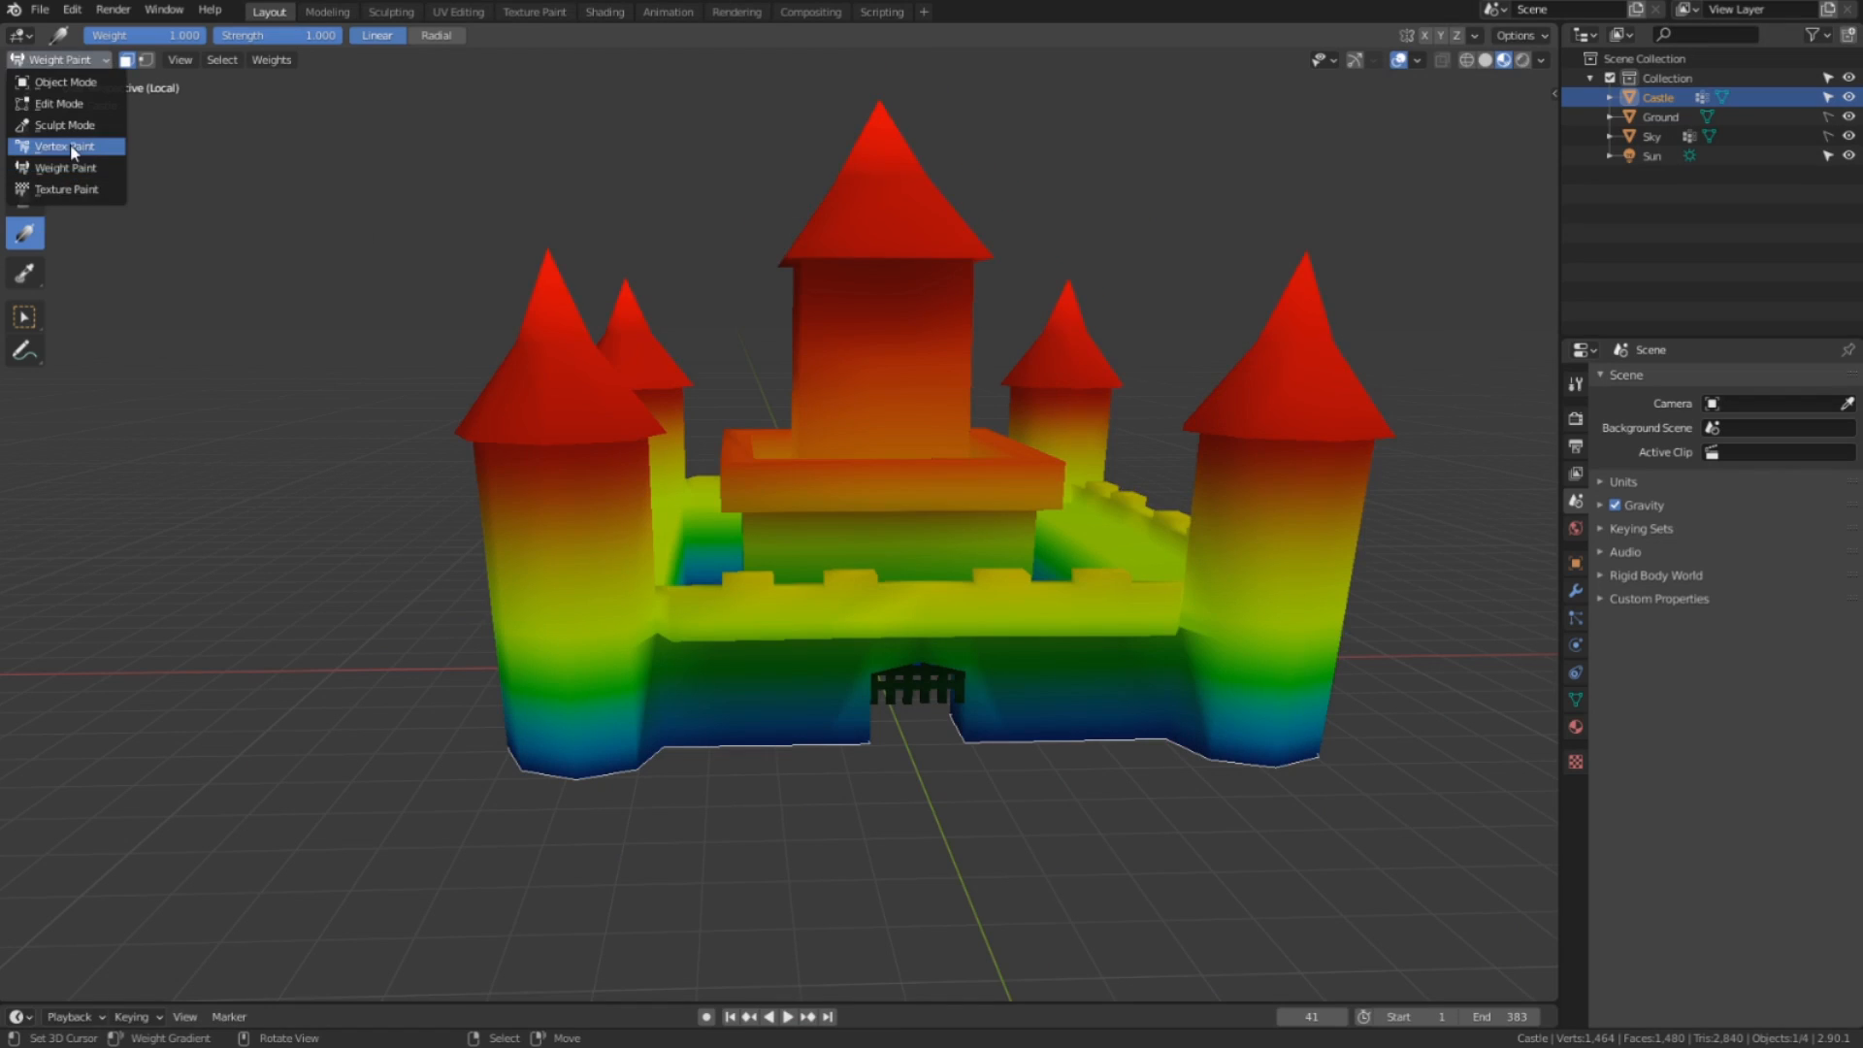
Switch the castle to Vertex Paint mode and make the Alpha layer the vertex color layer used for rendering.
{"action": "left_click", "coordinate": [66, 146]}
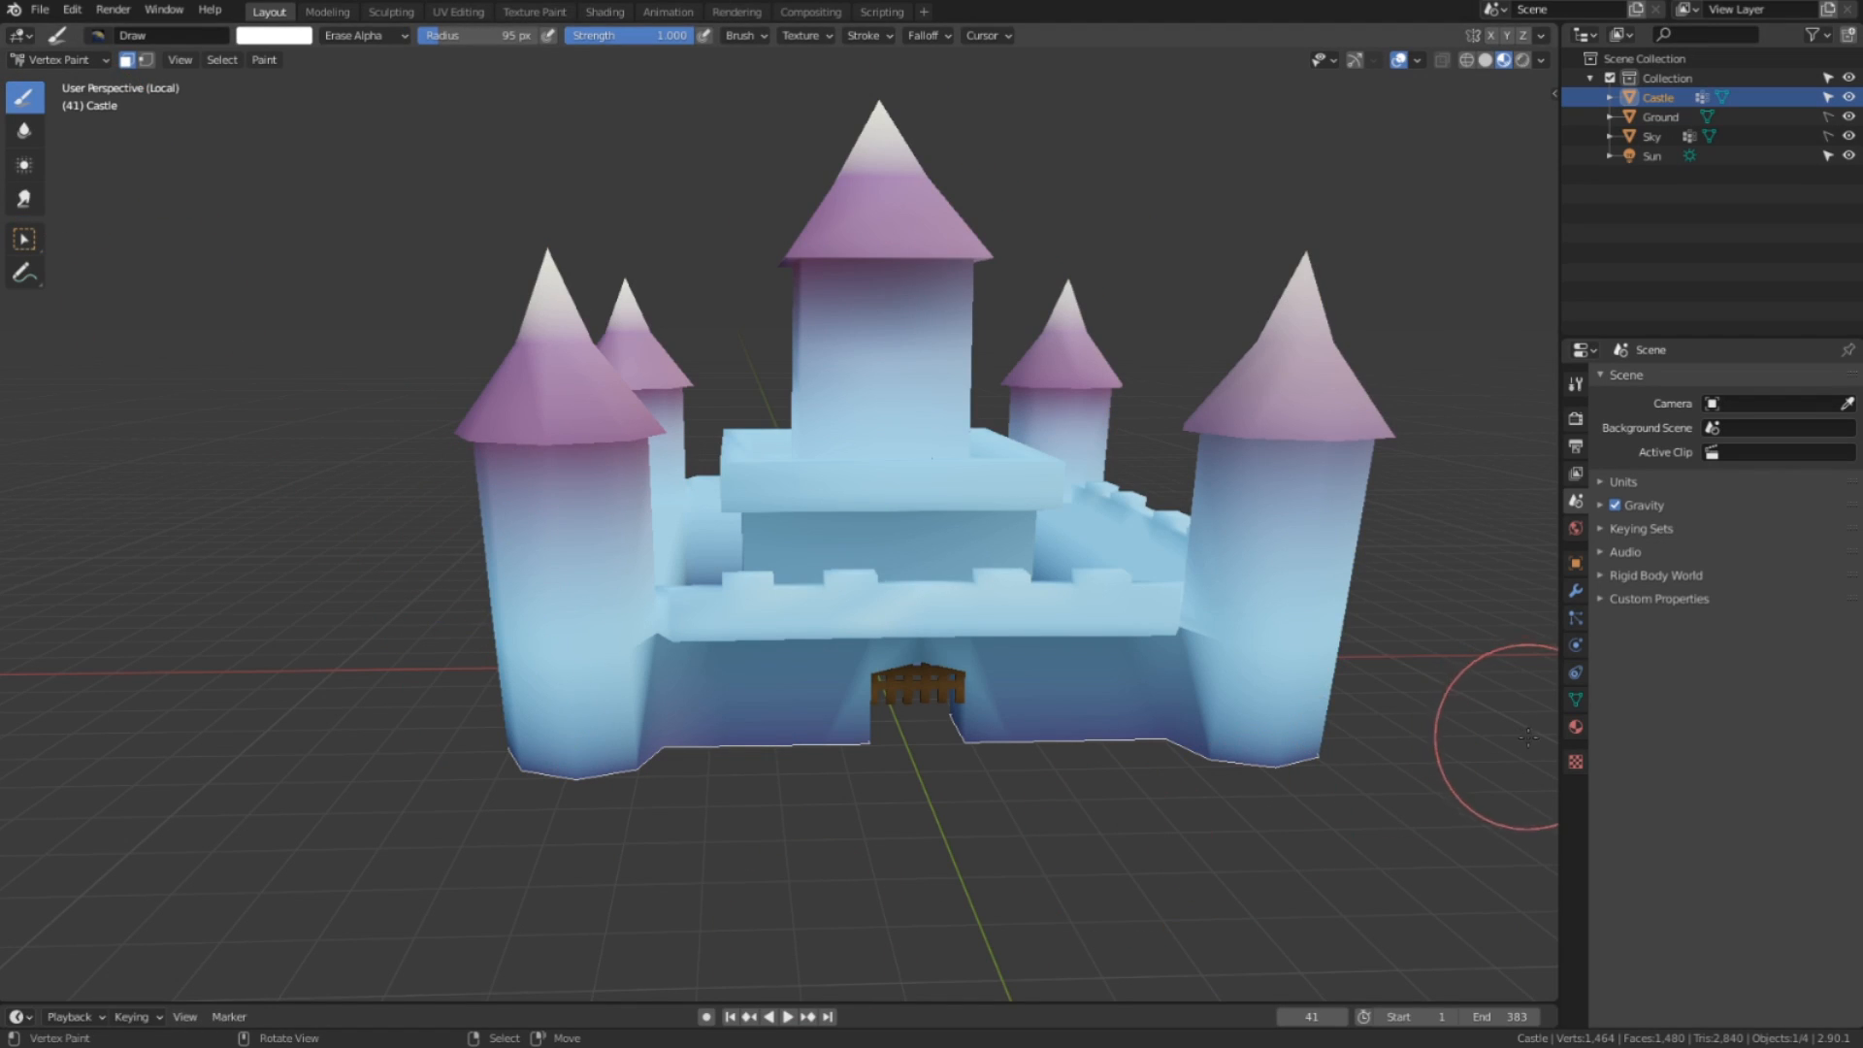
{"action": "middle_click_drag", "start_coordinate": [1125, 601], "coordinate": [1186, 512]}
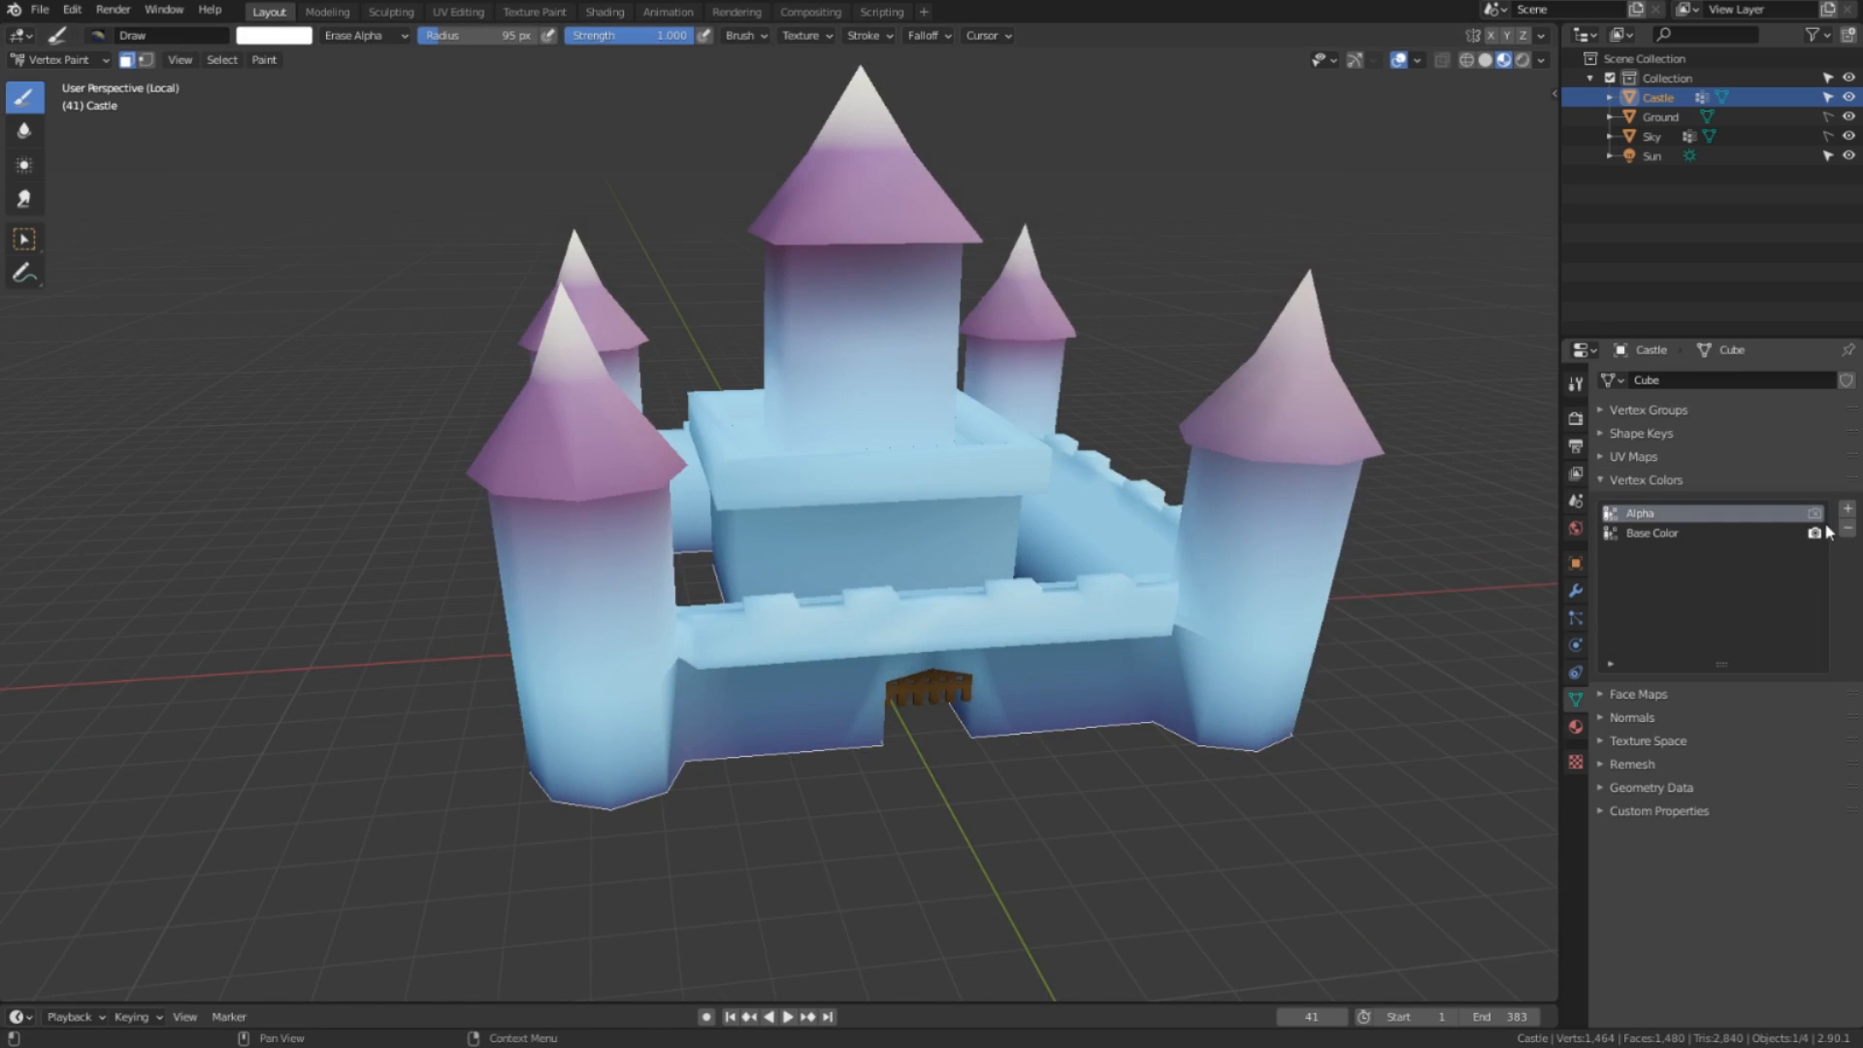
{"action": "left_click", "coordinate": [1804, 517]}
{"action": "mouse_move", "coordinate": [1330, 540]}
{"action": "middle_mouse_down"}
{"action": "mouse_move", "coordinate": [988, 451]}
{"action": "mouse_move", "coordinate": [843, 347]}
{"action": "middle_mouse_up"}
{"action": "middle_click_drag", "start_coordinate": [718, 408], "coordinate": [582, 416]}
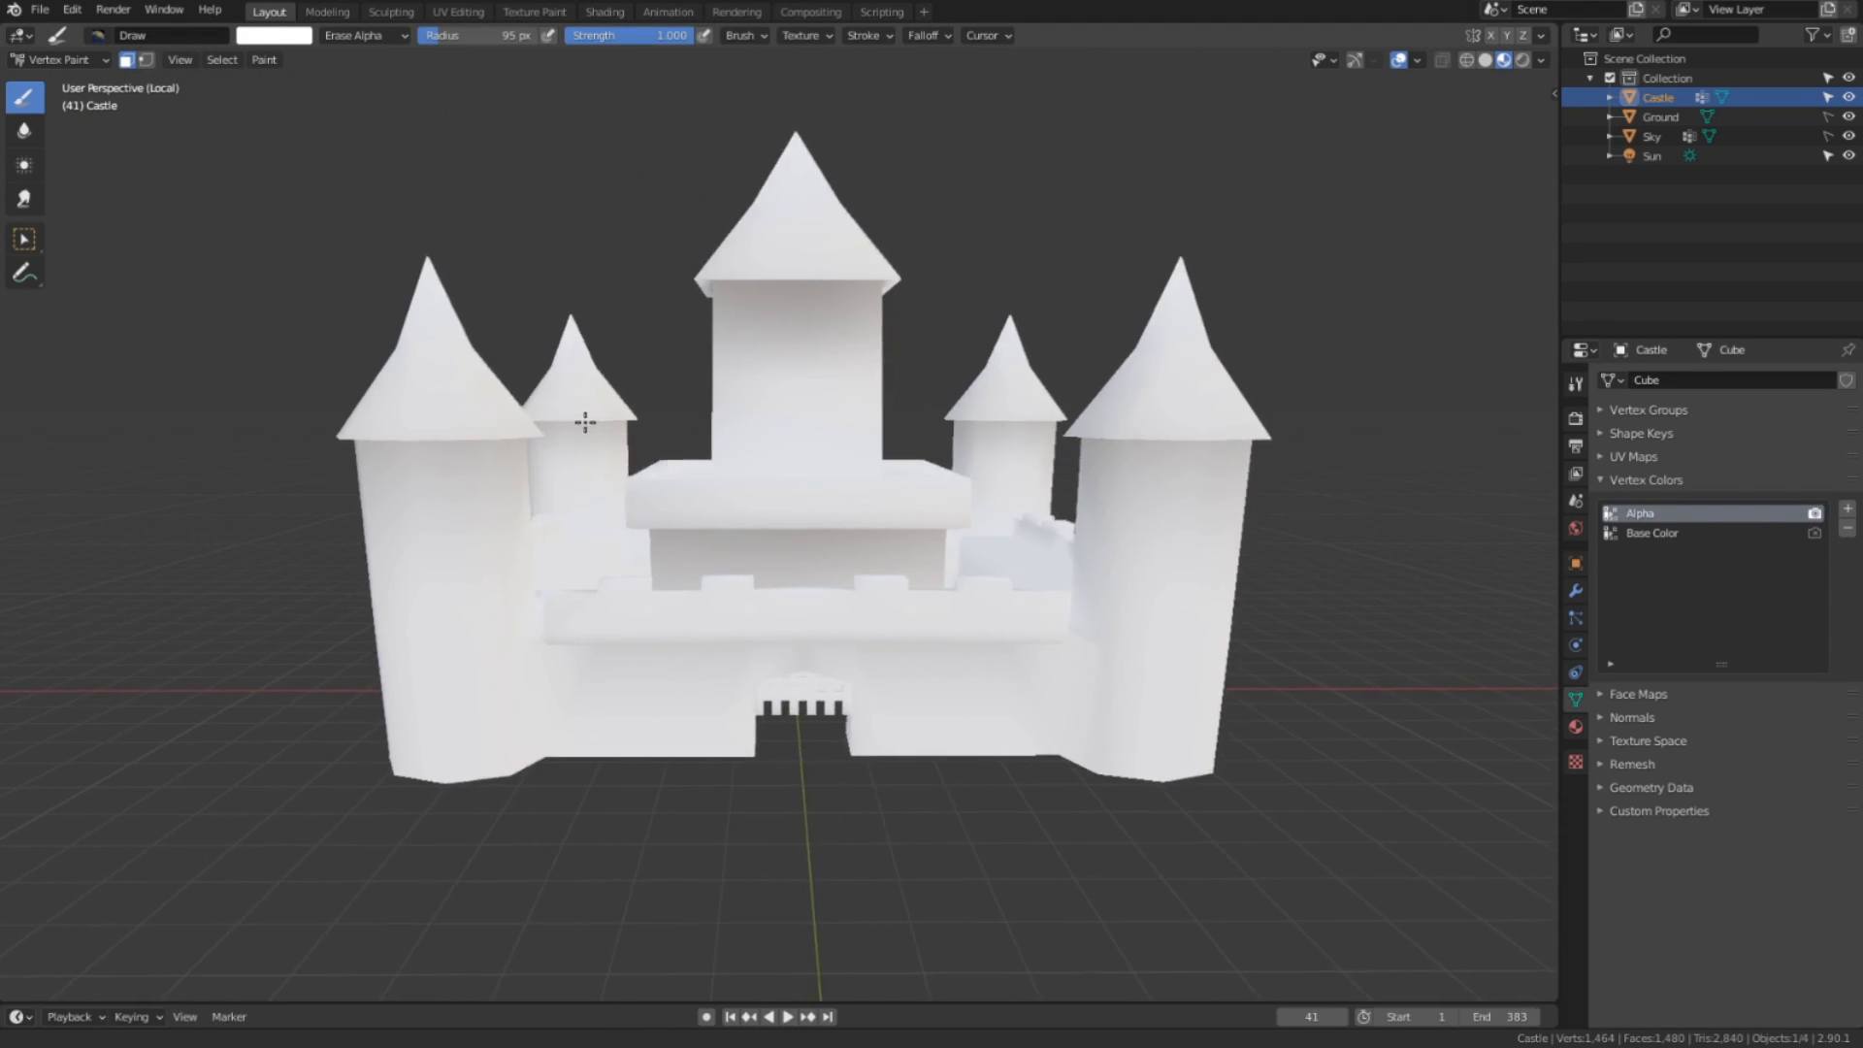
Convert the weight gradient into the Alpha layer's colors with Vertex Color from Weight, and inspect the fade around the castle's gate.
{"action": "left_click", "coordinate": [276, 63]}
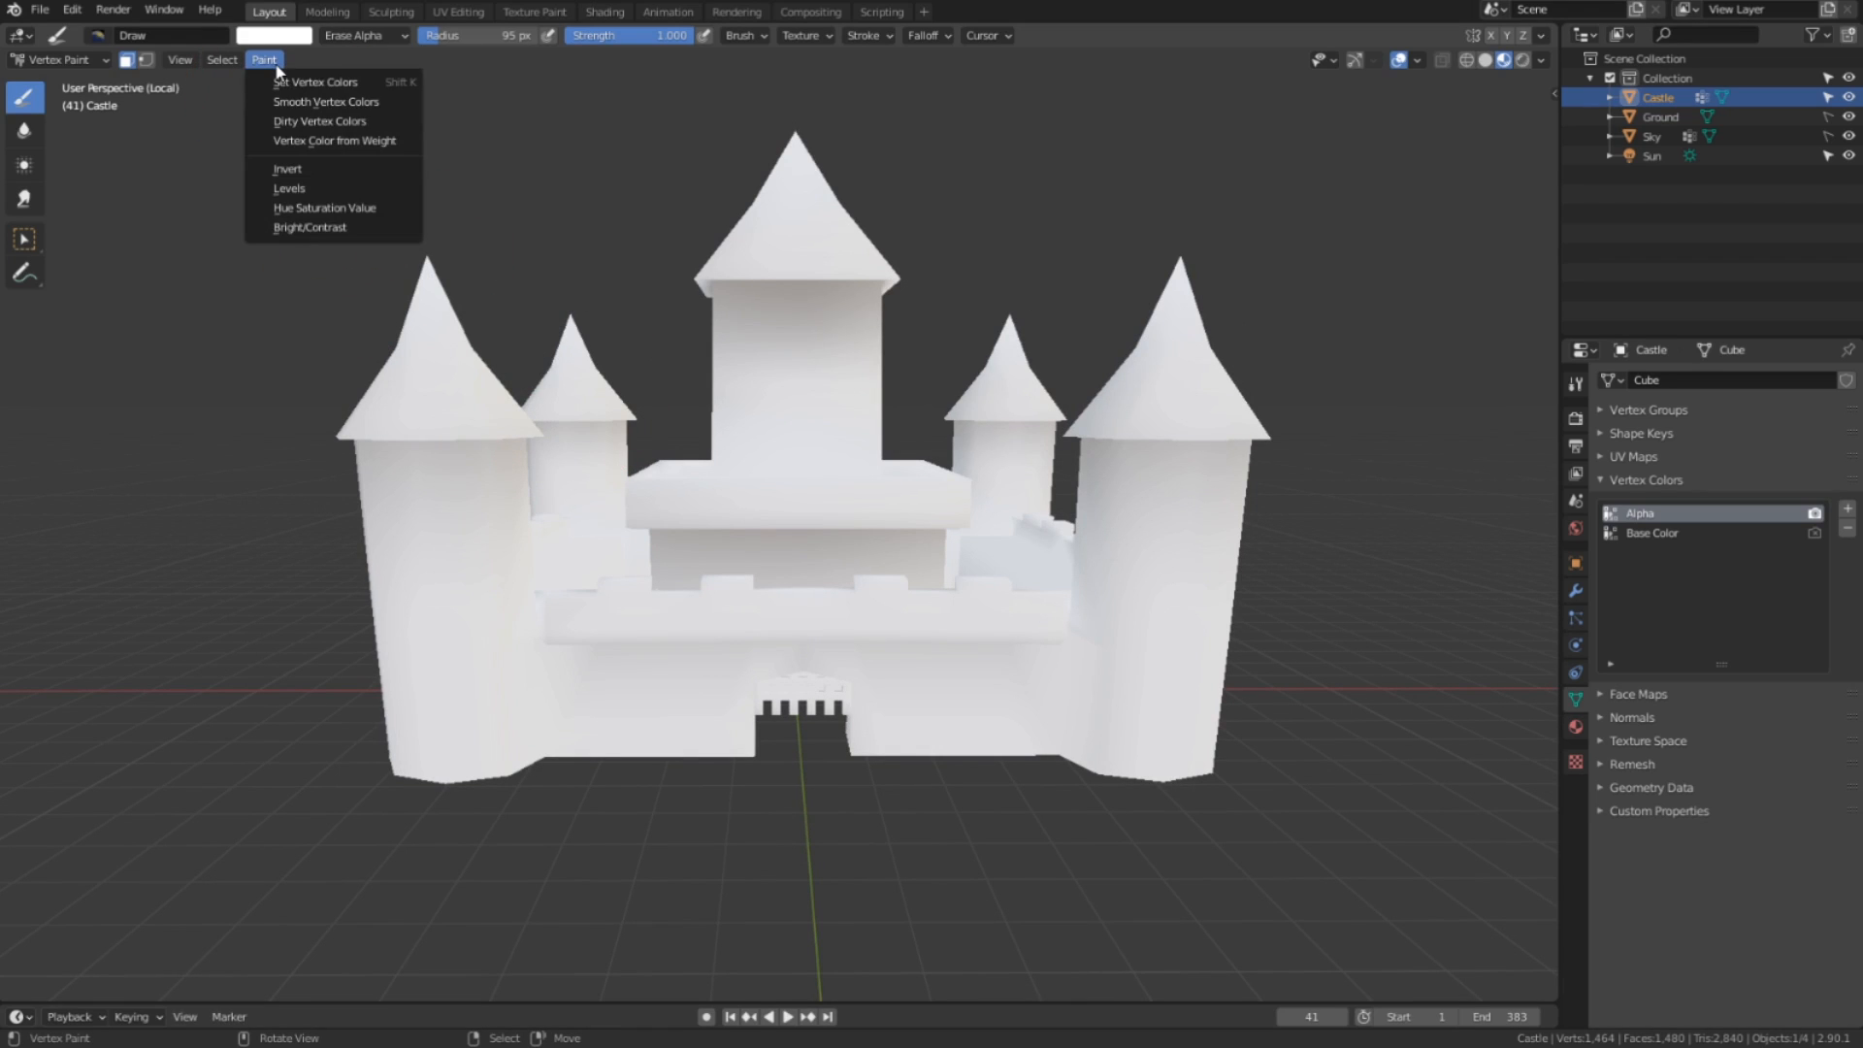
{"action": "left_click", "coordinate": [342, 143]}
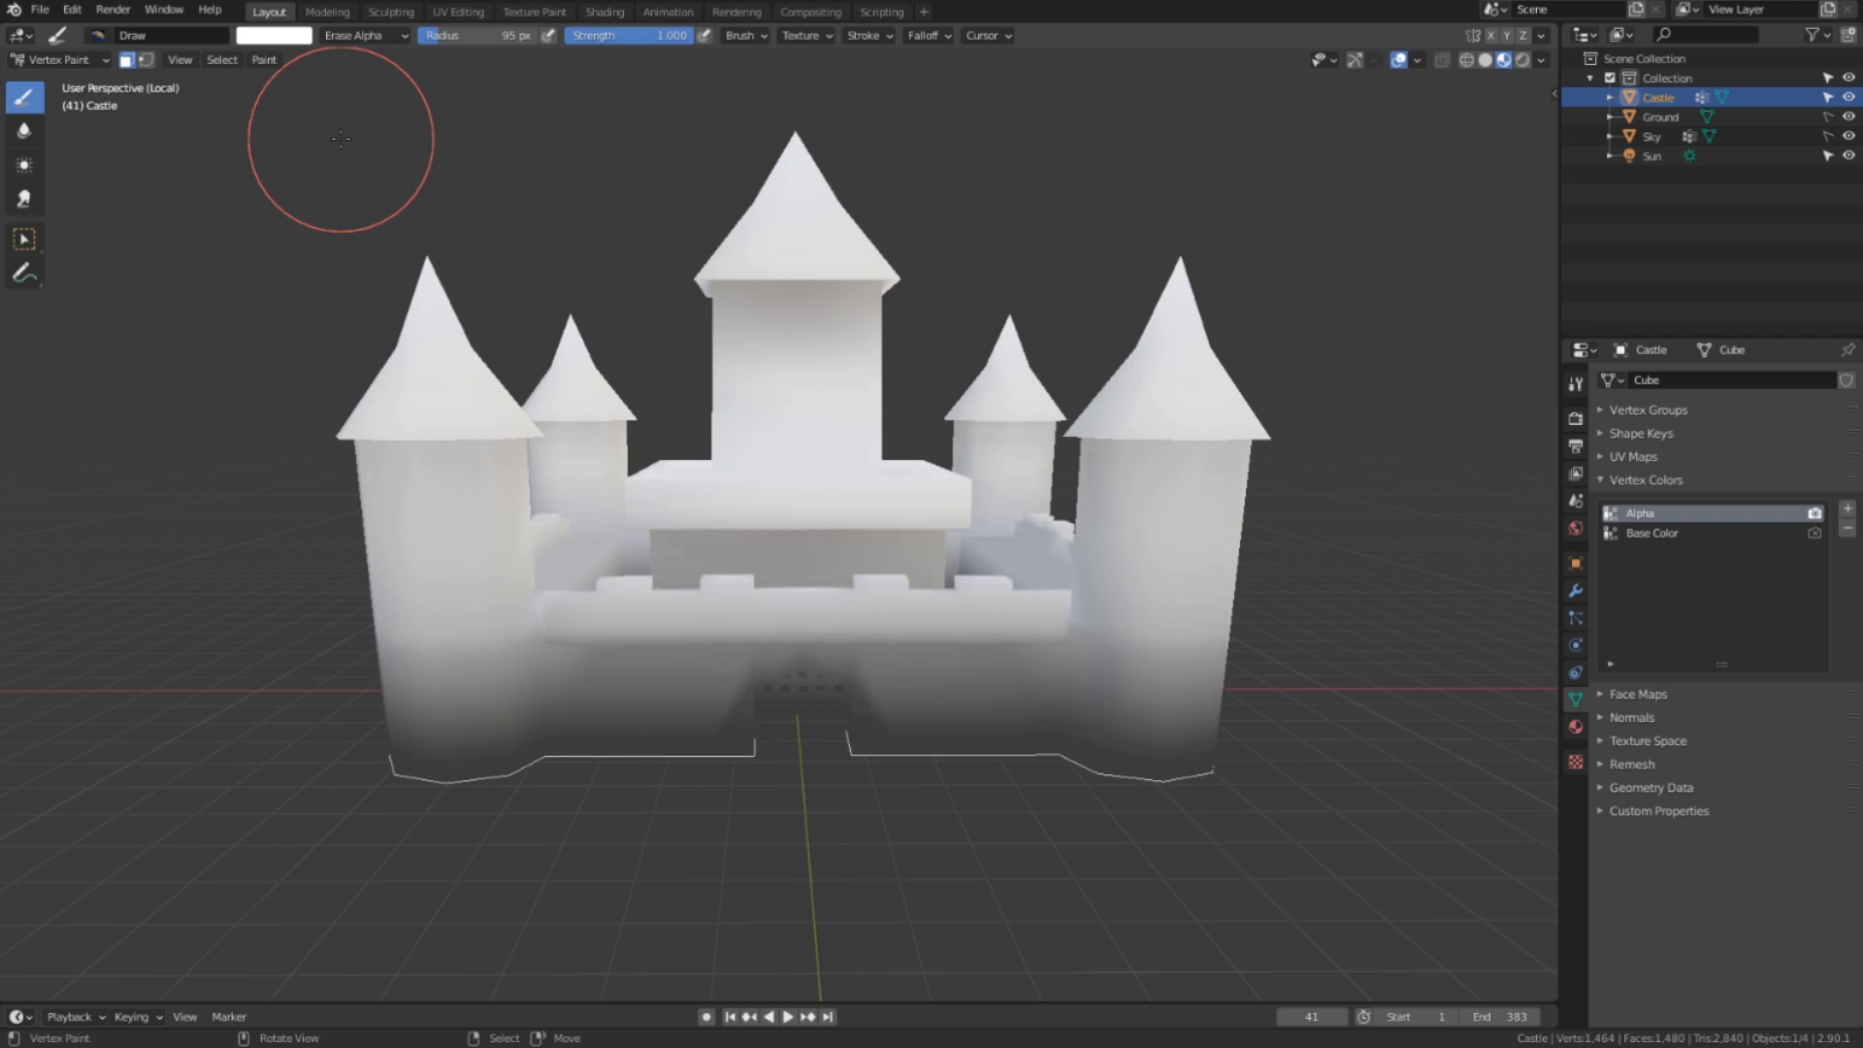
{"action": "middle_click_drag", "start_coordinate": [615, 484], "coordinate": [615, 337], "text": "shift"}
{"action": "scroll", "coordinate": [770, 612], "scroll_direction": "up", "scroll_amount": 5}
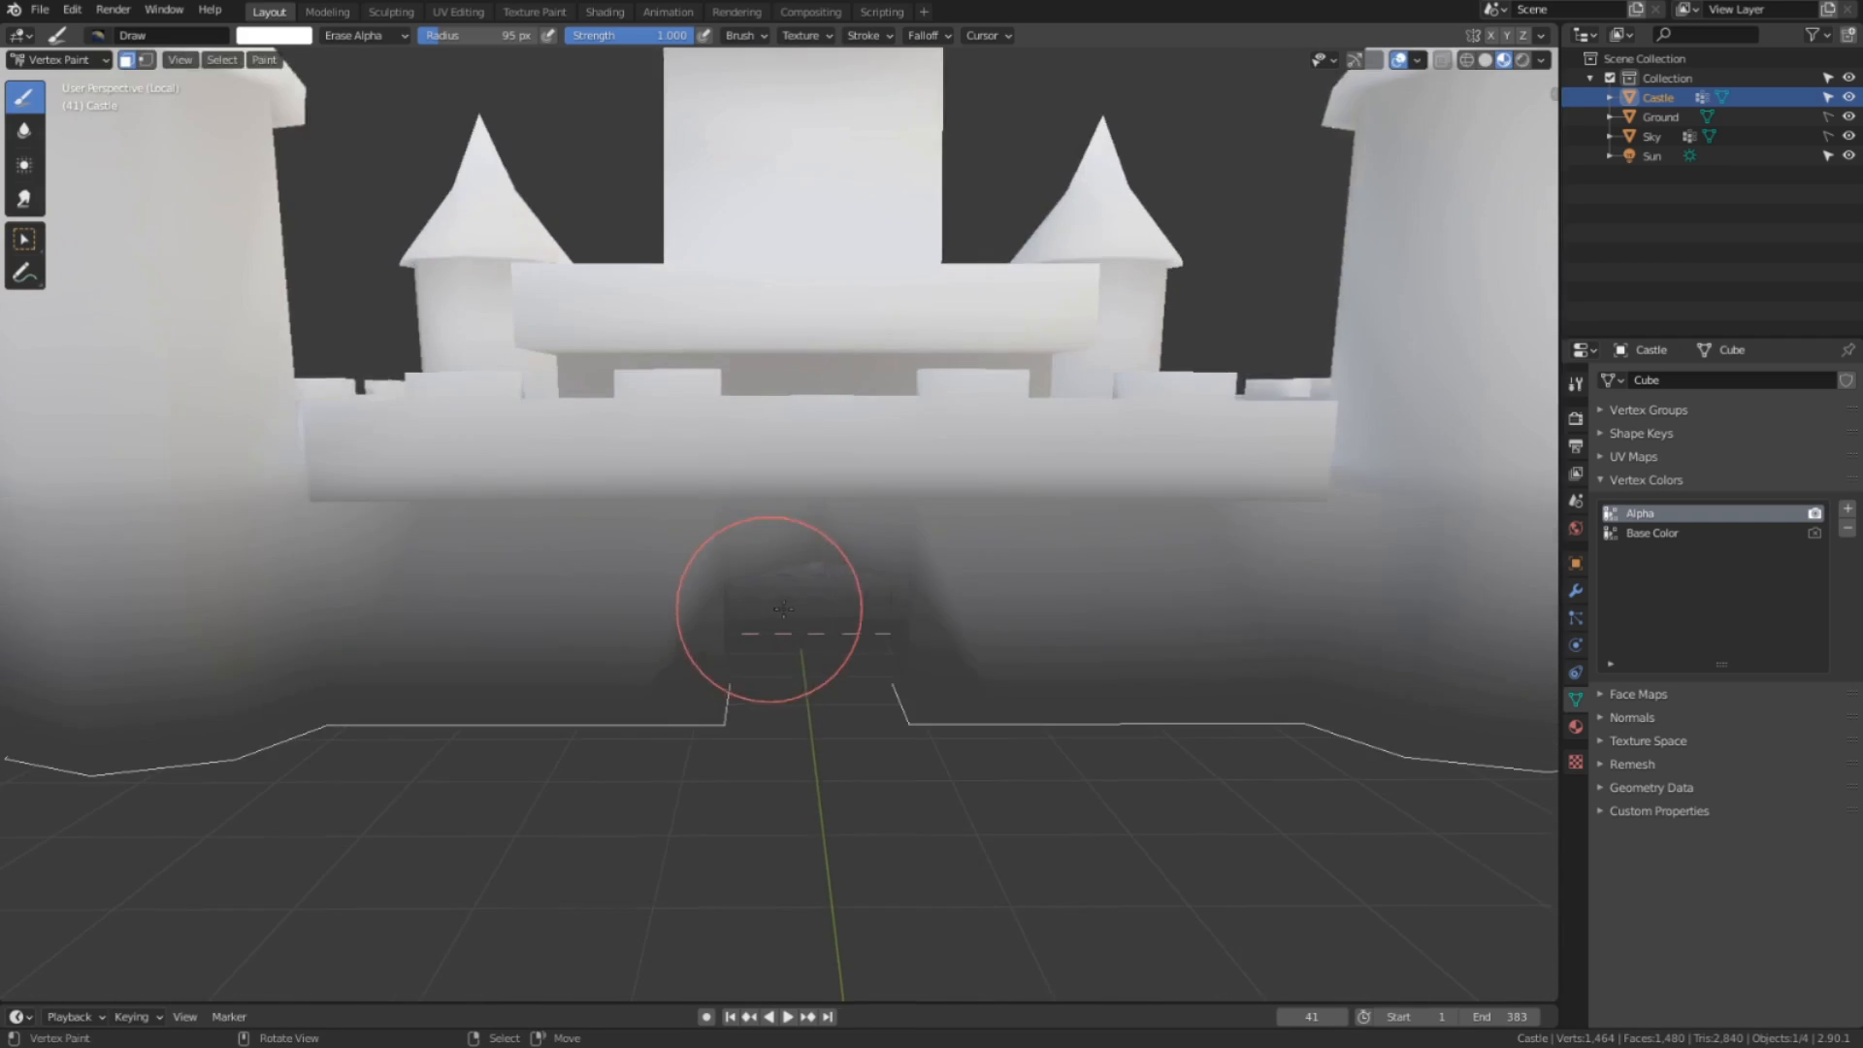
{"action": "middle_click_drag", "start_coordinate": [769, 611], "coordinate": [820, 575]}
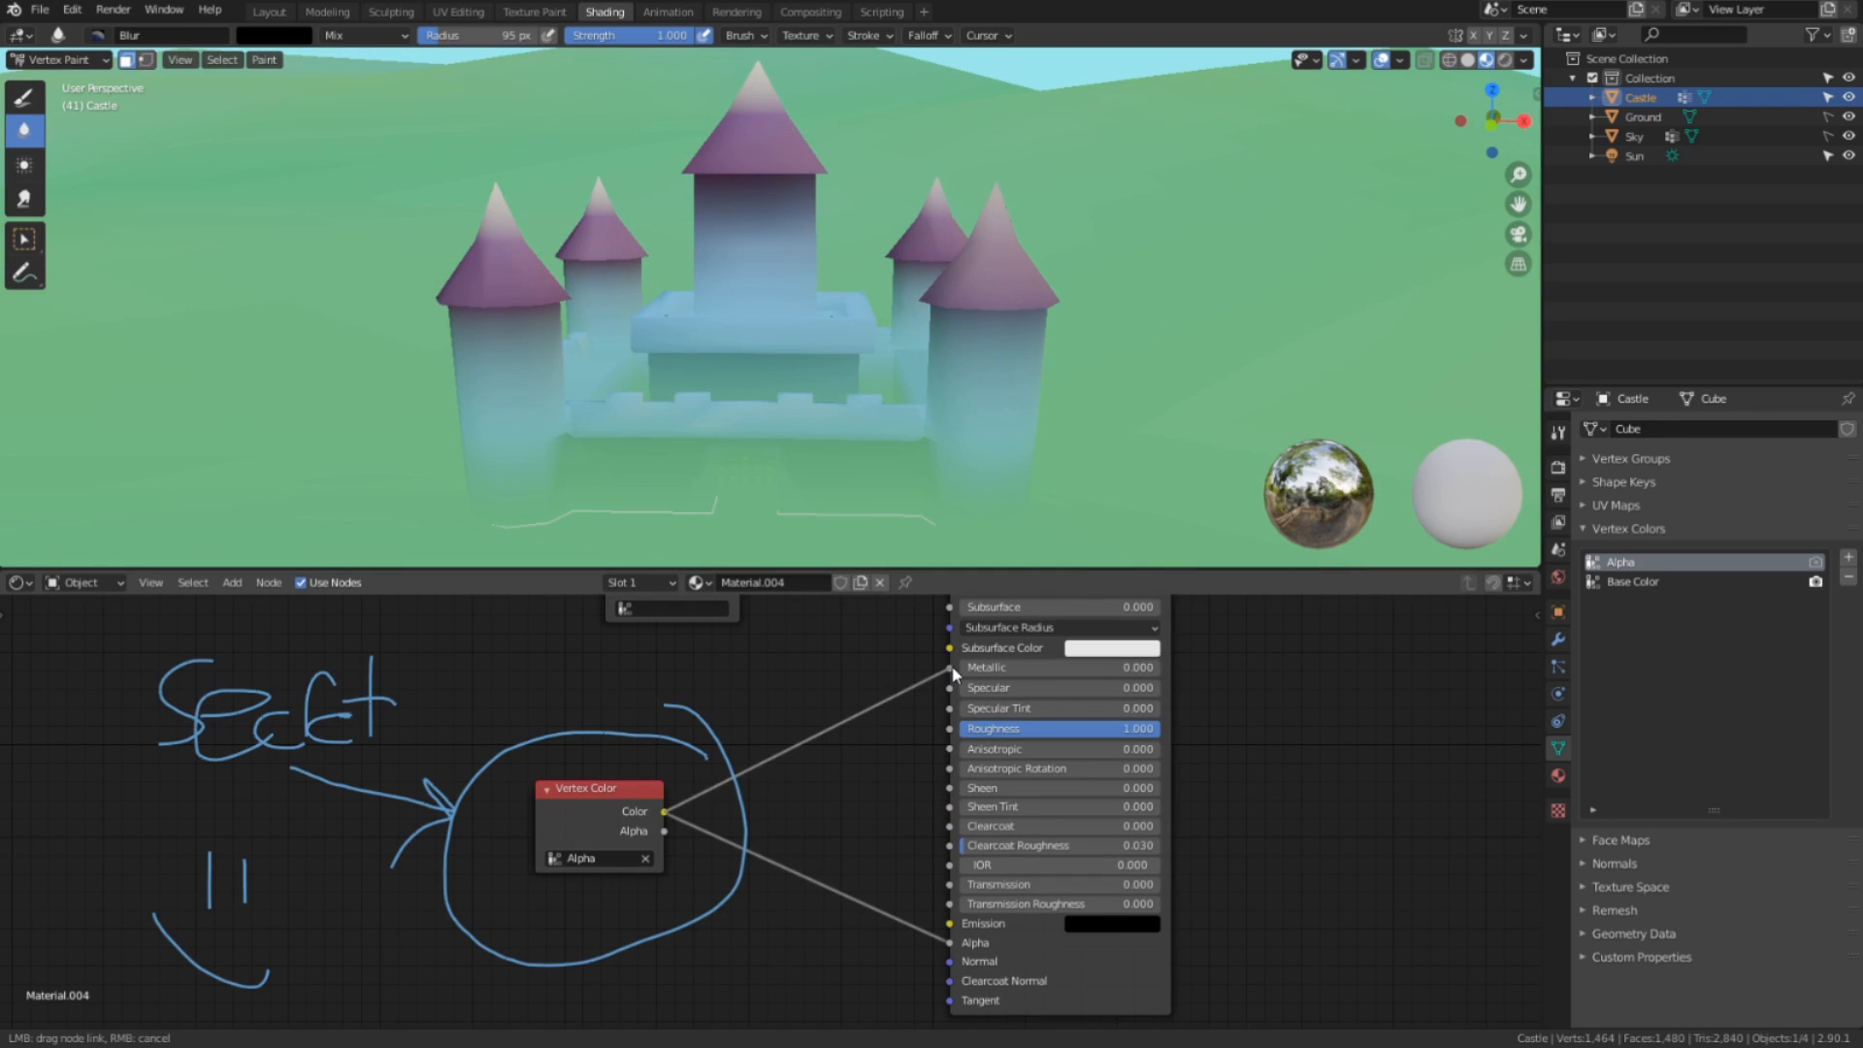
Link the Alpha Vertex Color node's Color output to the Principled BSDF's Metallic input and view the castle from the side.
{"action": "left_click_drag", "start_coordinate": [952, 669], "coordinate": [951, 669]}
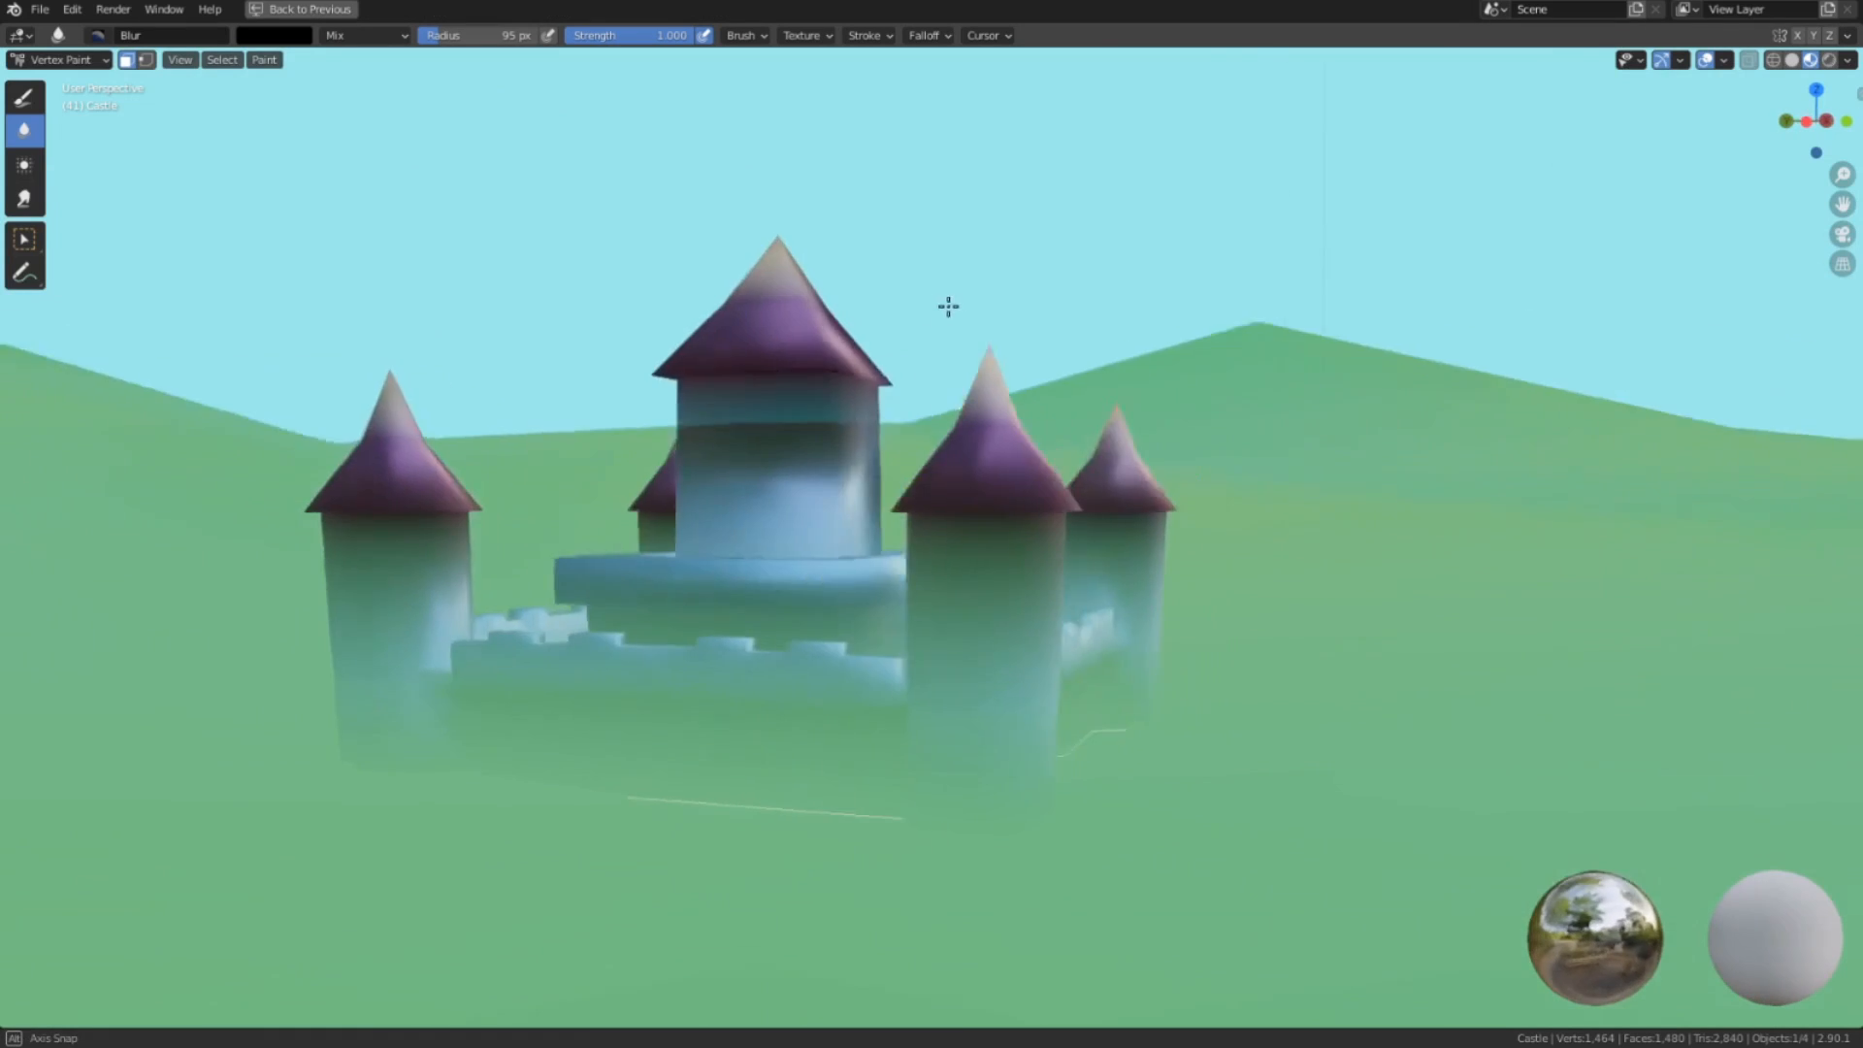
{"action": "mouse_move", "coordinate": [948, 307]}
{"action": "middle_mouse_down"}
{"action": "mouse_move", "coordinate": [1297, 358]}
{"action": "mouse_move", "coordinate": [1630, 358]}
{"action": "middle_mouse_up"}
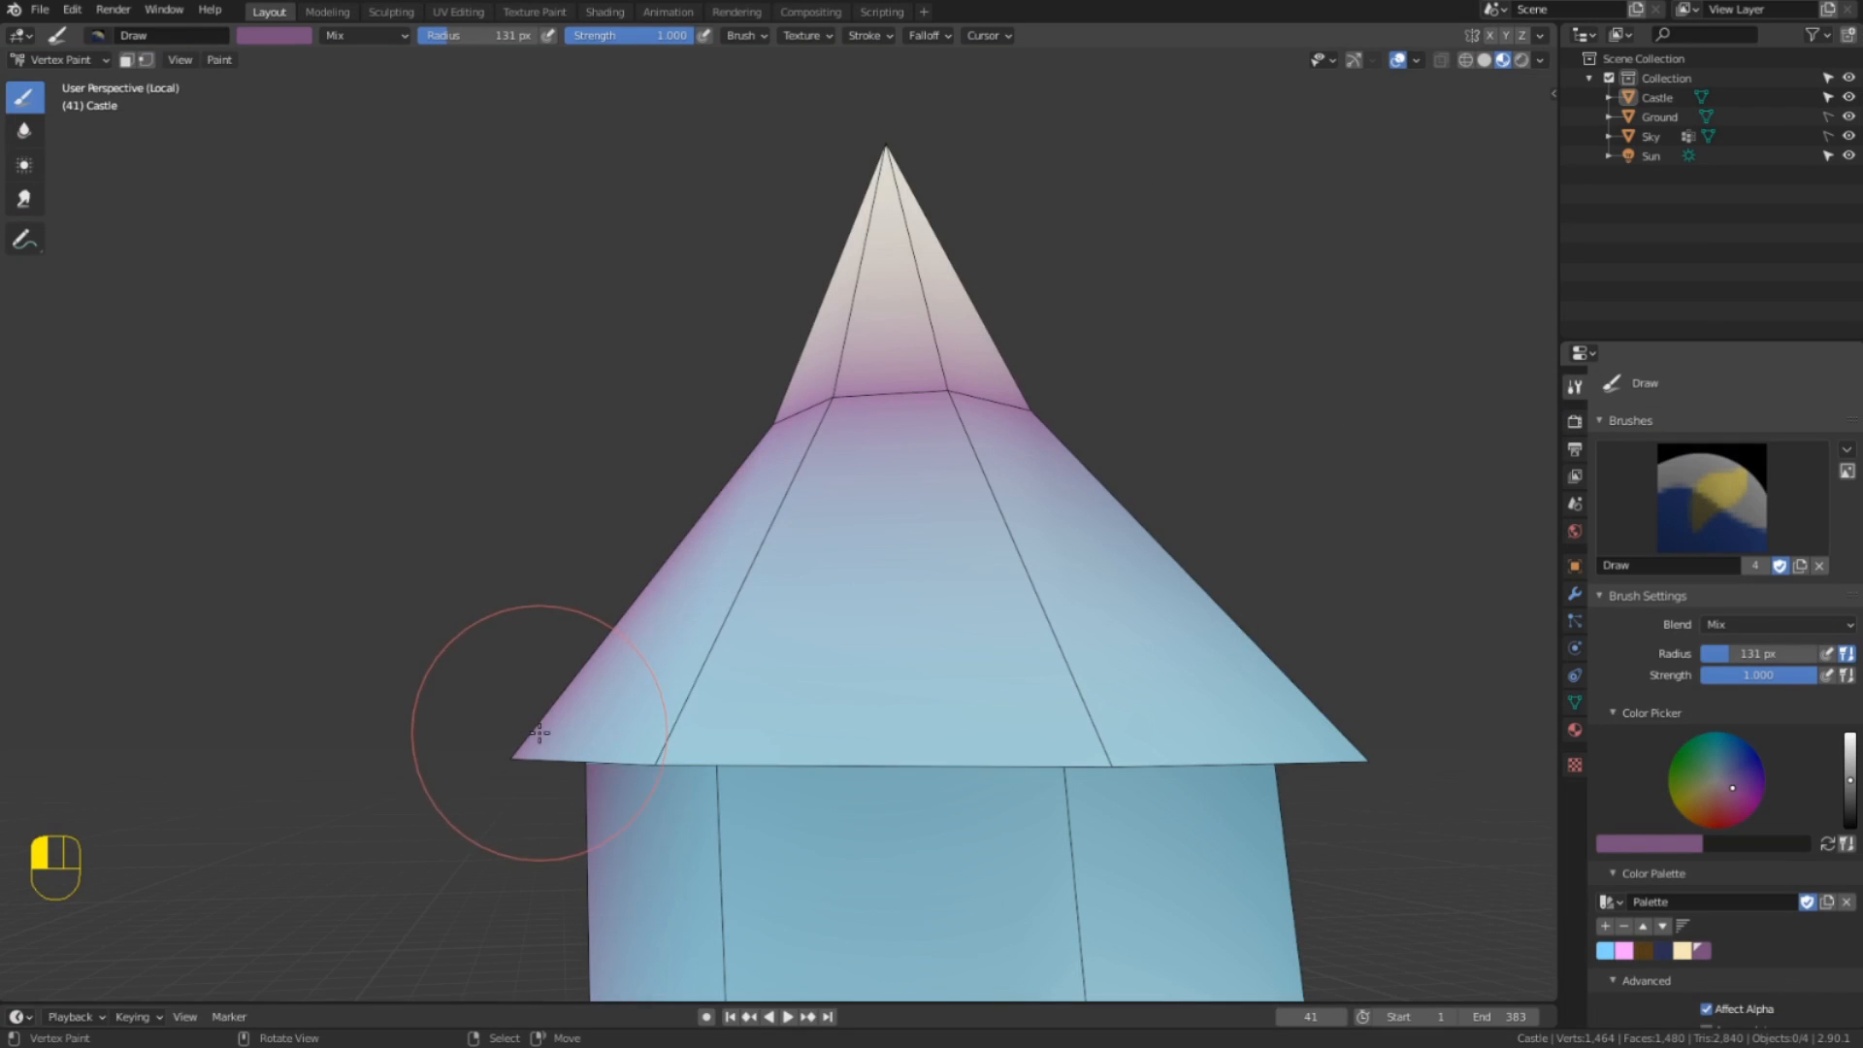
Paint the tower roof's lower faces purple with the Draw brush at a 131 px radius and strength 1.000.
{"action": "left_click_drag", "start_coordinate": [520, 728], "coordinate": [907, 742]}
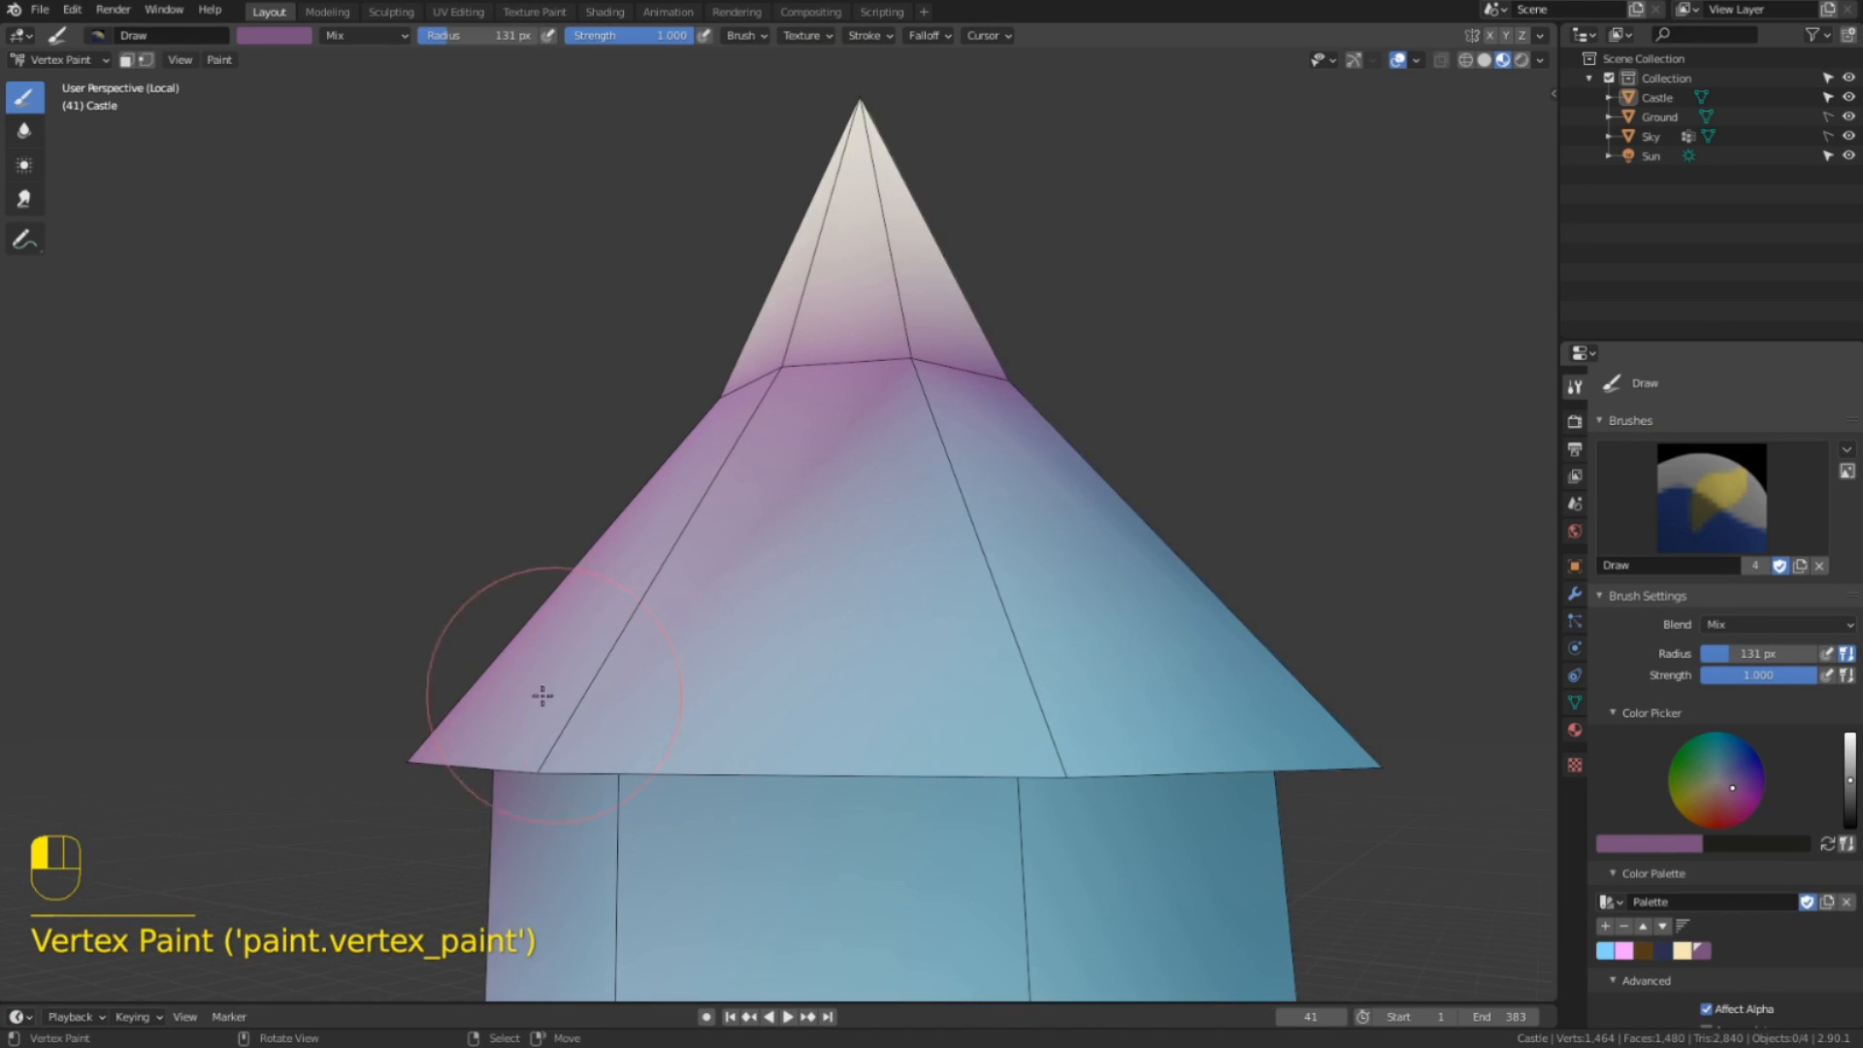
{"action": "mouse_move", "coordinate": [540, 695]}
{"action": "left_mouse_down"}
{"action": "mouse_move", "coordinate": [1010, 769]}
{"action": "mouse_move", "coordinate": [964, 753]}
{"action": "left_mouse_up"}
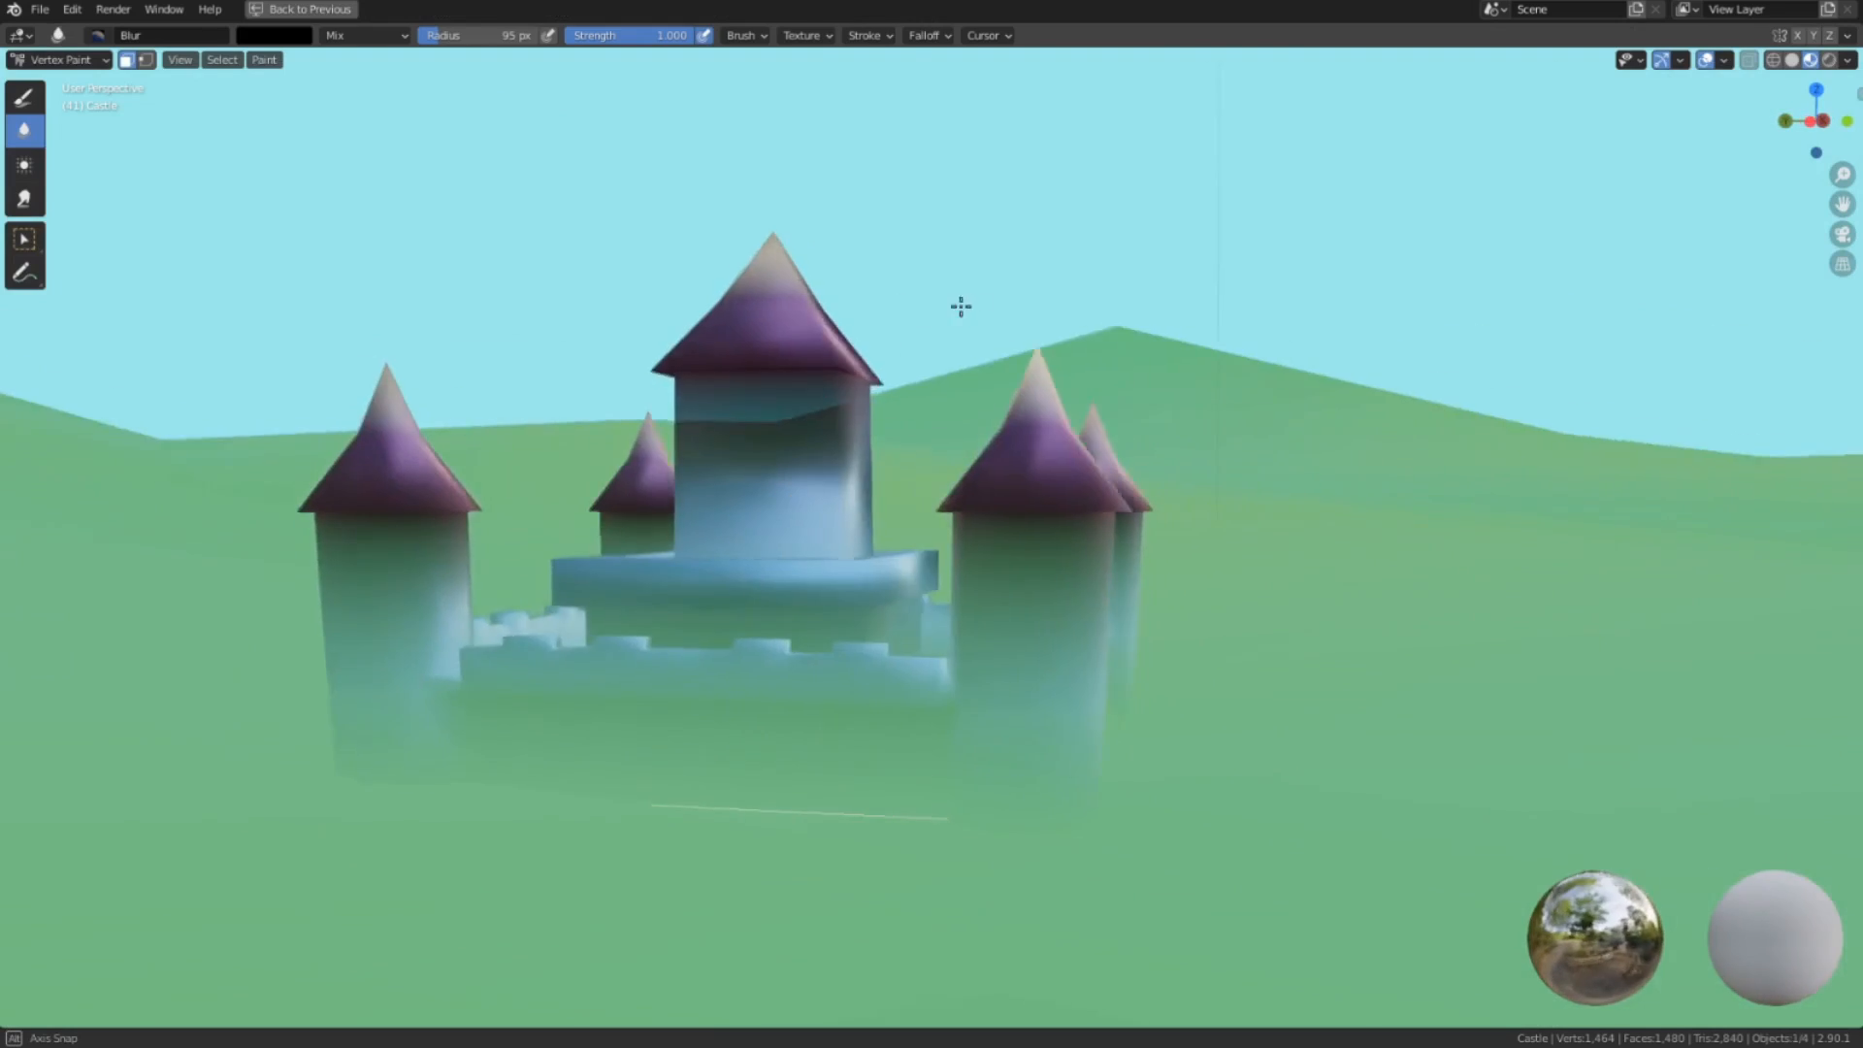
Examine the finished castle in its landscape and the UV-test-textured objects on the wooden table from several angles.
{"action": "mouse_move", "coordinate": [961, 304]}
{"action": "middle_mouse_down"}
{"action": "mouse_move", "coordinate": [1162, 349]}
{"action": "mouse_move", "coordinate": [1655, 362]}
{"action": "middle_mouse_up"}
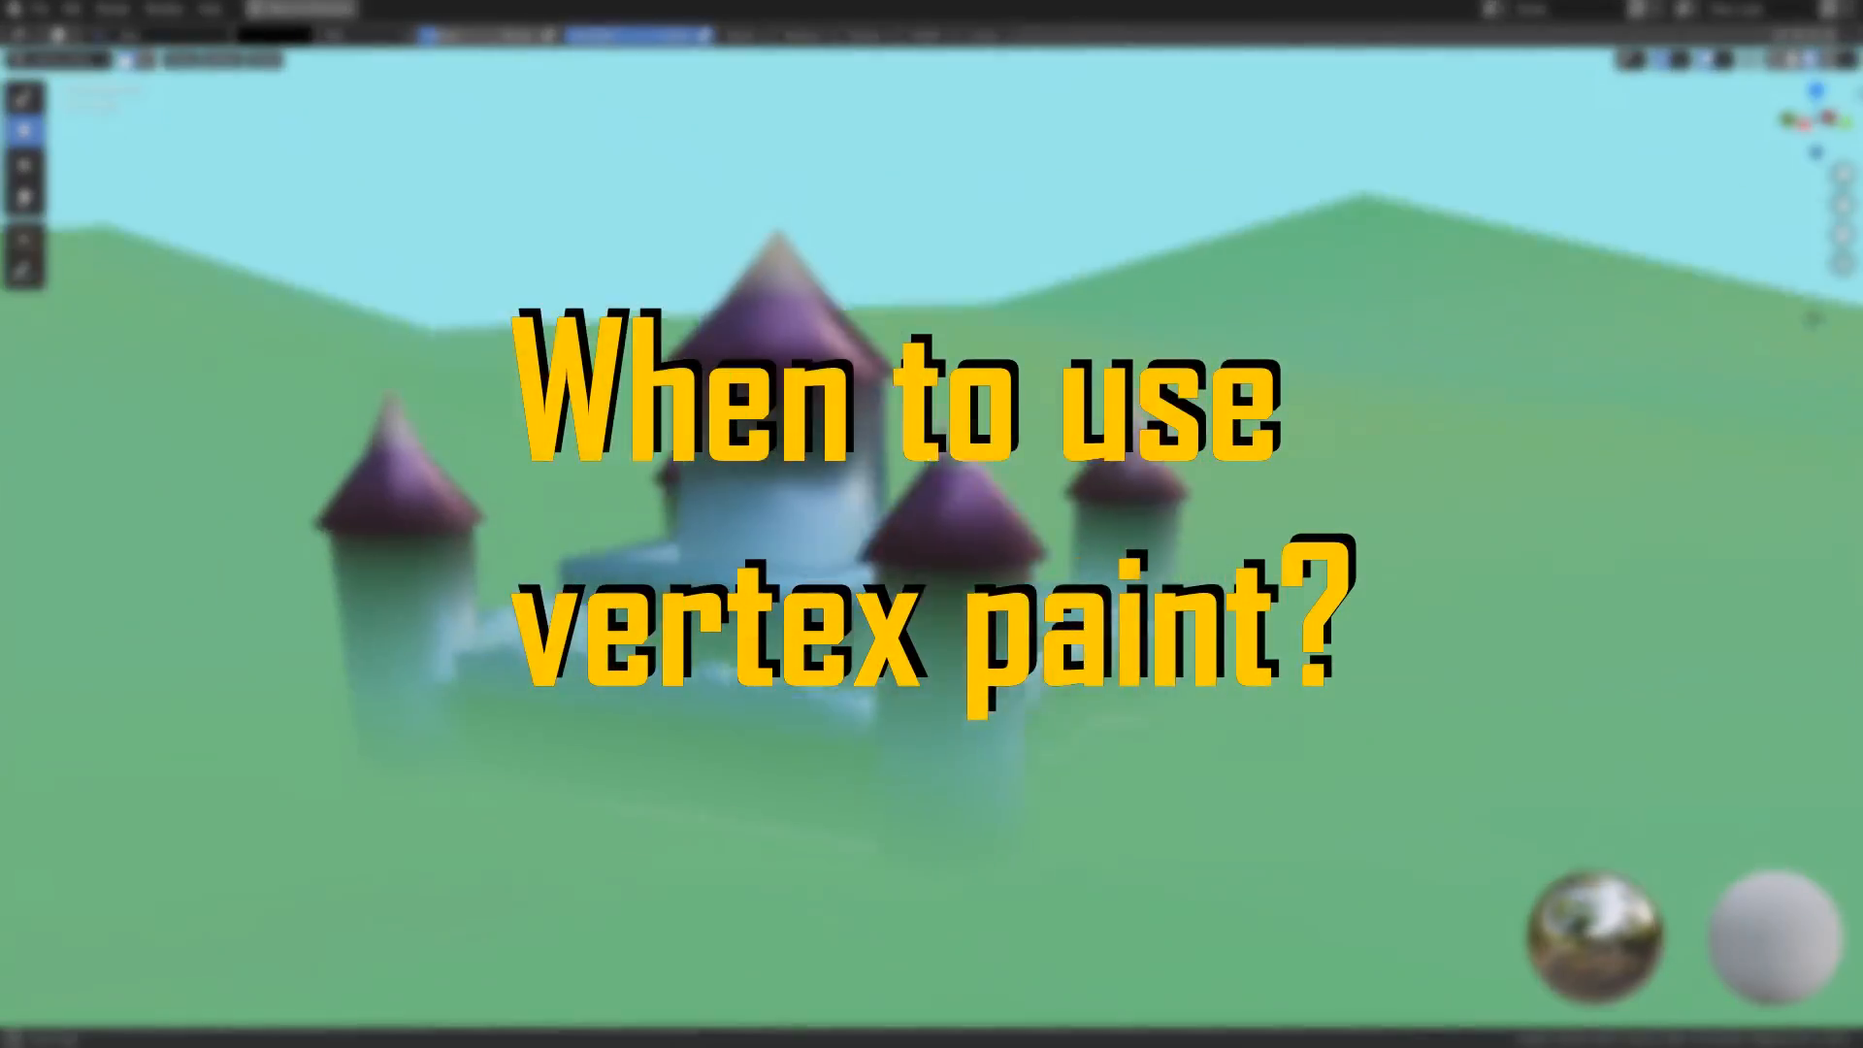
{"action": "middle_click_drag", "start_coordinate": [1813, 318], "coordinate": [357, 373]}
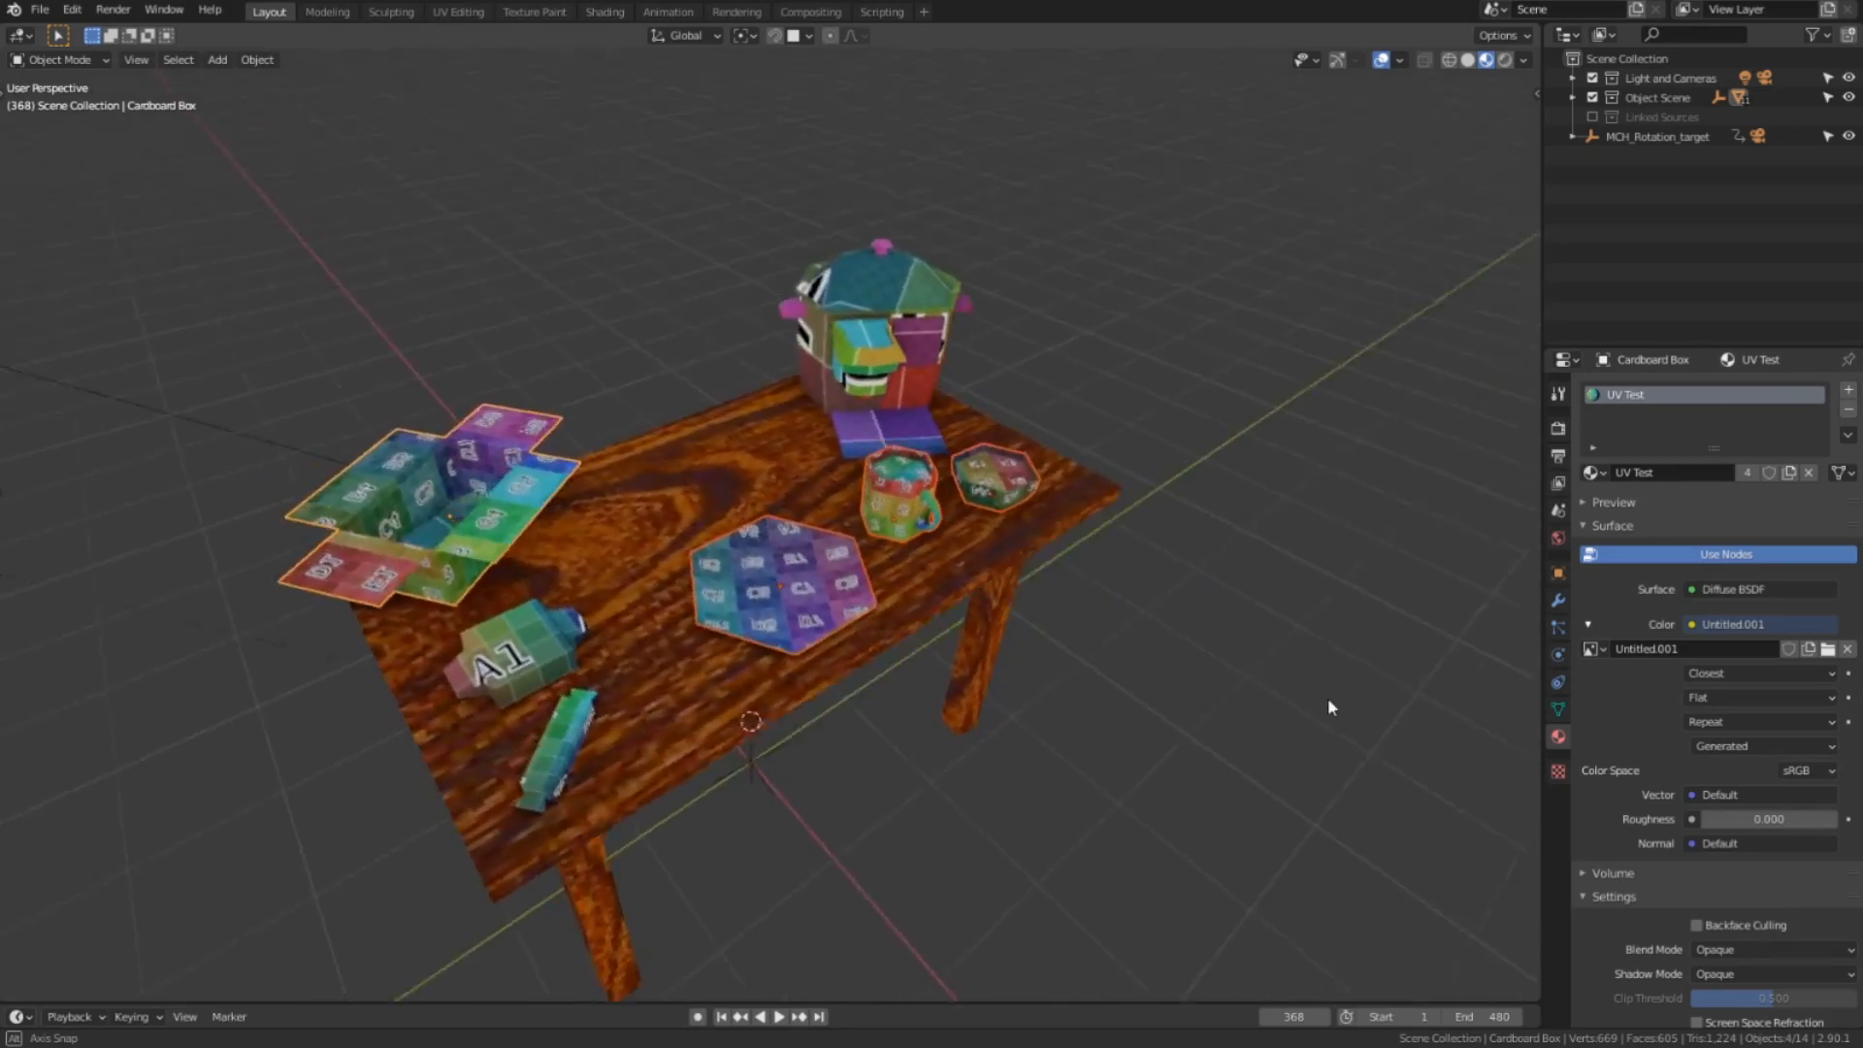
{"action": "middle_click_drag", "start_coordinate": [1328, 697], "coordinate": [1173, 706]}
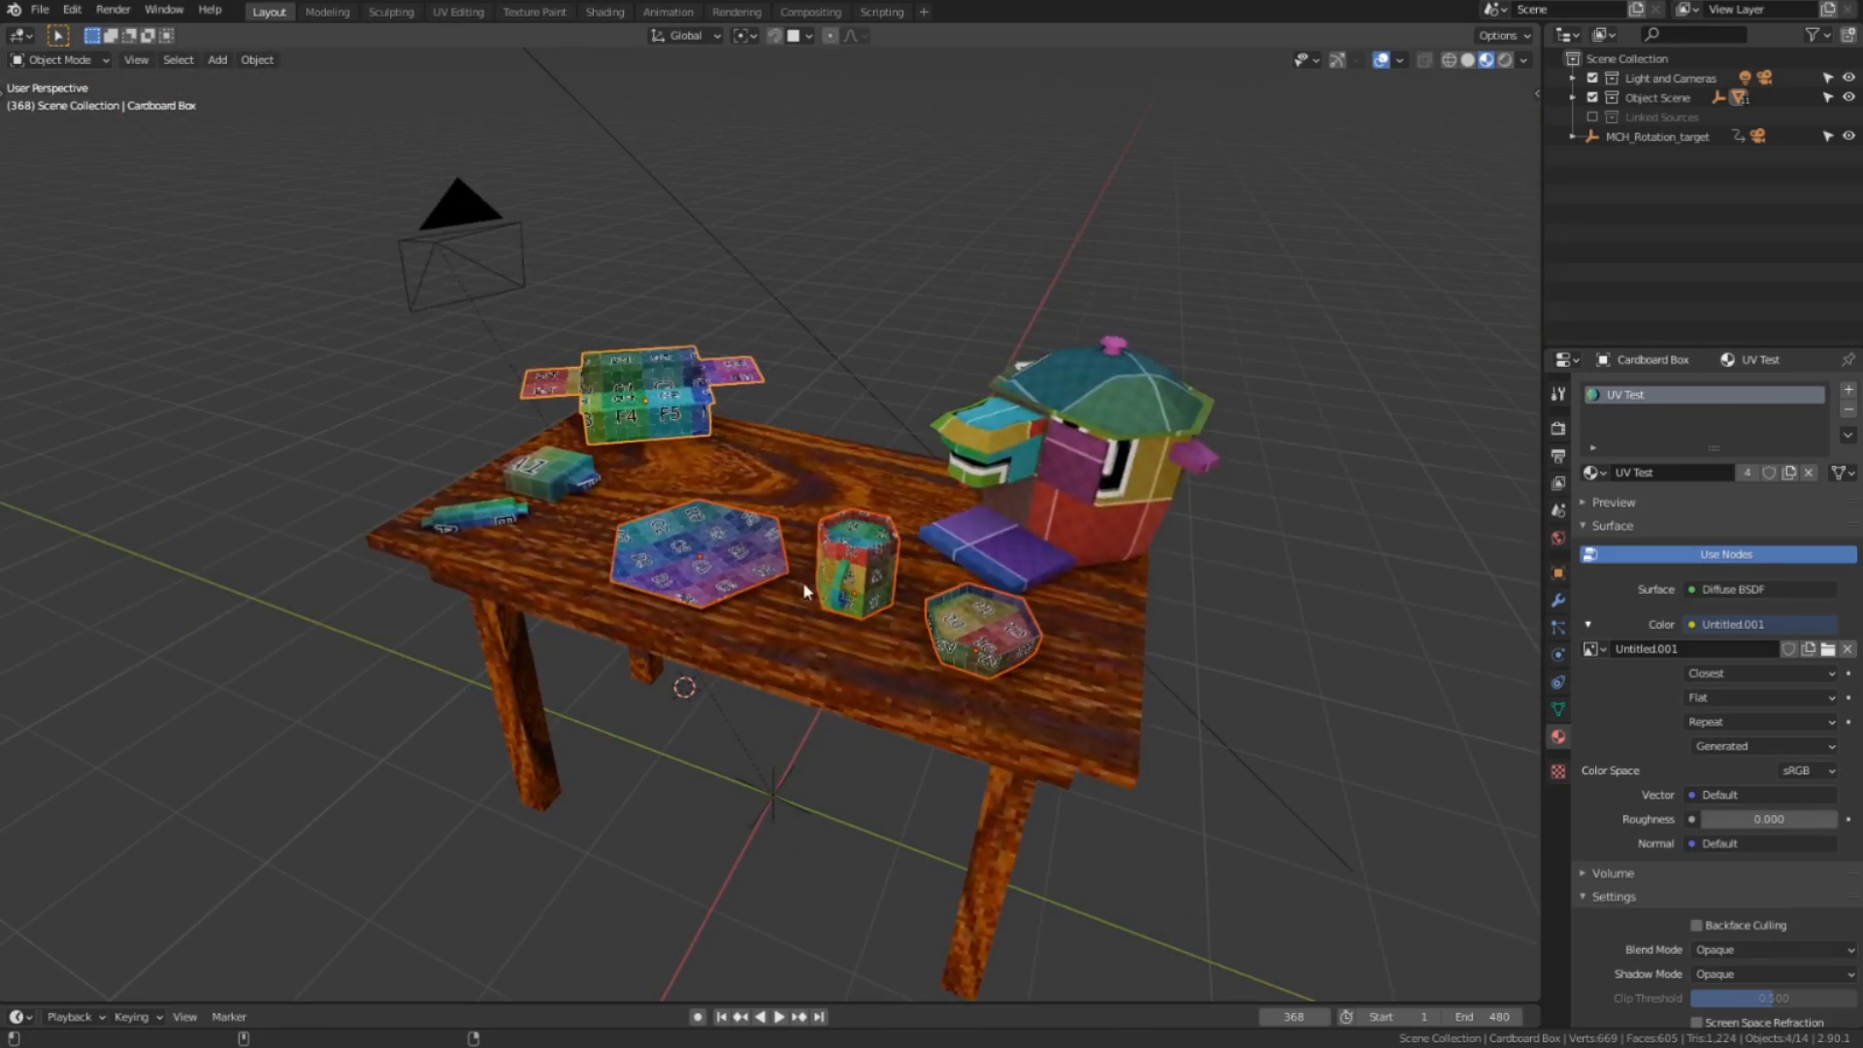
{"action": "scroll", "coordinate": [812, 606], "scroll_direction": "up", "scroll_amount": 6}
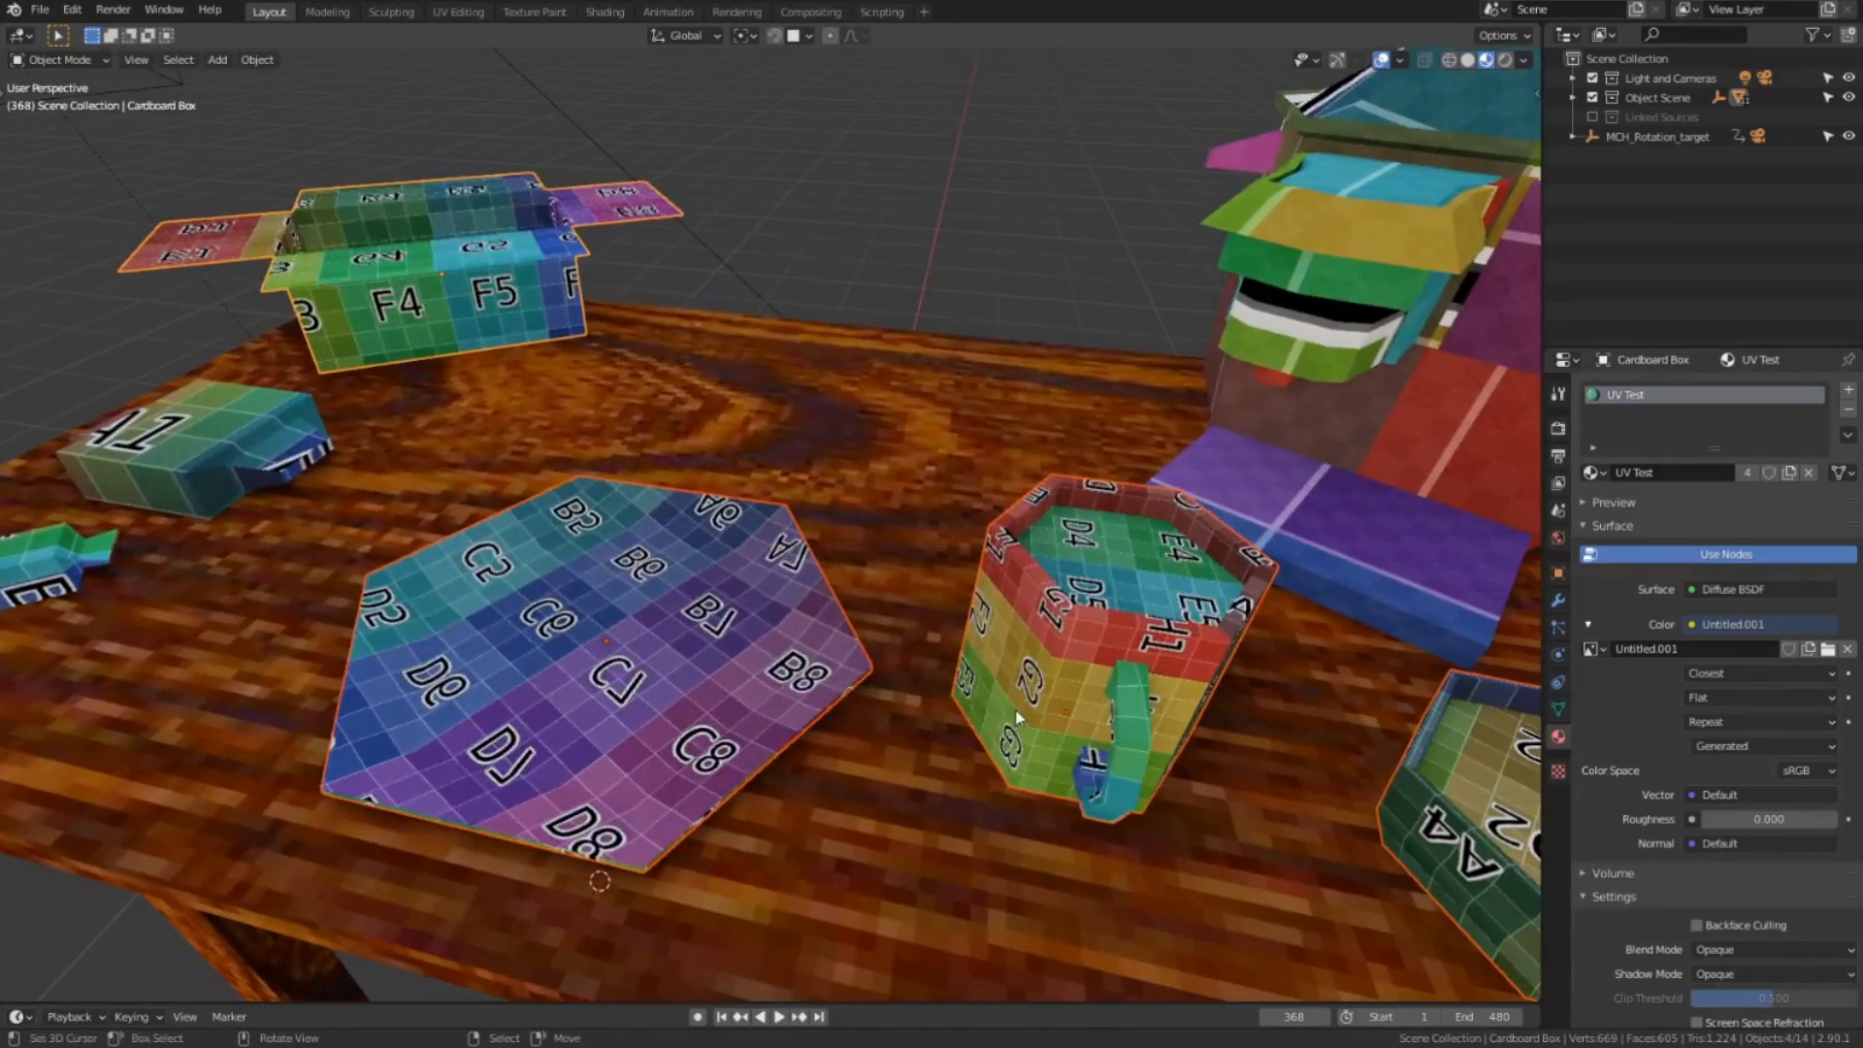
{"action": "middle_click_drag", "start_coordinate": [1017, 718], "coordinate": [1090, 633]}
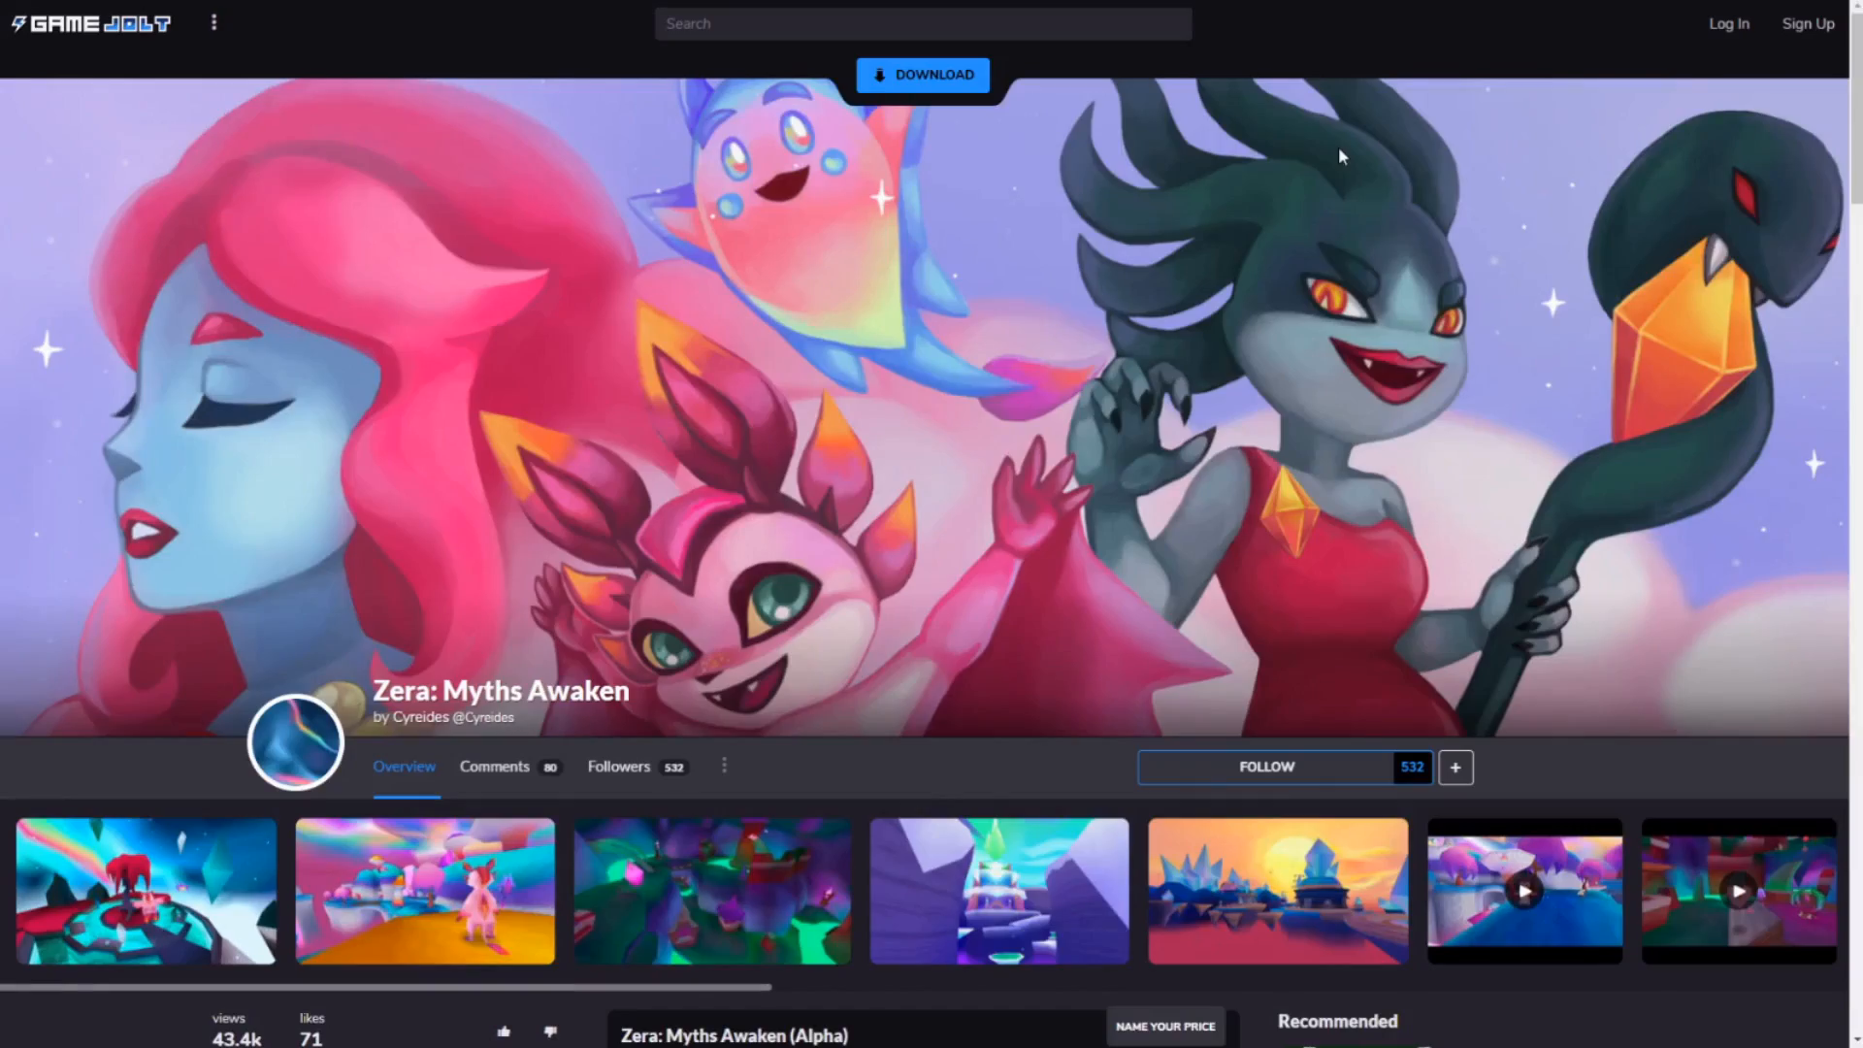
Switch to the Zera: Myths Awaken page on Game Jolt and look through its screenshots, downloads and posts.
{"action": "scroll", "coordinate": [1339, 153], "scroll_direction": "down", "scroll_amount": 3}
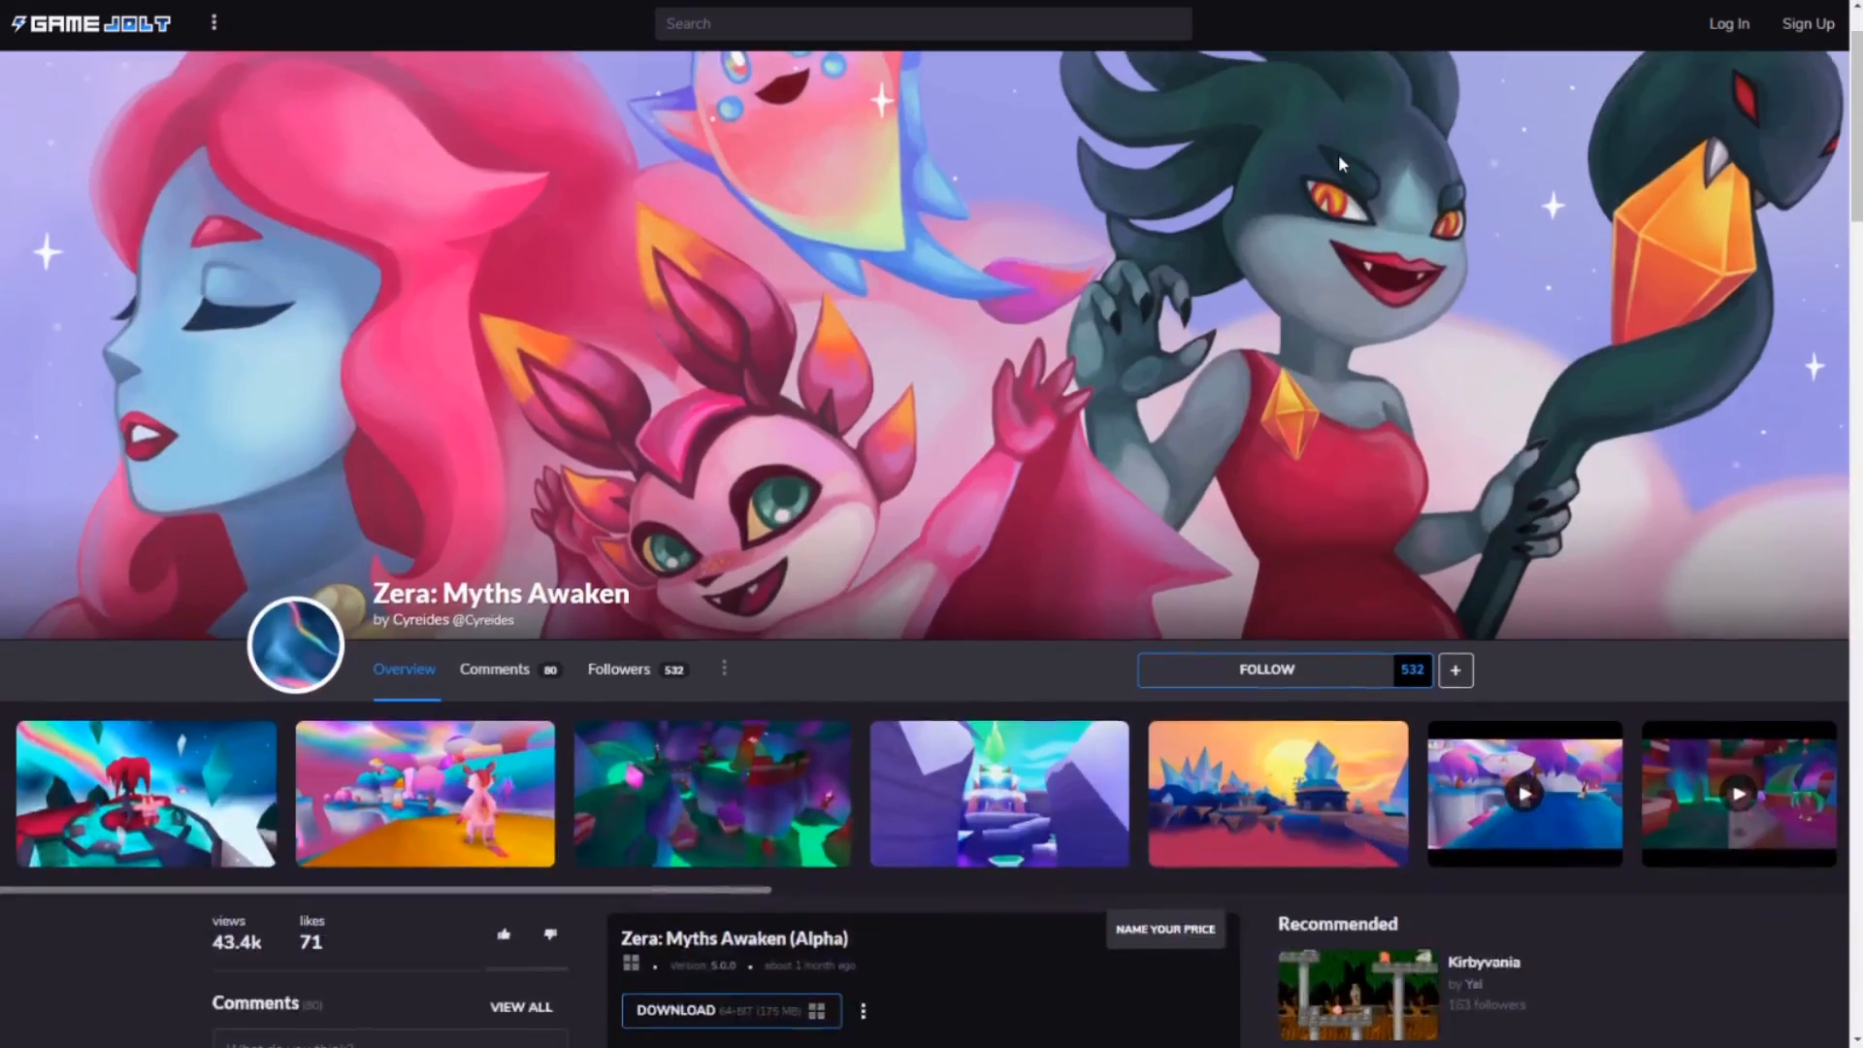
{"action": "scroll", "coordinate": [1340, 163], "scroll_direction": "down", "scroll_amount": 4}
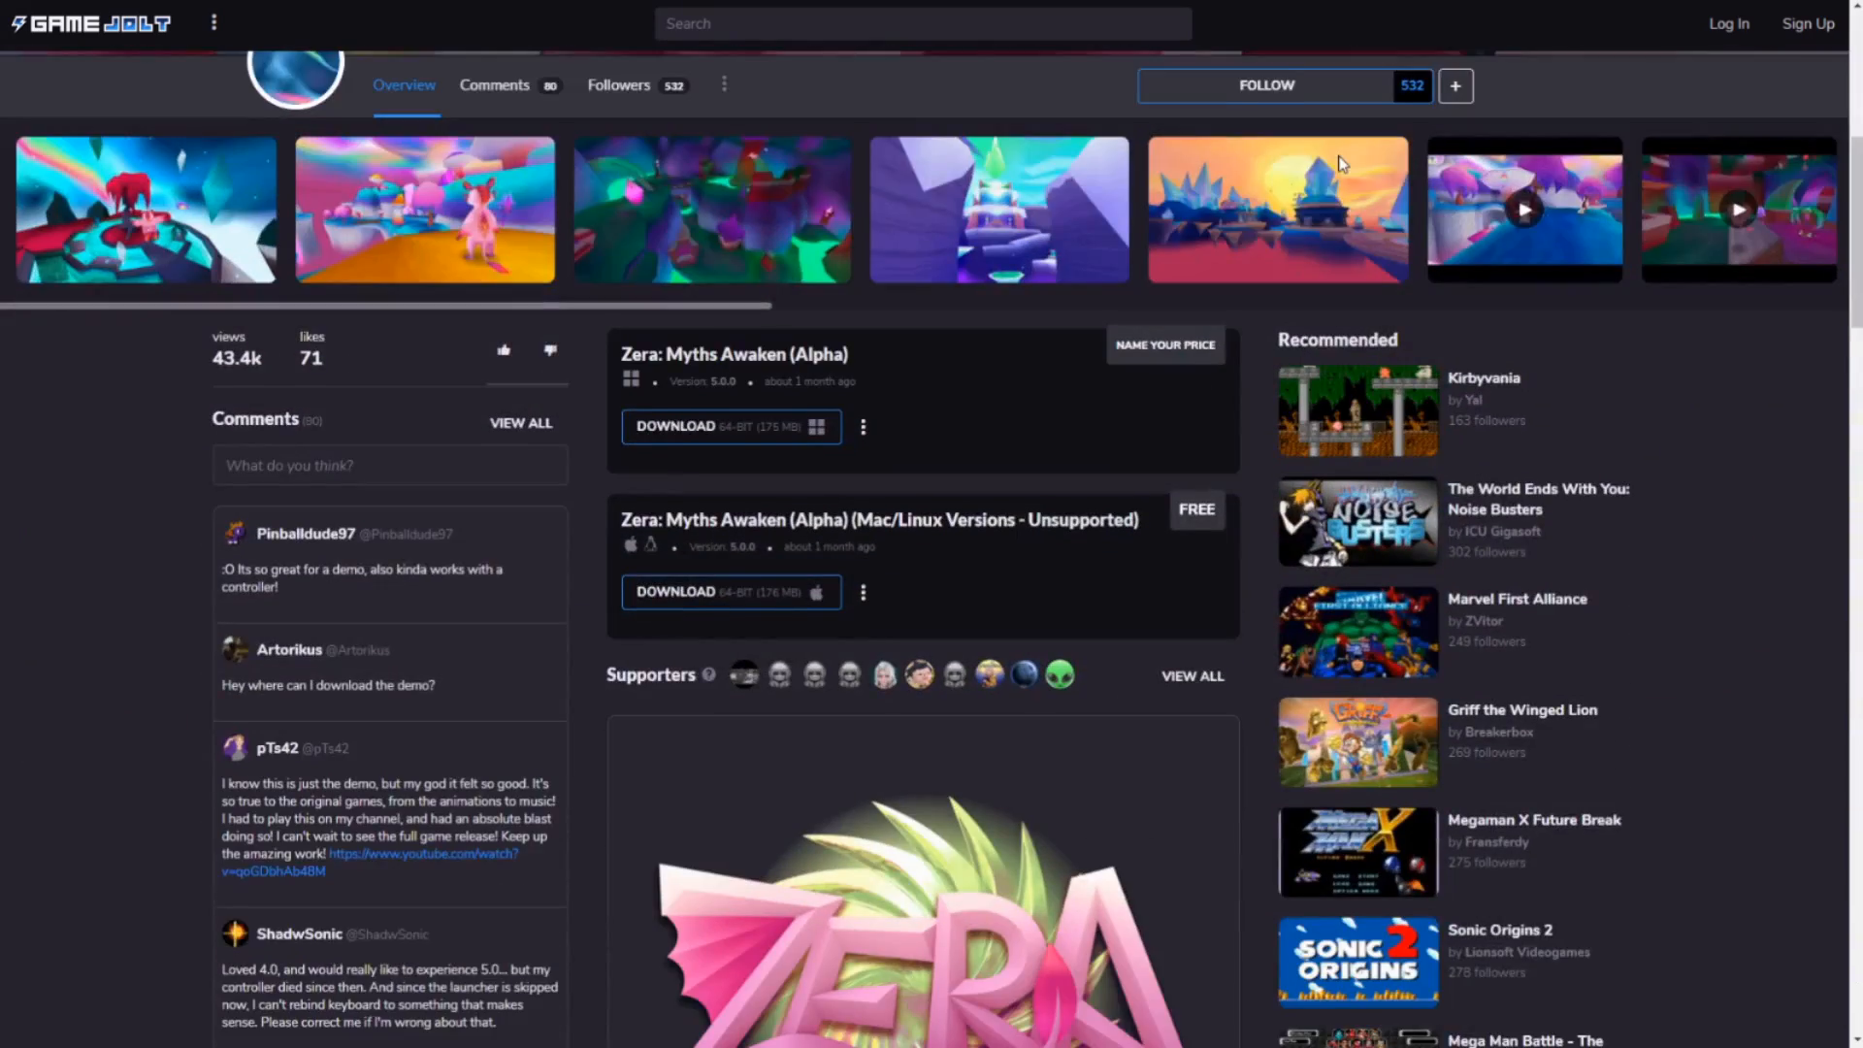
{"action": "scroll", "coordinate": [1340, 163], "scroll_direction": "down", "scroll_amount": 6}
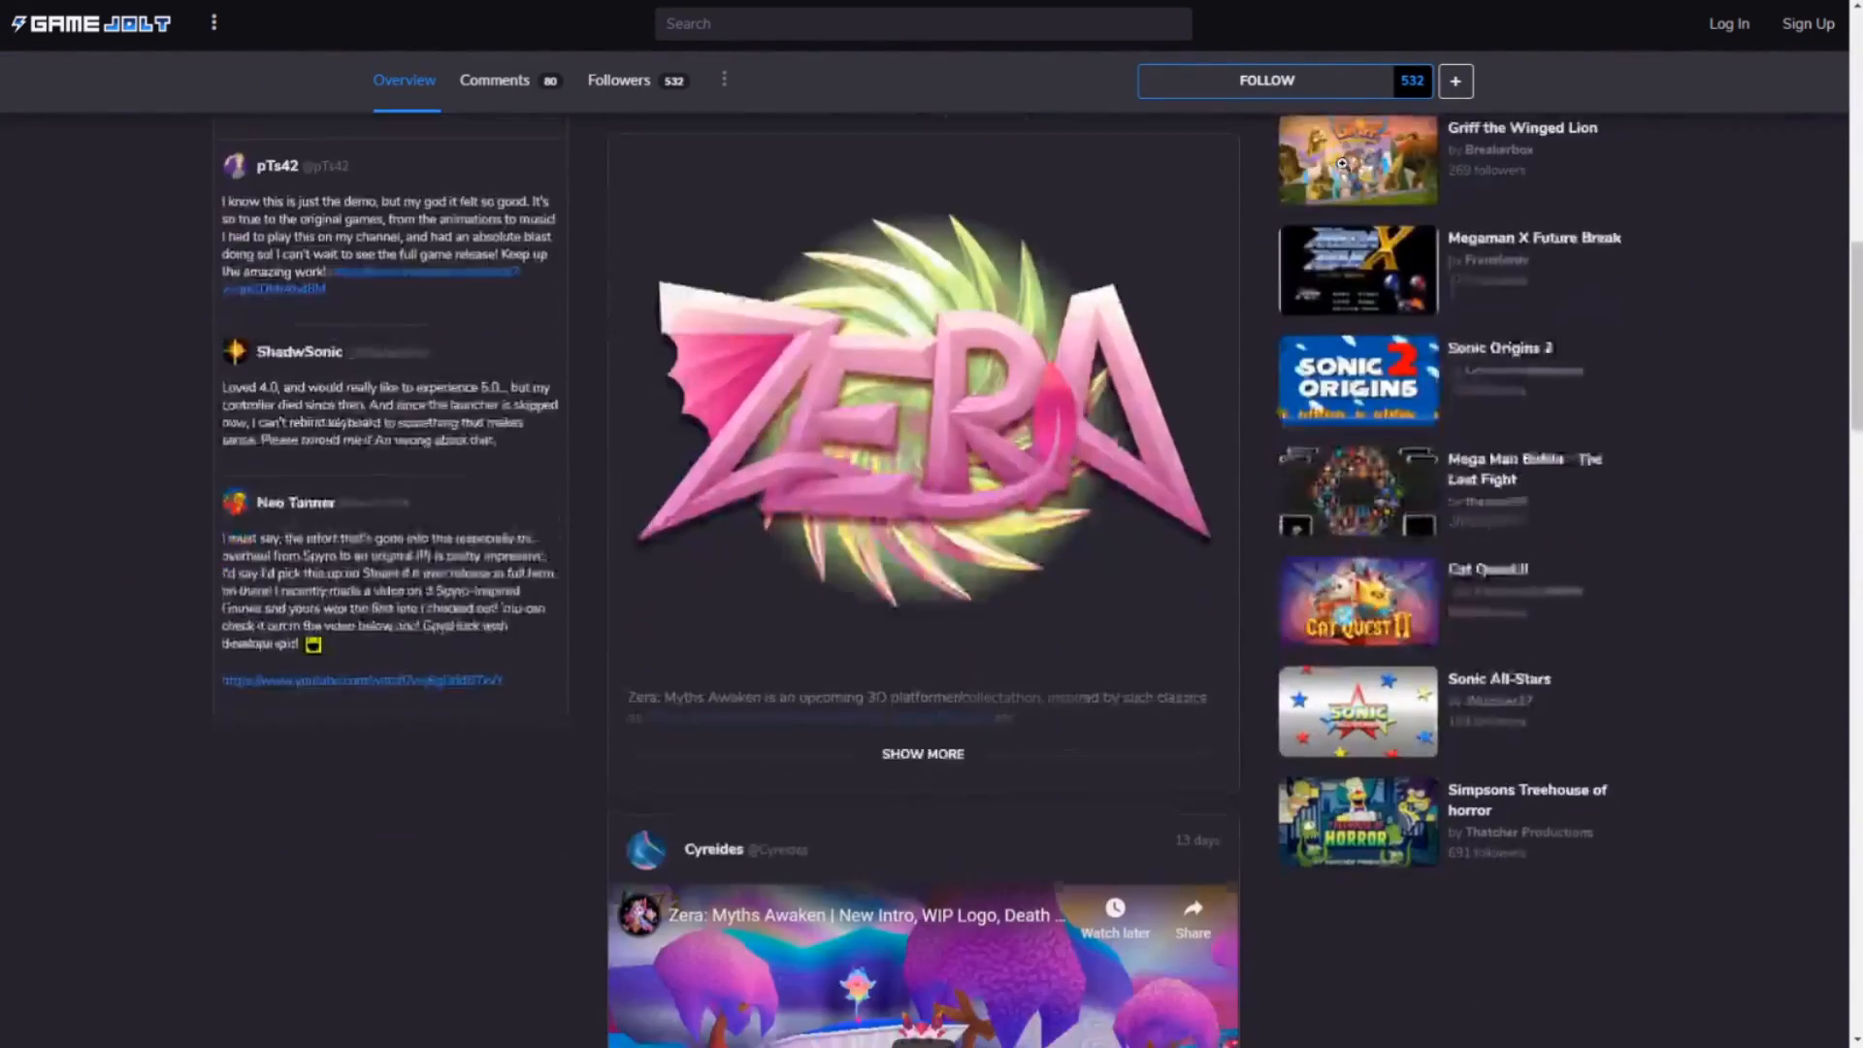
{"action": "scroll", "coordinate": [1342, 163], "scroll_direction": "down", "scroll_amount": 4}
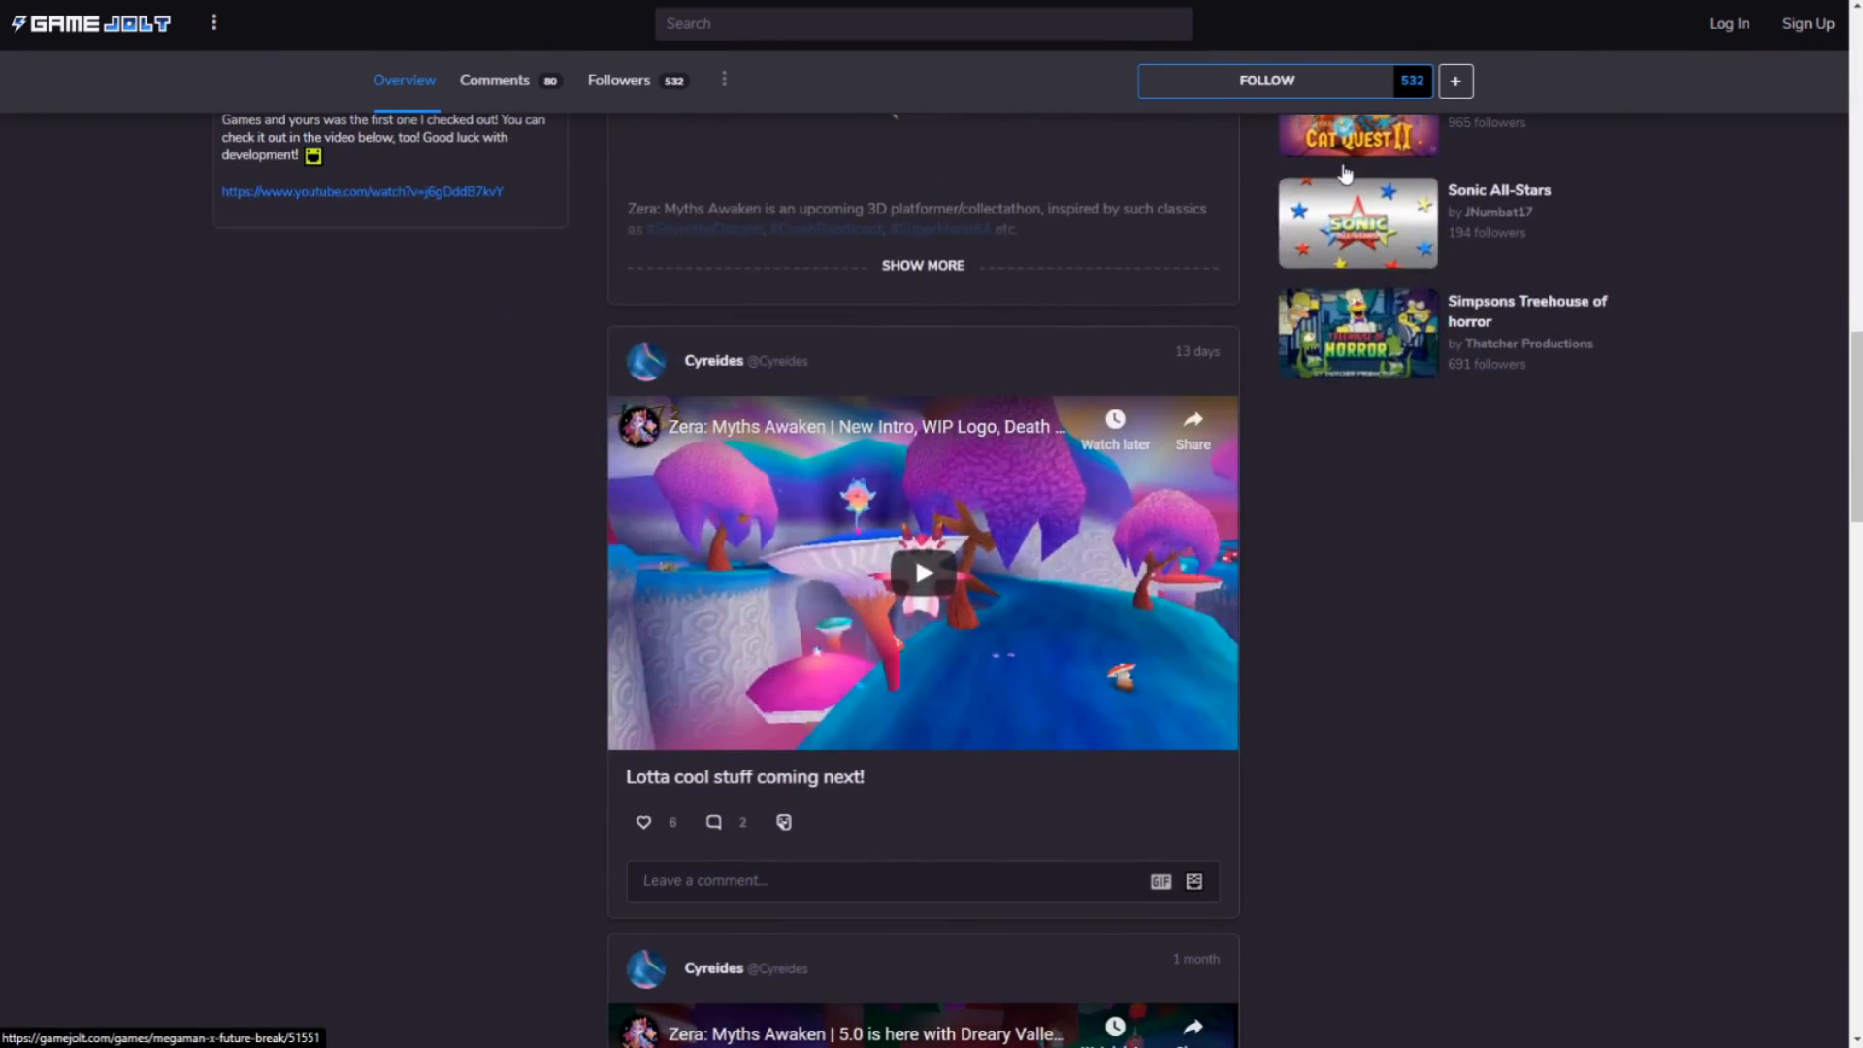
{"action": "scroll", "coordinate": [1343, 166], "scroll_direction": "down", "scroll_amount": 5}
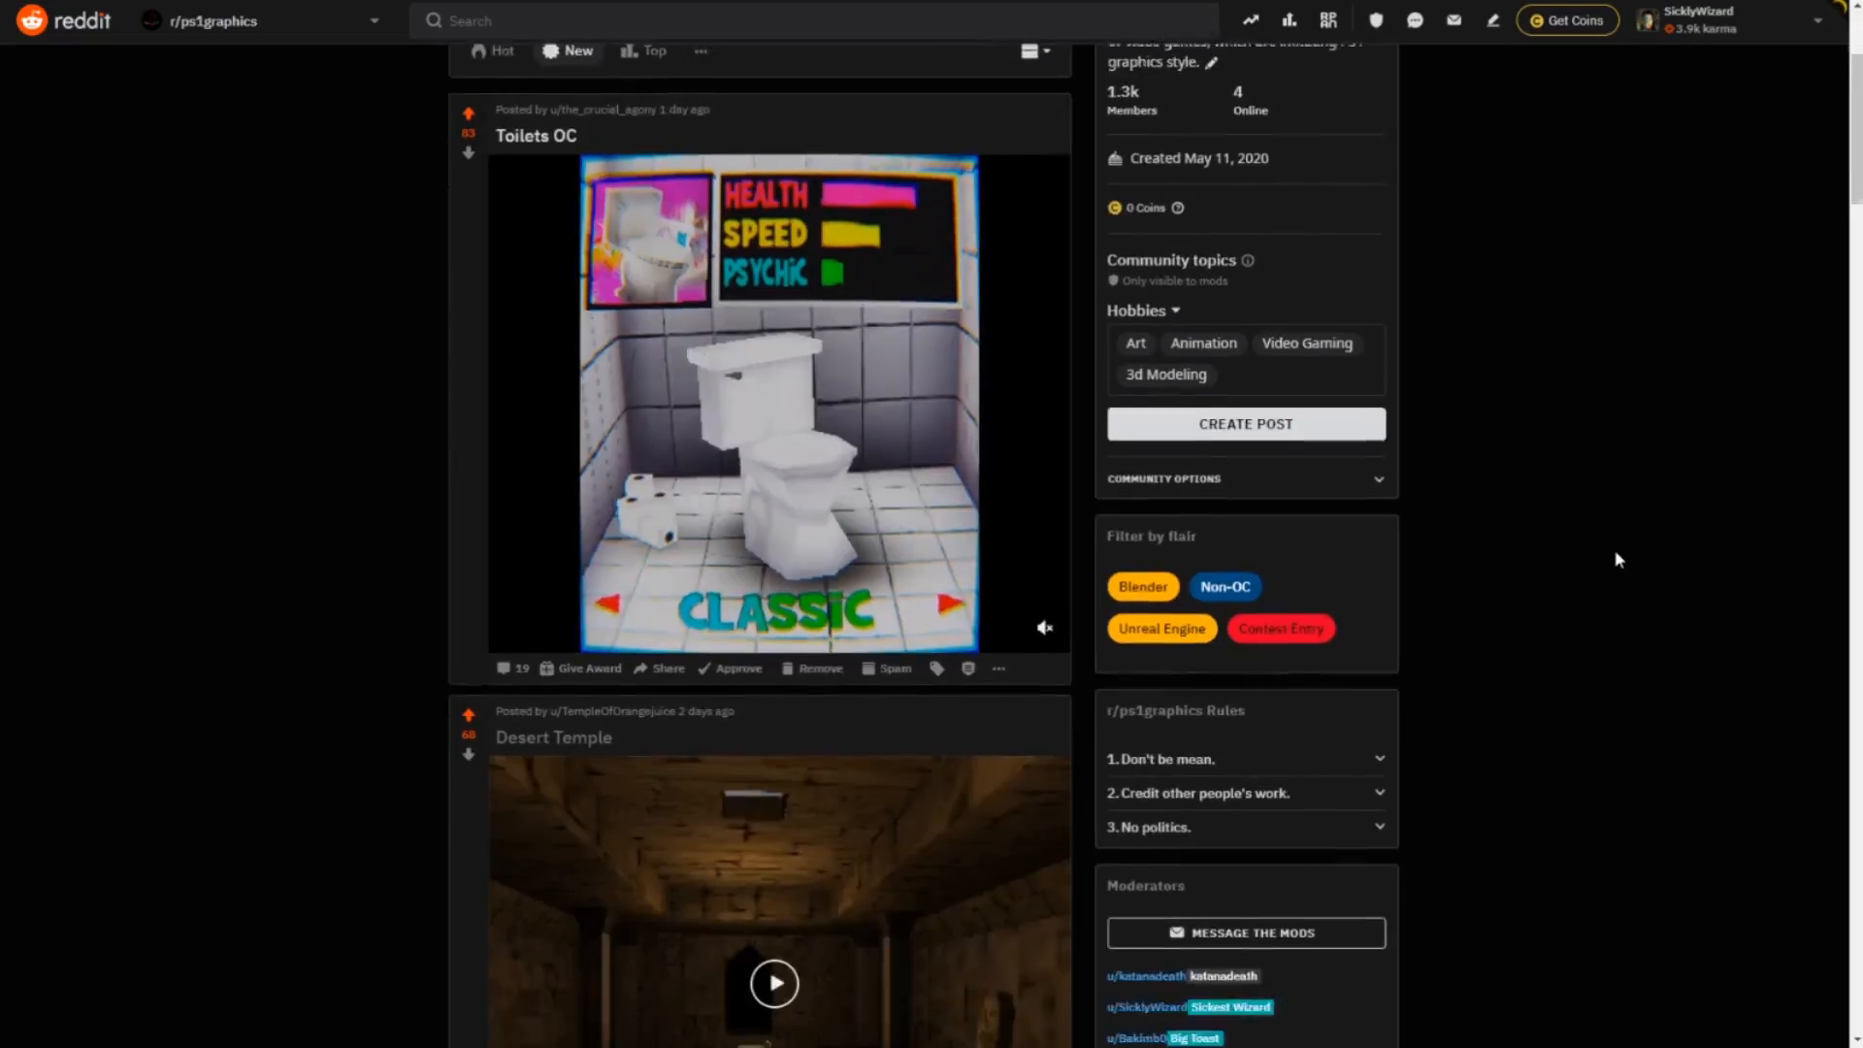
Browse the newest r/ps1graphics posts on Reddit and the general-chat channel of the PS1 Graphics Discord server.
{"action": "scroll", "coordinate": [1614, 553], "scroll_direction": "down", "scroll_amount": 1}
{"action": "scroll", "coordinate": [1615, 549], "scroll_direction": "down", "scroll_amount": 2}
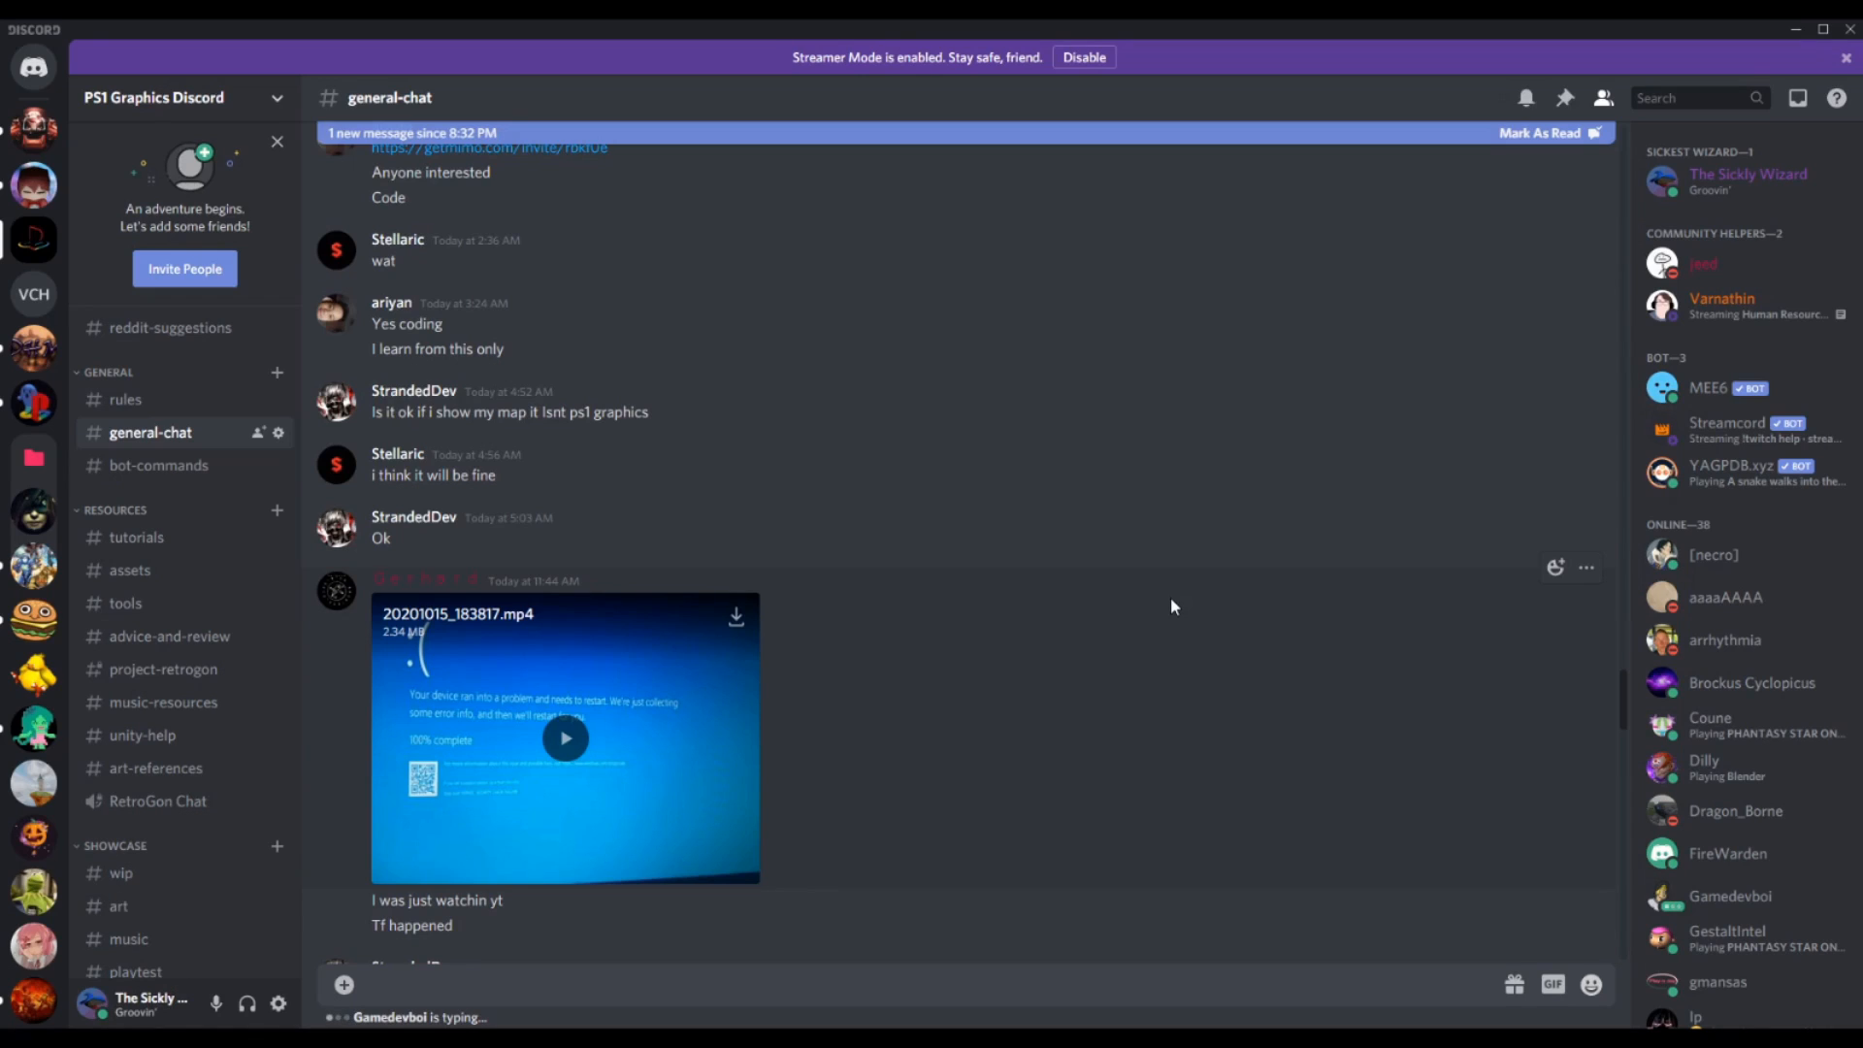
{"action": "scroll", "coordinate": [1172, 606], "scroll_direction": "down", "scroll_amount": 2}
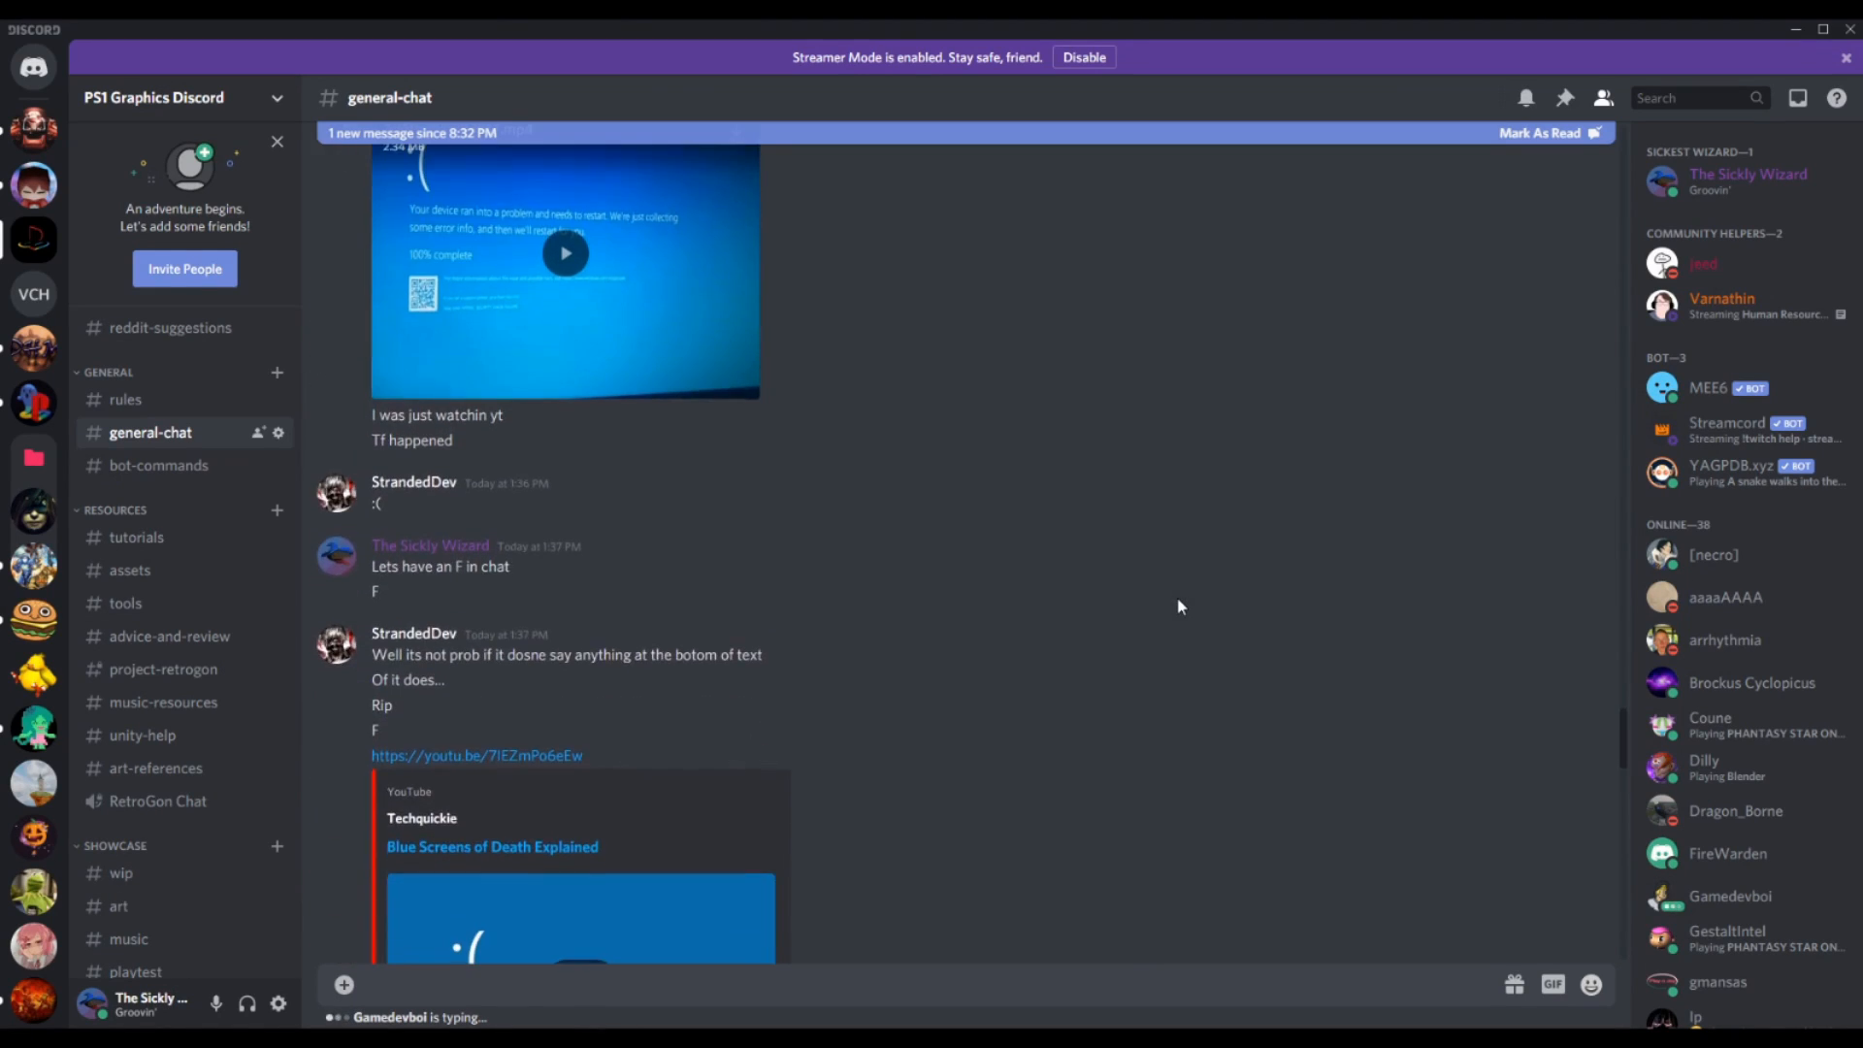
{"action": "scroll", "coordinate": [1178, 602], "scroll_direction": "down", "scroll_amount": 3}
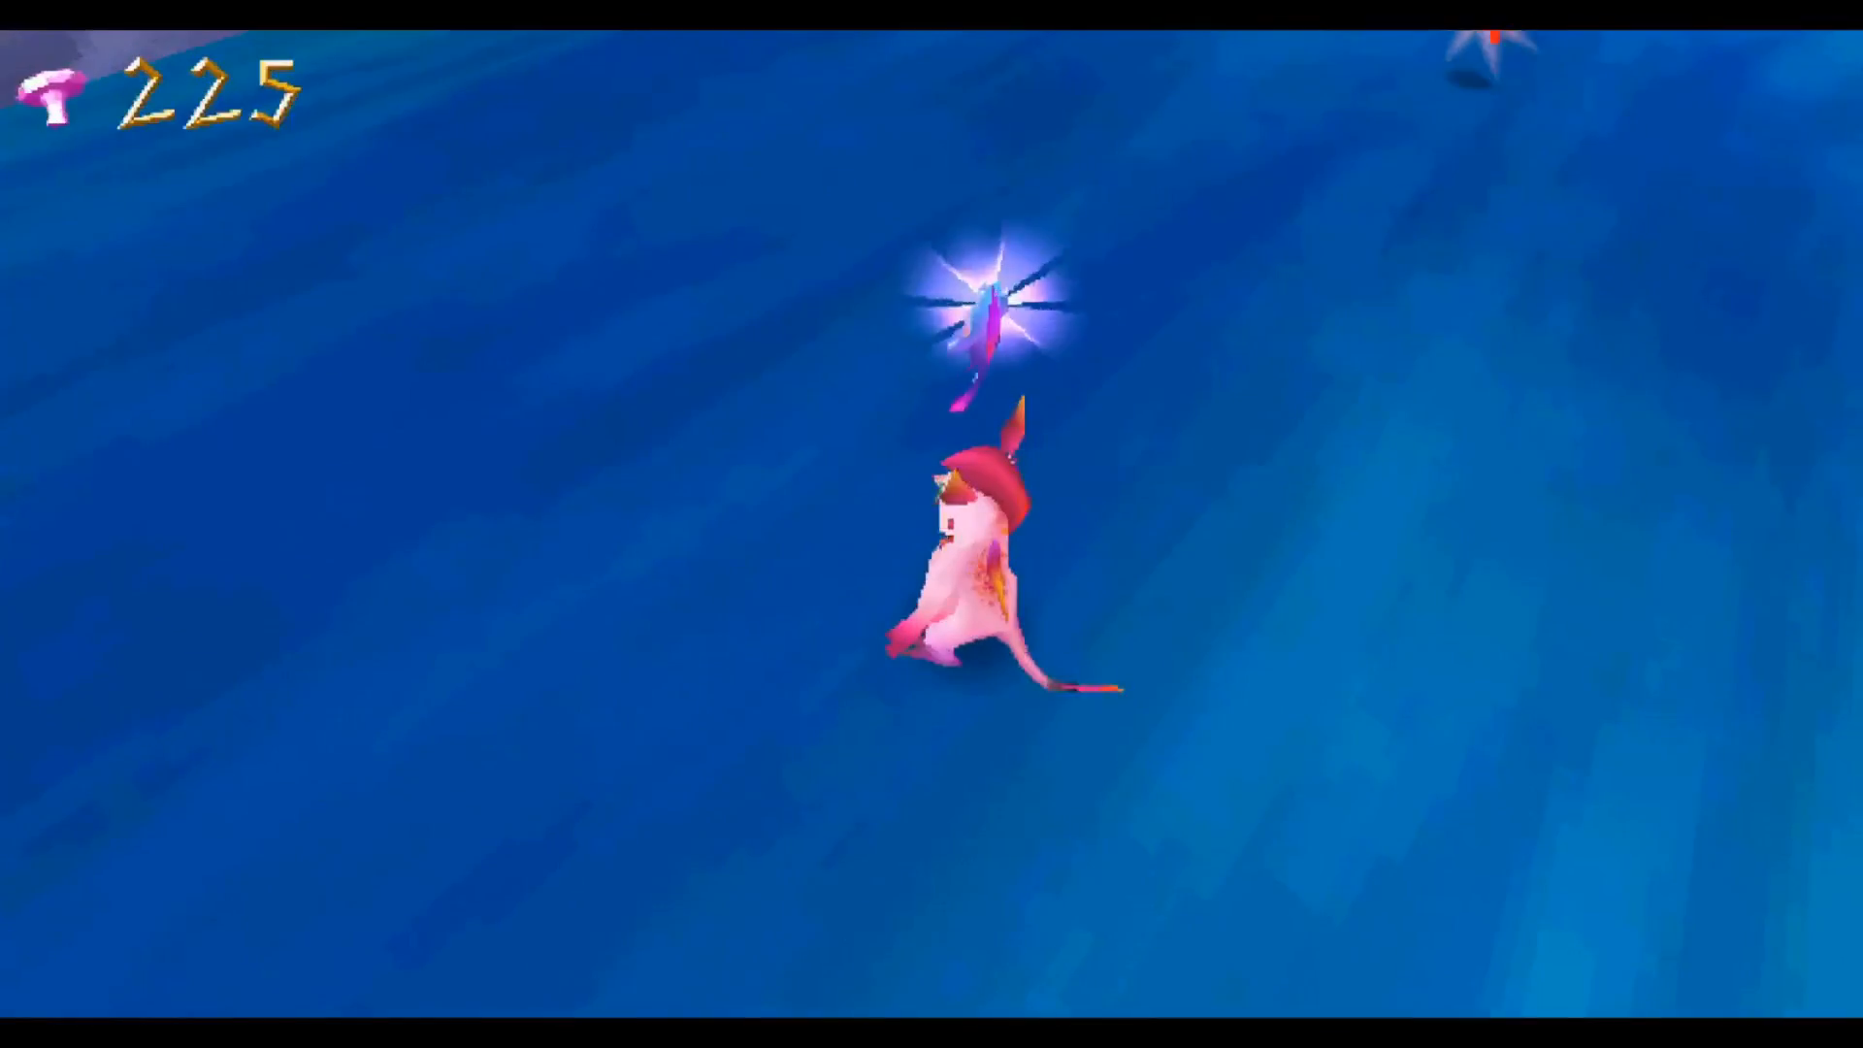